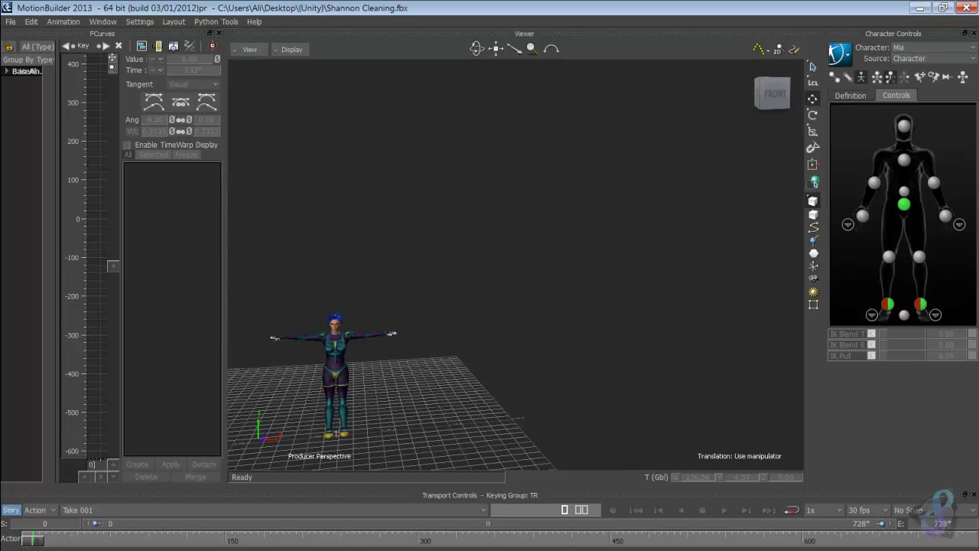
# Switch to Chrome and search Google for "motion capture device" in a new tab
pyautogui.hotkey('alt', 'Tab')
pyautogui.click(831, 9)
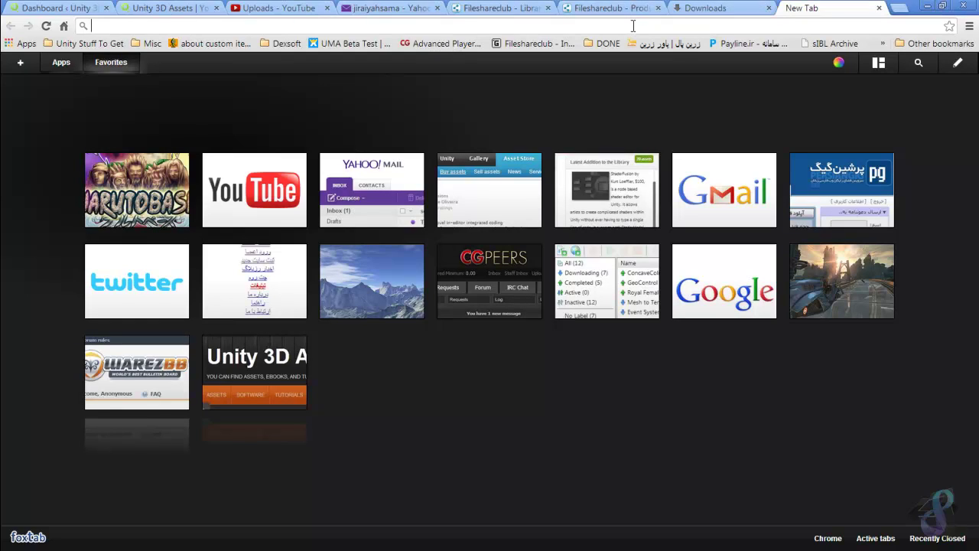
pyautogui.write('motion capture device')
pyautogui.press('Return')
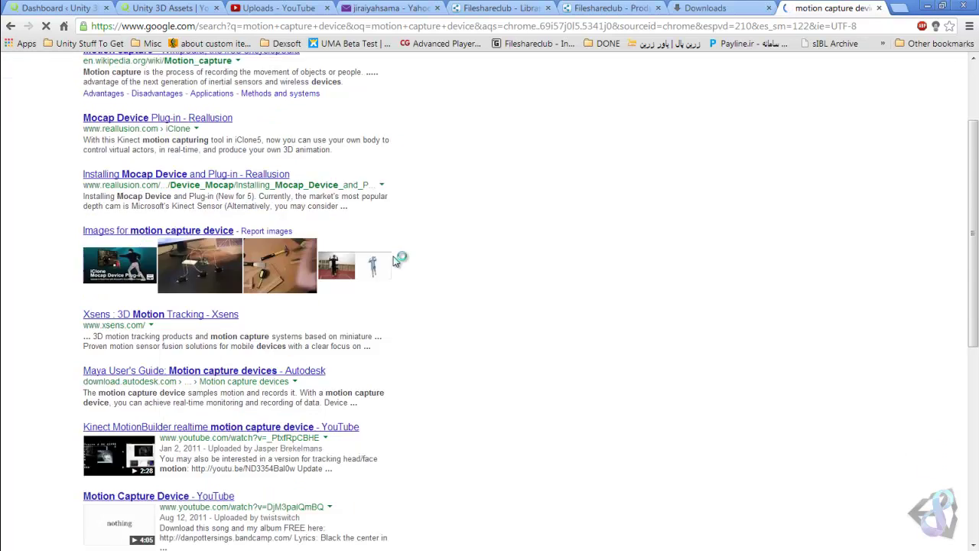
# Open the Xsens 3D Motion Tracking and Kinect Hacks Motion Capture Tutorial results in background tabs
pyautogui.scroll(-2, 393, 259)
pyautogui.middleClick(227, 255)
pyautogui.scroll(-3, 507, 278)
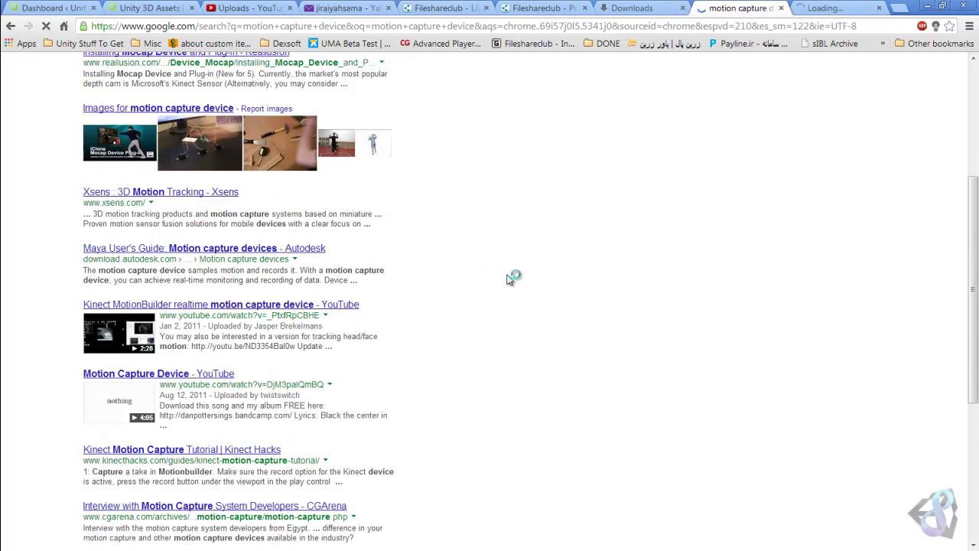
pyautogui.scroll(-1, 375, 256)
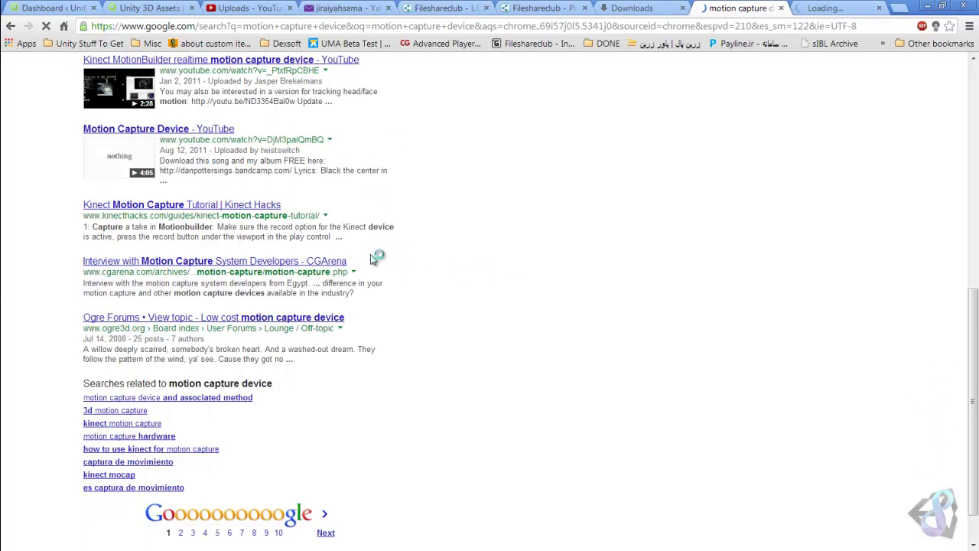
pyautogui.middleClick(212, 205)
# Go to the second page of search results, try the Meta Motion link, and look through the listed results
pyautogui.scroll(-1, 453, 307)
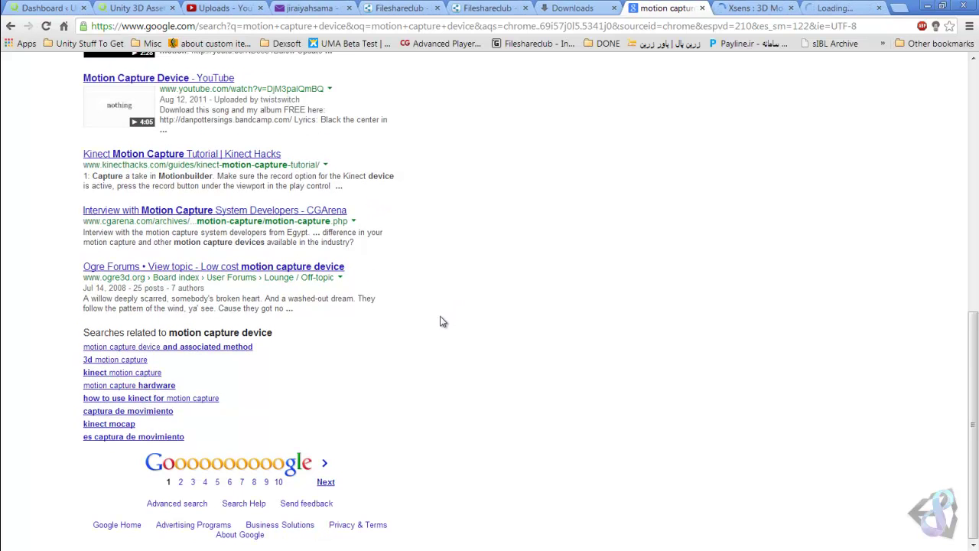
pyautogui.click(326, 482)
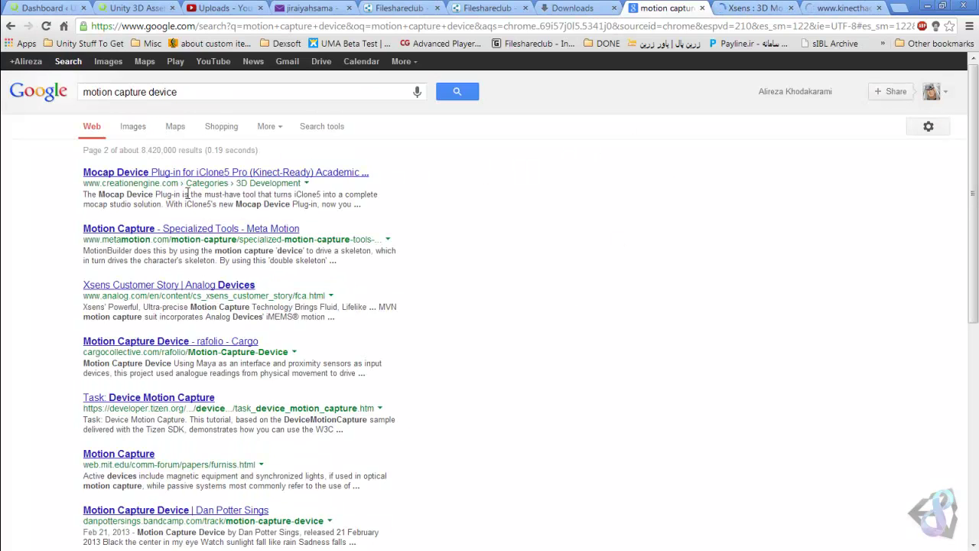
pyautogui.click(197, 228)
pyautogui.scroll(-2, 404, 299)
pyautogui.scroll(-1, 404, 299)
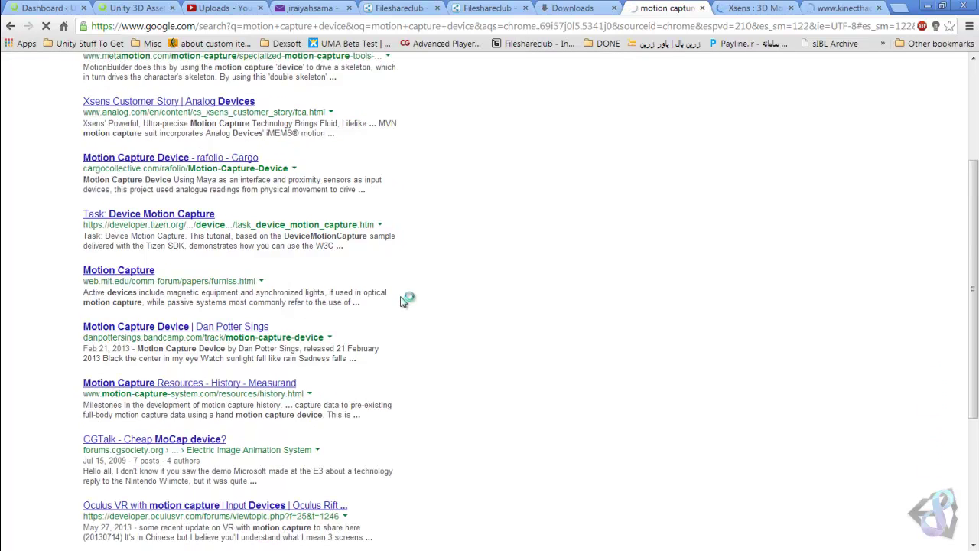
pyautogui.scroll(-2, 404, 299)
pyautogui.scroll(-1, 404, 300)
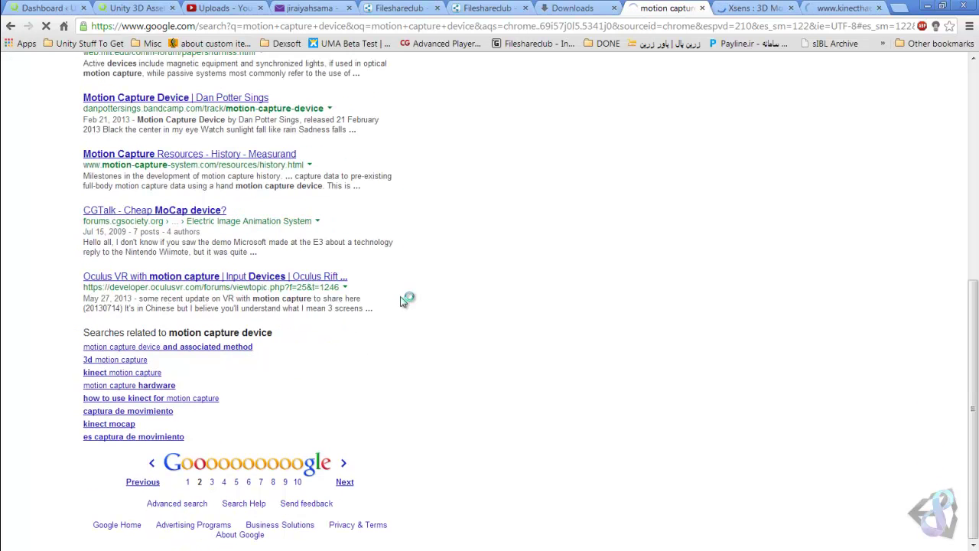
# Advance to the fourth page of search results and open the Vicon Motion Capture System result in a background tab
pyautogui.click(344, 484)
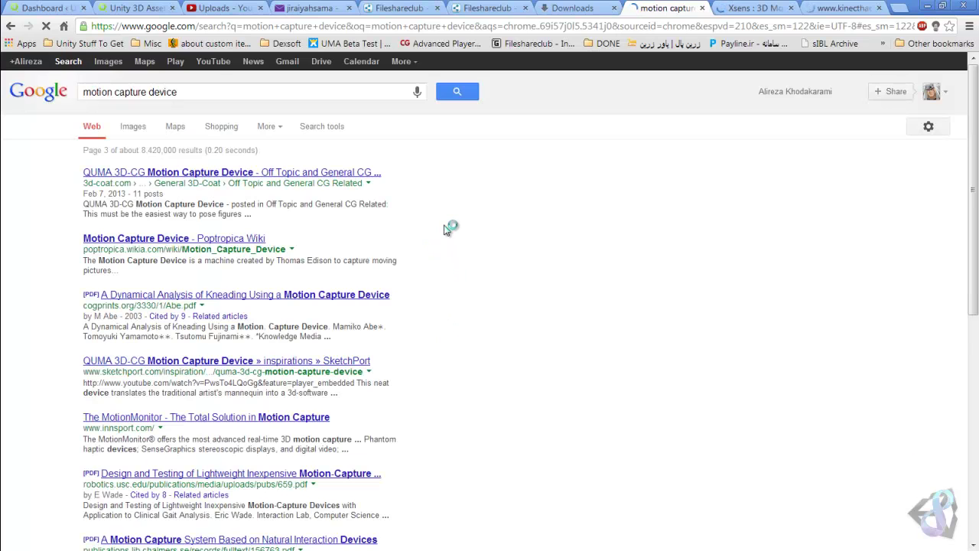
pyautogui.scroll(-4, 445, 229)
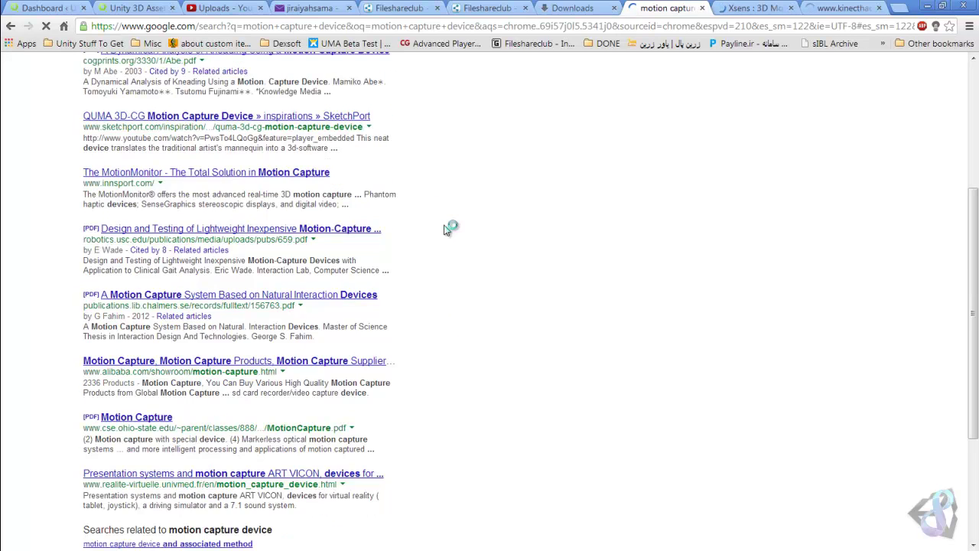
pyautogui.scroll(-2, 446, 229)
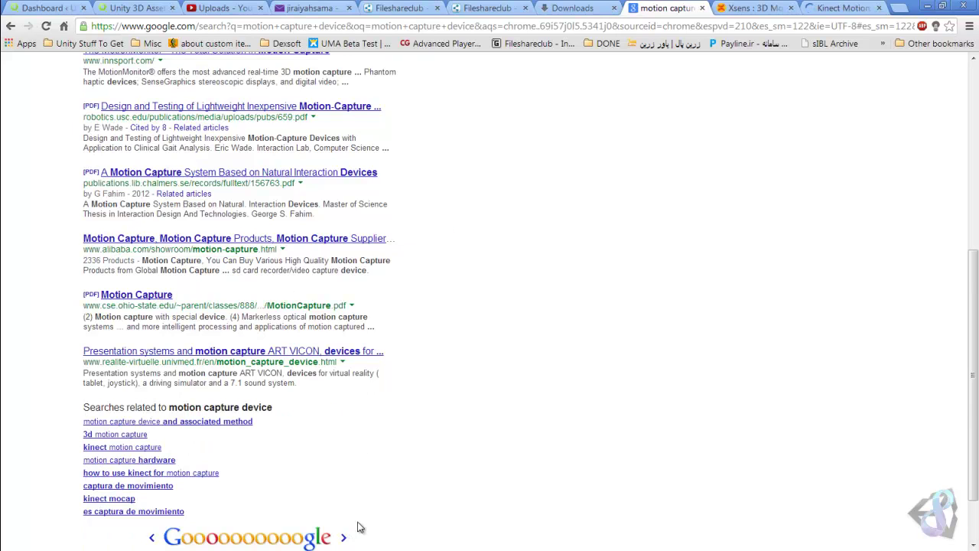
pyautogui.scroll(-2, 360, 528)
pyautogui.click(344, 481)
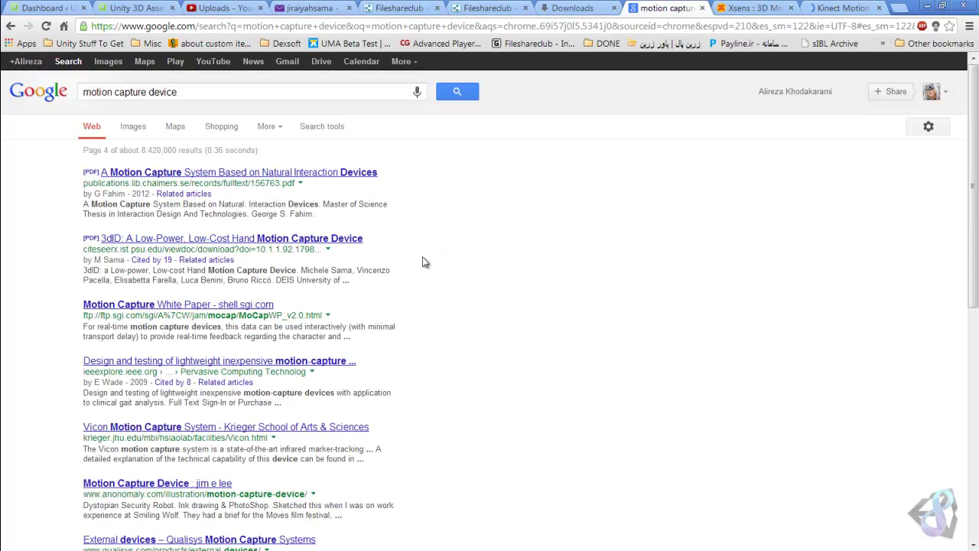
pyautogui.middleClick(187, 427)
pyautogui.scroll(-2, 615, 339)
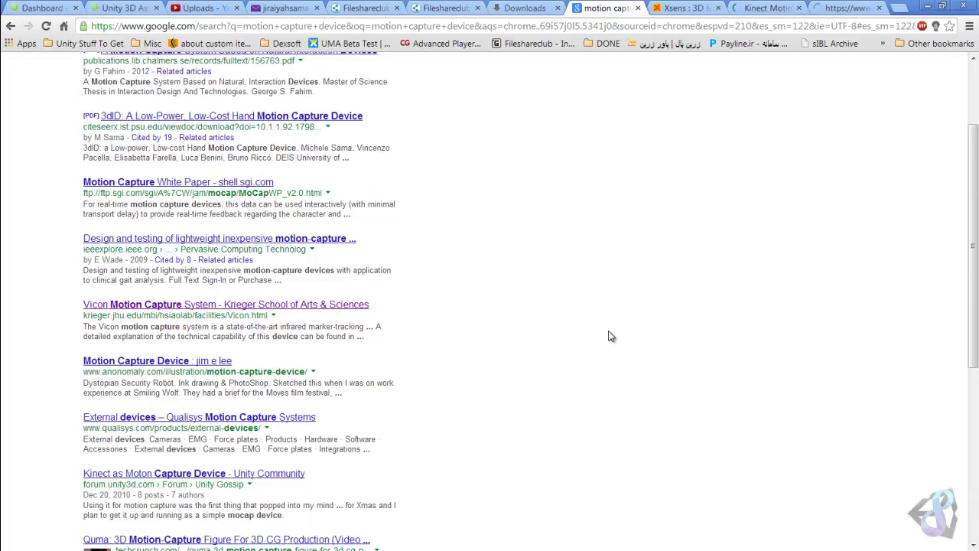
pyautogui.scroll(2, 589, 334)
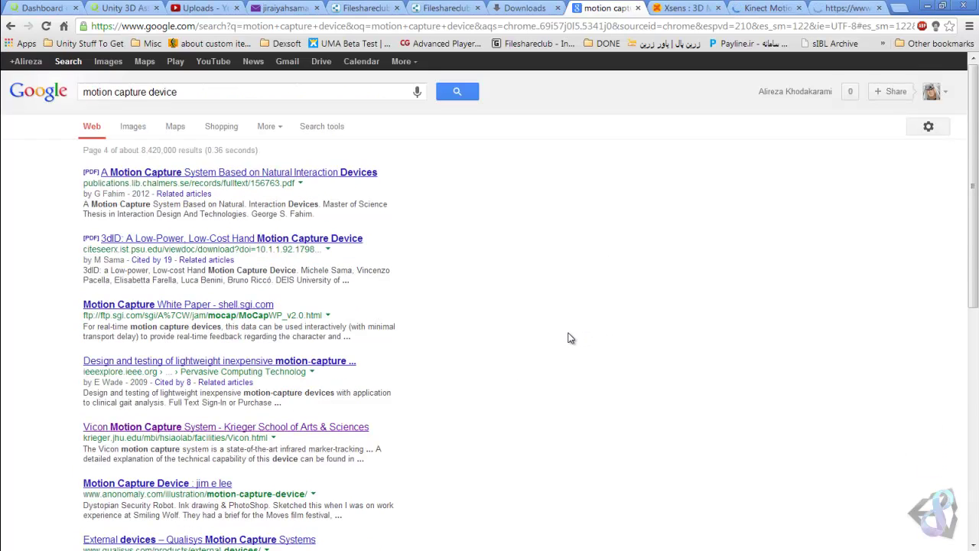
# Look over the opened Xsens, Kinect Hacks and Vicon pages
pyautogui.click(845, 7)
pyautogui.click(765, 8)
pyautogui.click(684, 7)
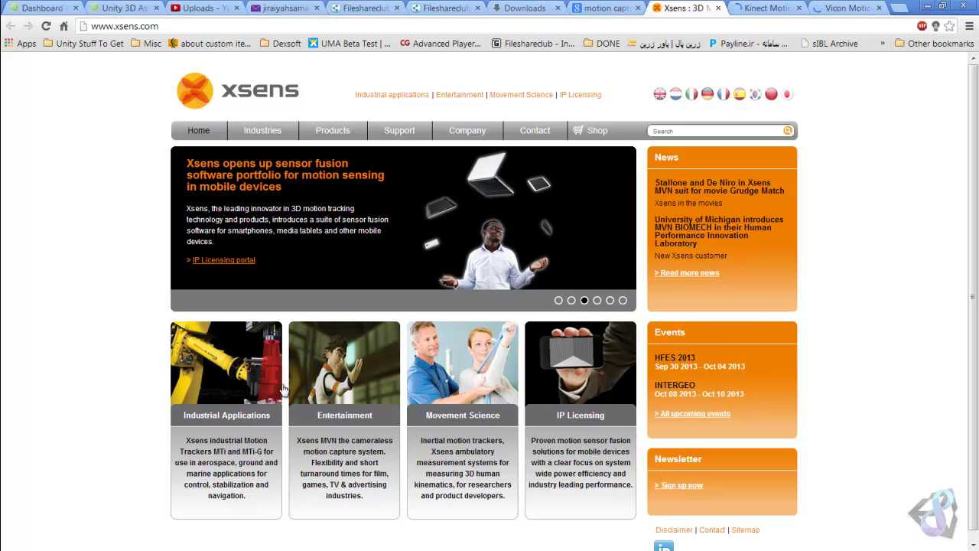
pyautogui.click(765, 8)
pyautogui.scroll(-5, 612, 218)
pyautogui.scroll(-8, 585, 236)
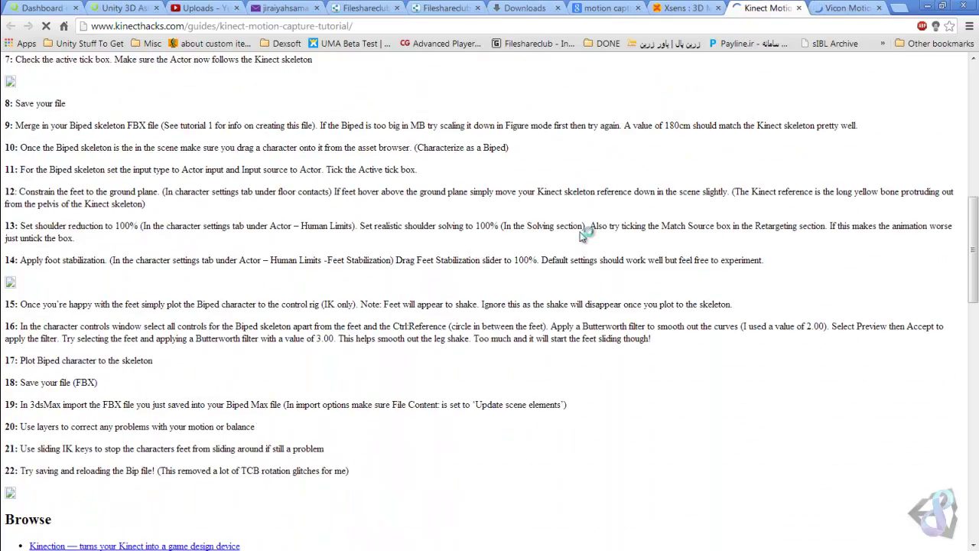
pyautogui.scroll(6, 581, 237)
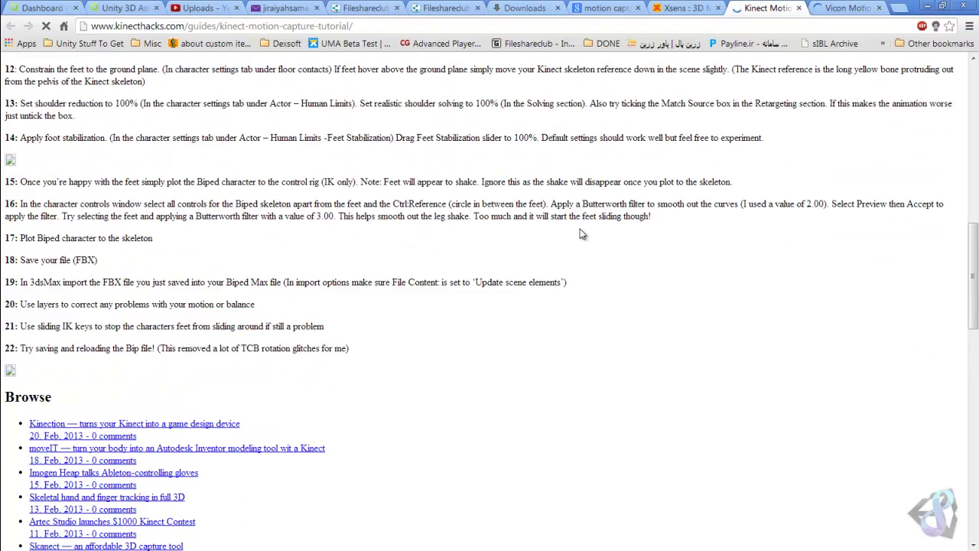
pyautogui.click(841, 8)
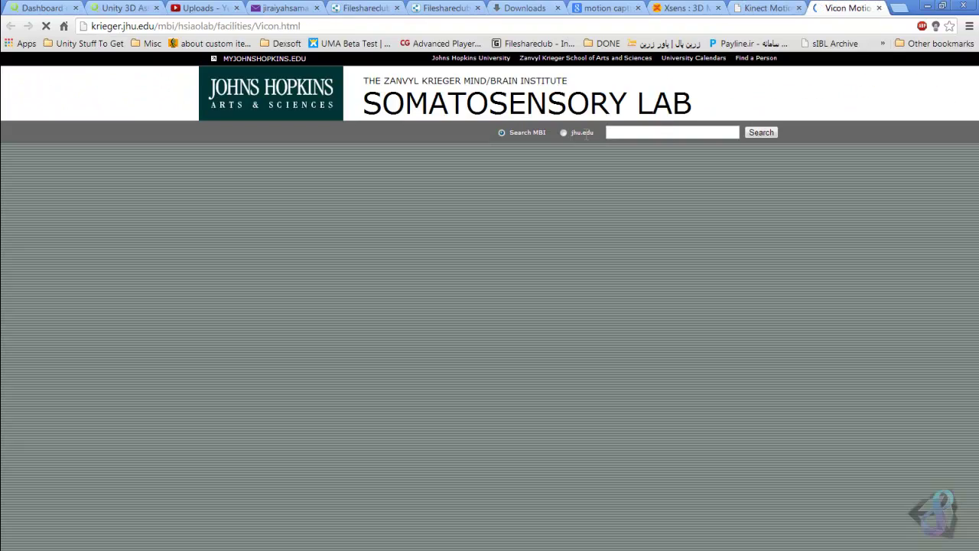
pyautogui.click(709, 8)
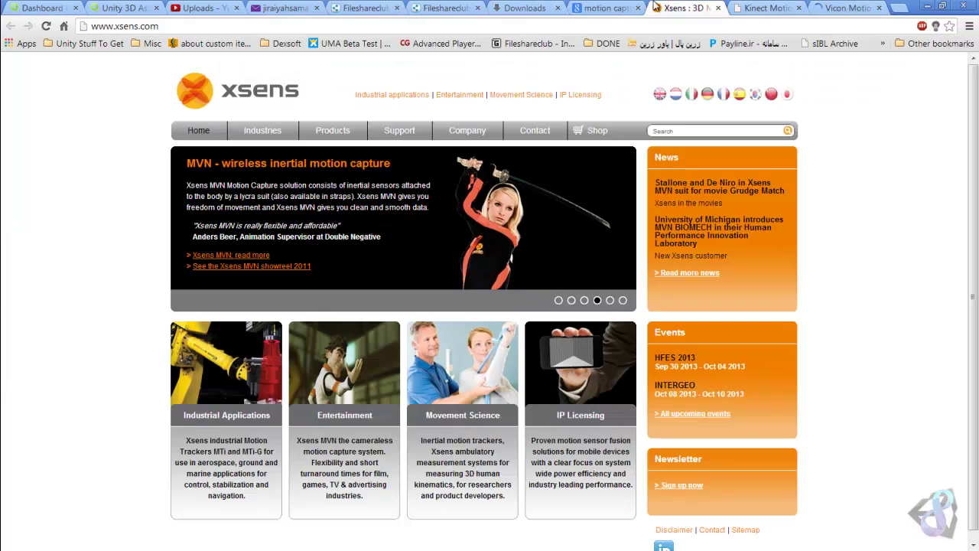
# Return to the first page of Google results and open the Wikipedia Motion capture article in a new tab
pyautogui.click(601, 9)
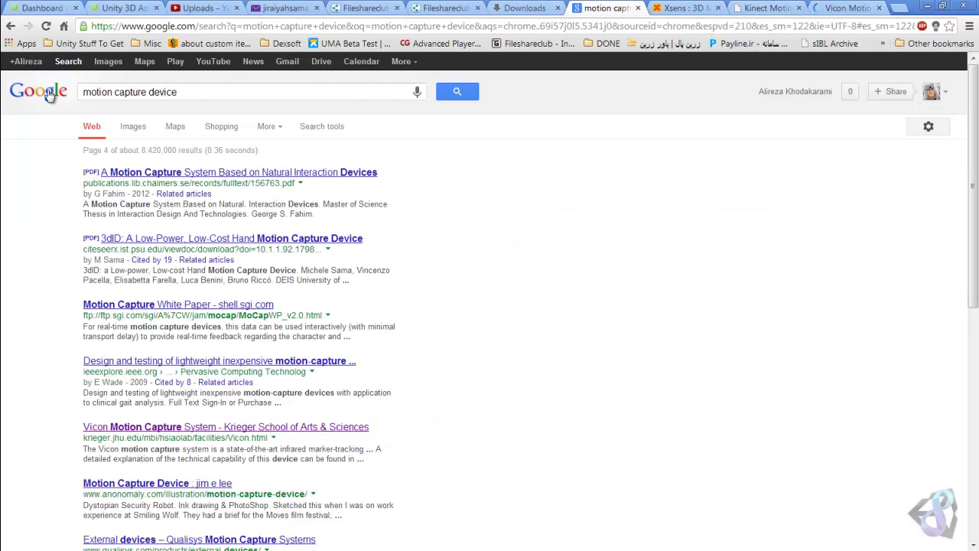
pyautogui.scroll(-6, 535, 260)
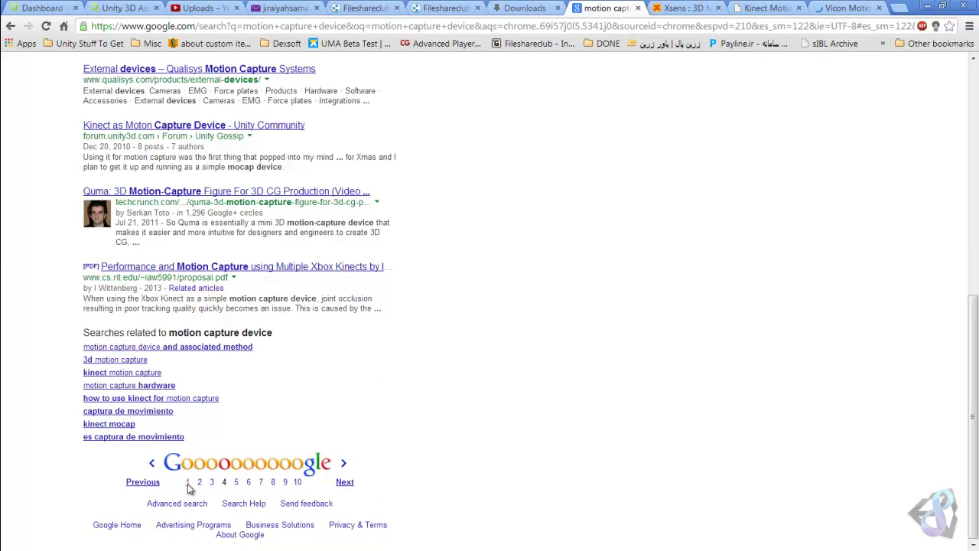
pyautogui.click(199, 483)
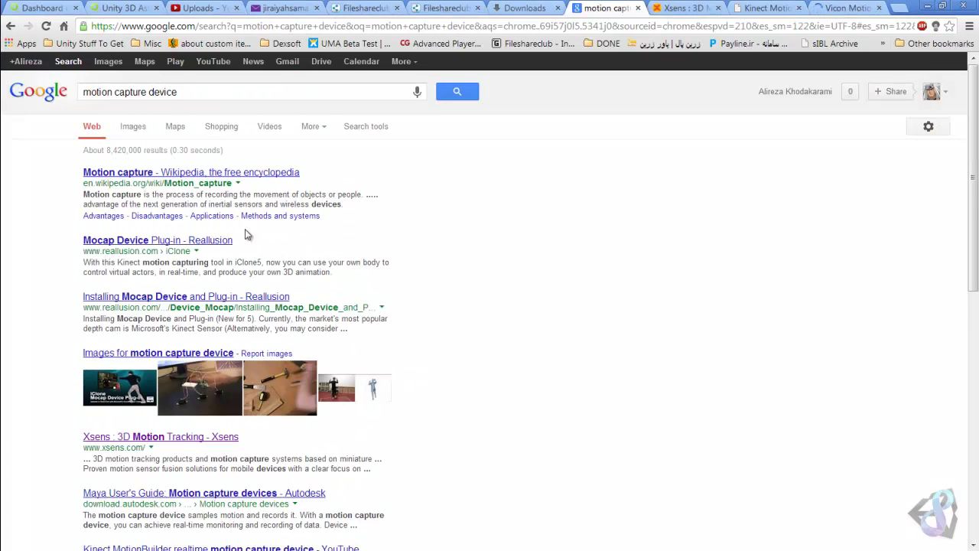
pyautogui.rightClick(219, 175)
pyautogui.click(252, 189)
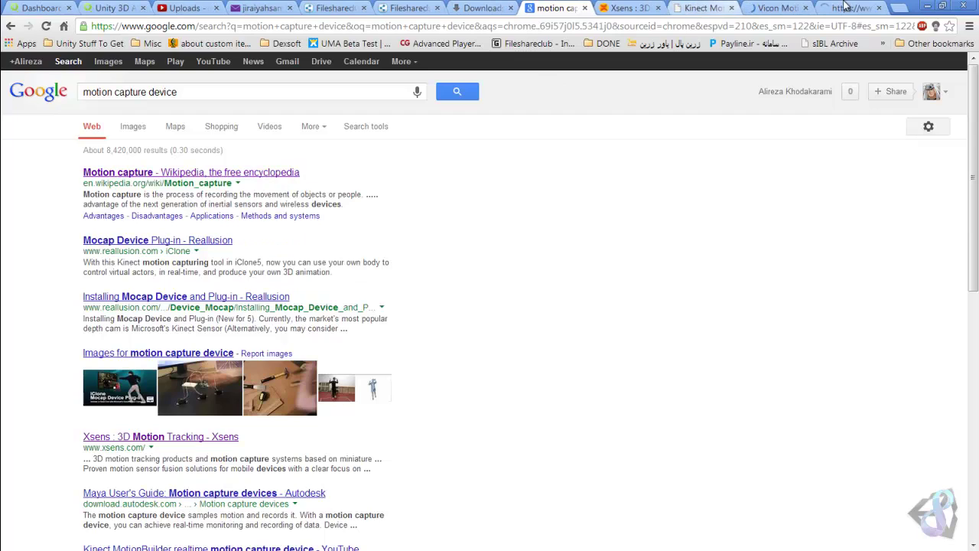
# Check the Vicon and Xsens pages, and read through the Kinect MoCap Tutorial 4 guide on recording and cleanup
pyautogui.click(780, 7)
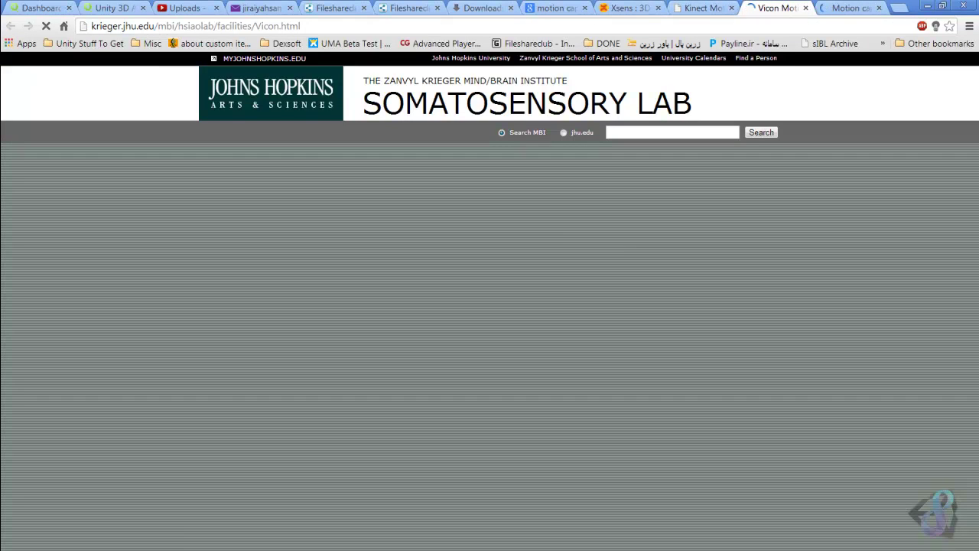
pyautogui.click(629, 7)
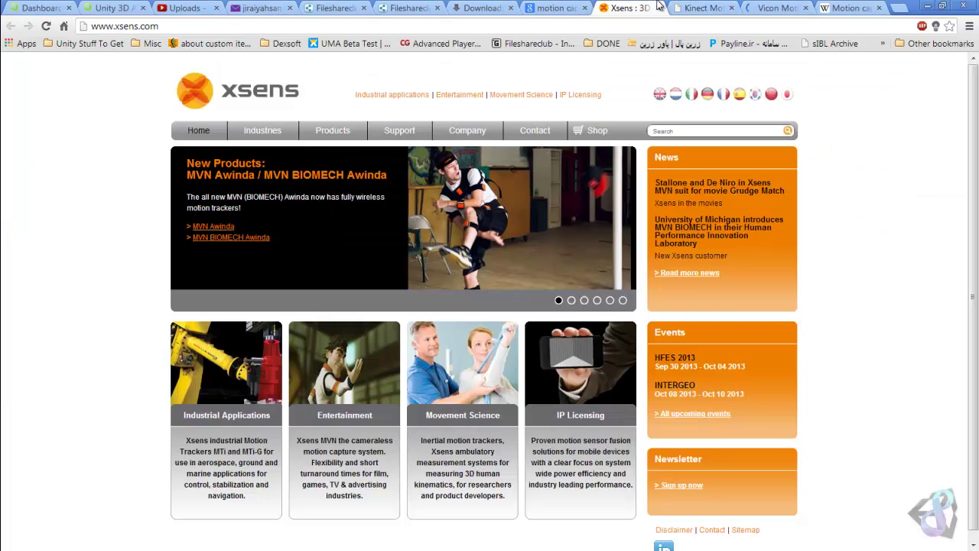
pyautogui.click(700, 8)
pyautogui.scroll(6, 601, 276)
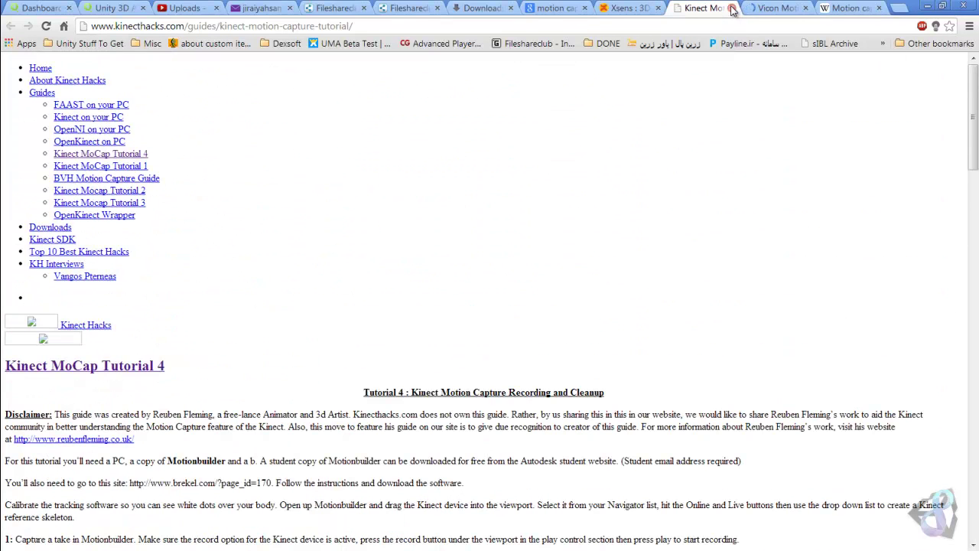
pyautogui.scroll(-3, 644, 245)
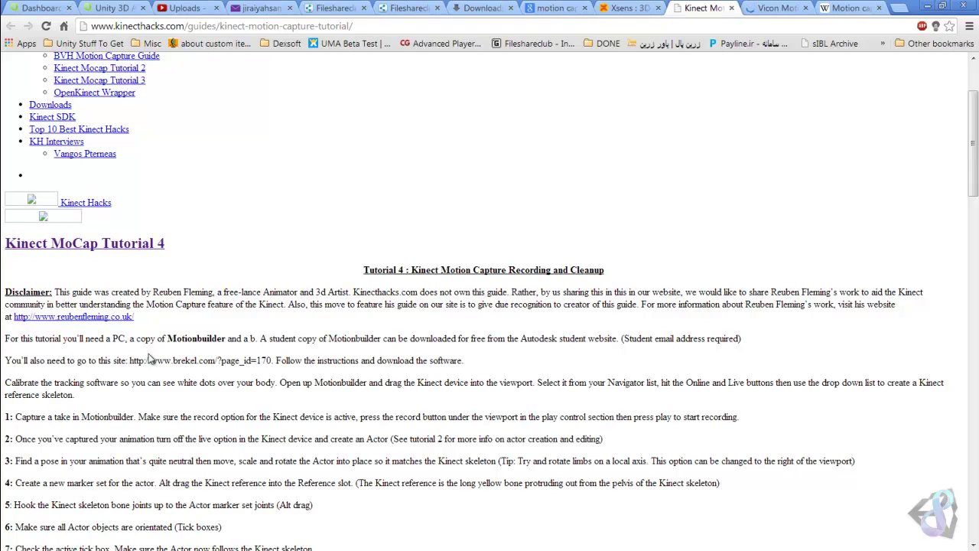
pyautogui.scroll(-2, 405, 342)
pyautogui.scroll(-3, 406, 345)
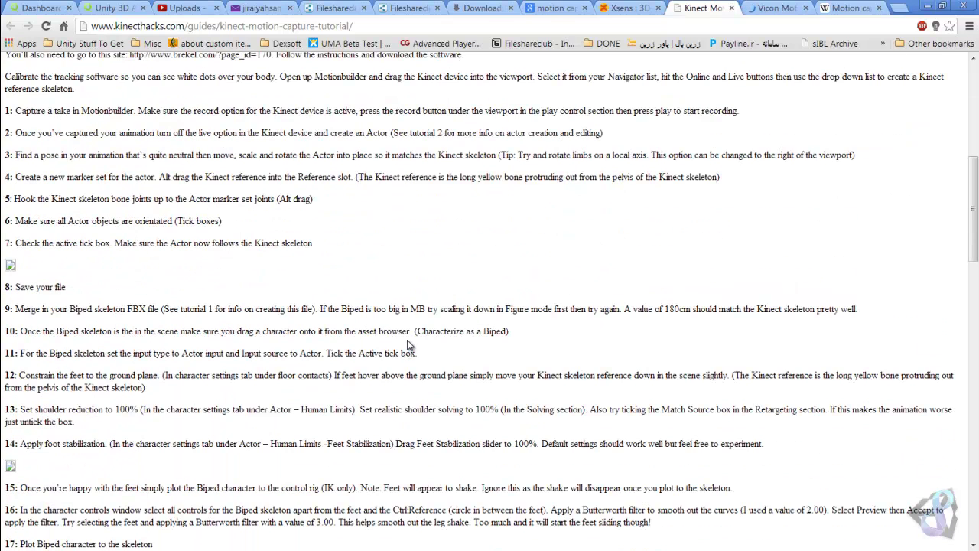
pyautogui.scroll(-6, 409, 346)
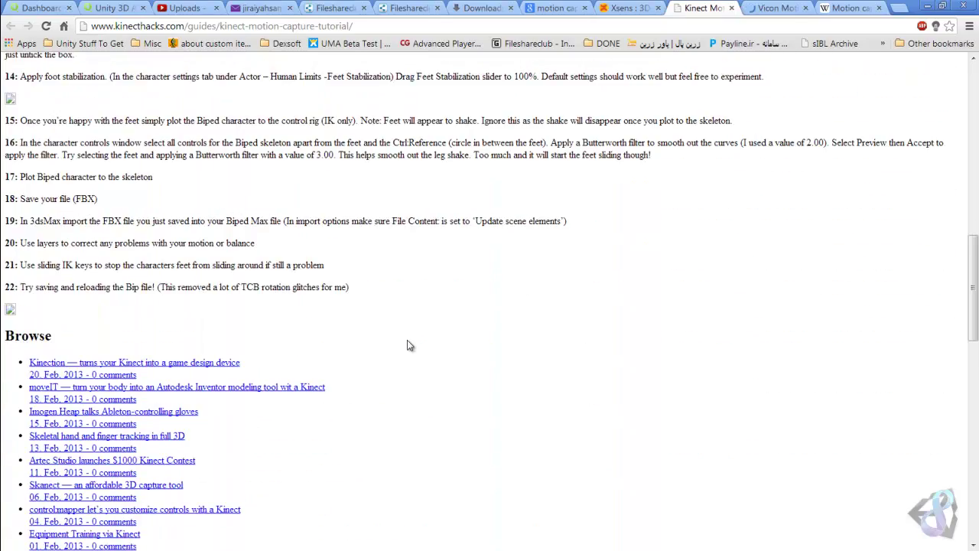
pyautogui.scroll(8, 409, 344)
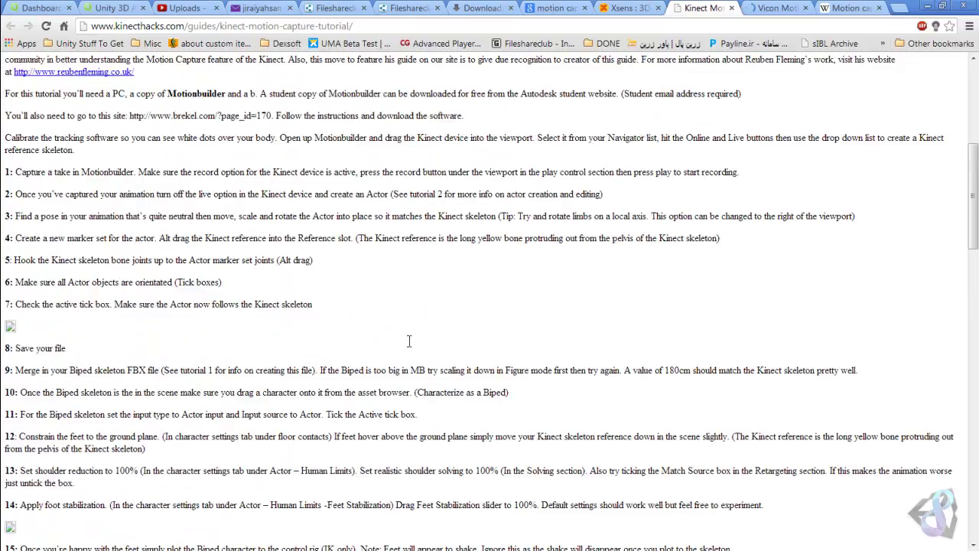
pyautogui.scroll(1, 409, 345)
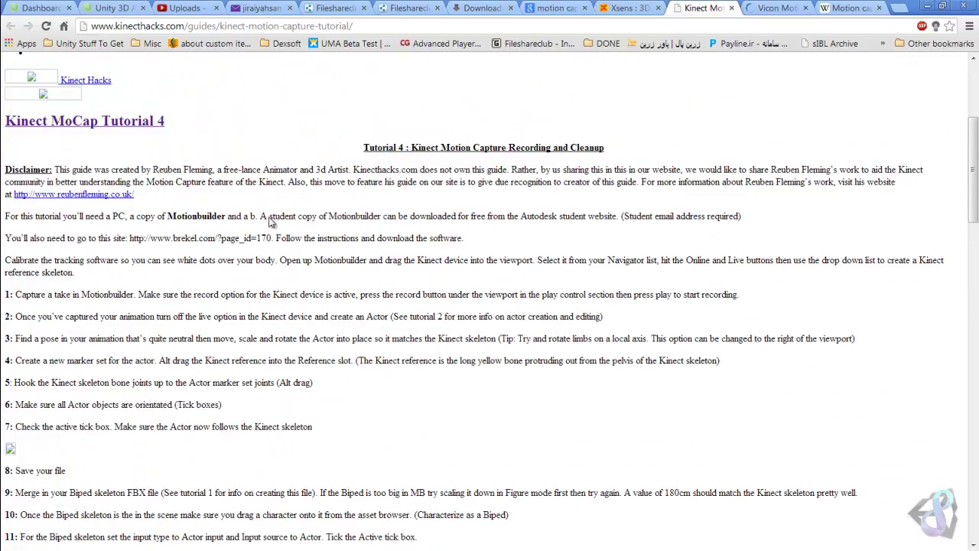
pyautogui.scroll(4, 312, 322)
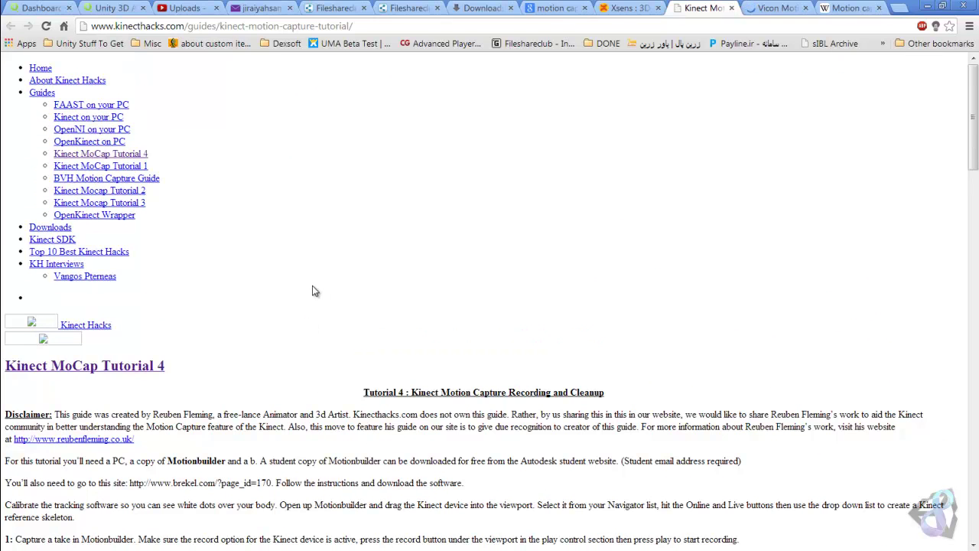
# View the Vicon motion capturing system description and images, and bring up the Wikipedia Motion capture article
pyautogui.click(774, 8)
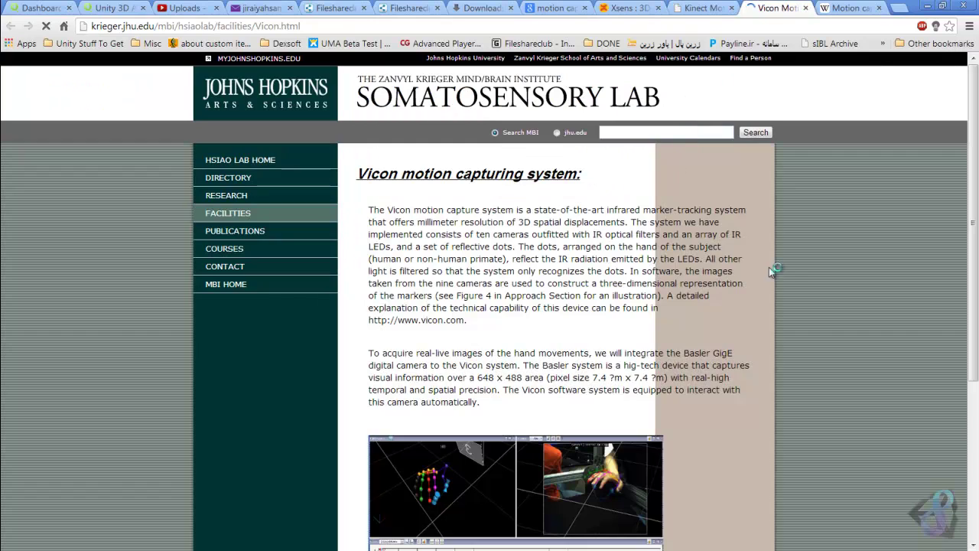
pyautogui.scroll(-3, 772, 267)
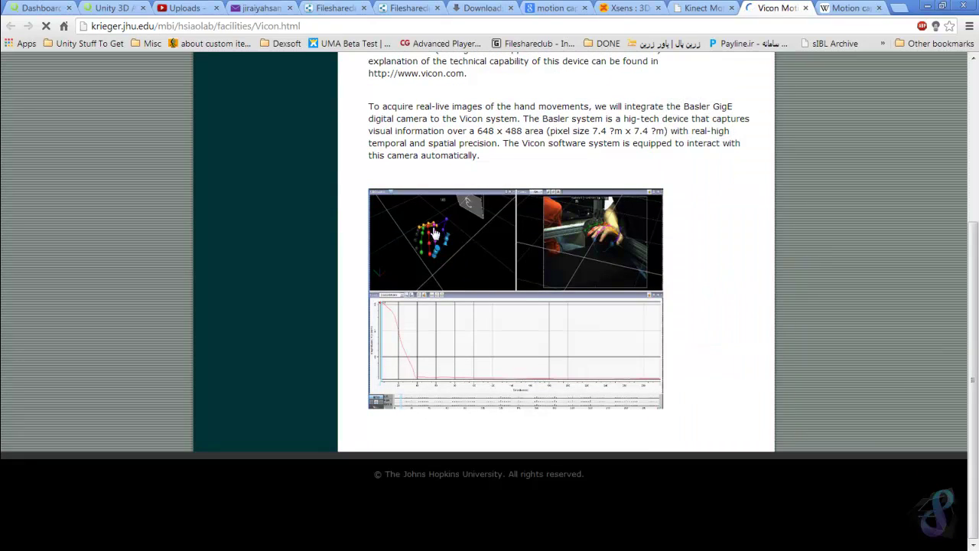
pyautogui.click(854, 7)
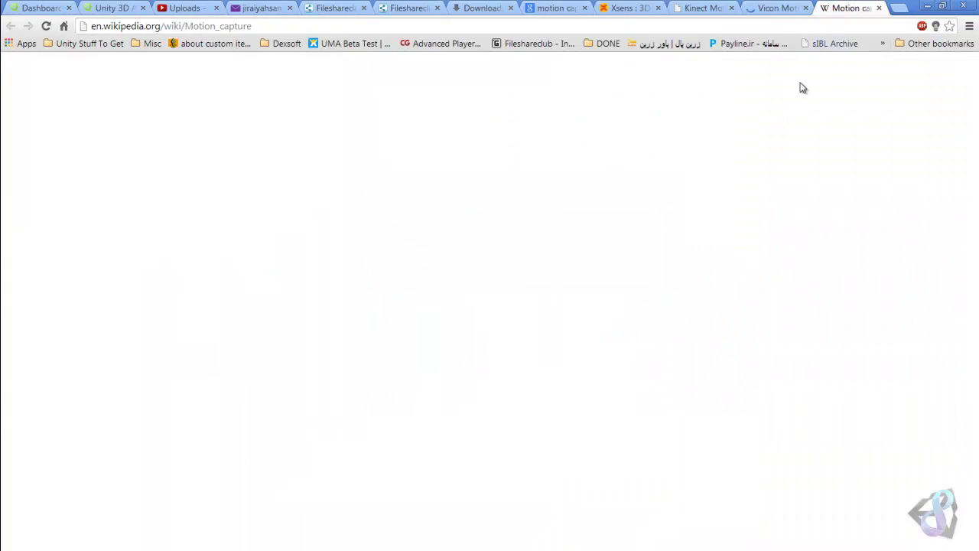
# Find the dancer in an optical motion capture suit in the Wikipedia article and open that picture's page in a new tab
pyautogui.scroll(-10, 546, 268)
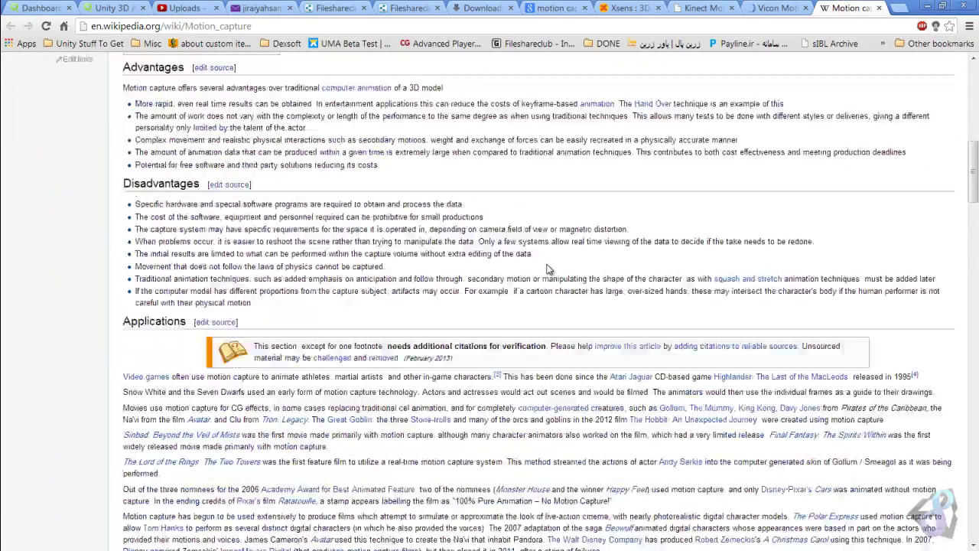
pyautogui.scroll(-10, 546, 269)
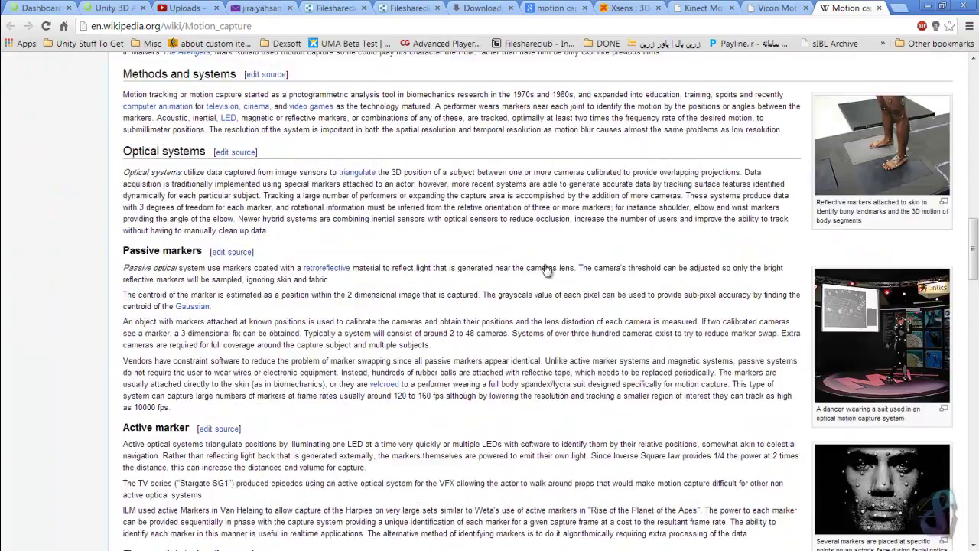
pyautogui.scroll(-1, 518, 288)
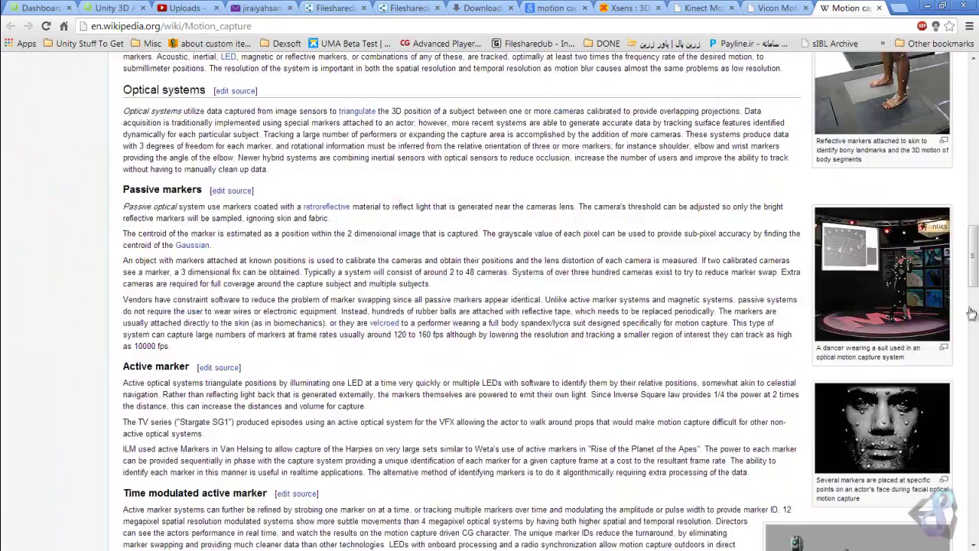
pyautogui.rightClick(893, 286)
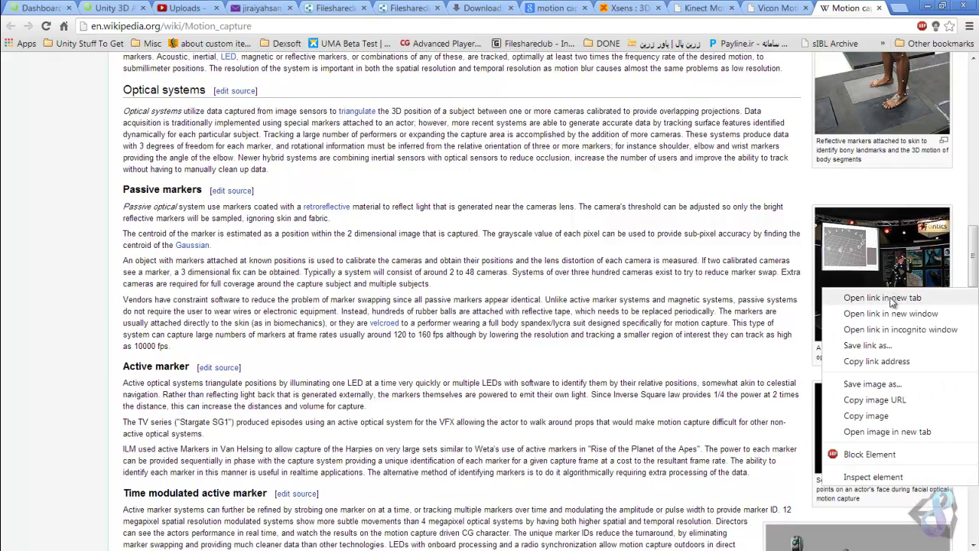
pyautogui.click(895, 299)
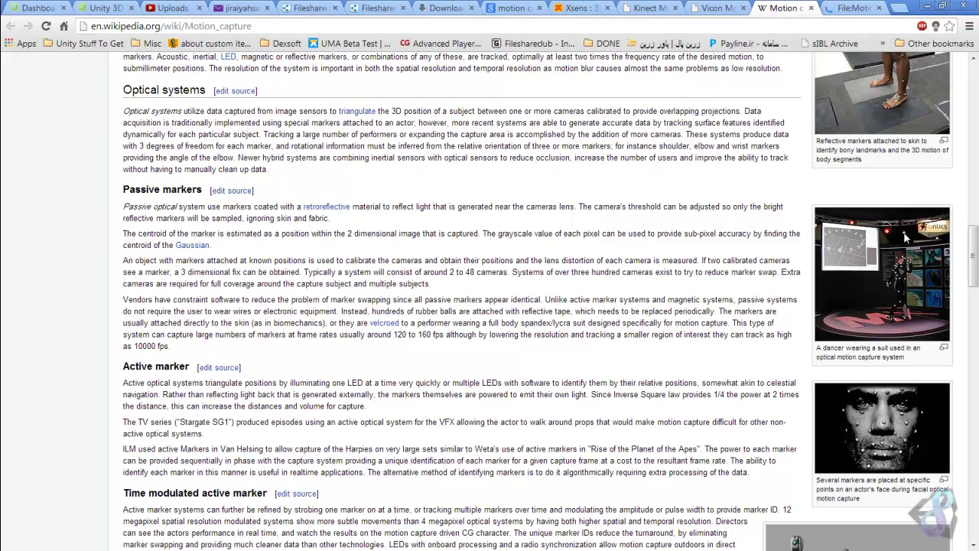
pyautogui.click(850, 11)
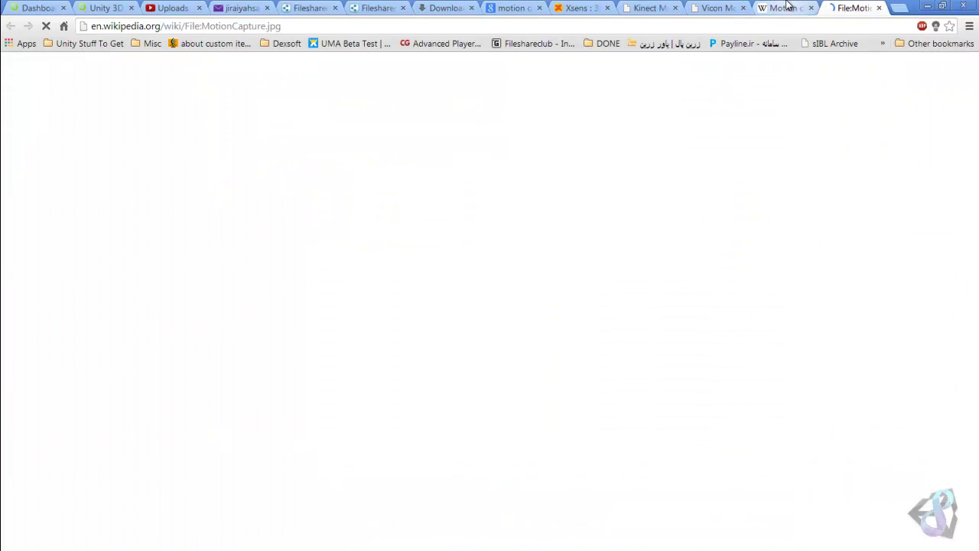
pyautogui.click(784, 8)
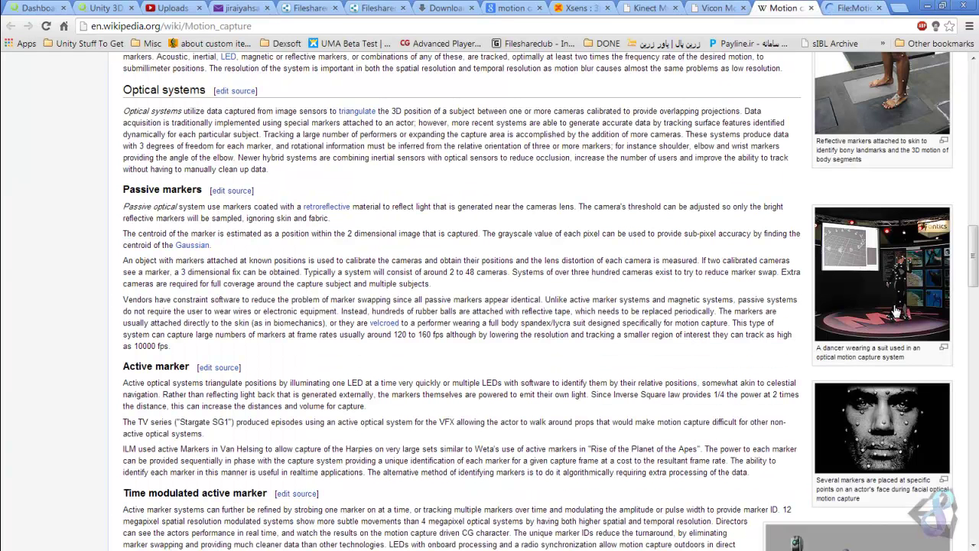
# Read through the article's active marker, semi-passive, underwater, markerless and mechanical system sections and examine their illustrations
pyautogui.scroll(-3, 893, 321)
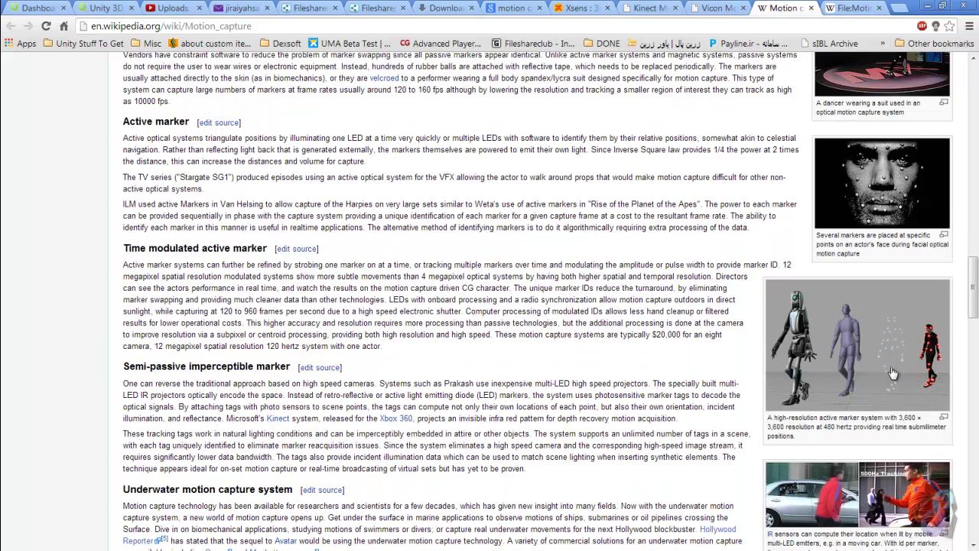
pyautogui.scroll(-2, 891, 368)
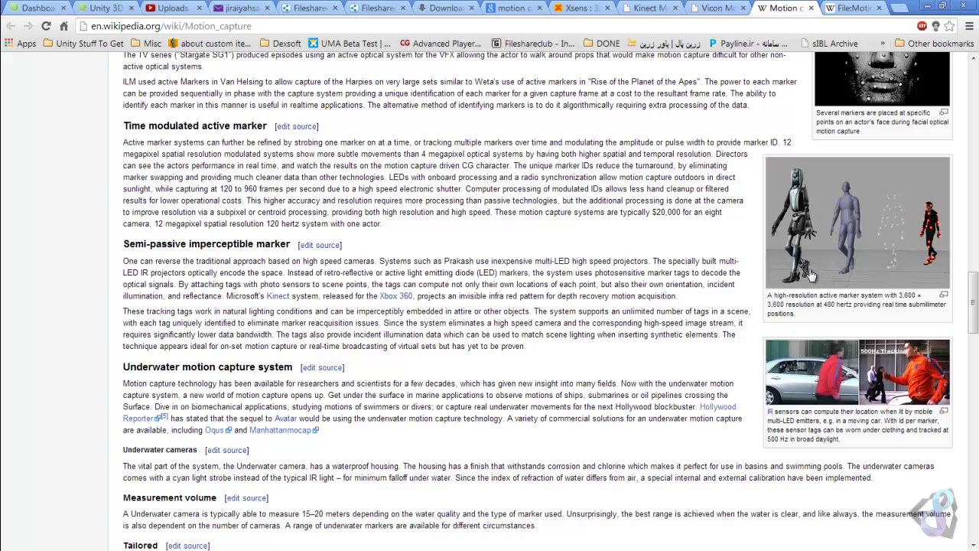
pyautogui.scroll(-1, 822, 294)
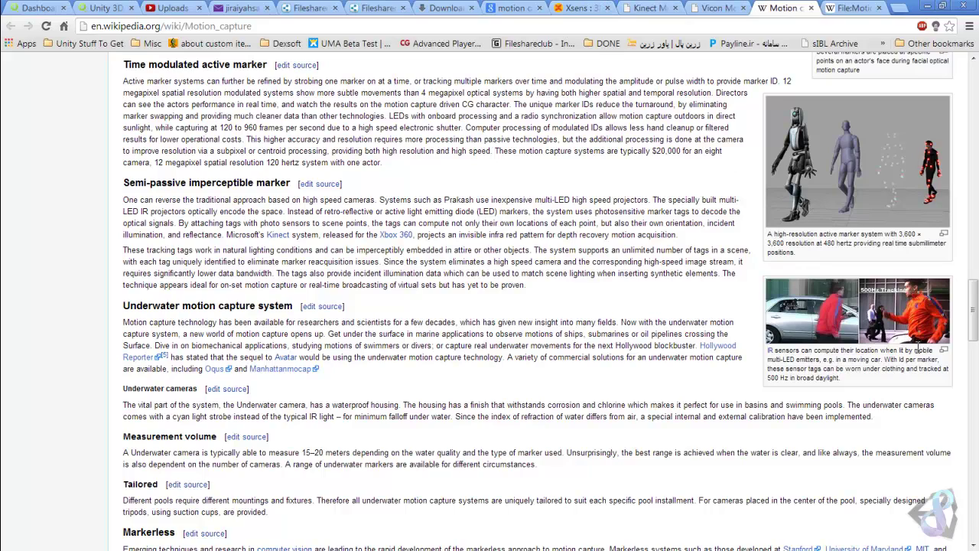
pyautogui.scroll(-8, 878, 411)
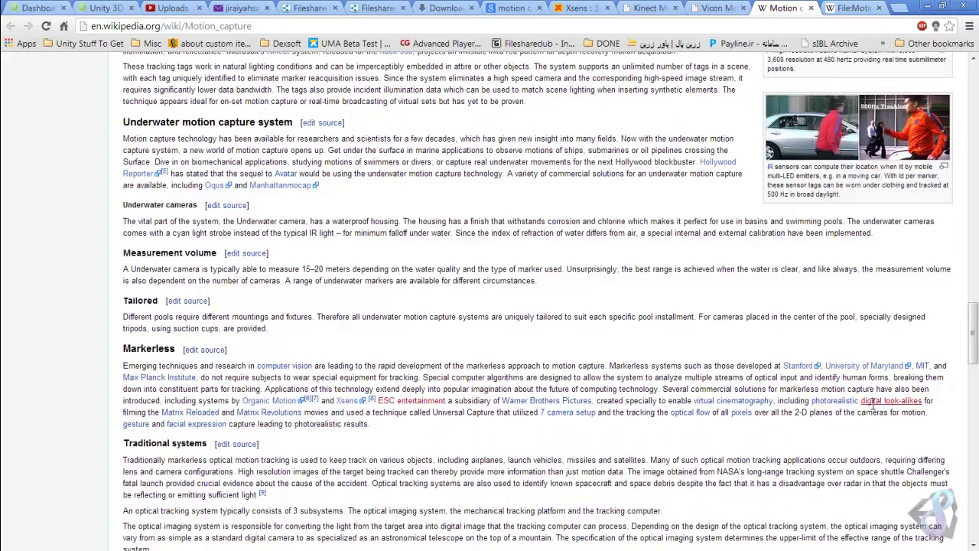
pyautogui.scroll(-5, 863, 396)
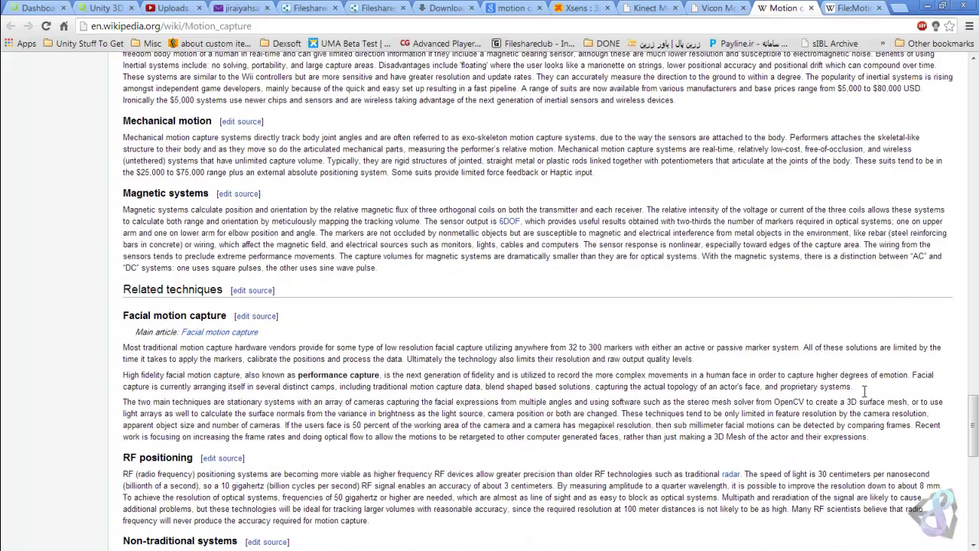
pyautogui.scroll(4, 864, 390)
pyautogui.scroll(8, 885, 393)
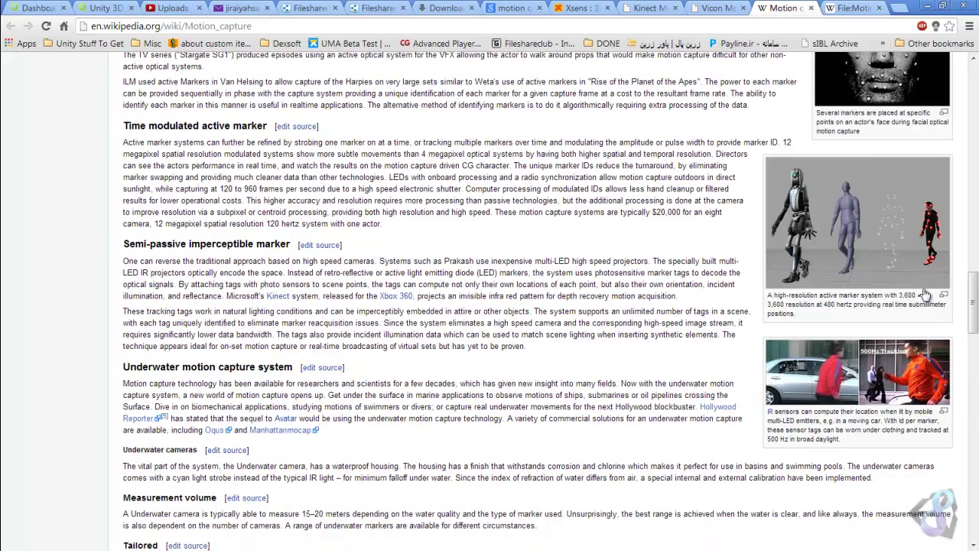
pyautogui.scroll(3, 825, 229)
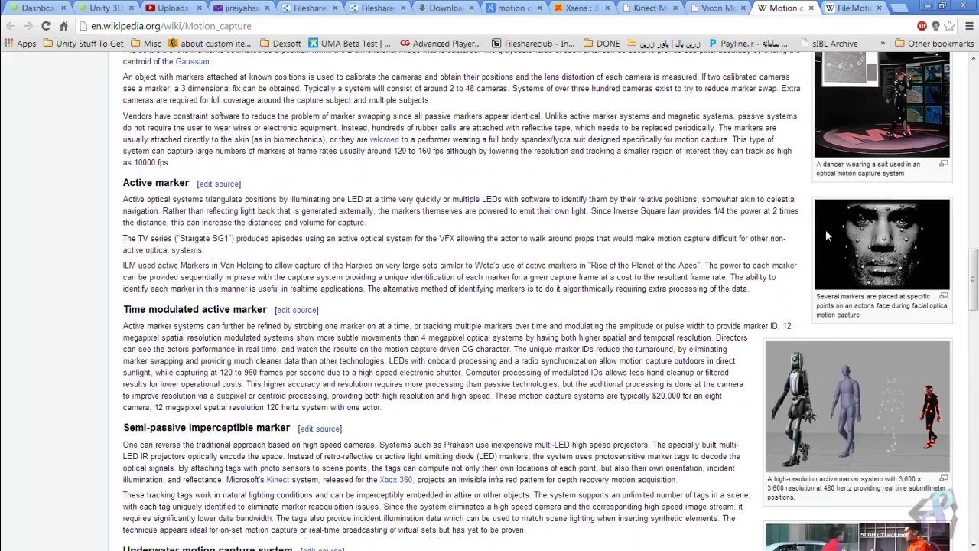
# View MotionCapture.jpg at its original size and examine the markers on the suit alongside the article
pyautogui.click(859, 6)
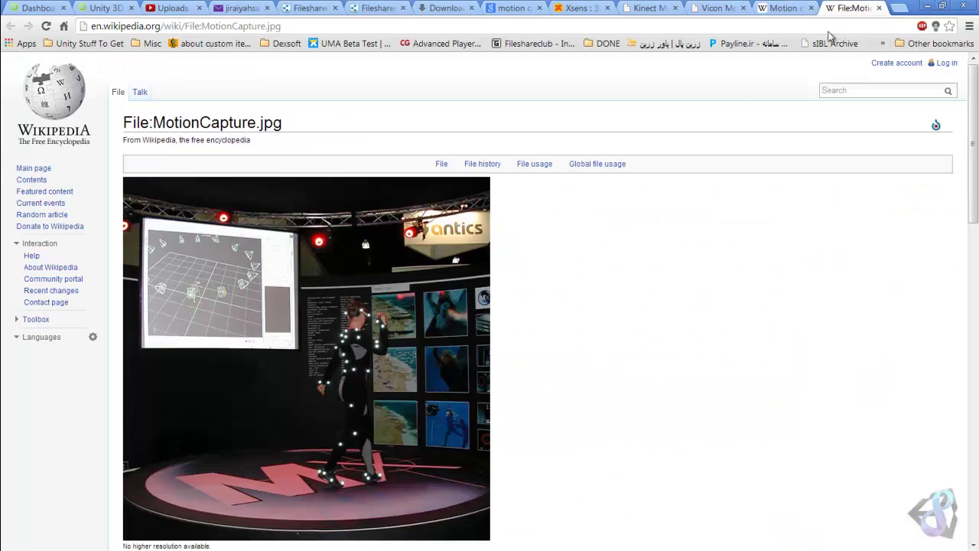
pyautogui.scroll(-1, 433, 266)
pyautogui.click(433, 265)
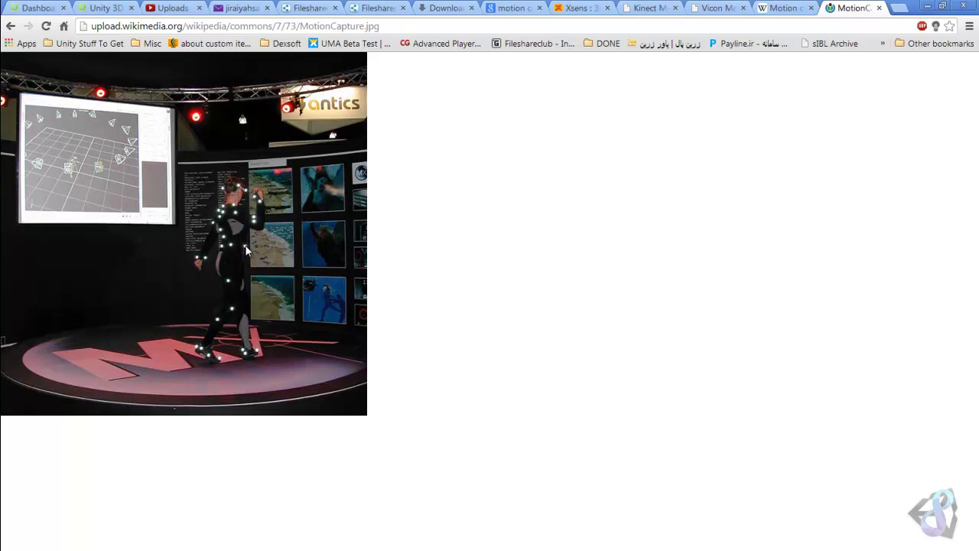
pyautogui.click(778, 7)
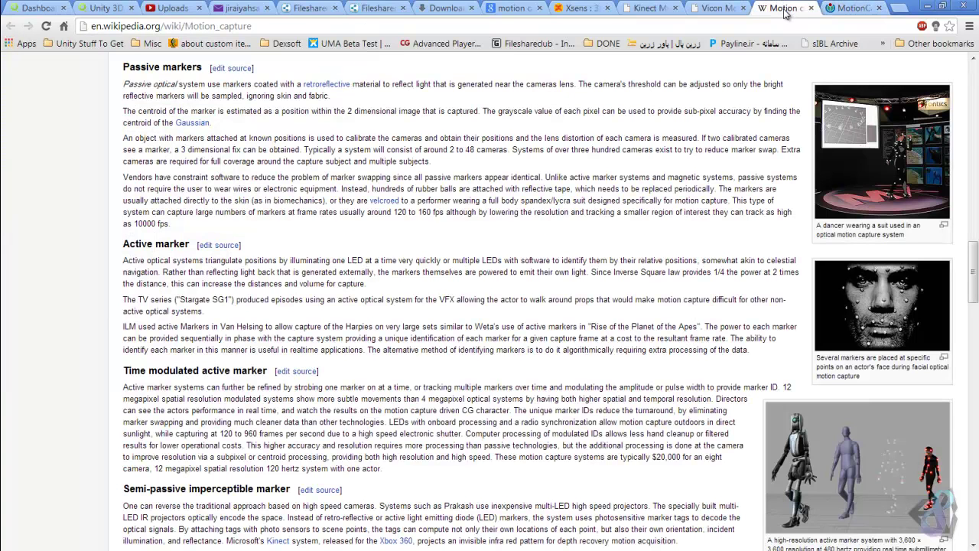
pyautogui.click(851, 8)
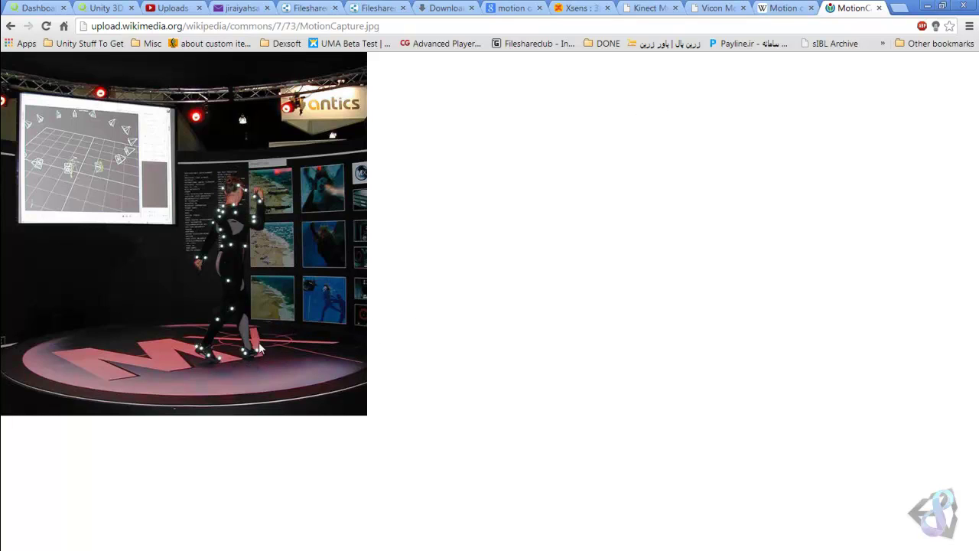
# Close the motion capture image, Wikipedia article, Vicon and Kinect pages to get back to the Xsens site
pyautogui.click(879, 8)
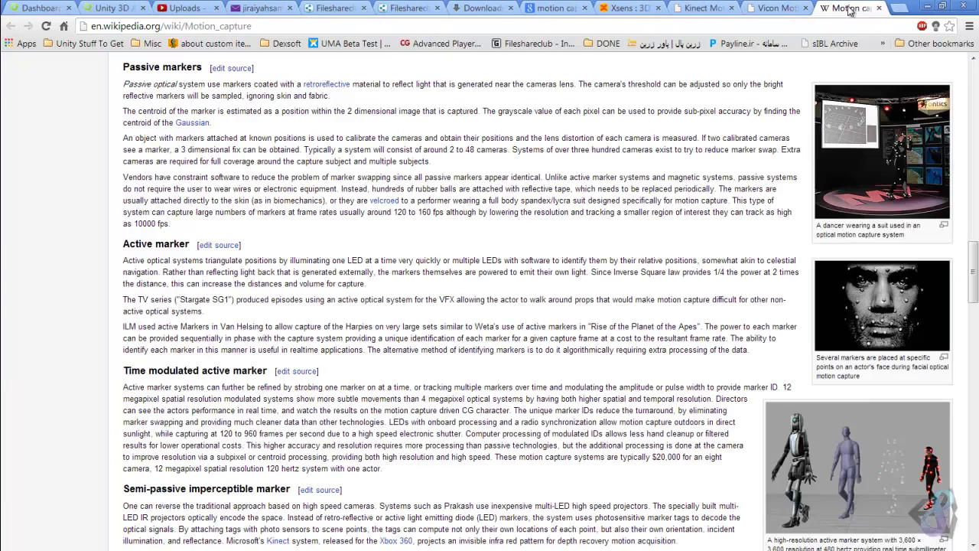
pyautogui.click(879, 8)
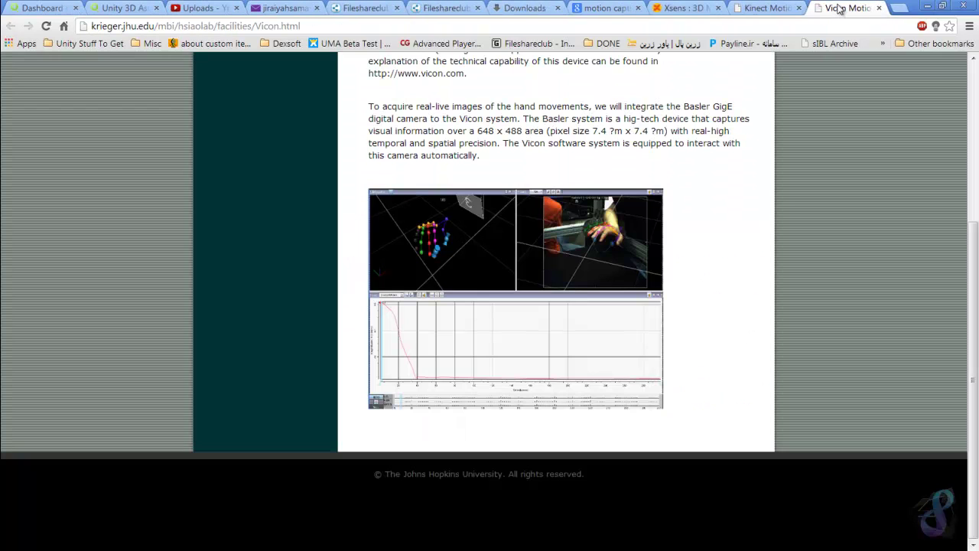
pyautogui.click(879, 8)
pyautogui.click(878, 8)
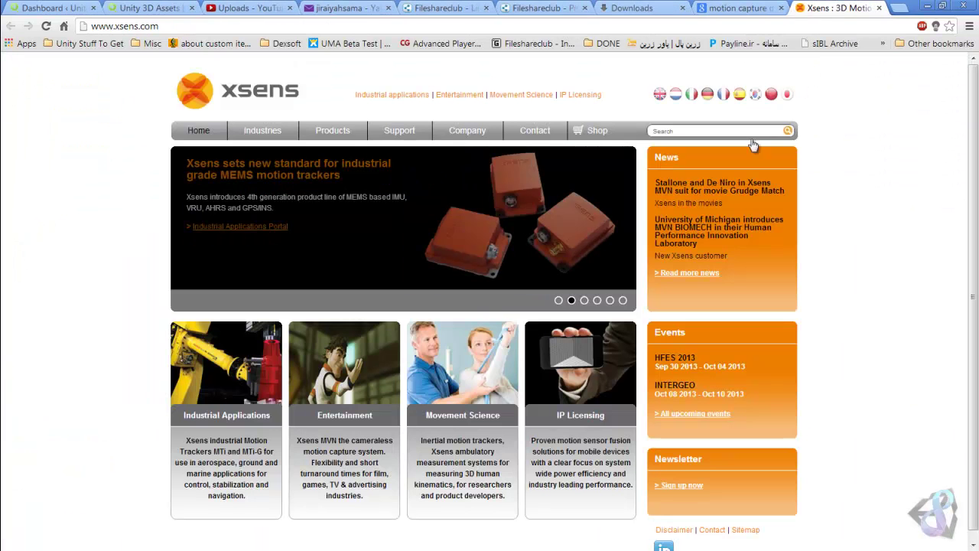
# Browse the Xsens home page banner slides, including MVN wireless inertial motion capture and MVN Awinda
pyautogui.scroll(-1, 524, 229)
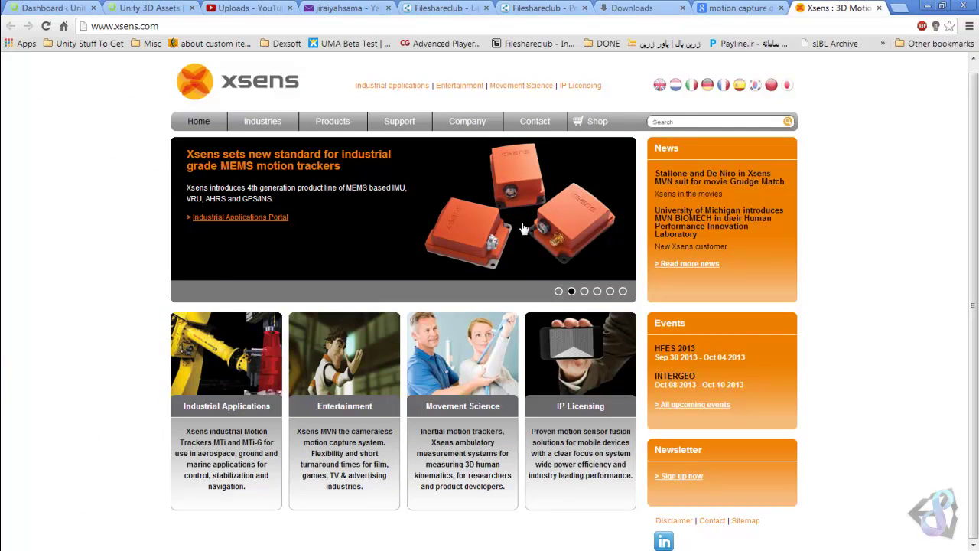
pyautogui.click(598, 292)
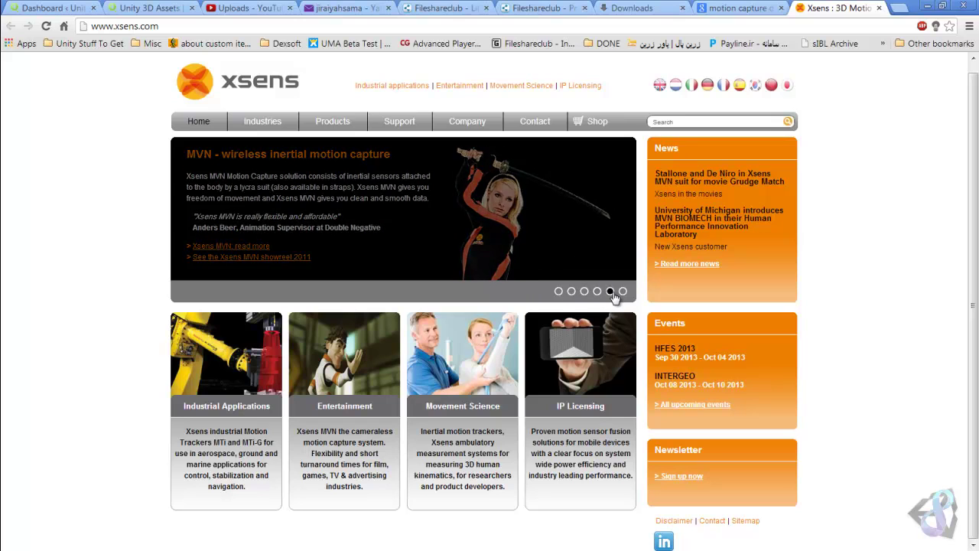
pyautogui.click(606, 291)
pyautogui.click(597, 291)
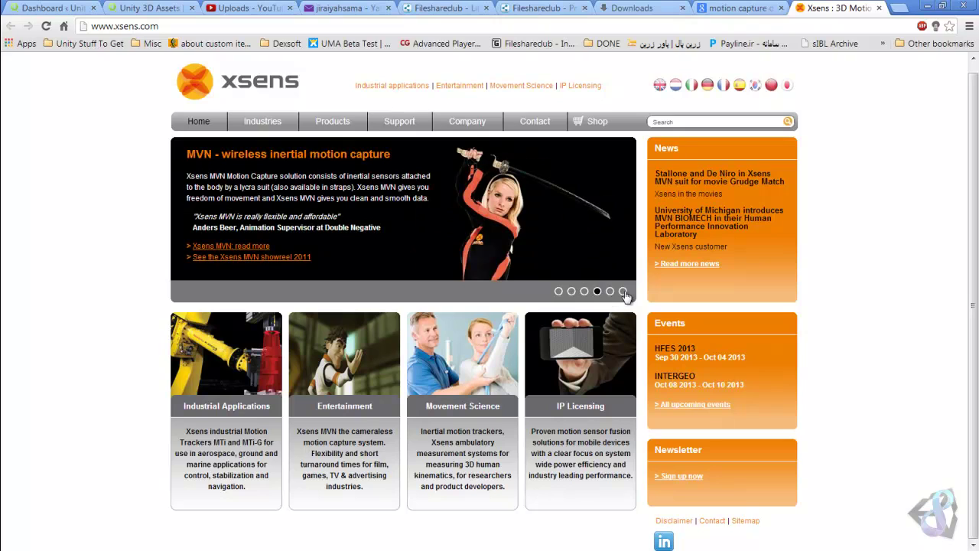
pyautogui.click(622, 291)
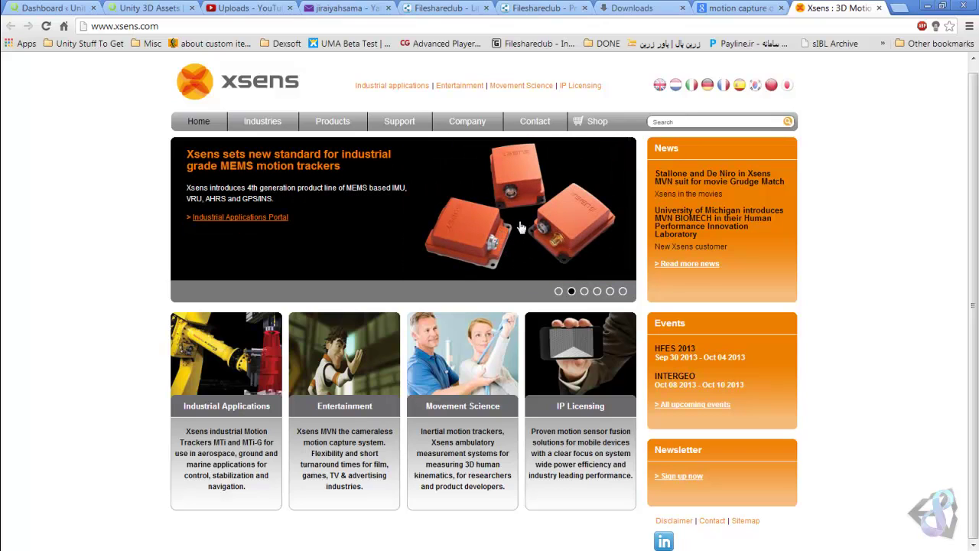
pyautogui.click(558, 291)
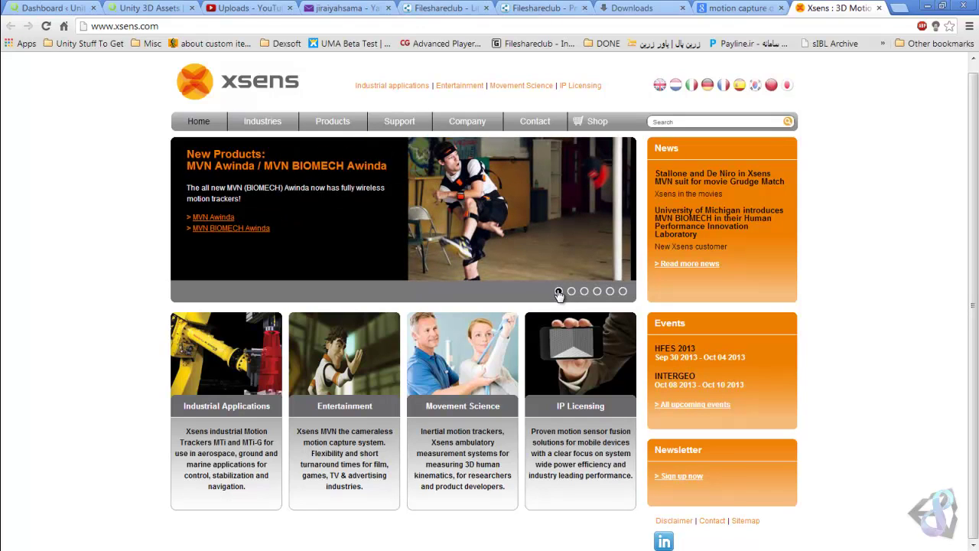
# View the MVN Awinda banner image in its own tab, then close it
pyautogui.rightClick(481, 189)
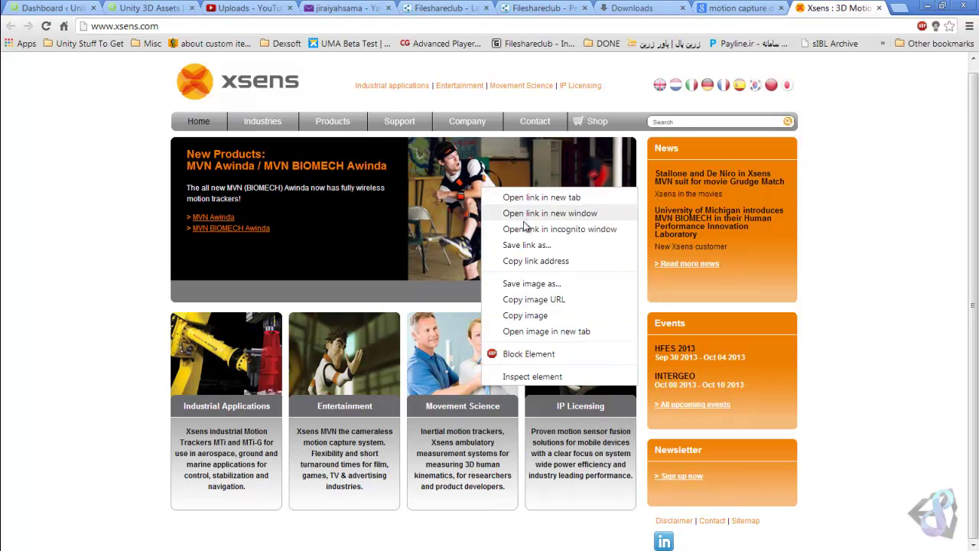
pyautogui.click(546, 331)
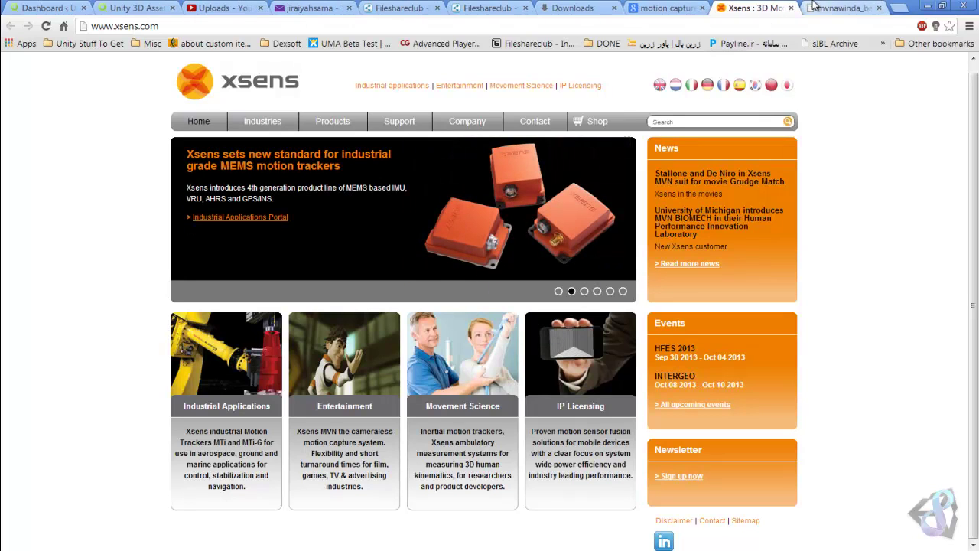
pyautogui.click(837, 9)
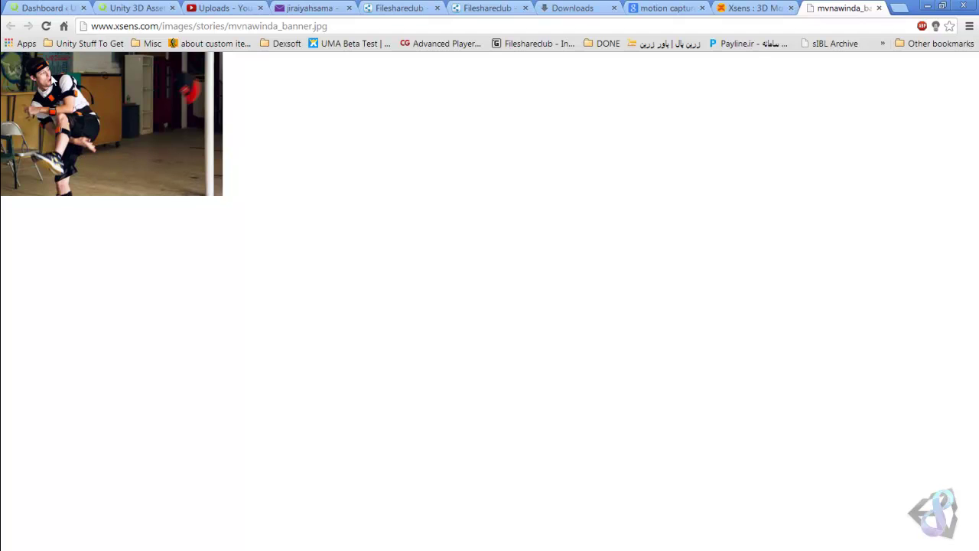
pyautogui.click(880, 9)
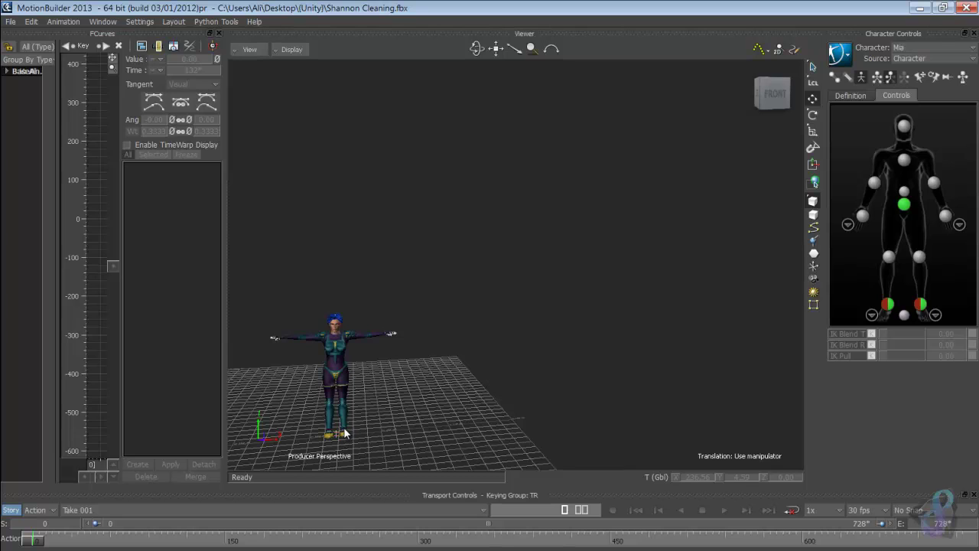
# Switch to MotionBuilder and examine the character's feet, floor contact markers and full body in the Viewer
pyautogui.scroll(6, 559, 402)
pyautogui.scroll(-2, 560, 101)
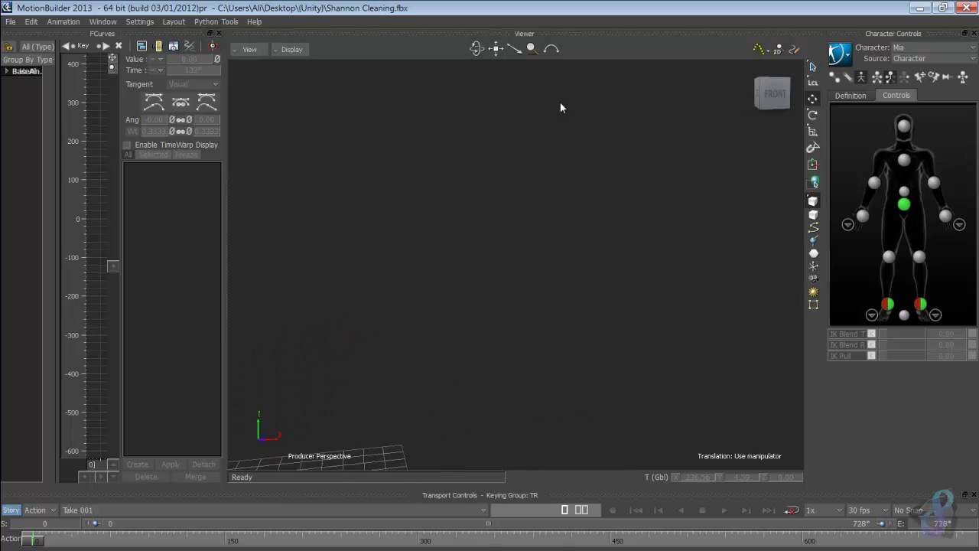
pyautogui.moveTo(384, 354); pyautogui.dragTo(563, 294)
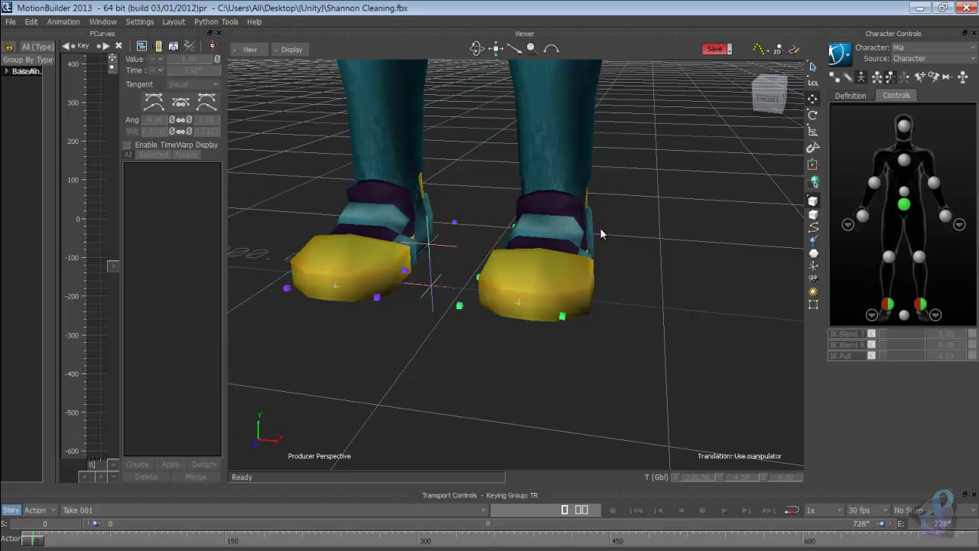
pyautogui.moveTo(600, 227); pyautogui.dragTo(542, 237)
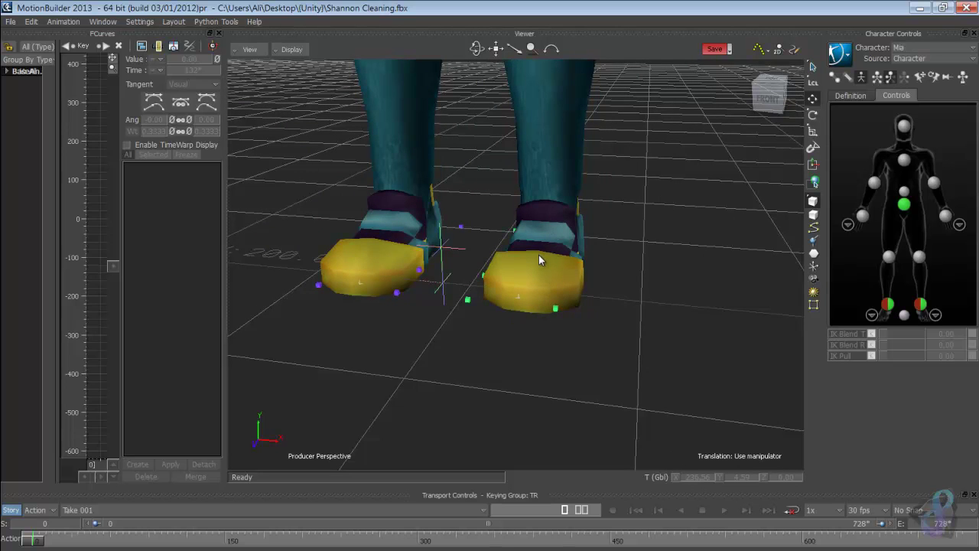
pyautogui.moveTo(693, 291); pyautogui.dragTo(367, 302)
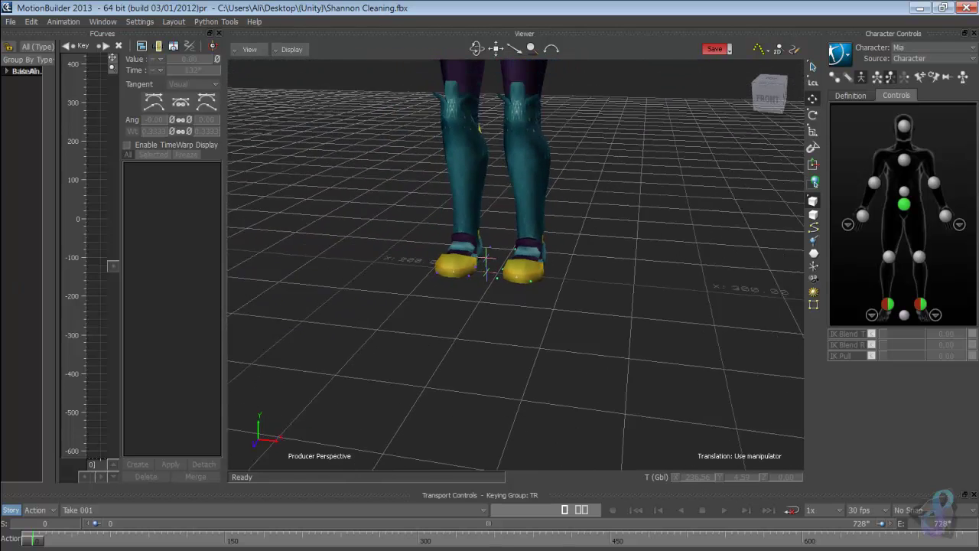
pyautogui.keyDown('ctrl'); pyautogui.moveTo(487, 259); pyautogui.dragTo(452, 257); pyautogui.keyUp('ctrl')
pyautogui.keyDown('shift'); pyautogui.moveTo(549, 212); pyautogui.dragTo(530, 259); pyautogui.keyUp('shift')
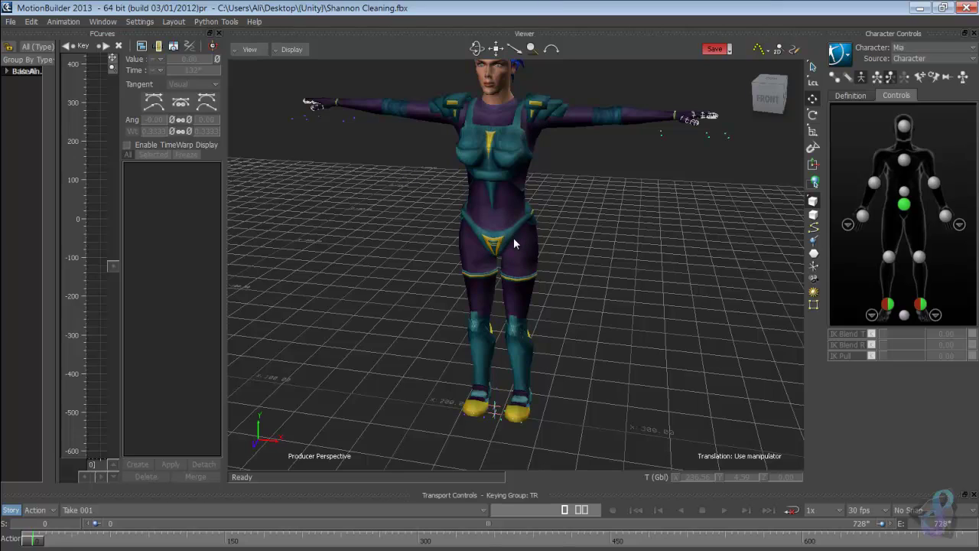
# Zoom out on the character and scrub Take 001 from the T-pose to about frame 124
pyautogui.keyDown('ctrl'); pyautogui.moveTo(665, 288); pyautogui.dragTo(470, 279); pyautogui.keyUp('ctrl')
pyautogui.keyDown('ctrl'); pyautogui.keyDown('shift'); pyautogui.moveTo(625, 267); pyautogui.dragTo(632, 303); pyautogui.keyUp('shift'); pyautogui.keyUp('ctrl')
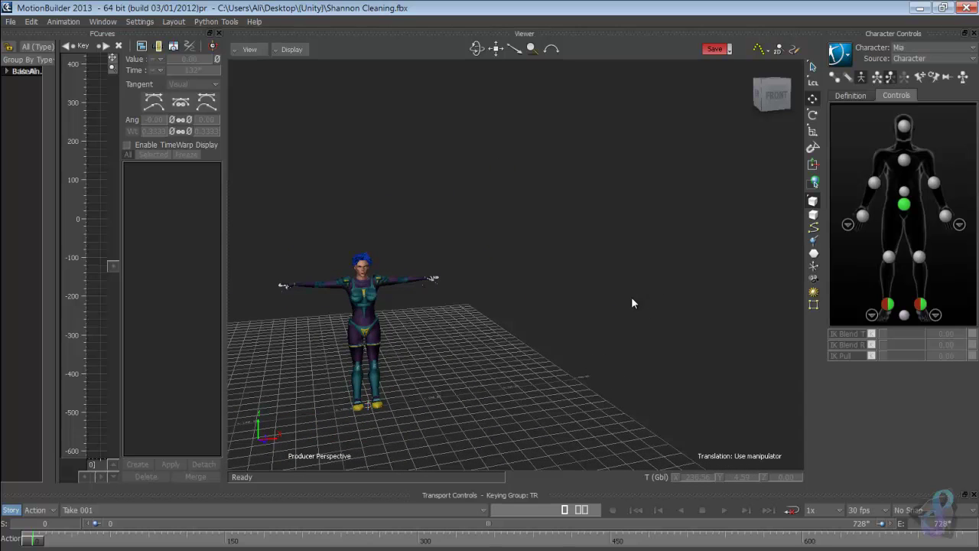
pyautogui.keyDown('ctrl'); pyautogui.keyDown('shift'); pyautogui.moveTo(570, 342); pyautogui.dragTo(562, 347); pyautogui.keyUp('shift'); pyautogui.keyUp('ctrl')
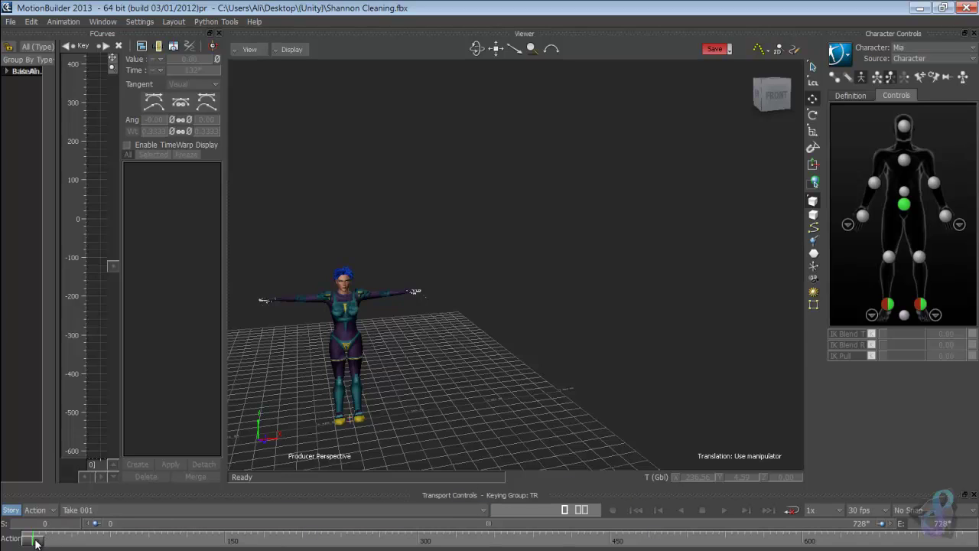
pyautogui.moveTo(36, 542); pyautogui.dragTo(41, 542)
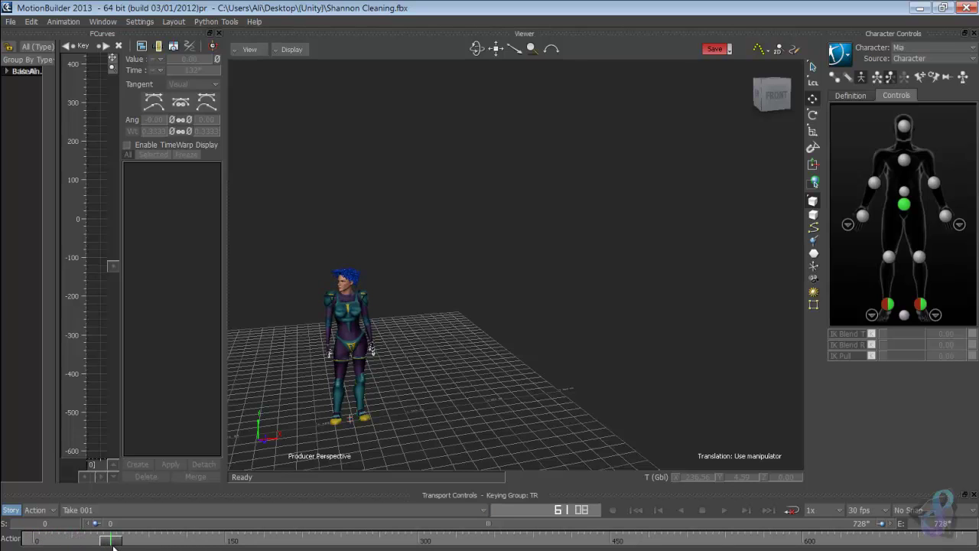
pyautogui.moveTo(113, 546); pyautogui.dragTo(191, 546)
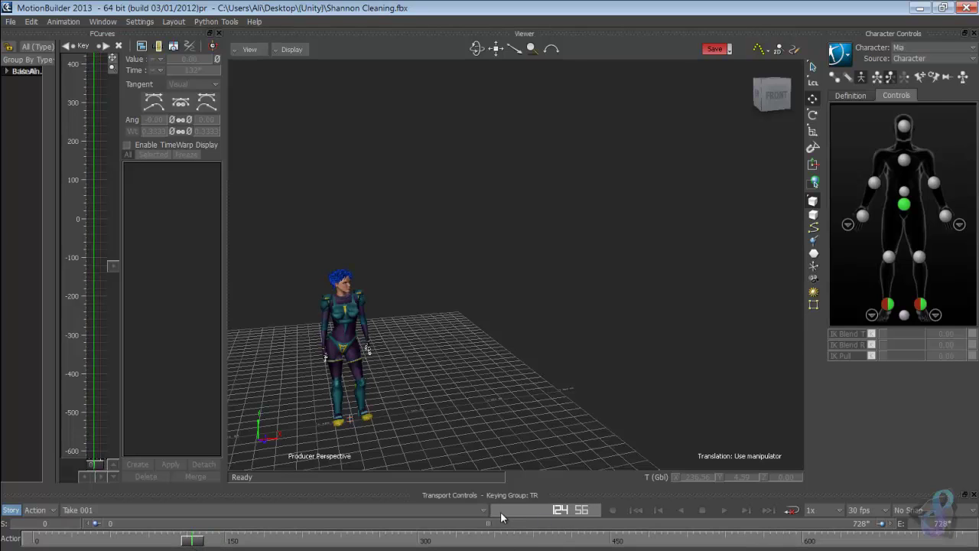
# Set the take's start frame to 131, narrow the displayed time range to frames 131–137 and frame the character closely
pyautogui.click(69, 527)
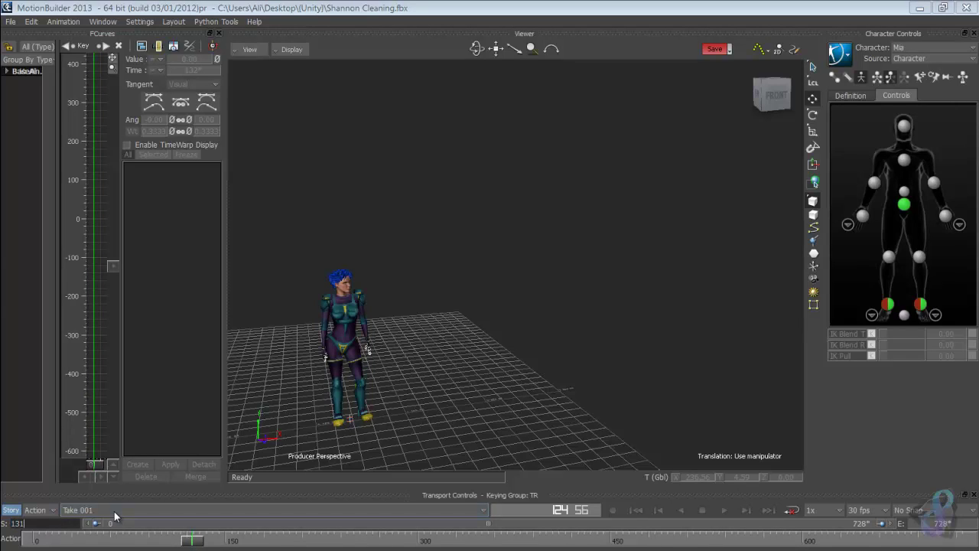
pyautogui.press('Return')
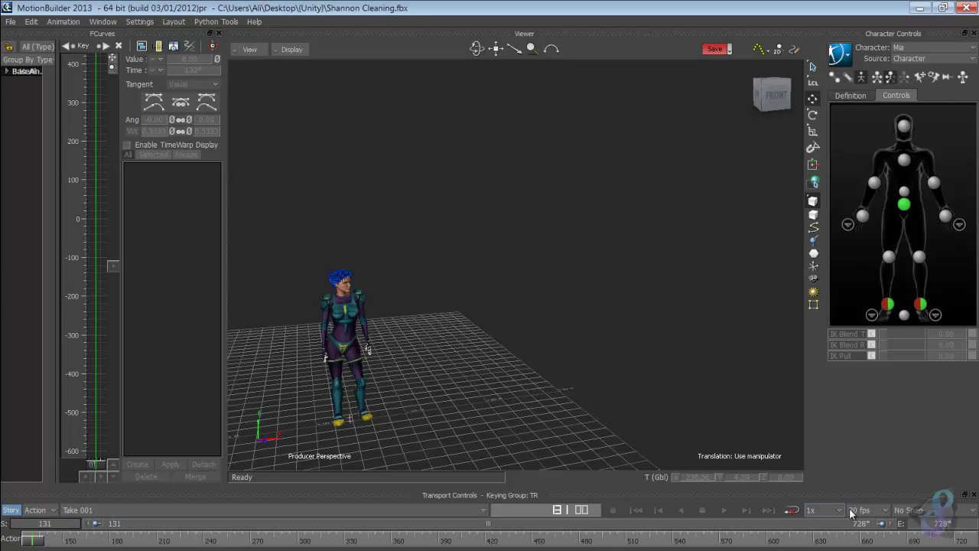
pyautogui.moveTo(883, 525); pyautogui.dragTo(116, 526)
pyautogui.keyDown('ctrl'); pyautogui.moveTo(305, 387); pyautogui.dragTo(554, 315); pyautogui.keyUp('ctrl')
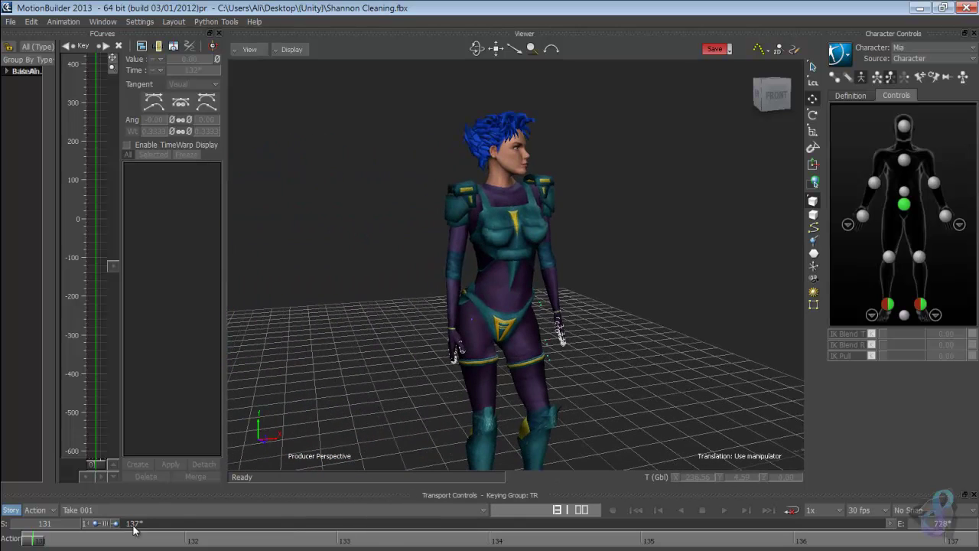
# Scrub the standing motion from frame 131 to about frame 206, widening and advancing the displayed time range along the take
pyautogui.click(34, 539)
pyautogui.moveTo(44, 541)
pyautogui.mouseDown()
pyautogui.moveTo(195, 540)
pyautogui.moveTo(27, 537)
pyautogui.mouseUp()
pyautogui.moveTo(36, 543); pyautogui.dragTo(965, 541)
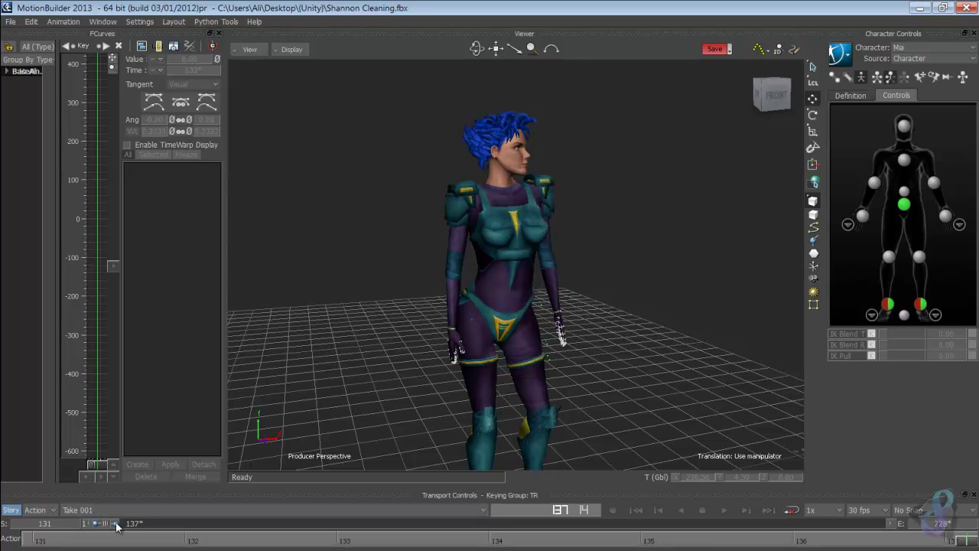
pyautogui.moveTo(117, 525); pyautogui.dragTo(967, 541)
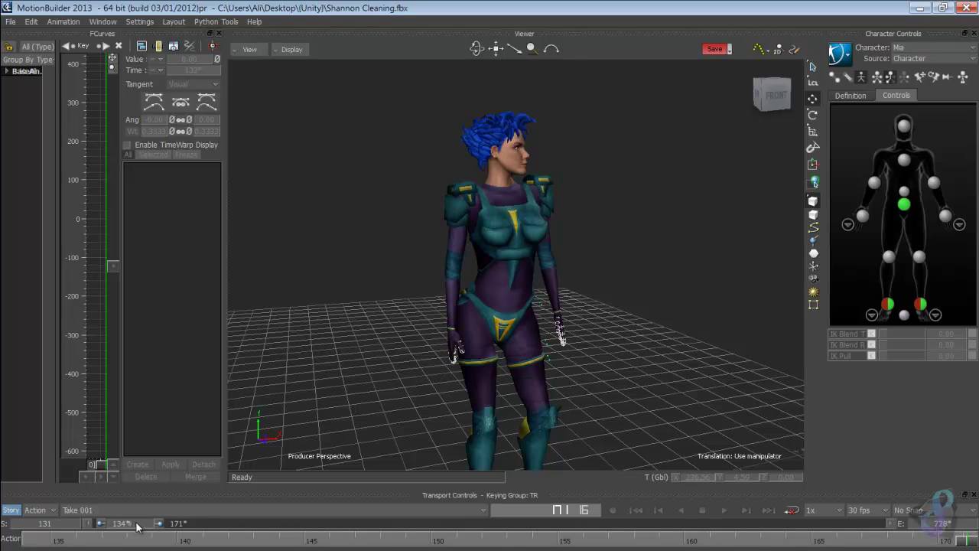
pyautogui.moveTo(137, 525); pyautogui.dragTo(175, 535)
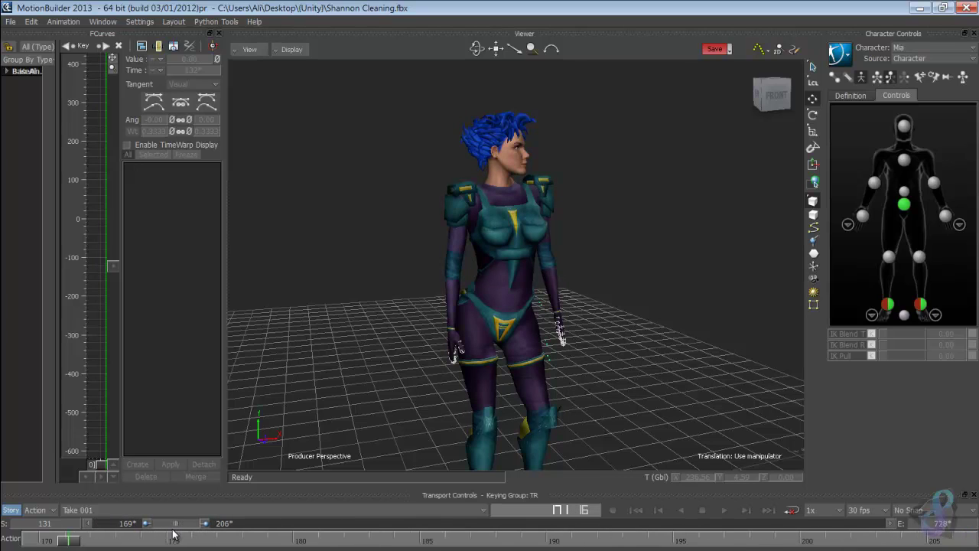
pyautogui.moveTo(73, 543); pyautogui.dragTo(965, 542)
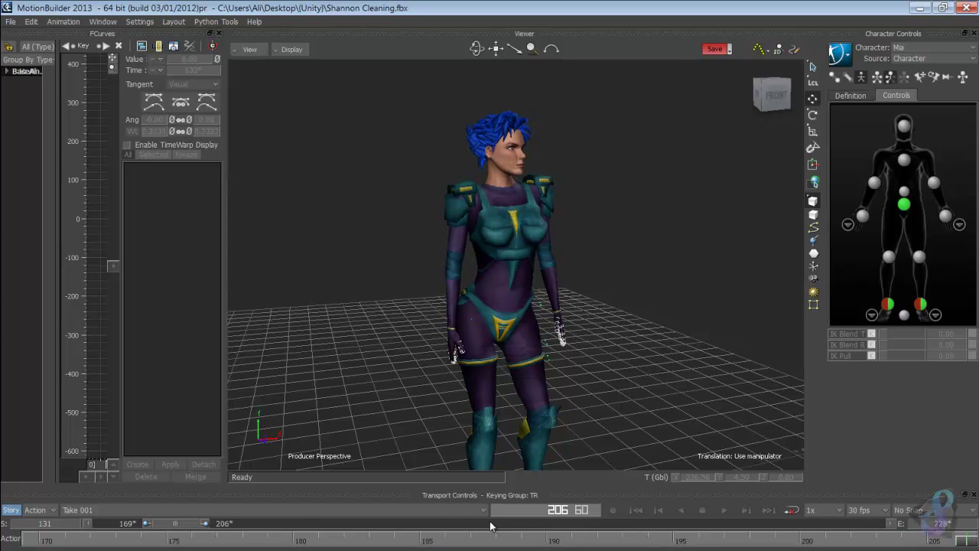
# Examine the character's motion from frame 206 to about frame 309, advancing the displayed time range section by section
pyautogui.moveTo(177, 526); pyautogui.dragTo(221, 536)
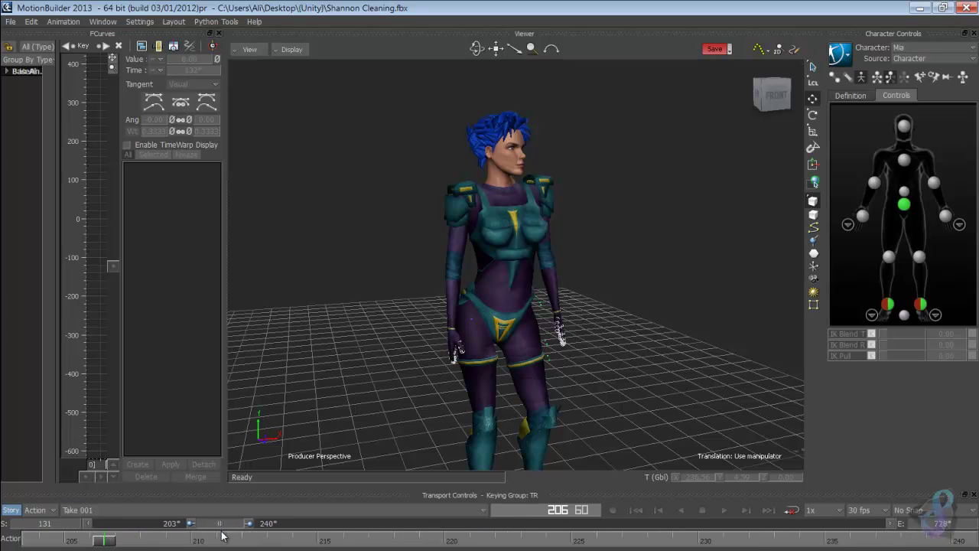
pyautogui.moveTo(104, 541); pyautogui.dragTo(962, 543)
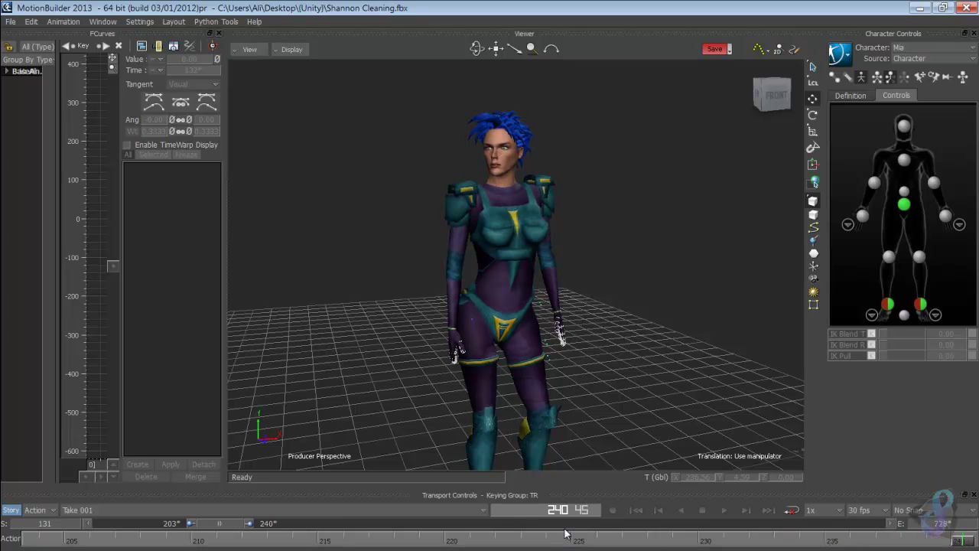
pyautogui.moveTo(227, 526); pyautogui.dragTo(275, 533)
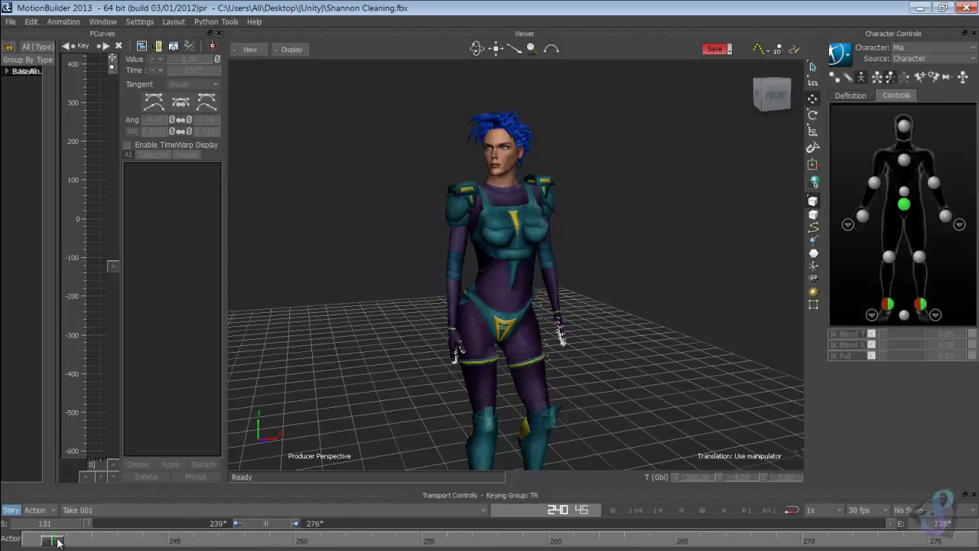
pyautogui.moveTo(58, 541); pyautogui.dragTo(633, 542)
pyautogui.moveTo(716, 540); pyautogui.dragTo(810, 540)
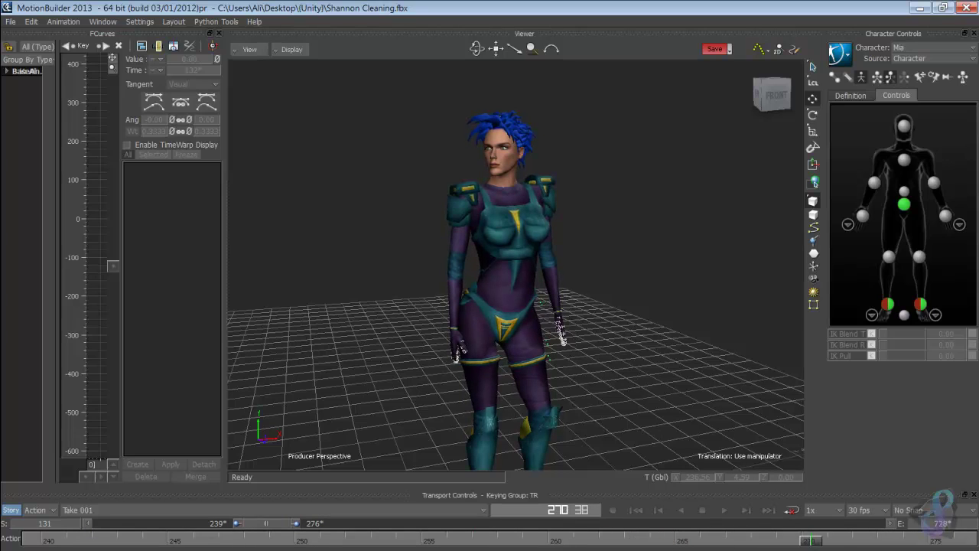
pyautogui.moveTo(892, 540); pyautogui.dragTo(938, 540)
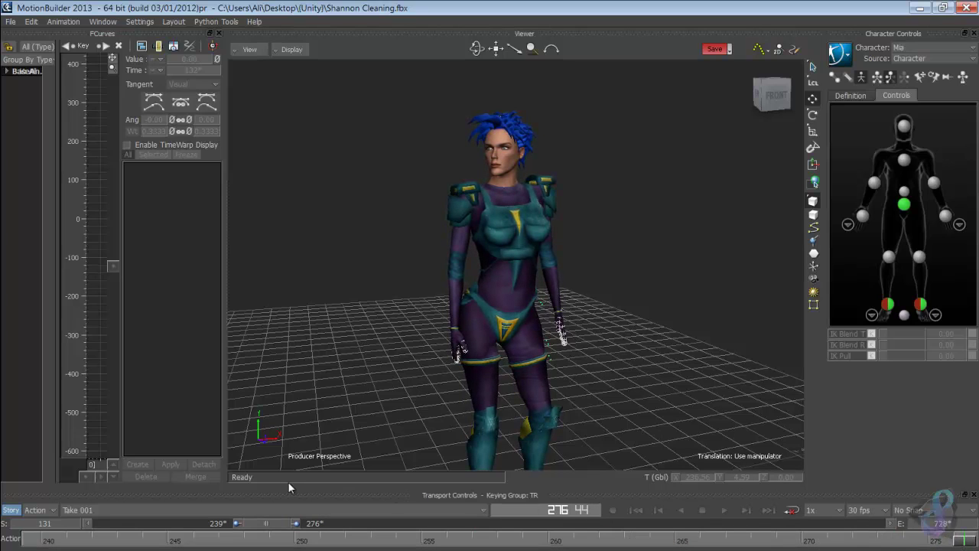
pyautogui.moveTo(266, 528); pyautogui.dragTo(310, 530)
pyautogui.moveTo(152, 538); pyautogui.dragTo(968, 541)
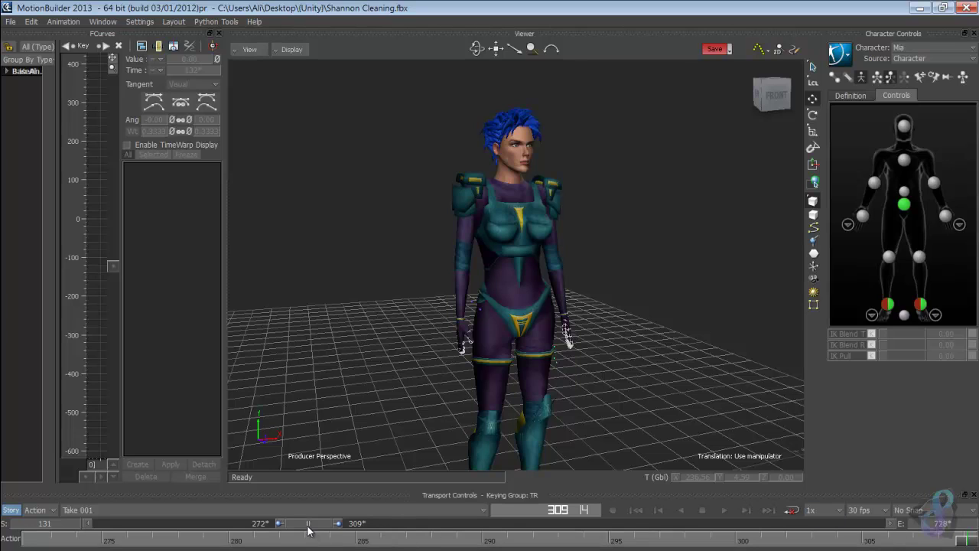
# Continue scrubbing the standing pose from frame 309 to about frame 373, moving the displayed range to frames 340–377
pyautogui.moveTo(306, 528); pyautogui.dragTo(351, 534)
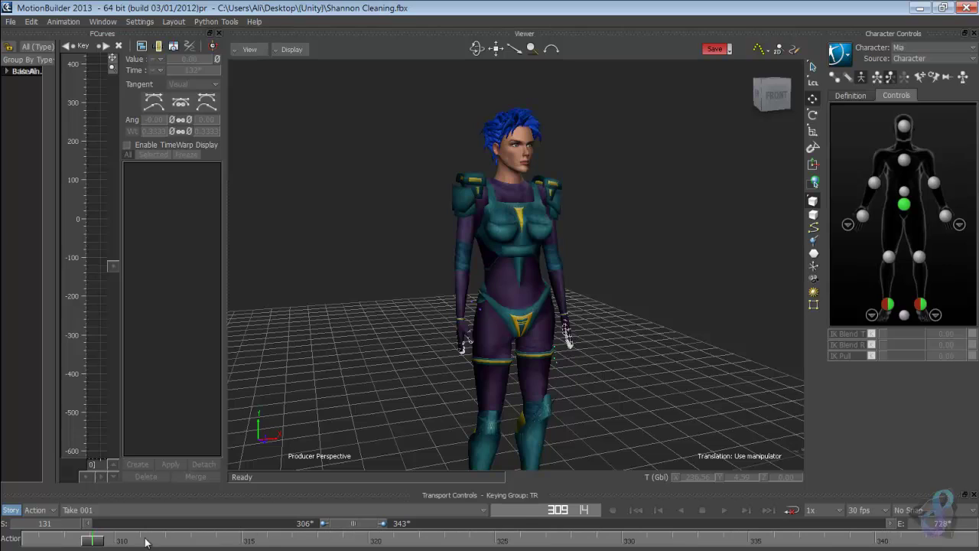
pyautogui.moveTo(97, 541); pyautogui.dragTo(211, 541)
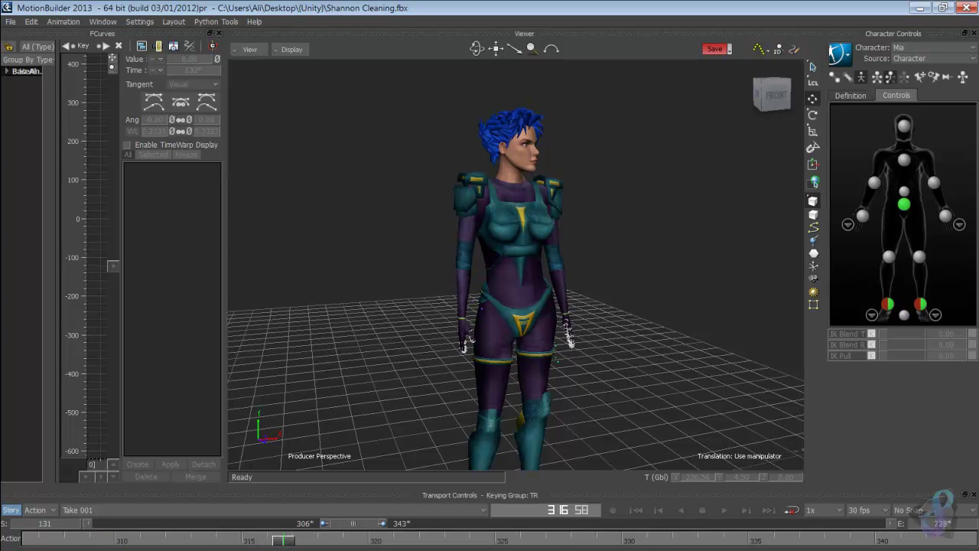
pyautogui.moveTo(283, 541); pyautogui.dragTo(542, 540)
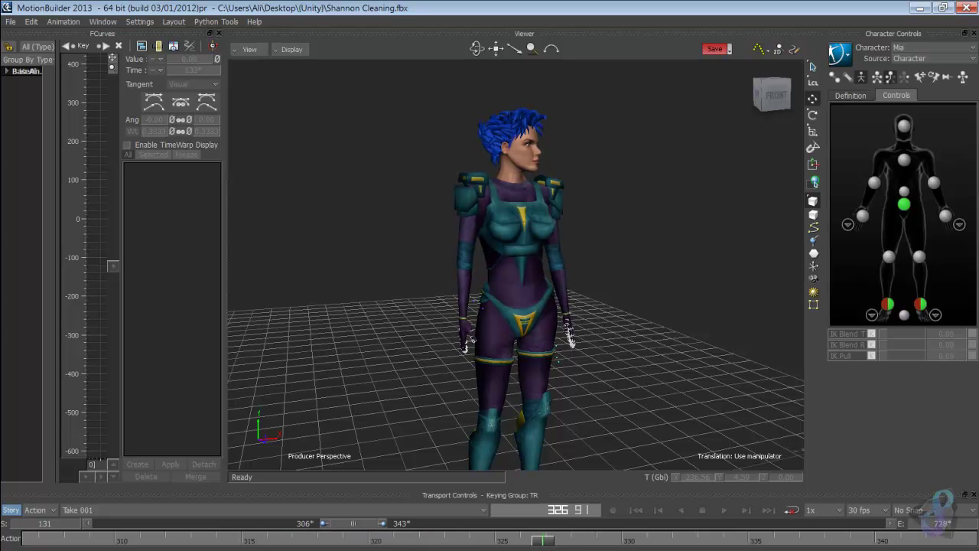
pyautogui.moveTo(645, 540); pyautogui.dragTo(934, 540)
pyautogui.moveTo(353, 523); pyautogui.dragTo(400, 533)
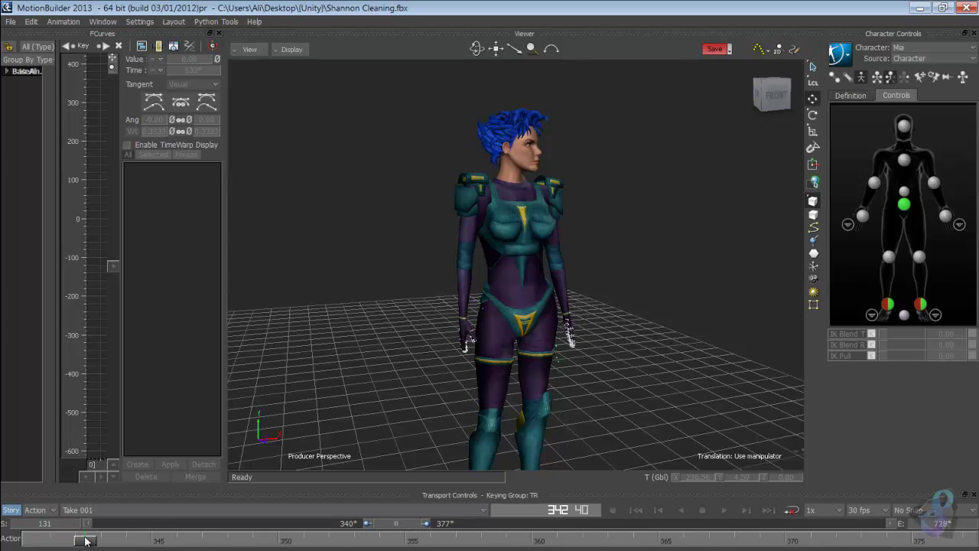
pyautogui.moveTo(86, 540); pyautogui.dragTo(864, 548)
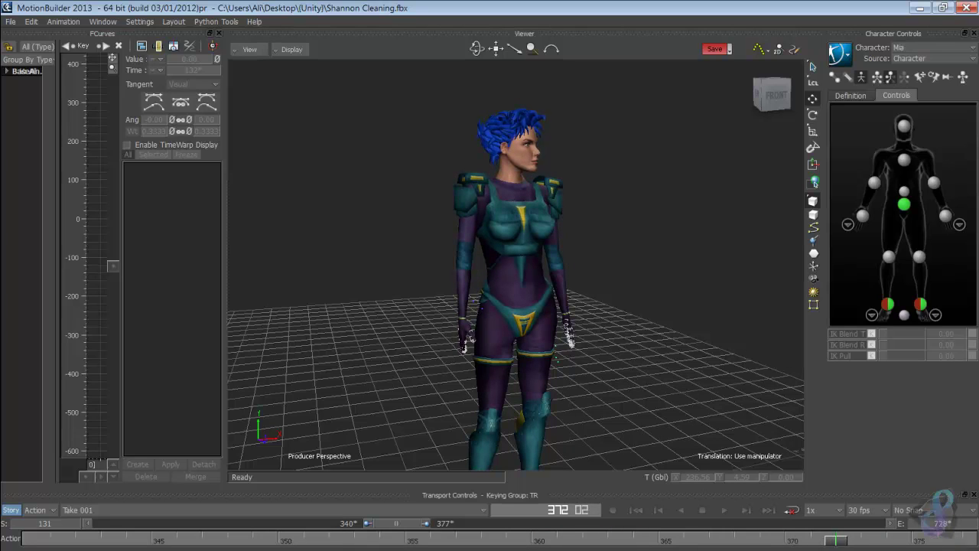
pyautogui.moveTo(836, 540); pyautogui.dragTo(880, 540)
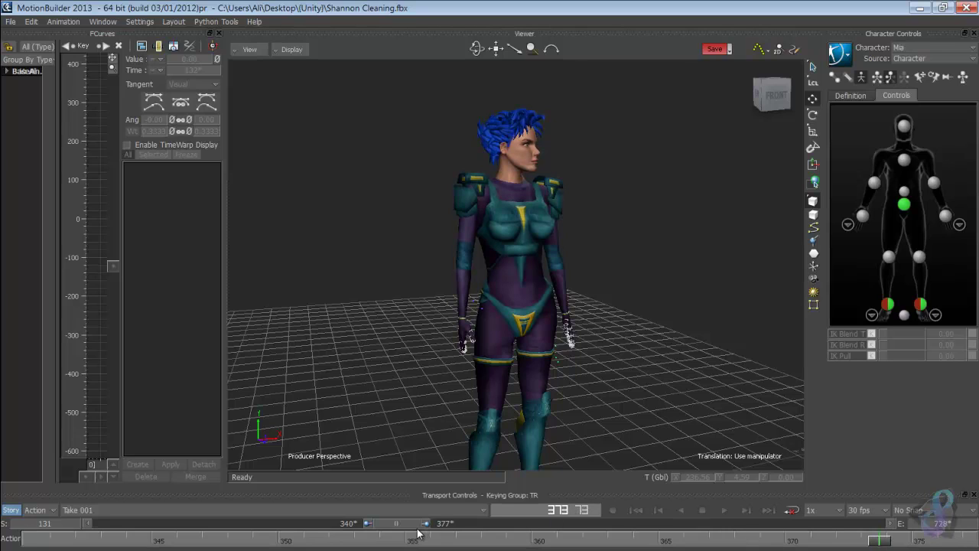
# Shift the displayed range to frames 372–409 and scrub back and forth through the character's change from standing to running
pyautogui.moveTo(407, 526); pyautogui.dragTo(450, 538)
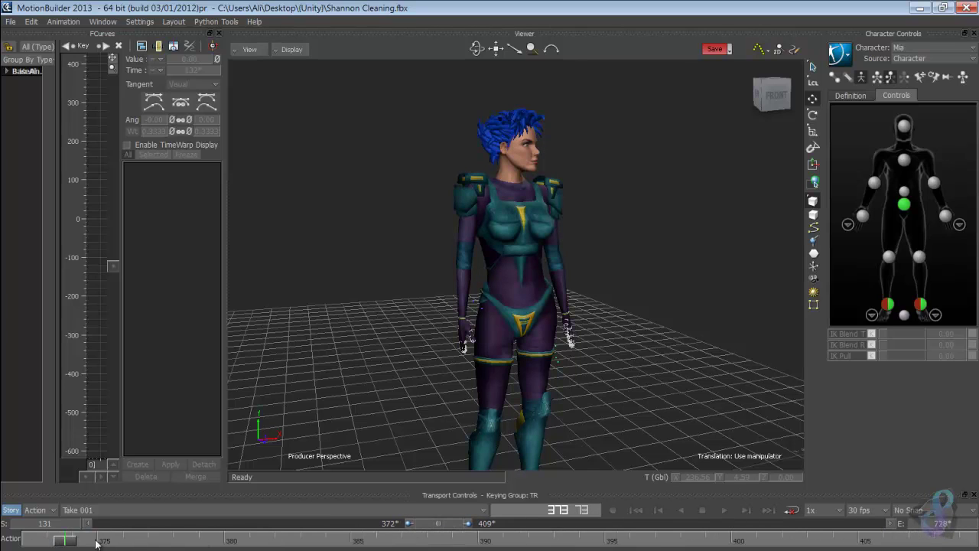
pyautogui.moveTo(59, 542); pyautogui.dragTo(880, 543)
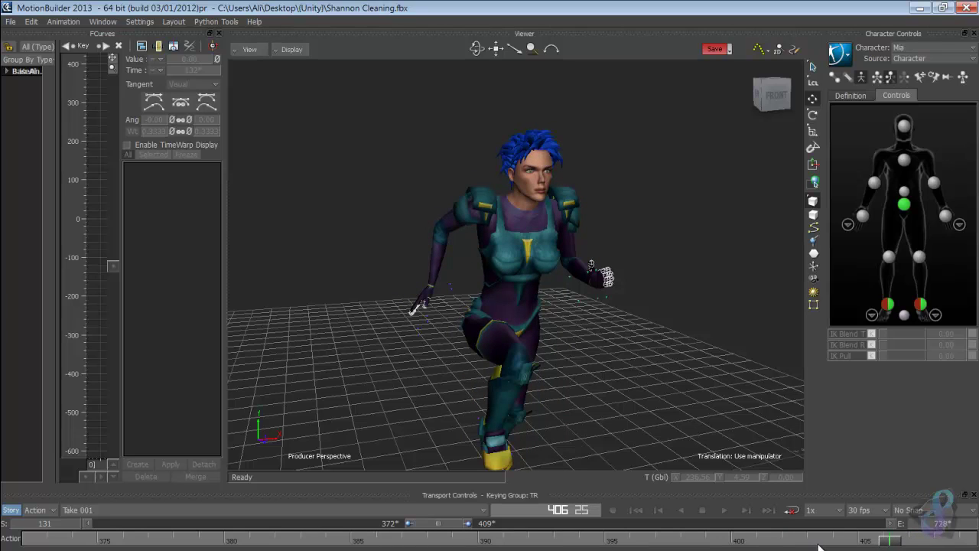
pyautogui.moveTo(841, 543); pyautogui.dragTo(807, 543)
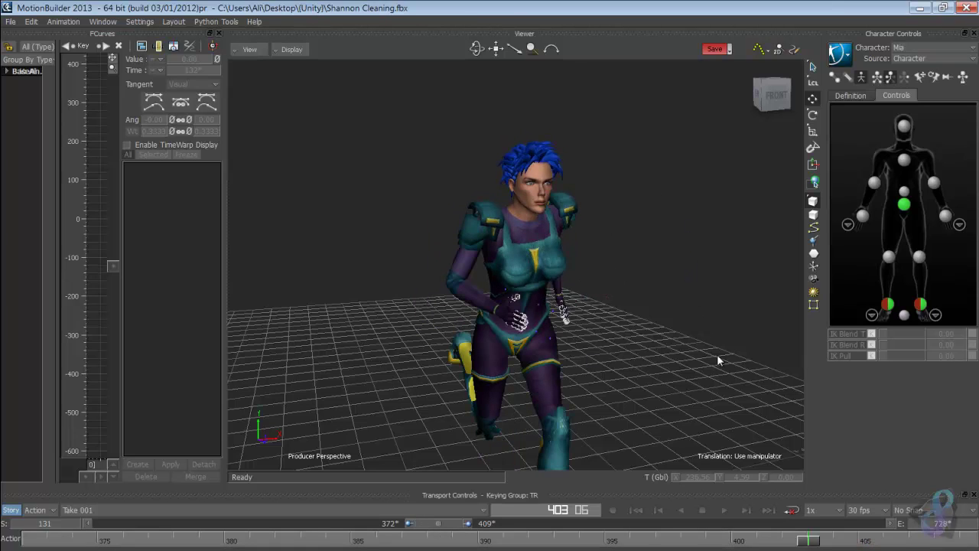
pyautogui.moveTo(809, 541); pyautogui.dragTo(140, 546)
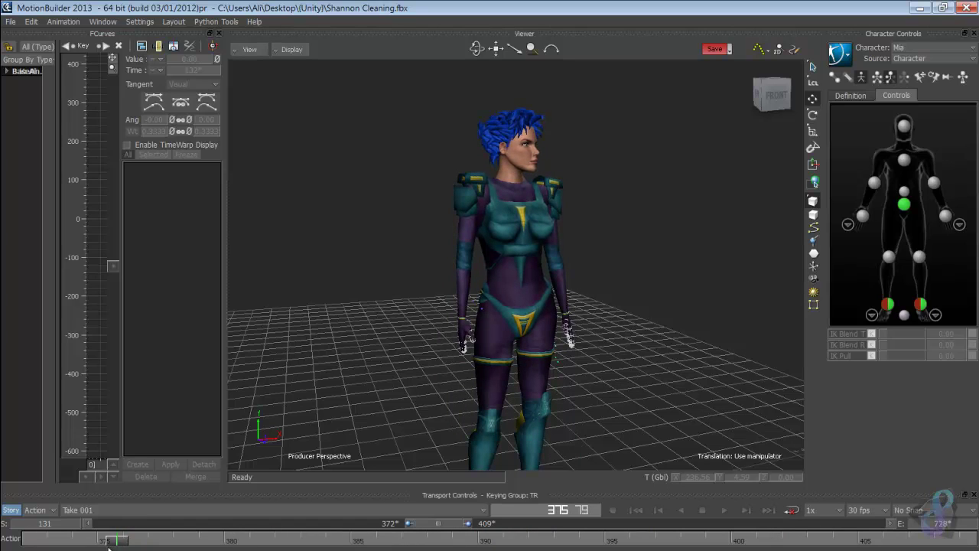
pyautogui.moveTo(264, 540); pyautogui.dragTo(828, 540)
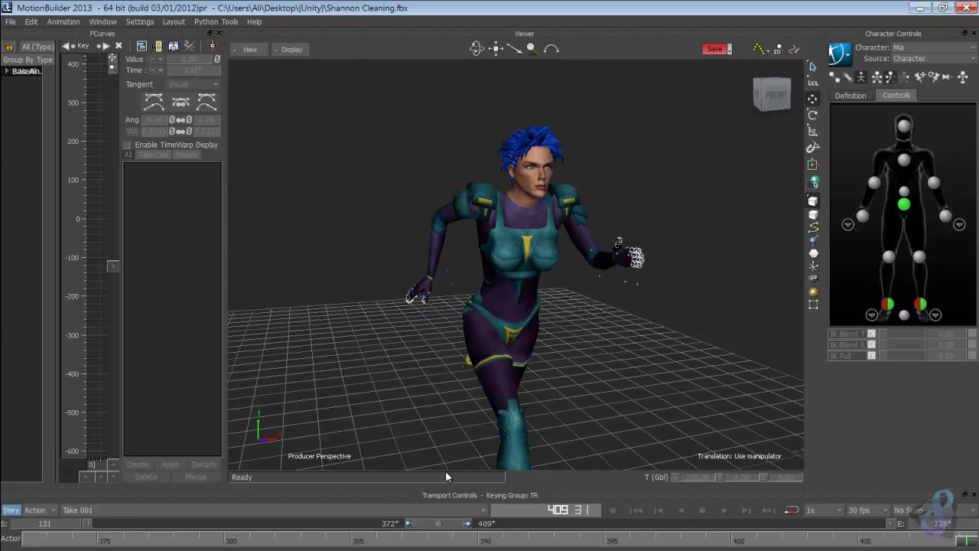
# Examine the arm, hand and body poses from frame 409 to about frame 463, advancing the displayed range to frames 443–480
pyautogui.moveTo(434, 529); pyautogui.dragTo(482, 534)
pyautogui.moveTo(75, 543); pyautogui.dragTo(151, 541)
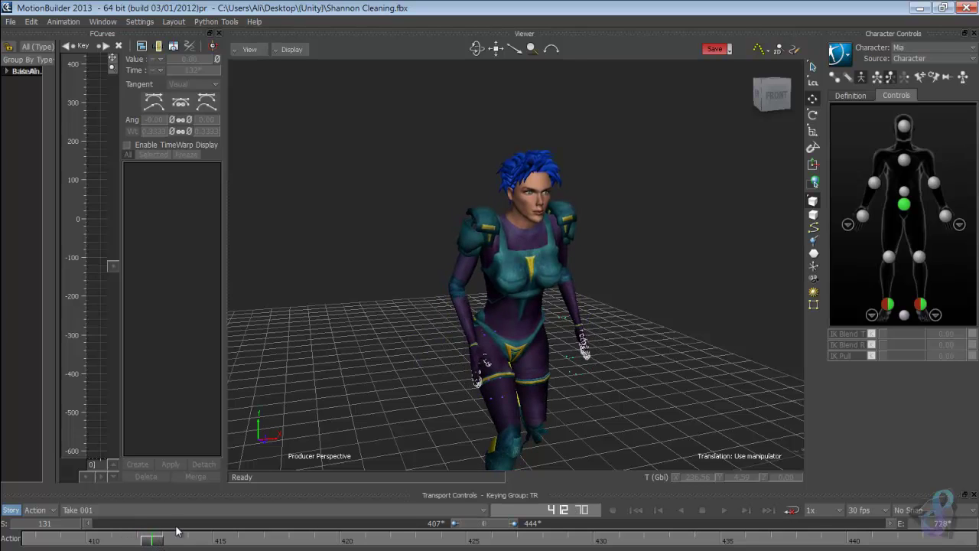
pyautogui.moveTo(155, 544); pyautogui.dragTo(261, 544)
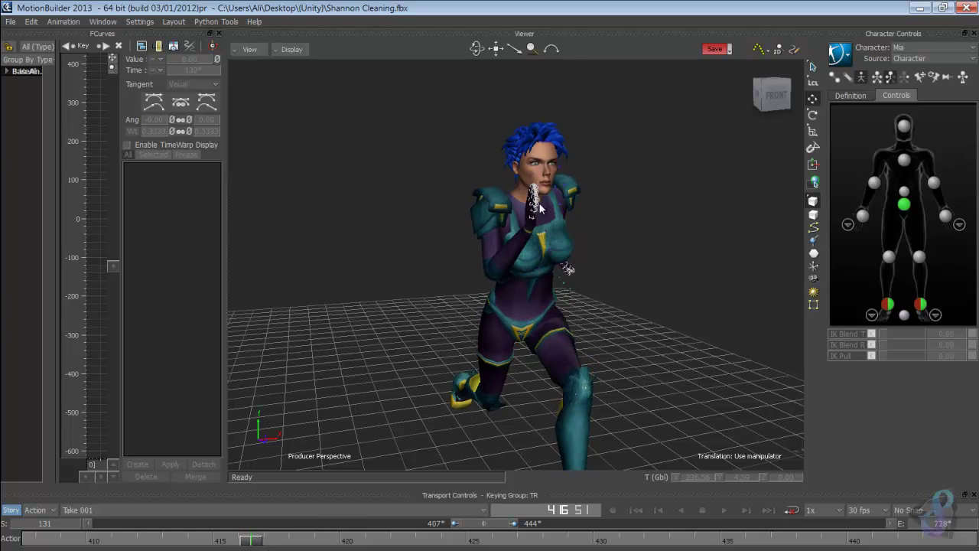
pyautogui.moveTo(271, 539); pyautogui.dragTo(334, 544)
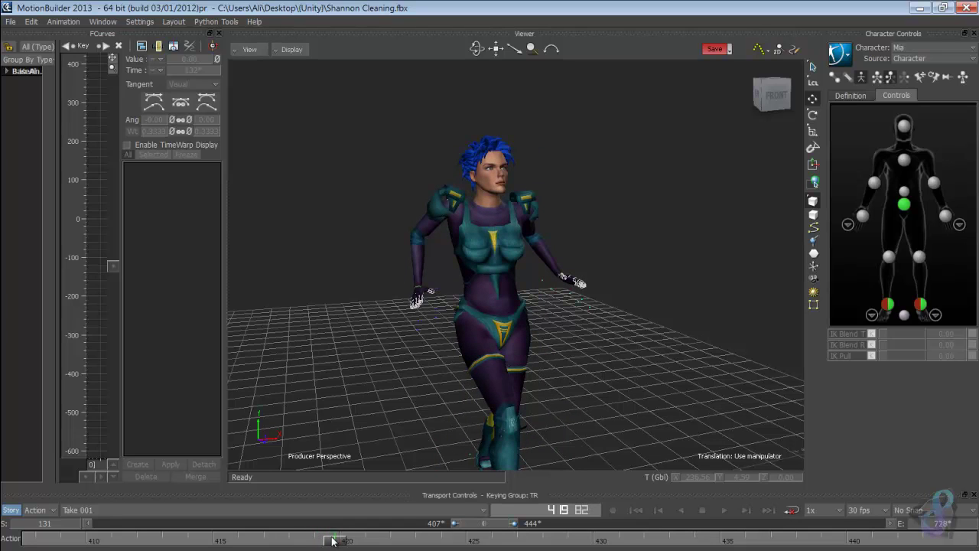
pyautogui.moveTo(334, 541)
pyautogui.mouseDown()
pyautogui.moveTo(321, 538)
pyautogui.moveTo(327, 543)
pyautogui.mouseUp()
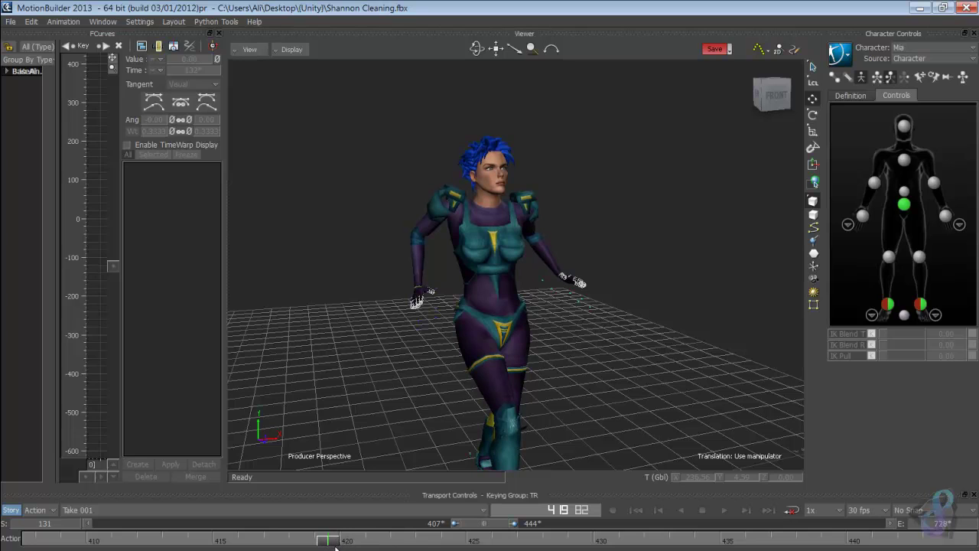
pyautogui.moveTo(332, 548); pyautogui.dragTo(962, 540)
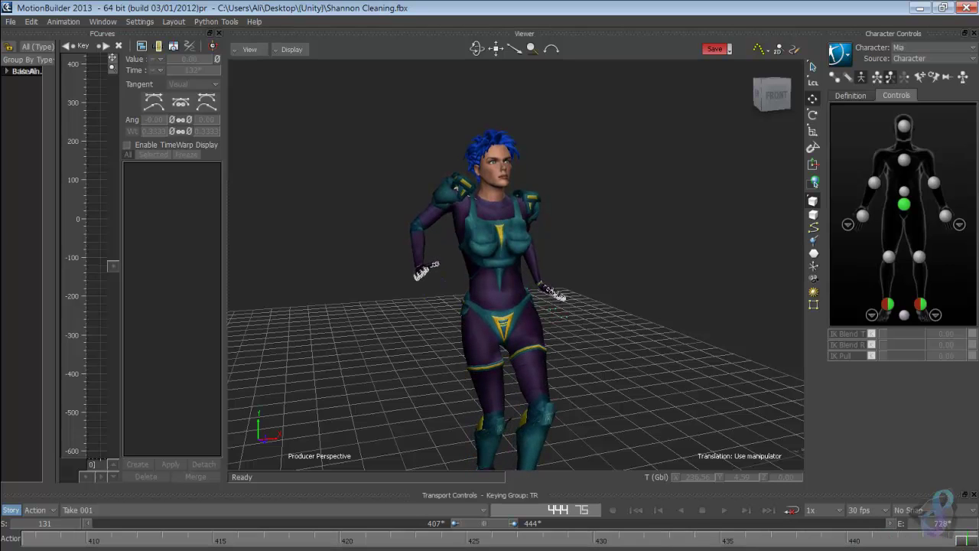
pyautogui.moveTo(488, 526); pyautogui.dragTo(533, 530)
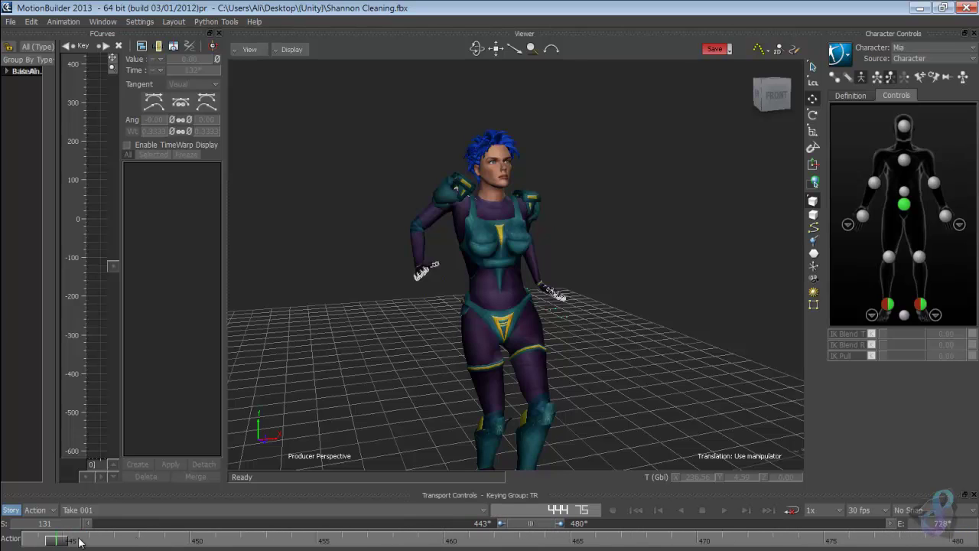
pyautogui.moveTo(59, 543); pyautogui.dragTo(527, 547)
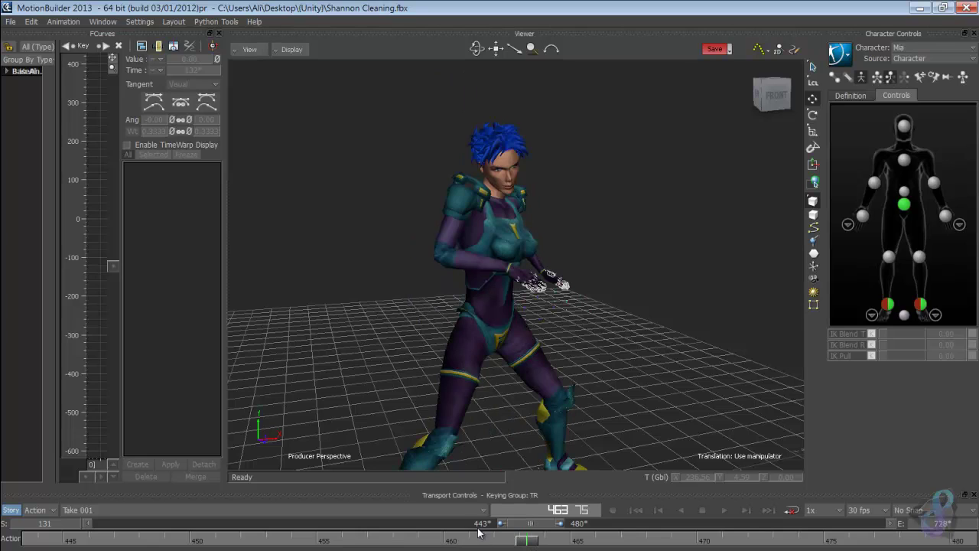
# Scrub back and forth between about frames 461 and 464 to inspect the sudden changes in the character's arms and body
pyautogui.moveTo(526, 544); pyautogui.dragTo(513, 544)
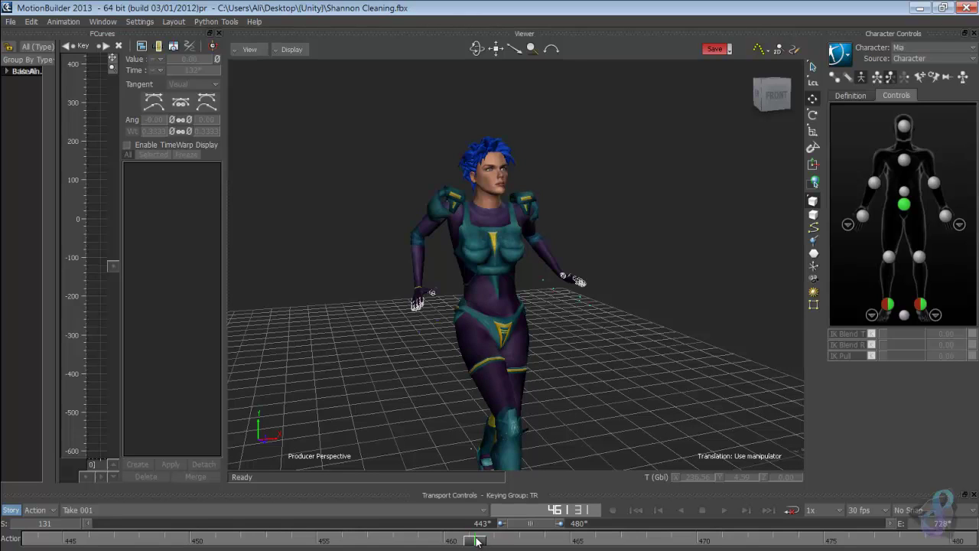
pyautogui.moveTo(482, 538); pyautogui.dragTo(490, 541)
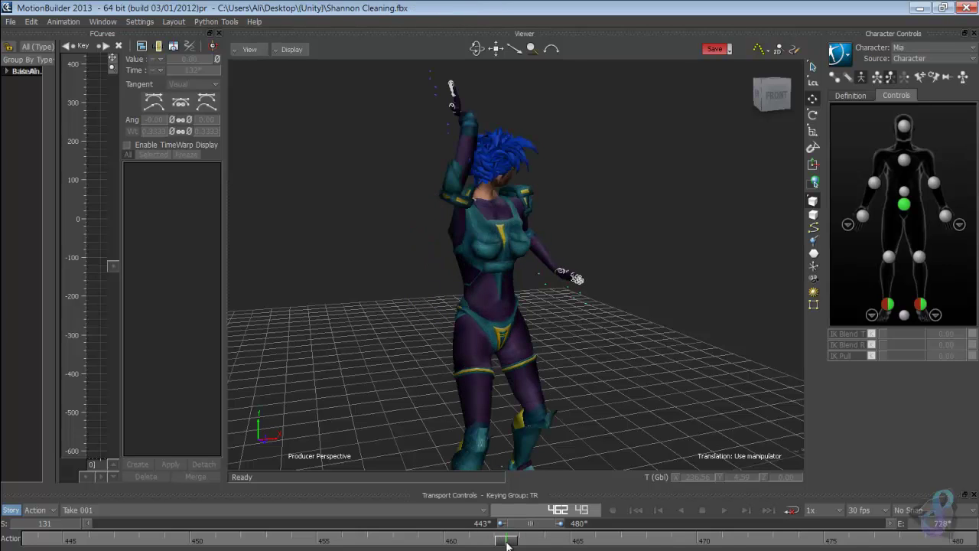
pyautogui.moveTo(506, 543); pyautogui.dragTo(509, 544)
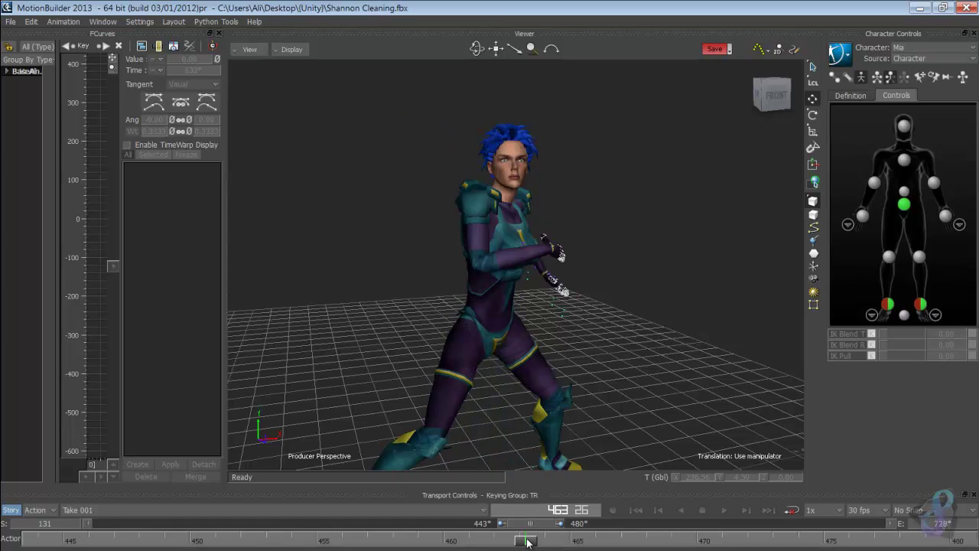
pyautogui.moveTo(527, 542); pyautogui.dragTo(530, 543)
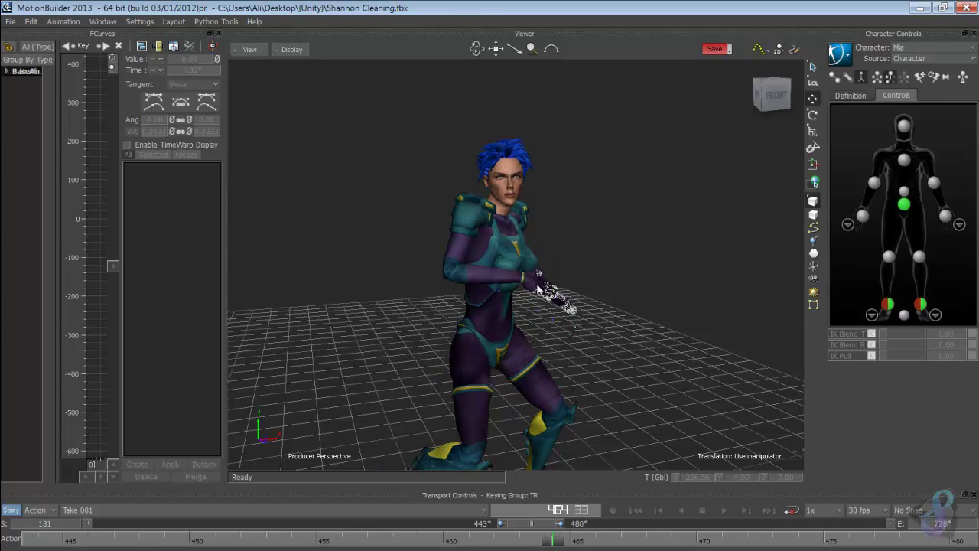
# Examine the character's running motion from about frame 464 to frame 480, checking the arms and hands
pyautogui.moveTo(556, 543); pyautogui.dragTo(687, 545)
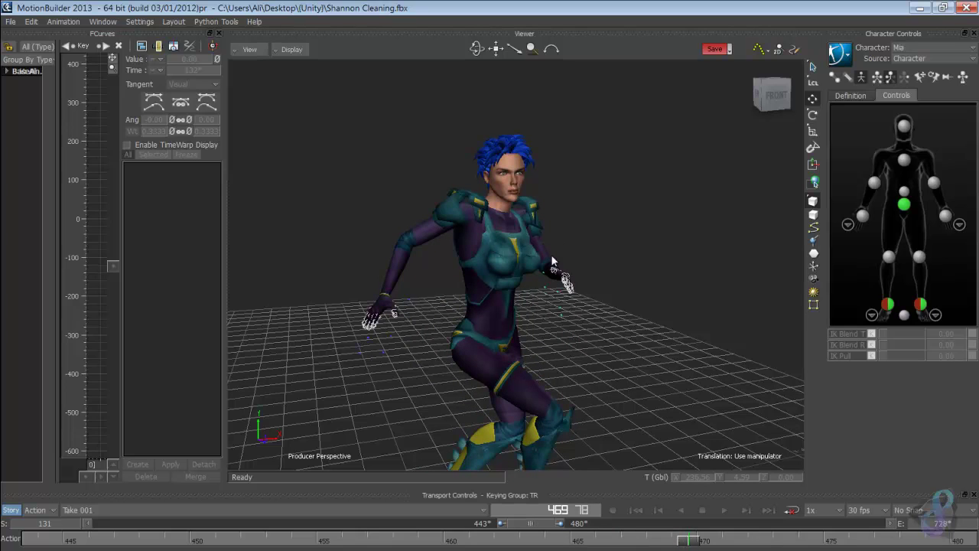
pyautogui.press('Left')
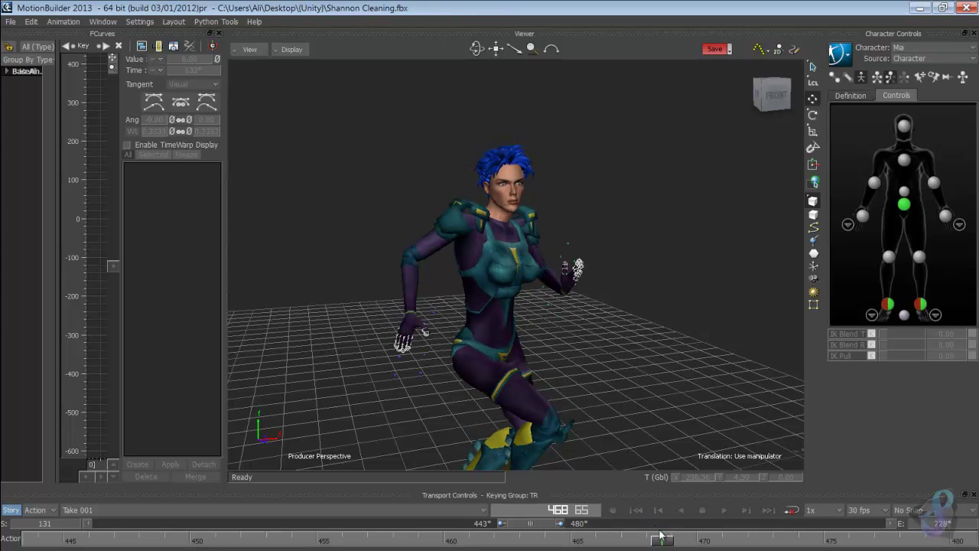
pyautogui.moveTo(663, 542); pyautogui.dragTo(795, 542)
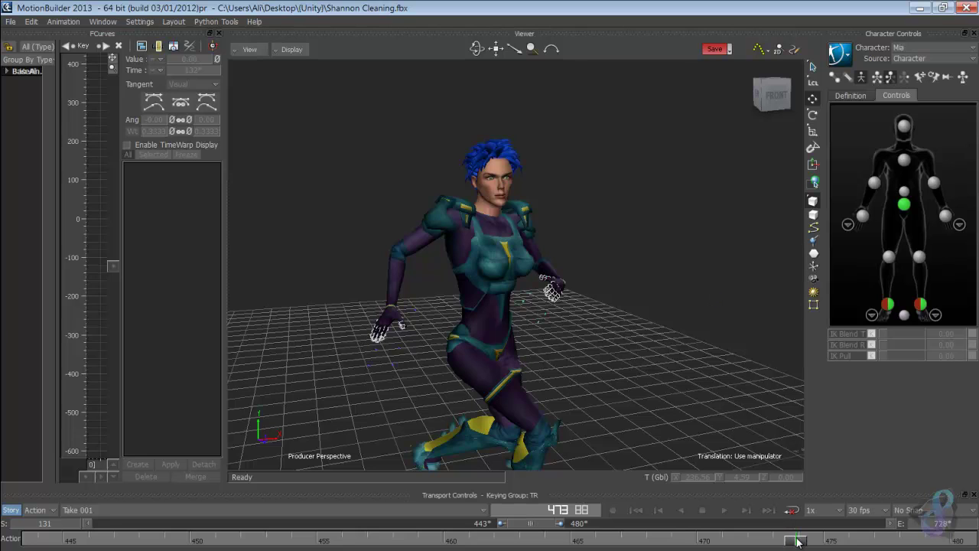
pyautogui.moveTo(797, 541); pyautogui.dragTo(811, 542)
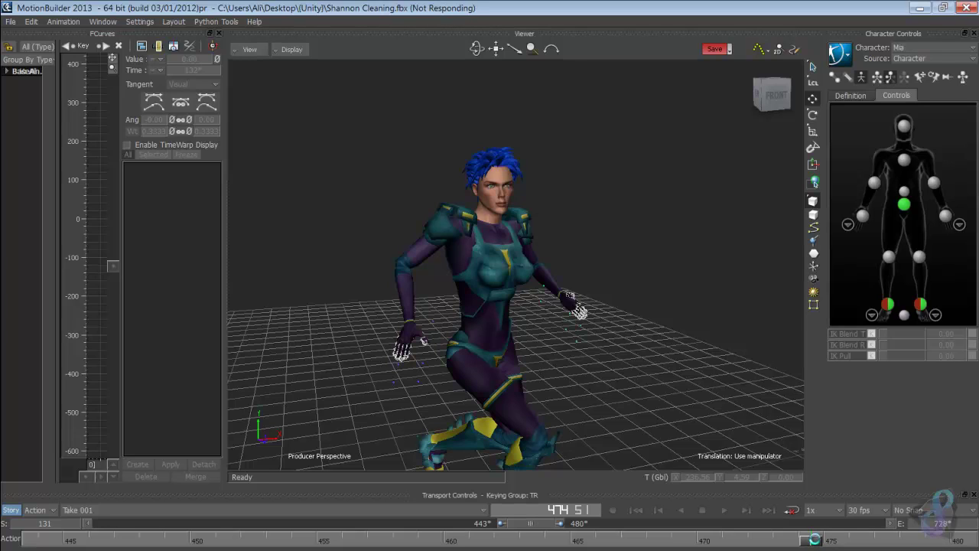
pyautogui.moveTo(824, 543); pyautogui.dragTo(922, 546)
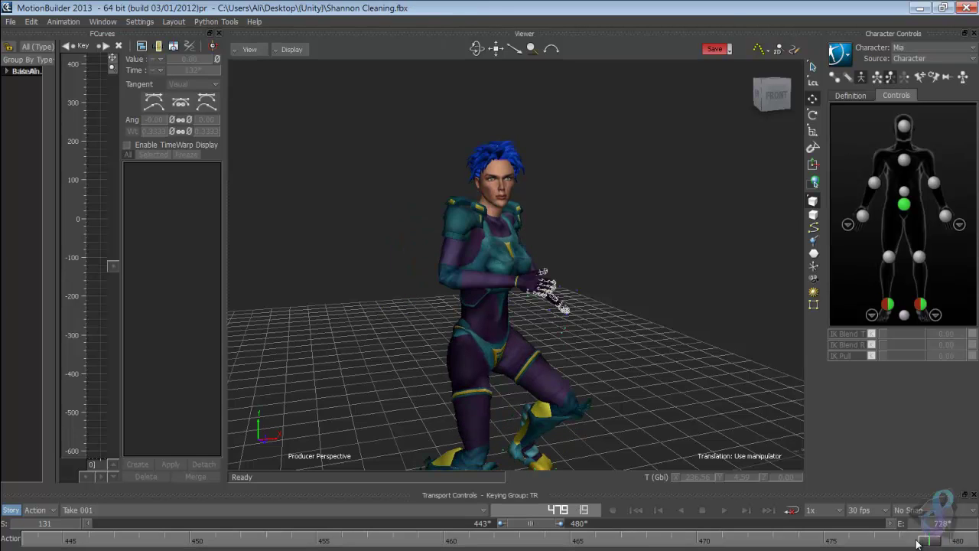
pyautogui.moveTo(927, 543); pyautogui.dragTo(960, 541)
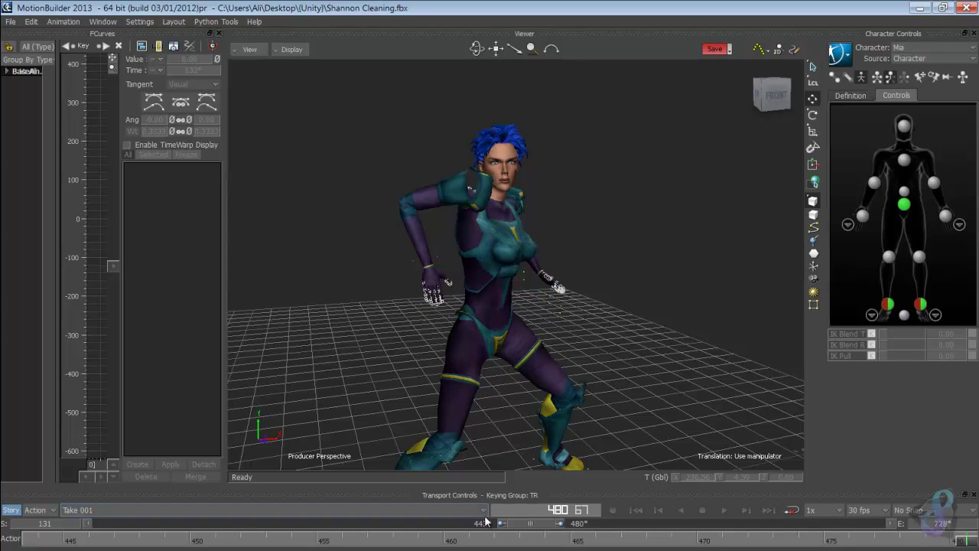
# Shift the displayed range to frames 480–517 and examine the full-body motion through frame 517
pyautogui.moveTo(535, 525); pyautogui.dragTo(577, 531)
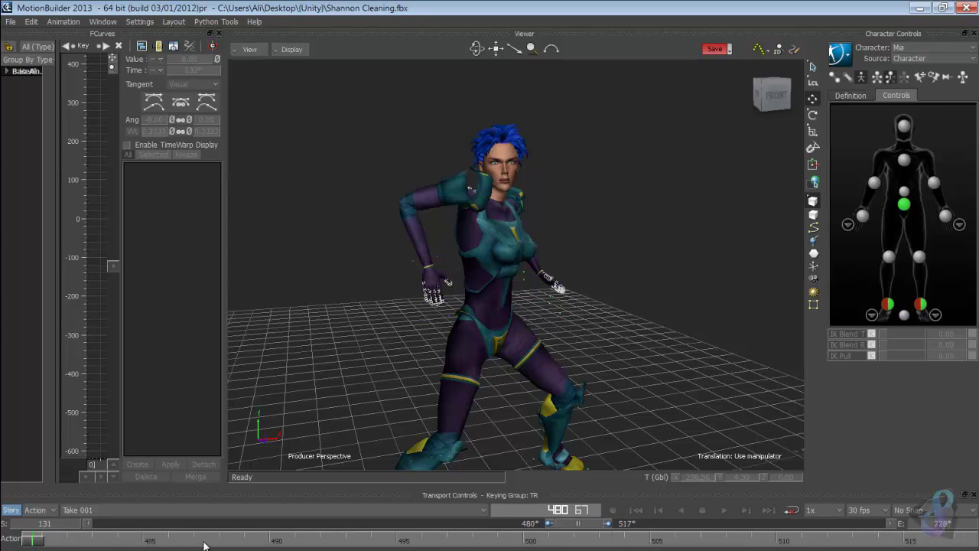
pyautogui.moveTo(41, 541); pyautogui.dragTo(370, 544)
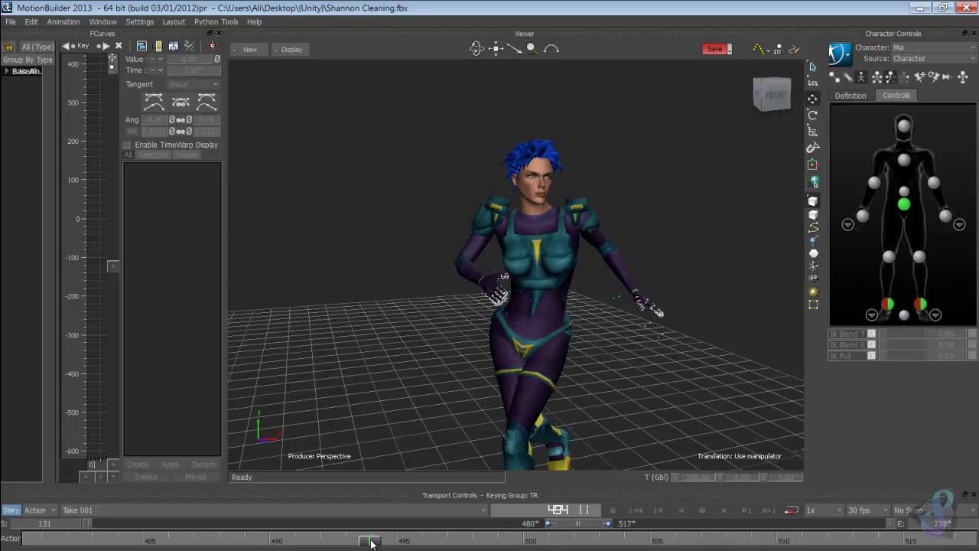
pyautogui.moveTo(369, 544); pyautogui.dragTo(599, 543)
pyautogui.keyDown('ctrl'); pyautogui.moveTo(634, 440); pyautogui.dragTo(495, 360); pyautogui.keyUp('ctrl')
pyautogui.keyDown('shift'); pyautogui.moveTo(574, 312); pyautogui.dragTo(517, 381); pyautogui.keyUp('shift')
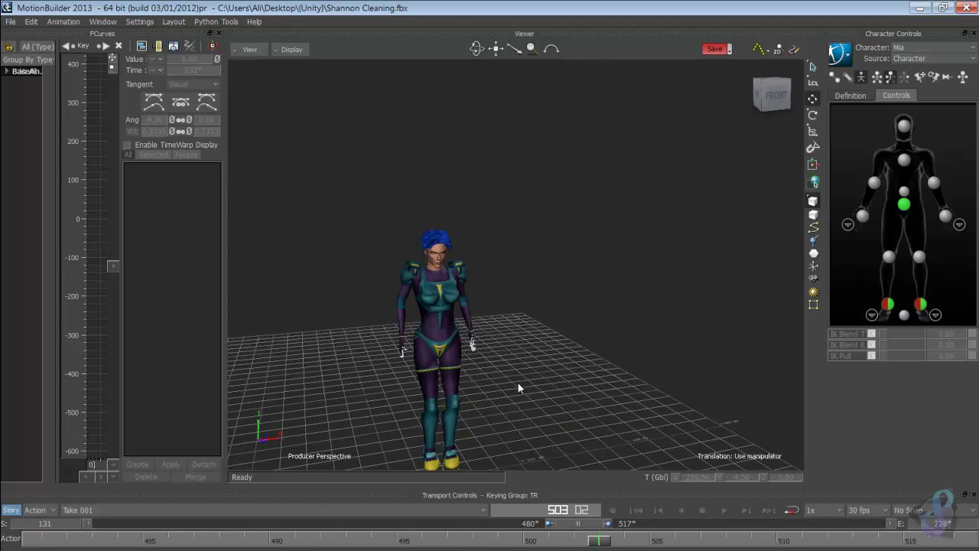
pyautogui.moveTo(607, 541); pyautogui.dragTo(656, 545)
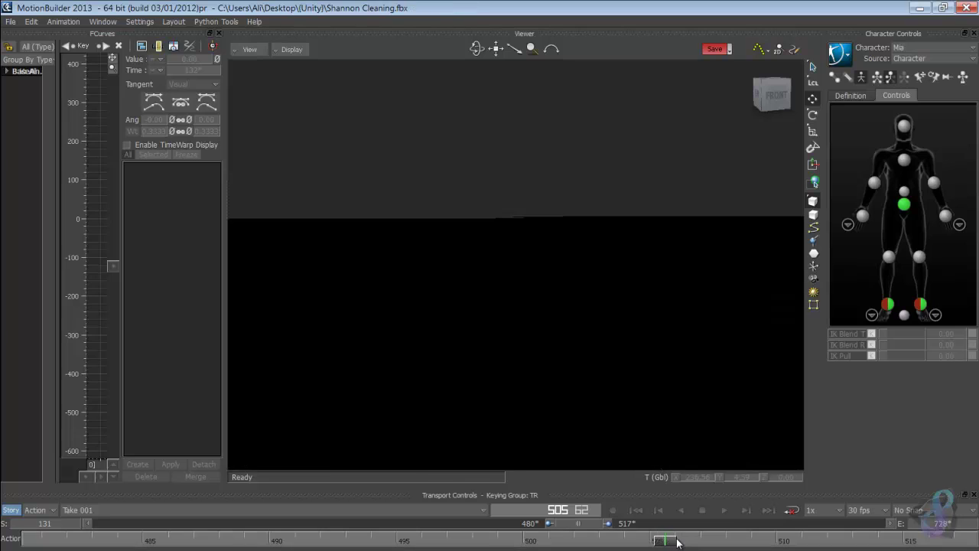
pyautogui.moveTo(670, 542); pyautogui.dragTo(971, 546)
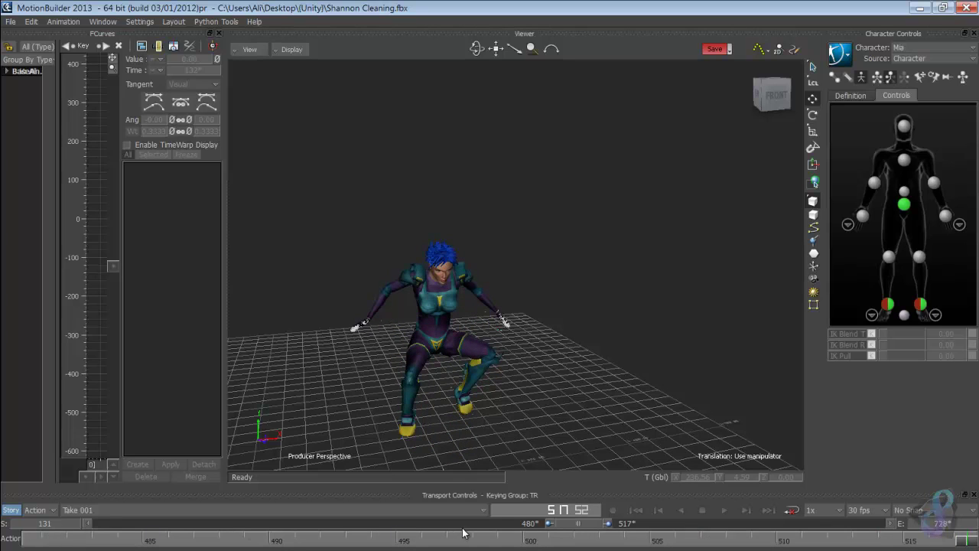
# Advance the displayed range to frames 517–553 and 553–590, examining the character's motion up to about frame 588
pyautogui.moveTo(576, 527); pyautogui.dragTo(623, 531)
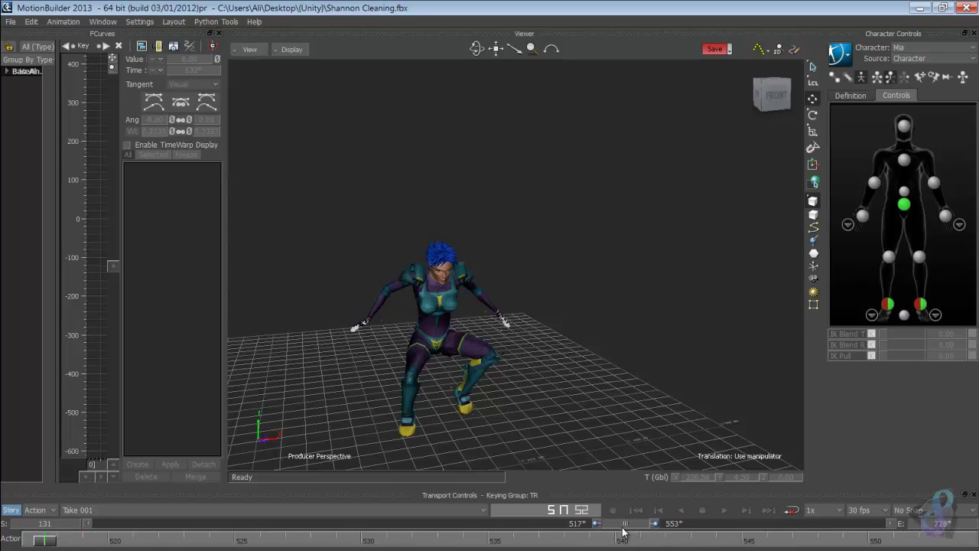
pyautogui.moveTo(52, 545); pyautogui.dragTo(968, 542)
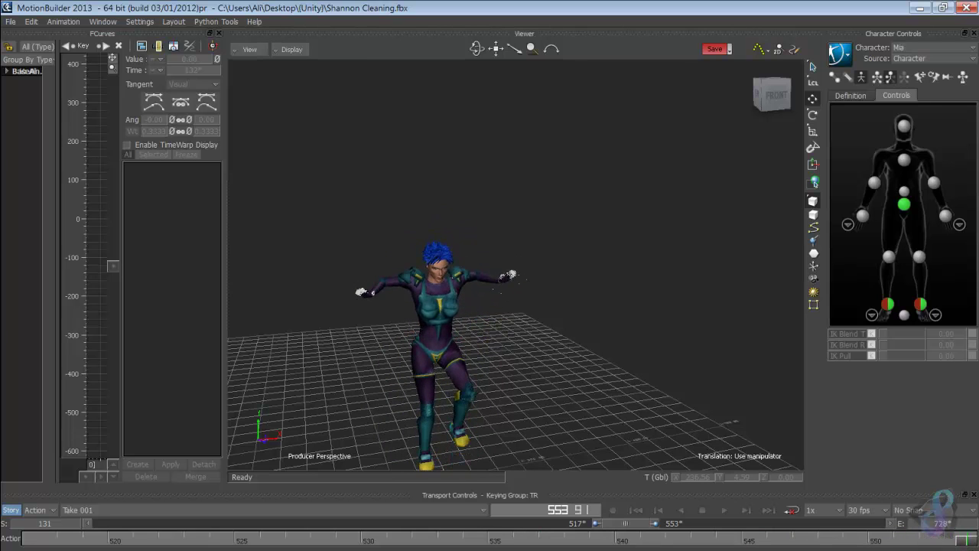
pyautogui.moveTo(639, 527); pyautogui.dragTo(655, 528)
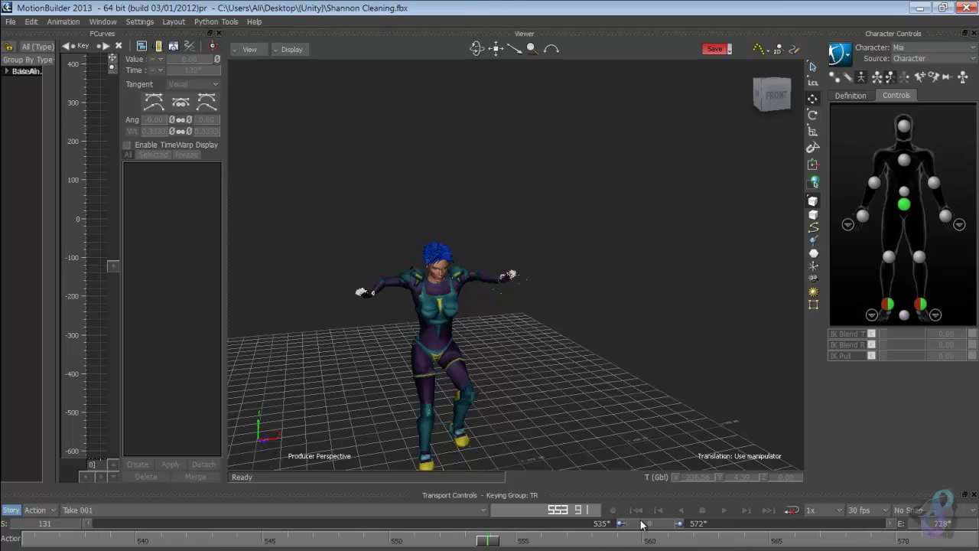
pyautogui.moveTo(651, 526); pyautogui.dragTo(669, 526)
pyautogui.moveTo(70, 543); pyautogui.dragTo(251, 547)
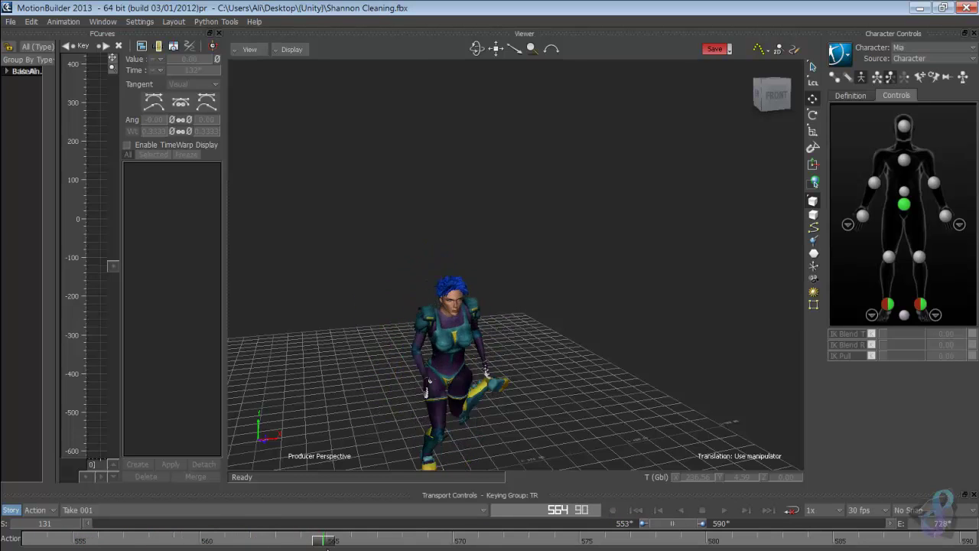
pyautogui.moveTo(322, 544); pyautogui.dragTo(917, 541)
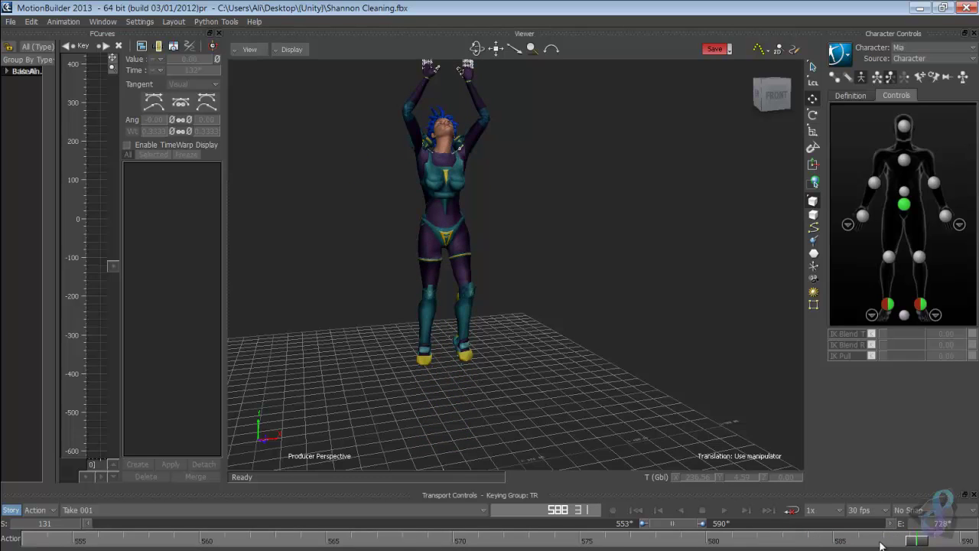
# Return to the take's first frame and narrow the displayed time range to frames 131–137
pyautogui.moveTo(686, 526); pyautogui.dragTo(714, 528)
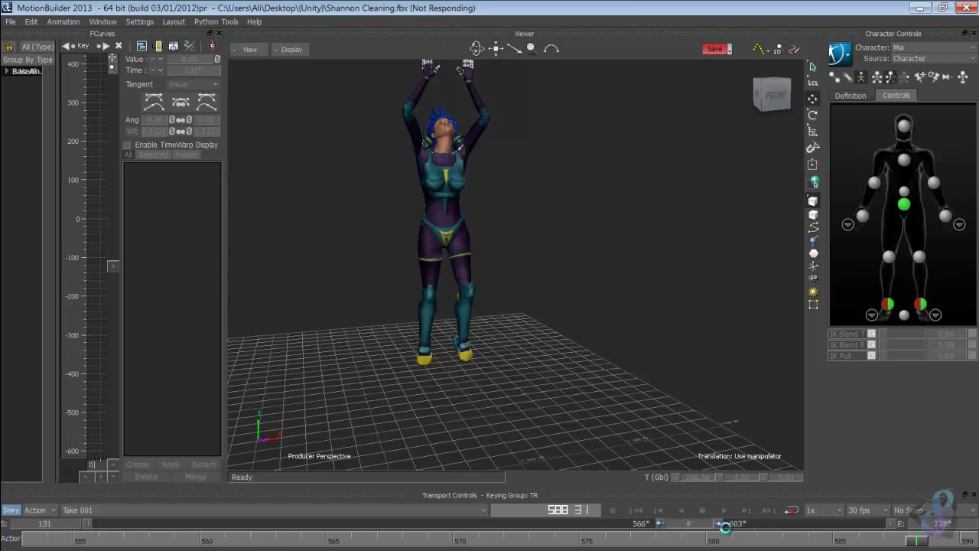
pyautogui.click(728, 527)
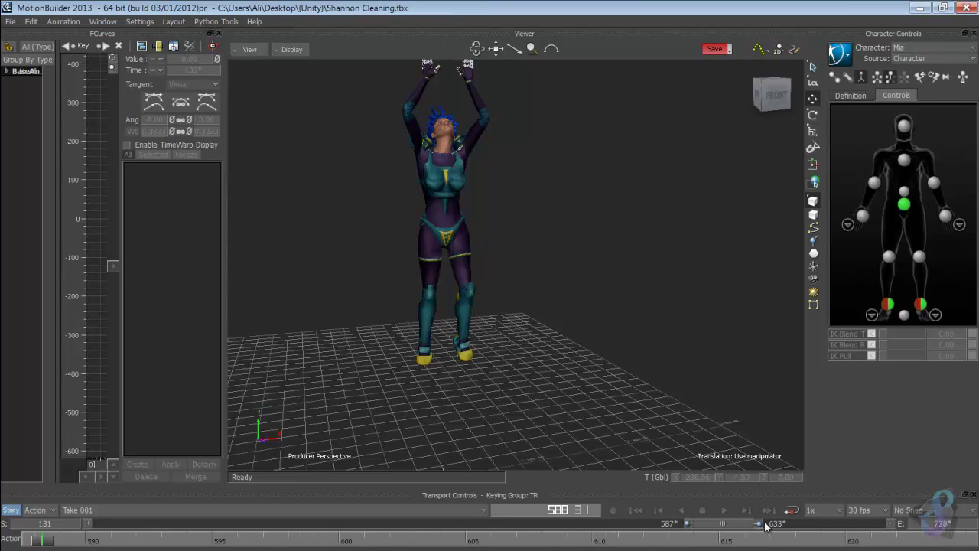
pyautogui.moveTo(764, 524); pyautogui.dragTo(892, 530)
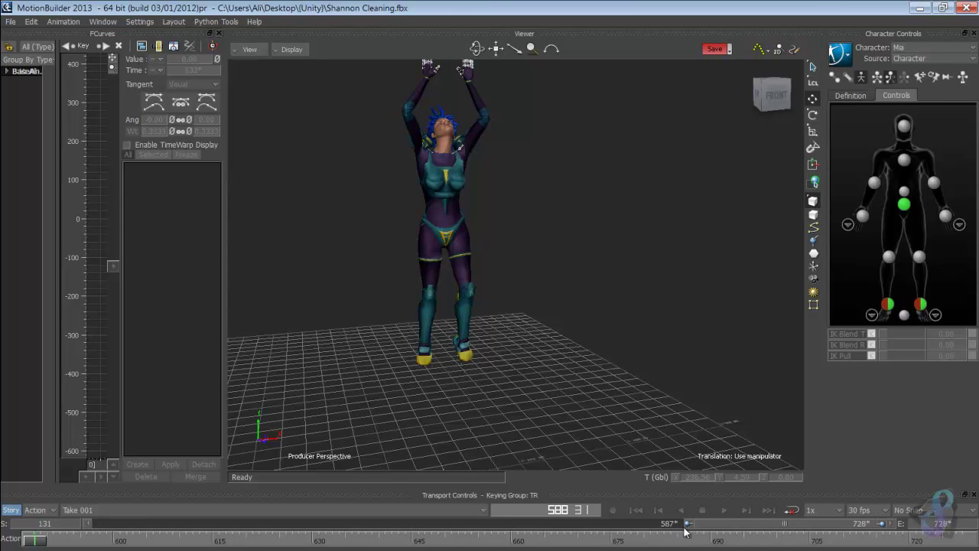
pyautogui.moveTo(680, 524); pyautogui.dragTo(89, 528)
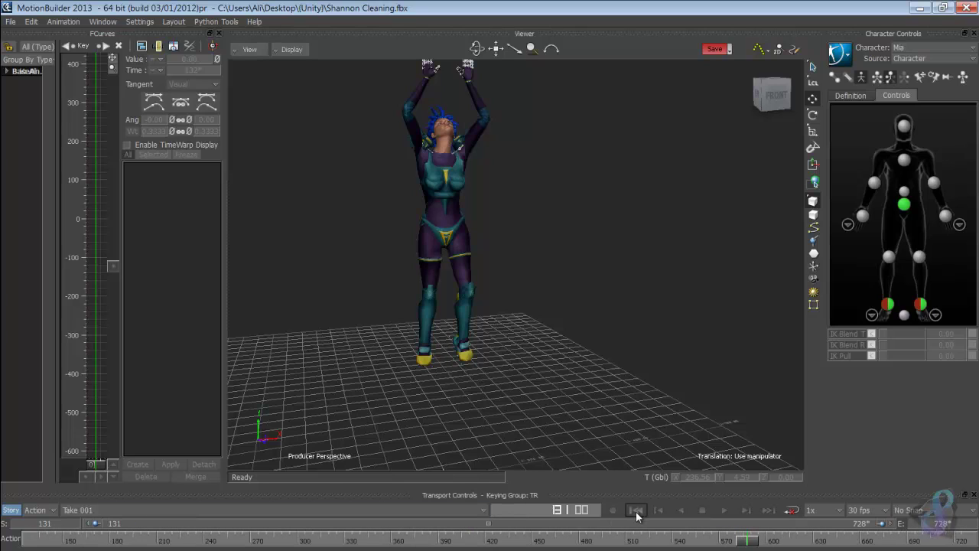
pyautogui.click(636, 510)
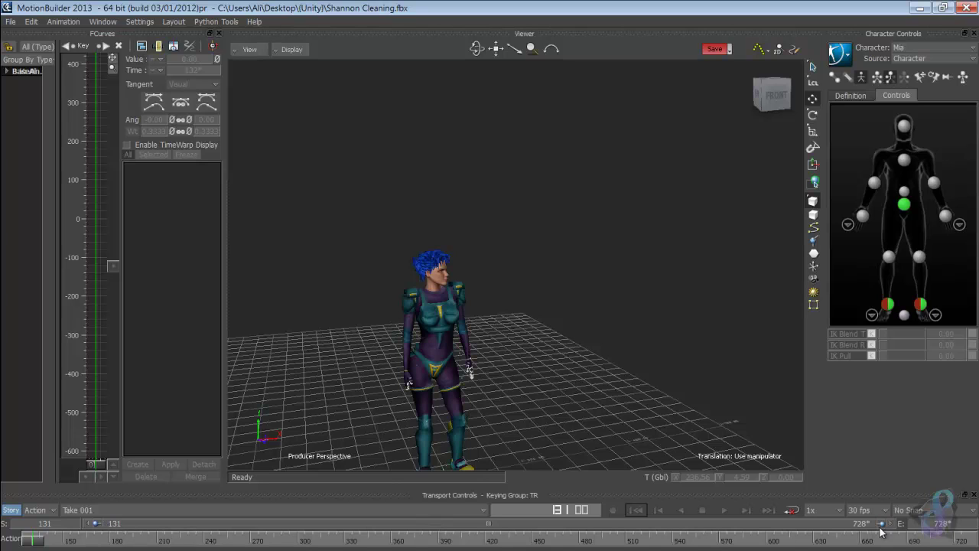
pyautogui.moveTo(883, 526); pyautogui.dragTo(117, 524)
# Switch the viewer display to X-Ray and select the RightArm bone of the blue-haired character Mia
pyautogui.click(282, 49)
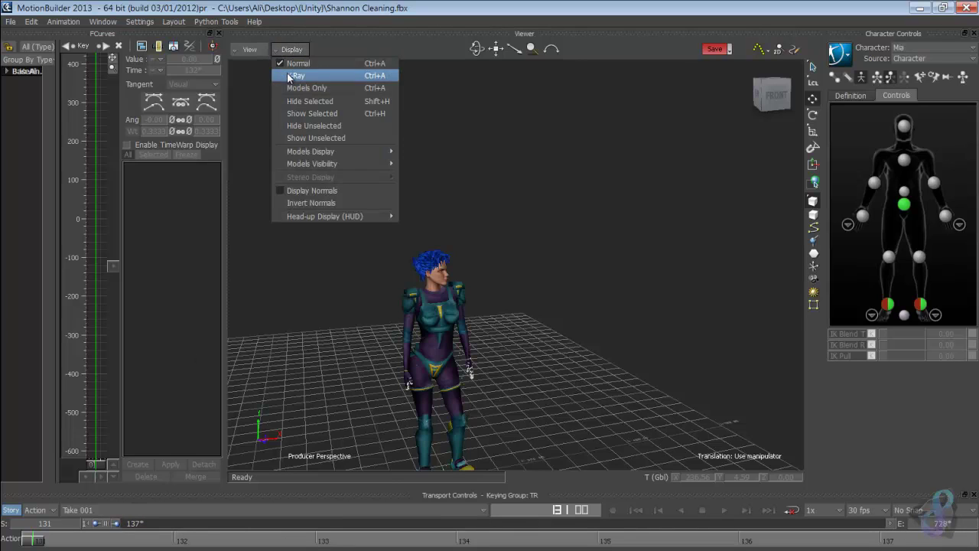
pyautogui.click(288, 74)
pyautogui.keyDown('ctrl'); pyautogui.moveTo(345, 247); pyautogui.dragTo(534, 257); pyautogui.keyUp('ctrl')
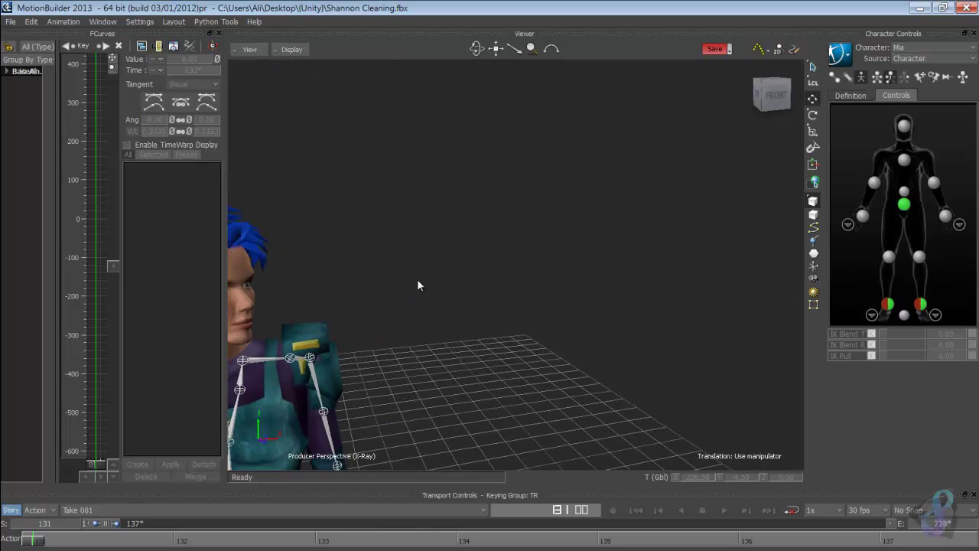
pyautogui.keyDown('shift'); pyautogui.moveTo(417, 279); pyautogui.dragTo(555, 230); pyautogui.keyUp('shift')
pyautogui.click(406, 270)
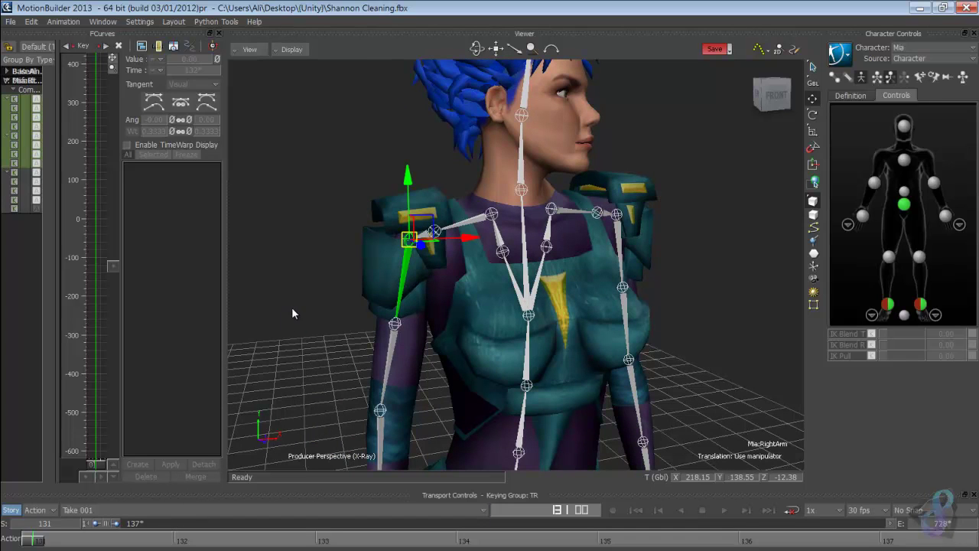
# Deselect Mia's arm bone and select the r_shoulder bone of the second character wearing a cap to inspect its shoulder
pyautogui.keyDown('ctrl'); pyautogui.moveTo(689, 276); pyautogui.dragTo(344, 275); pyautogui.keyUp('ctrl')
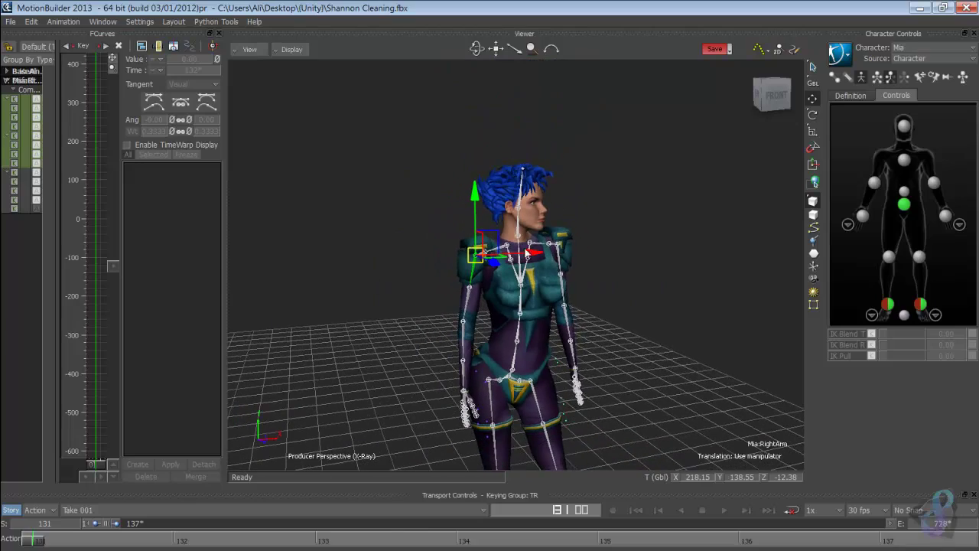
pyautogui.click(630, 260)
pyautogui.moveTo(422, 286); pyautogui.dragTo(624, 246)
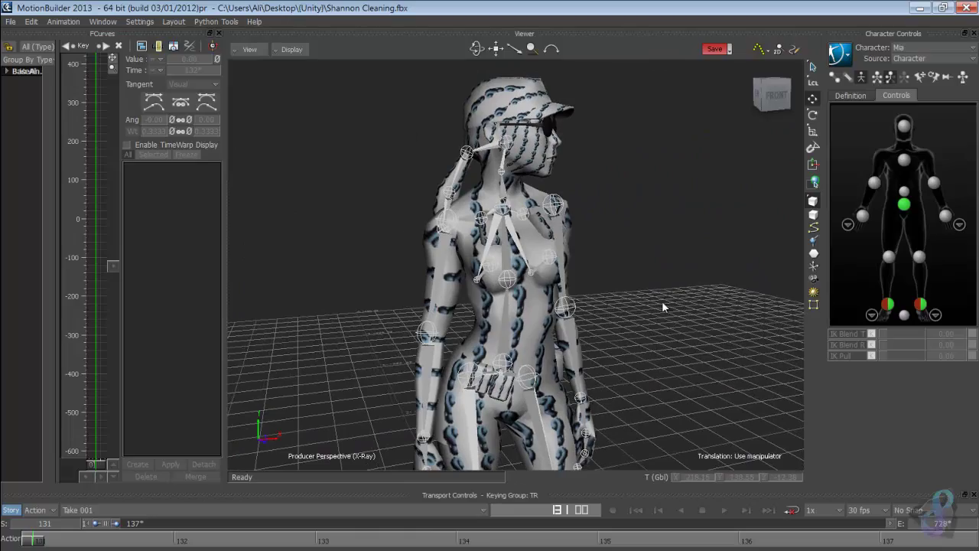
pyautogui.moveTo(663, 303)
pyautogui.mouseDown()
pyautogui.moveTo(587, 298)
pyautogui.moveTo(644, 319)
pyautogui.moveTo(650, 308)
pyautogui.mouseUp()
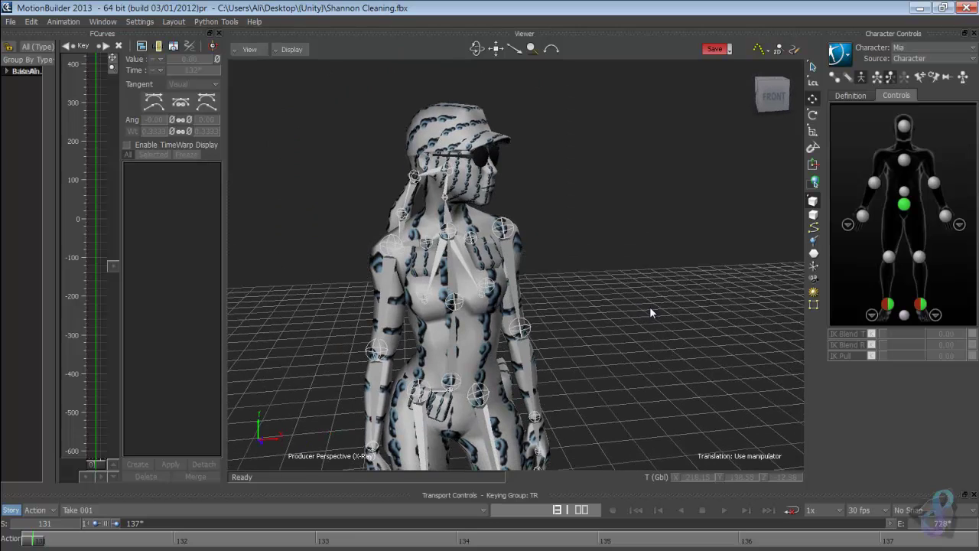
pyautogui.click(379, 295)
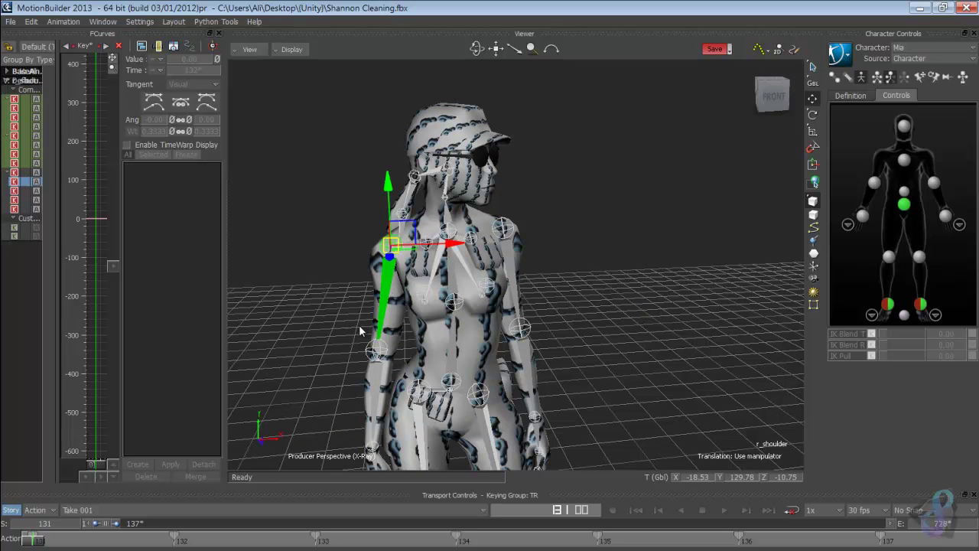
pyautogui.keyDown('ctrl'); pyautogui.moveTo(359, 330); pyautogui.dragTo(418, 326); pyautogui.keyUp('ctrl')
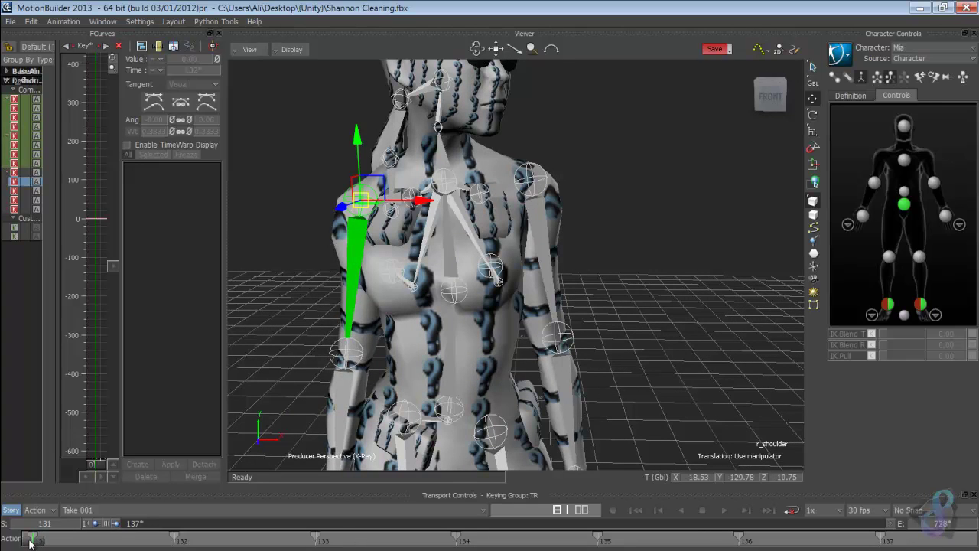
# Select the capped character's r_clavicle bone, inspect its keyed frames and shoulder structure, and clear the selection
pyautogui.moveTo(82, 543)
pyautogui.mouseDown()
pyautogui.moveTo(176, 542)
pyautogui.moveTo(31, 542)
pyautogui.mouseUp()
pyautogui.click(280, 253)
pyautogui.keyDown('ctrl'); pyautogui.keyDown('shift'); pyautogui.moveTo(285, 244); pyautogui.dragTo(300, 264); pyautogui.keyUp('shift'); pyautogui.keyUp('ctrl')
pyautogui.click(357, 248)
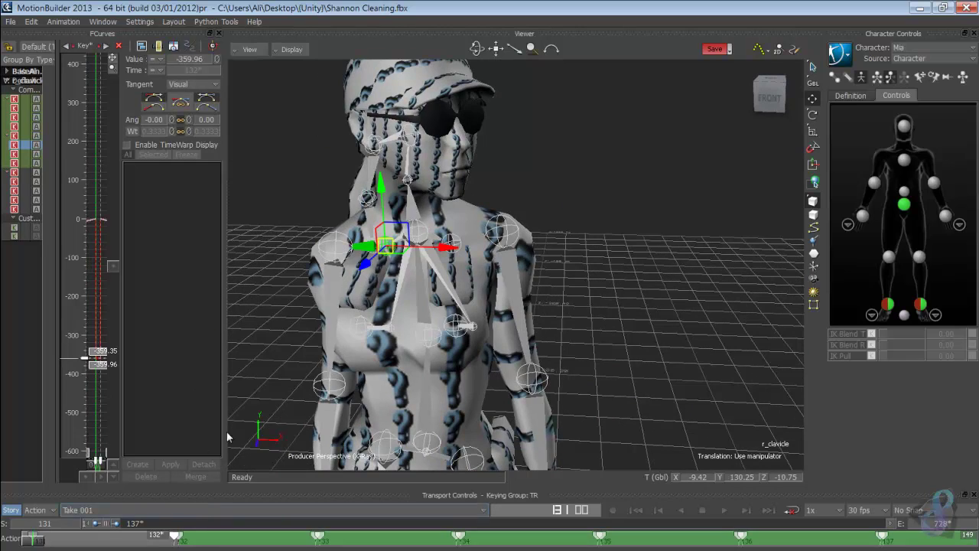
pyautogui.keyDown('ctrl'); pyautogui.keyDown('shift'); pyautogui.moveTo(260, 376); pyautogui.dragTo(267, 350); pyautogui.keyUp('shift'); pyautogui.keyUp('ctrl')
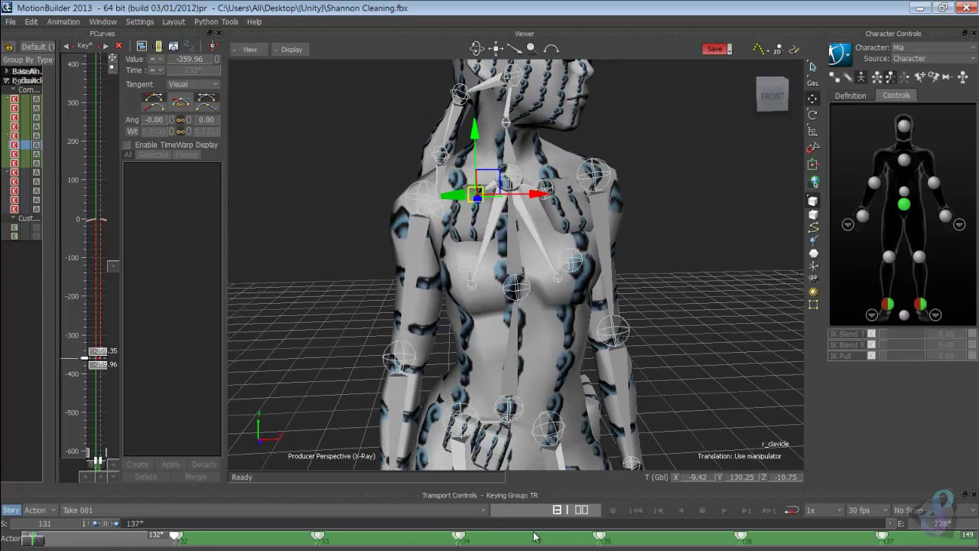
pyautogui.click(357, 250)
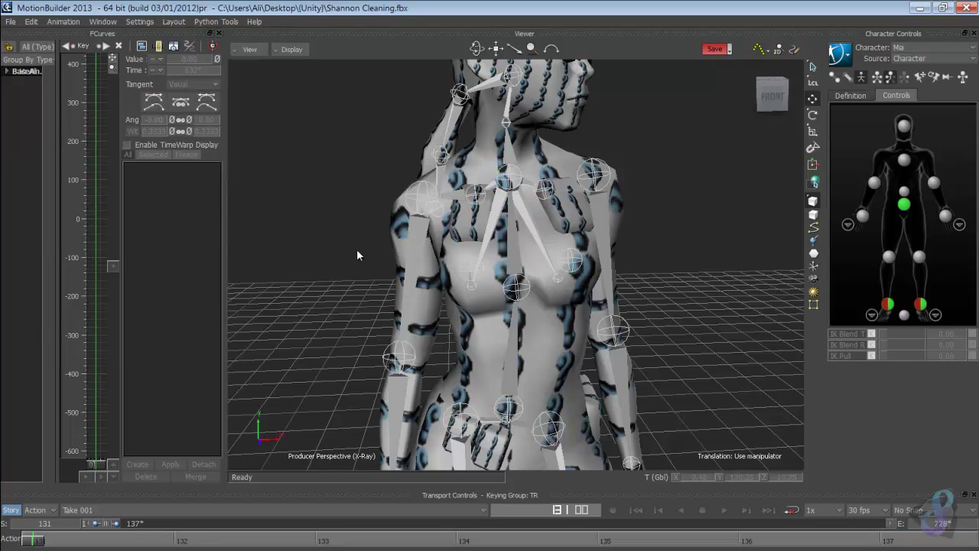
# Select the capped character's r_clavicle bone and scrub between frames 131 and 132 to examine the right arm's motion
pyautogui.click(457, 201)
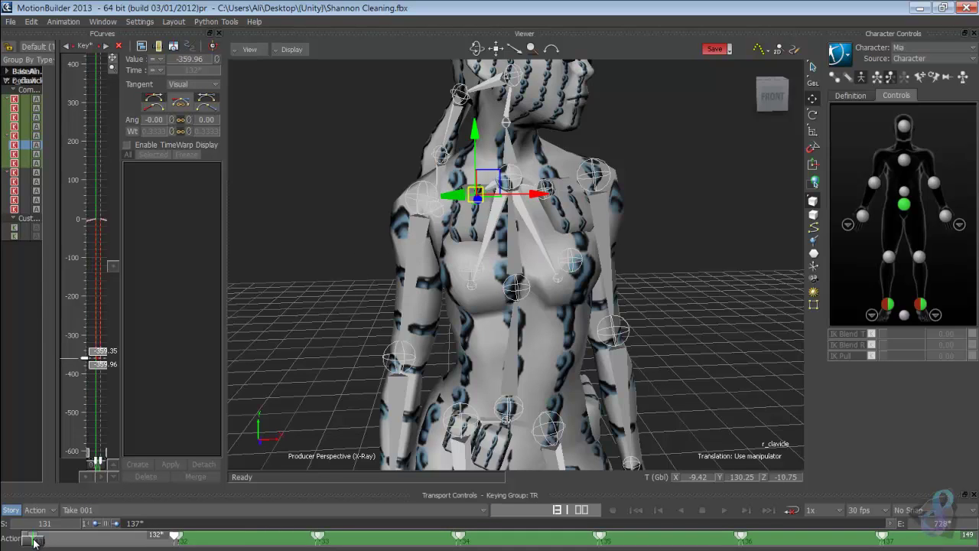
pyautogui.moveTo(35, 542); pyautogui.dragTo(90, 541)
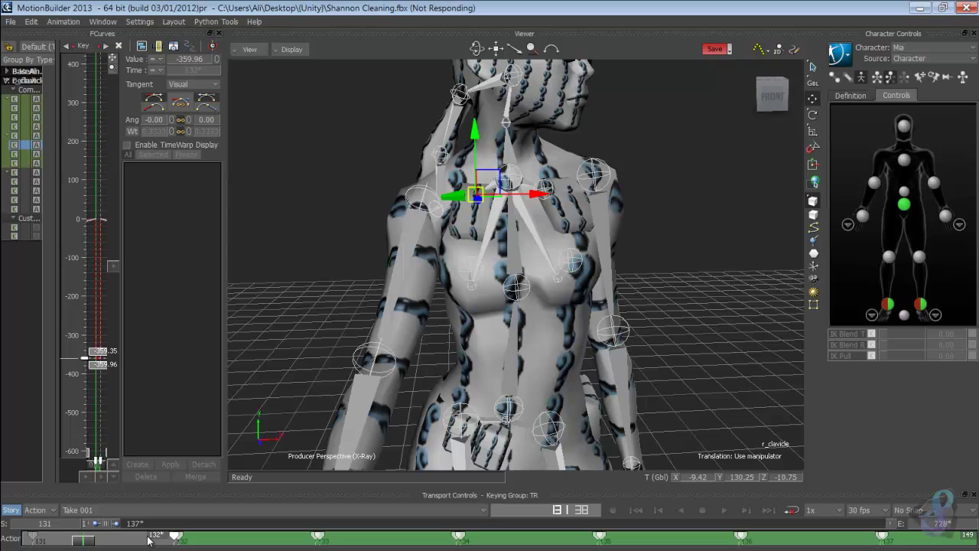
pyautogui.moveTo(150, 540); pyautogui.dragTo(174, 541)
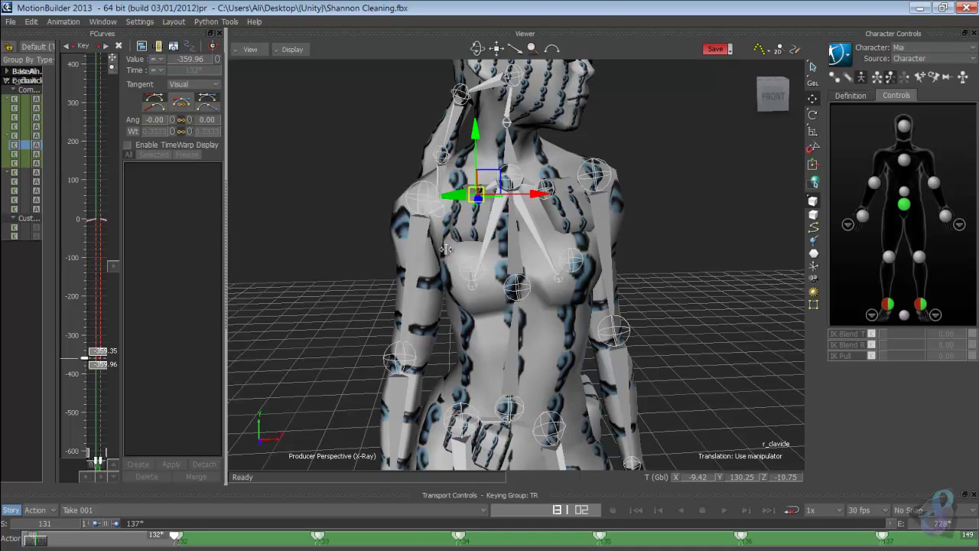
# Enlarge the FCurves graph and property list, and inspect r_clavicle's Rotation X keys at frames 131 and 132
pyautogui.moveTo(225, 237); pyautogui.dragTo(685, 249)
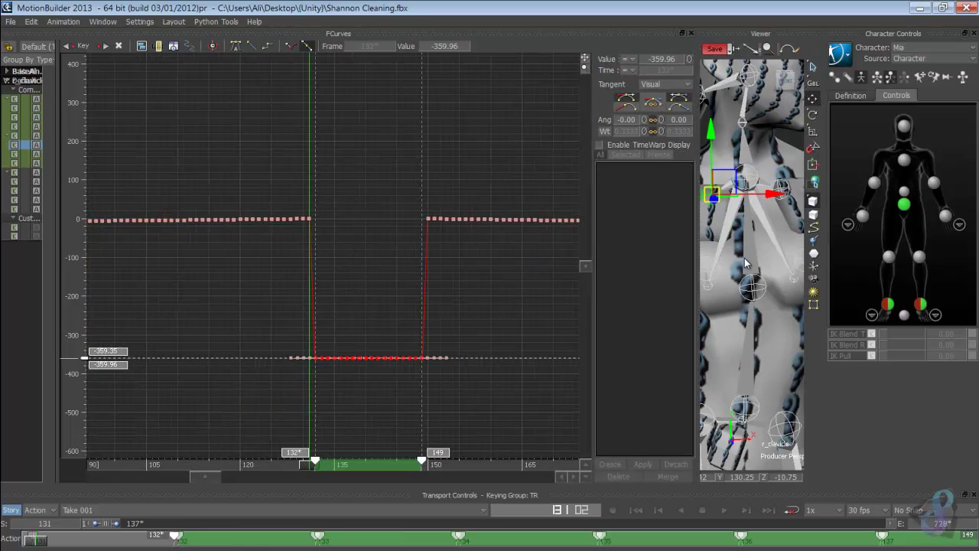
pyautogui.click(525, 297)
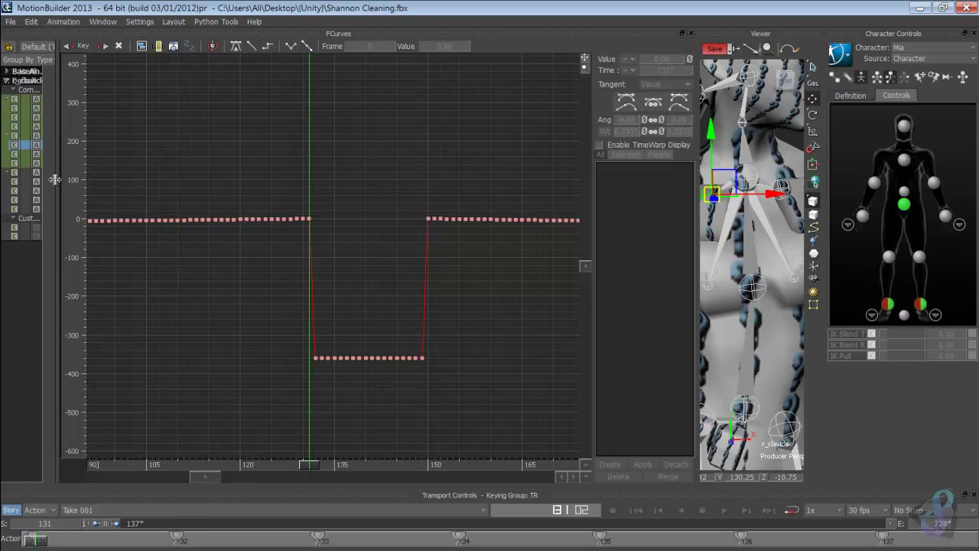
pyautogui.moveTo(55, 180); pyautogui.dragTo(125, 178)
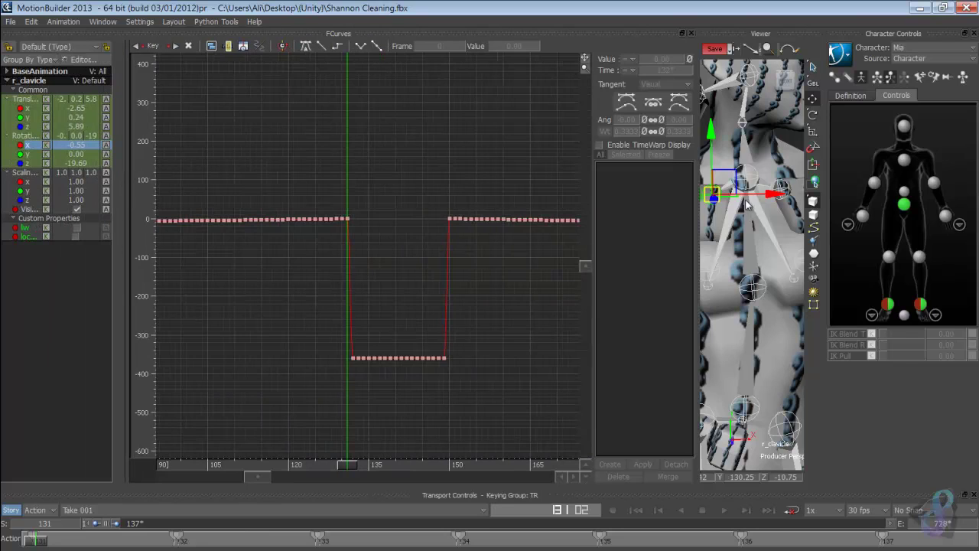
pyautogui.click(348, 219)
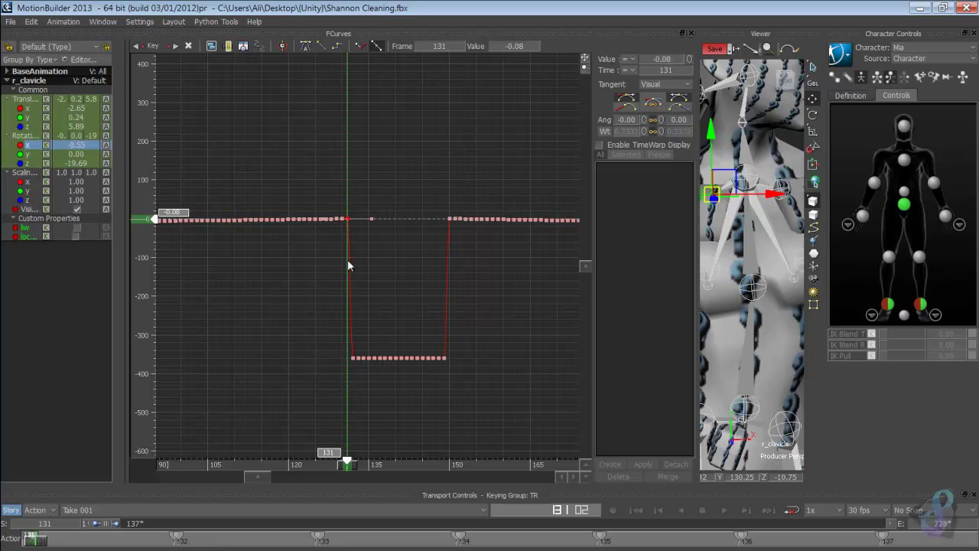
pyautogui.click(353, 356)
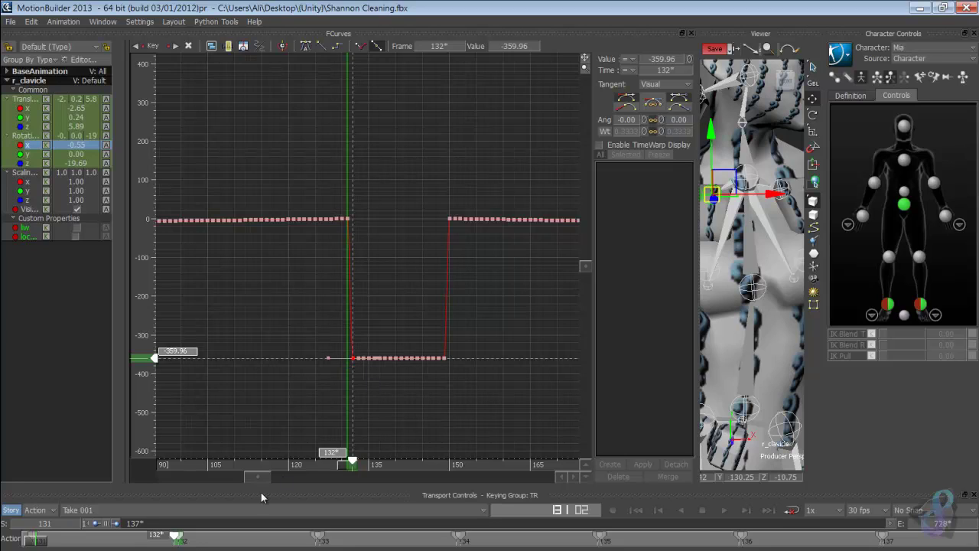
# Return to frame 131, try deleting r_clavicle's Rotation X keys from frames 132 to 149, and undo the deletion
pyautogui.moveTo(35, 539)
pyautogui.mouseDown()
pyautogui.moveTo(180, 544)
pyautogui.moveTo(32, 535)
pyautogui.mouseUp()
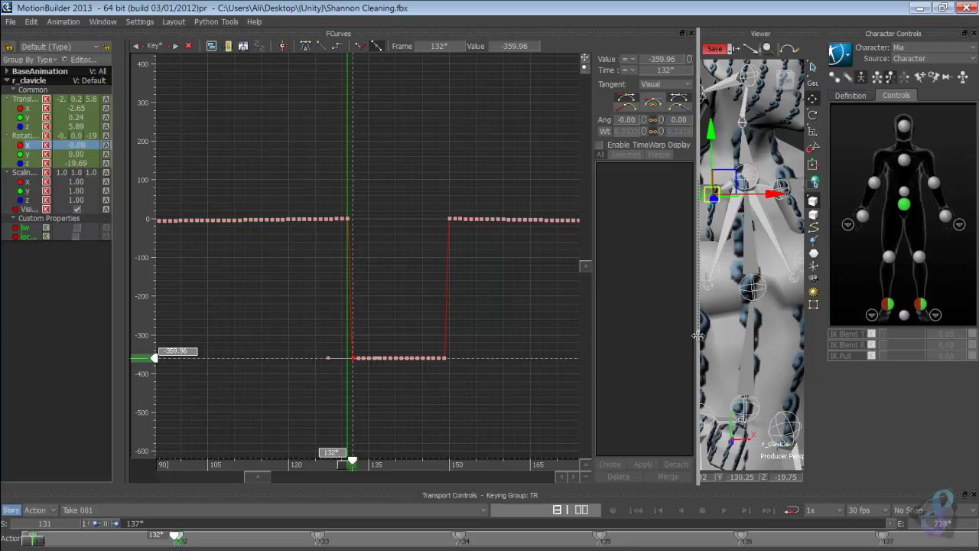
pyautogui.moveTo(698, 336); pyautogui.dragTo(543, 344)
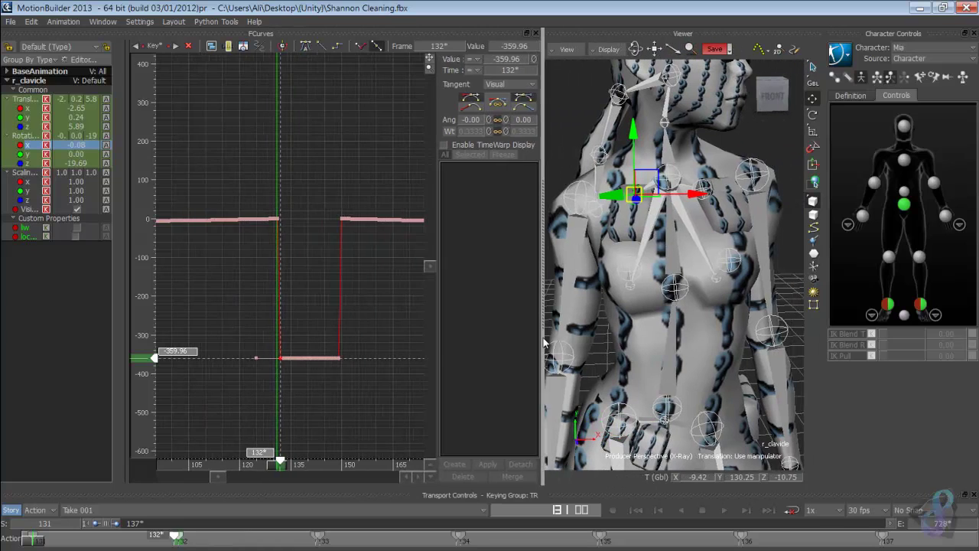
pyautogui.moveTo(383, 384); pyautogui.dragTo(261, 324)
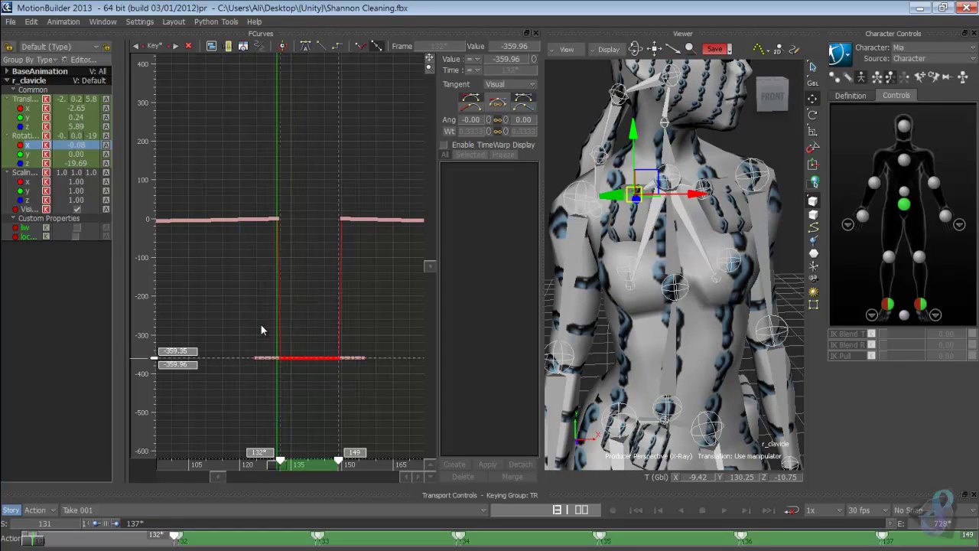
pyautogui.press('Delete')
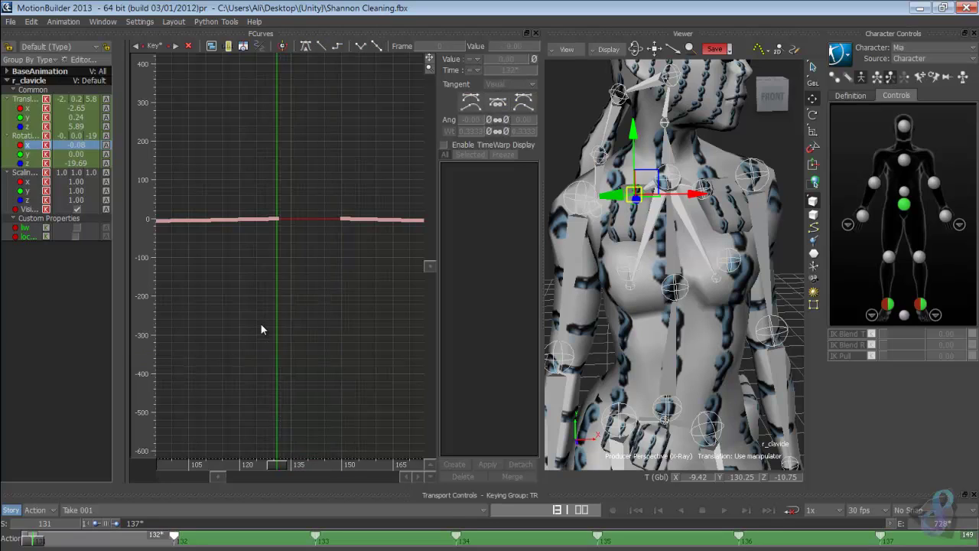
pyautogui.moveTo(33, 542)
pyautogui.mouseDown()
pyautogui.moveTo(183, 543)
pyautogui.moveTo(19, 533)
pyautogui.mouseUp()
pyautogui.hotkey('ctrl', 'z')
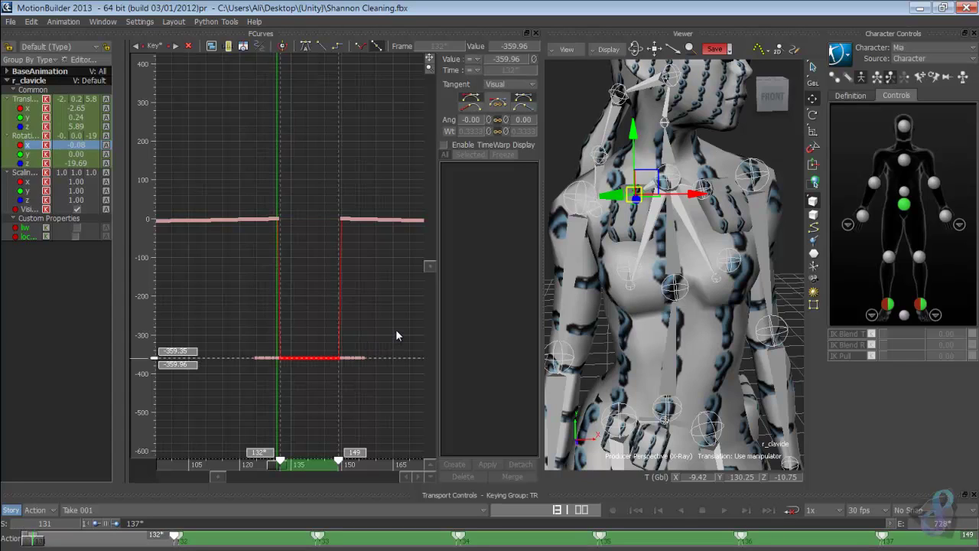
pyautogui.click(396, 331)
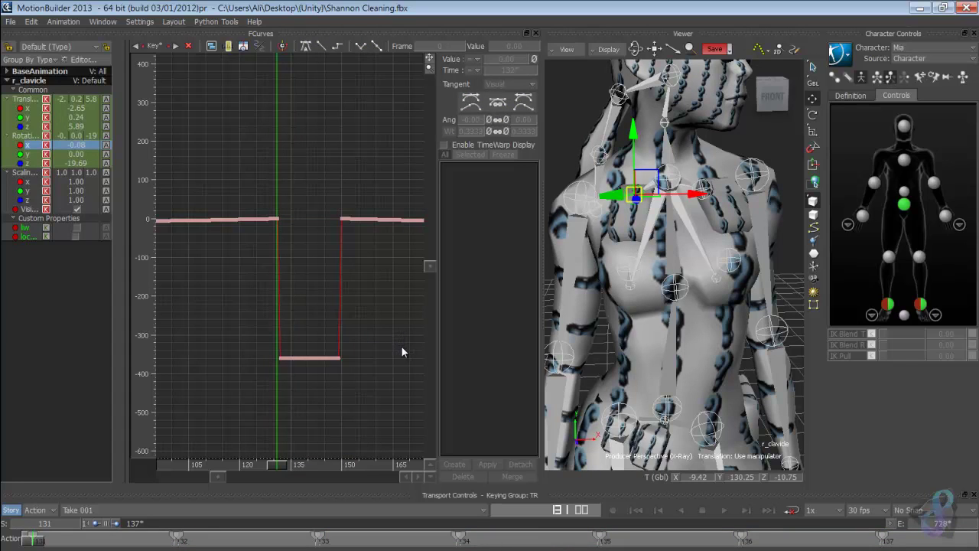
# Enlarge the viewer, bring both characters into view and clear the bone selection
pyautogui.keyDown('ctrl'); pyautogui.moveTo(708, 255); pyautogui.dragTo(304, 280); pyautogui.keyUp('ctrl')
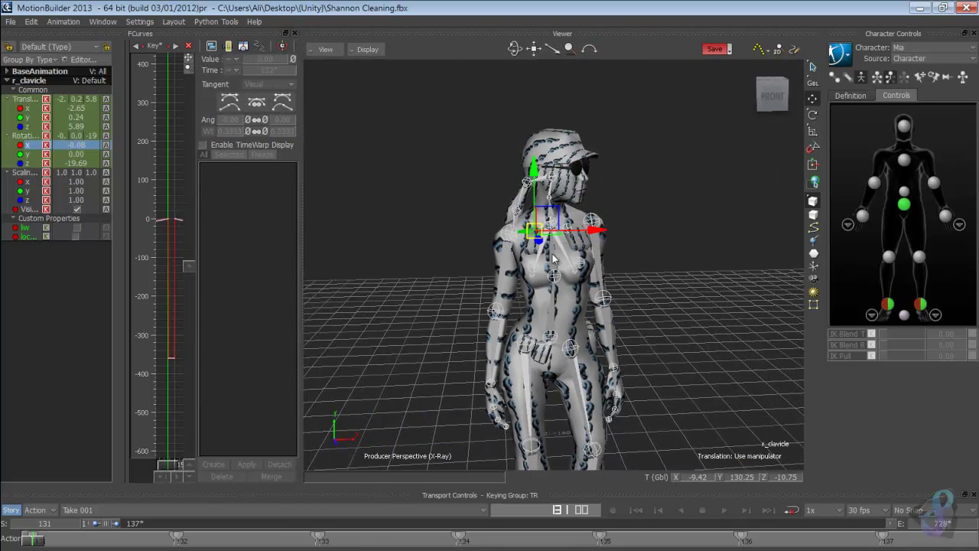
pyautogui.keyDown('shift'); pyautogui.moveTo(661, 256); pyautogui.dragTo(521, 267); pyautogui.keyUp('shift')
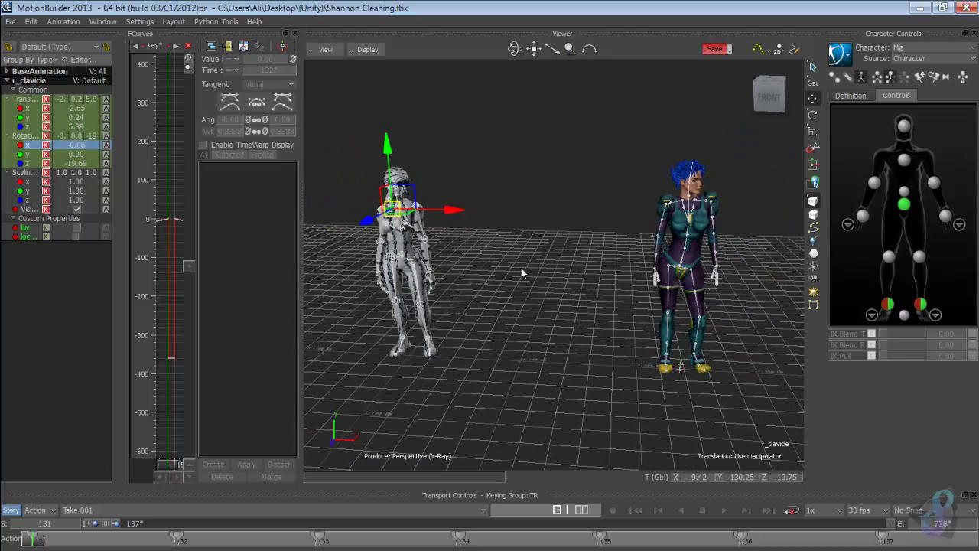
pyautogui.click(521, 267)
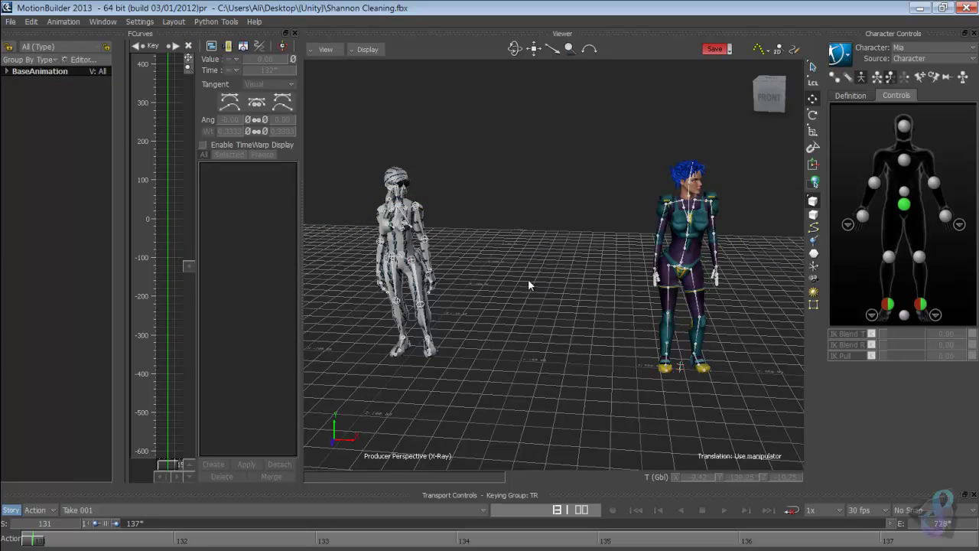
# Select the capped character's r_shoulder bone, enlarge the FCurves graph and move the selection up to the parent r_clavicle
pyautogui.moveTo(384, 237); pyautogui.dragTo(449, 235)
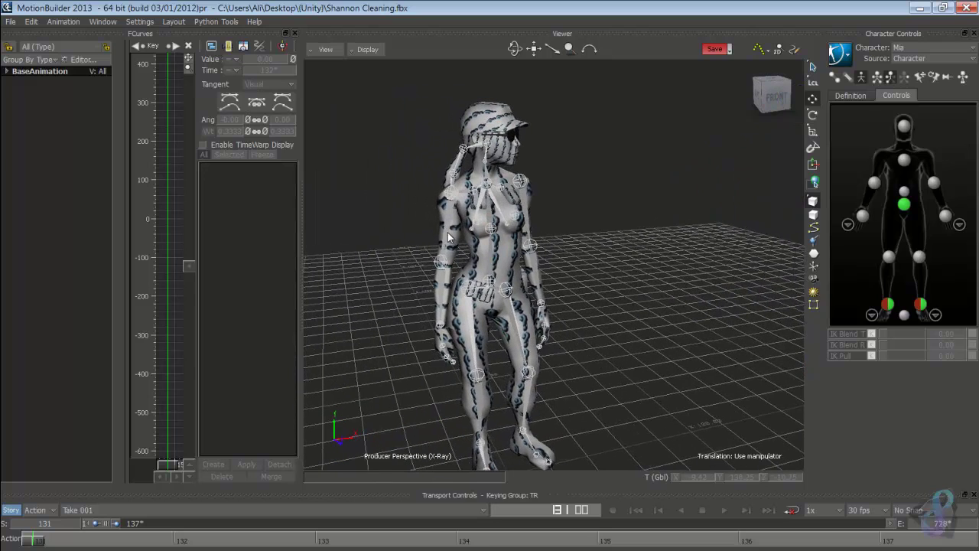
pyautogui.click(448, 240)
pyautogui.moveTo(289, 280); pyautogui.dragTo(601, 273)
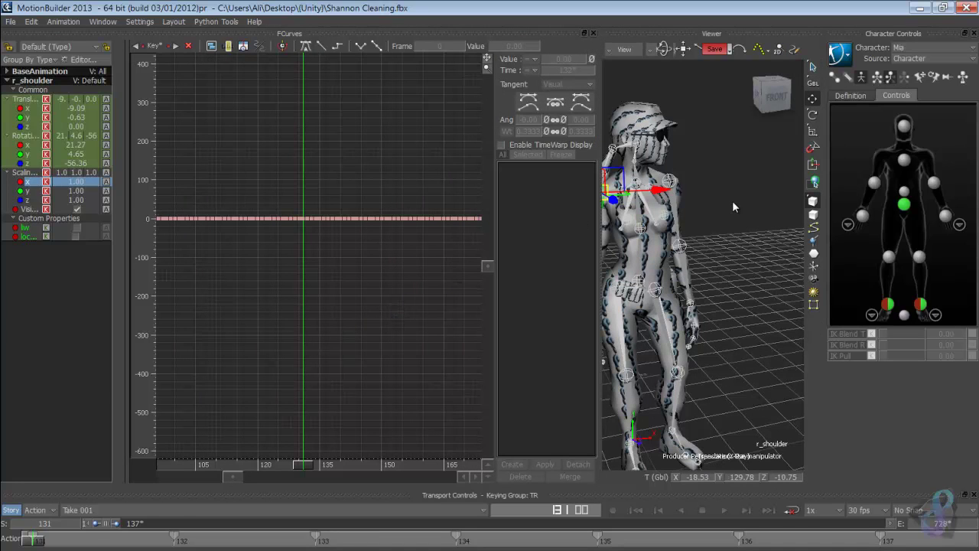
pyautogui.press('pageup')
# Examine r_clavicle's Rotation X curve to the end of the take for sudden flips, and return to the section around frame 131
pyautogui.moveTo(451, 294)
pyautogui.keyDown('shift'); pyautogui.mouseDown()
pyautogui.moveTo(319, 274)
pyautogui.moveTo(172, 281)
pyautogui.mouseUp(); pyautogui.keyUp('shift')
pyautogui.keyDown('shift'); pyautogui.moveTo(454, 248); pyautogui.dragTo(138, 289); pyautogui.keyUp('shift')
pyautogui.keyDown('shift'); pyautogui.moveTo(382, 304); pyautogui.dragTo(144, 322); pyautogui.keyUp('shift')
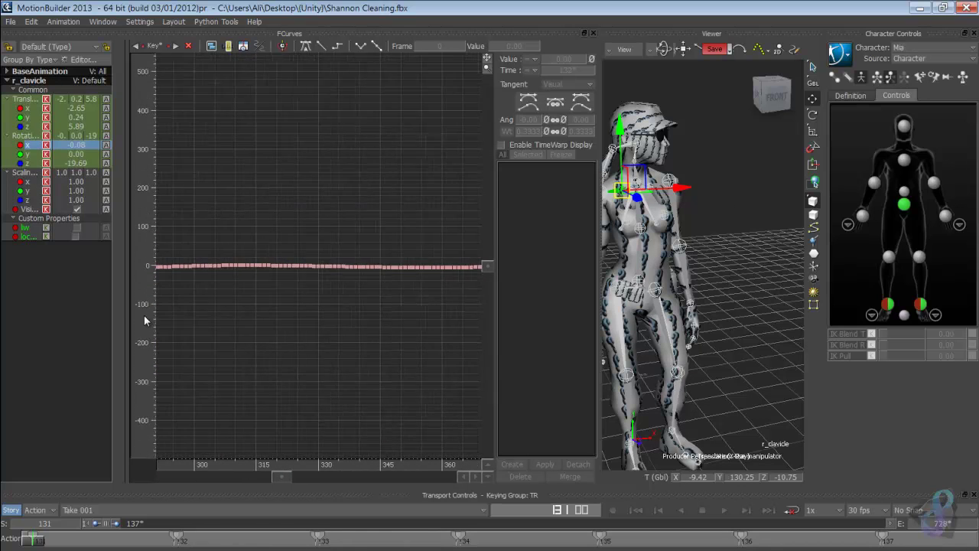
pyautogui.keyDown('shift'); pyautogui.moveTo(413, 365); pyautogui.dragTo(53, 359); pyautogui.keyUp('shift')
pyautogui.keyDown('shift'); pyautogui.moveTo(364, 350); pyautogui.dragTo(238, 329); pyautogui.keyUp('shift')
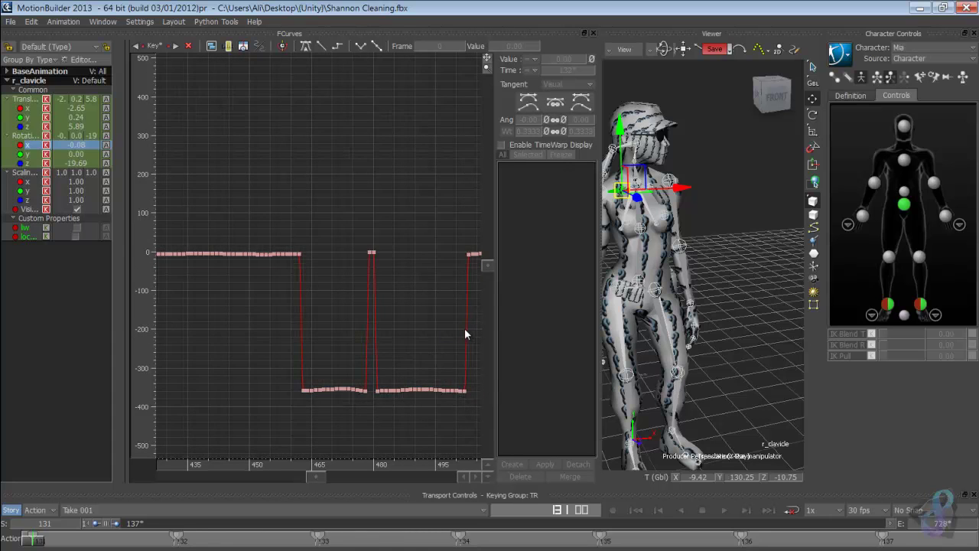
pyautogui.keyDown('shift'); pyautogui.moveTo(464, 329); pyautogui.dragTo(260, 328); pyautogui.keyUp('shift')
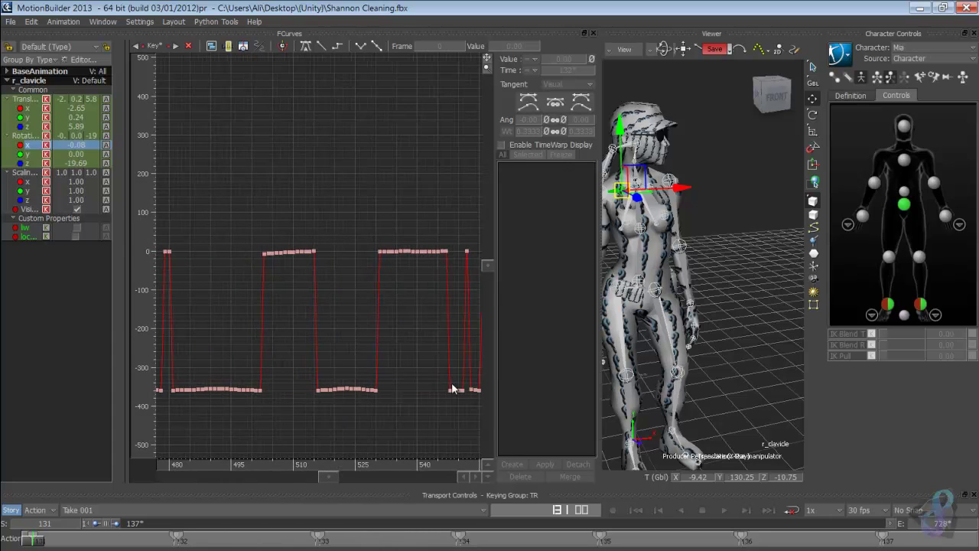
pyautogui.keyDown('shift'); pyautogui.moveTo(452, 388); pyautogui.dragTo(309, 341); pyautogui.keyUp('shift')
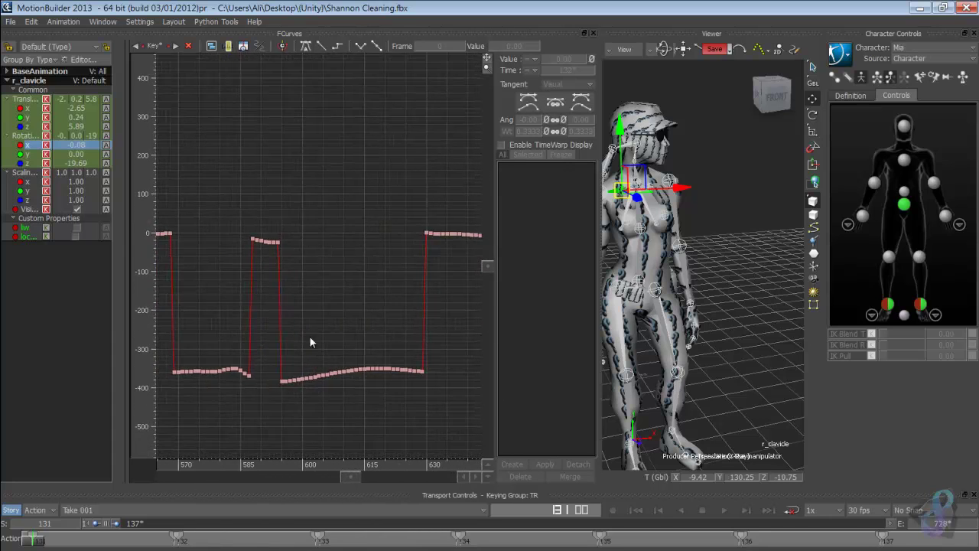
pyautogui.keyDown('shift'); pyautogui.moveTo(457, 333); pyautogui.dragTo(238, 324); pyautogui.keyUp('shift')
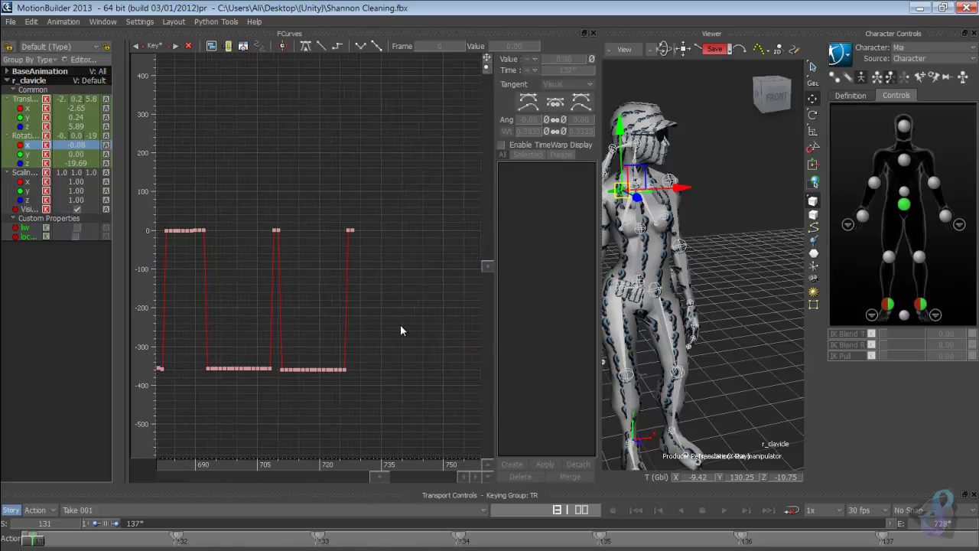
pyautogui.keyDown('shift'); pyautogui.moveTo(400, 330); pyautogui.dragTo(282, 330); pyautogui.keyUp('shift')
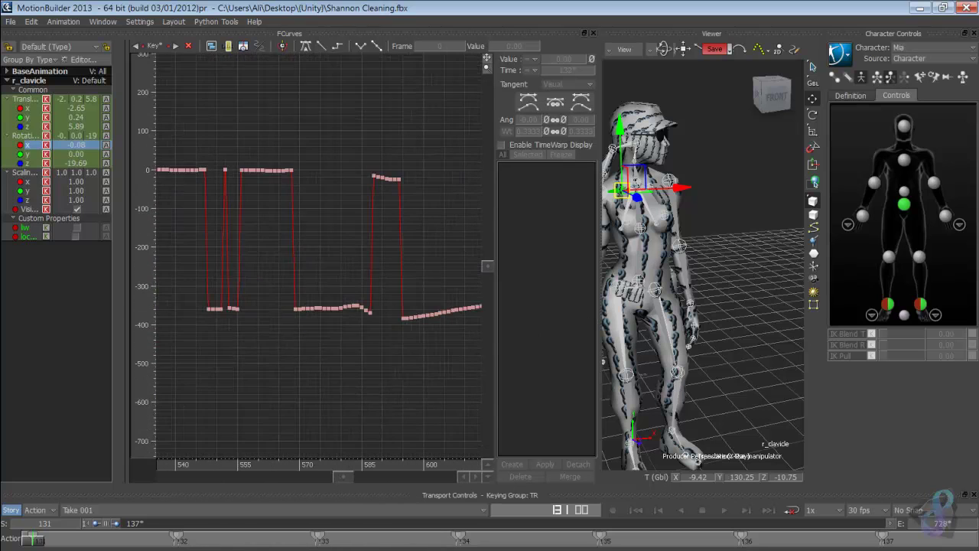
pyautogui.keyDown('shift'); pyautogui.moveTo(267, 269); pyautogui.dragTo(661, 287); pyautogui.keyUp('shift')
pyautogui.keyDown('shift'); pyautogui.moveTo(306, 289); pyautogui.dragTo(711, 296); pyautogui.keyUp('shift')
pyautogui.keyDown('shift'); pyautogui.moveTo(195, 283); pyautogui.dragTo(551, 299); pyautogui.keyUp('shift')
pyautogui.keyDown('shift'); pyautogui.moveTo(306, 295); pyautogui.dragTo(638, 299); pyautogui.keyUp('shift')
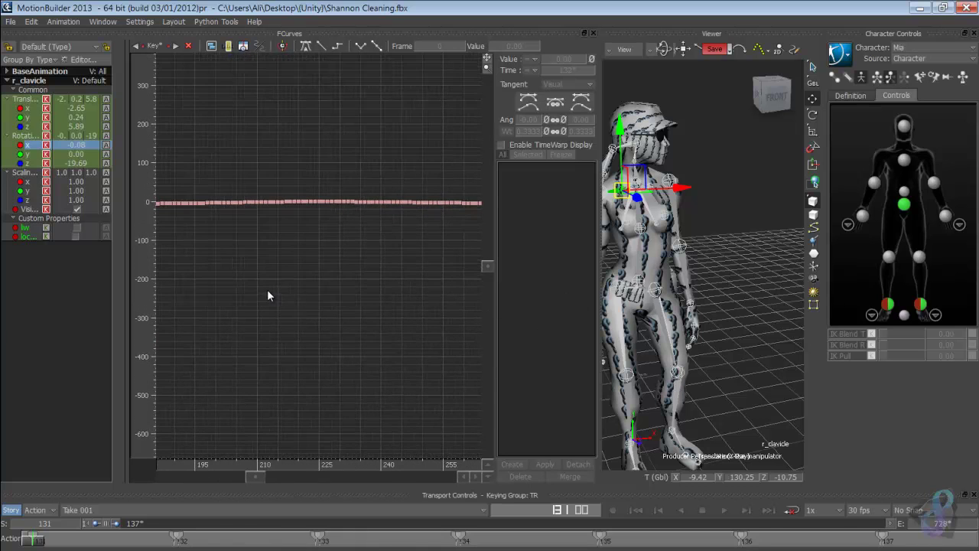
pyautogui.keyDown('shift'); pyautogui.moveTo(266, 289); pyautogui.dragTo(332, 306); pyautogui.keyUp('shift')
pyautogui.keyDown('shift'); pyautogui.moveTo(393, 306); pyautogui.dragTo(362, 312); pyautogui.keyUp('shift')
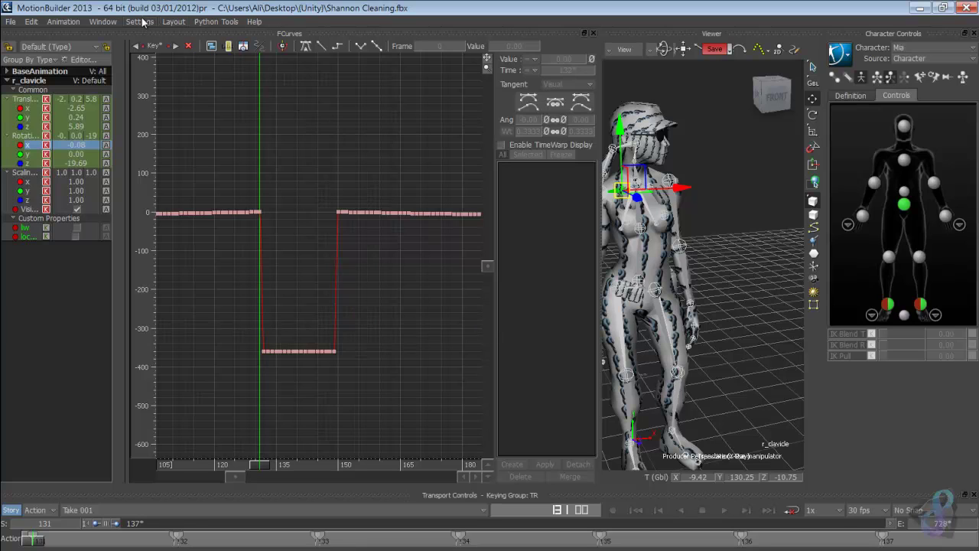
# Open the Filters window, place it over the viewer and widen the viewer beside the FCurves graph
pyautogui.click(104, 23)
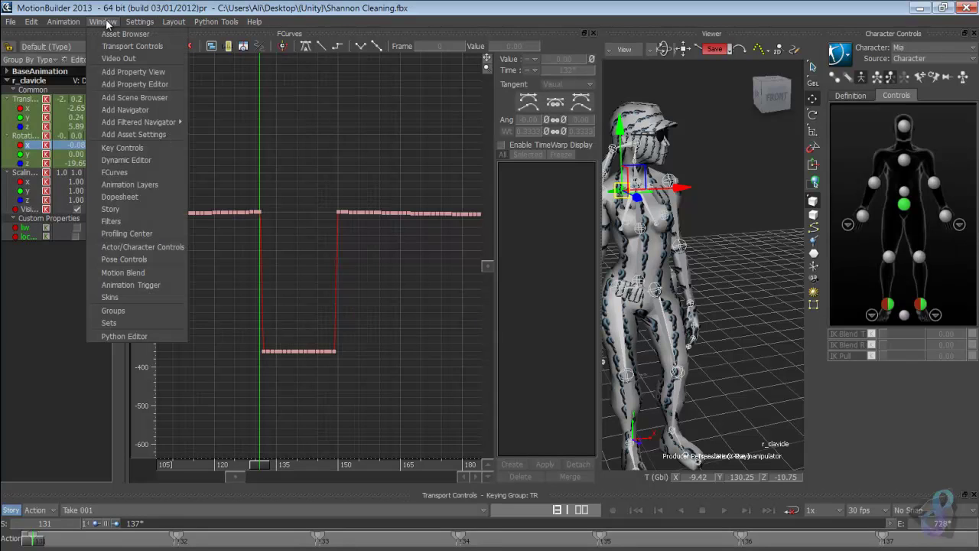
pyautogui.click(143, 221)
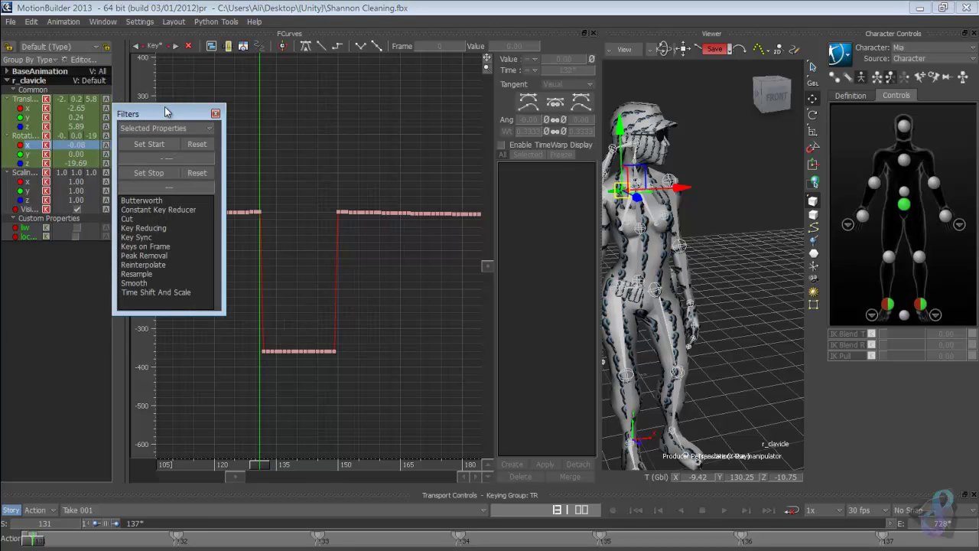
pyautogui.moveTo(183, 109); pyautogui.dragTo(722, 103)
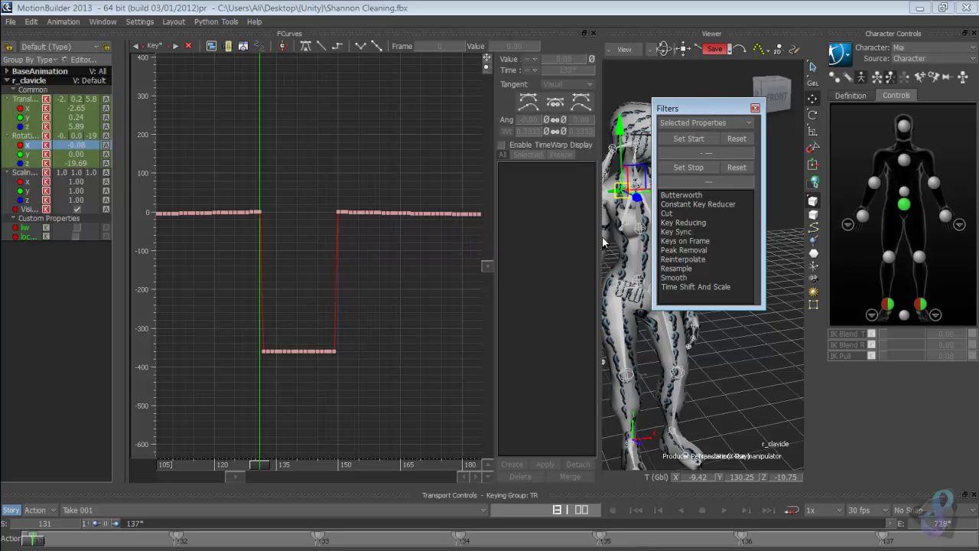
pyautogui.moveTo(602, 239); pyautogui.dragTo(480, 235)
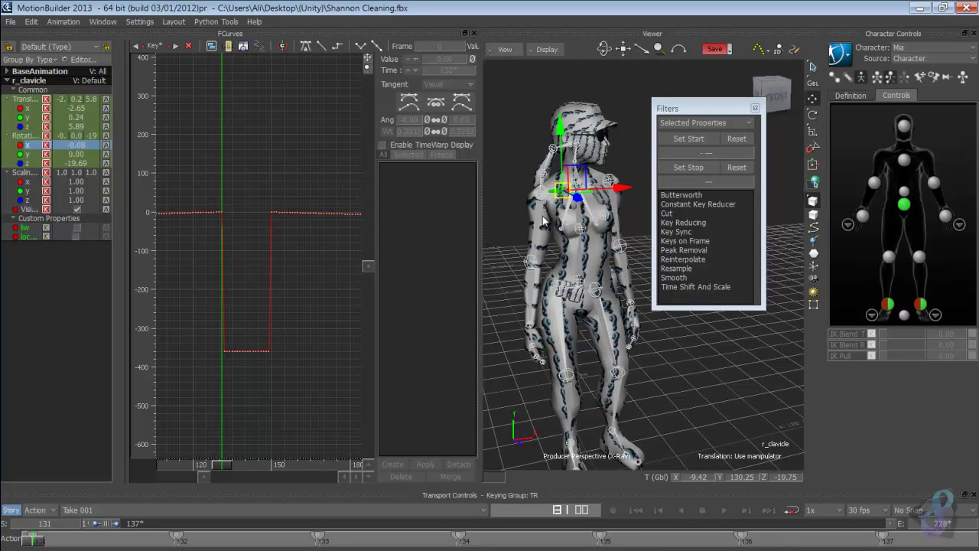
# Review the Key Reducing filter with its property choices and the Smooth filter's settings, and close Filters without applying either
pyautogui.click(681, 223)
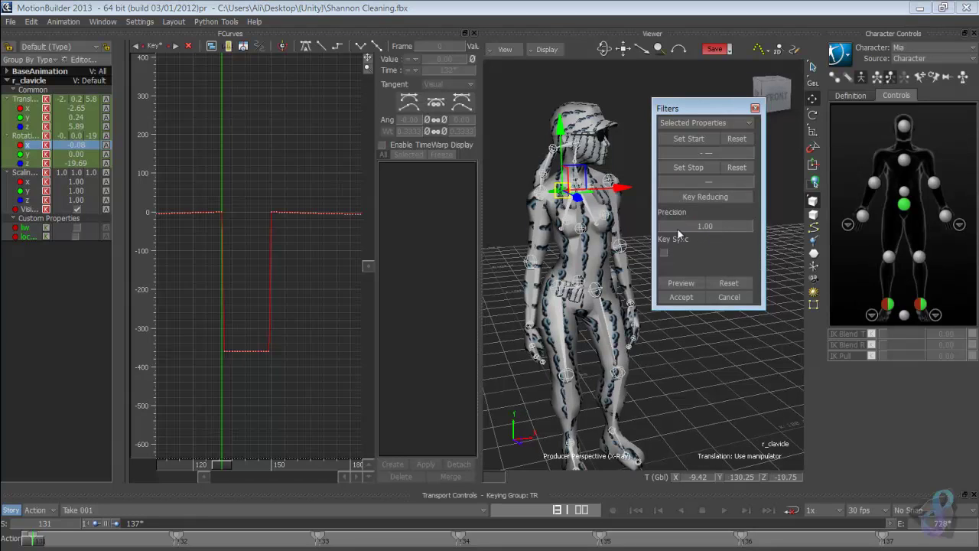
pyautogui.click(730, 123)
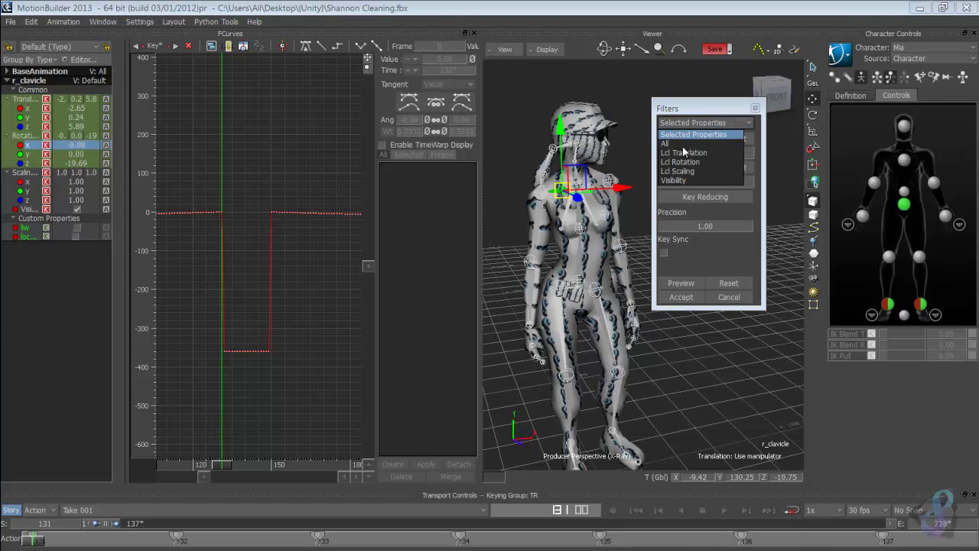
pyautogui.click(728, 265)
pyautogui.click(728, 297)
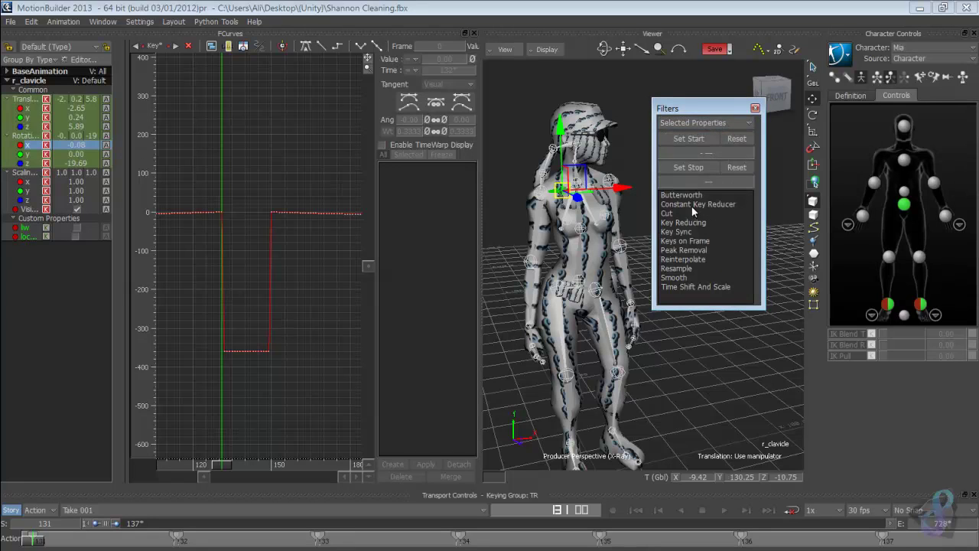
pyautogui.click(677, 278)
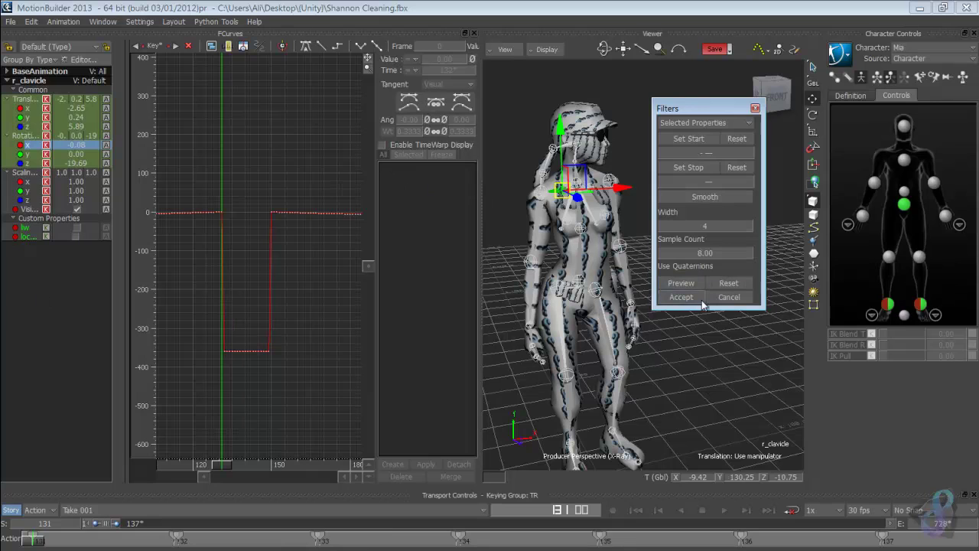
pyautogui.click(729, 296)
pyautogui.click(755, 109)
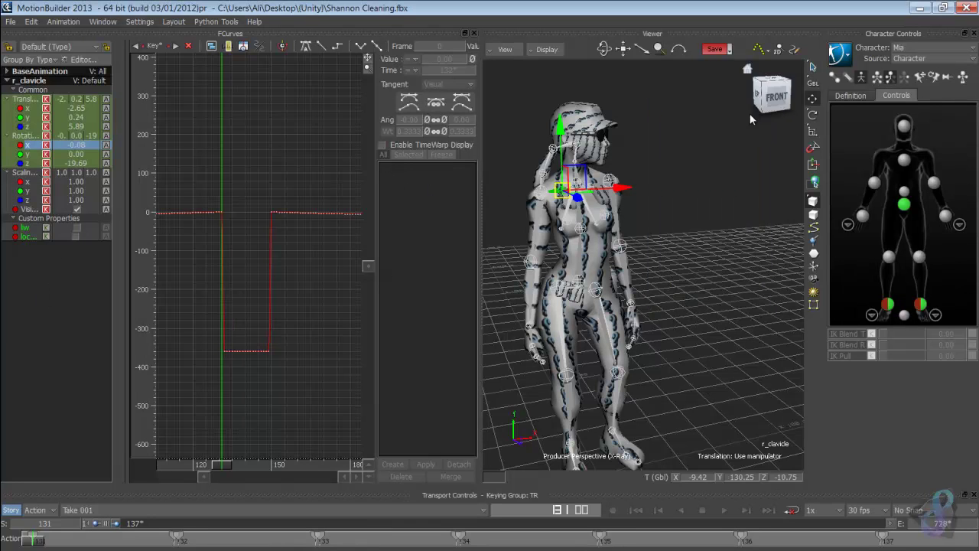
# Enlarge the viewer, frame both characters side by side and switch the viewer display from X-Ray to Normal
pyautogui.moveTo(481, 260); pyautogui.dragTo(332, 264)
pyautogui.keyDown('ctrl'); pyautogui.keyDown('shift'); pyautogui.moveTo(610, 217); pyautogui.dragTo(636, 261); pyautogui.keyUp('shift'); pyautogui.keyUp('ctrl')
pyautogui.click(400, 50)
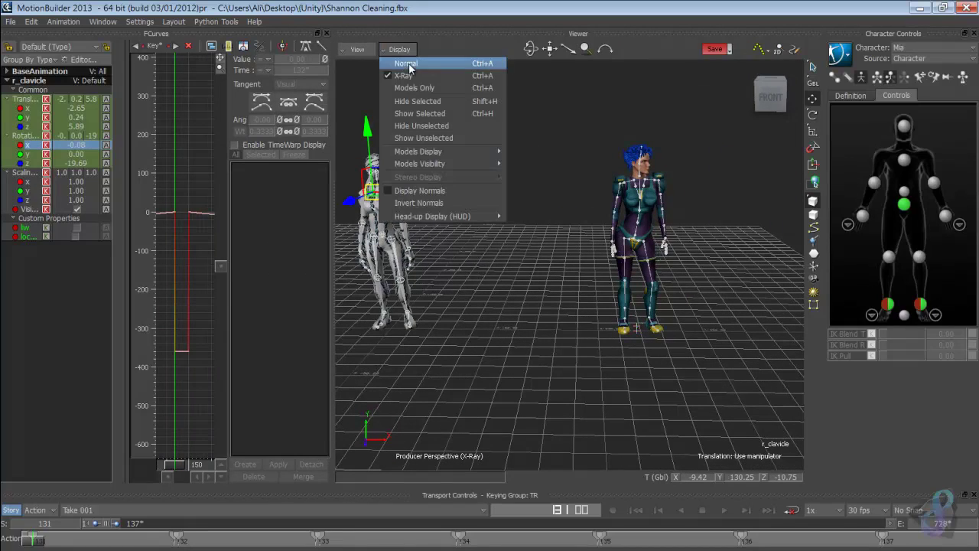
pyautogui.click(419, 75)
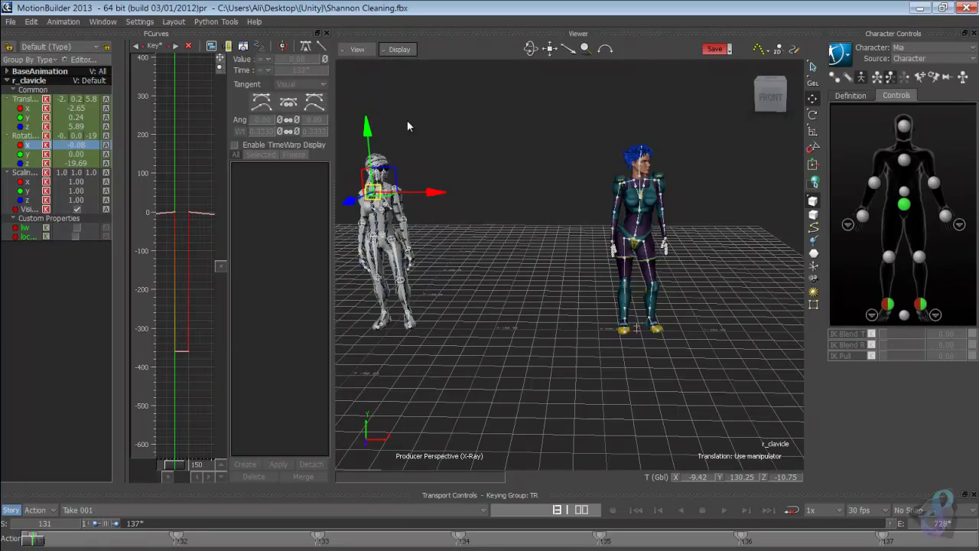
pyautogui.click(395, 50)
pyautogui.click(399, 66)
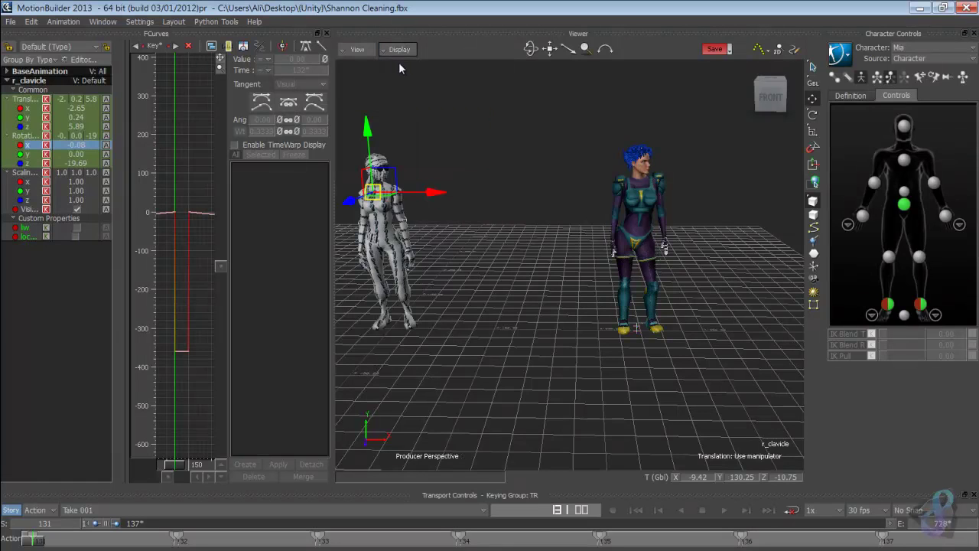
pyautogui.keyDown('shift'); pyautogui.moveTo(478, 161); pyautogui.dragTo(495, 160); pyautogui.keyUp('shift')
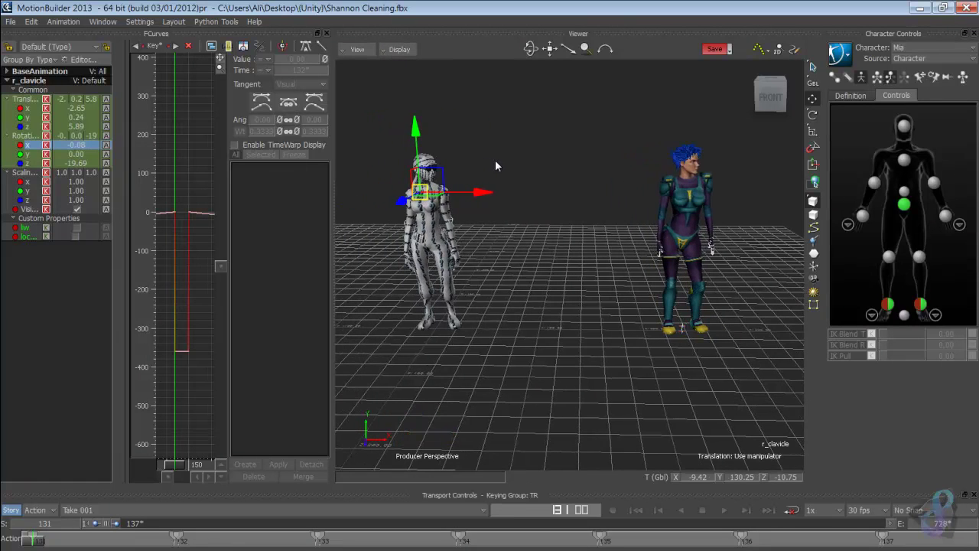
# Make Character the active character and bake its animation to a Control Rig
pyautogui.click(923, 48)
pyautogui.click(910, 67)
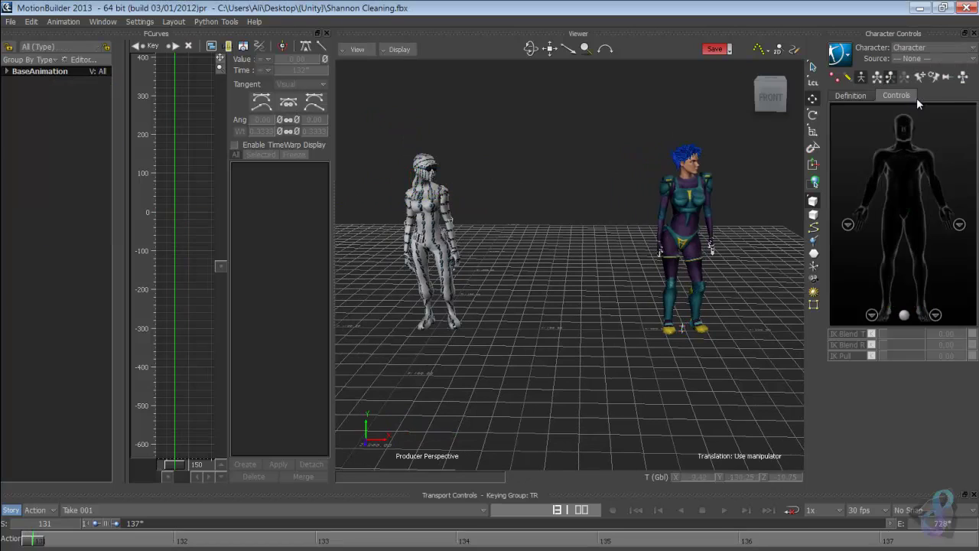
pyautogui.click(935, 56)
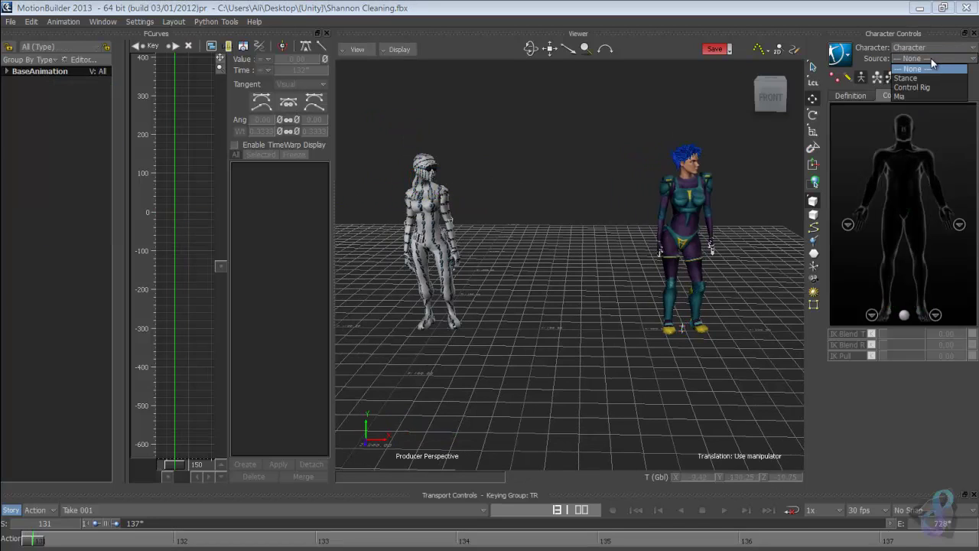
pyautogui.click(849, 61)
pyautogui.moveTo(861, 123)
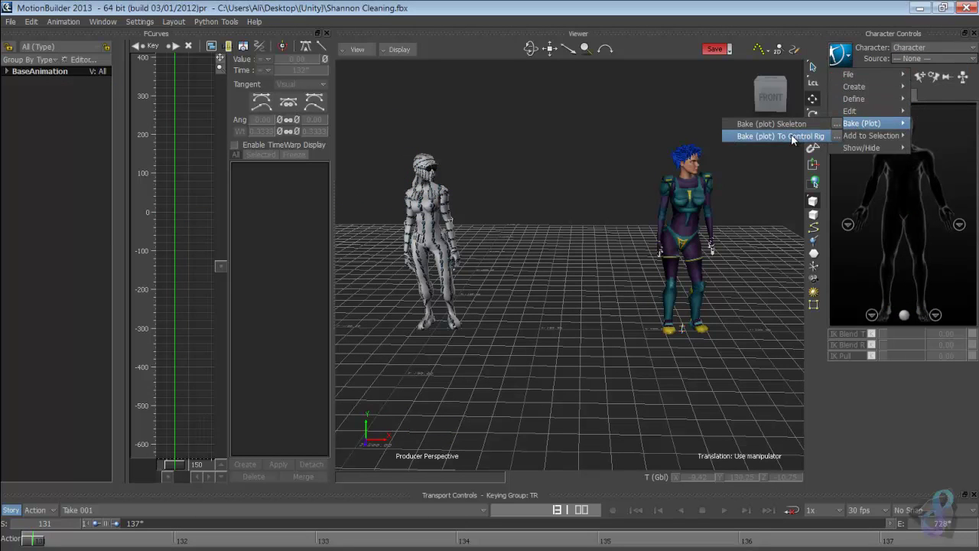
pyautogui.click(788, 136)
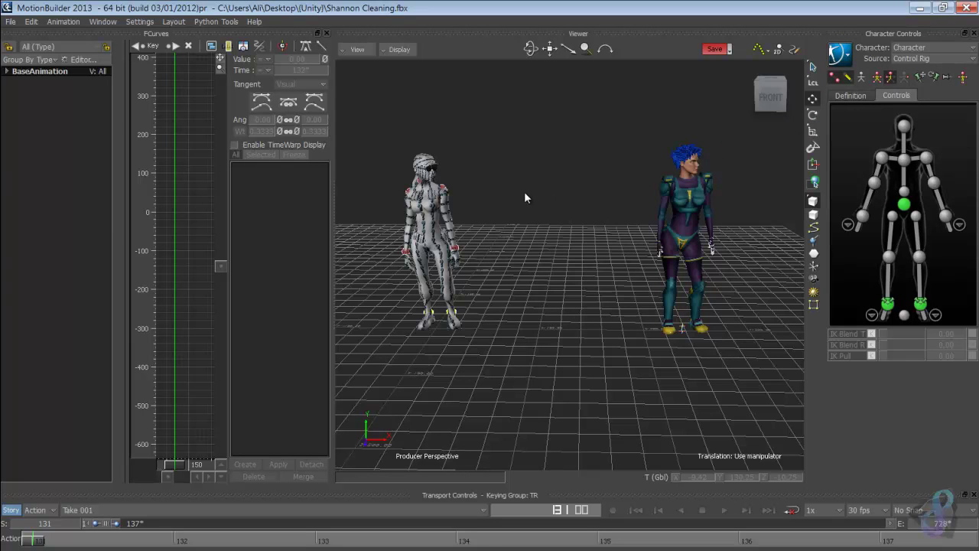
pyautogui.keyDown('shift'); pyautogui.moveTo(525, 192); pyautogui.dragTo(537, 194); pyautogui.keyUp('shift')
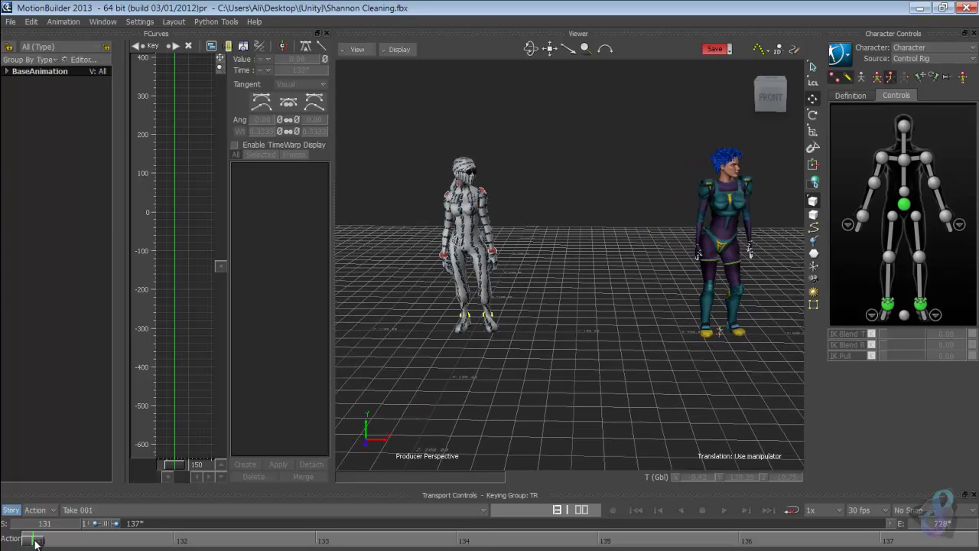
# Frame the blue-haired character in the viewer and extend the visible timeline range to frames 131–728
pyautogui.moveTo(35, 541)
pyautogui.mouseDown()
pyautogui.moveTo(853, 534)
pyautogui.moveTo(28, 545)
pyautogui.mouseUp()
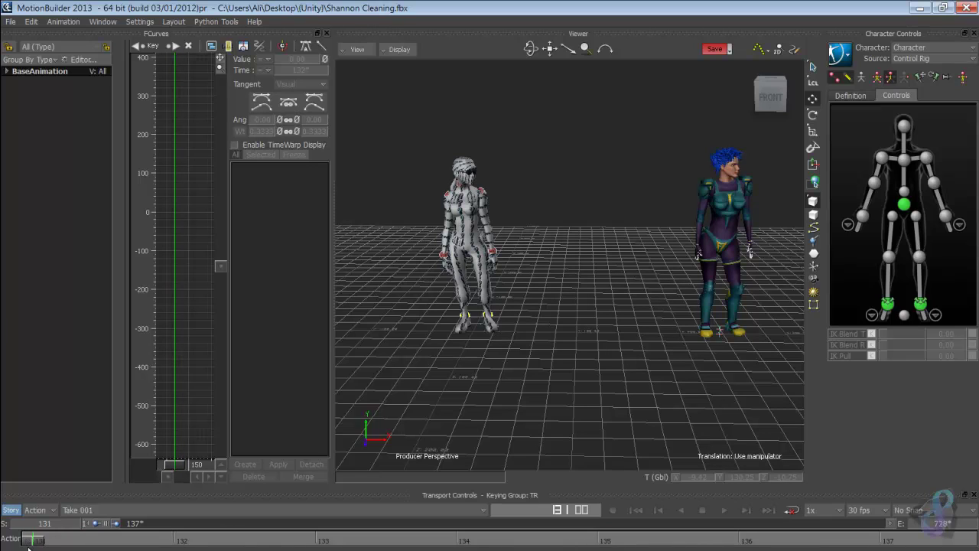
pyautogui.keyDown('ctrl'); pyautogui.moveTo(594, 258); pyautogui.dragTo(691, 265); pyautogui.keyUp('ctrl')
pyautogui.keyDown('ctrl'); pyautogui.moveTo(612, 261); pyautogui.dragTo(588, 247); pyautogui.keyUp('ctrl')
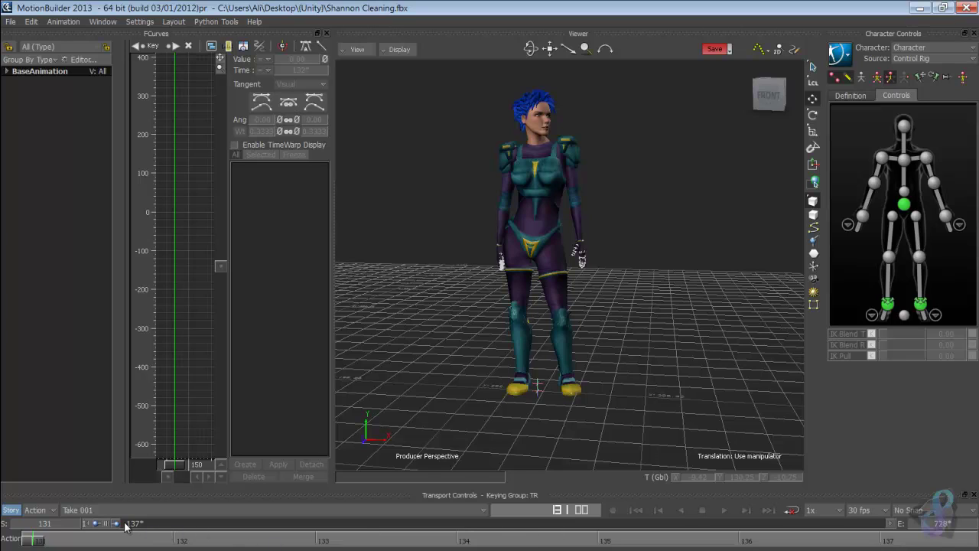
pyautogui.moveTo(117, 524); pyautogui.dragTo(902, 524)
# Scrub the take to frame 585 and examine the blue-haired character's motion, including the raised arms up close
pyautogui.moveTo(31, 541); pyautogui.dragTo(562, 545)
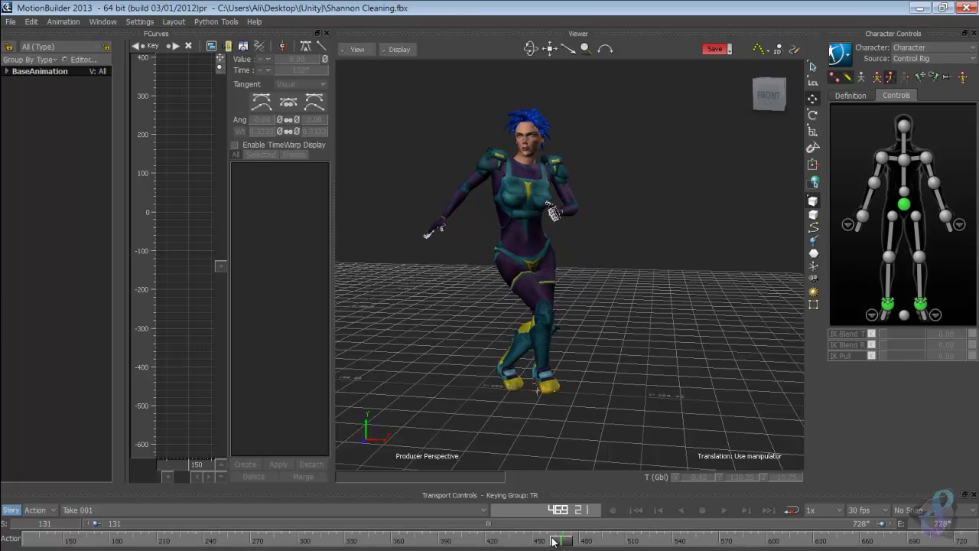
pyautogui.moveTo(564, 541); pyautogui.dragTo(559, 541)
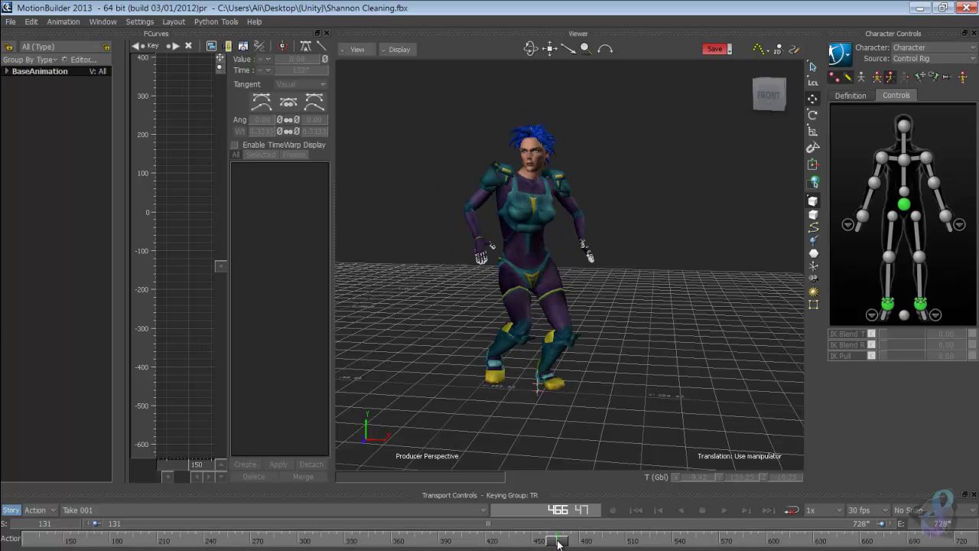
pyautogui.moveTo(558, 541); pyautogui.dragTo(599, 547)
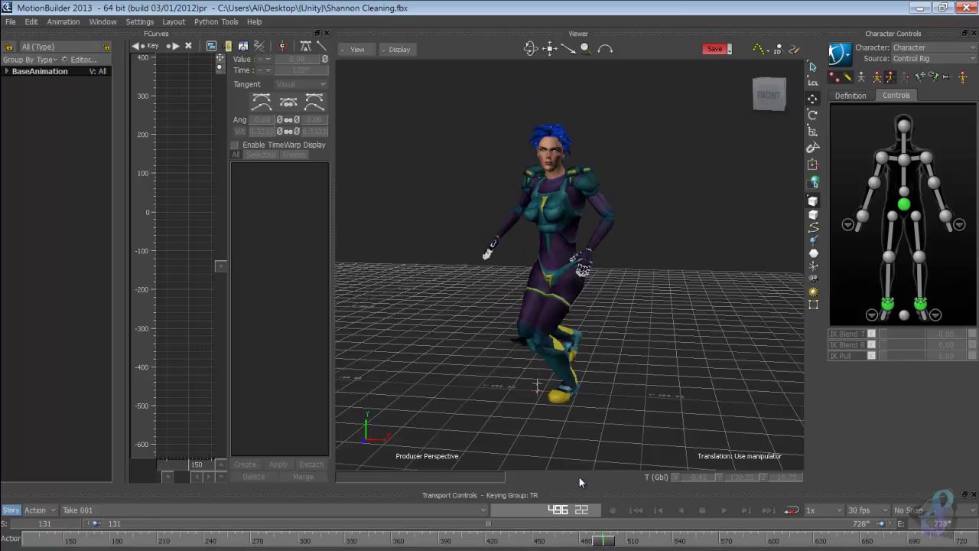
pyautogui.moveTo(608, 541); pyautogui.dragTo(725, 549)
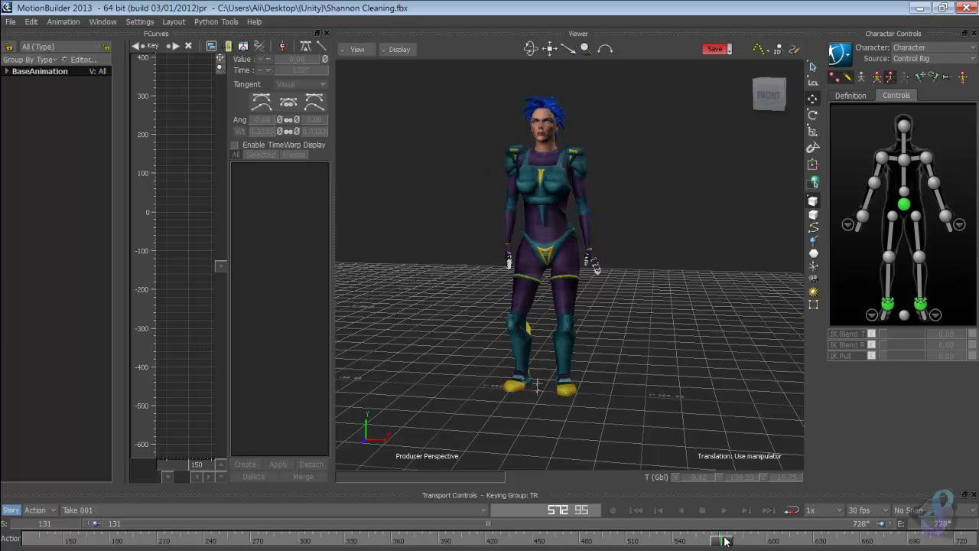
pyautogui.moveTo(725, 540); pyautogui.dragTo(728, 543)
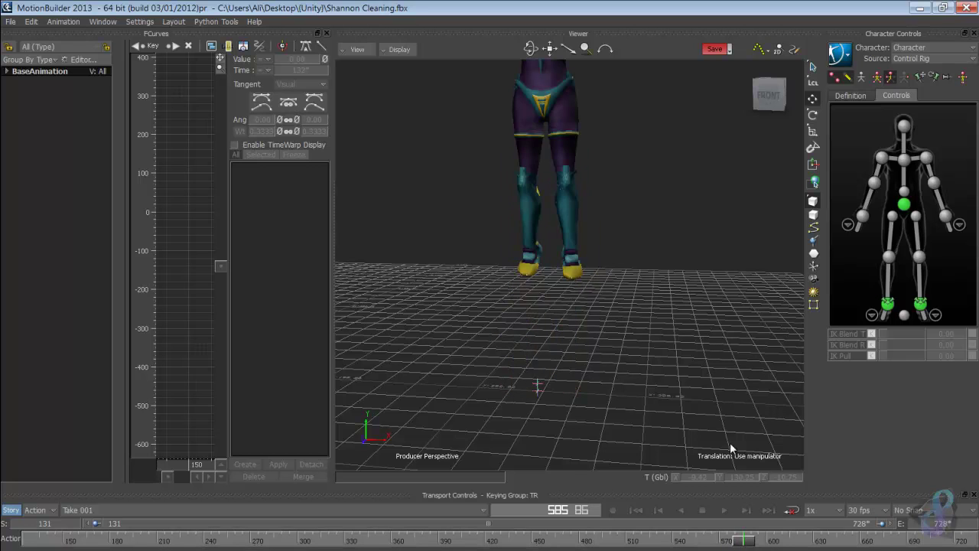
pyautogui.keyDown('ctrl'); pyautogui.moveTo(730, 449); pyautogui.dragTo(618, 366); pyautogui.keyUp('ctrl')
pyautogui.keyDown('shift'); pyautogui.moveTo(652, 237); pyautogui.dragTo(661, 373); pyautogui.keyUp('shift')
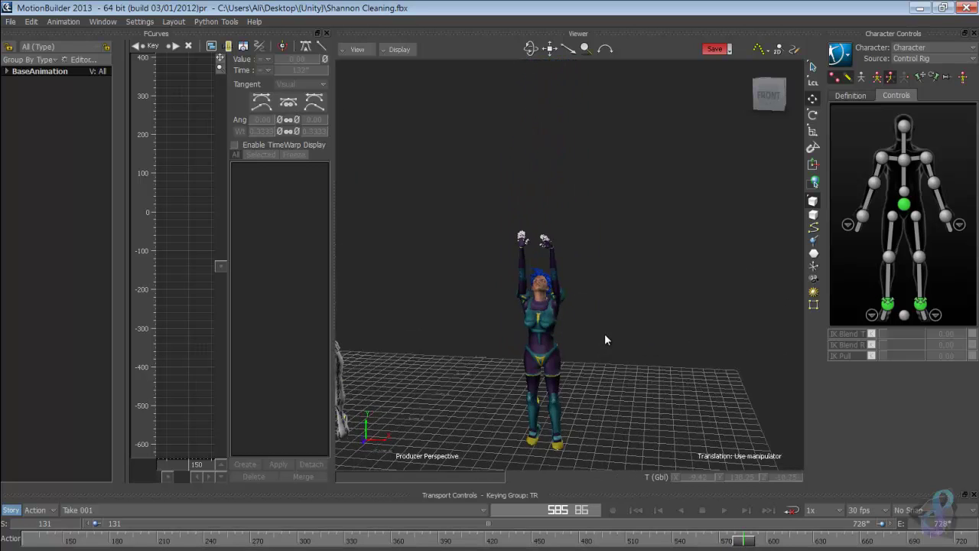
pyautogui.moveTo(604, 339); pyautogui.dragTo(712, 361)
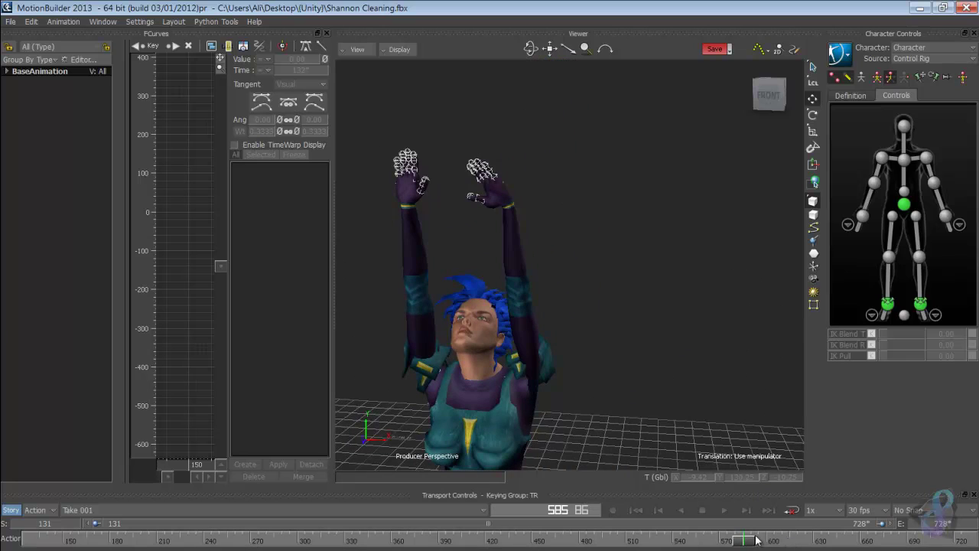
# Scrub from the start of the take through frames 511 to 563 and examine the character's legs for jumps
pyautogui.moveTo(743, 542); pyautogui.dragTo(32, 540)
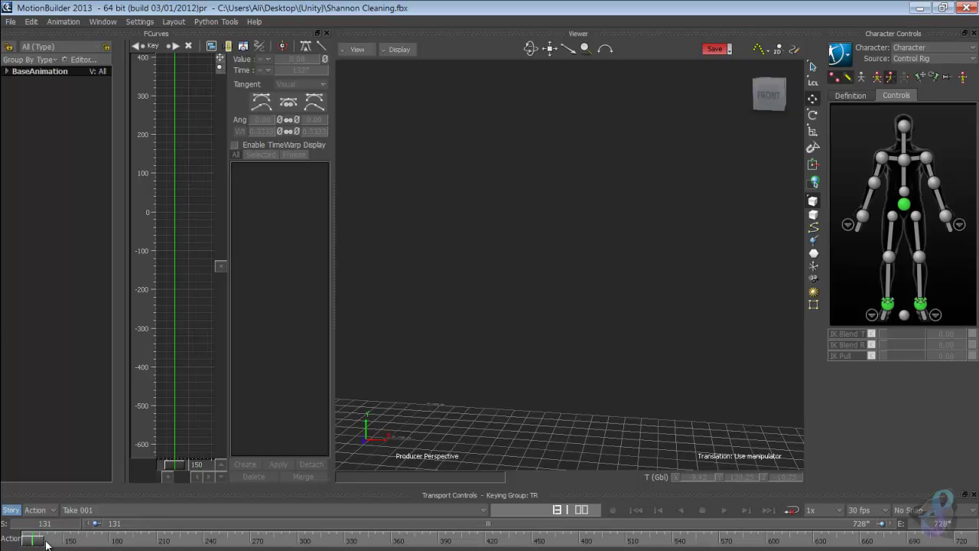
pyautogui.moveTo(46, 543); pyautogui.dragTo(627, 526)
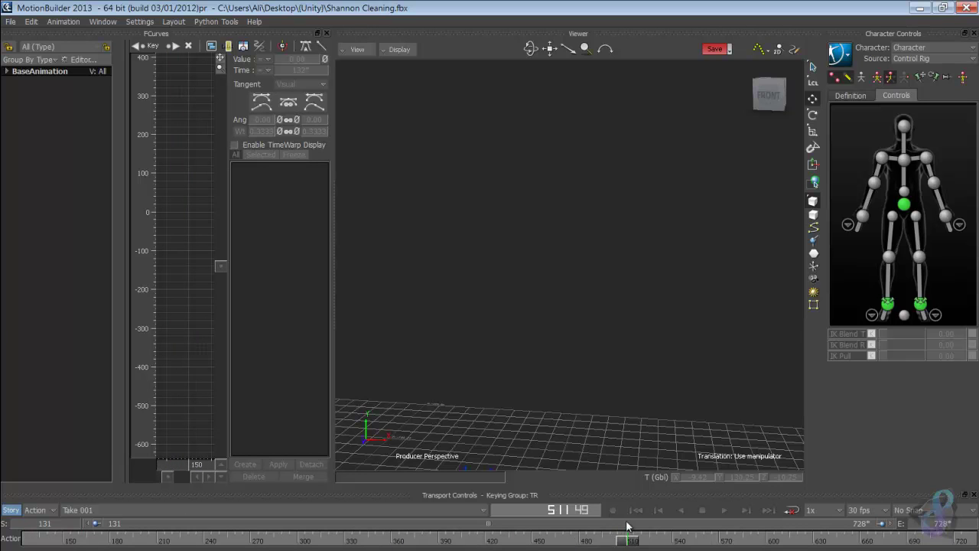
pyautogui.keyDown('shift'); pyautogui.moveTo(591, 318); pyautogui.dragTo(614, 286); pyautogui.keyUp('shift')
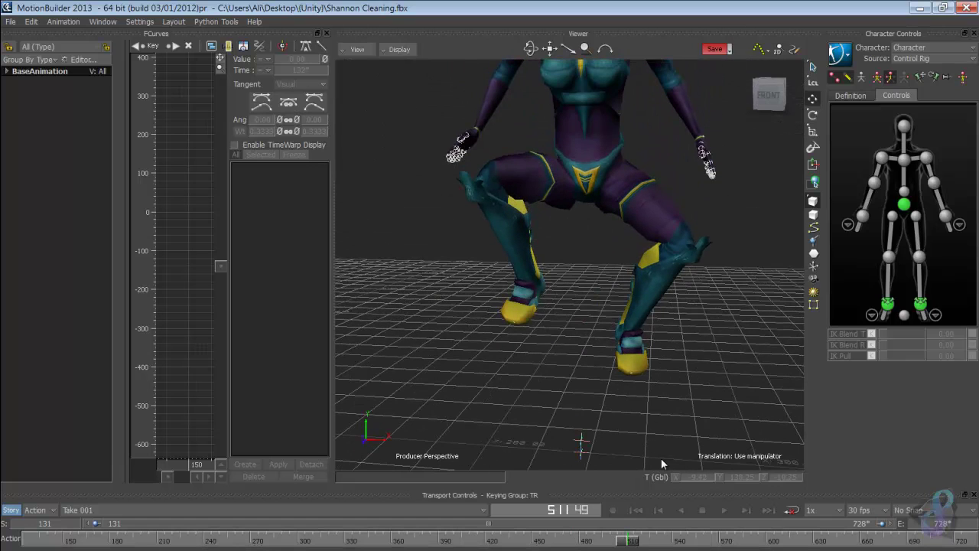
pyautogui.moveTo(627, 543); pyautogui.dragTo(601, 543)
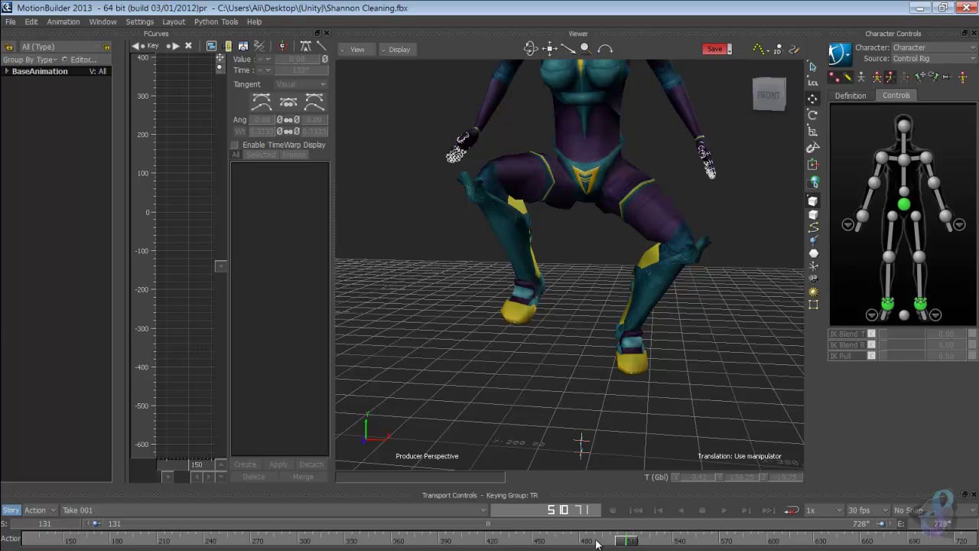
pyautogui.click(596, 543)
pyautogui.moveTo(601, 543); pyautogui.dragTo(682, 543)
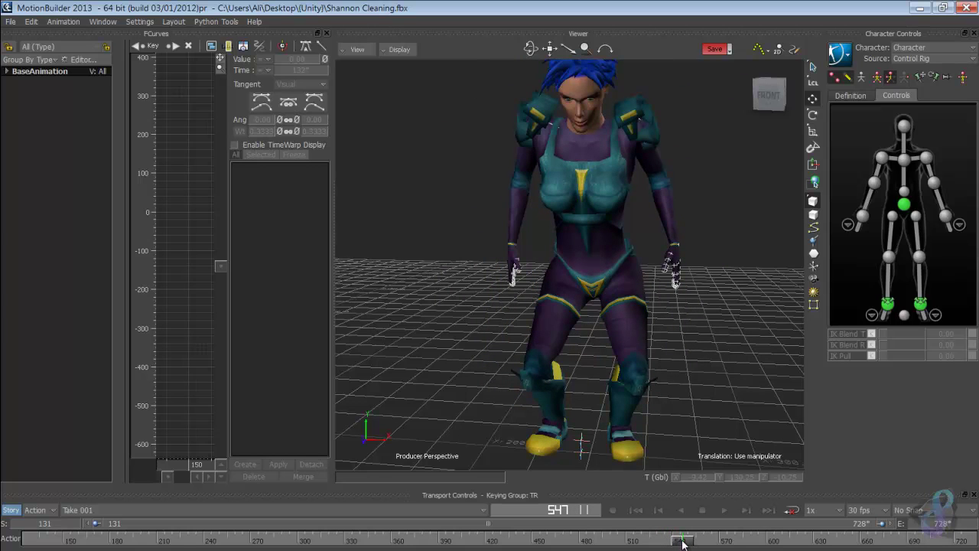
pyautogui.moveTo(683, 543); pyautogui.dragTo(683, 544)
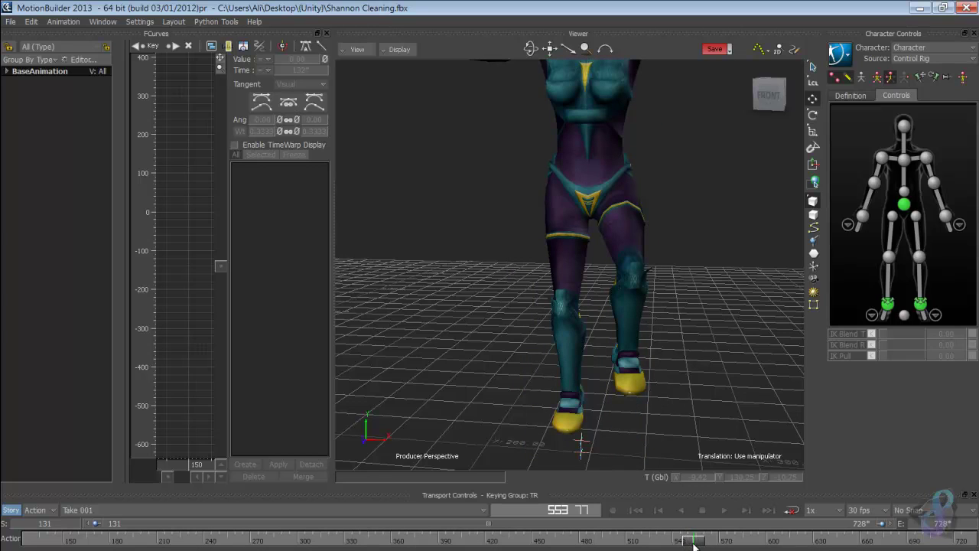
pyautogui.moveTo(692, 543); pyautogui.dragTo(697, 544)
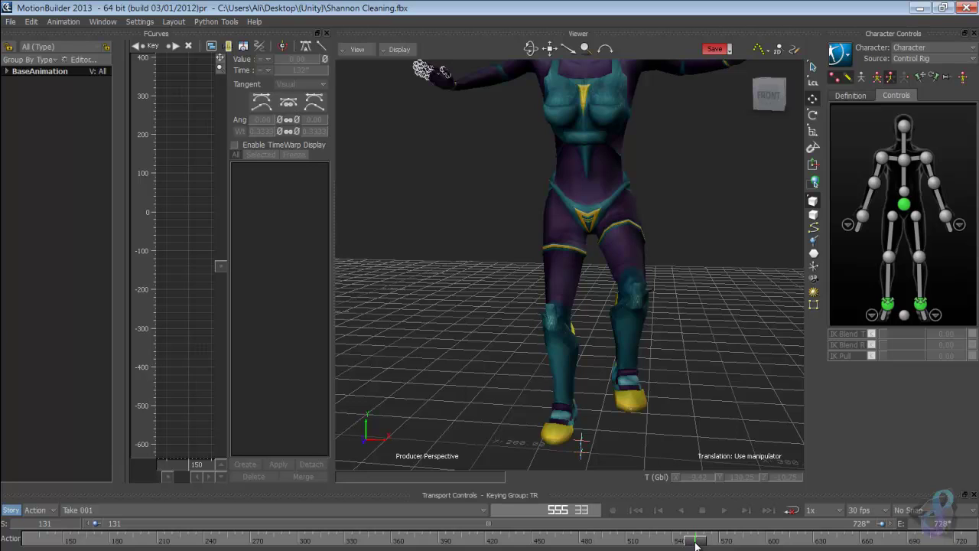
pyautogui.moveTo(695, 545); pyautogui.dragTo(708, 545)
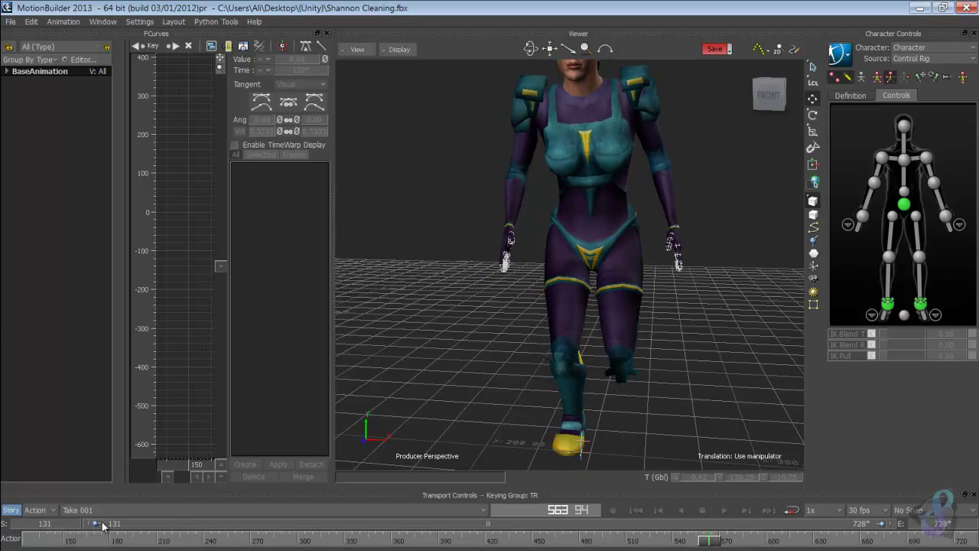
# Narrow the visible timeline range to frames 560–568 and scrub from frame 563 to frame 566
pyautogui.moveTo(100, 528); pyautogui.dragTo(424, 531)
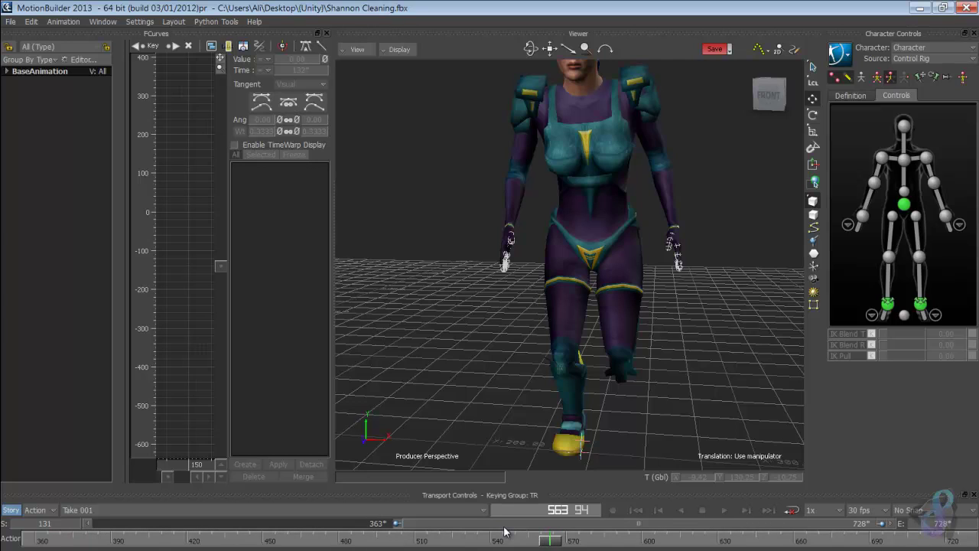
pyautogui.moveTo(504, 530); pyautogui.dragTo(653, 531)
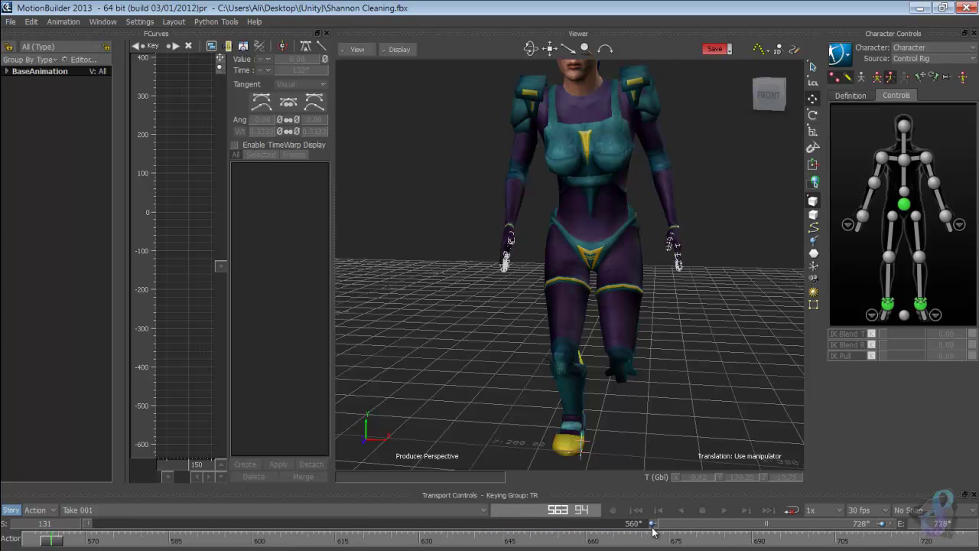
pyautogui.moveTo(884, 526); pyautogui.dragTo(676, 527)
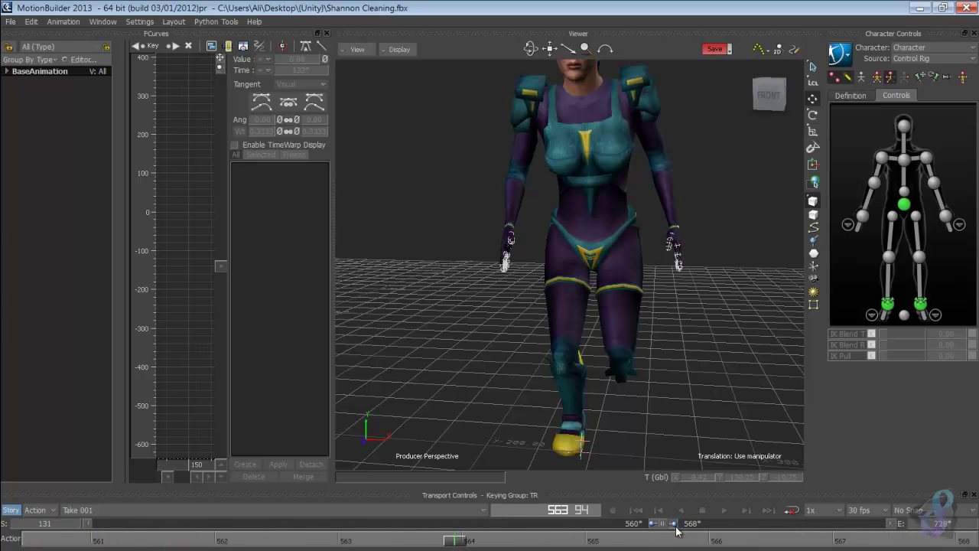
pyautogui.click(460, 543)
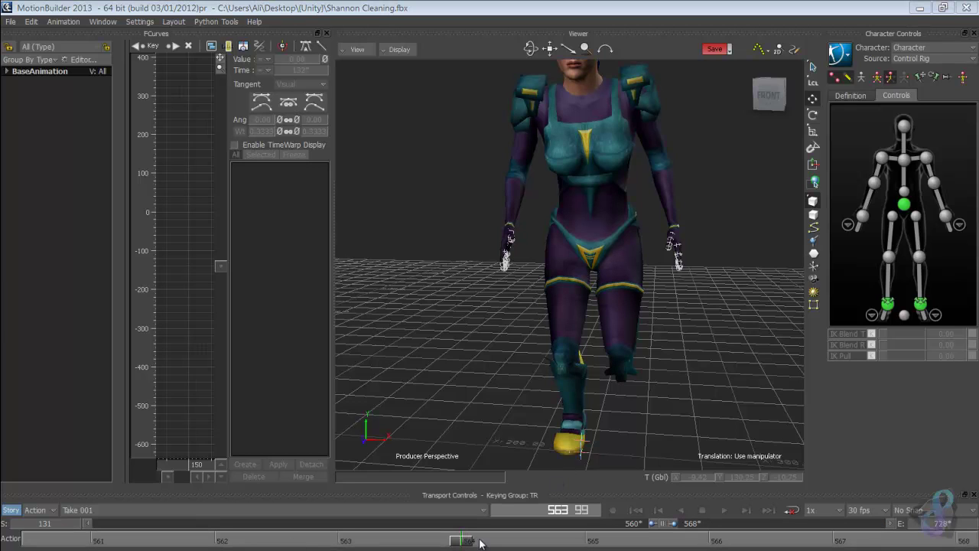
pyautogui.moveTo(466, 544)
pyautogui.mouseDown()
pyautogui.moveTo(721, 544)
pyautogui.moveTo(712, 541)
pyautogui.mouseUp()
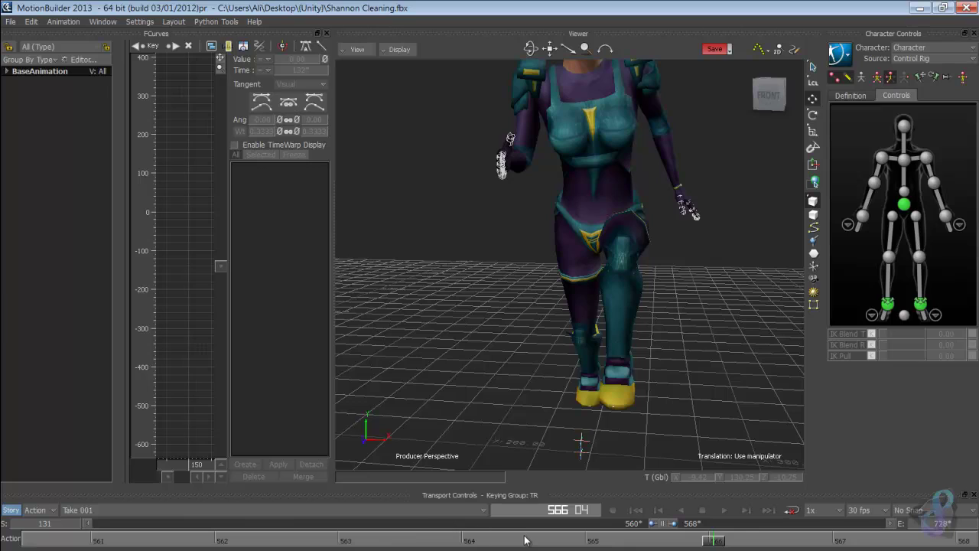
# Select the left hip effector and enlarge its rotation curves in the FCurves editor, framed around frames 555 to 571
pyautogui.click(916, 217)
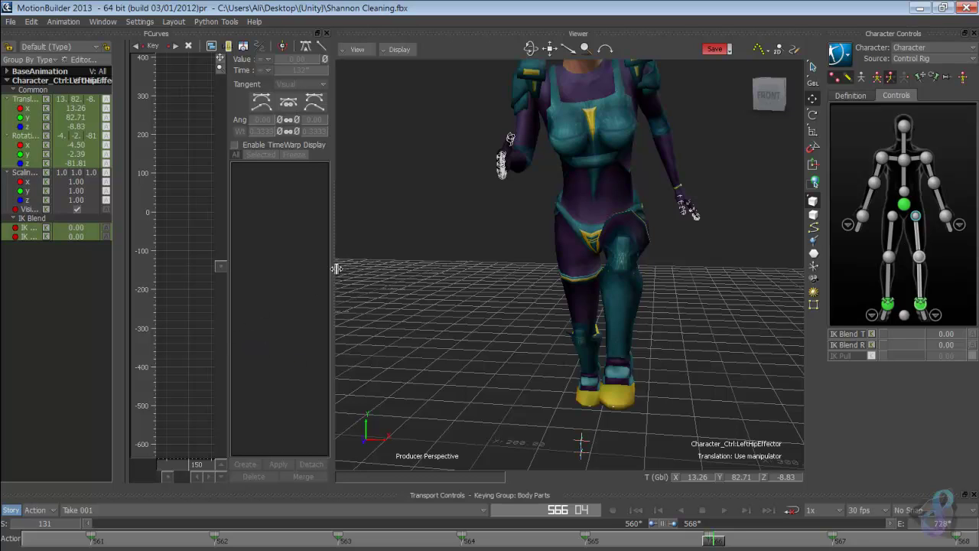
pyautogui.moveTo(336, 268); pyautogui.dragTo(625, 279)
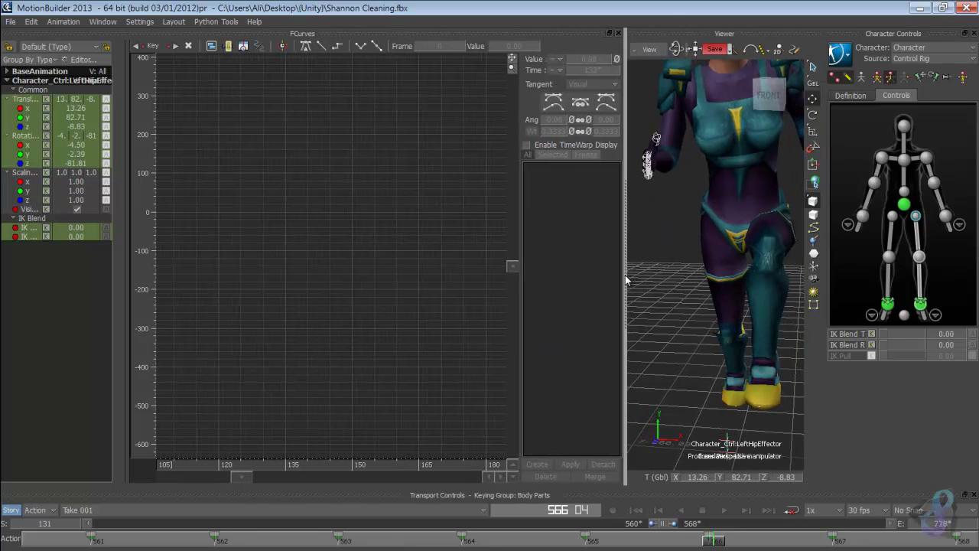
pyautogui.click(29, 137)
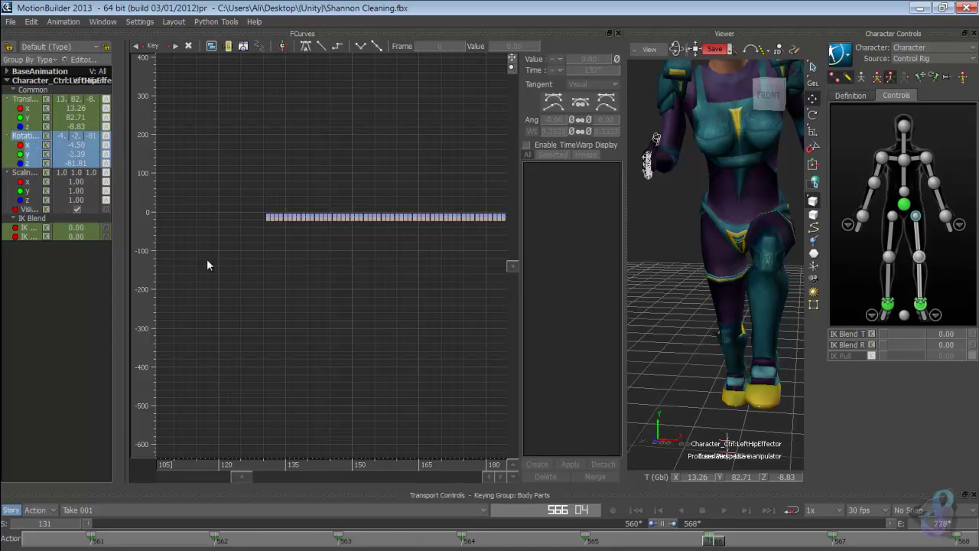
pyautogui.keyDown('shift'); pyautogui.moveTo(335, 279); pyautogui.dragTo(126, 299); pyautogui.keyUp('shift')
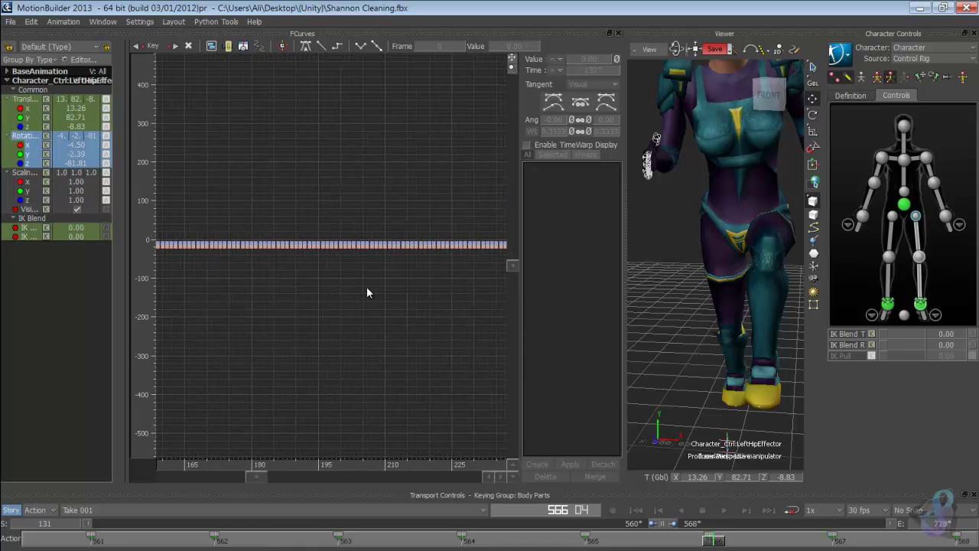
pyautogui.keyDown('shift'); pyautogui.moveTo(367, 287); pyautogui.dragTo(126, 304); pyautogui.keyUp('shift')
pyautogui.keyDown('shift'); pyautogui.moveTo(435, 285); pyautogui.dragTo(145, 299); pyautogui.keyUp('shift')
pyautogui.keyDown('shift'); pyautogui.moveTo(360, 313); pyautogui.dragTo(133, 307); pyautogui.keyUp('shift')
pyautogui.keyDown('shift'); pyautogui.moveTo(333, 331); pyautogui.dragTo(318, 347); pyautogui.keyUp('shift')
pyautogui.keyDown('shift'); pyautogui.moveTo(454, 342); pyautogui.dragTo(434, 413); pyautogui.keyUp('shift')
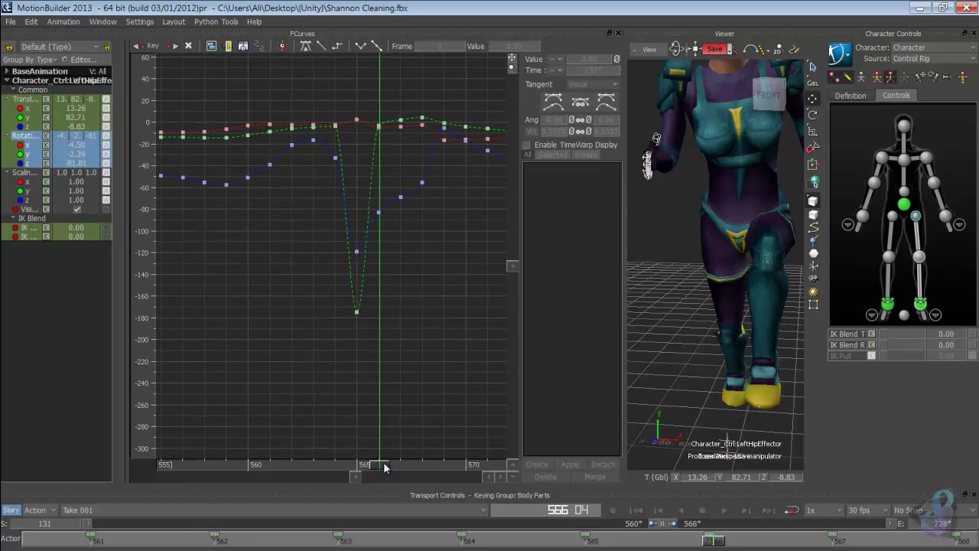
# Delete the left hip effector's spiking Y and Z rotation keys at frame 565, then return to frame 564
pyautogui.moveTo(383, 465); pyautogui.dragTo(336, 464)
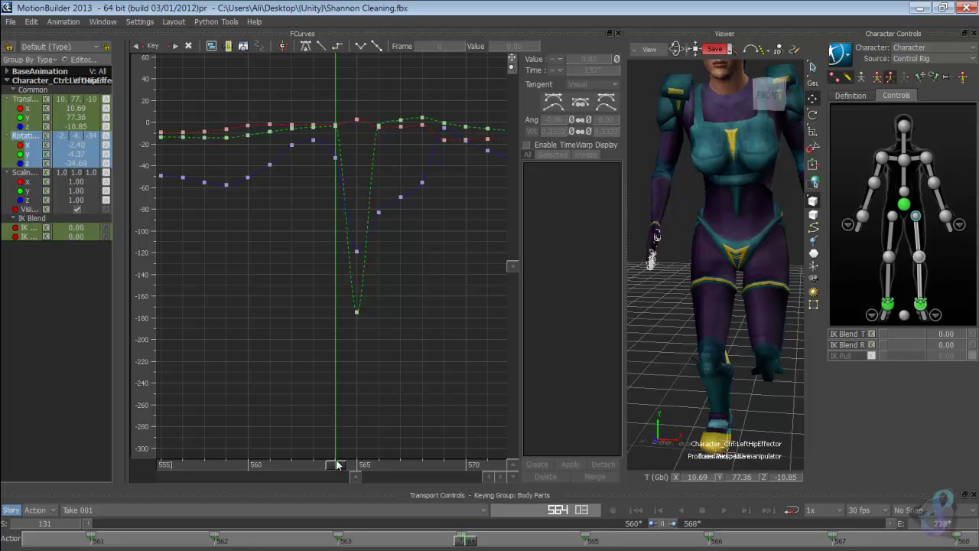
pyautogui.moveTo(337, 464); pyautogui.dragTo(358, 466)
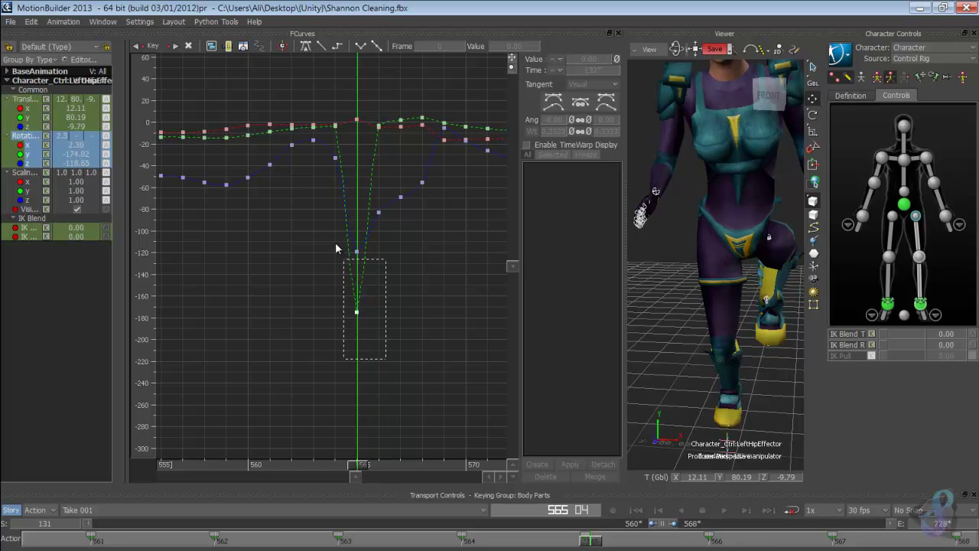
pyautogui.press('Delete')
pyautogui.moveTo(363, 466); pyautogui.dragTo(336, 470)
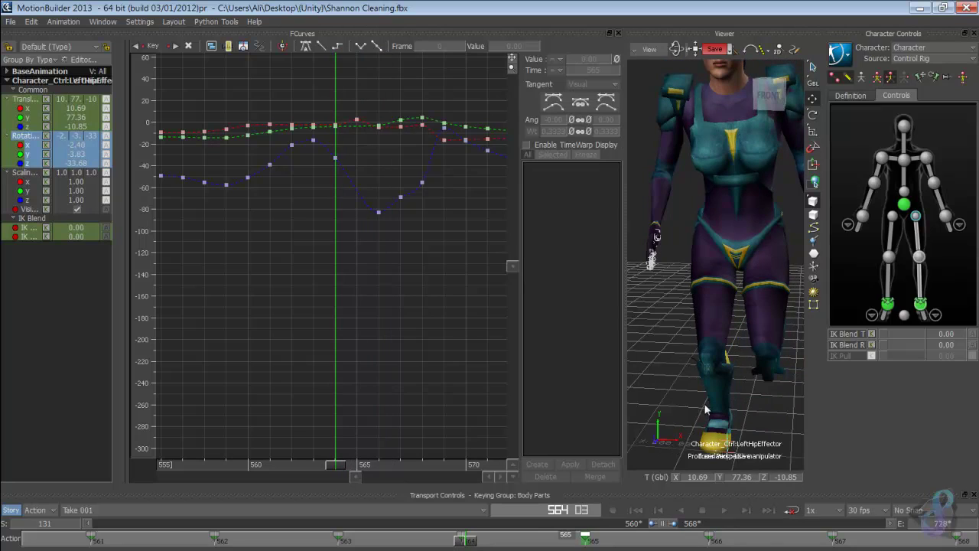
# Enlarge the viewer around the character and set the left hip effector's manipulator to rotation in local space
pyautogui.press('e')
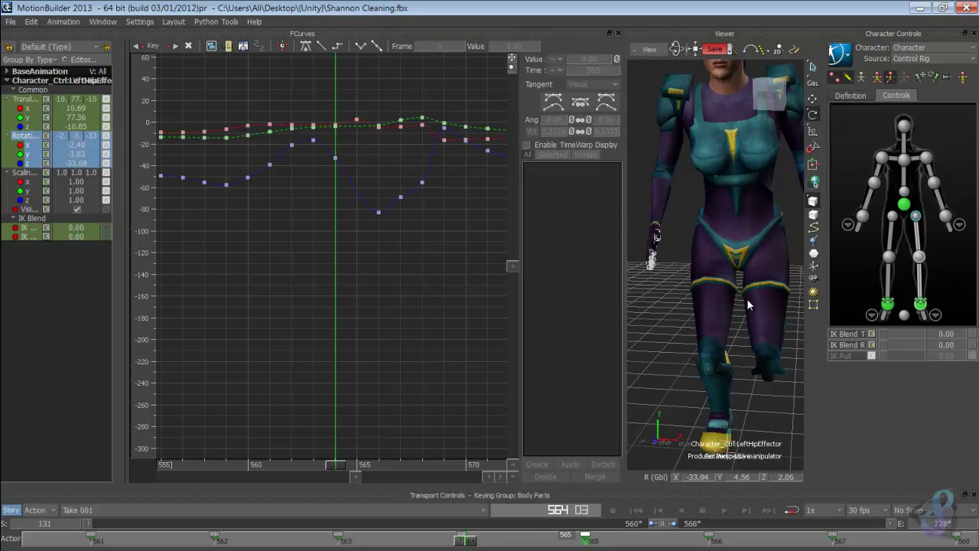
pyautogui.scroll(5, 746, 298)
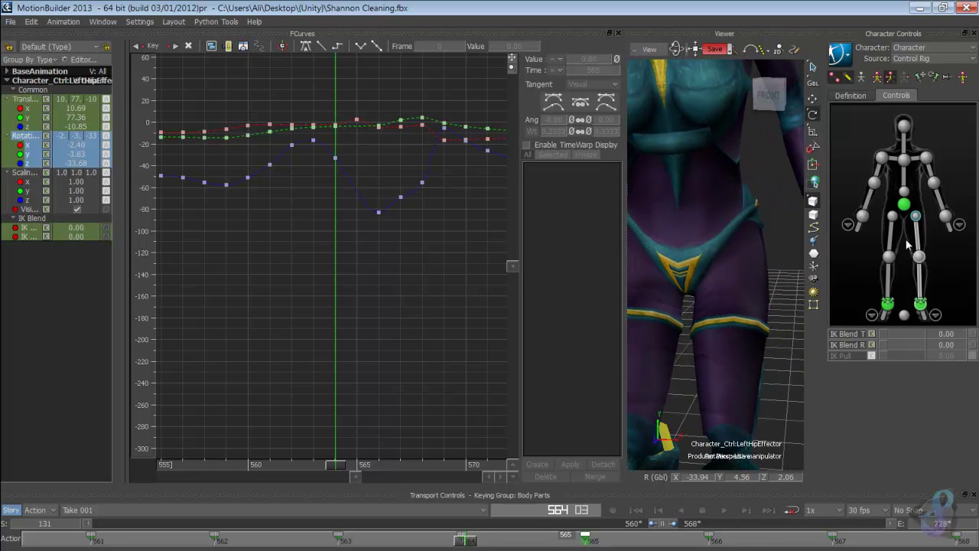
pyautogui.scroll(-5, 765, 304)
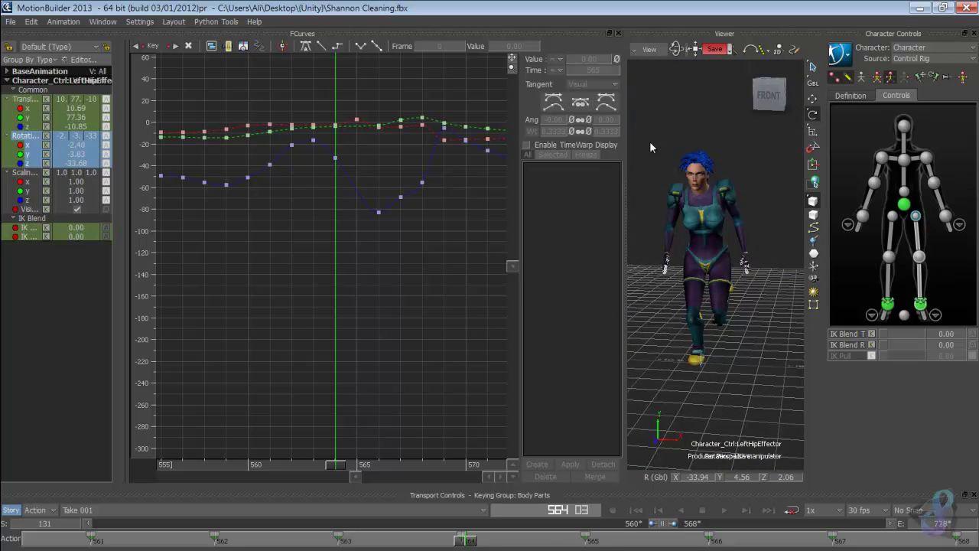
pyautogui.moveTo(626, 223); pyautogui.dragTo(324, 228)
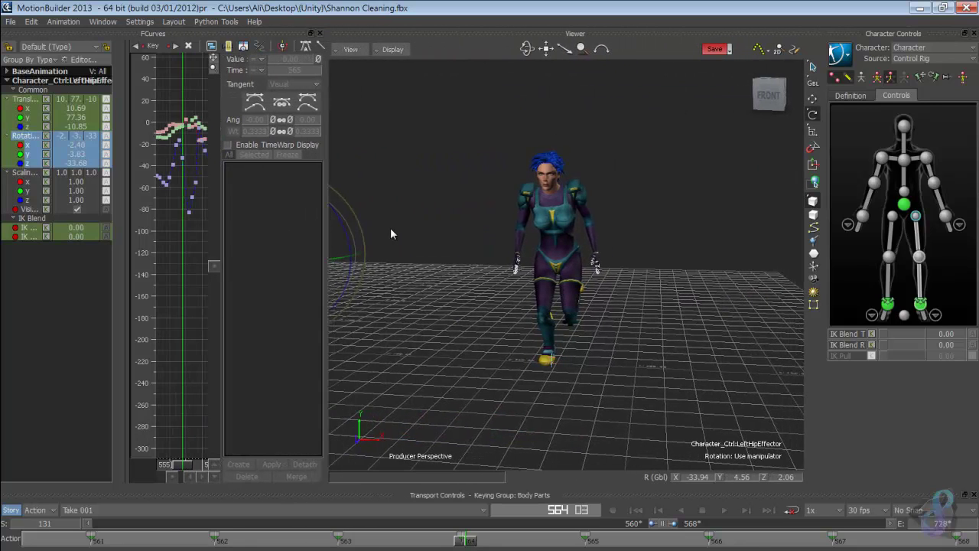
pyautogui.keyDown('shift'); pyautogui.moveTo(432, 229); pyautogui.dragTo(626, 236); pyautogui.keyUp('shift')
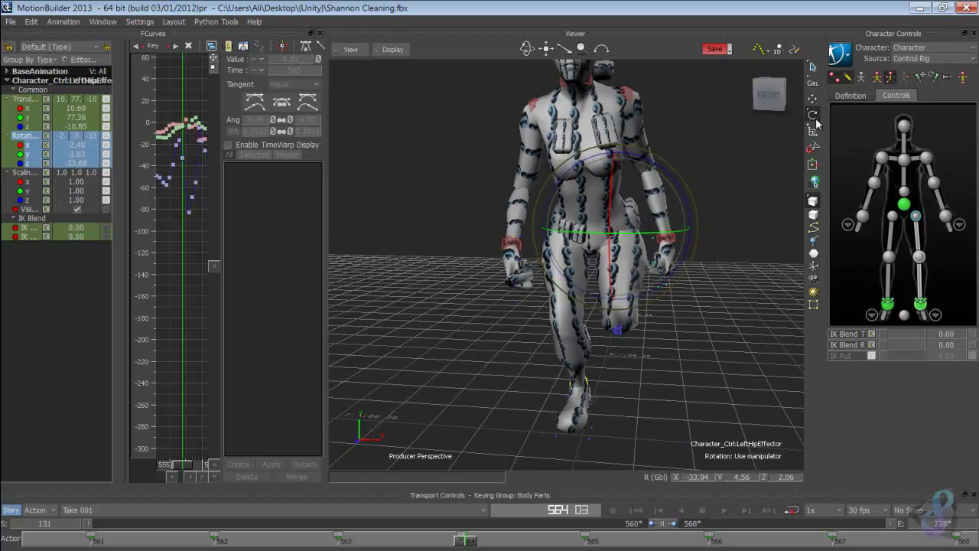
pyautogui.click(830, 96)
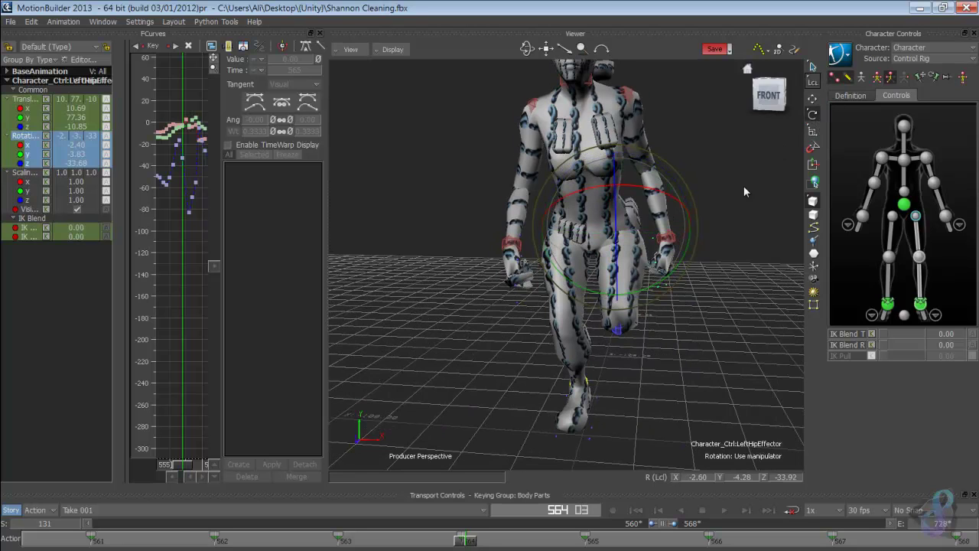
# Try rotating the left hip effector about its local axes at frame 564
pyautogui.keyDown('ctrl'); pyautogui.keyDown('shift'); pyautogui.moveTo(722, 242); pyautogui.dragTo(702, 236); pyautogui.keyUp('shift'); pyautogui.keyUp('ctrl')
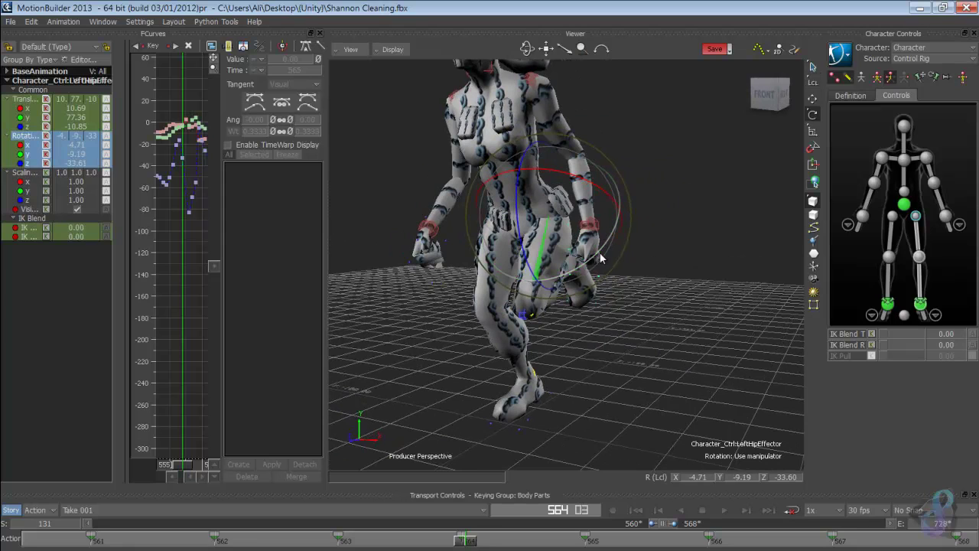
pyautogui.moveTo(601, 258); pyautogui.dragTo(533, 309)
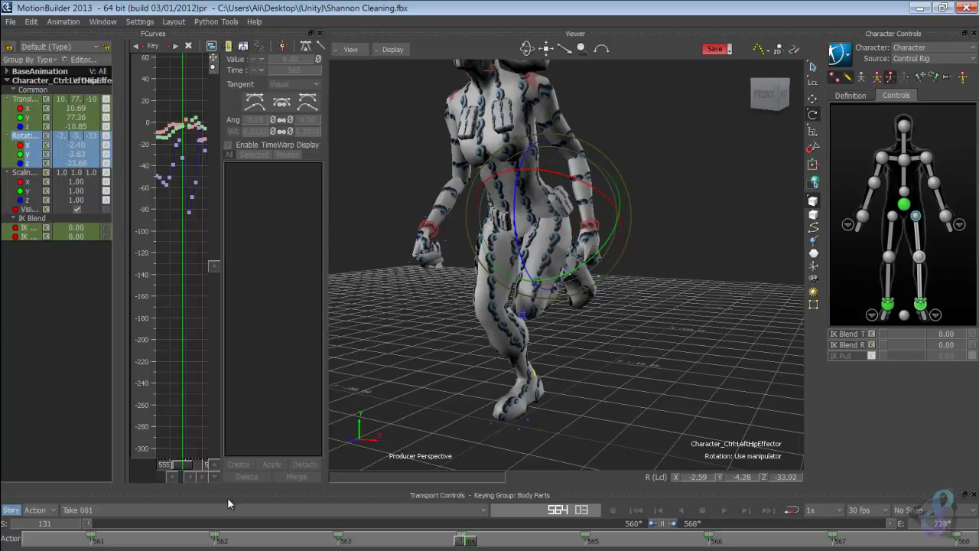
pyautogui.moveTo(464, 543)
pyautogui.mouseDown()
pyautogui.moveTo(581, 541)
pyautogui.moveTo(463, 548)
pyautogui.mouseUp()
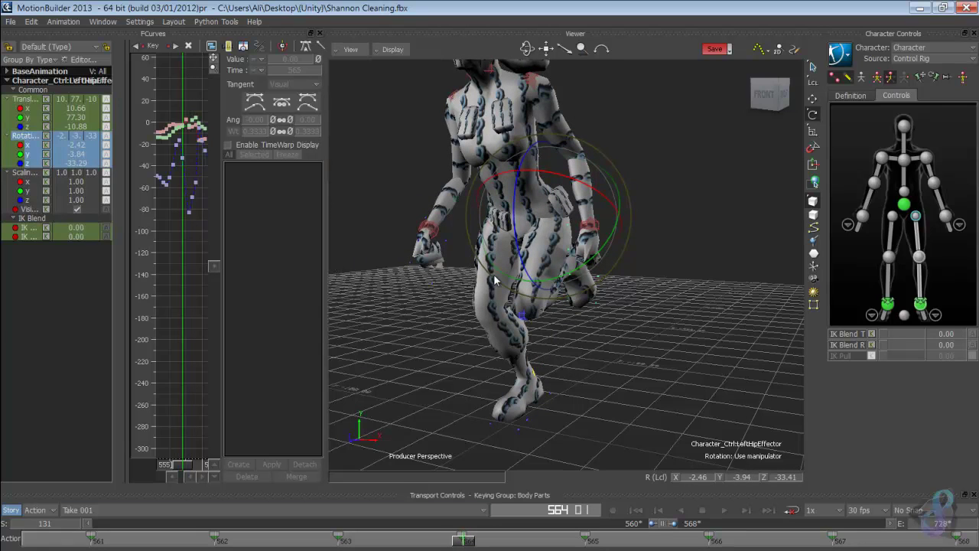
# Enlarge the curve graph around frame 565 and delete the left hip effector's X rotation key there
pyautogui.moveTo(326, 270); pyautogui.dragTo(483, 277)
pyautogui.moveTo(597, 283); pyautogui.dragTo(707, 291)
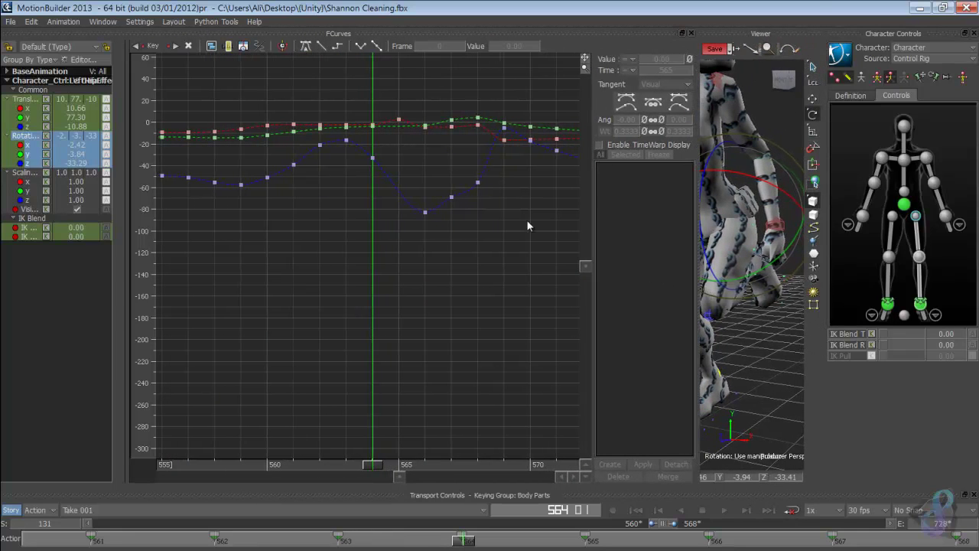
pyautogui.keyDown('shift'); pyautogui.moveTo(453, 200); pyautogui.dragTo(428, 256); pyautogui.keyUp('shift')
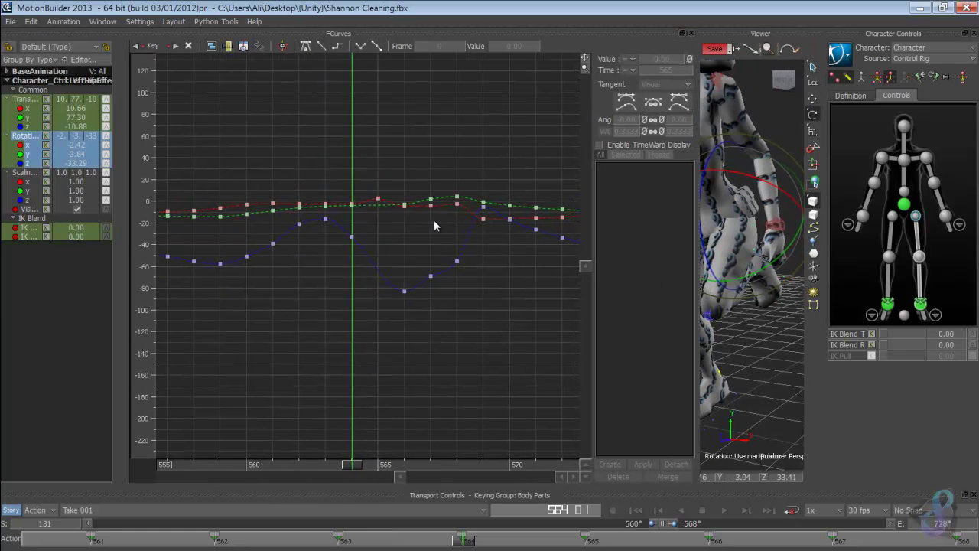
pyautogui.keyDown('ctrl'); pyautogui.moveTo(436, 223); pyautogui.dragTo(504, 370); pyautogui.keyUp('ctrl')
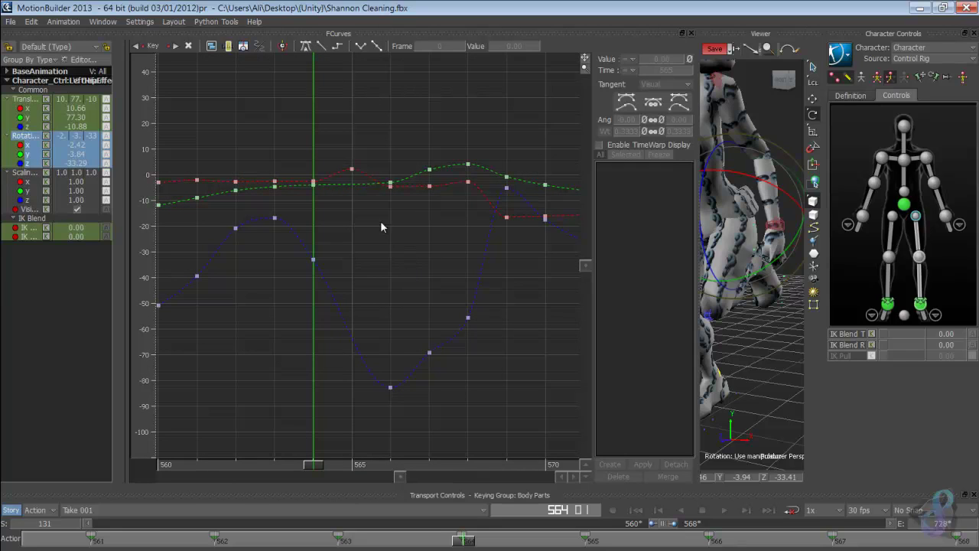
pyautogui.moveTo(342, 143); pyautogui.dragTo(367, 174)
pyautogui.press('Delete')
# Scrub back and forth around frames 563 to 565 and check the left leg's motion
pyautogui.moveTo(313, 466)
pyautogui.mouseDown()
pyautogui.moveTo(273, 464)
pyautogui.moveTo(415, 468)
pyautogui.moveTo(308, 456)
pyautogui.mouseUp()
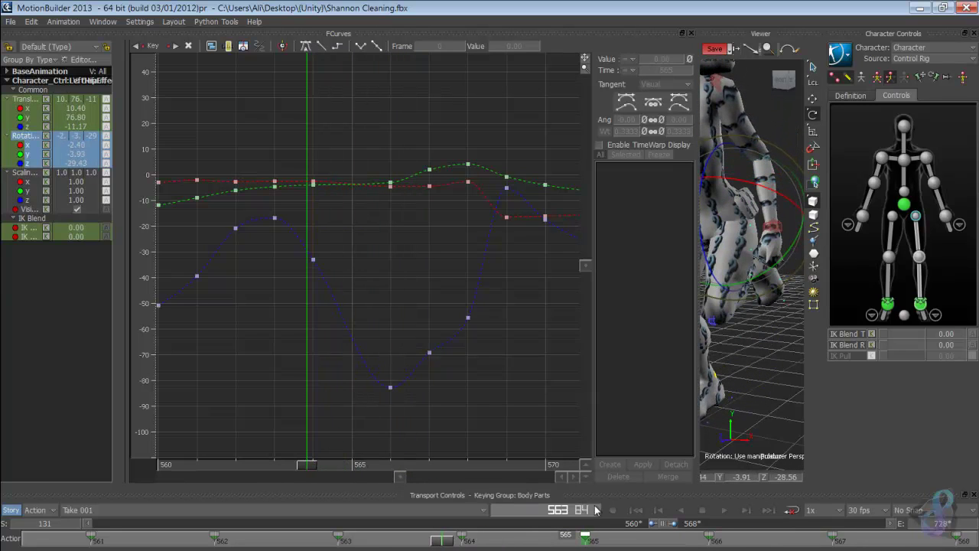
pyautogui.moveTo(310, 470); pyautogui.dragTo(526, 427)
pyautogui.moveTo(430, 422); pyautogui.dragTo(360, 413)
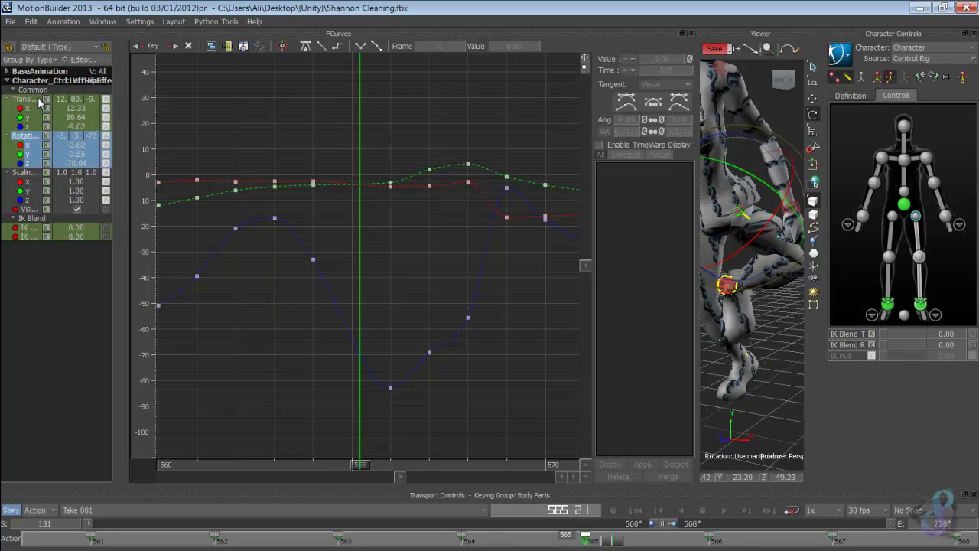
# Examine the left hip effector's translation curves across frames 510 to 630, then go back to frame 560
pyautogui.click(28, 99)
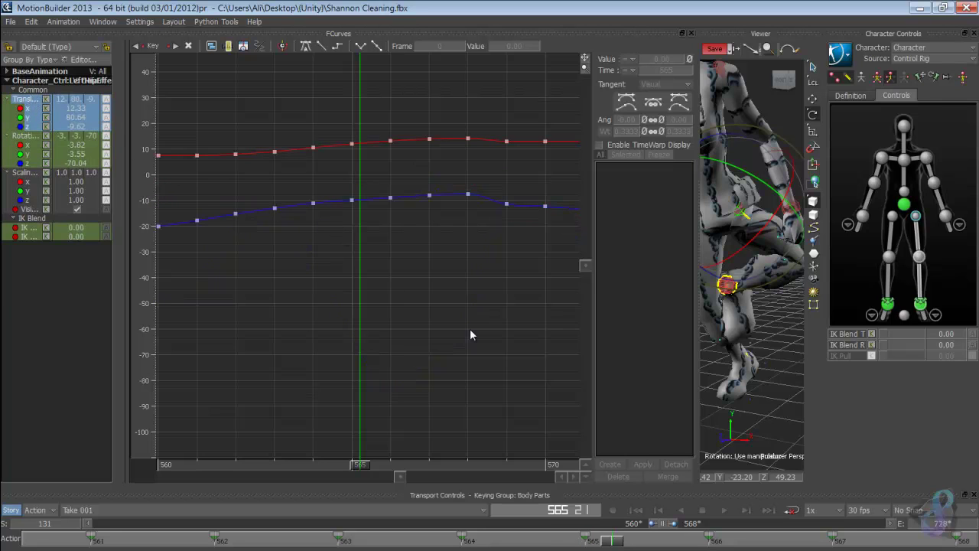
pyautogui.keyDown('ctrl'); pyautogui.moveTo(469, 328); pyautogui.dragTo(438, 163); pyautogui.keyUp('ctrl')
pyautogui.keyDown('ctrl'); pyautogui.moveTo(434, 293); pyautogui.dragTo(341, 287); pyautogui.keyUp('ctrl')
pyautogui.keyDown('shift'); pyautogui.moveTo(468, 307); pyautogui.dragTo(312, 329); pyautogui.keyUp('shift')
pyautogui.keyDown('ctrl'); pyautogui.moveTo(434, 326); pyautogui.dragTo(347, 215); pyautogui.keyUp('ctrl')
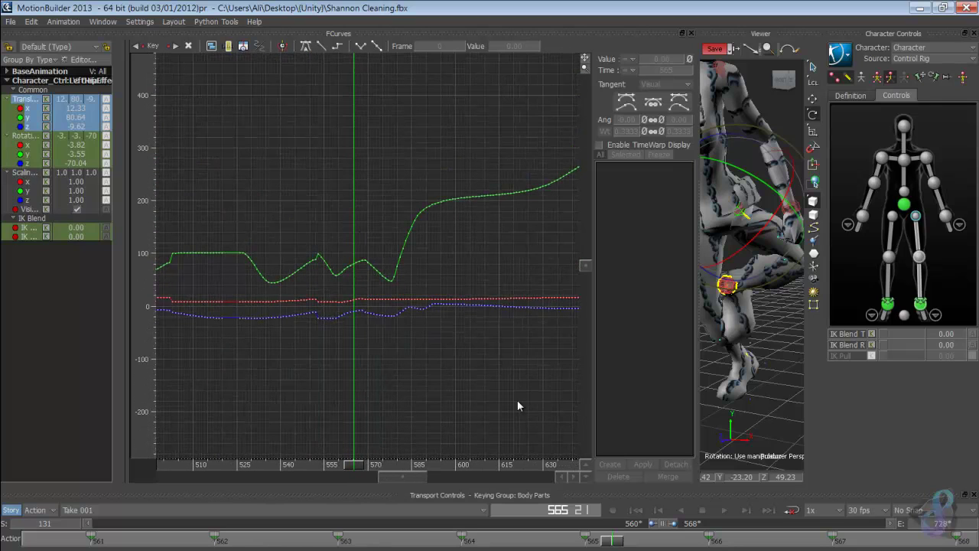
pyautogui.click(641, 511)
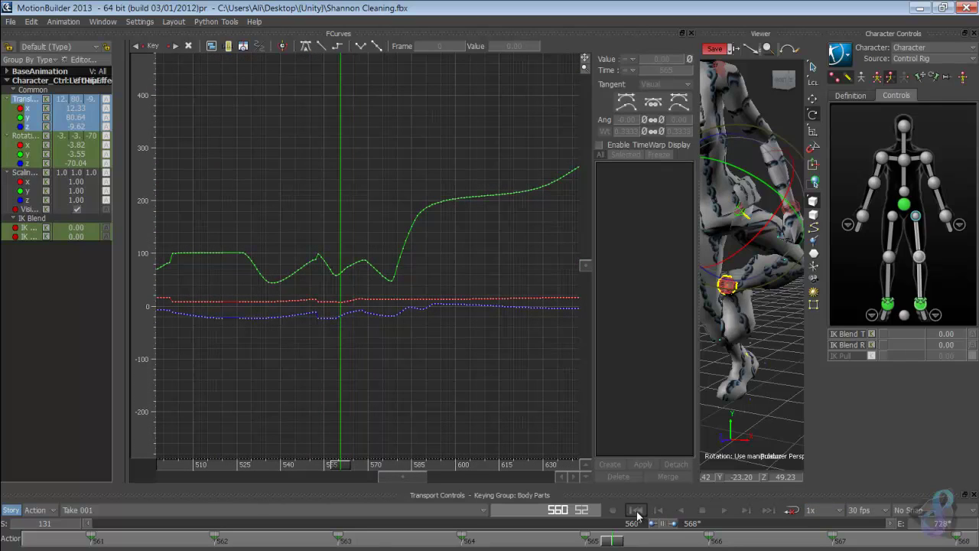
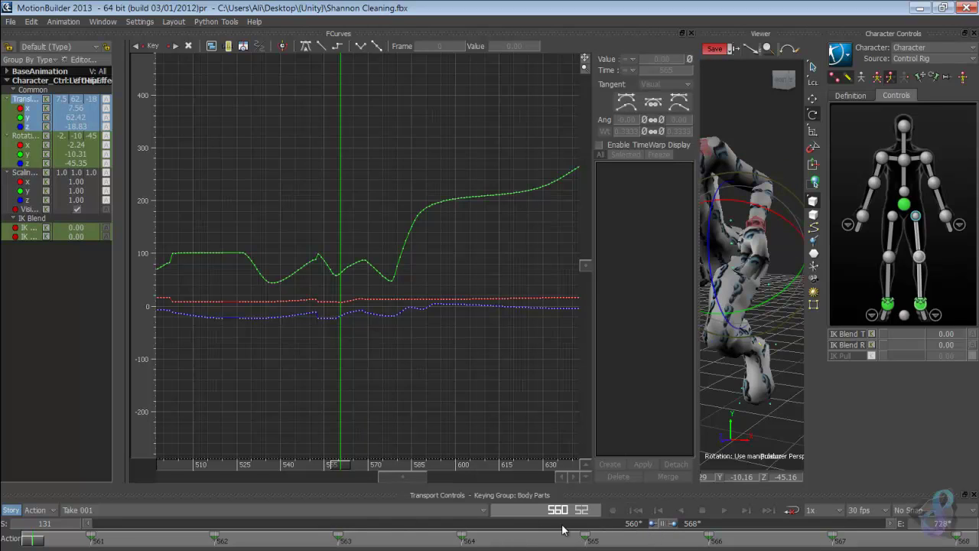
# Set the take's start frame to 0 and extend the visible timeline range to frames 0 through 728
pyautogui.moveTo(111, 525); pyautogui.dragTo(88, 526)
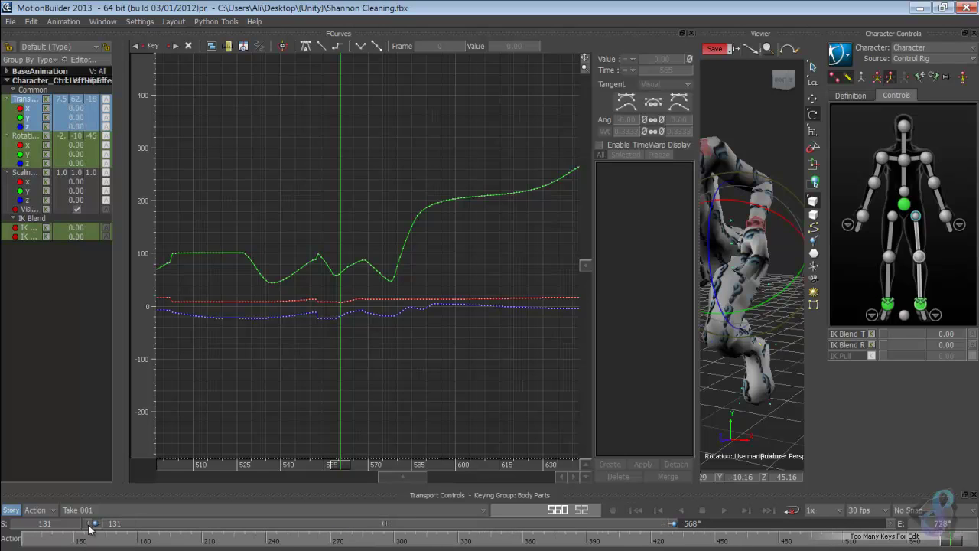
pyautogui.click(59, 523)
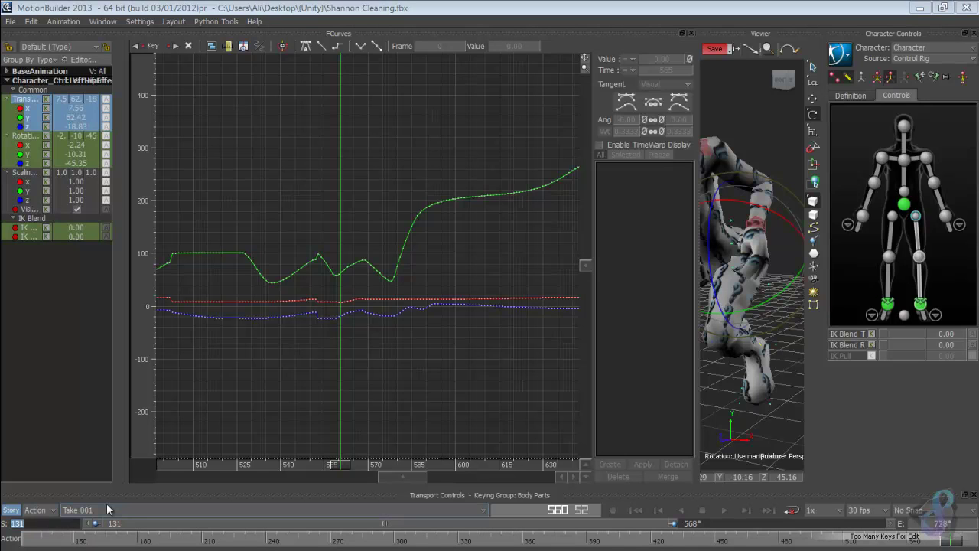
pyautogui.write('0')
pyautogui.press('Return')
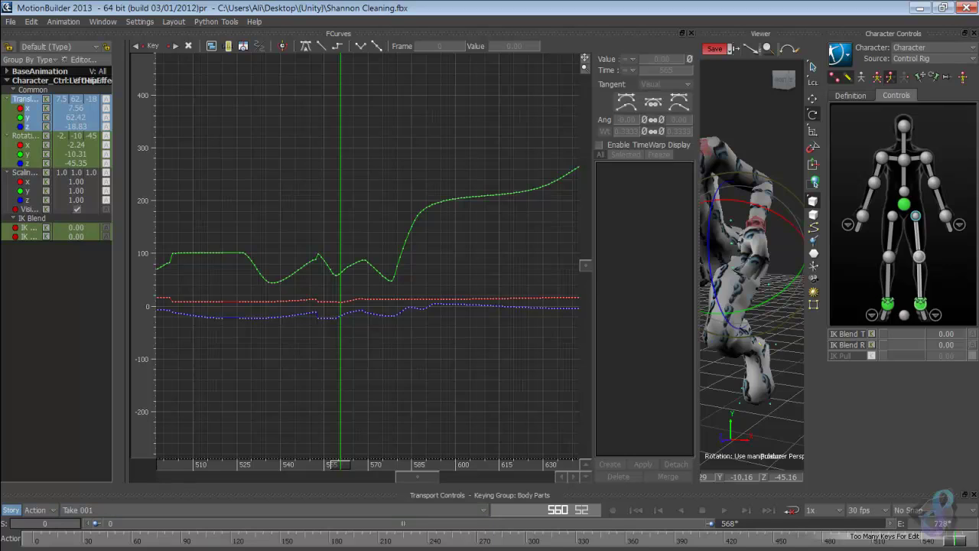
pyautogui.moveTo(800, 525); pyautogui.dragTo(884, 526)
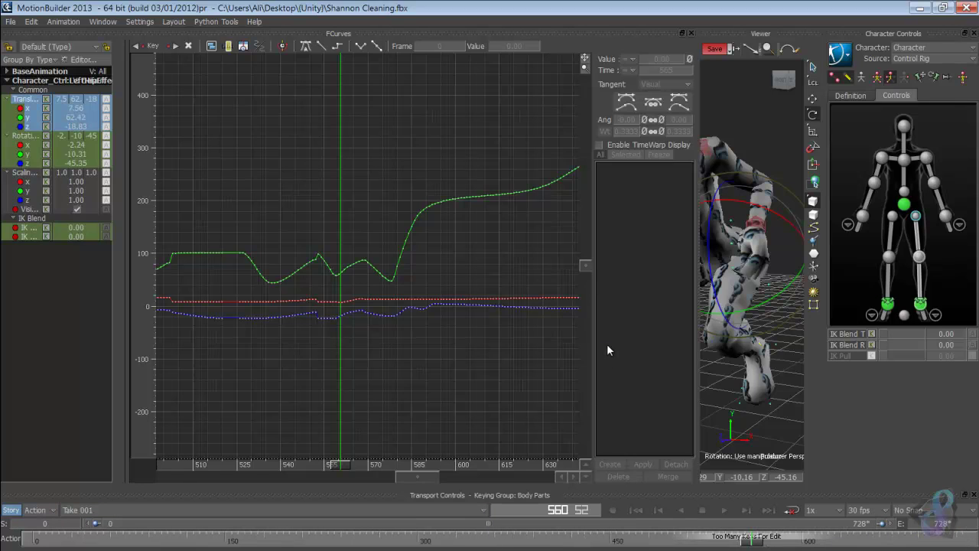
# Widen the Viewer and bake (plot) the character's control rig animation to the skeleton
pyautogui.moveTo(701, 327); pyautogui.dragTo(340, 319)
pyautogui.keyDown('ctrl'); pyautogui.moveTo(754, 343); pyautogui.dragTo(494, 333); pyautogui.keyUp('ctrl')
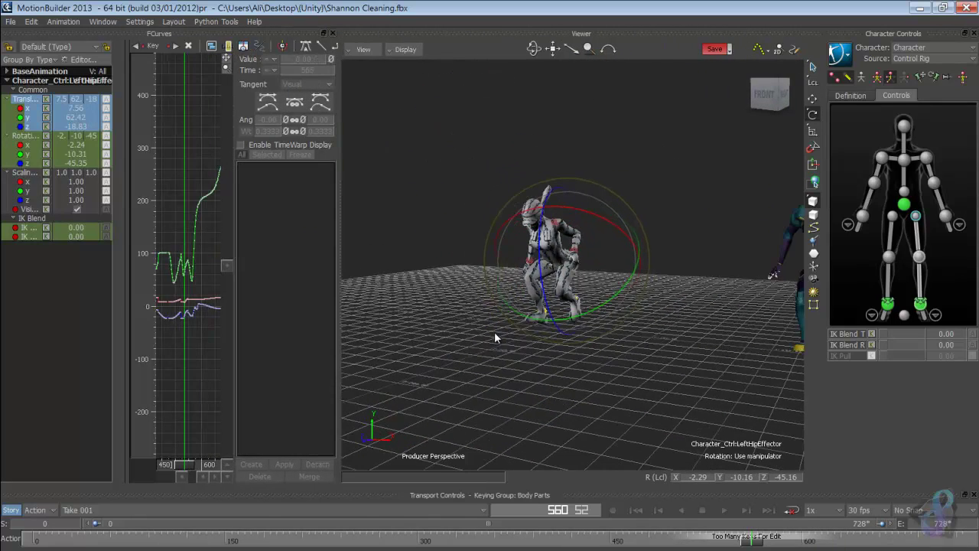
pyautogui.keyDown('ctrl'); pyautogui.keyDown('shift'); pyautogui.moveTo(544, 357); pyautogui.dragTo(617, 260); pyautogui.keyUp('shift'); pyautogui.keyUp('ctrl')
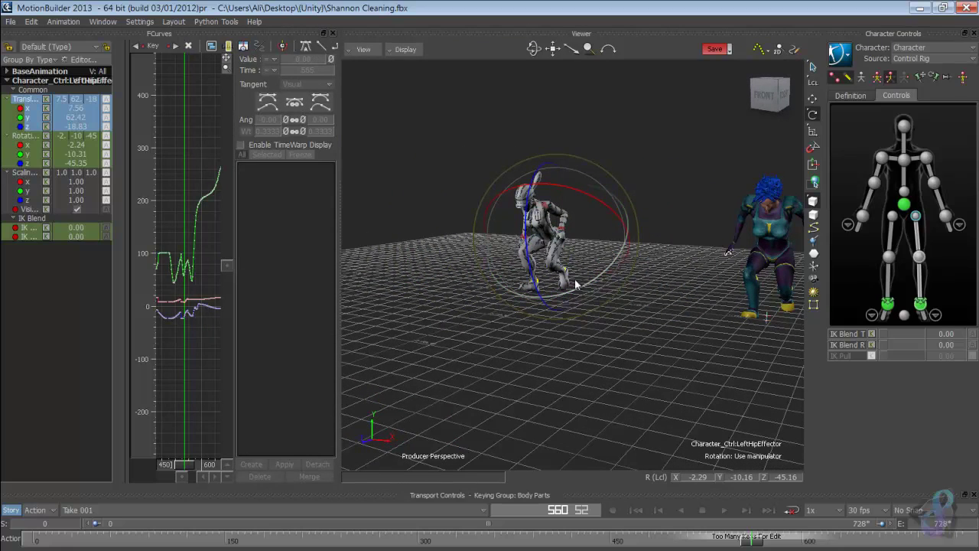
pyautogui.click(844, 57)
pyautogui.moveTo(861, 123)
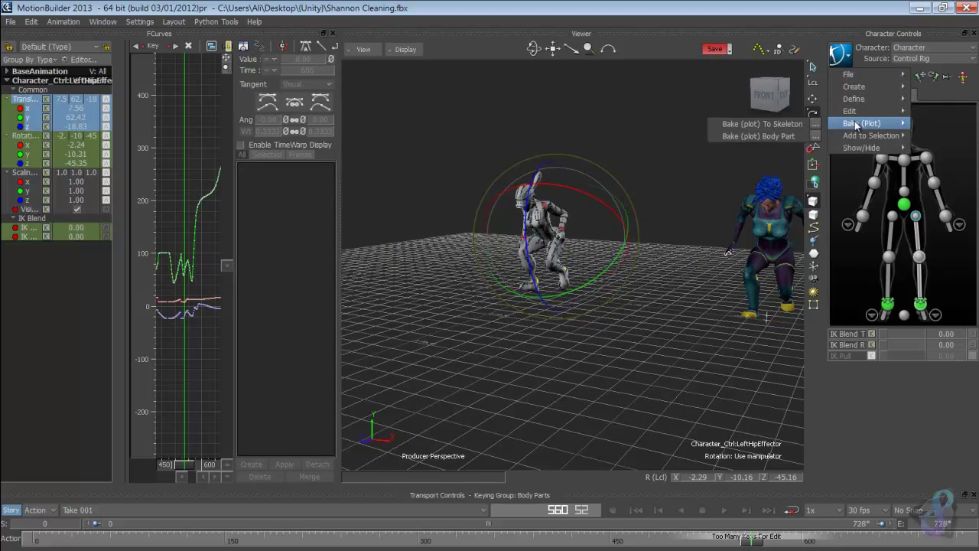
pyautogui.click(770, 124)
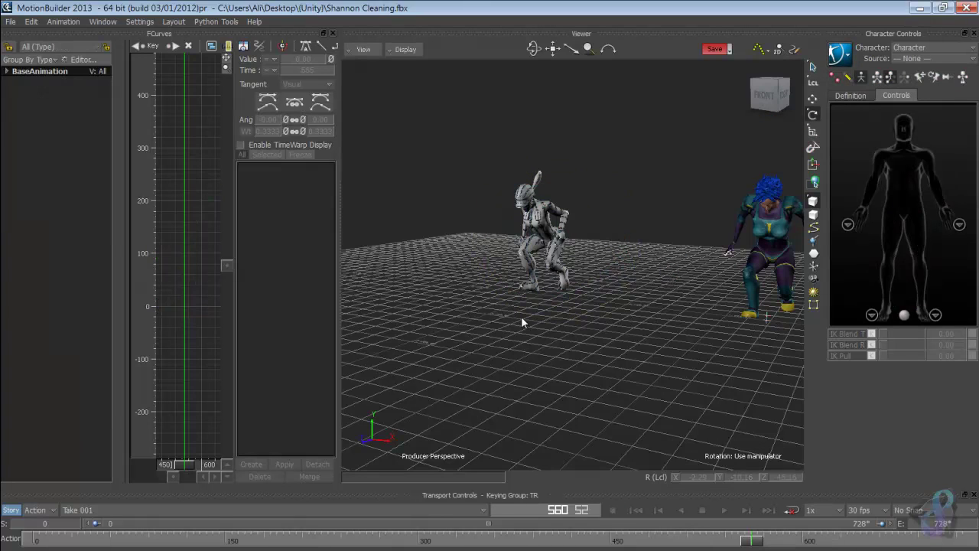
# Scrub through the take up to frame 563 and check the baked motion of the legs up close
pyautogui.keyDown('ctrl'); pyautogui.keyDown('shift'); pyautogui.moveTo(520, 315); pyautogui.dragTo(585, 463); pyautogui.keyUp('shift'); pyautogui.keyUp('ctrl')
pyautogui.moveTo(747, 544); pyautogui.dragTo(187, 548)
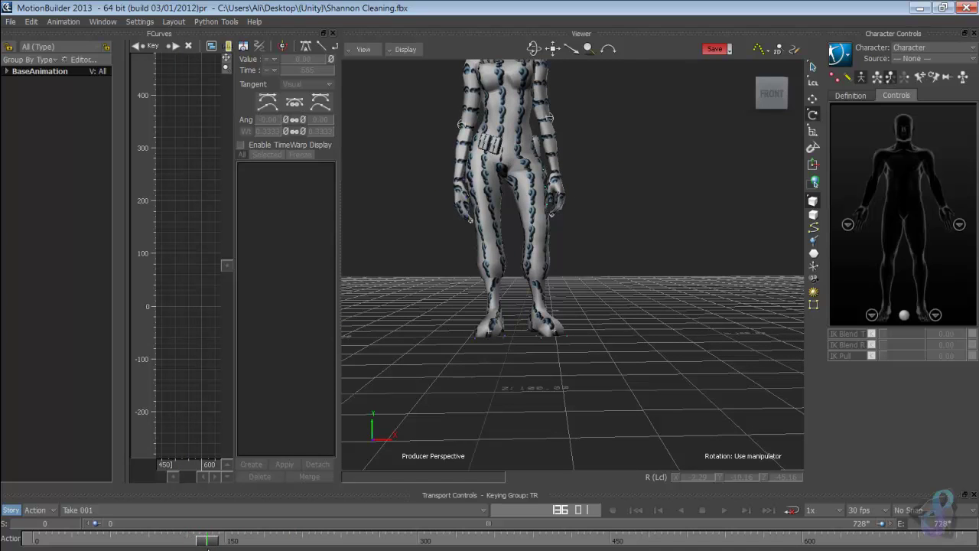
pyautogui.moveTo(191, 541); pyautogui.dragTo(753, 539)
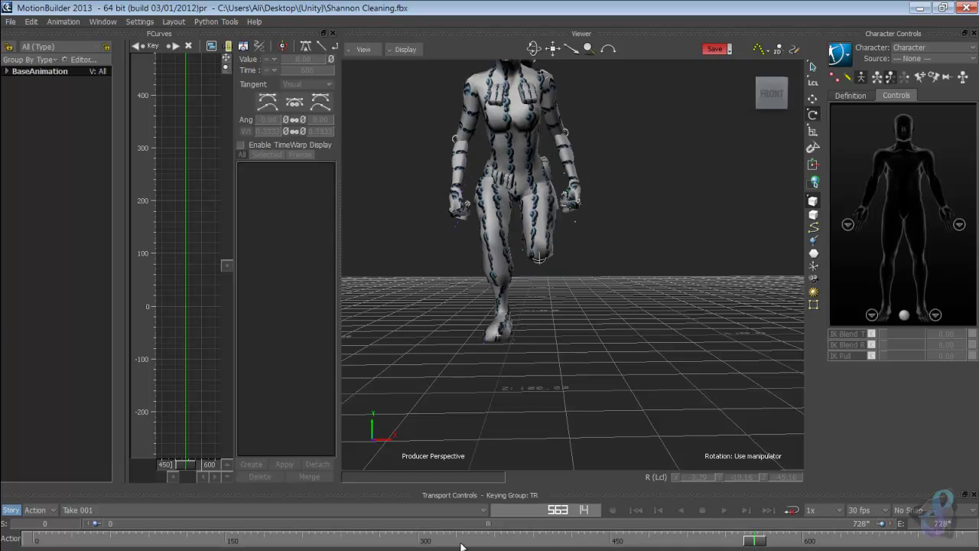
# Narrow the timeline to frames 559 to 568, switch the Viewer to X-Ray display and select the left hip bone
pyautogui.moveTo(97, 525); pyautogui.dragTo(689, 540)
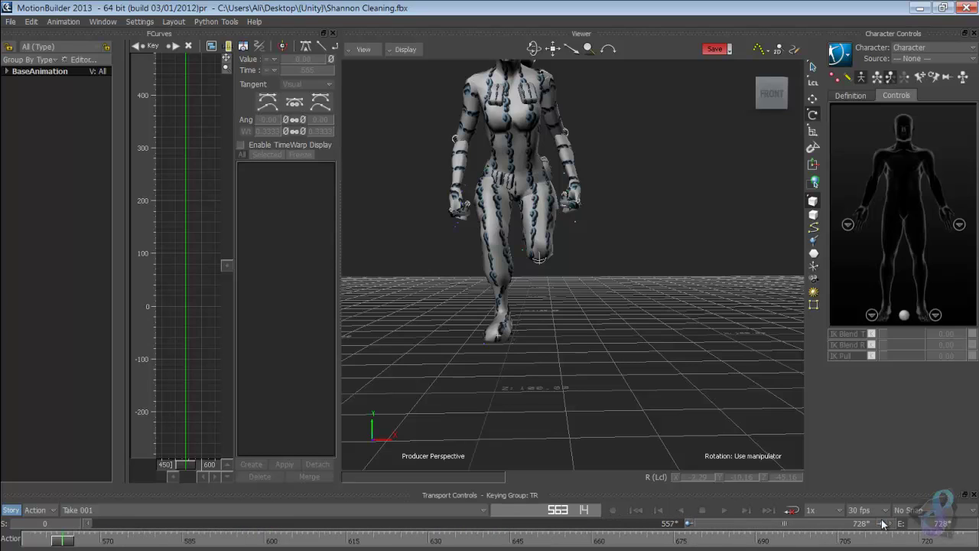
pyautogui.moveTo(883, 530); pyautogui.dragTo(692, 527)
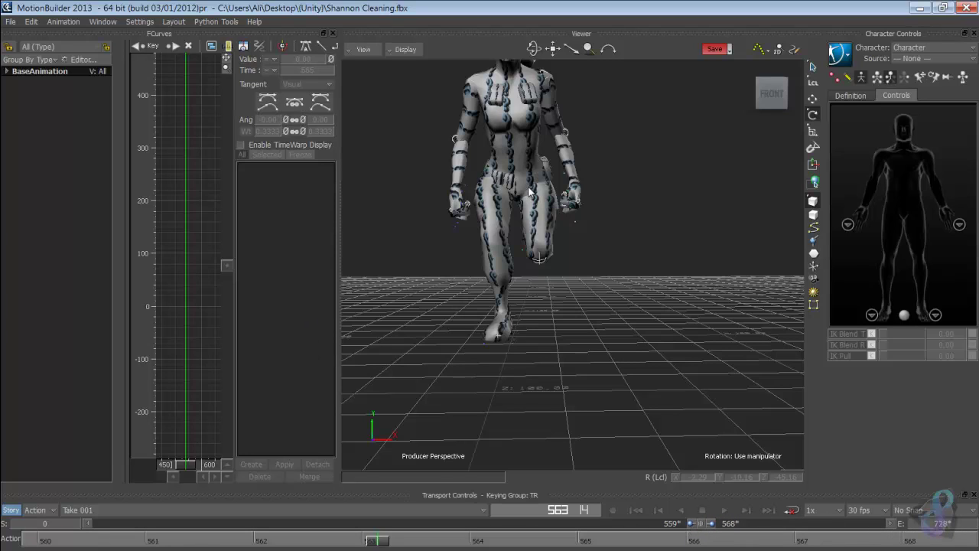
pyautogui.click(405, 48)
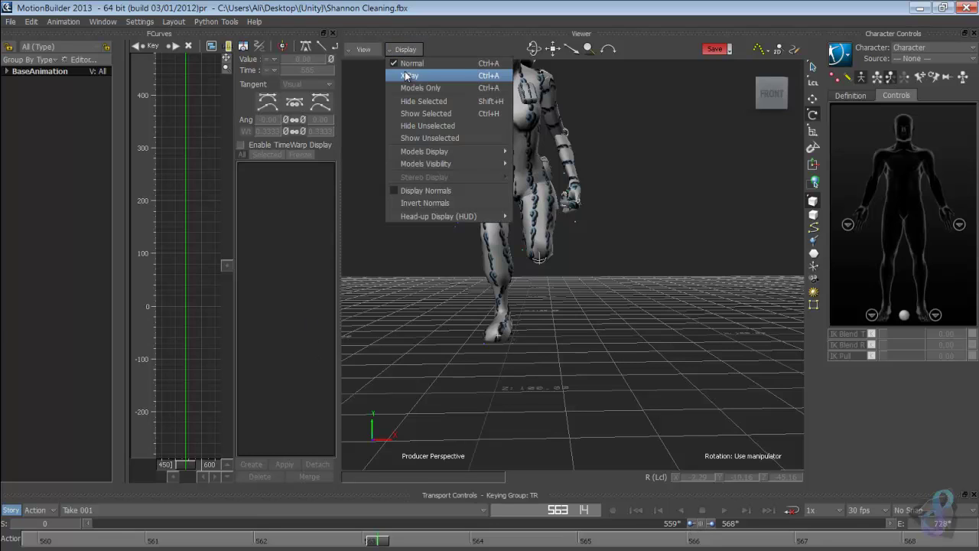
pyautogui.click(409, 70)
pyautogui.click(537, 205)
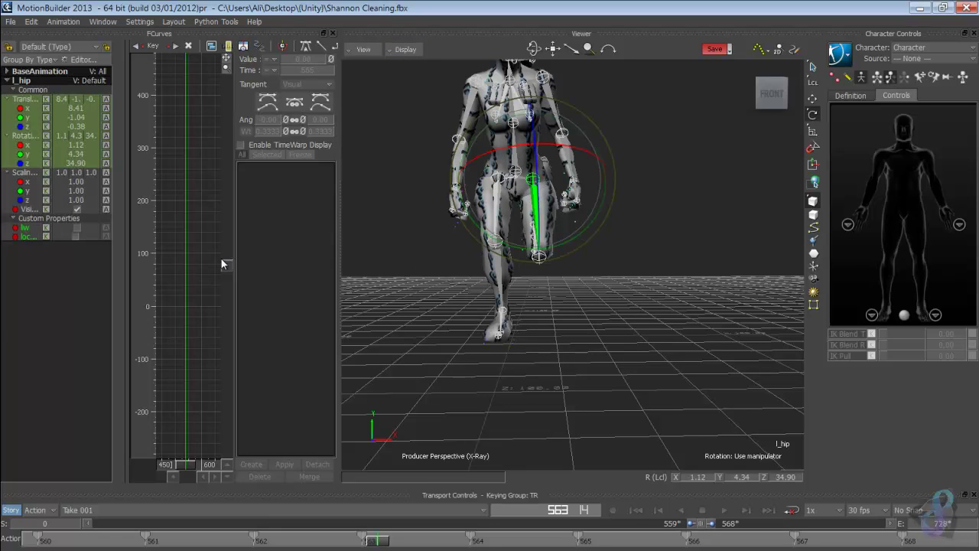
# Show the left hip bone's rotation curves in an enlarged graph and delete the spiking Y rotation key at frame 565
pyautogui.moveTo(337, 277); pyautogui.dragTo(545, 280)
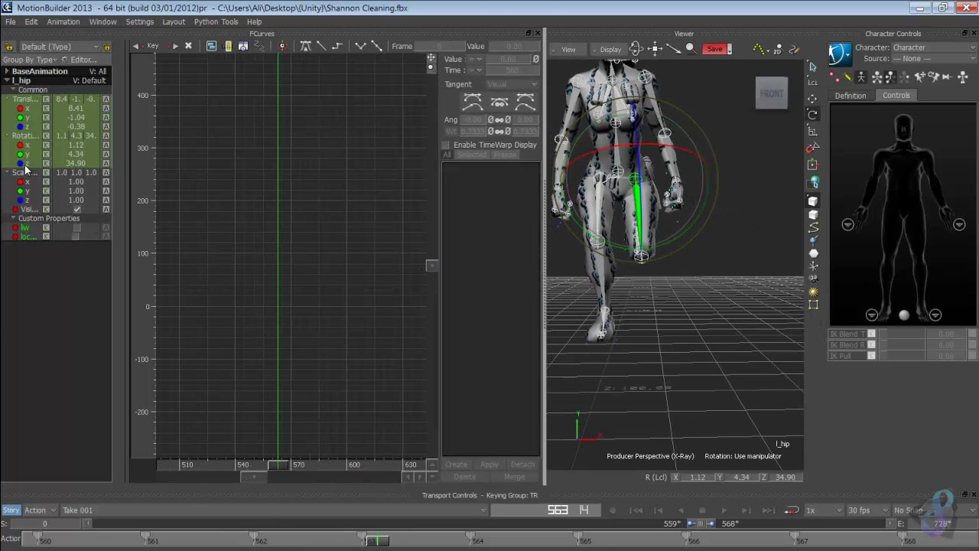
pyautogui.click(27, 136)
pyautogui.keyDown('ctrl'); pyautogui.moveTo(301, 258); pyautogui.dragTo(417, 440); pyautogui.keyUp('ctrl')
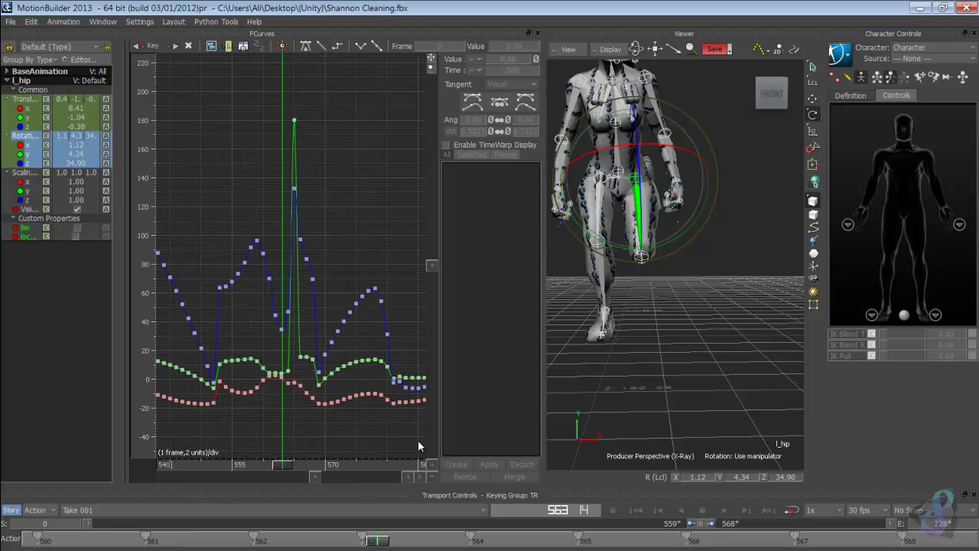
pyautogui.click(295, 121)
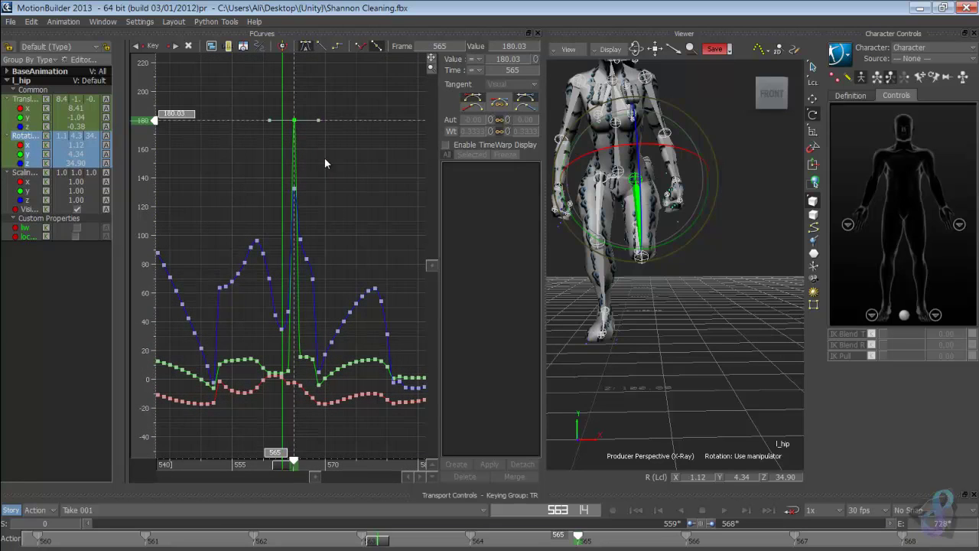
pyautogui.press('Delete')
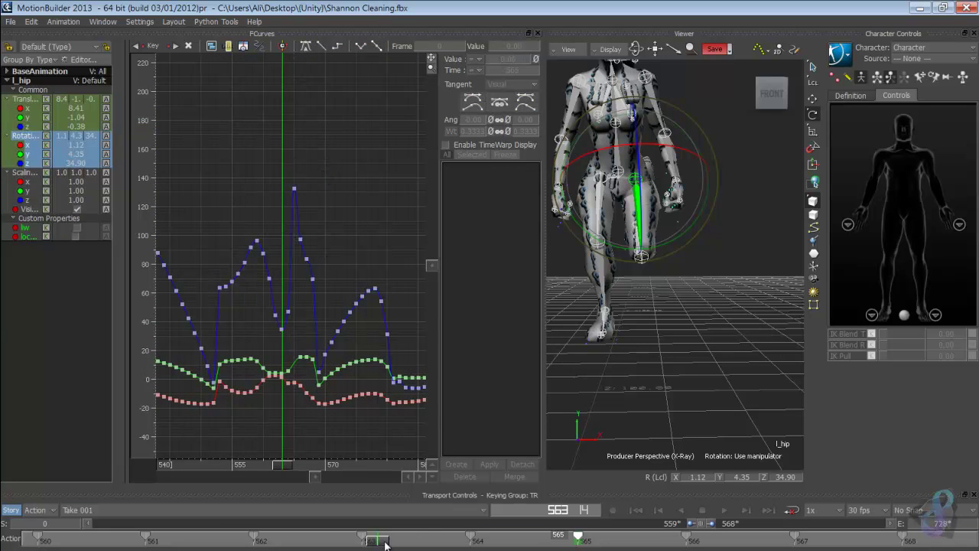
# Scrub to frame 564 and inspect the left knee bone's Y rotation curve
pyautogui.moveTo(373, 542); pyautogui.dragTo(531, 539)
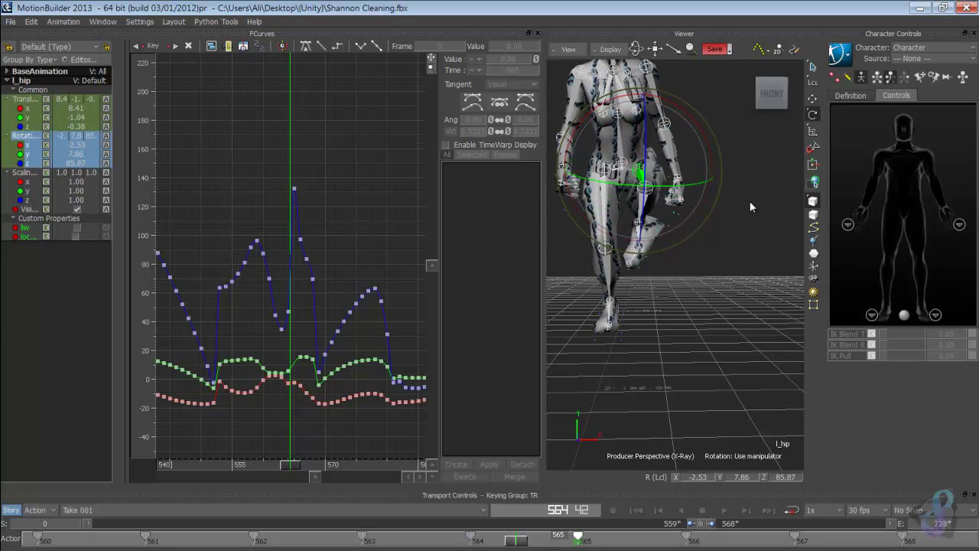
pyautogui.click(704, 283)
pyautogui.click(642, 208)
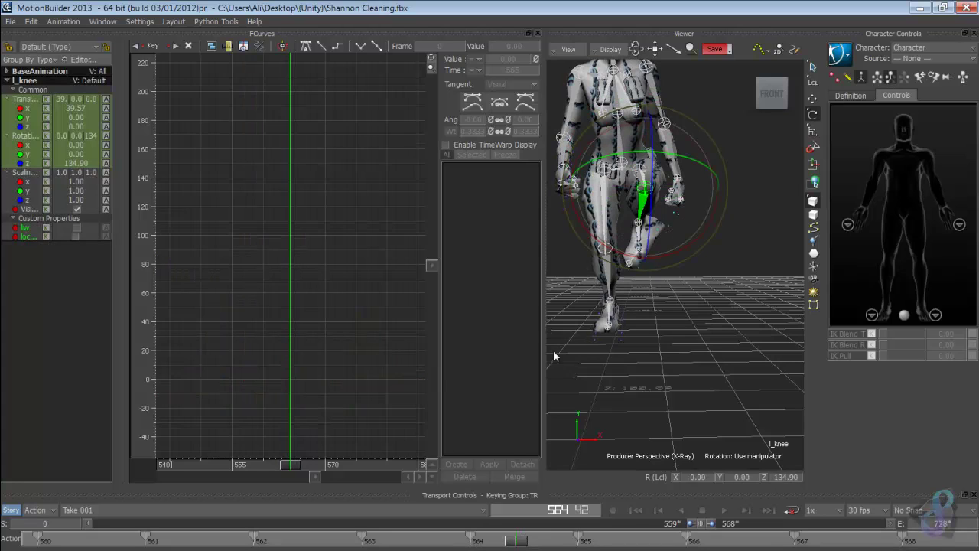
pyautogui.click(29, 153)
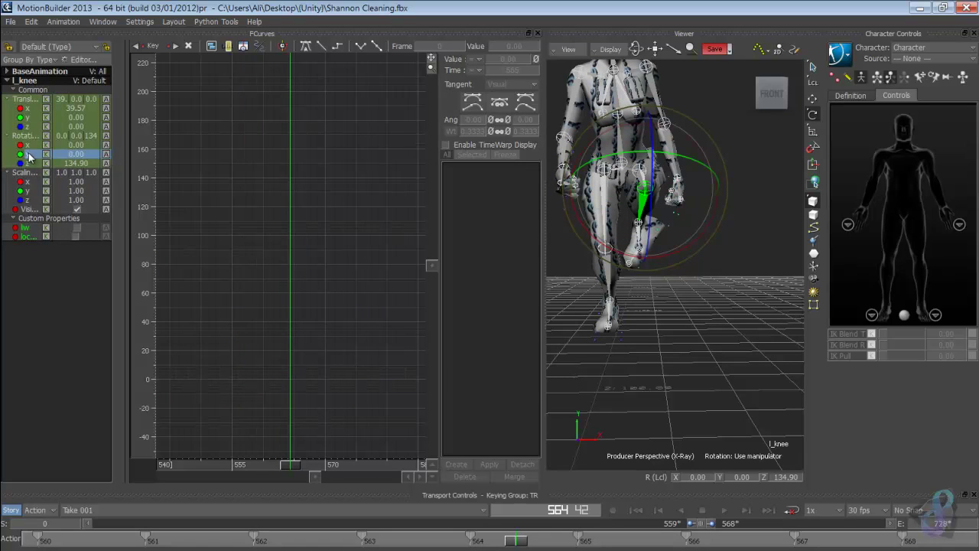
pyautogui.click(702, 300)
# Check the left ankle bone's Y and X rotation curves and delete the spiking X rotation key at frame 565
pyautogui.click(637, 248)
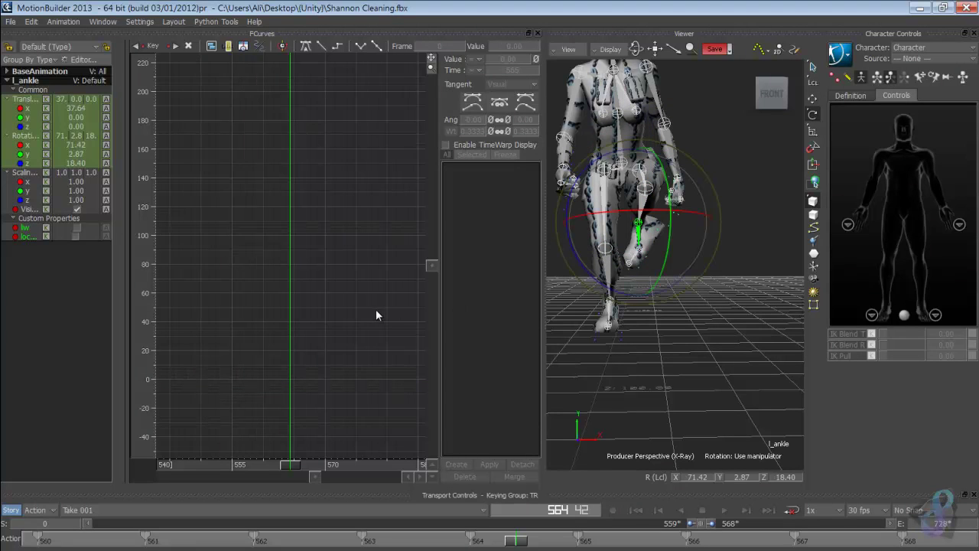
pyautogui.click(26, 155)
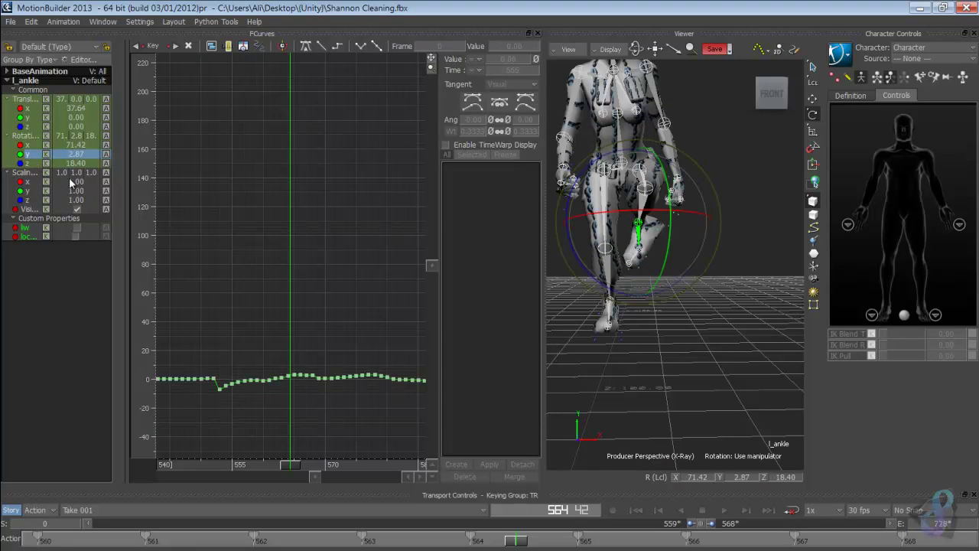
pyautogui.click(29, 146)
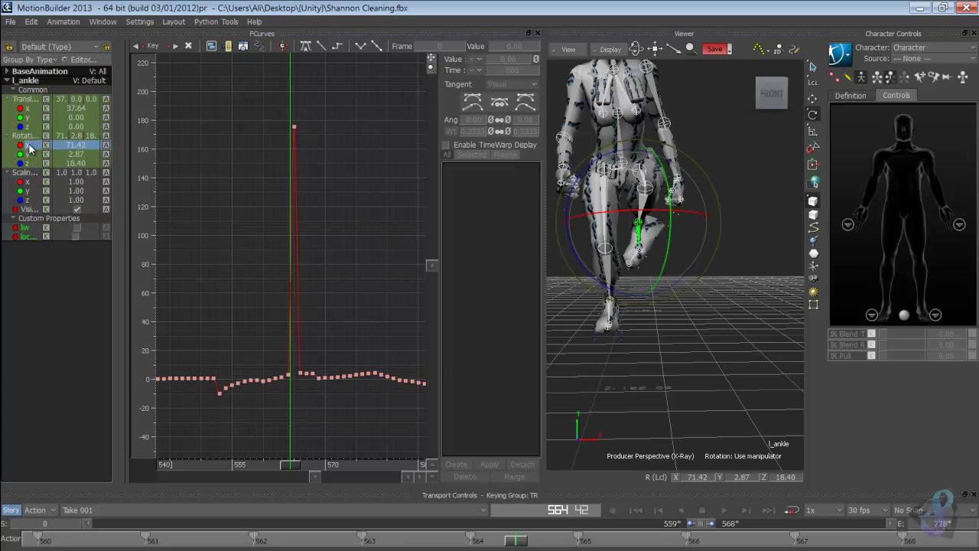
pyautogui.moveTo(254, 79); pyautogui.dragTo(344, 187)
pyautogui.press('Delete')
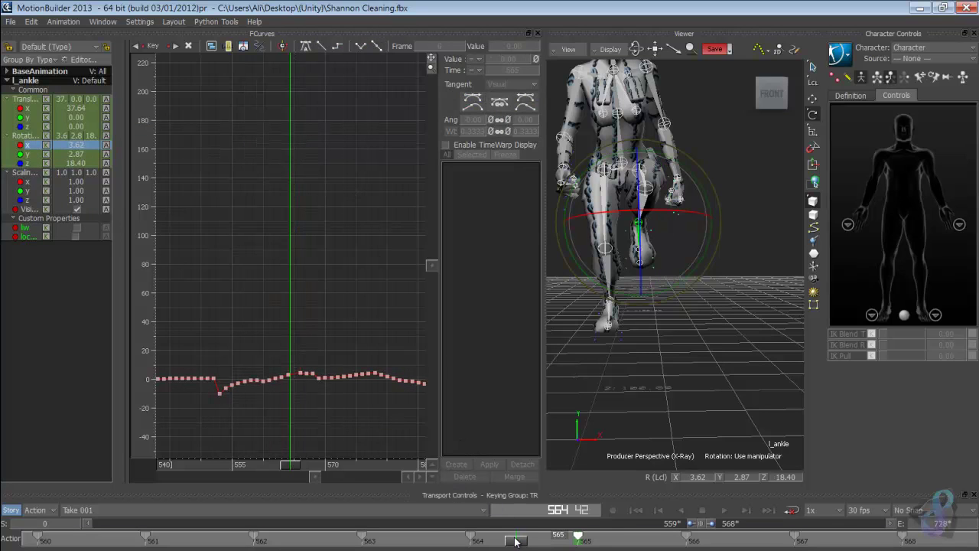
# Scrub across frame 565 to check the left foot, return to frame 559 and show the full timeline range of 0 to 728
pyautogui.moveTo(516, 540); pyautogui.dragTo(719, 525)
pyautogui.click(635, 510)
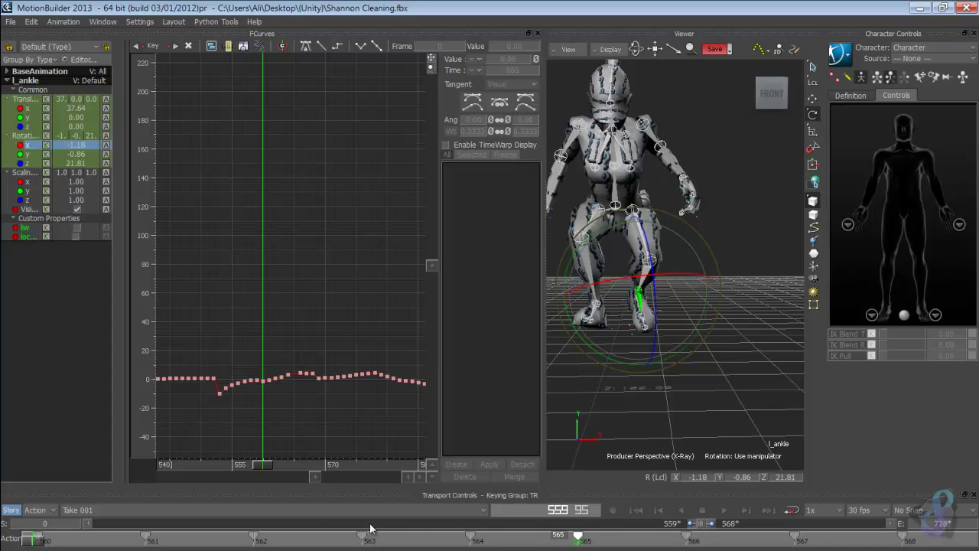
pyautogui.moveTo(112, 527); pyautogui.dragTo(95, 526)
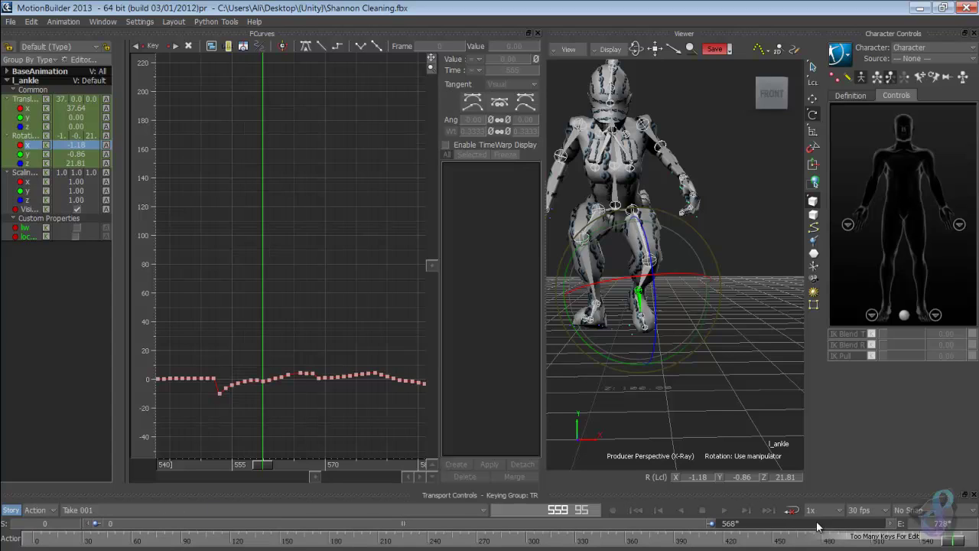
pyautogui.moveTo(816, 523); pyautogui.dragTo(885, 523)
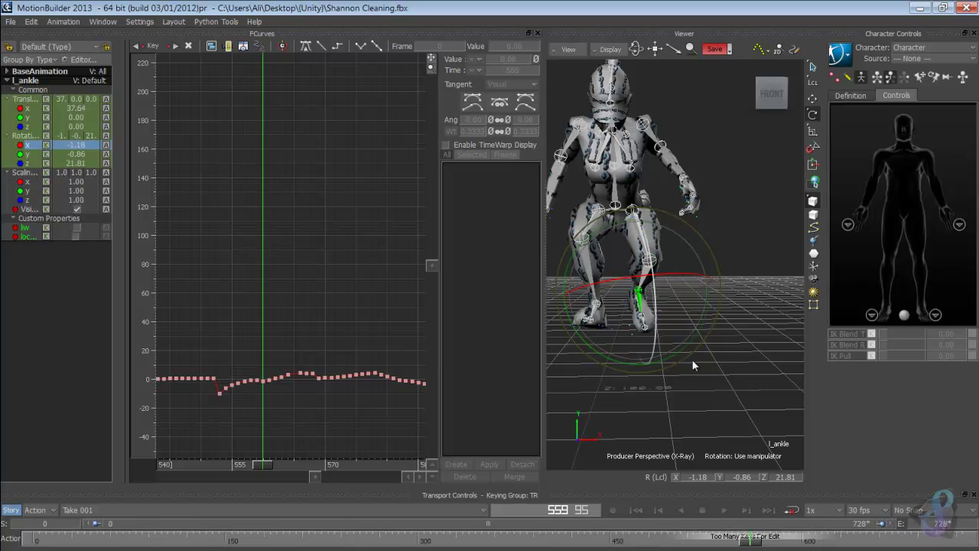
# Frame the textured character in the Viewer and switch the display mode back to Normal
pyautogui.keyDown('ctrl'); pyautogui.moveTo(692, 360); pyautogui.dragTo(529, 334); pyautogui.keyUp('ctrl')
pyautogui.moveTo(659, 329)
pyautogui.keyDown('shift'); pyautogui.mouseDown()
pyautogui.moveTo(608, 331)
pyautogui.moveTo(671, 332)
pyautogui.moveTo(657, 312)
pyautogui.mouseUp(); pyautogui.keyUp('shift')
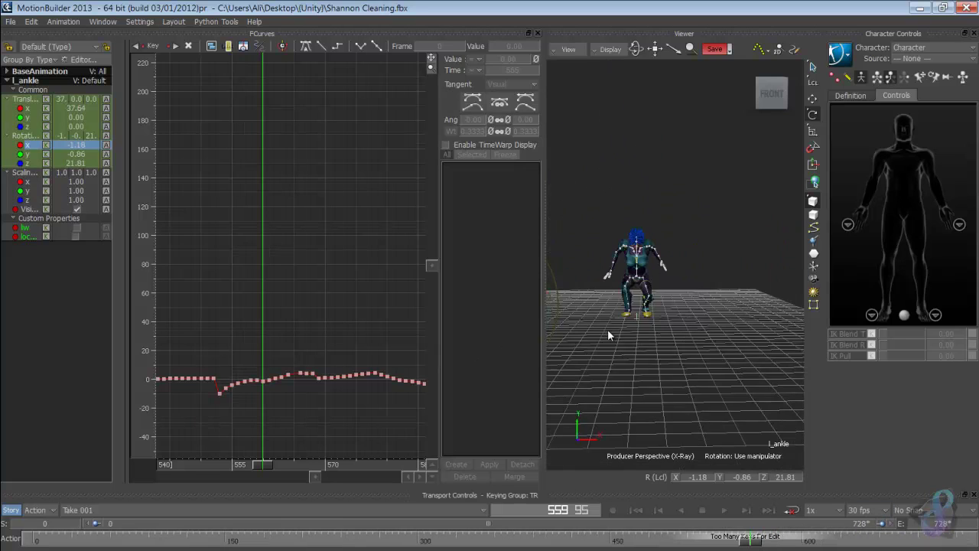
pyautogui.click(609, 49)
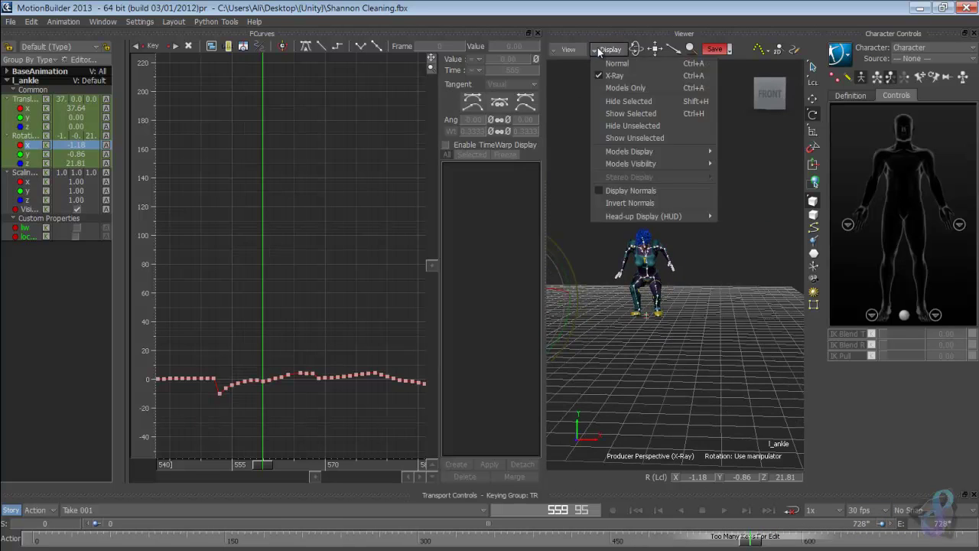
pyautogui.click(612, 65)
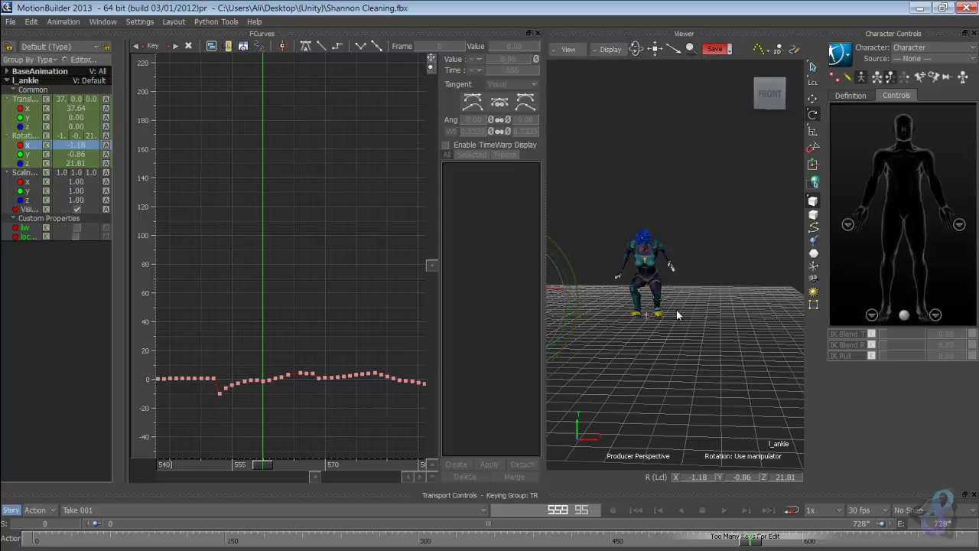
pyautogui.keyDown('shift'); pyautogui.moveTo(705, 312); pyautogui.dragTo(687, 332); pyautogui.keyUp('shift')
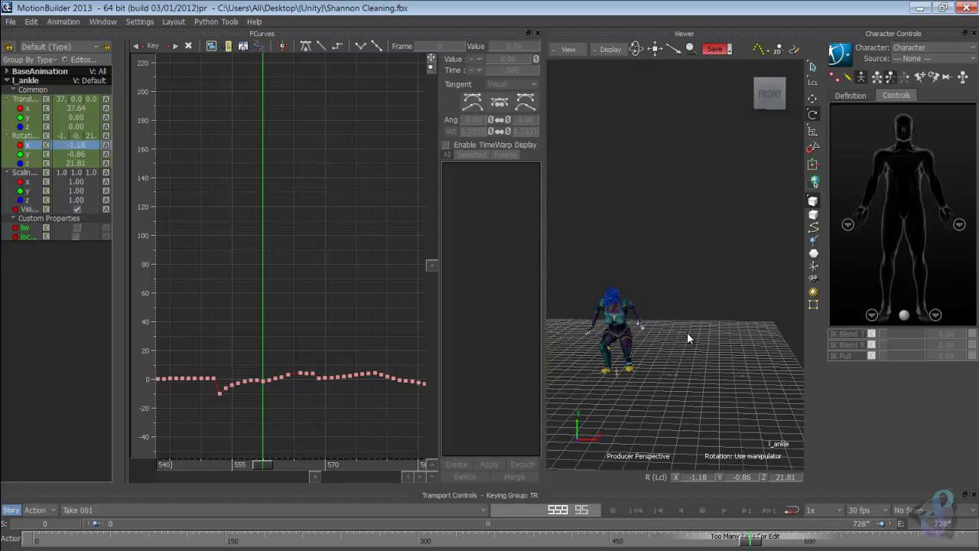
# Play back the take from the beginning on the textured character, stop it and rewind to frame 0
pyautogui.click(636, 510)
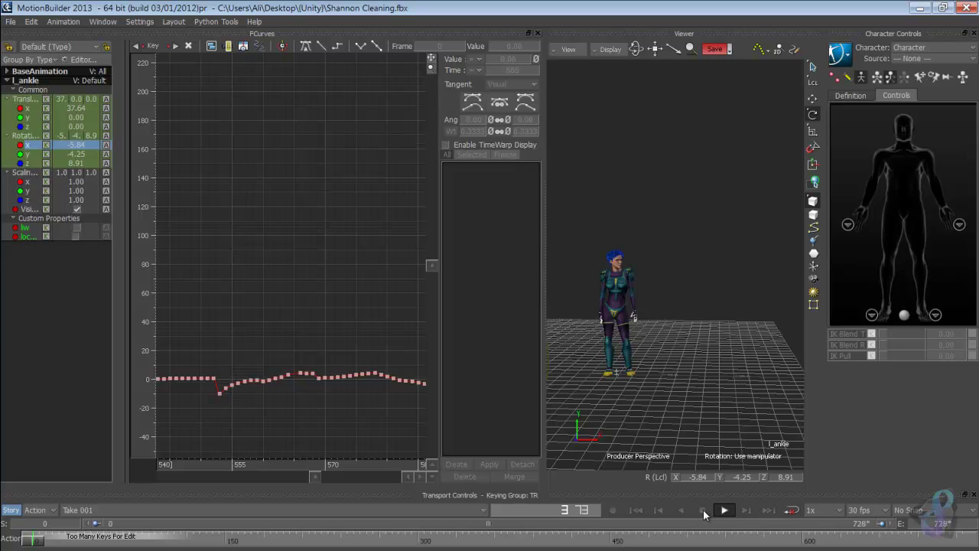
pyautogui.click(703, 510)
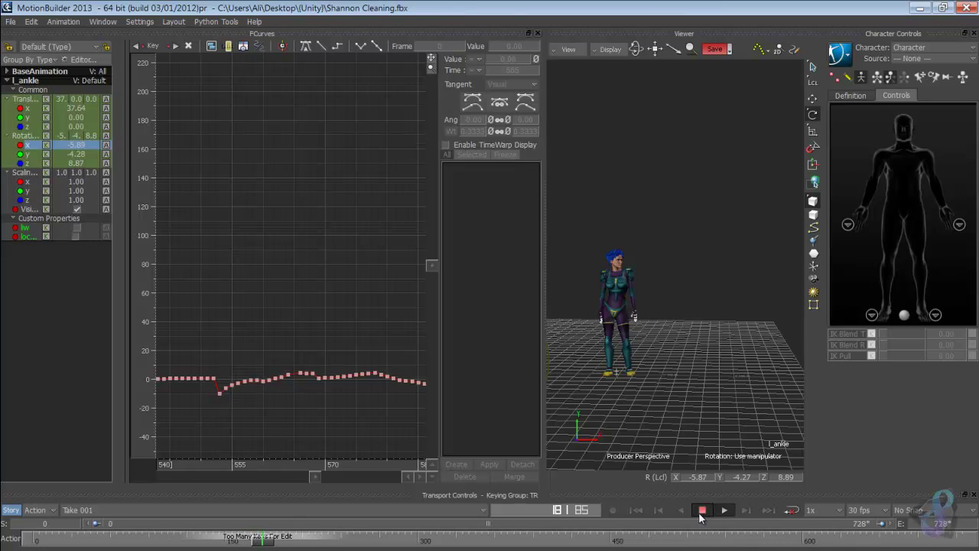
pyautogui.click(702, 511)
pyautogui.click(723, 511)
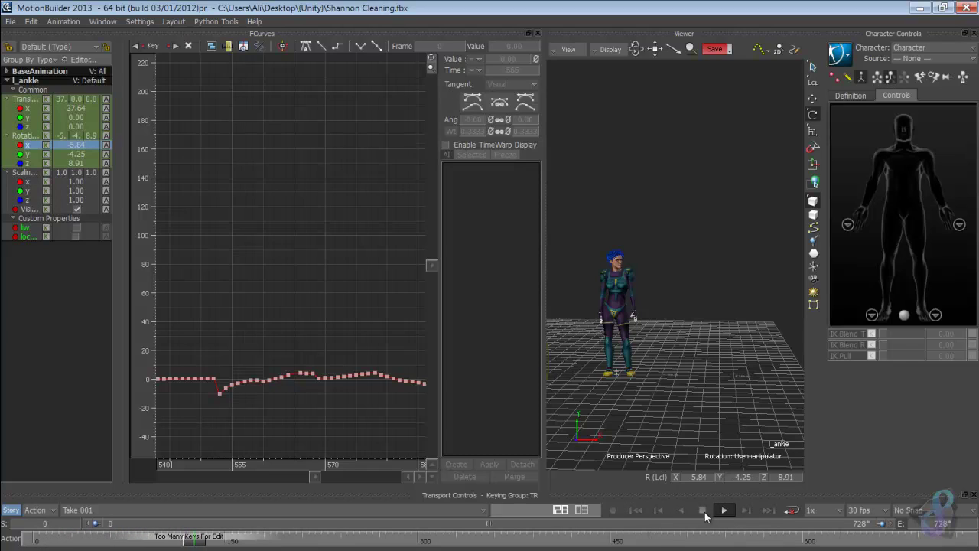
pyautogui.click(635, 510)
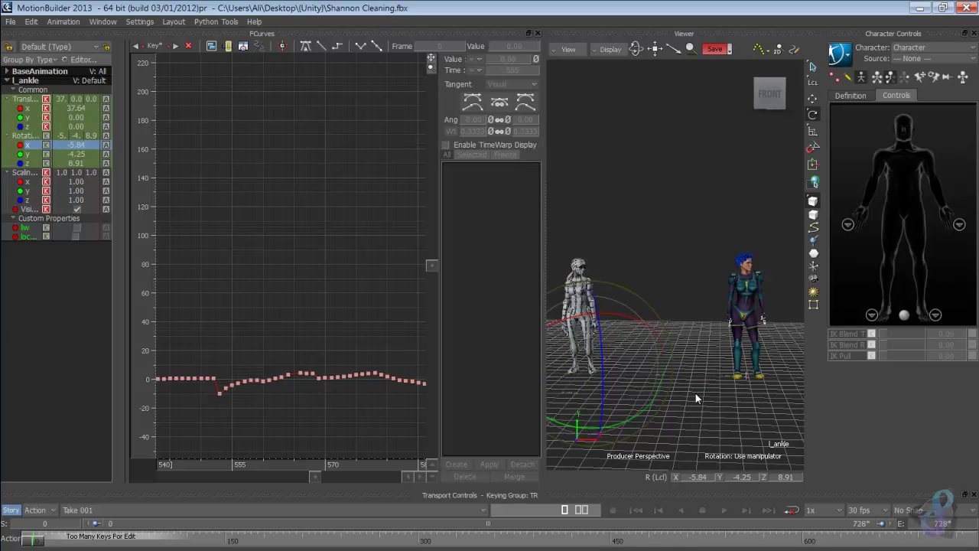
# Bake (plot) Character's animation to the control rig and deselect the left ankle bone
pyautogui.click(839, 53)
pyautogui.moveTo(847, 101)
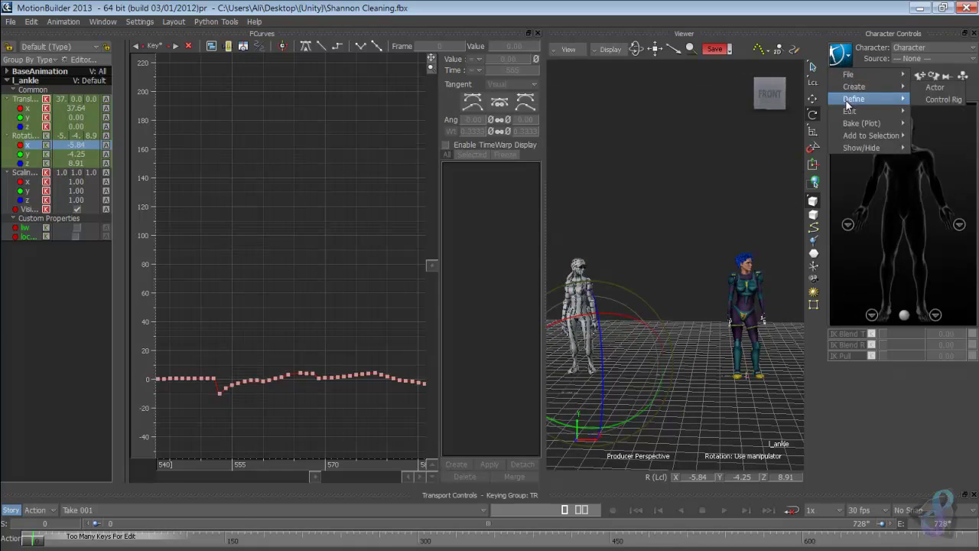
pyautogui.click(773, 136)
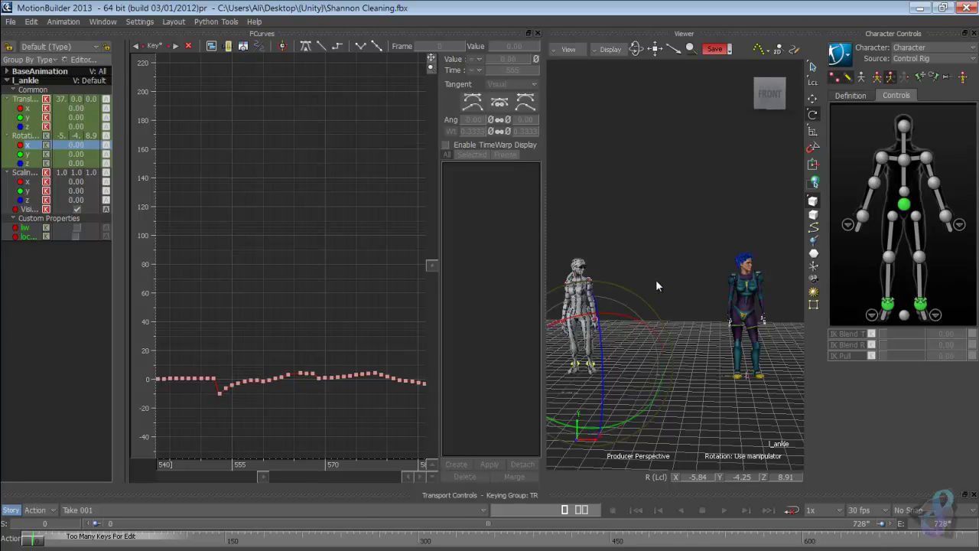
pyautogui.click(655, 279)
pyautogui.moveTo(705, 452)
pyautogui.keyDown('ctrl'); pyautogui.keyDown('shift'); pyautogui.mouseDown()
pyautogui.moveTo(696, 420)
pyautogui.moveTo(700, 434)
pyautogui.mouseUp(); pyautogui.keyUp('shift'); pyautogui.keyUp('ctrl')
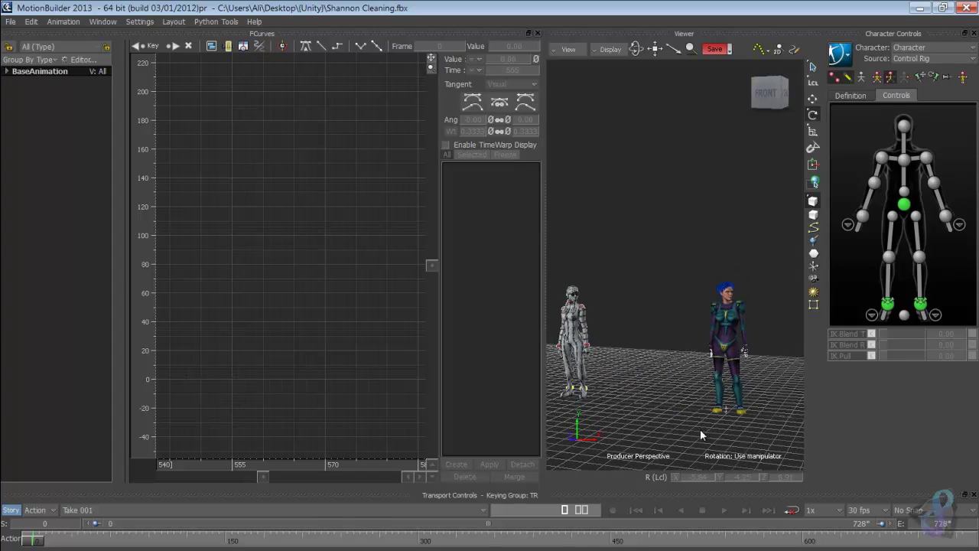
# Play back the start of the take on the control rig, stop it and rewind to frame 0
pyautogui.click(724, 510)
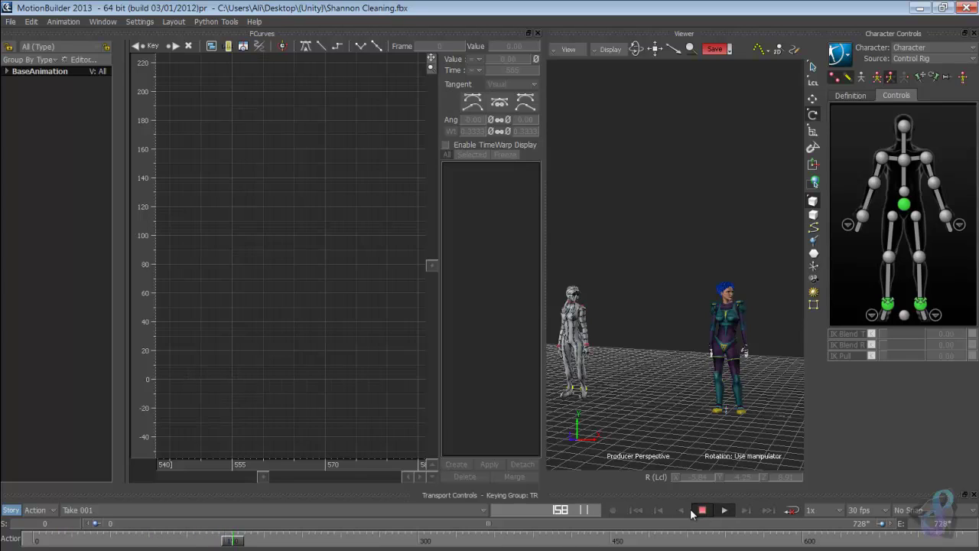
pyautogui.click(699, 510)
pyautogui.click(635, 510)
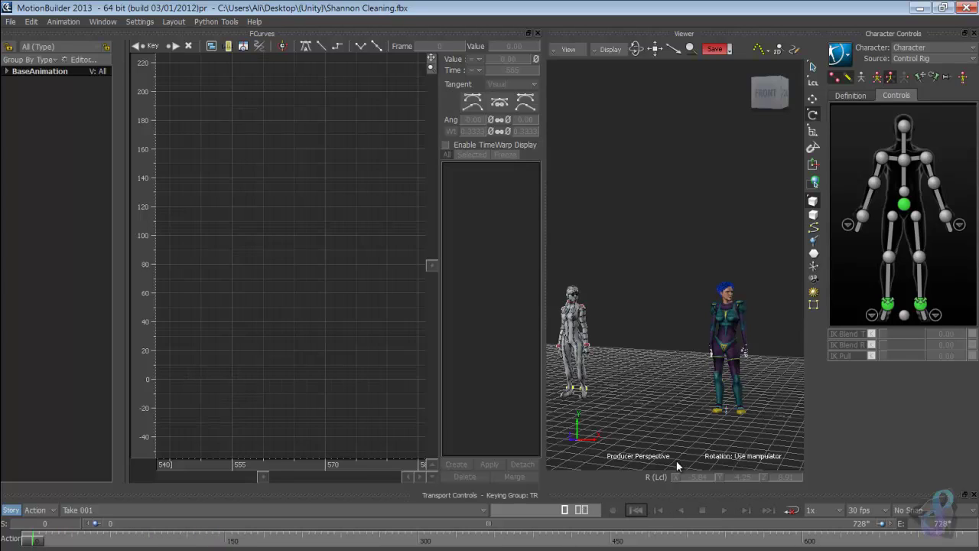
# Make Mia the current character, clear its source to None and set the source back to Character
pyautogui.click(925, 47)
pyautogui.click(906, 76)
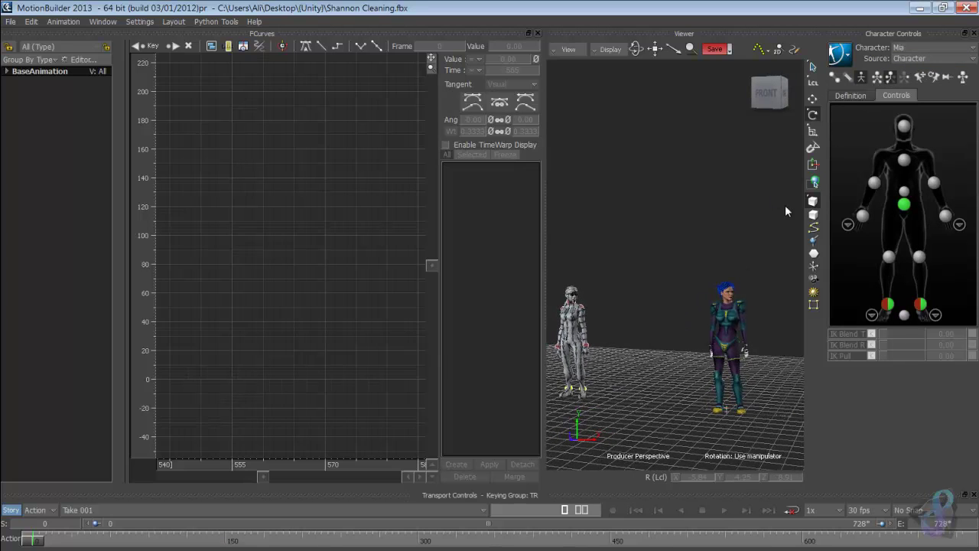
pyautogui.click(926, 60)
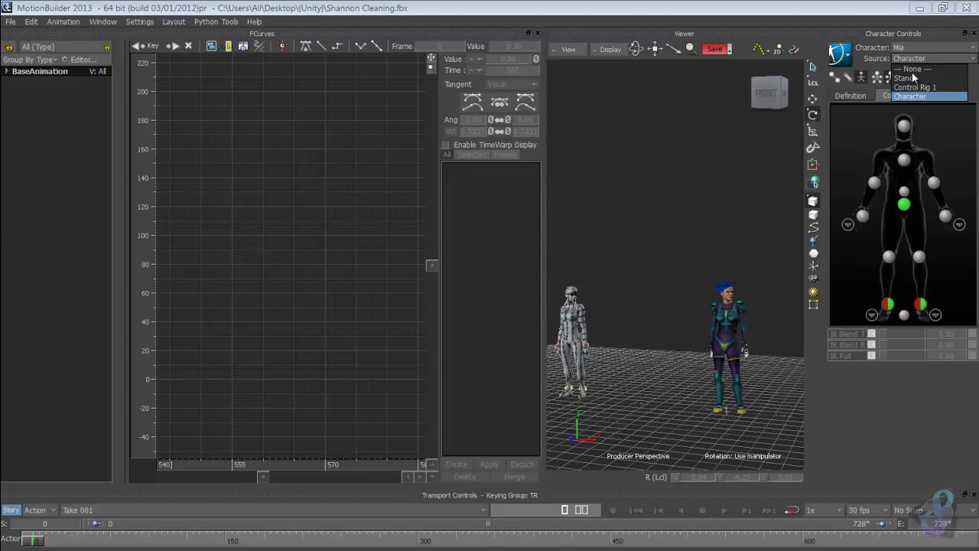
pyautogui.click(913, 77)
pyautogui.click(921, 60)
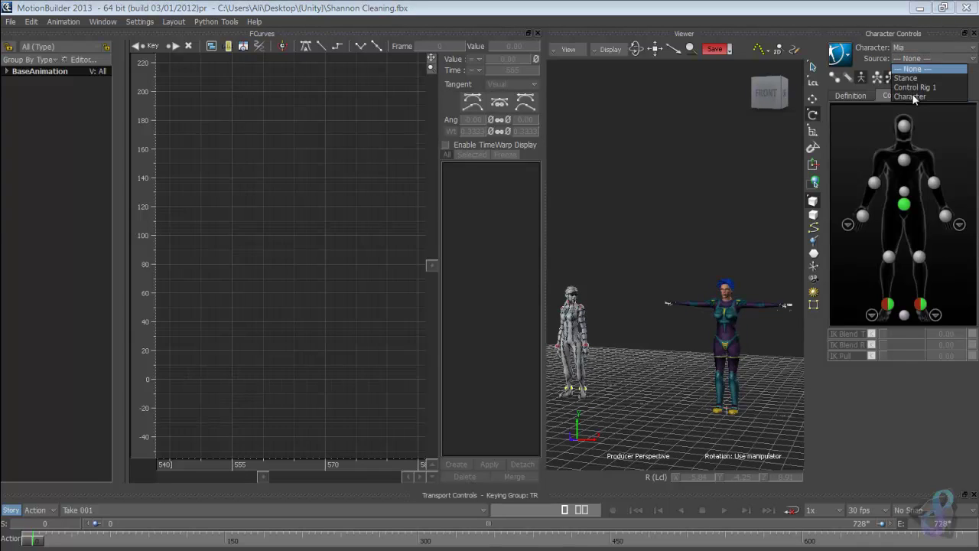
pyautogui.click(905, 97)
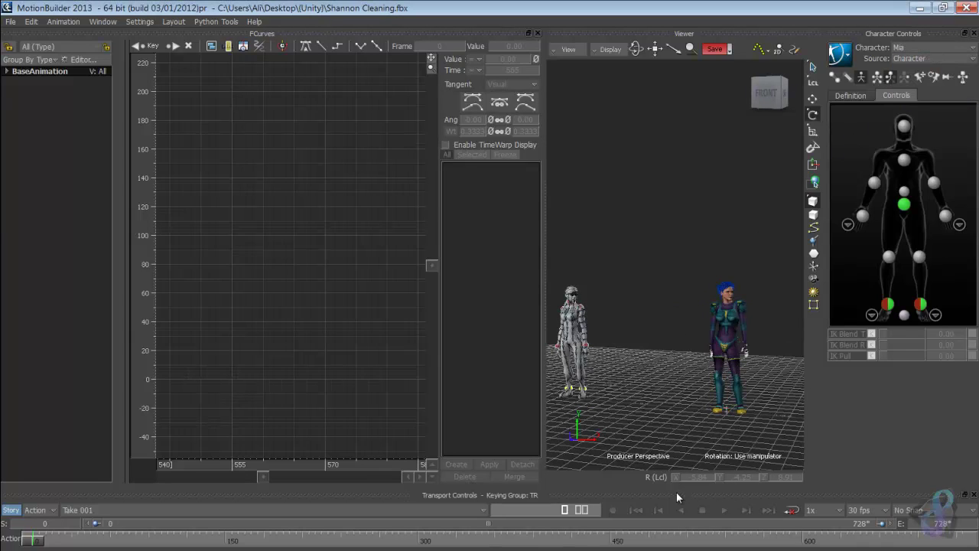
# Play back the whole take on both characters, stop at the end and rewind to frame 0
pyautogui.click(724, 510)
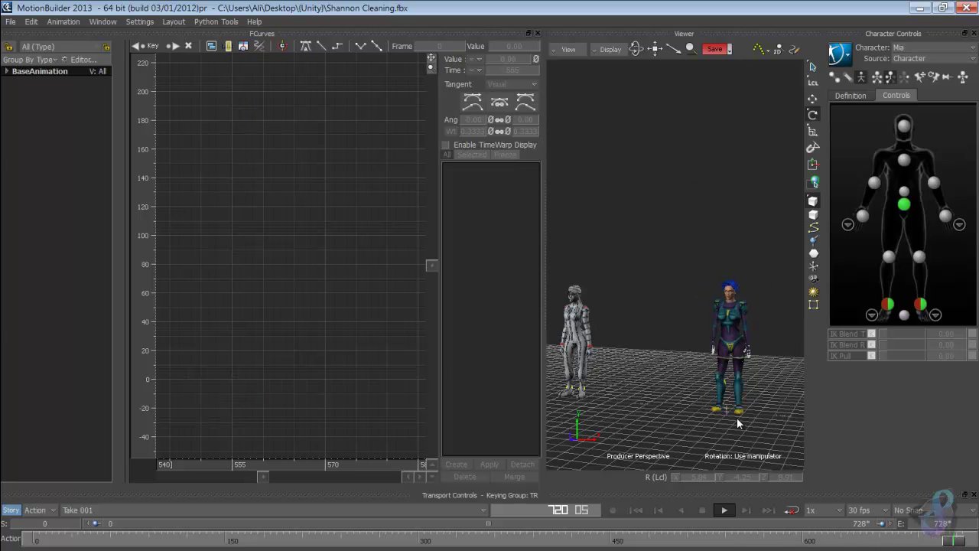
pyautogui.click(703, 510)
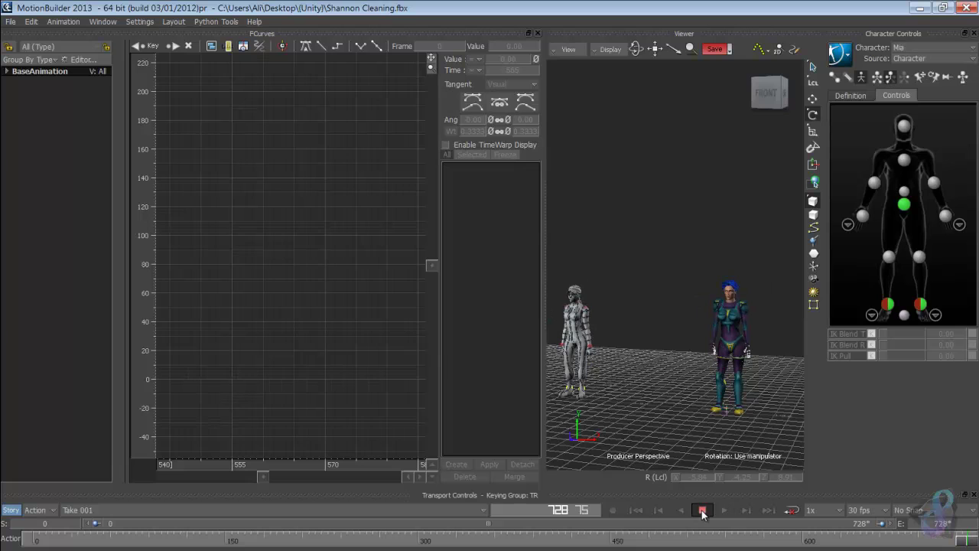
pyautogui.click(636, 510)
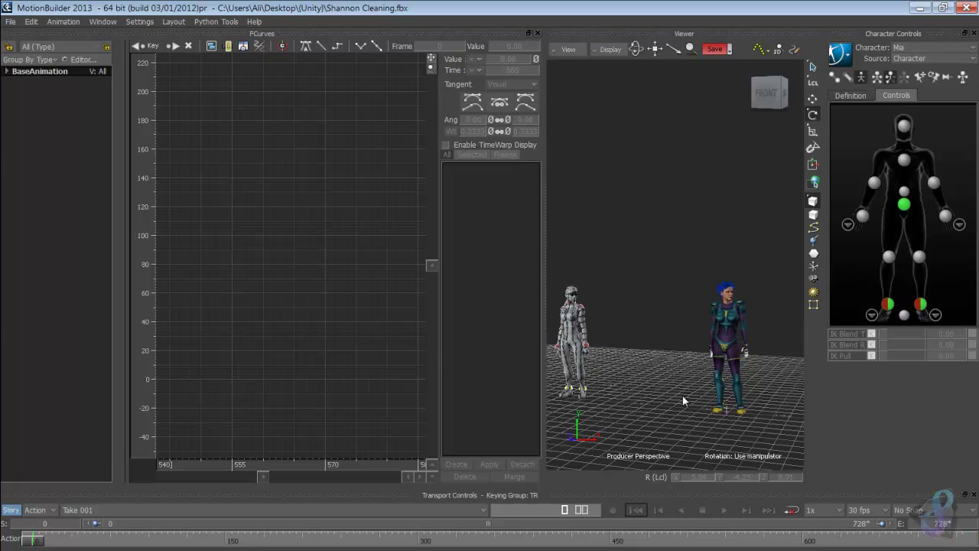
# Enlarge the Viewer by narrowing the FCurves pane and frame both characters
pyautogui.keyDown('ctrl'); pyautogui.moveTo(679, 357); pyautogui.dragTo(684, 337); pyautogui.keyUp('ctrl')
pyautogui.moveTo(543, 252); pyautogui.dragTo(227, 257)
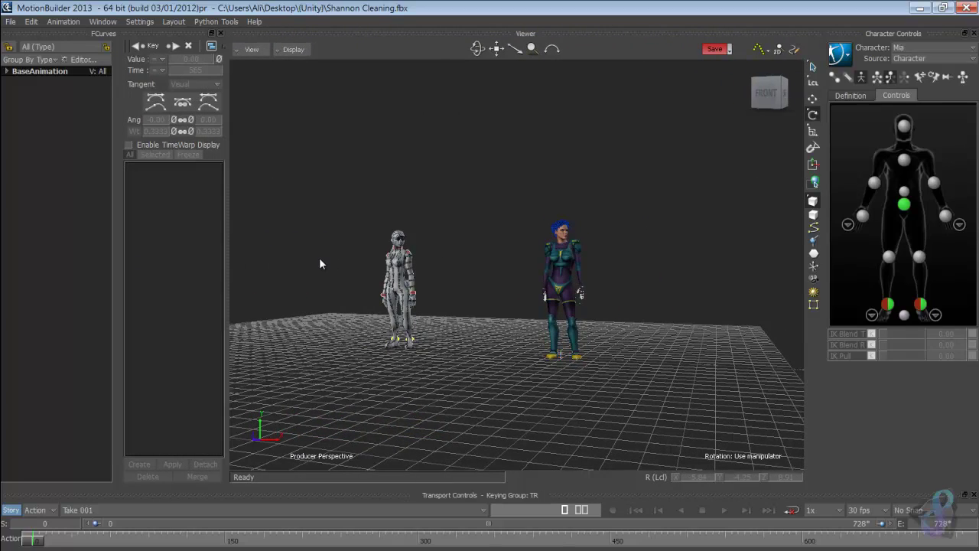
pyautogui.keyDown('ctrl'); pyautogui.moveTo(322, 258); pyautogui.dragTo(437, 283); pyautogui.keyUp('ctrl')
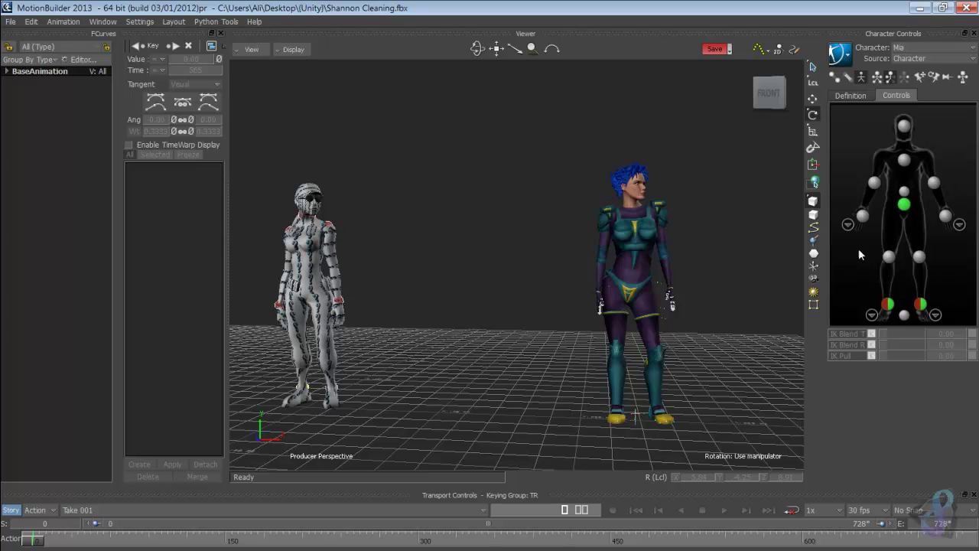
# Make Character the current character, look over its Bake (Plot) options and clear the left hip effector selection
pyautogui.click(907, 59)
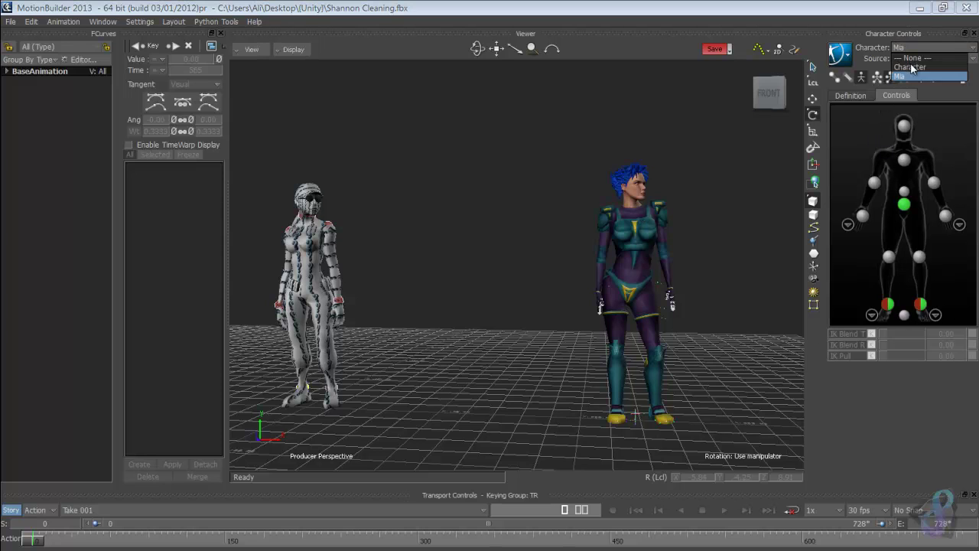
pyautogui.click(910, 67)
pyautogui.click(916, 217)
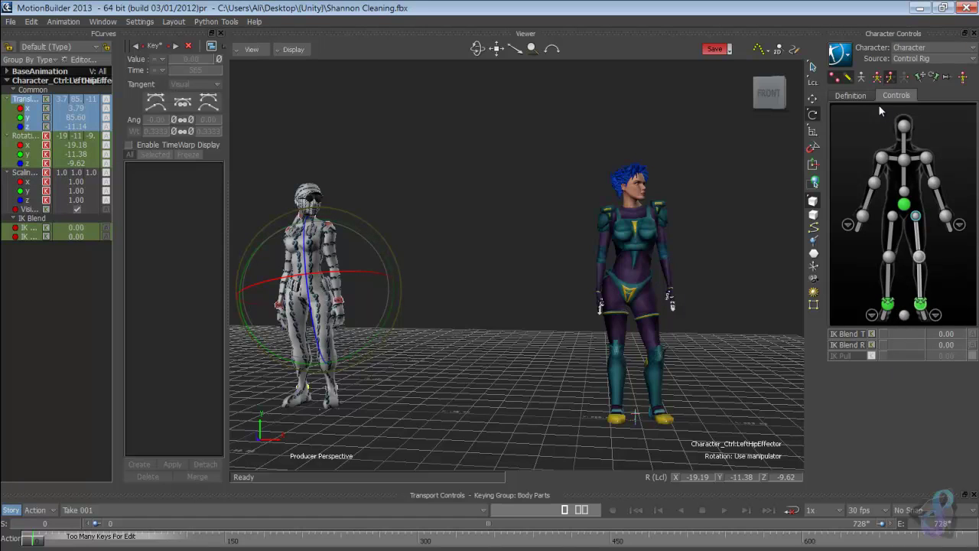
pyautogui.click(849, 63)
pyautogui.moveTo(861, 123)
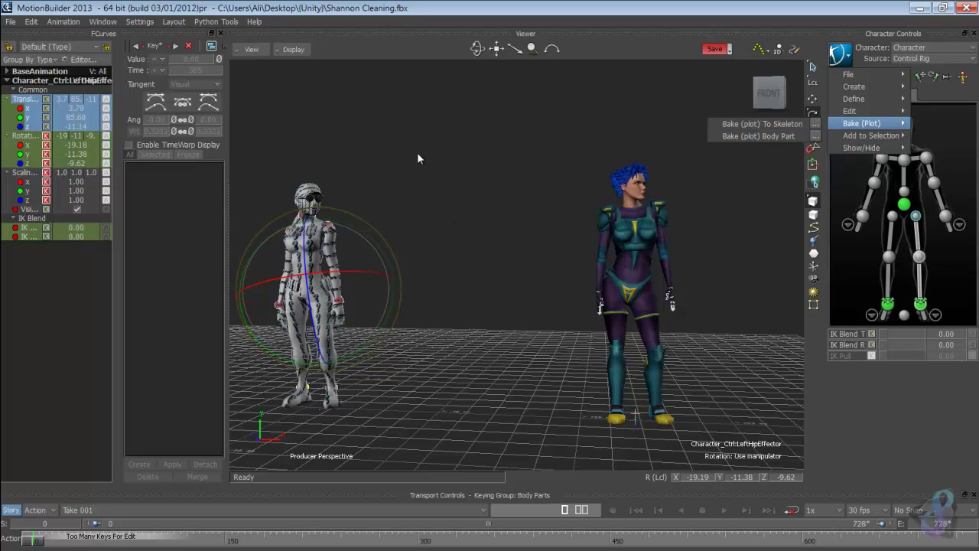
pyautogui.click(474, 232)
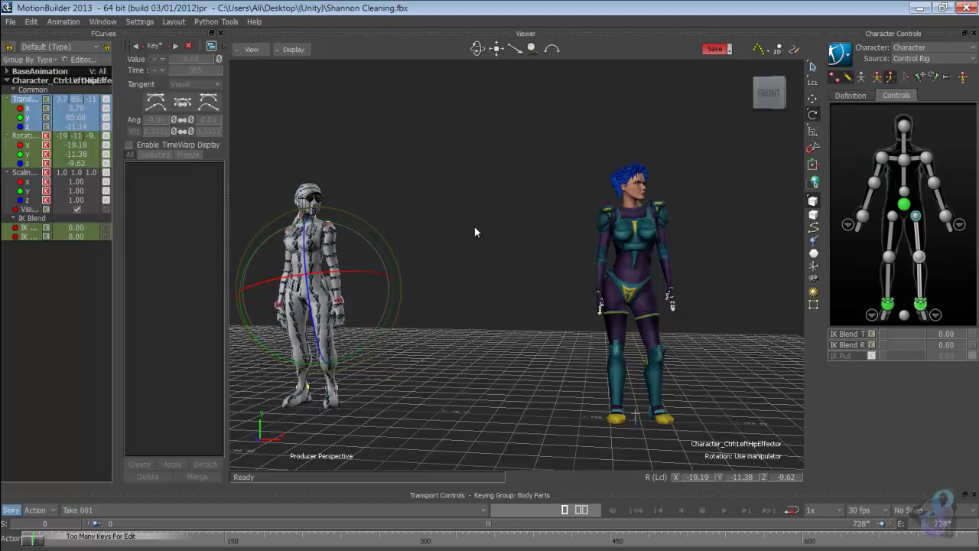
pyautogui.click(472, 231)
pyautogui.keyDown('ctrl'); pyautogui.keyDown('shift'); pyautogui.moveTo(471, 230); pyautogui.dragTo(467, 278); pyautogui.keyUp('shift'); pyautogui.keyUp('ctrl')
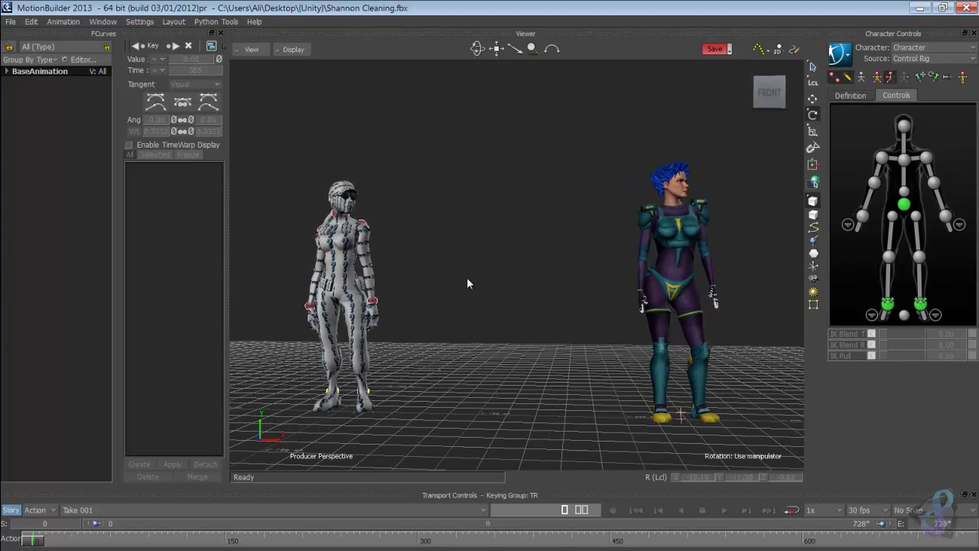
# Scrub through the take to frame 693, comparing the poses of both characters during the climbing and jumping motion
pyautogui.moveTo(45, 544)
pyautogui.mouseDown()
pyautogui.moveTo(34, 543)
pyautogui.moveTo(801, 541)
pyautogui.moveTo(781, 537)
pyautogui.mouseUp()
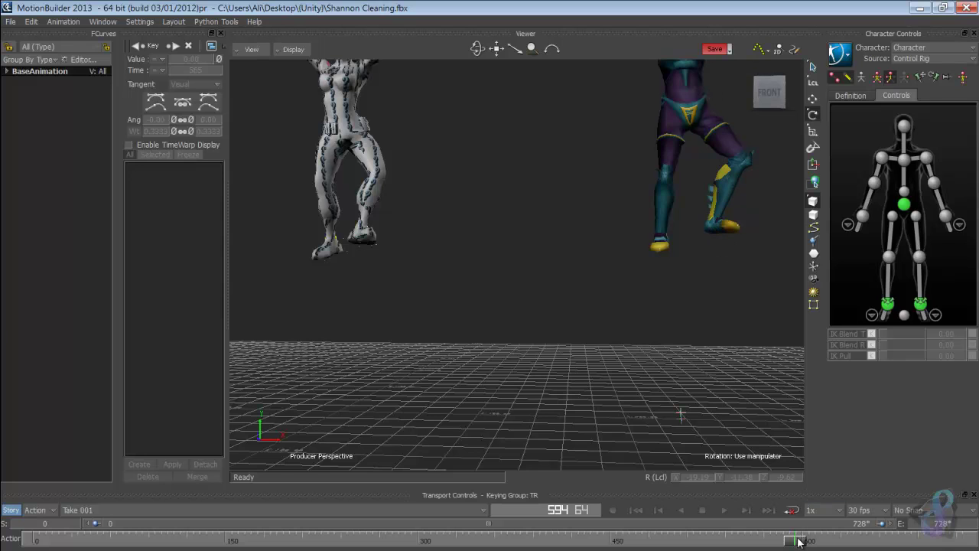
pyautogui.moveTo(798, 542); pyautogui.dragTo(822, 543)
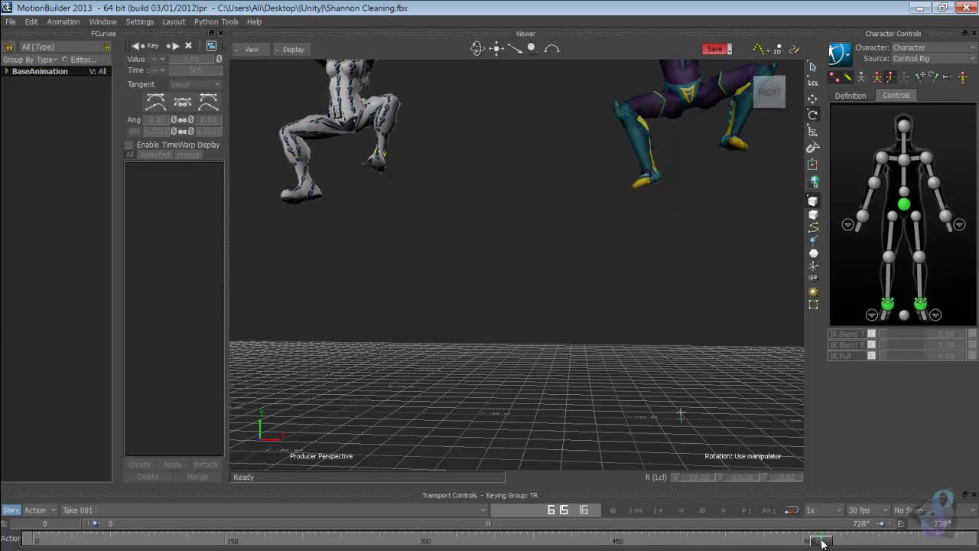
pyautogui.keyDown('shift'); pyautogui.moveTo(629, 324); pyautogui.dragTo(600, 410); pyautogui.keyUp('shift')
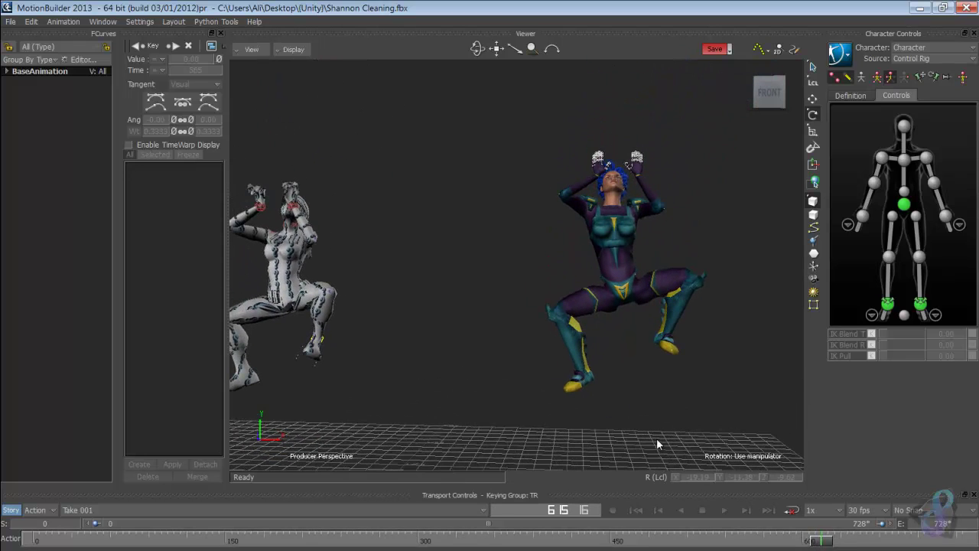
pyautogui.moveTo(820, 541); pyautogui.dragTo(901, 544)
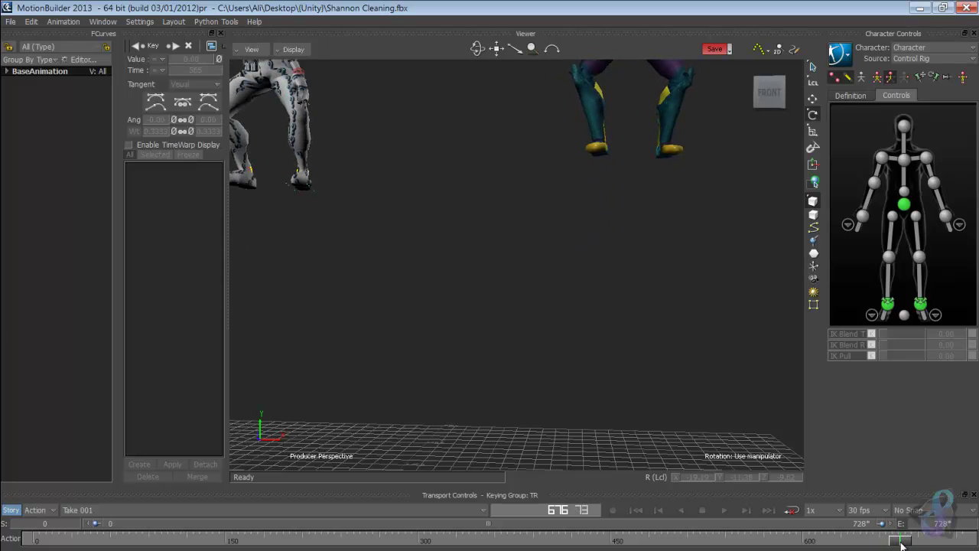
pyautogui.keyDown('shift'); pyautogui.moveTo(666, 234); pyautogui.dragTo(628, 291); pyautogui.keyUp('shift')
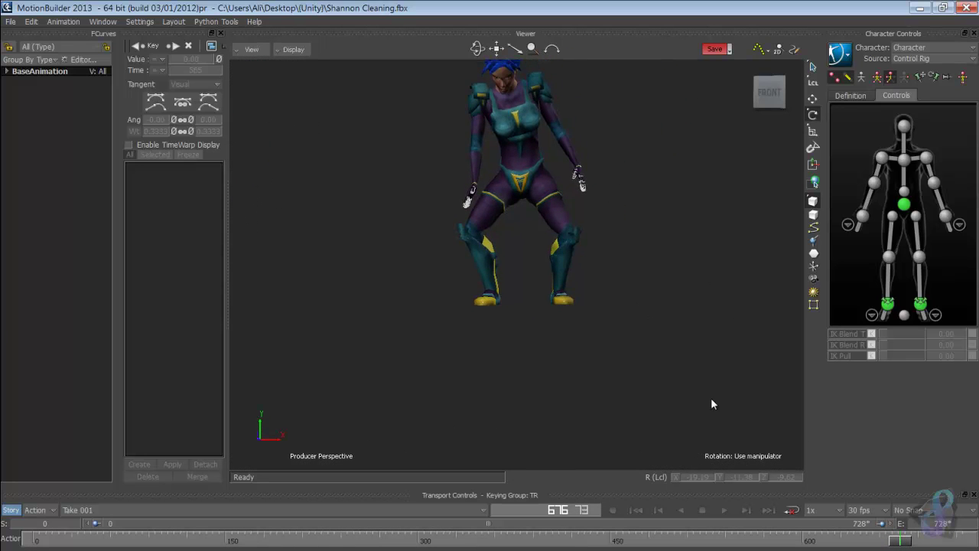
pyautogui.moveTo(900, 541); pyautogui.dragTo(923, 541)
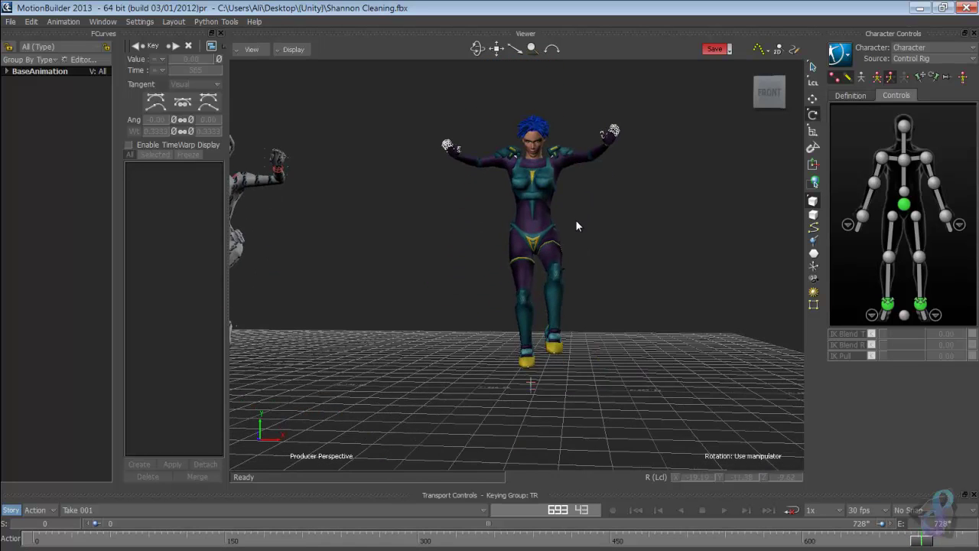
# Return to frame 0 and frame both characters side by side in the Viewer
pyautogui.moveTo(920, 540); pyautogui.dragTo(32, 541)
pyautogui.keyDown('ctrl'); pyautogui.moveTo(721, 244); pyautogui.dragTo(588, 263); pyautogui.keyUp('ctrl')
pyautogui.keyDown('shift'); pyautogui.moveTo(470, 296); pyautogui.dragTo(575, 300); pyautogui.keyUp('shift')
pyautogui.moveTo(527, 321)
pyautogui.keyDown('ctrl'); pyautogui.keyDown('shift'); pyautogui.mouseDown()
pyautogui.moveTo(537, 338)
pyautogui.moveTo(525, 351)
pyautogui.moveTo(514, 345)
pyautogui.moveTo(534, 326)
pyautogui.moveTo(546, 331)
pyautogui.moveTo(518, 315)
pyautogui.mouseUp(); pyautogui.keyUp('shift'); pyautogui.keyUp('ctrl')
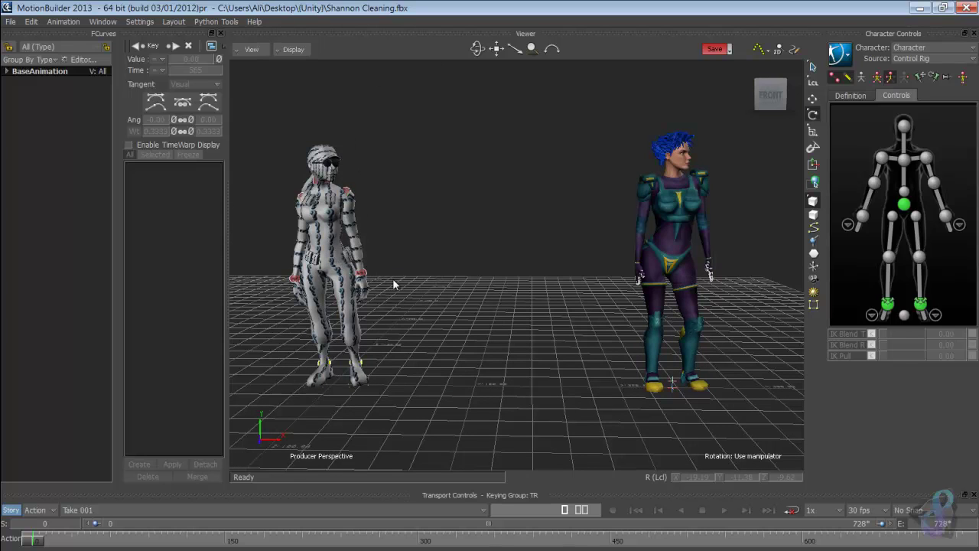
# Review the available characters and the Bake (Plot) options for Character
pyautogui.click(843, 63)
pyautogui.click(919, 51)
pyautogui.click(919, 50)
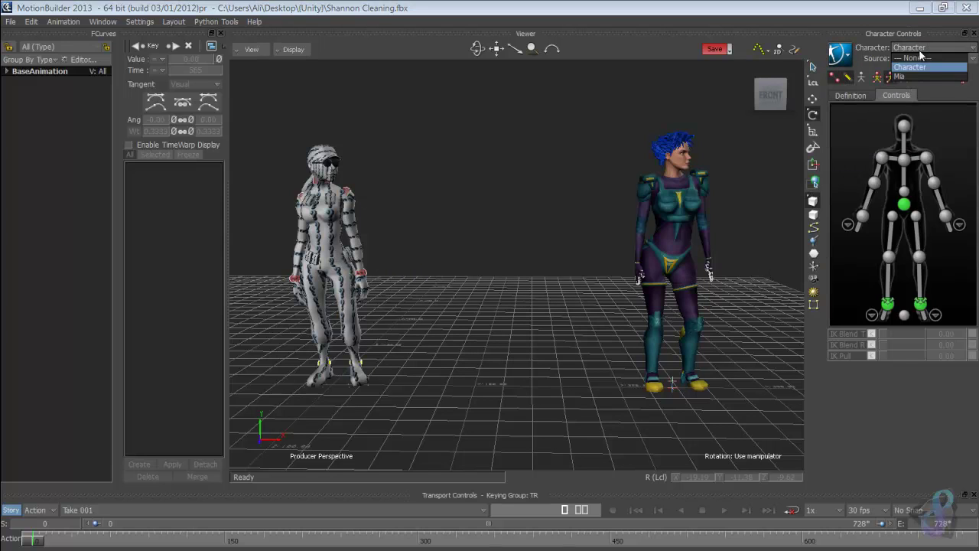
pyautogui.click(920, 53)
pyautogui.click(839, 56)
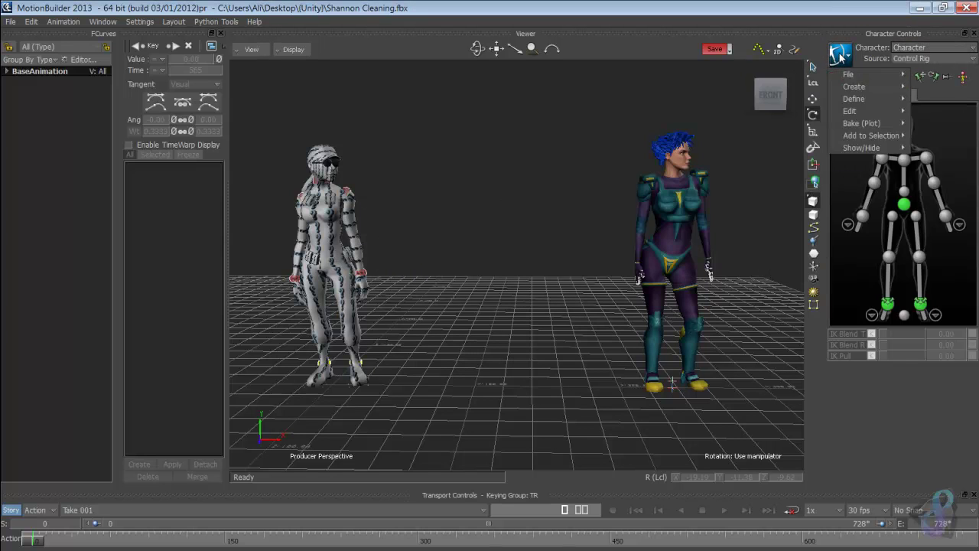
pyautogui.moveTo(850, 137)
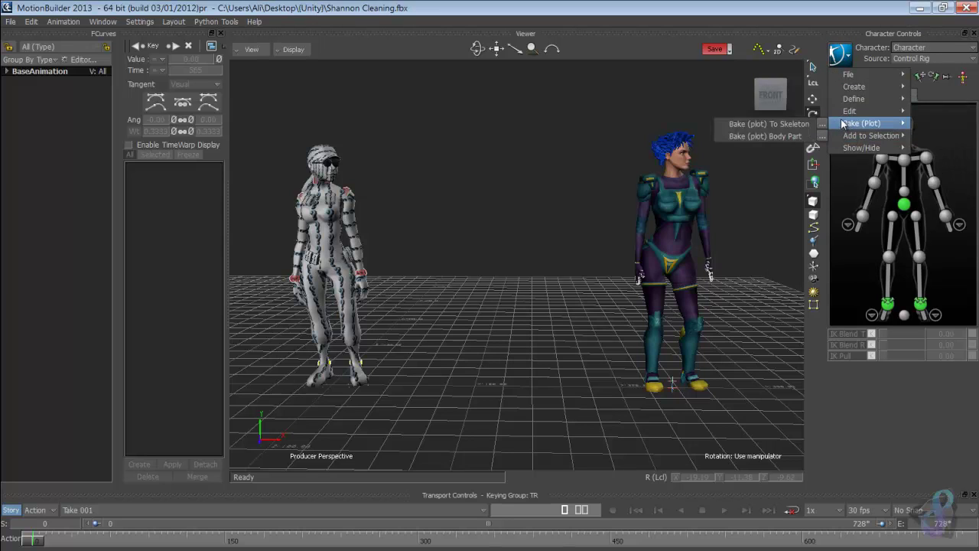
pyautogui.click(778, 138)
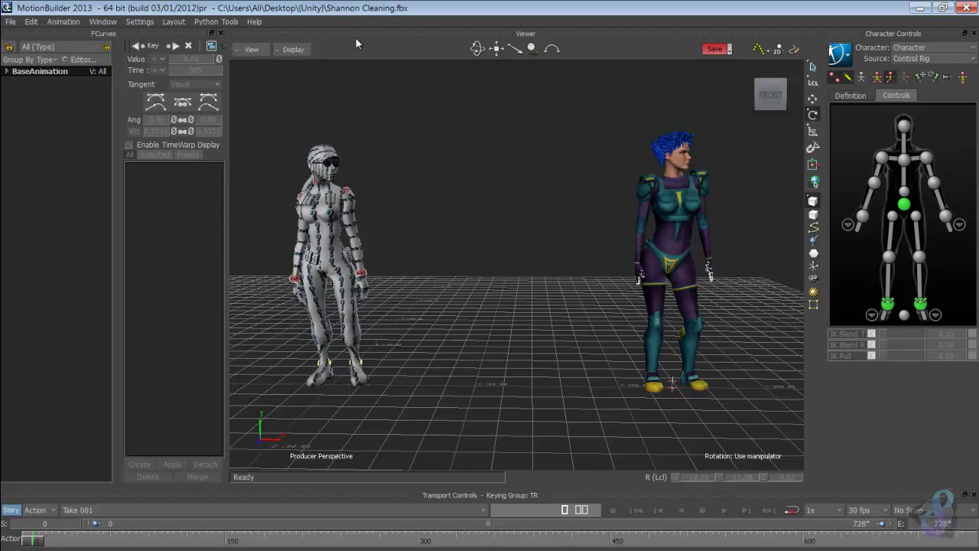
# Set the Viewer's display mode to X-Ray with the grey character nearer the centre
pyautogui.keyDown('shift'); pyautogui.moveTo(439, 157); pyautogui.dragTo(588, 136); pyautogui.keyUp('shift')
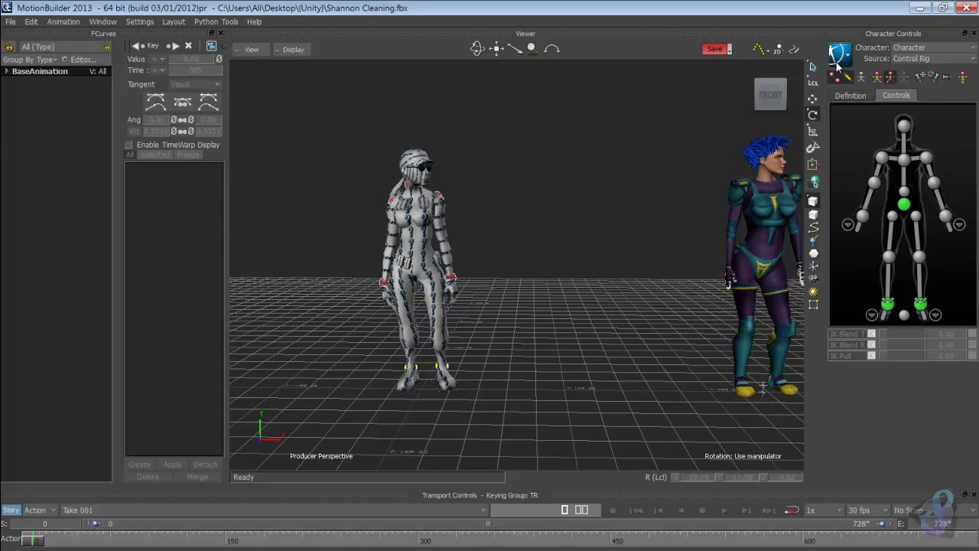
pyautogui.click(286, 51)
pyautogui.click(298, 79)
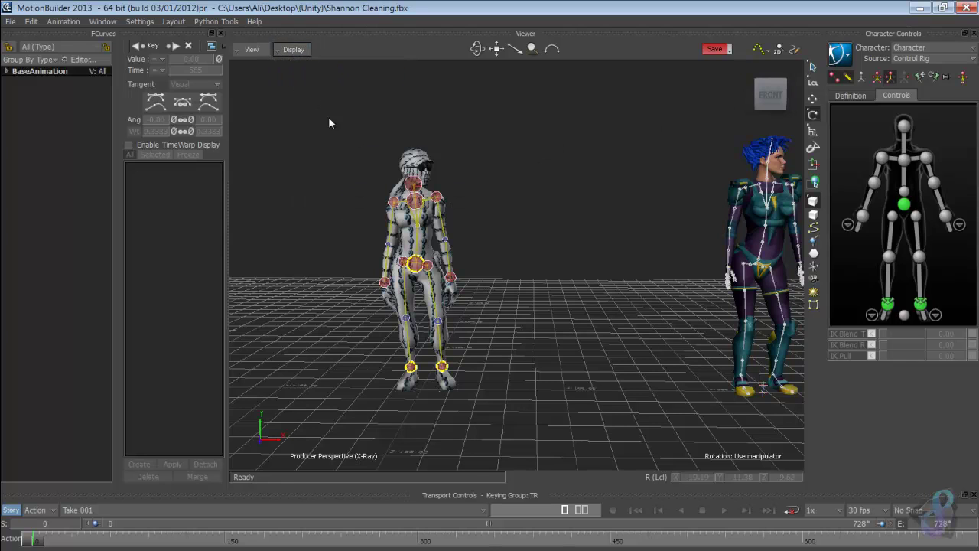
# Select the grey character's hips effector, then select Mia's hips bone and frame the textured character
pyautogui.click(417, 265)
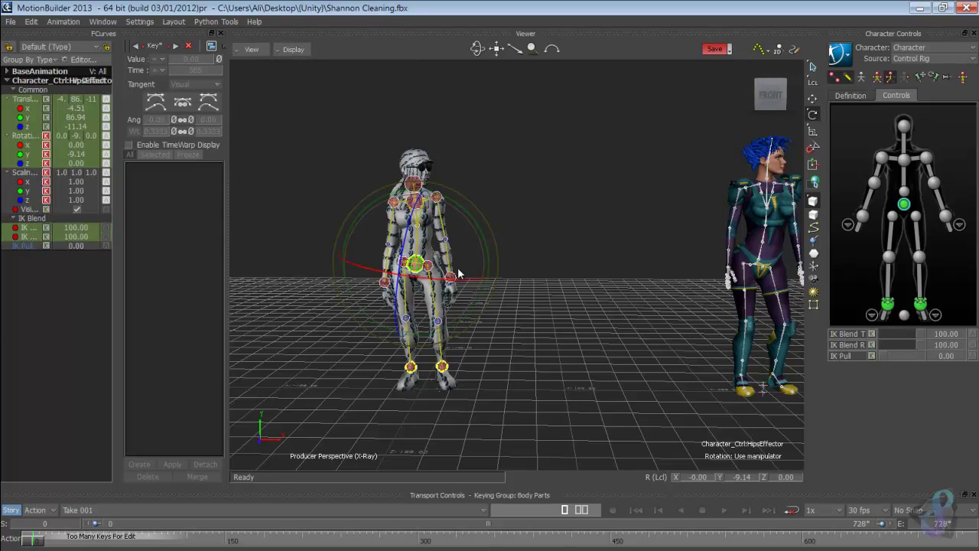
pyautogui.click(759, 267)
pyautogui.press('f')
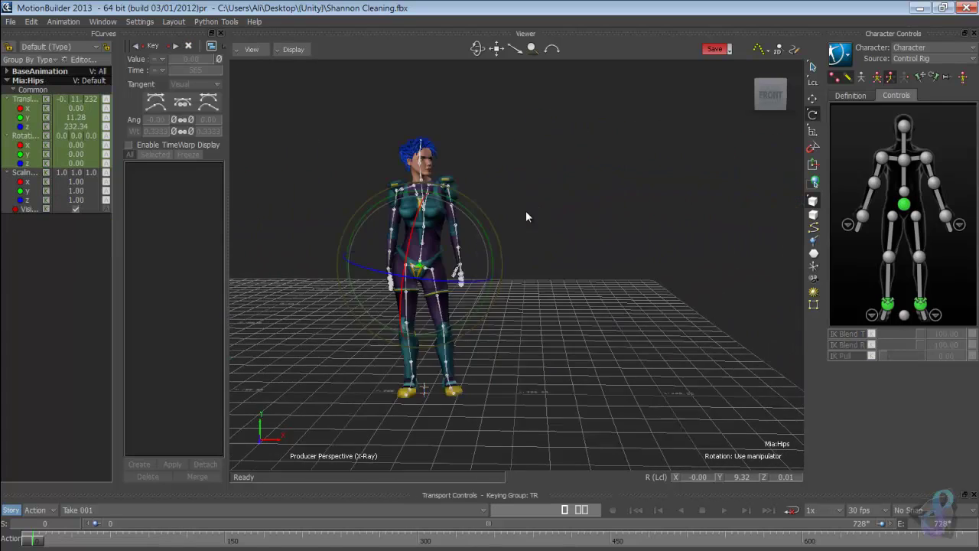
pyautogui.moveTo(603, 224)
pyautogui.keyDown('ctrl'); pyautogui.mouseDown()
pyautogui.moveTo(544, 225)
pyautogui.moveTo(587, 227)
pyautogui.mouseUp(); pyautogui.keyUp('ctrl')
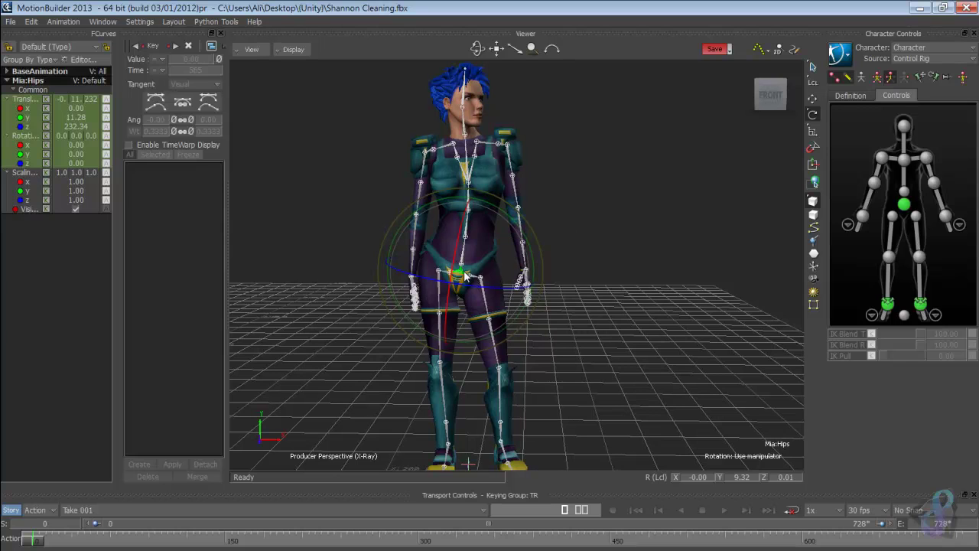
# Activate translation for Mia's hips and inspect the hips' Y-translation curve in an enlarged FCurves graph
pyautogui.press('t')
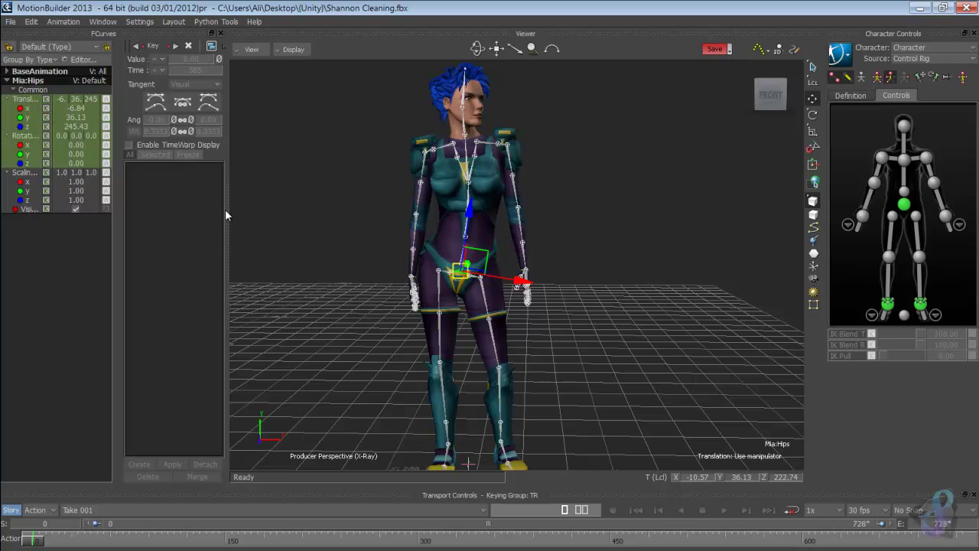
pyautogui.moveTo(228, 208); pyautogui.dragTo(653, 183)
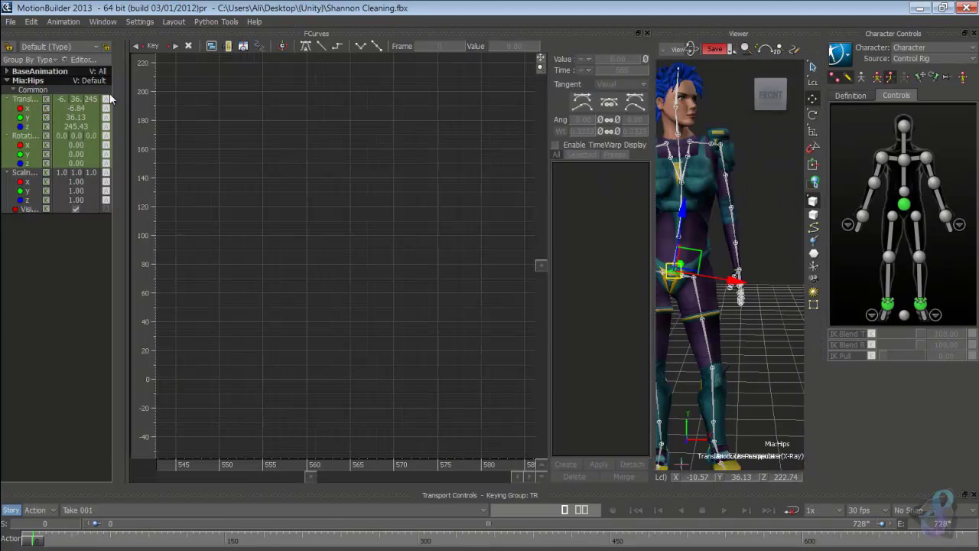
pyautogui.click(29, 100)
pyautogui.click(28, 118)
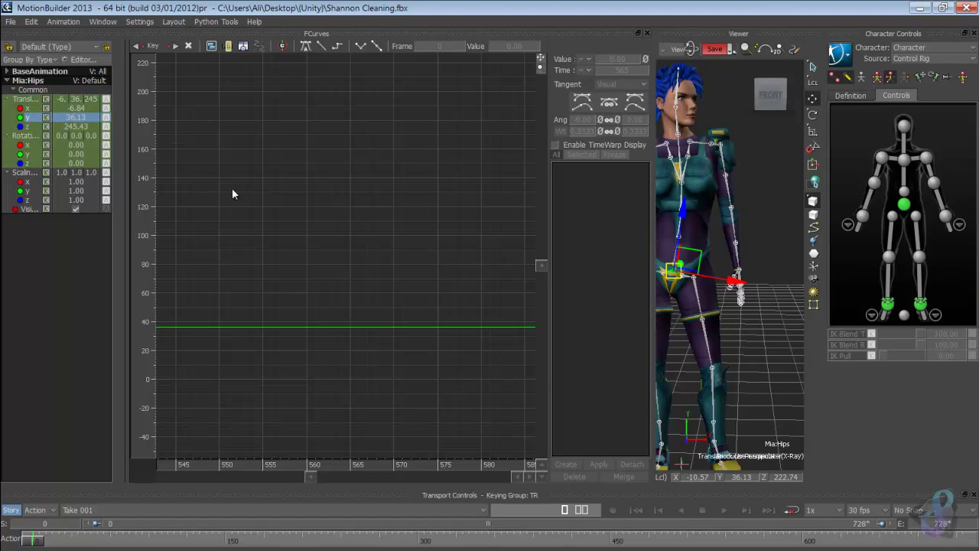
pyautogui.press('a')
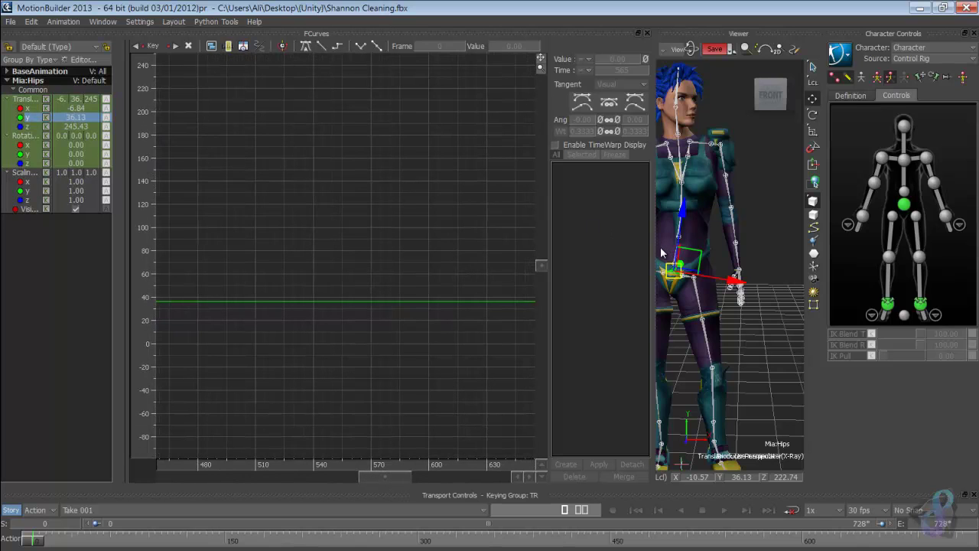
pyautogui.moveTo(343, 237); pyautogui.dragTo(269, 239)
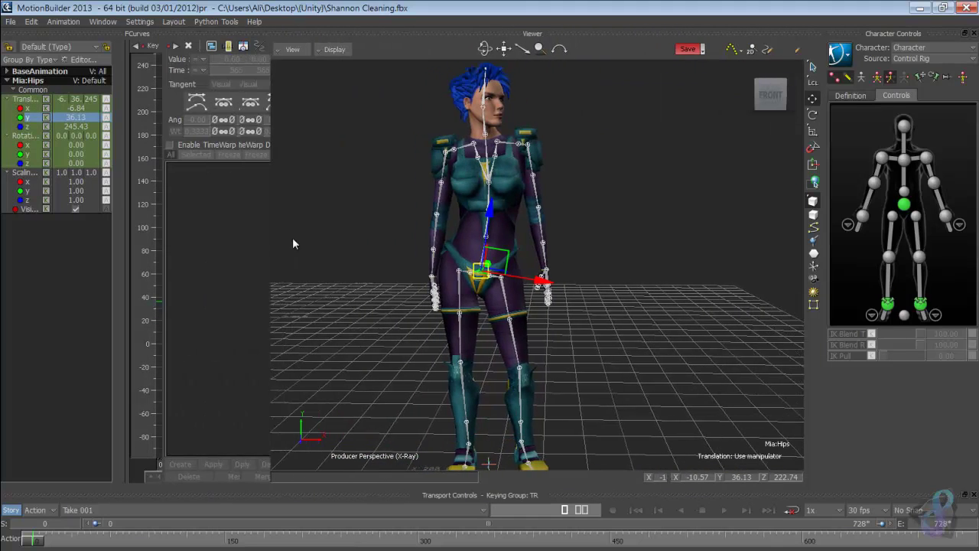
# Shrink the FCurves graph, show the grey character's skeleton together with its control rig, and frame its hips closely
pyautogui.keyDown('shift'); pyautogui.moveTo(369, 221); pyautogui.dragTo(599, 211); pyautogui.keyUp('shift')
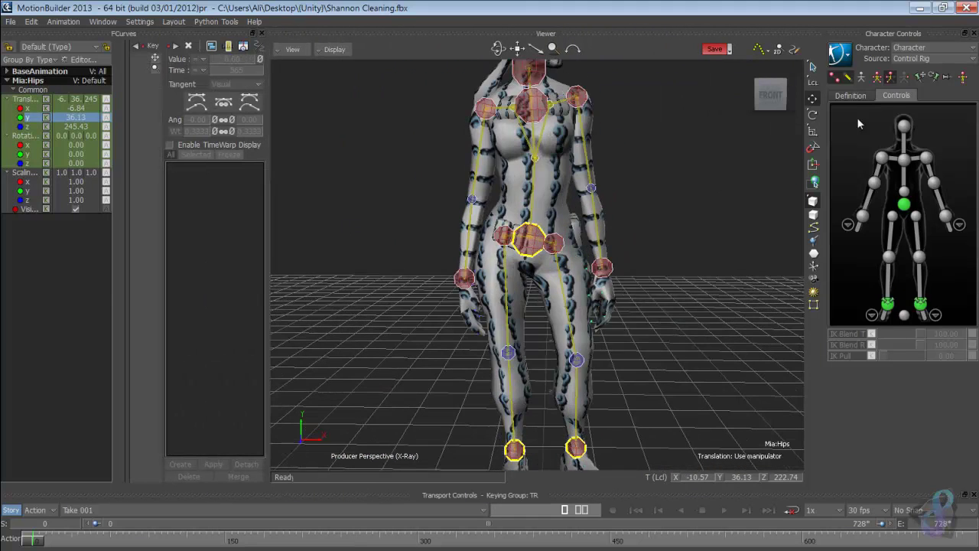
pyautogui.click(861, 78)
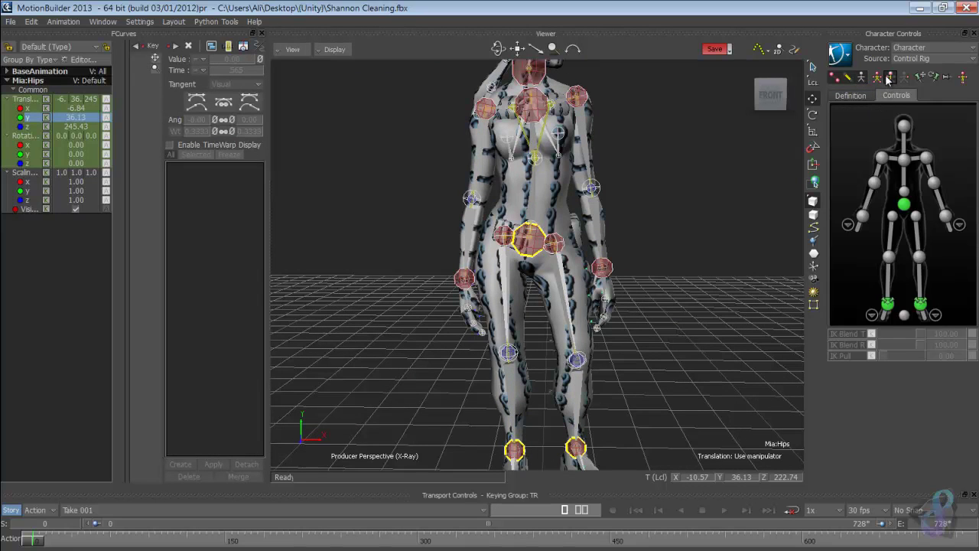
pyautogui.click(877, 78)
pyautogui.click(566, 269)
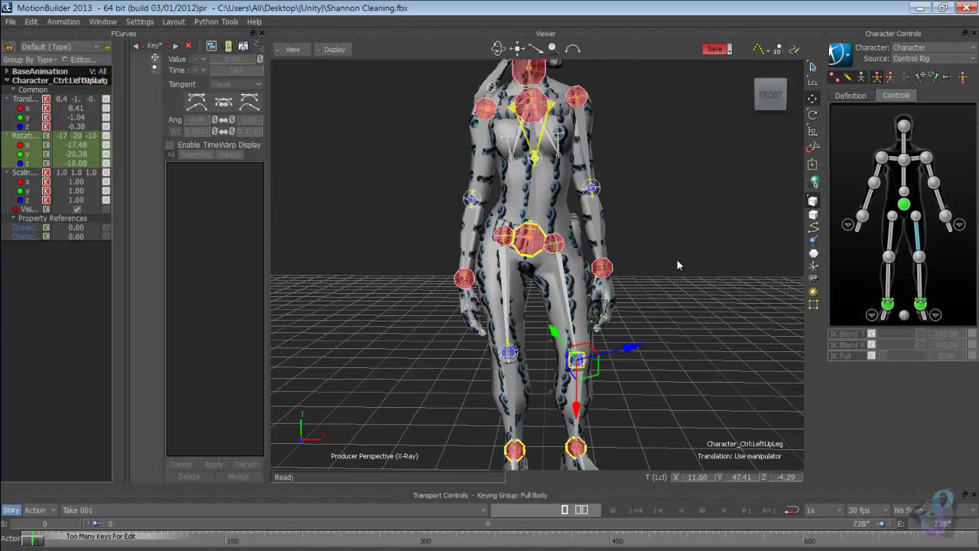
pyautogui.scroll(3, 635, 270)
pyautogui.scroll(4, 635, 270)
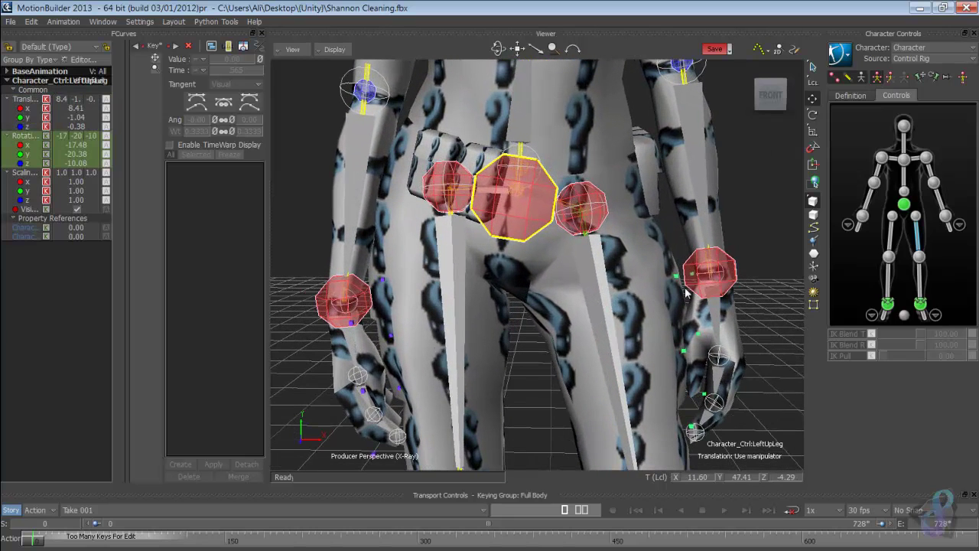
# Select the grey character's pelvis bone beneath the hips effector
pyautogui.click(514, 192)
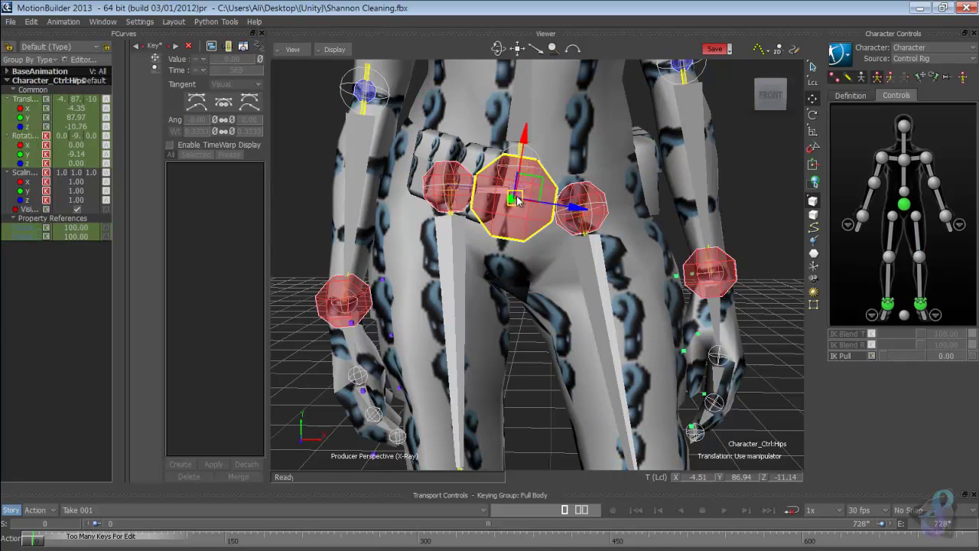
pyautogui.click(445, 287)
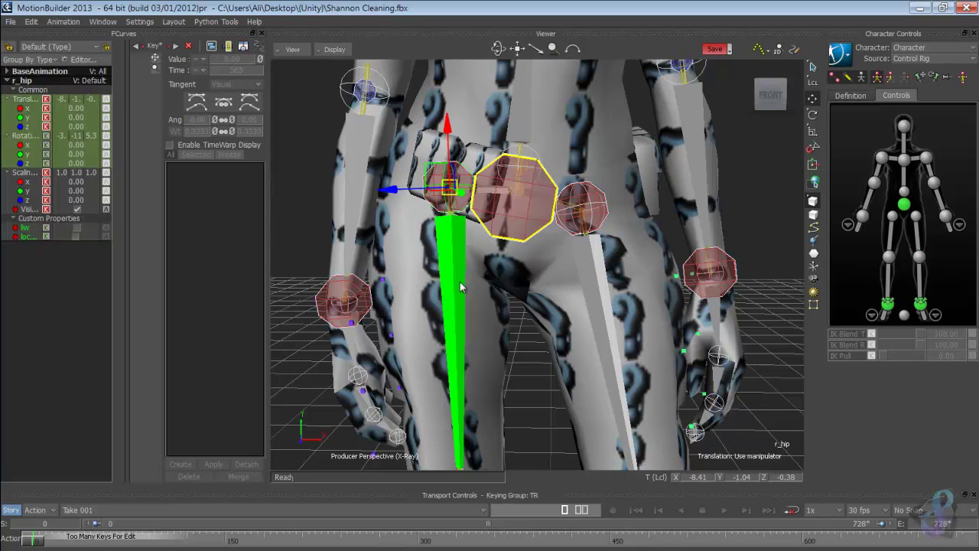
pyautogui.click(525, 257)
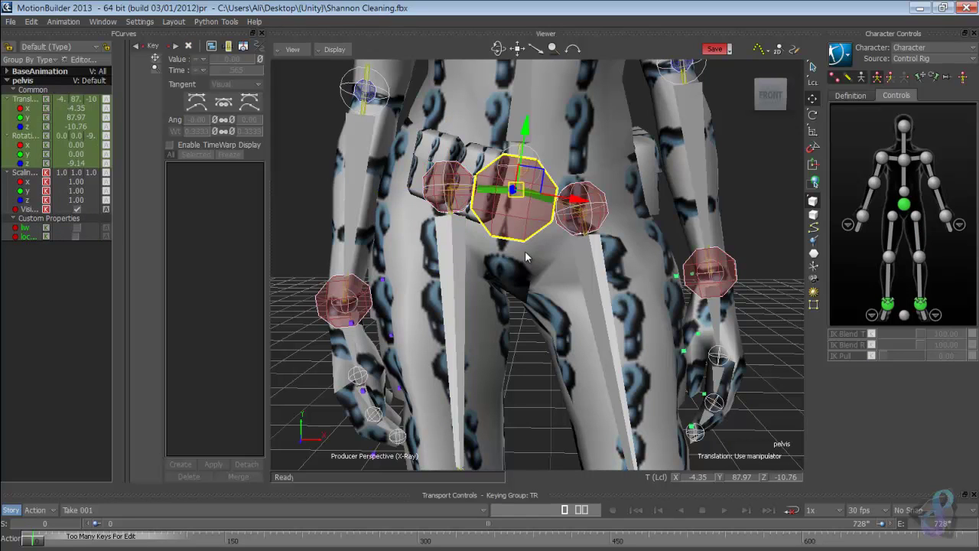
# Examine the pelvis's Y-translation curve over the whole take, including the flat stretch of keys from frame 503 to 528
pyautogui.click(26, 118)
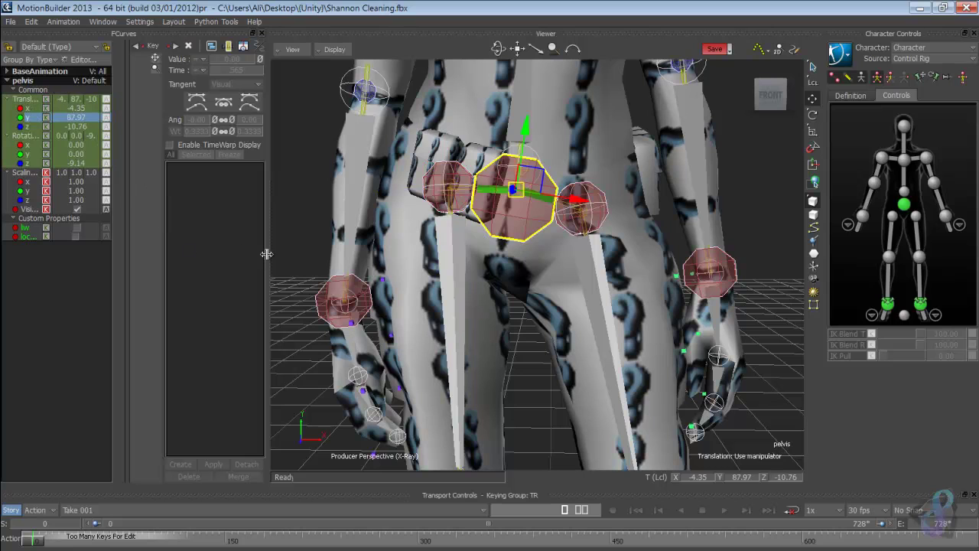
pyautogui.moveTo(266, 254); pyautogui.dragTo(679, 255)
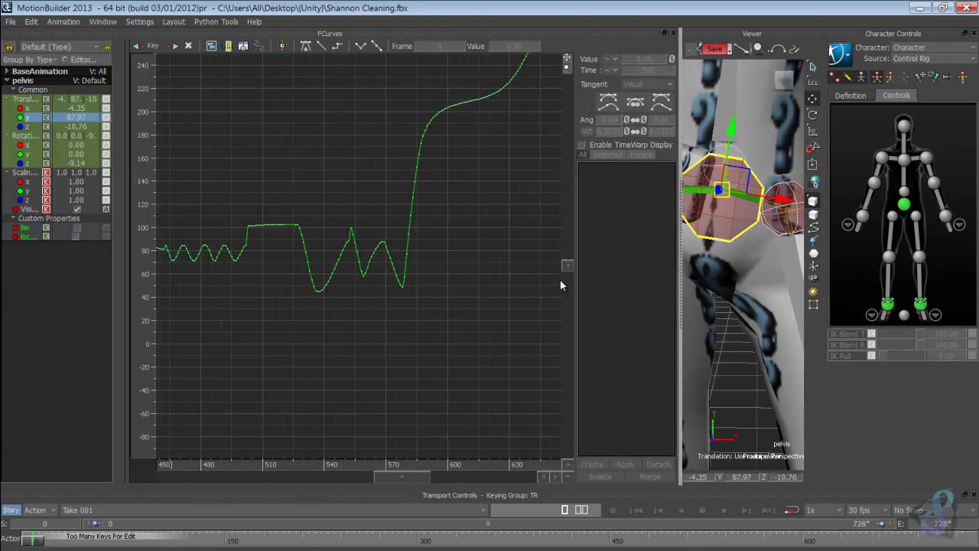
pyautogui.keyDown('ctrl'); pyautogui.moveTo(480, 289); pyautogui.dragTo(258, 144); pyautogui.keyUp('ctrl')
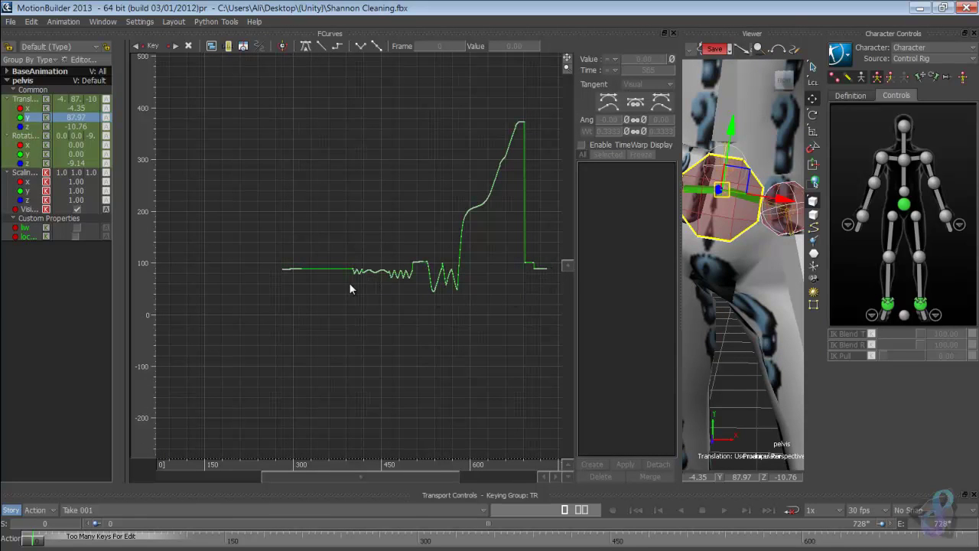
pyautogui.keyDown('ctrl'); pyautogui.moveTo(349, 283); pyautogui.dragTo(416, 376); pyautogui.keyUp('ctrl')
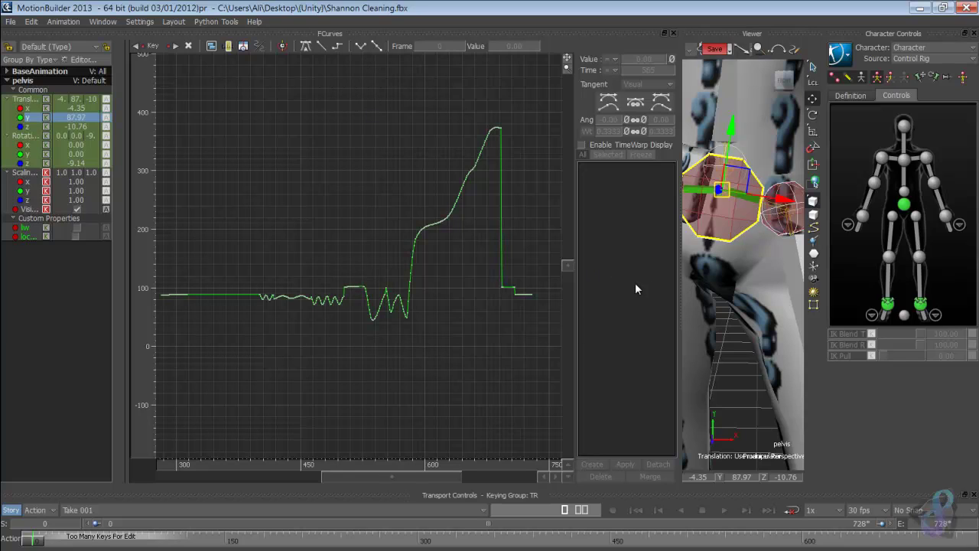
pyautogui.moveTo(676, 281); pyautogui.dragTo(529, 281)
pyautogui.moveTo(266, 280); pyautogui.dragTo(293, 298)
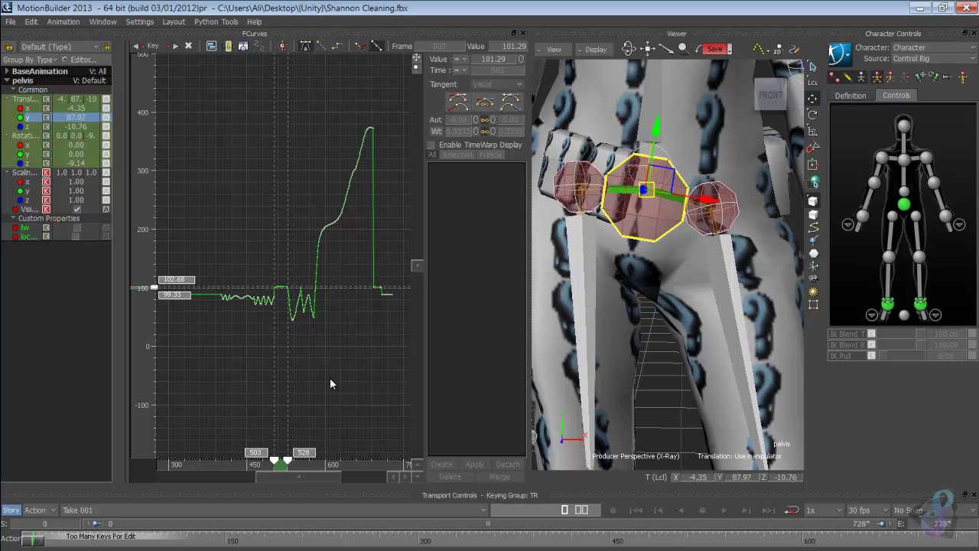
pyautogui.click(212, 205)
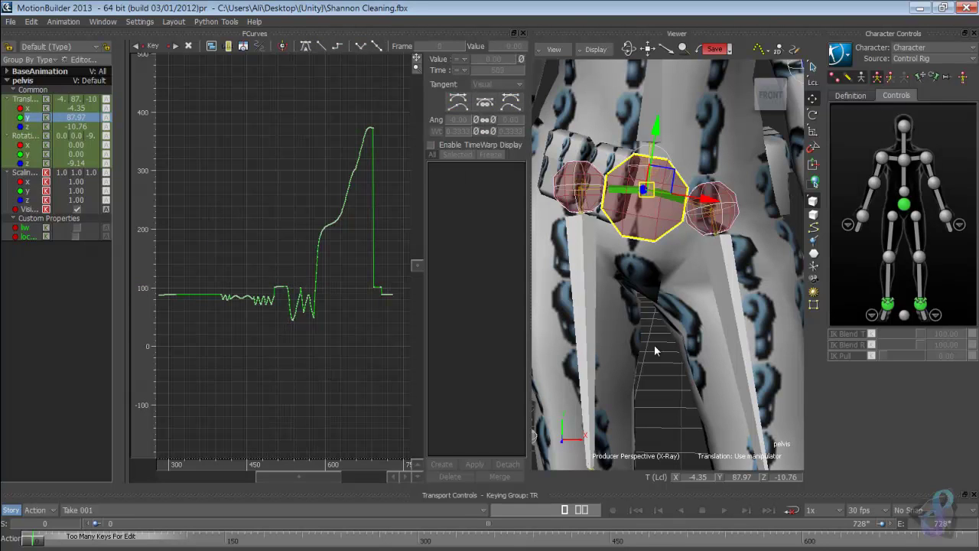
# Frame the grey character's feet and scrub the beginning of the take to check their ground contact, returning to frame 0
pyautogui.keyDown('ctrl'); pyautogui.moveTo(684, 344); pyautogui.dragTo(396, 317); pyautogui.keyUp('ctrl')
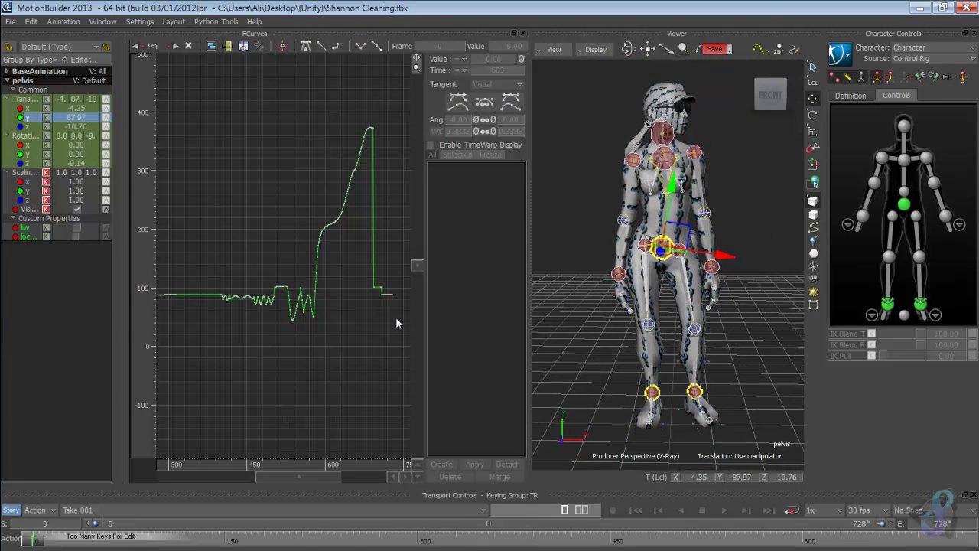
pyautogui.moveTo(529, 298); pyautogui.dragTo(370, 298)
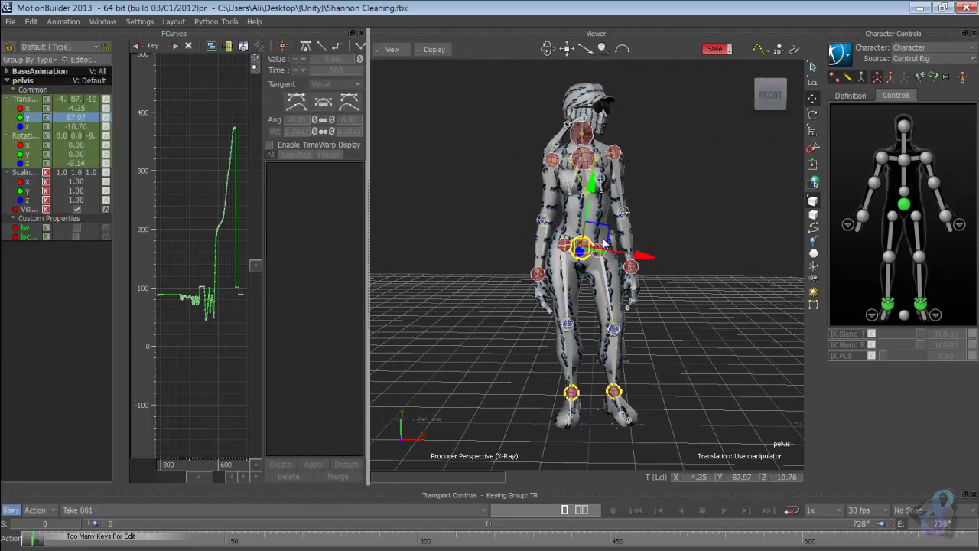
pyautogui.scroll(-2, 697, 302)
pyautogui.scroll(4, 631, 372)
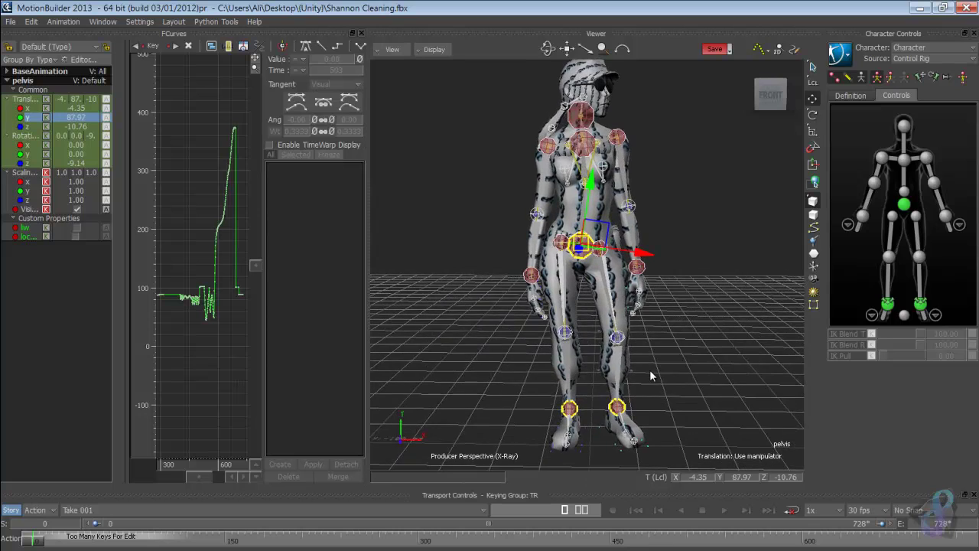
pyautogui.scroll(5, 649, 369)
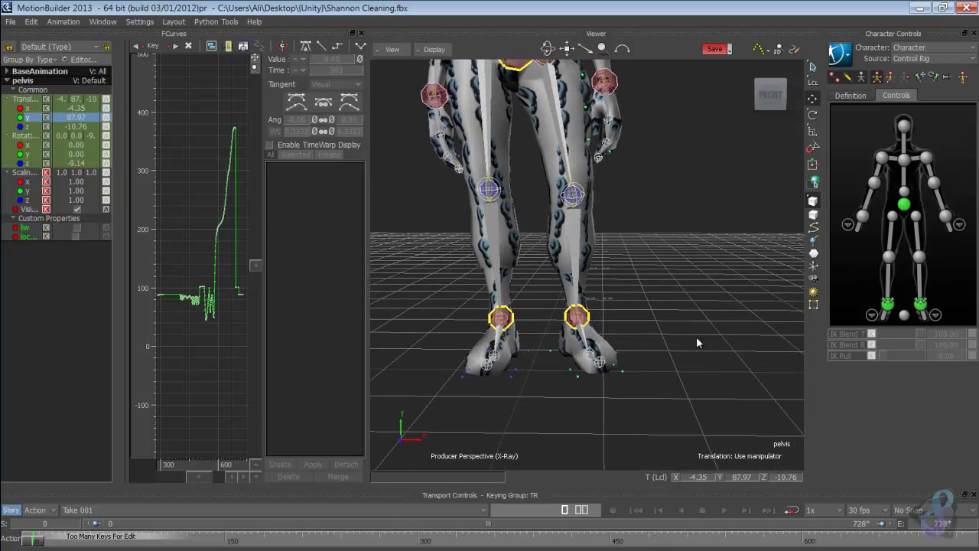
pyautogui.keyDown('shift'); pyautogui.moveTo(695, 343); pyautogui.dragTo(688, 325); pyautogui.keyUp('shift')
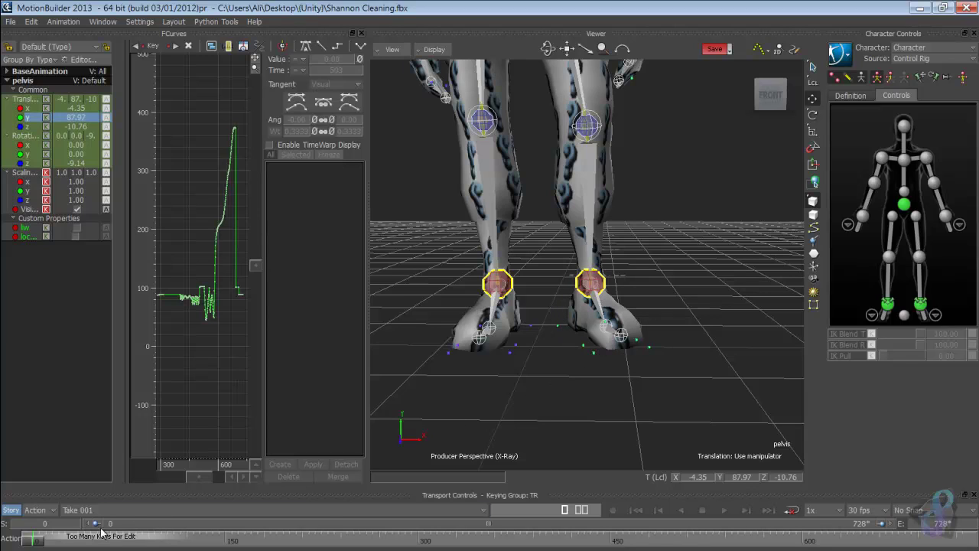
pyautogui.moveTo(34, 541); pyautogui.dragTo(268, 540)
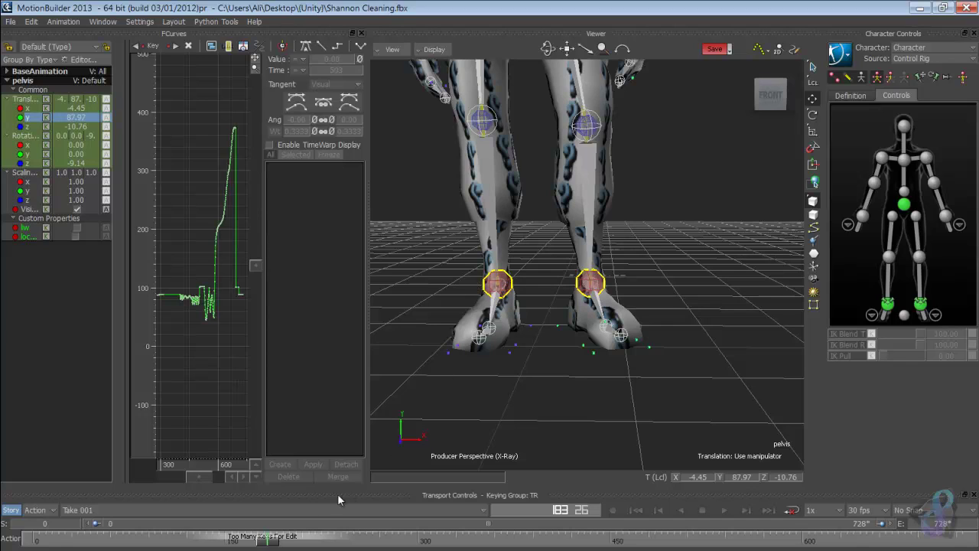
pyautogui.moveTo(275, 543); pyautogui.dragTo(44, 531)
# Frame the grey character and Mia side by side in the Viewer and clear the selection
pyautogui.keyDown('ctrl'); pyautogui.moveTo(643, 322); pyautogui.dragTo(468, 316); pyautogui.keyUp('ctrl')
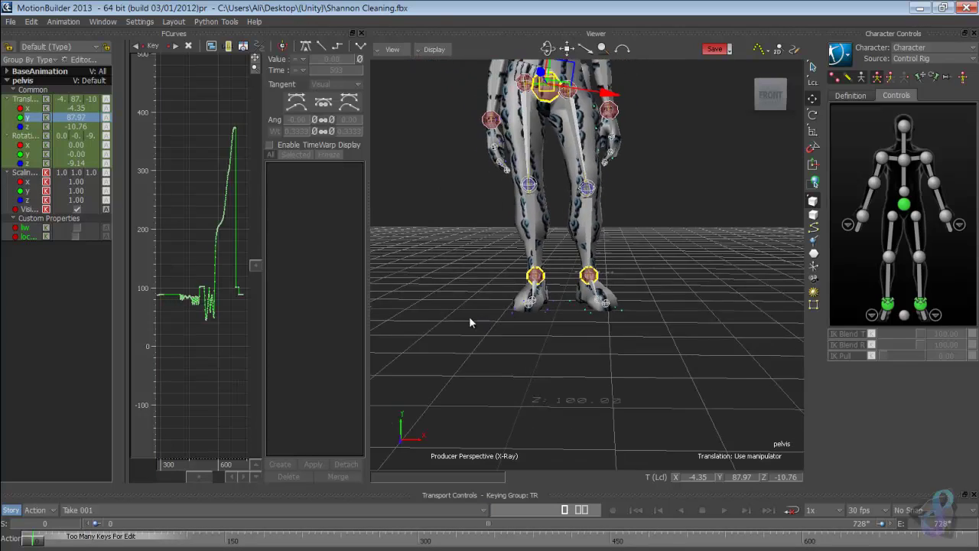
pyautogui.keyDown('ctrl'); pyautogui.moveTo(666, 297); pyautogui.dragTo(528, 279); pyautogui.keyUp('ctrl')
pyautogui.keyDown('ctrl'); pyautogui.moveTo(626, 246); pyautogui.dragTo(610, 261); pyautogui.keyUp('ctrl')
pyautogui.scroll(-5, 611, 266)
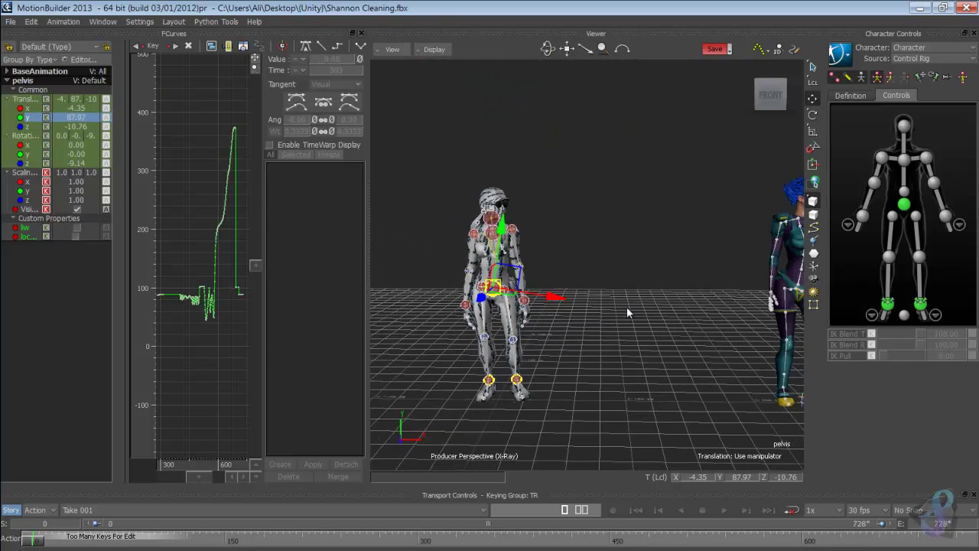
pyautogui.keyDown('ctrl'); pyautogui.keyDown('shift'); pyautogui.moveTo(626, 307); pyautogui.dragTo(599, 307); pyautogui.keyUp('shift'); pyautogui.keyUp('ctrl')
pyautogui.click(600, 307)
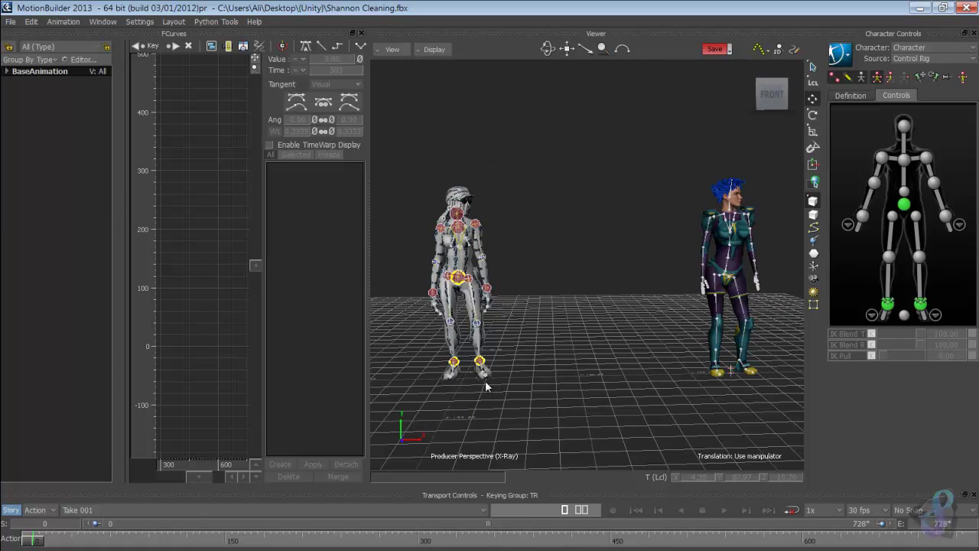
# Scrub the beginning of the take to compare both characters' motion, returning to frame 0 with both in view
pyautogui.moveTo(30, 544); pyautogui.dragTo(278, 545)
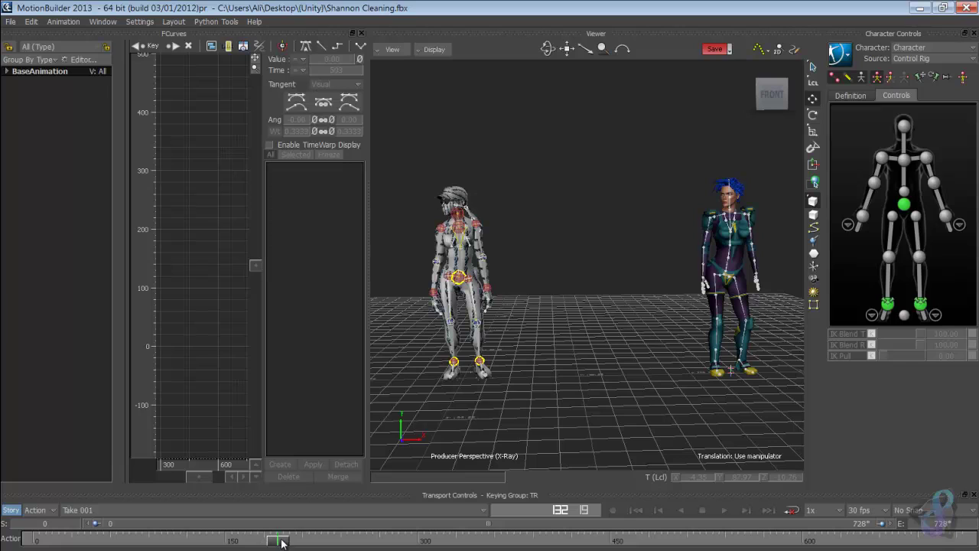
pyautogui.press('Home')
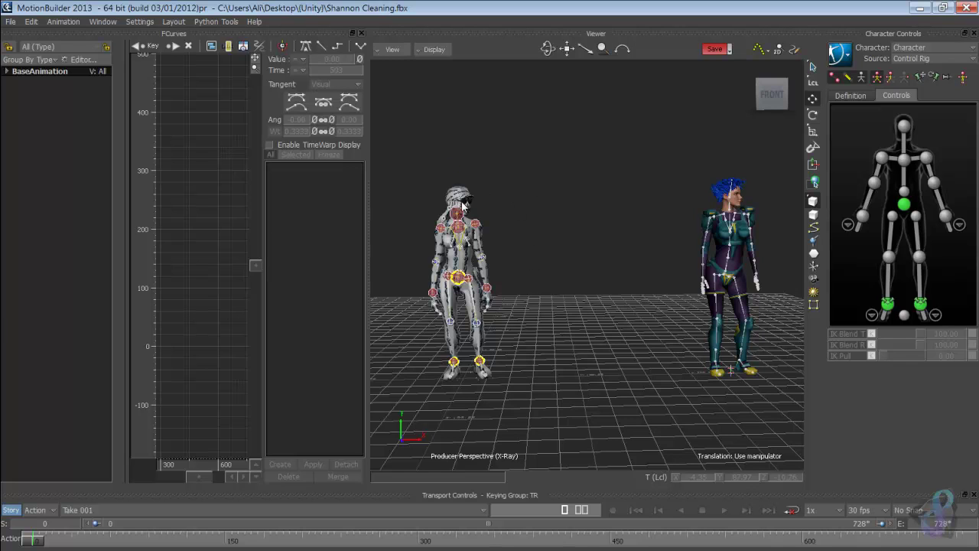
pyautogui.keyDown('shift'); pyautogui.moveTo(501, 270); pyautogui.dragTo(638, 288); pyautogui.keyUp('shift')
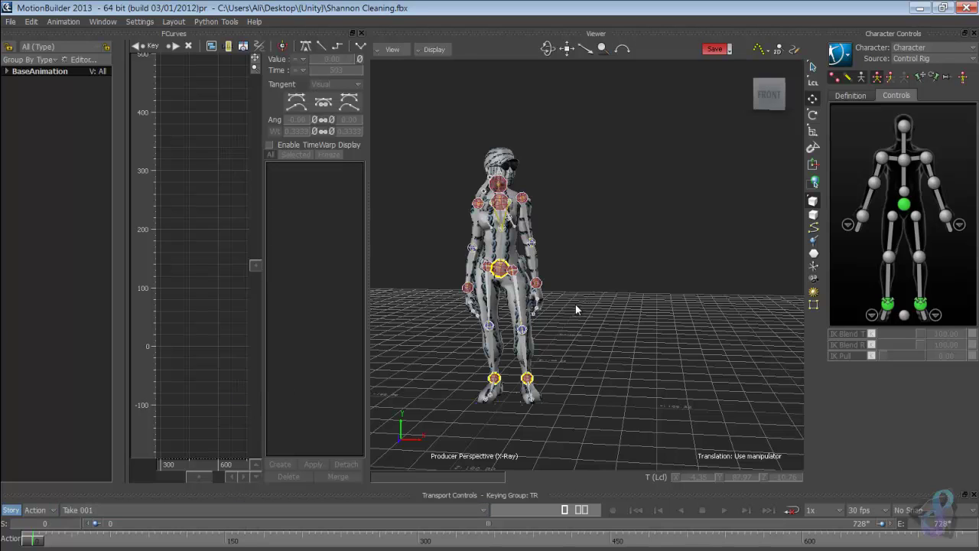
pyautogui.keyDown('ctrl'); pyautogui.keyDown('shift'); pyautogui.moveTo(575, 304); pyautogui.dragTo(440, 287); pyautogui.keyUp('shift'); pyautogui.keyUp('ctrl')
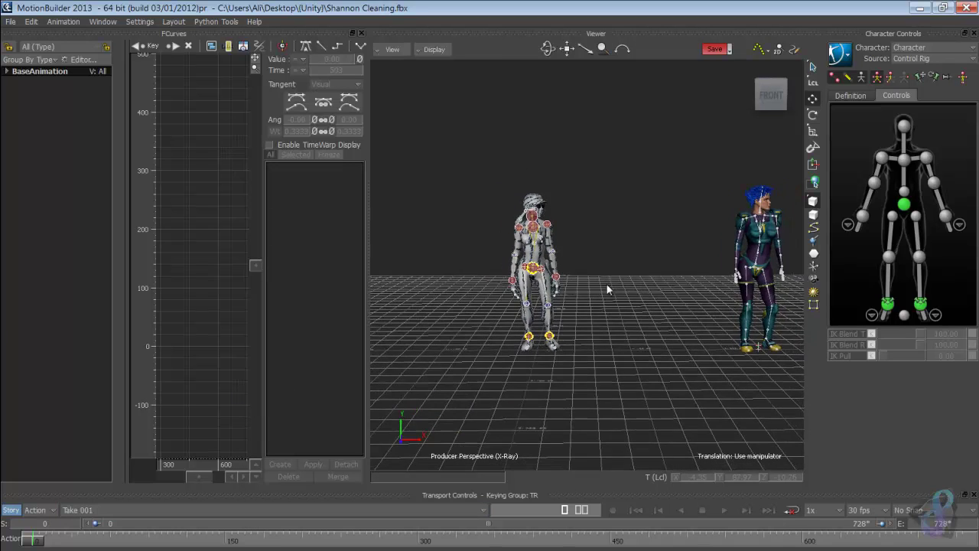
pyautogui.keyDown('shift'); pyautogui.moveTo(606, 285); pyautogui.dragTo(594, 286); pyautogui.keyUp('shift')
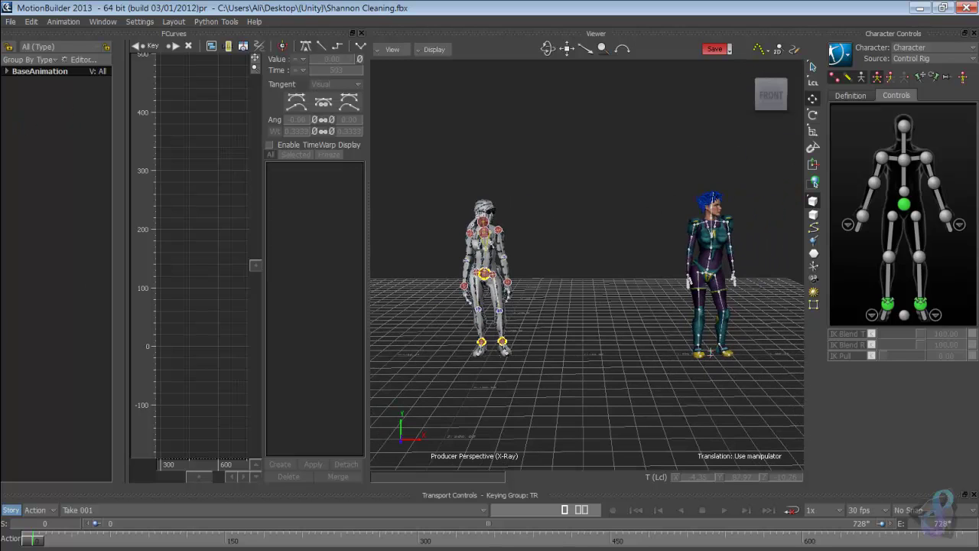
# Open a Scene Browser and place it over the middle of the workspace
pyautogui.click(103, 21)
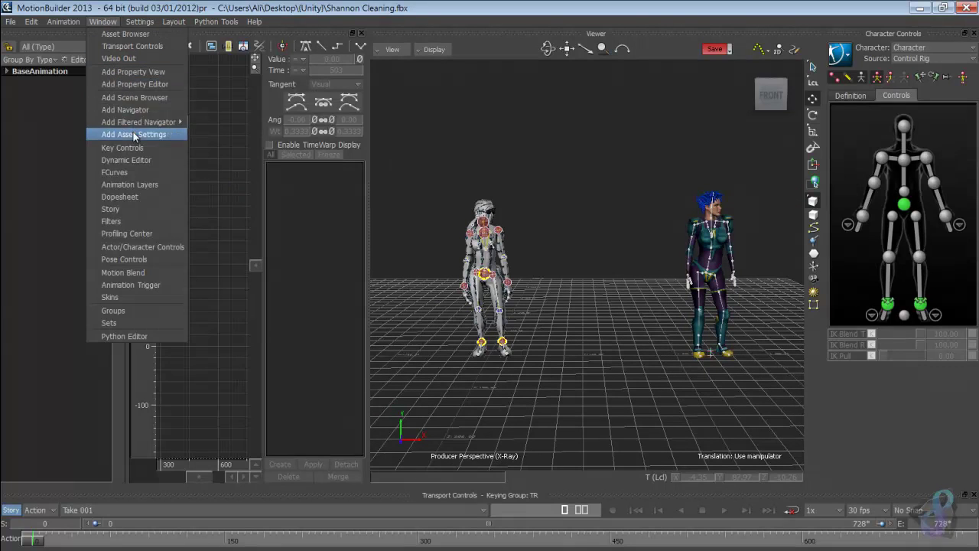
pyautogui.click(146, 100)
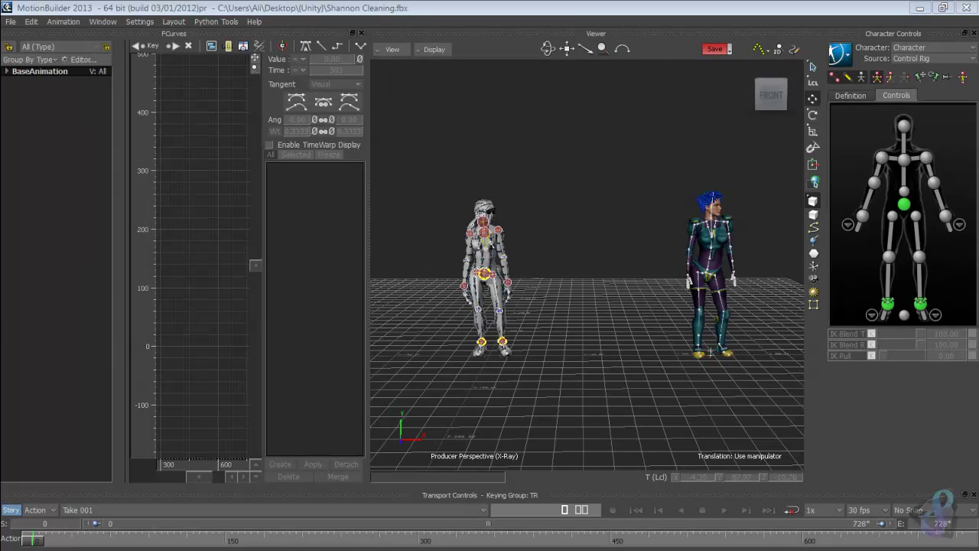
pyautogui.moveTo(255, 123); pyautogui.dragTo(461, 122)
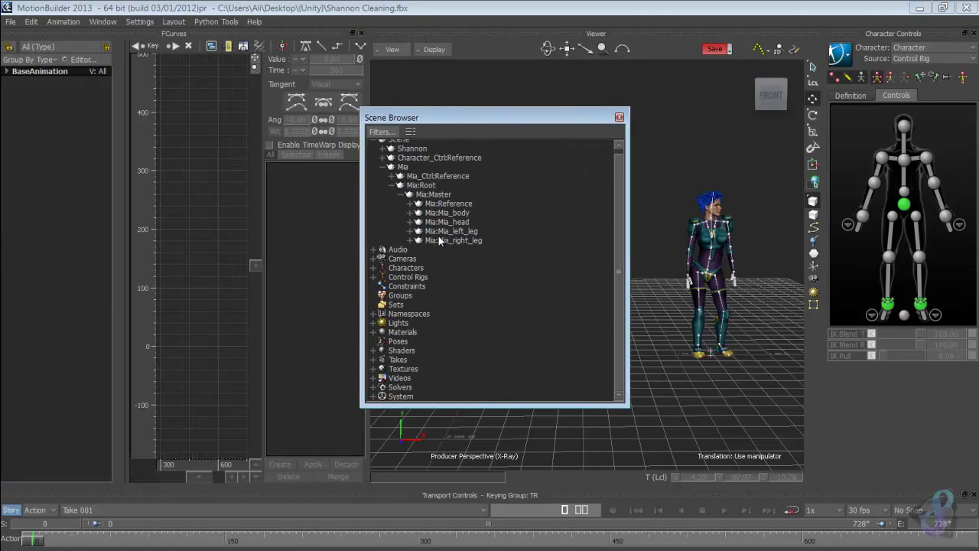
pyautogui.click(433, 194)
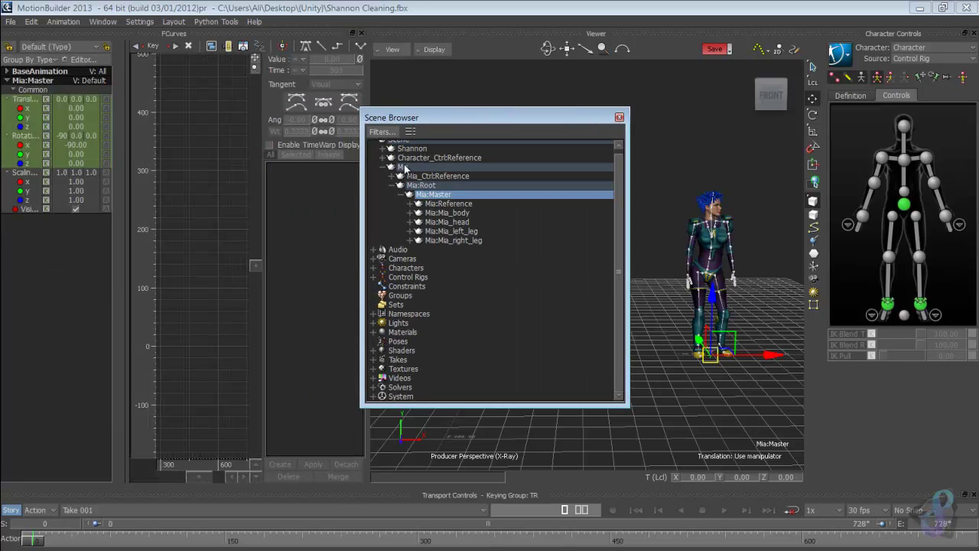
pyautogui.click(404, 166)
pyautogui.rightClick(405, 166)
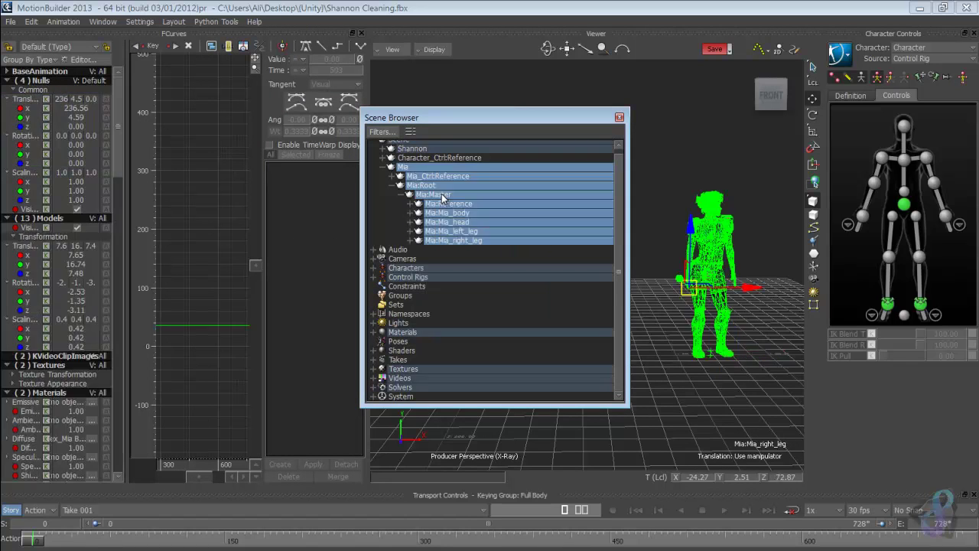
pyautogui.rightClick(440, 197)
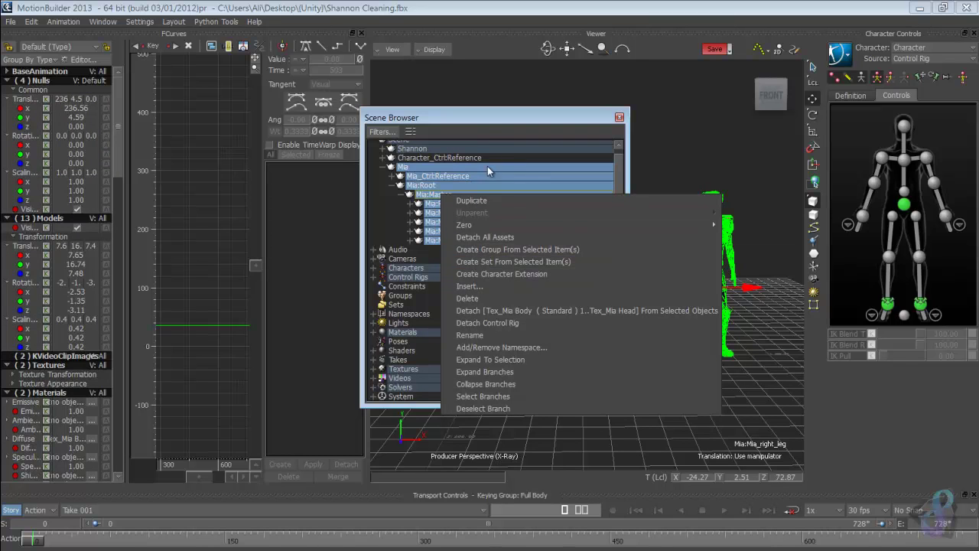
pyautogui.click(489, 122)
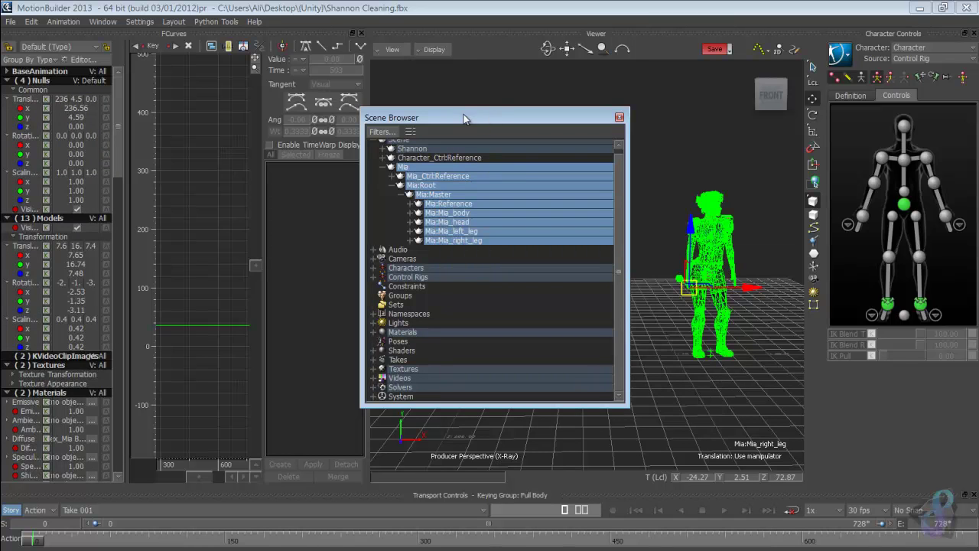
pyautogui.moveTo(464, 117); pyautogui.dragTo(405, 96)
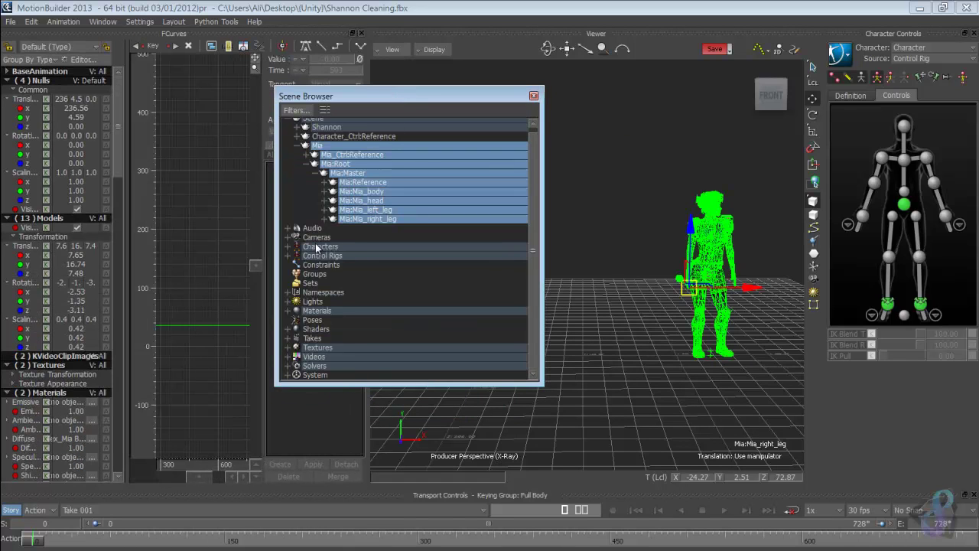
pyautogui.click(607, 225)
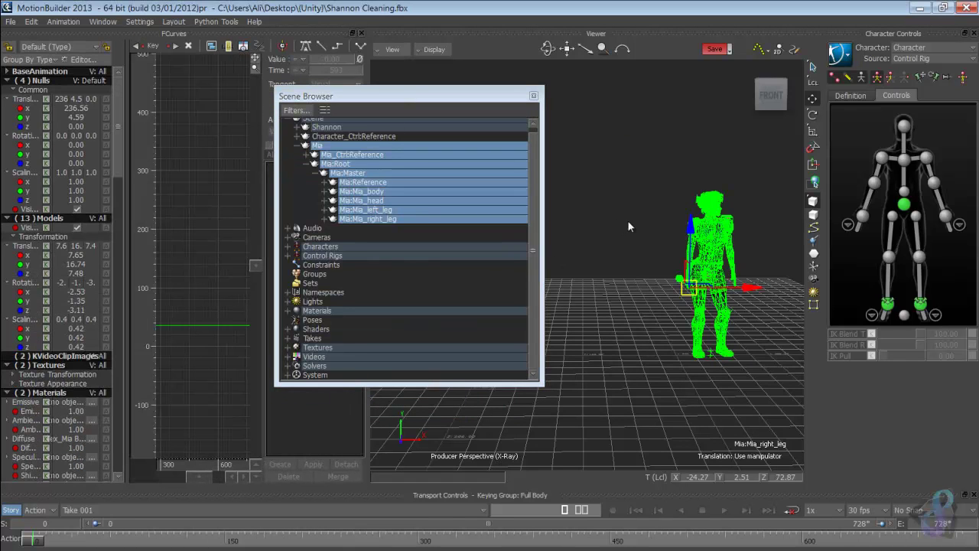
# Make Mia the current character and set her source to None
pyautogui.click(900, 47)
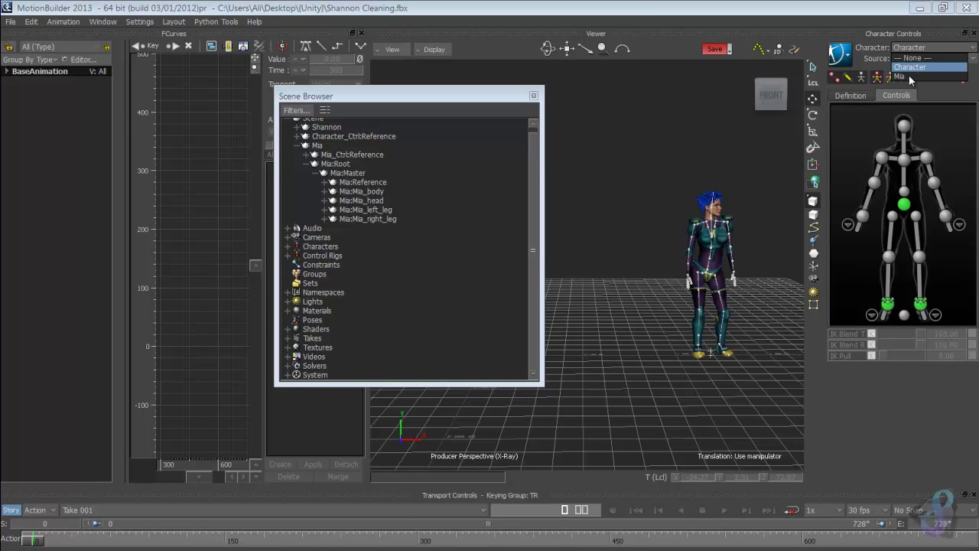
pyautogui.click(909, 77)
pyautogui.click(920, 59)
pyautogui.click(916, 70)
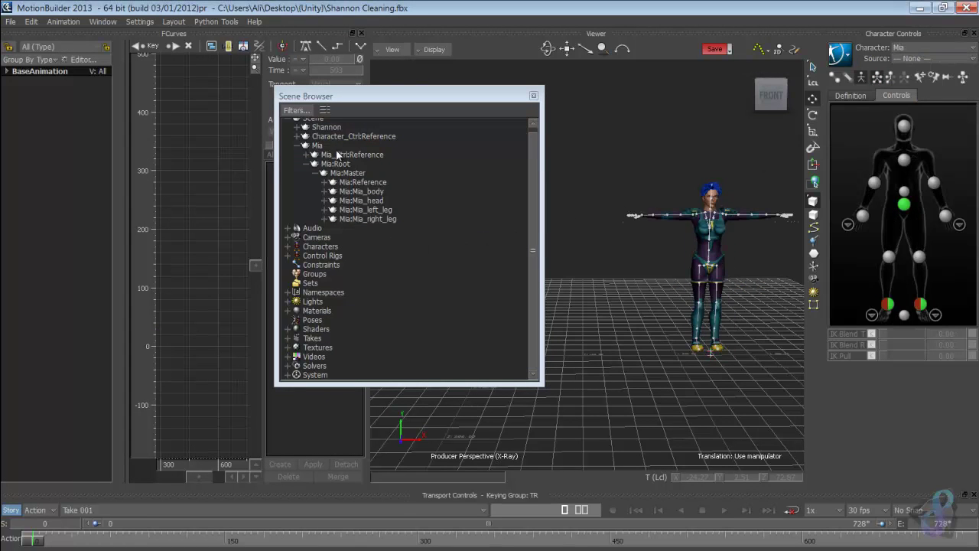
# Delete Mia's whole selected hierarchy with its linked characters, rigs and materials, accepting every deletion warning, and close the Scene Browser
pyautogui.click(317, 145)
pyautogui.rightClick(317, 145)
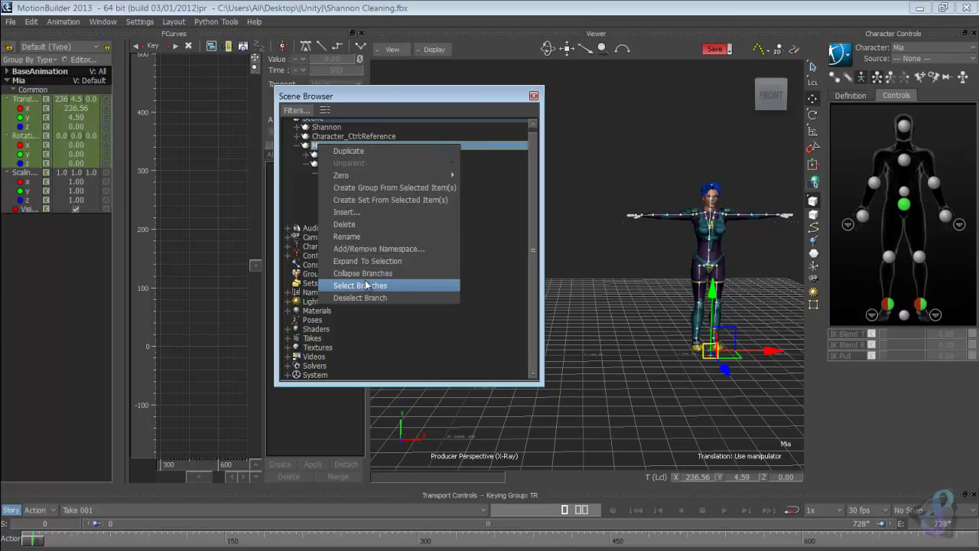
pyautogui.press('Return')
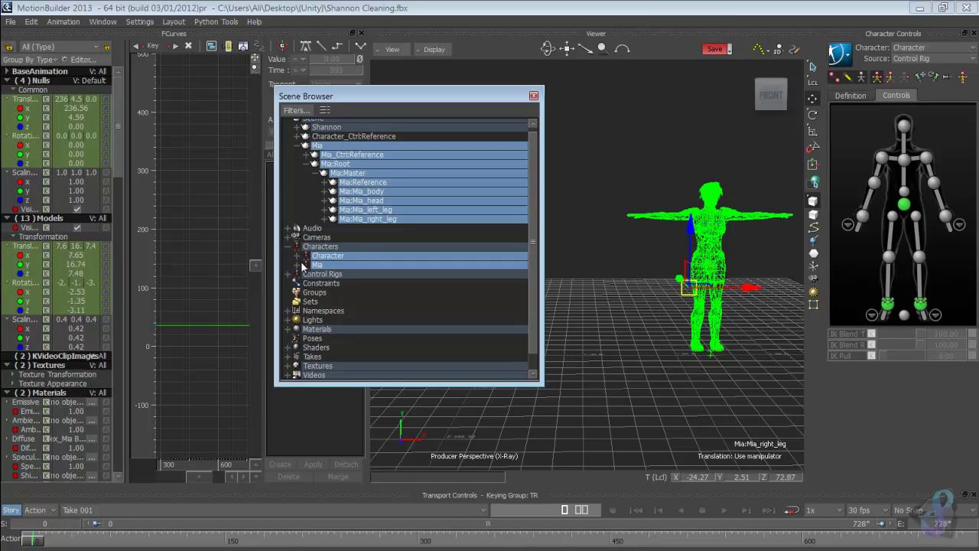
pyautogui.click(298, 258)
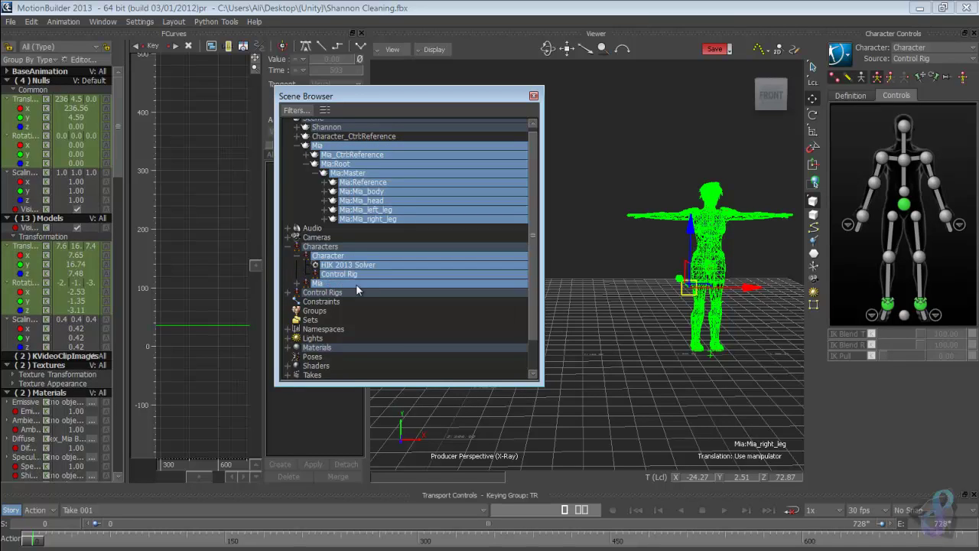
pyautogui.moveTo(413, 98); pyautogui.dragTo(646, 90)
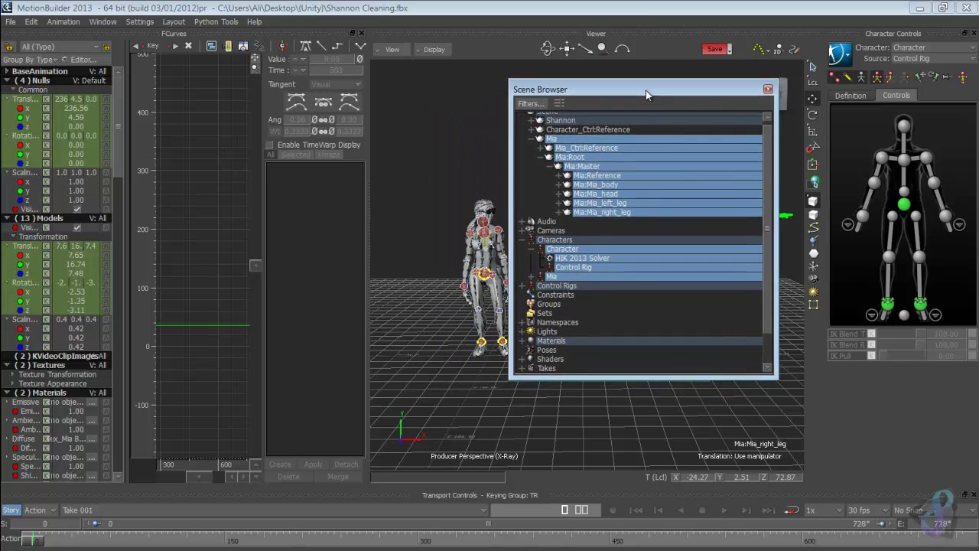
pyautogui.rightClick(614, 172)
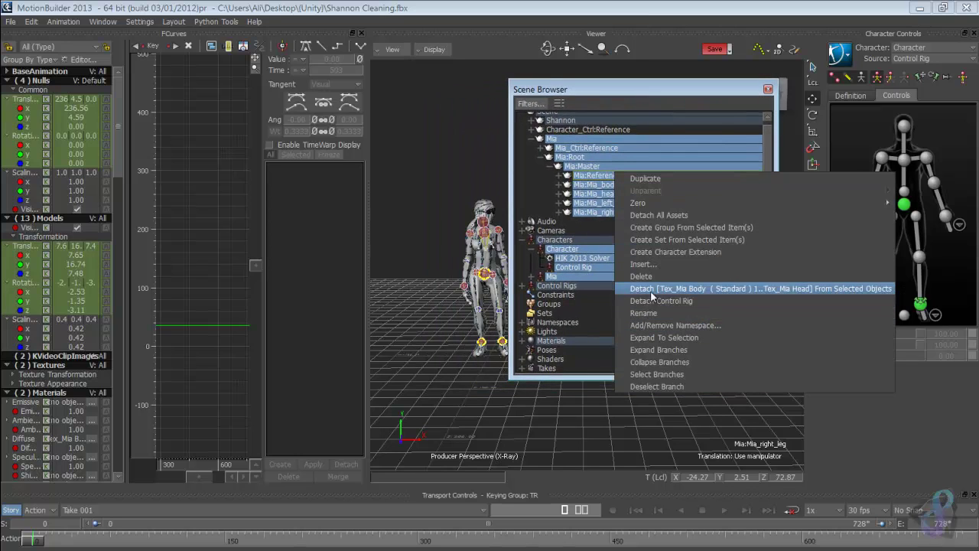
pyautogui.click(642, 276)
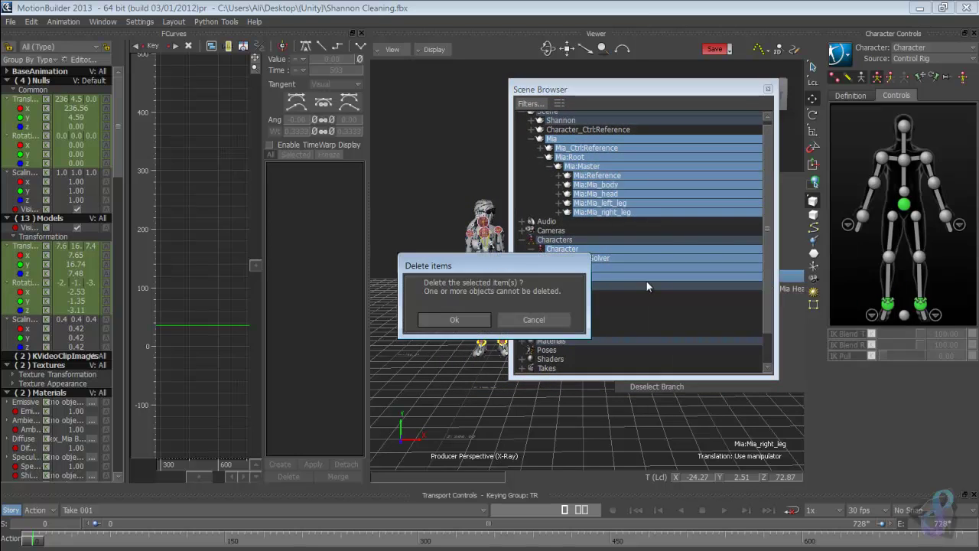
pyautogui.click(459, 319)
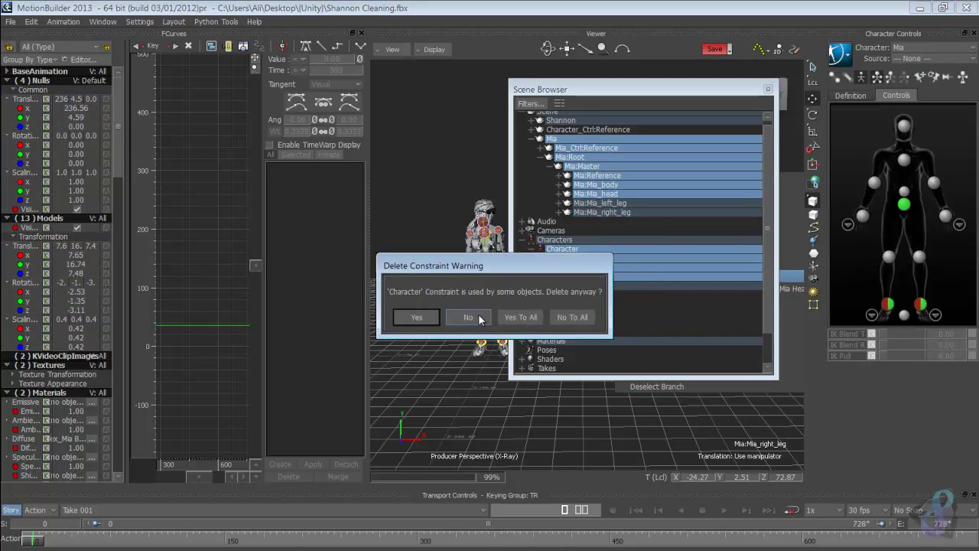
pyautogui.click(522, 316)
pyautogui.click(523, 317)
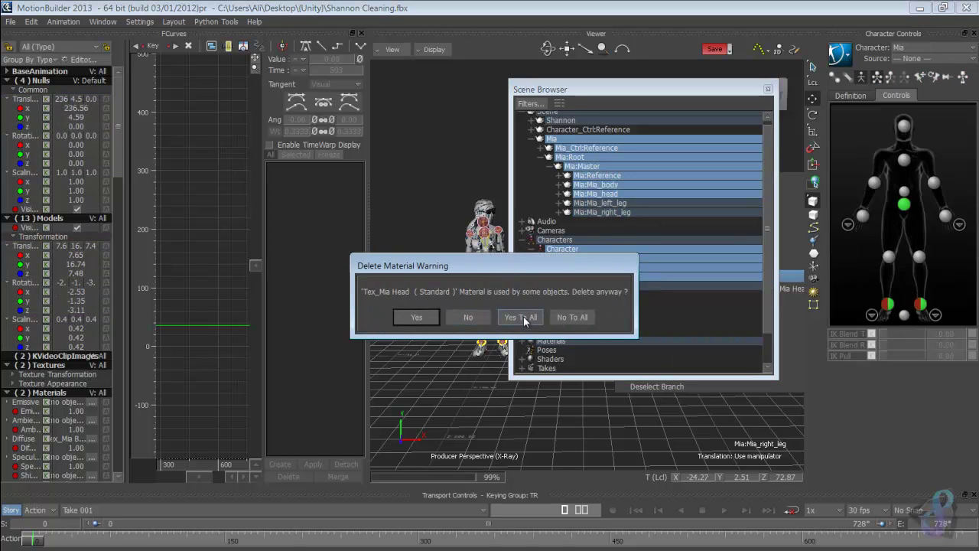
pyautogui.click(524, 319)
pyautogui.click(524, 319)
pyautogui.click(525, 321)
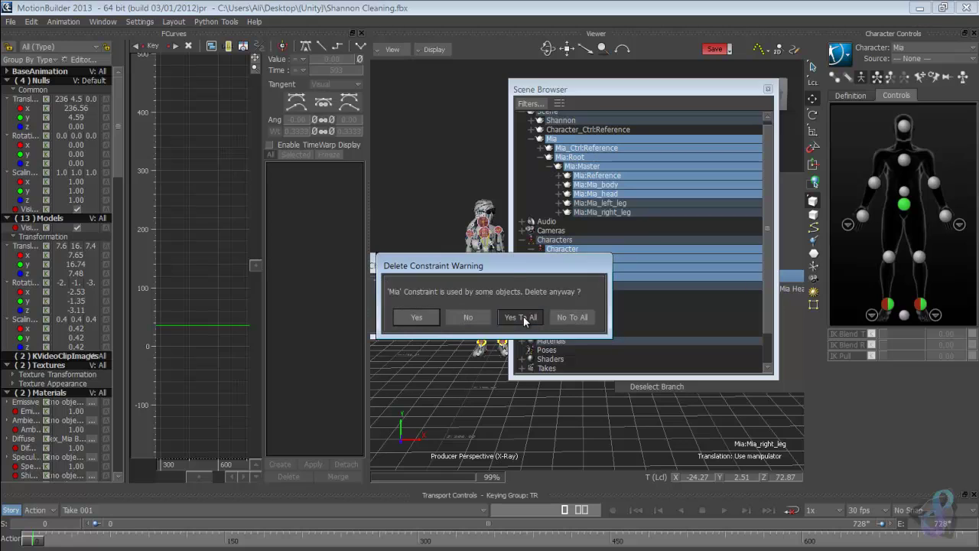
pyautogui.click(525, 320)
pyautogui.click(525, 320)
pyautogui.click(524, 319)
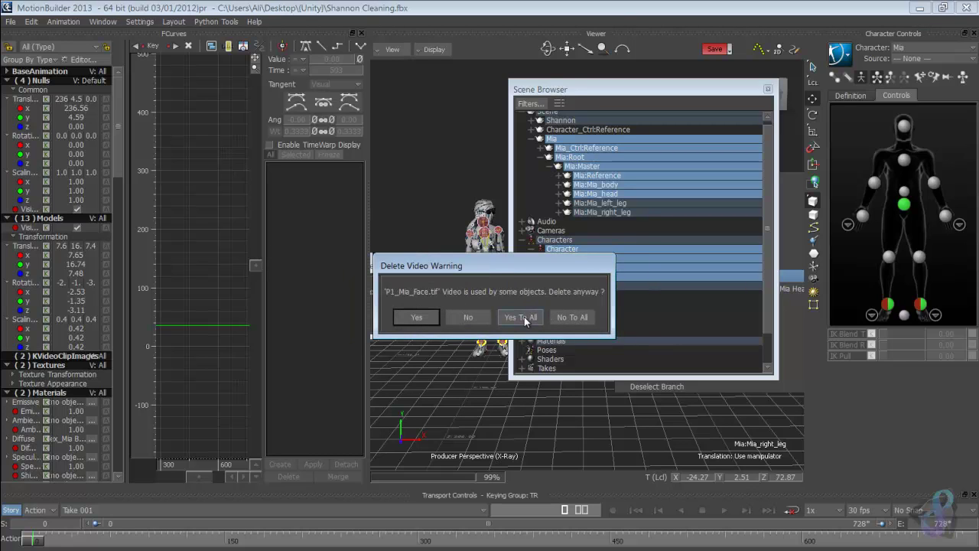
pyautogui.click(524, 320)
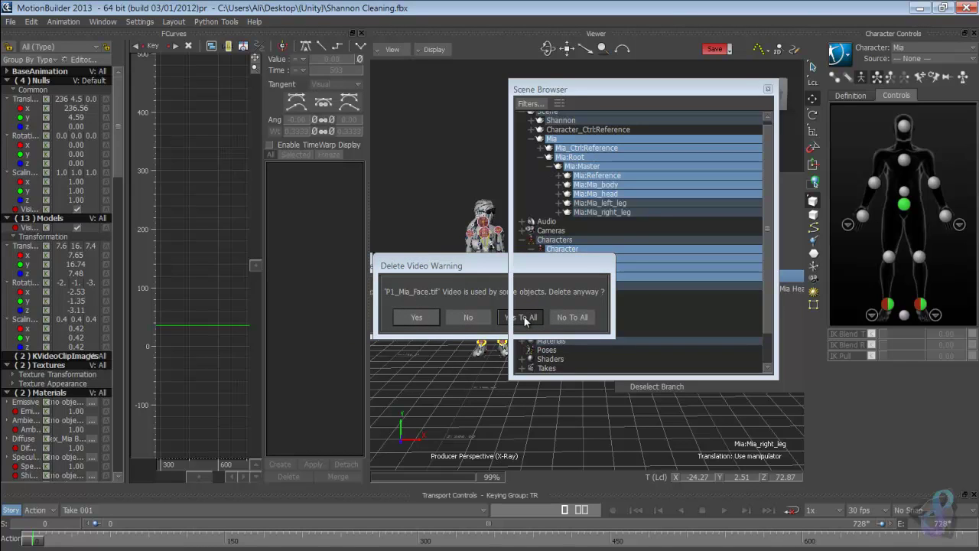
pyautogui.click(525, 320)
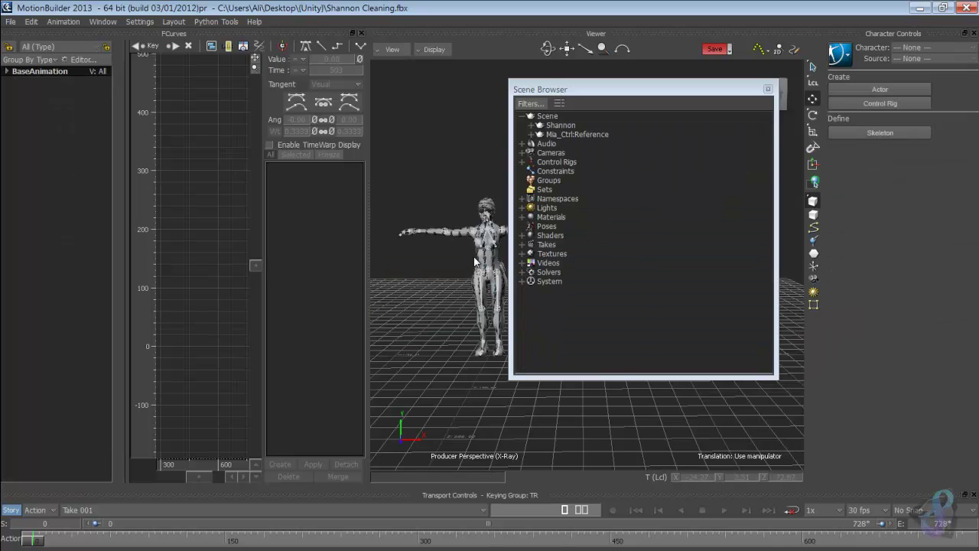
pyautogui.click(768, 89)
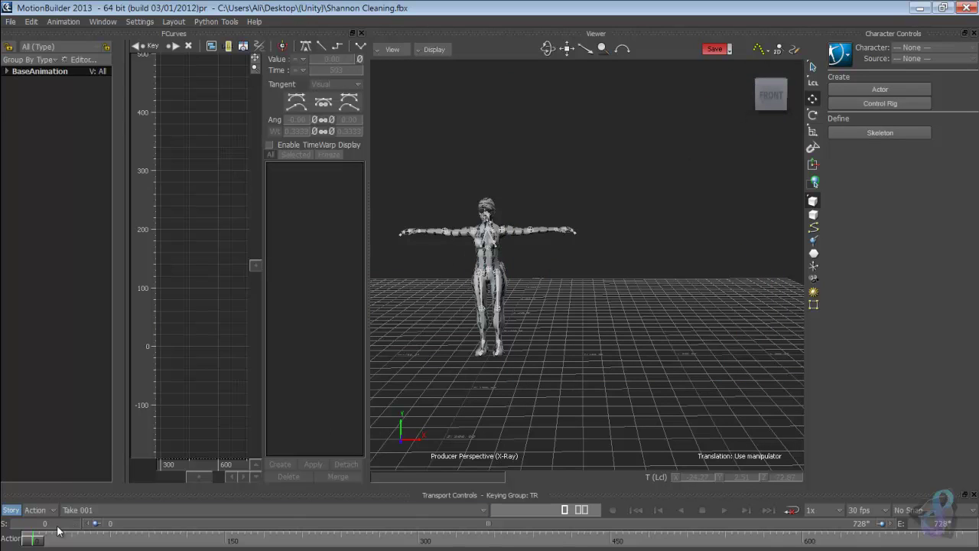
# Scrub the first 170 or so frames of the take to check the grey character's motion without Mia
pyautogui.moveTo(35, 538)
pyautogui.mouseDown()
pyautogui.moveTo(75, 535)
pyautogui.moveTo(24, 536)
pyautogui.moveTo(457, 545)
pyautogui.moveTo(302, 540)
pyautogui.mouseUp()
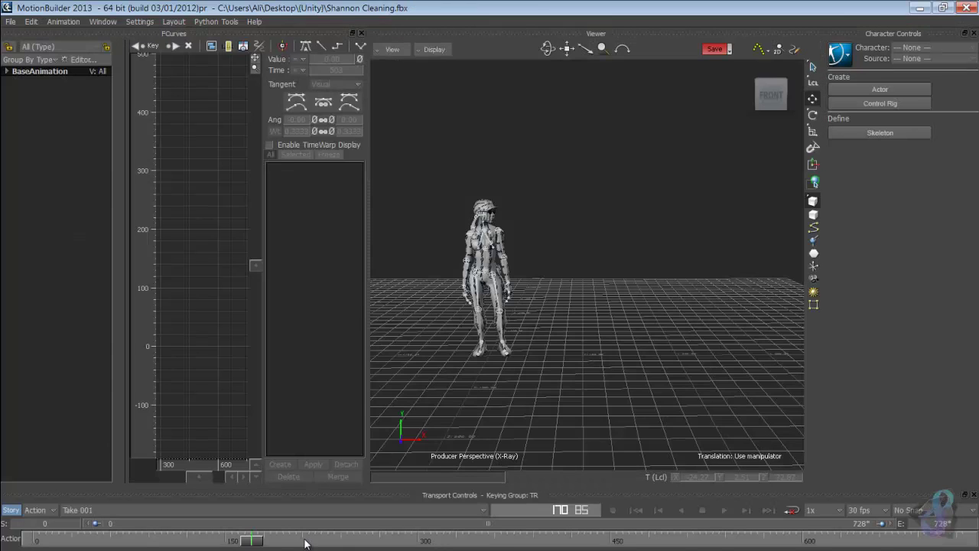
pyautogui.moveTo(303, 539); pyautogui.dragTo(236, 544)
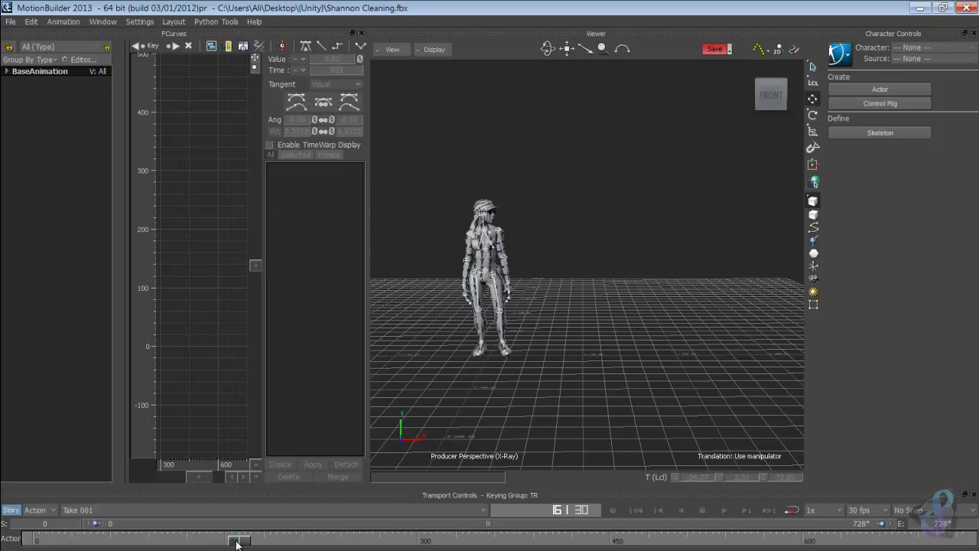
pyautogui.moveTo(238, 542); pyautogui.dragTo(236, 543)
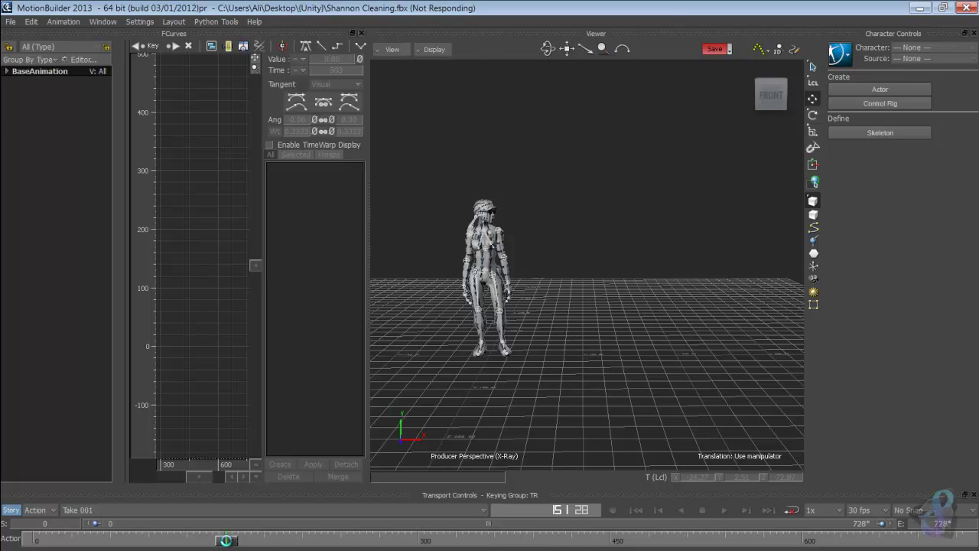
pyautogui.moveTo(224, 544); pyautogui.dragTo(202, 543)
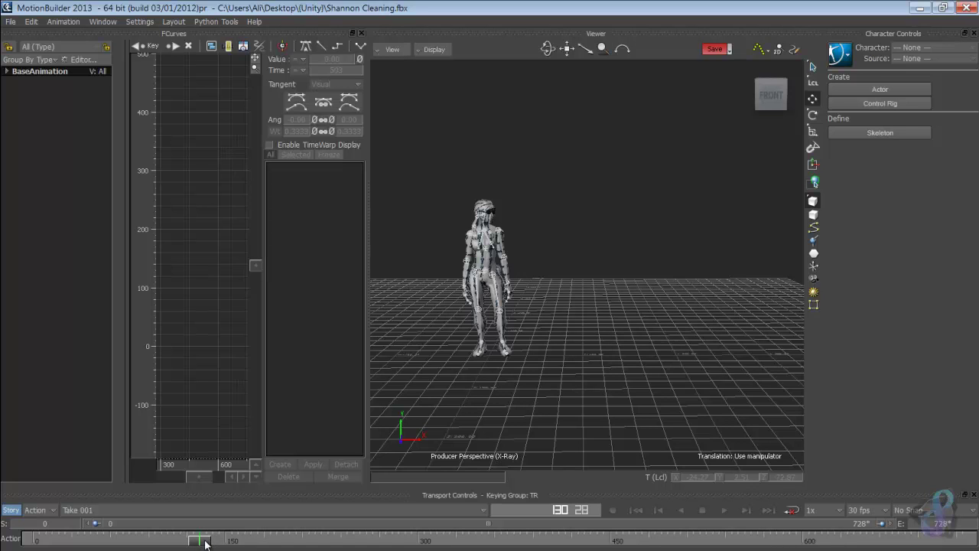
pyautogui.moveTo(205, 544); pyautogui.dragTo(208, 543)
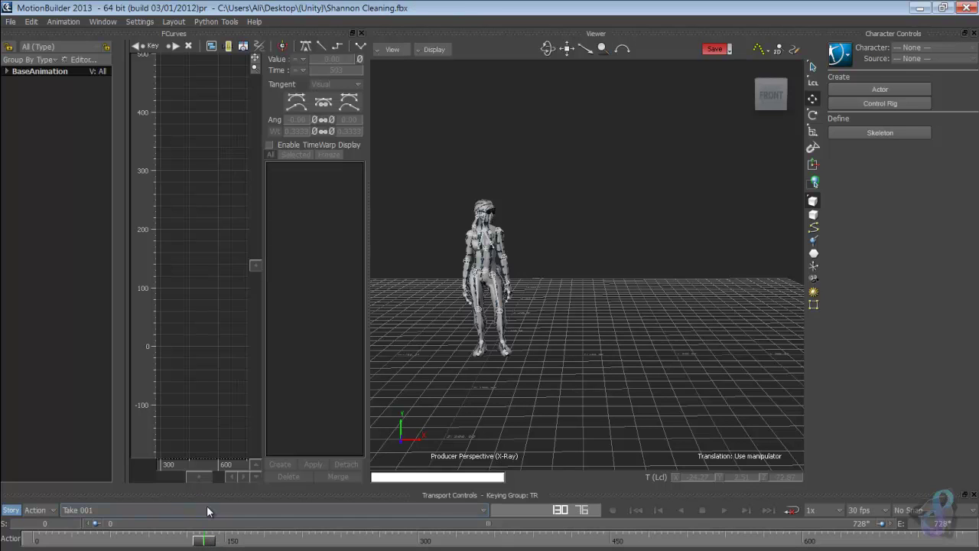
# Frame the grey character closely and scrub through the take to frame 569, returning to frame 0
pyautogui.keyDown('ctrl'); pyautogui.moveTo(438, 340); pyautogui.dragTo(590, 328); pyautogui.keyUp('ctrl')
pyautogui.keyDown('shift'); pyautogui.moveTo(487, 318); pyautogui.dragTo(578, 319); pyautogui.keyUp('shift')
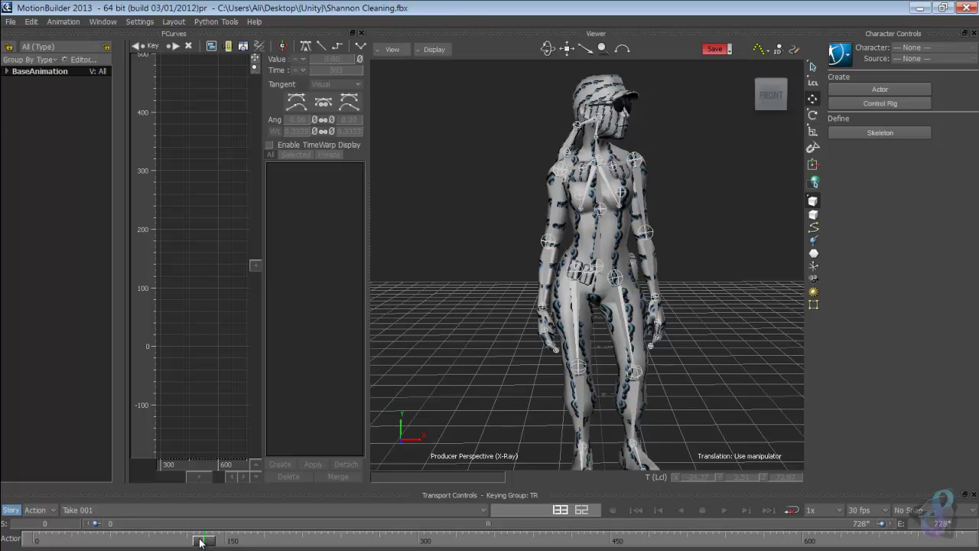
pyautogui.moveTo(201, 542); pyautogui.dragTo(730, 540)
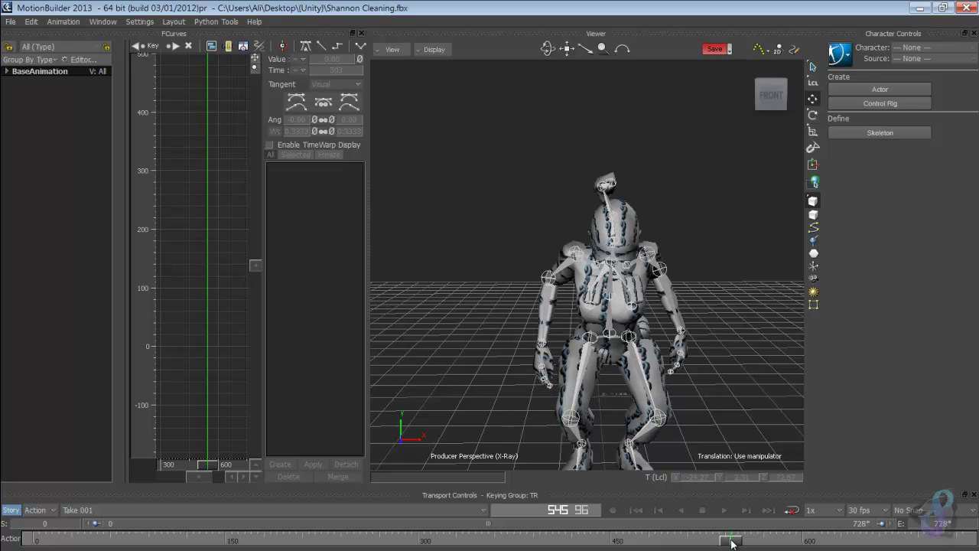
pyautogui.moveTo(731, 539); pyautogui.dragTo(763, 545)
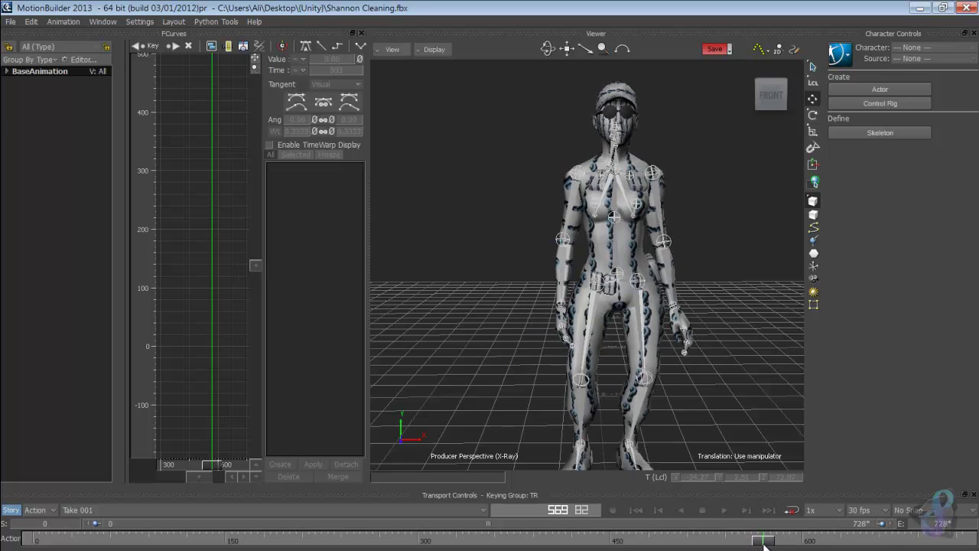
pyautogui.click(636, 509)
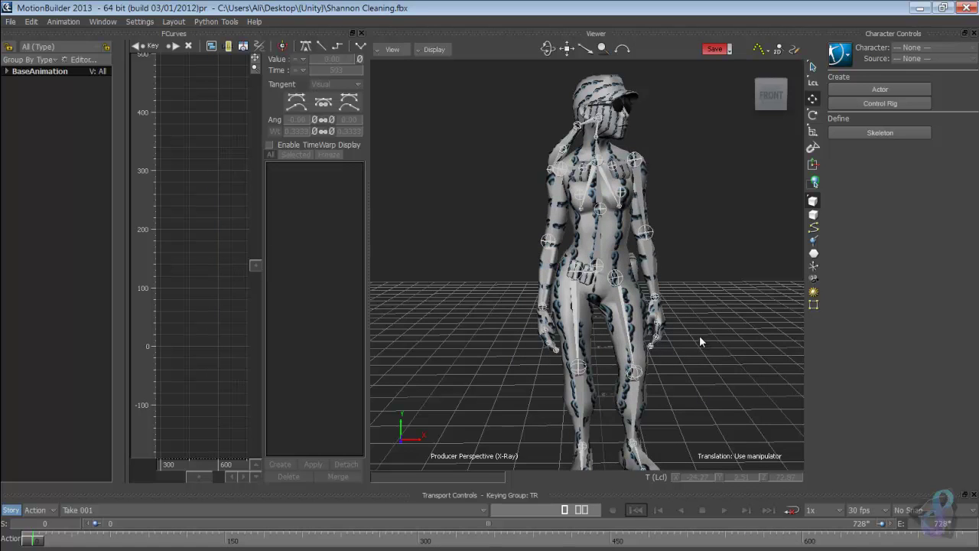
# Bring the whole grey character into view and scrub the beginning of the take again, returning to frame 0
pyautogui.keyDown('ctrl'); pyautogui.keyDown('shift'); pyautogui.moveTo(699, 337); pyautogui.dragTo(681, 372); pyautogui.keyUp('shift'); pyautogui.keyUp('ctrl')
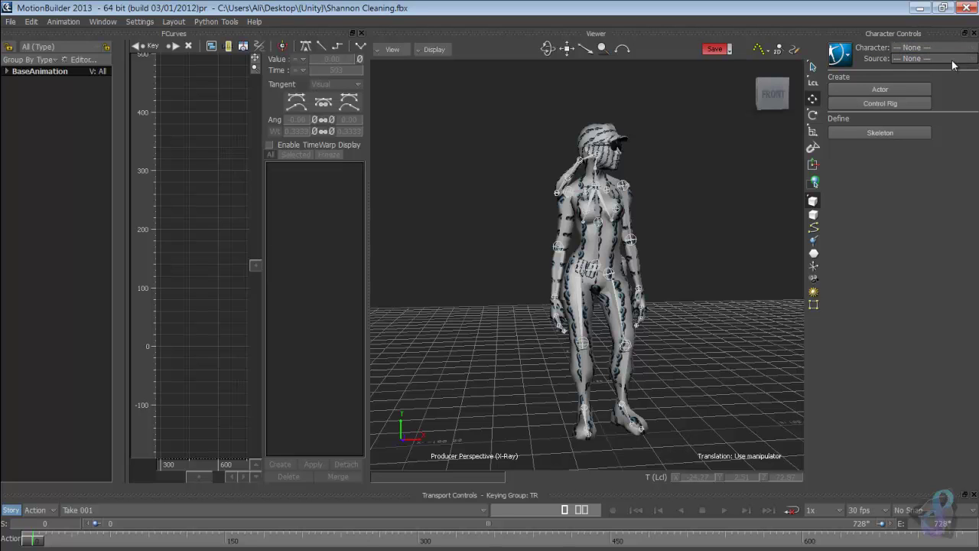
pyautogui.keyDown('ctrl'); pyautogui.keyDown('shift'); pyautogui.moveTo(740, 201); pyautogui.dragTo(633, 287); pyautogui.keyUp('shift'); pyautogui.keyUp('ctrl')
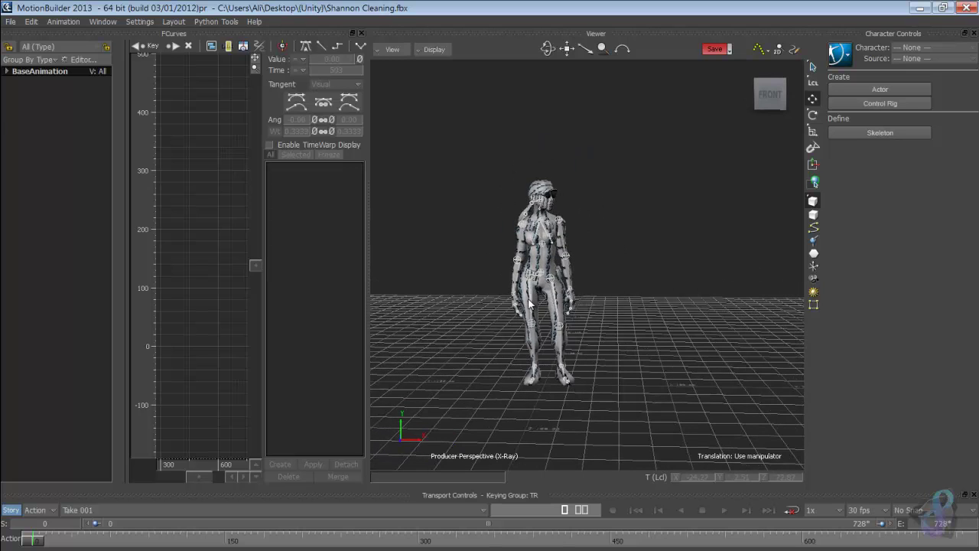
pyautogui.click(636, 510)
pyautogui.click(636, 510)
pyautogui.moveTo(25, 541); pyautogui.dragTo(235, 540)
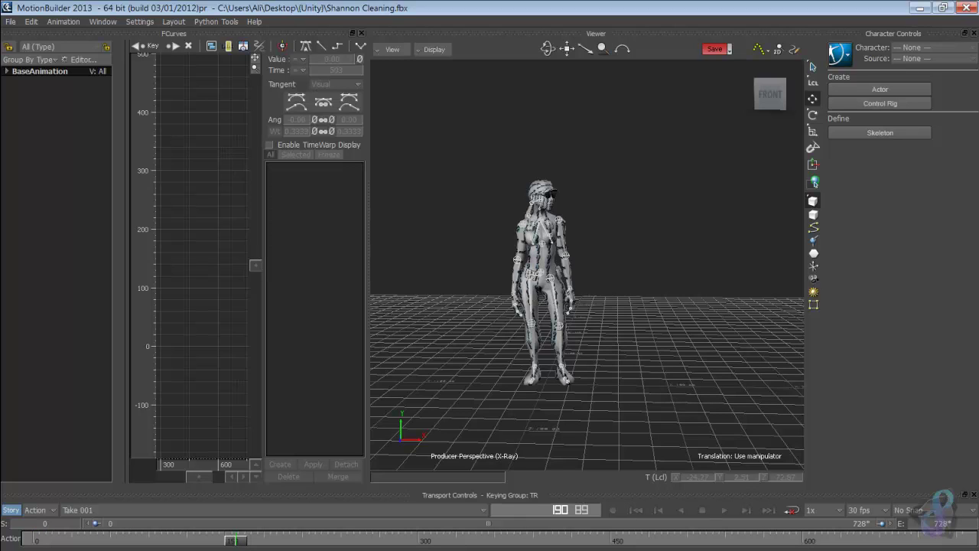
pyautogui.click(33, 539)
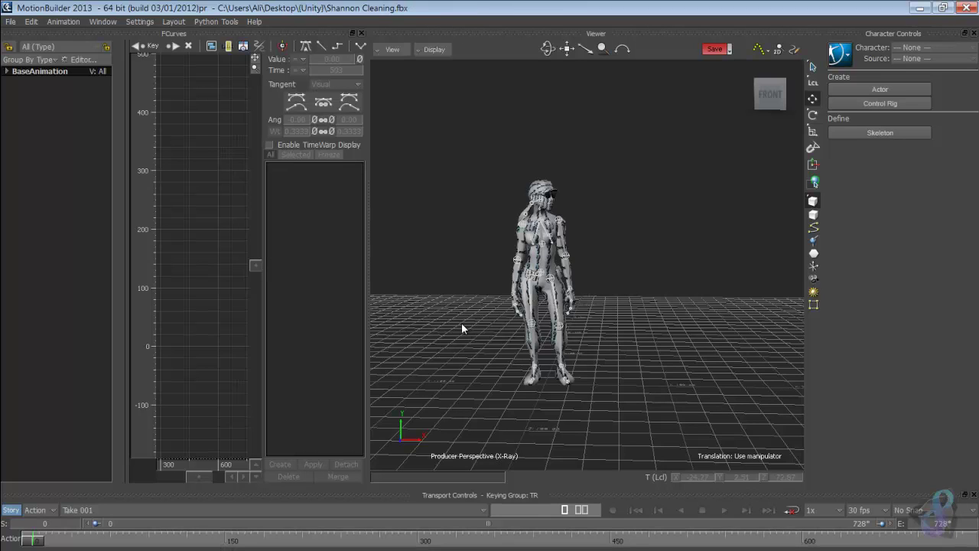
# Undo the deletion of Mia and the linked characters and control rigs
pyautogui.hotkey('ctrl', 'shift', '1')
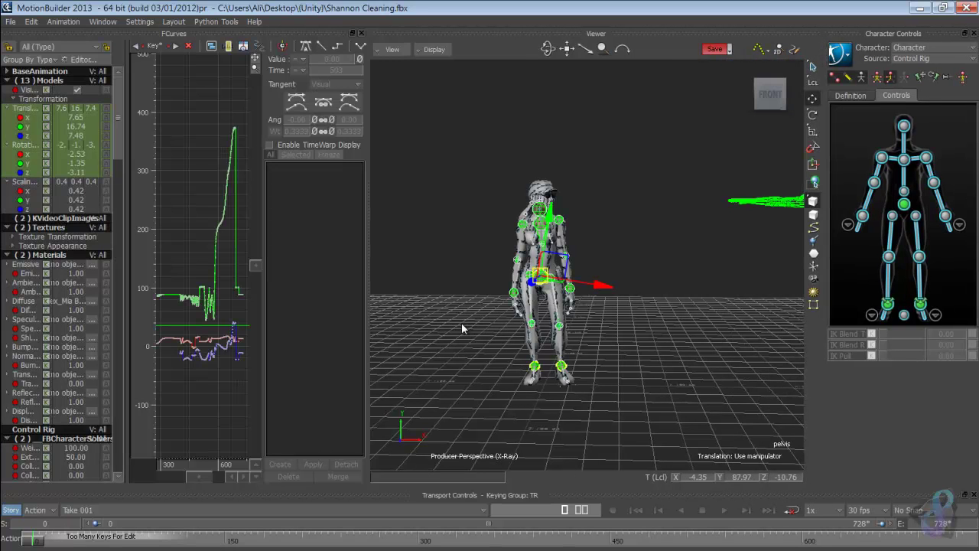
# Clear the selection, make Mia the current character, and bring both characters into view
pyautogui.keyDown('ctrl'); pyautogui.moveTo(690, 336); pyautogui.dragTo(635, 334); pyautogui.keyUp('ctrl')
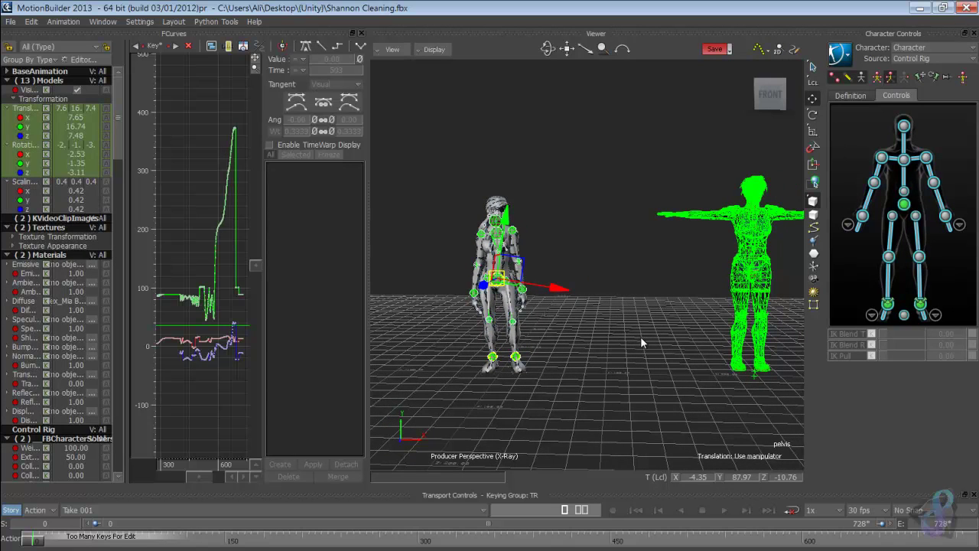
pyautogui.click(644, 336)
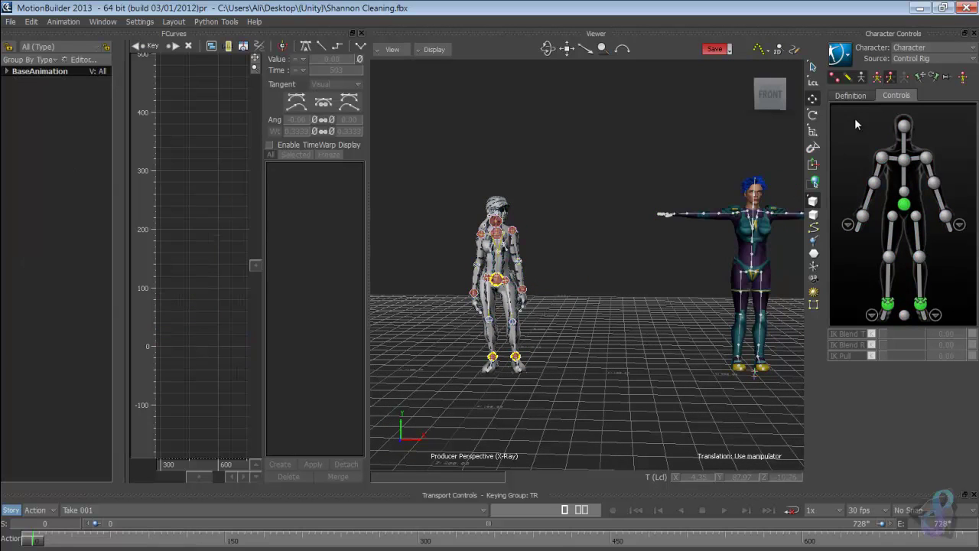
pyautogui.click(919, 58)
pyautogui.click(917, 61)
pyautogui.click(927, 46)
pyautogui.click(902, 76)
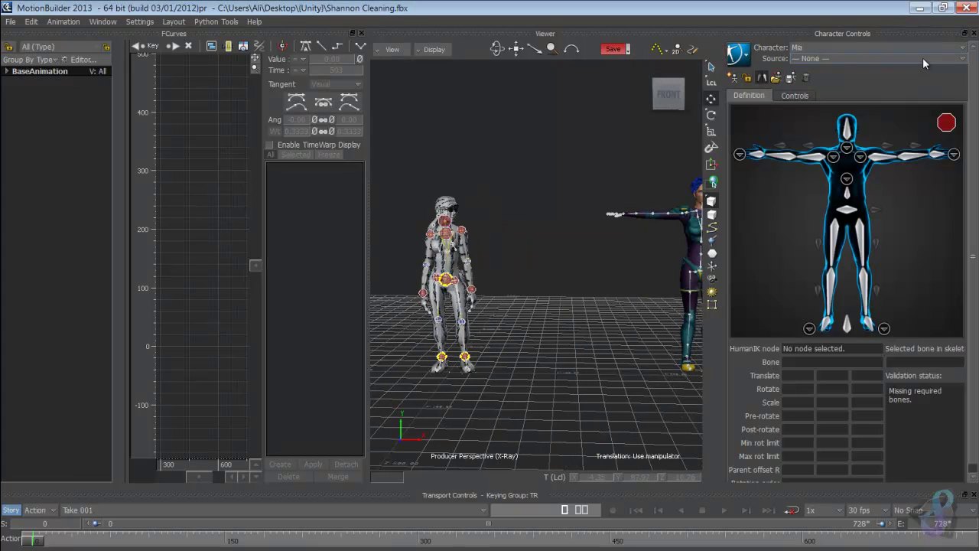
pyautogui.scroll(-2, 554, 270)
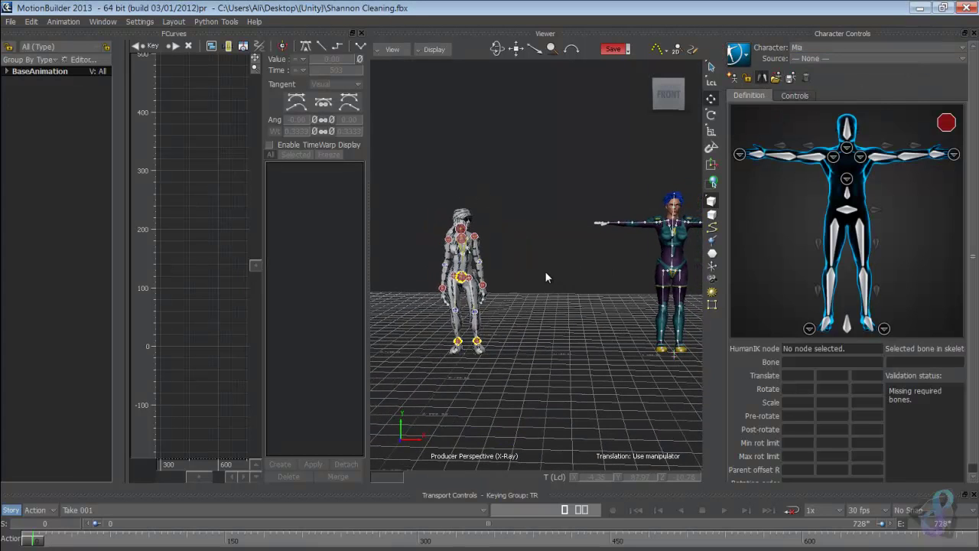
pyautogui.keyDown('shift'); pyautogui.moveTo(574, 266); pyautogui.dragTo(553, 264); pyautogui.keyUp('shift')
pyautogui.scroll(-2, 565, 265)
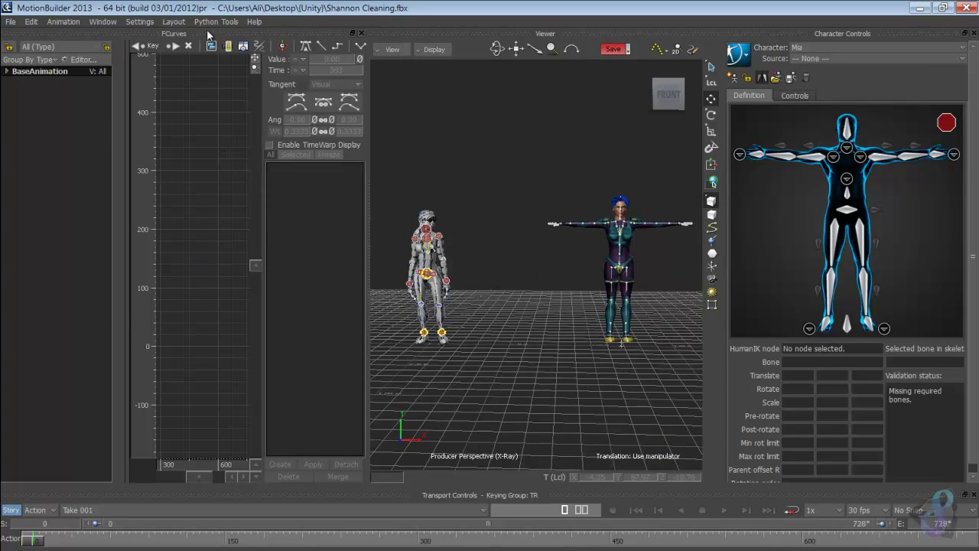
# Open a Scene Browser and place it clear of the grey character
pyautogui.click(119, 21)
pyautogui.moveTo(104, 21)
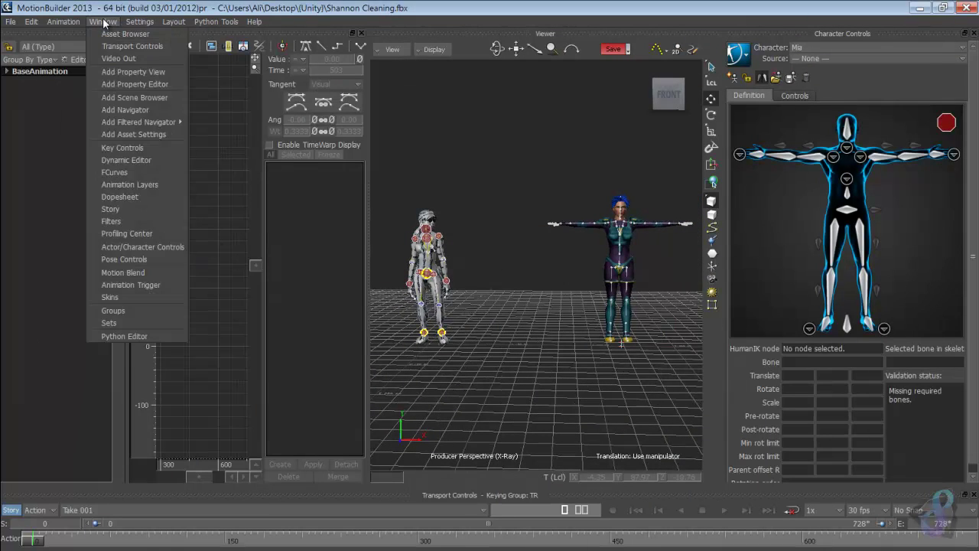
pyautogui.click(122, 97)
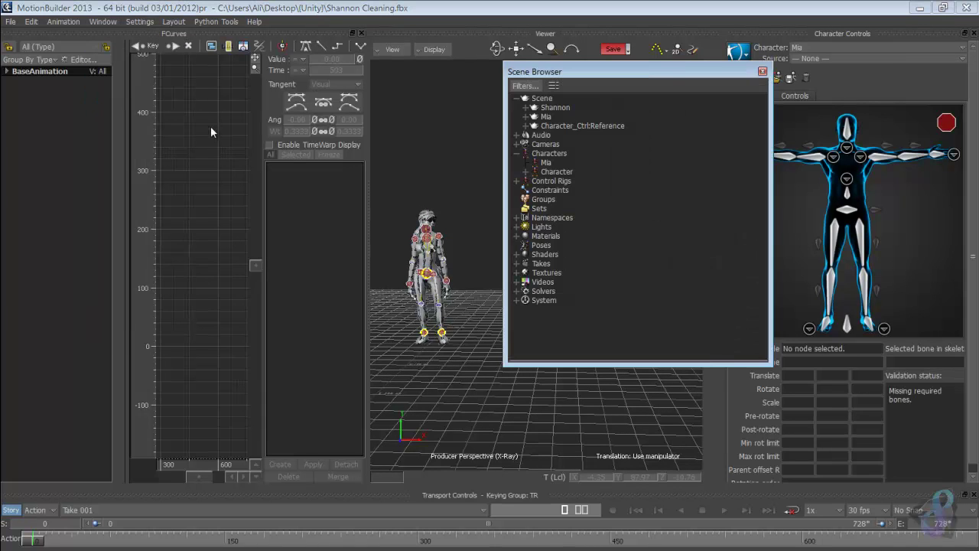
pyautogui.moveTo(578, 72); pyautogui.dragTo(695, 87)
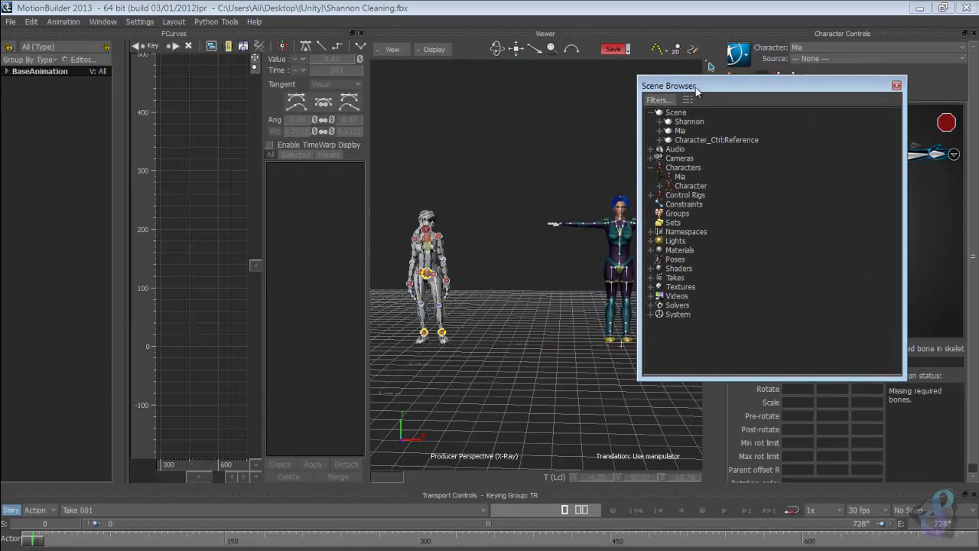
# Select all branches of the Mia model and delete them, including the textures and videos in use
pyautogui.click(679, 132)
pyautogui.rightClick(679, 132)
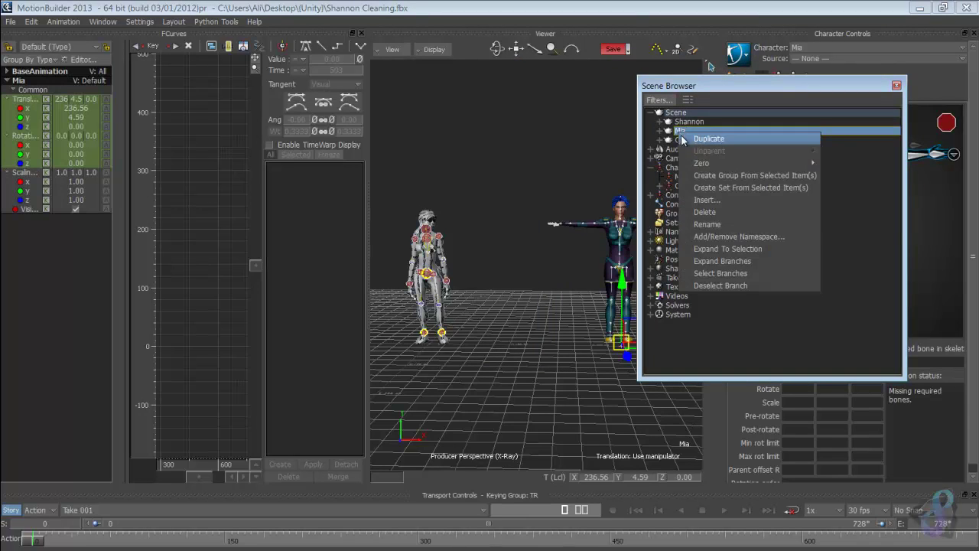
pyautogui.click(719, 273)
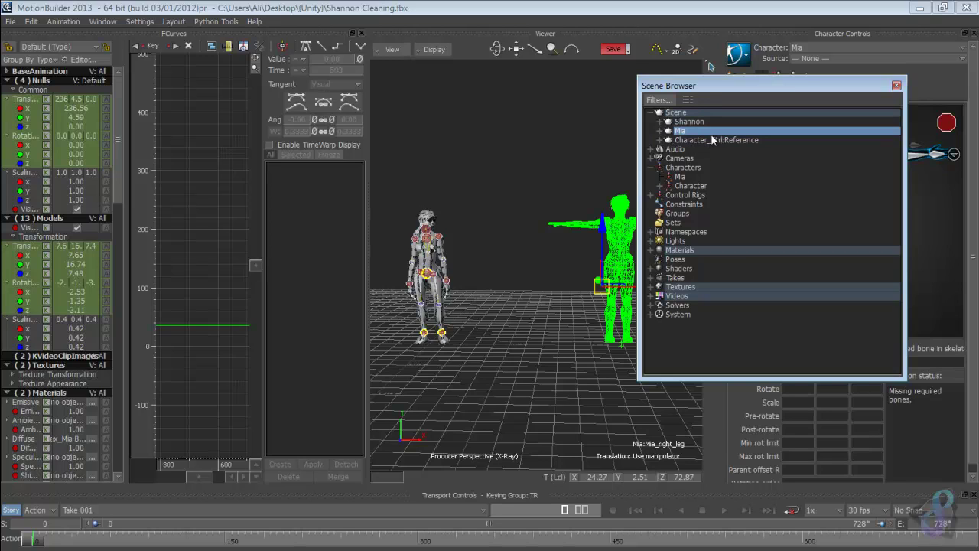
pyautogui.rightClick(747, 134)
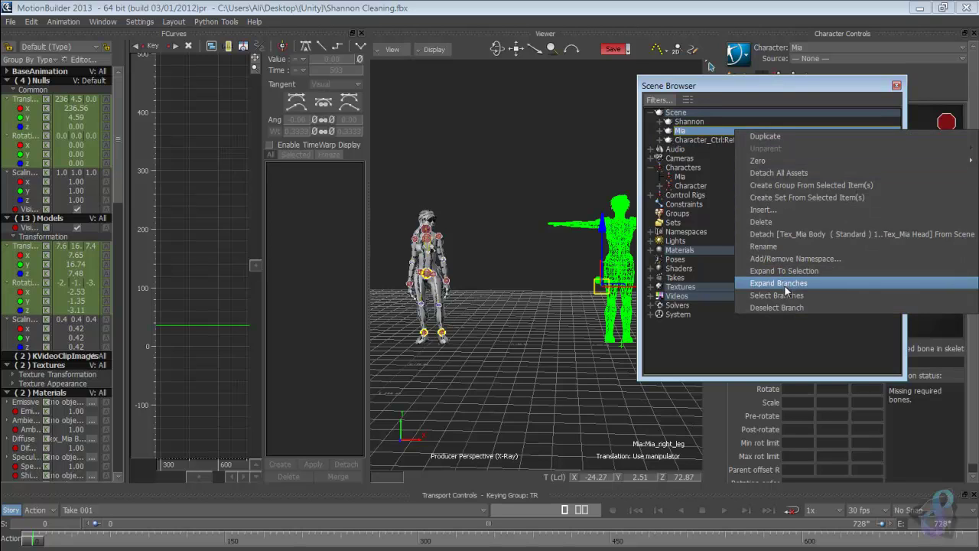
pyautogui.click(765, 222)
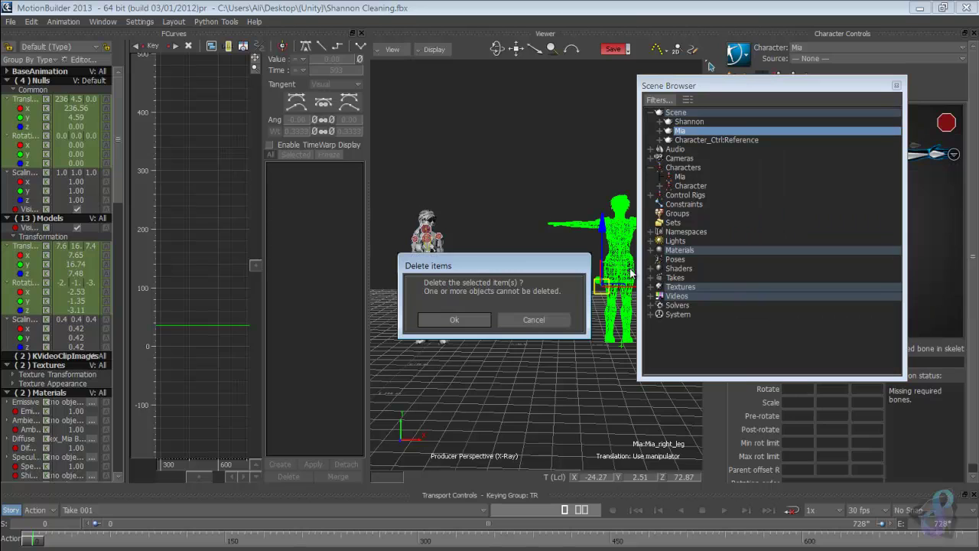
pyautogui.click(459, 319)
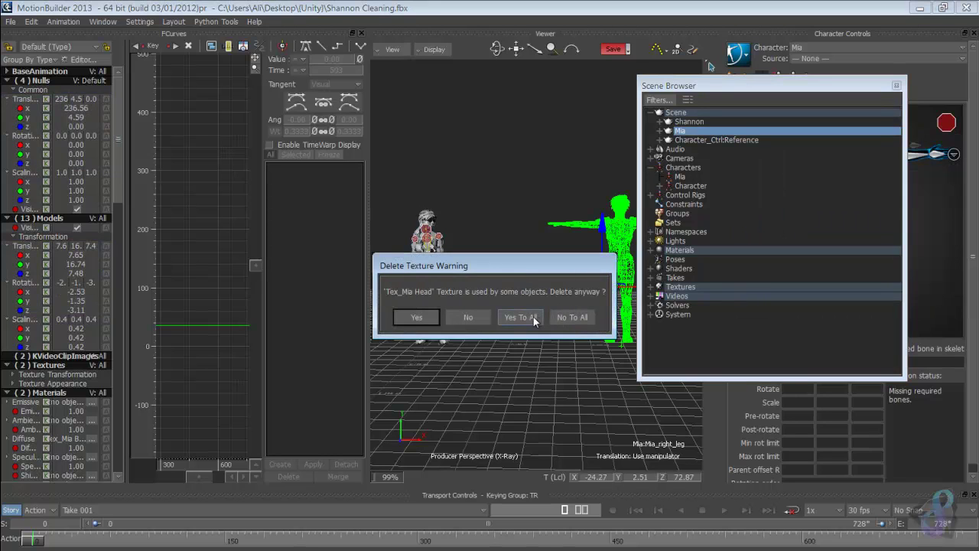
pyautogui.click(531, 316)
pyautogui.click(524, 317)
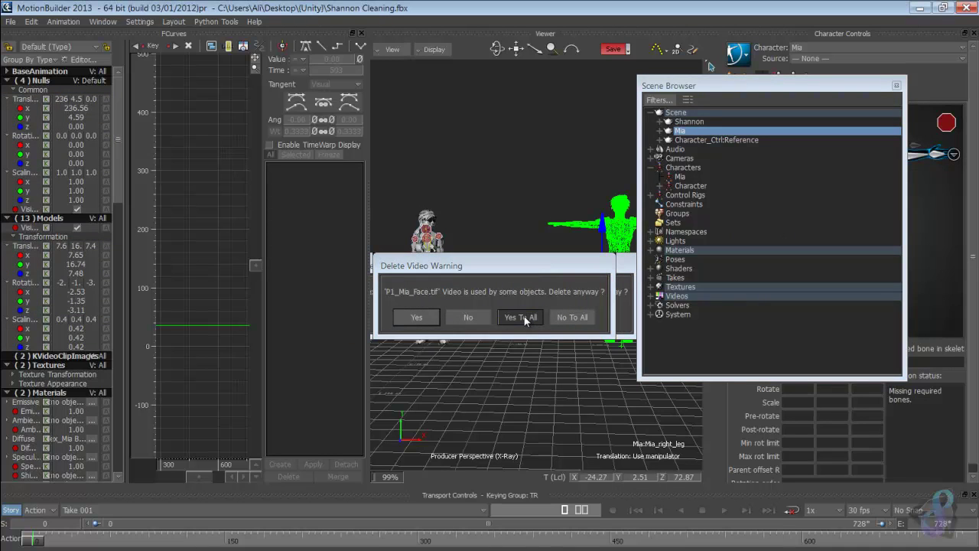
pyautogui.click(524, 318)
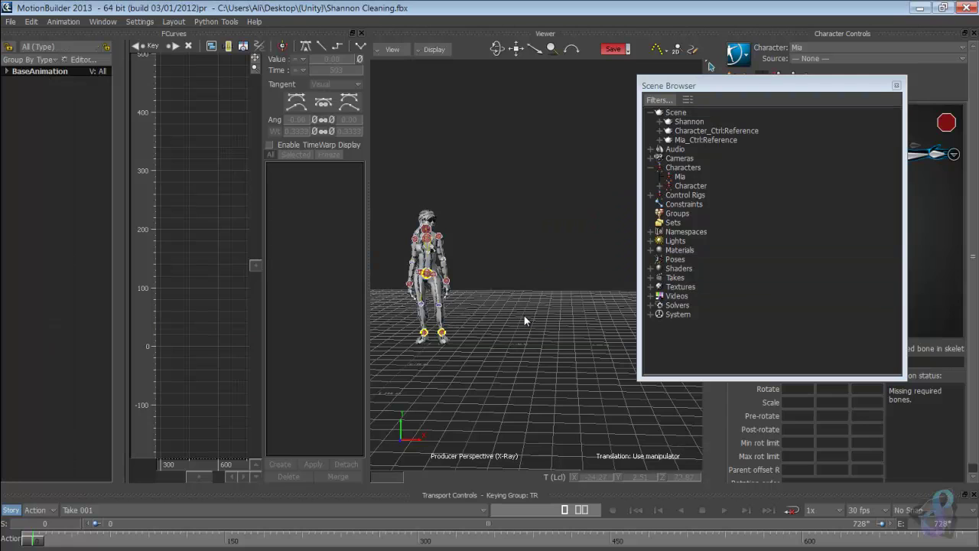
# Delete the Mia entry from the scene's characters
pyautogui.click(679, 176)
pyautogui.rightClick(679, 177)
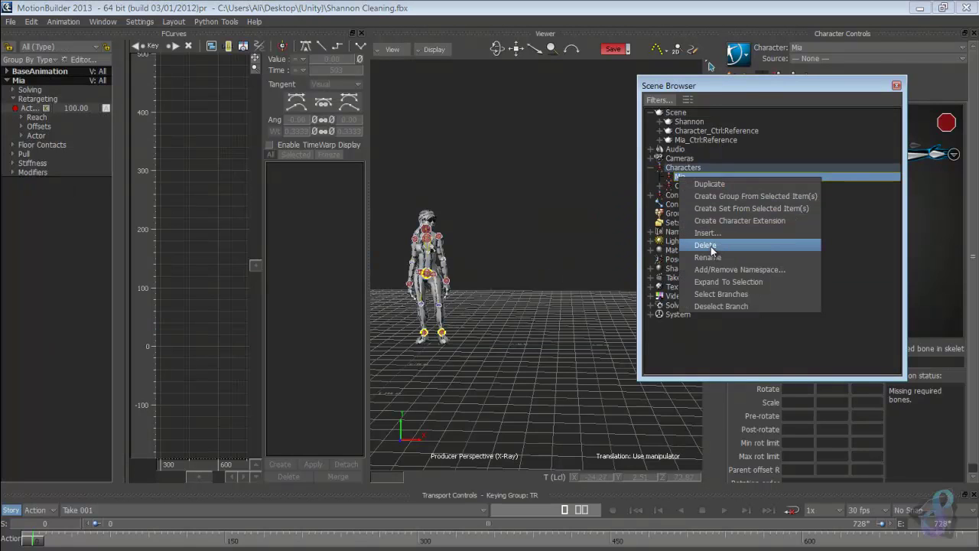
pyautogui.click(705, 244)
# Make Character the current character, delete Control Rig 1 from the scene, and close the Scene Browser
pyautogui.click(651, 186)
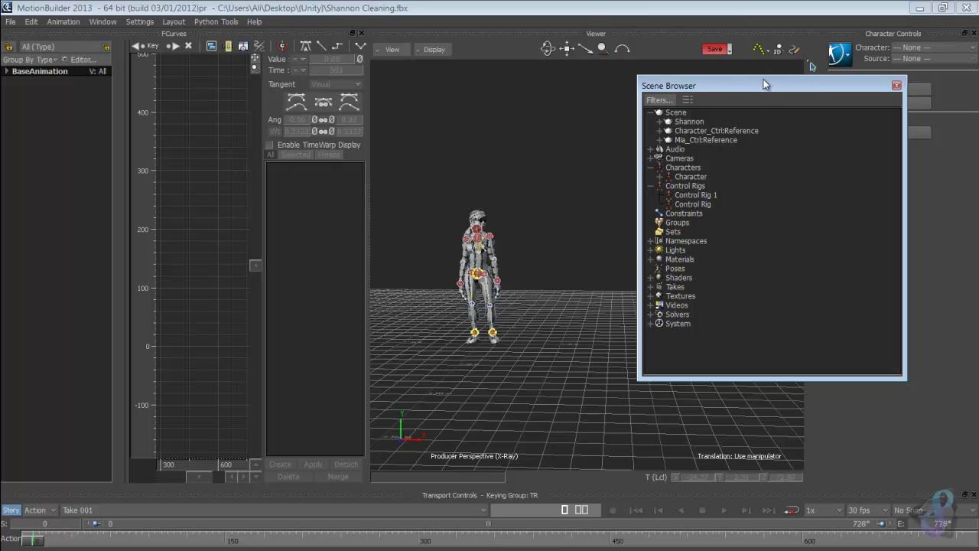
pyautogui.moveTo(763, 80); pyautogui.dragTo(648, 138)
pyautogui.click(926, 47)
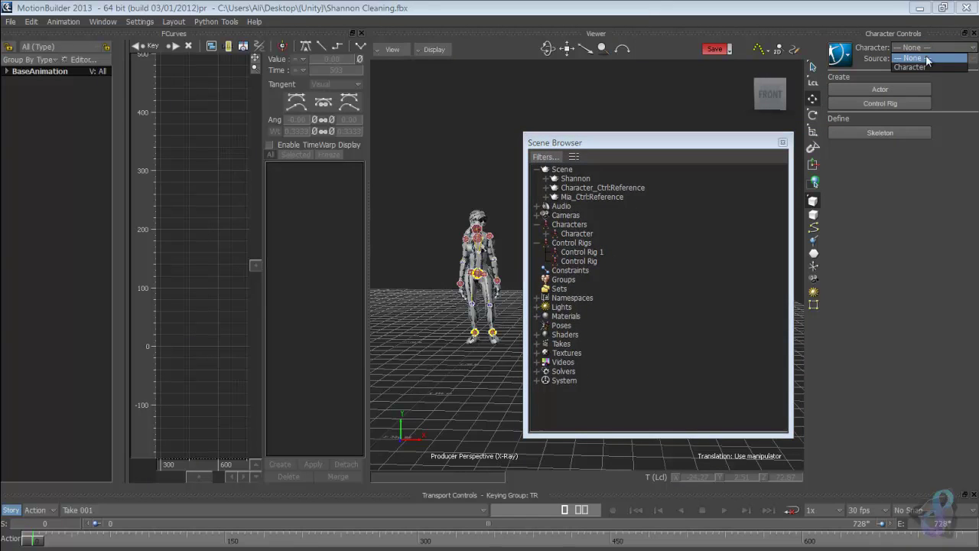
pyautogui.click(919, 65)
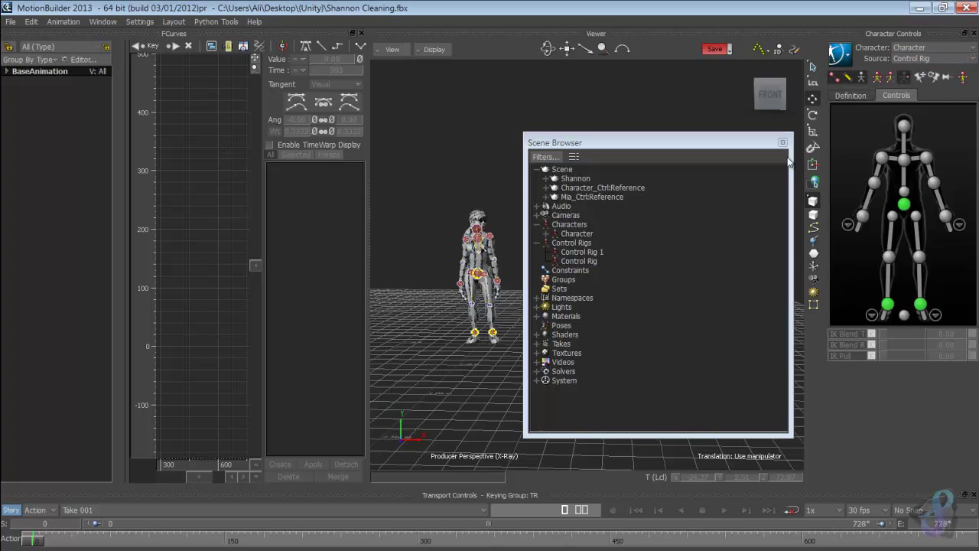
pyautogui.click(594, 252)
pyautogui.rightClick(595, 253)
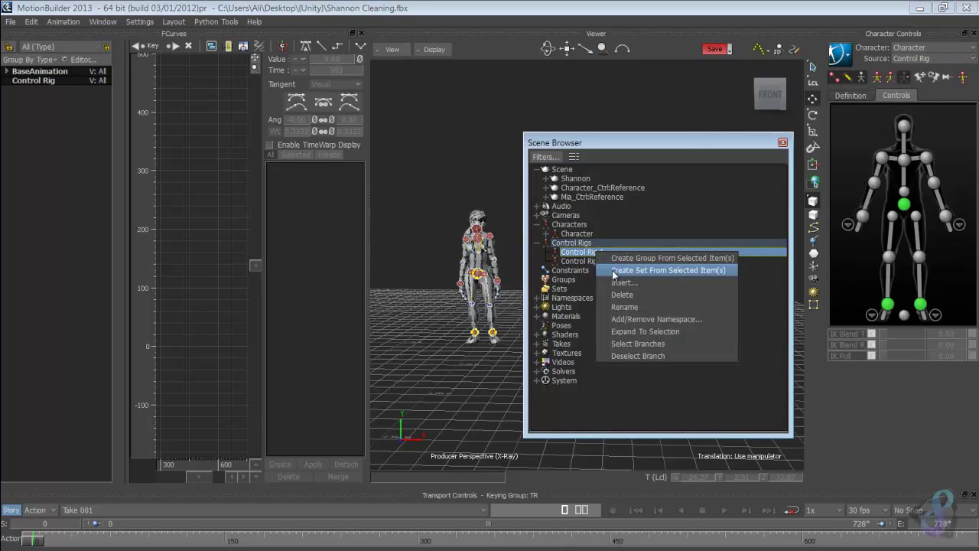
pyautogui.click(637, 294)
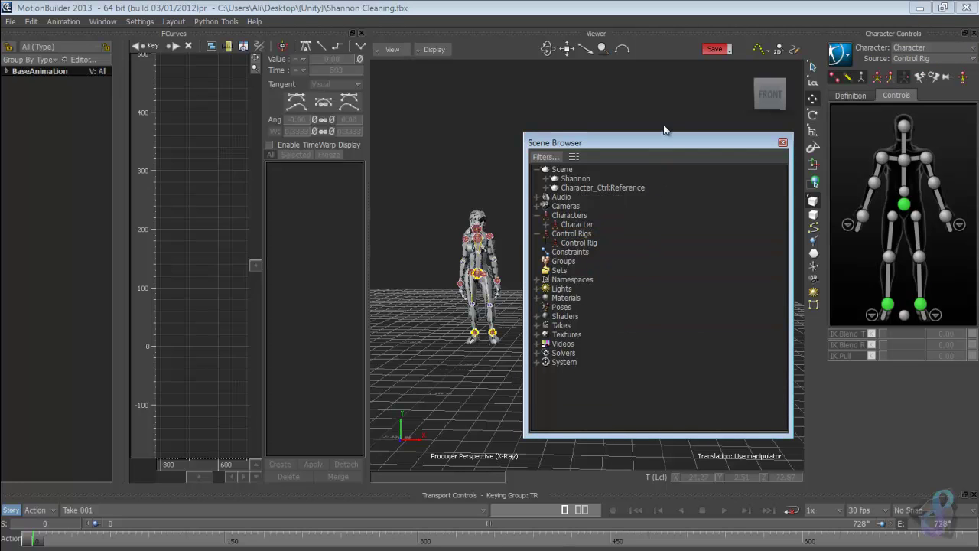
pyautogui.click(782, 142)
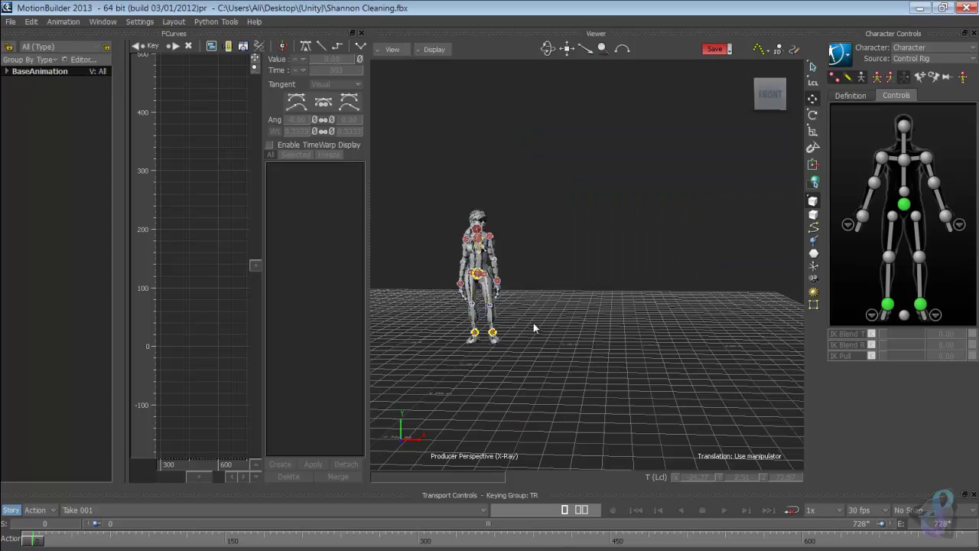
# Return to the beginning of the take and set its start frame to -1
pyautogui.click(637, 510)
pyautogui.moveTo(27, 541)
pyautogui.mouseDown()
pyautogui.moveTo(80, 542)
pyautogui.moveTo(9, 542)
pyautogui.mouseUp()
pyautogui.doubleClick(57, 523)
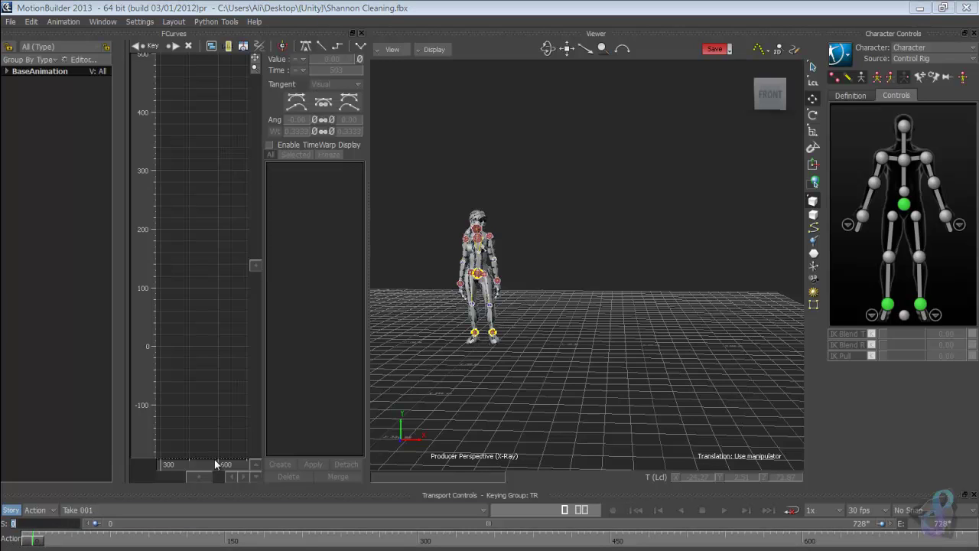
pyautogui.write('-1')
pyautogui.press('Return')
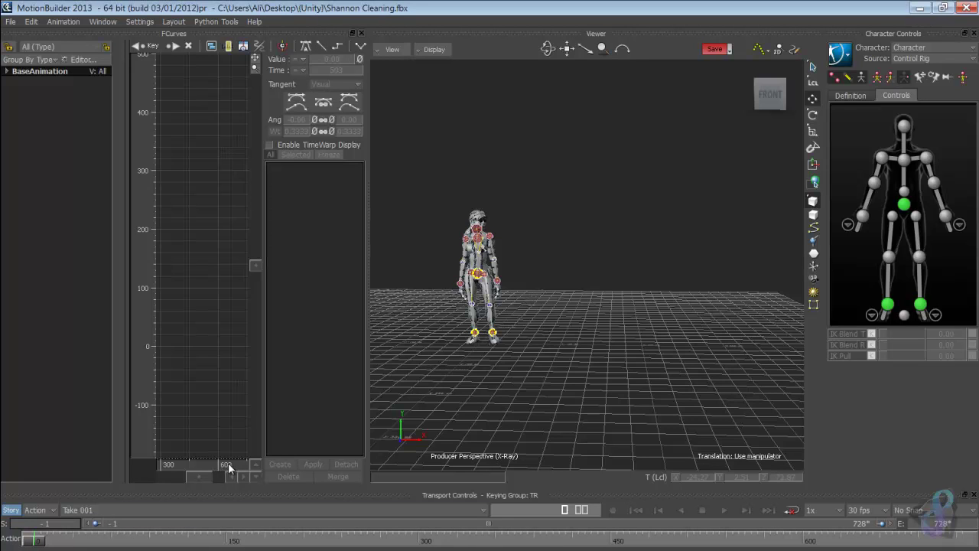
# Go to frame -1, frame the grey character closely, and scrub the take to frame 110
pyautogui.moveTo(34, 542)
pyautogui.mouseDown()
pyautogui.moveTo(23, 541)
pyautogui.moveTo(910, 540)
pyautogui.moveTo(32, 540)
pyautogui.mouseUp()
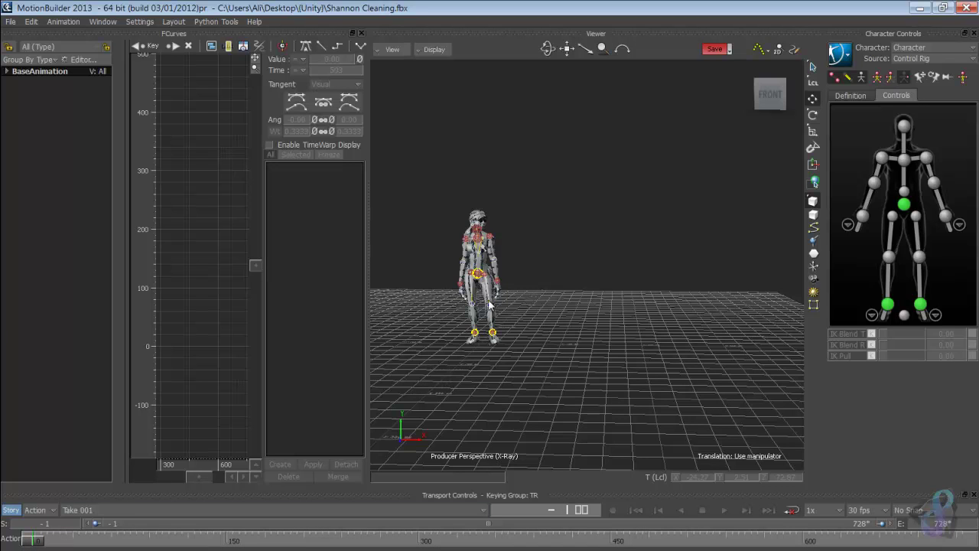
pyautogui.keyDown('shift'); pyautogui.moveTo(479, 234); pyautogui.dragTo(587, 283); pyautogui.keyUp('shift')
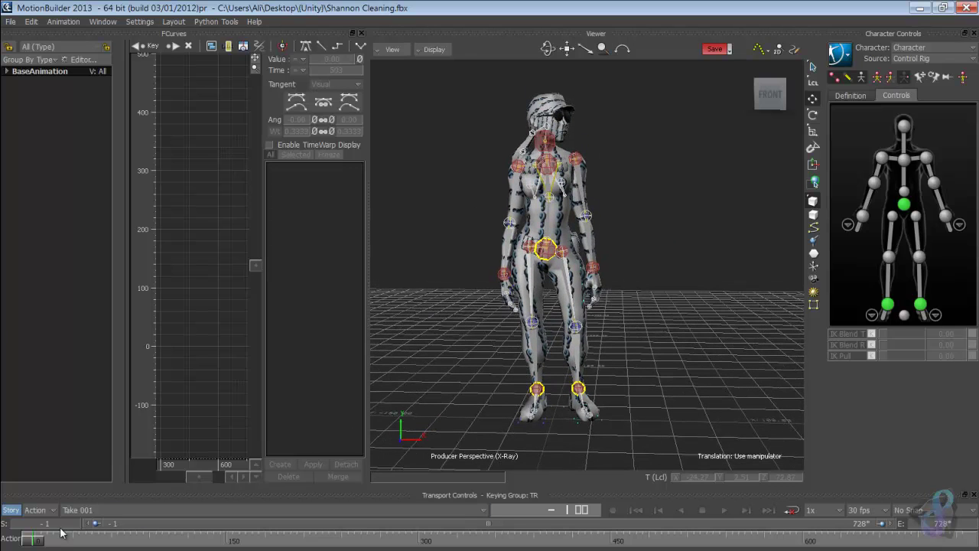
pyautogui.moveTo(32, 543); pyautogui.dragTo(77, 544)
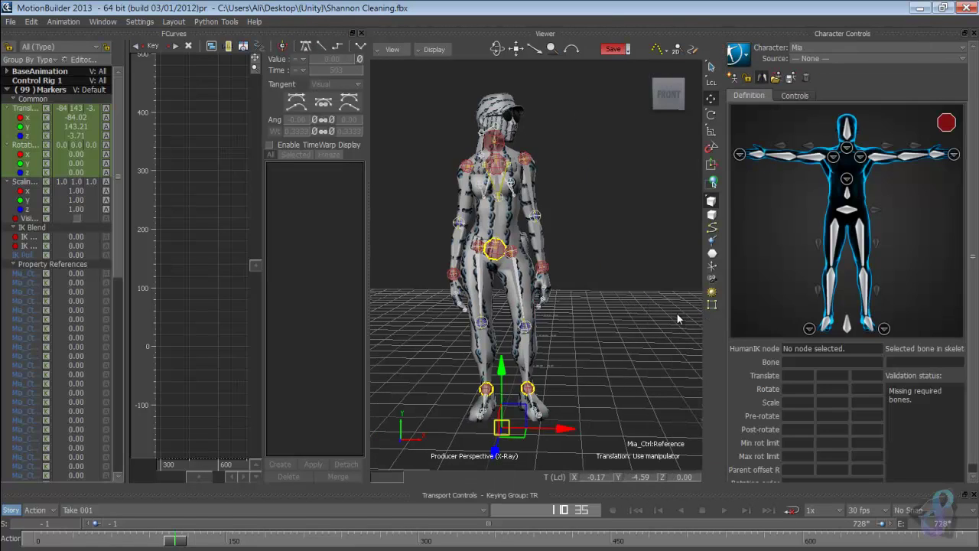
# Undo the deletions of Control Rig 1, the Mia character and her model
pyautogui.keyDown('ctrl'); pyautogui.moveTo(604, 309); pyautogui.dragTo(482, 308); pyautogui.keyUp('ctrl')
pyautogui.keyDown('shift'); pyautogui.moveTo(608, 319); pyautogui.dragTo(478, 315); pyautogui.keyUp('shift')
pyautogui.keyDown('ctrl'); pyautogui.moveTo(597, 318); pyautogui.dragTo(552, 317); pyautogui.keyUp('ctrl')
pyautogui.hotkey('ctrl', 'z')
pyautogui.hotkey('ctrl', 'z')
pyautogui.hotkey('ctrl', 'z')
pyautogui.hotkey('ctrl', 'z')
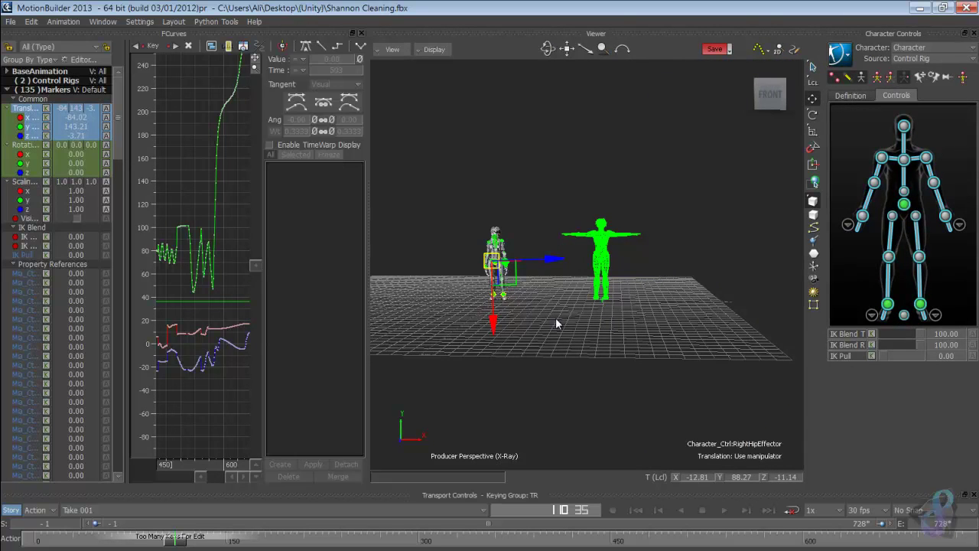
pyautogui.keyDown('shift'); pyautogui.moveTo(560, 316); pyautogui.dragTo(593, 328); pyautogui.keyUp('shift')
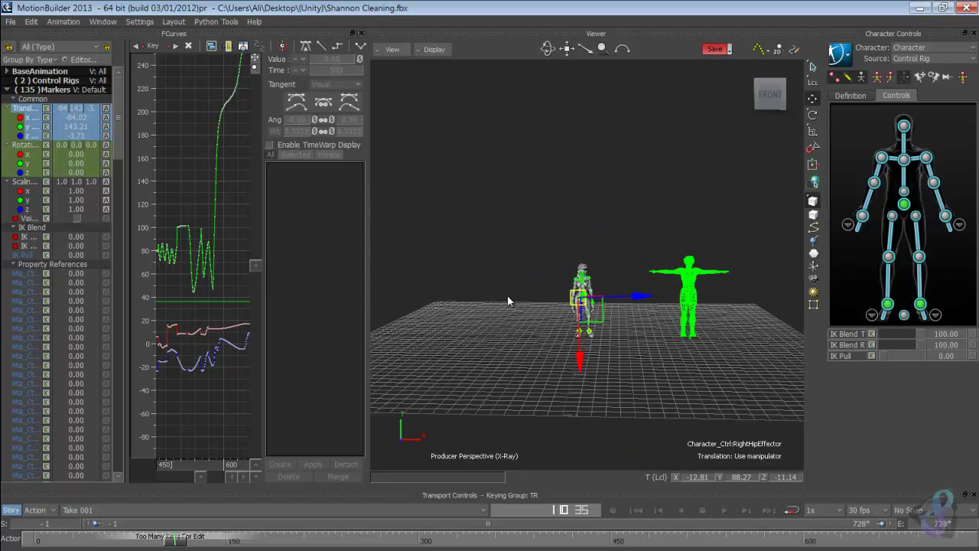
pyautogui.hotkey('ctrl', 'shift', '1')
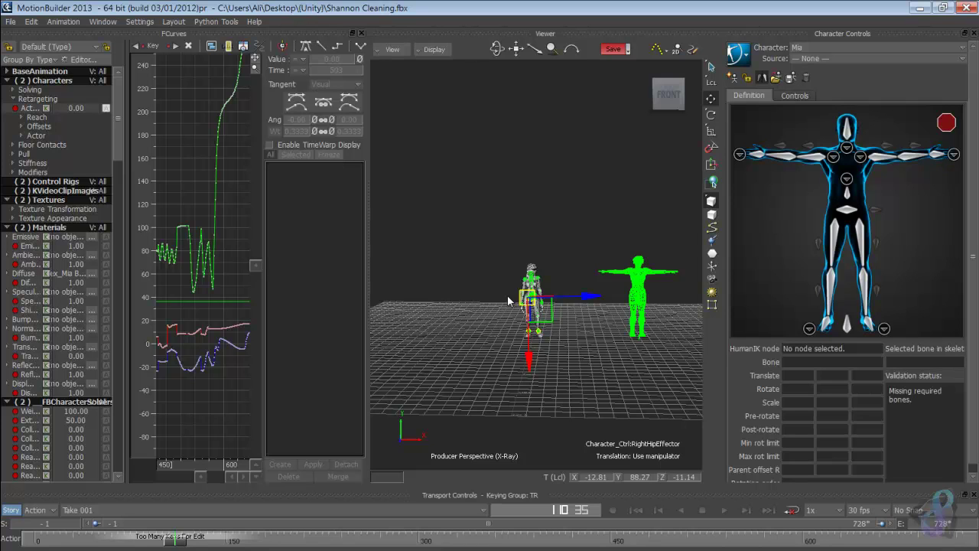
# Frame the grey character closely and scrub around the take's start, ending on frame -1
pyautogui.keyDown('ctrl'); pyautogui.moveTo(564, 288); pyautogui.dragTo(634, 318); pyautogui.keyUp('ctrl')
pyautogui.keyDown('shift'); pyautogui.moveTo(555, 310); pyautogui.dragTo(565, 223); pyautogui.keyUp('shift')
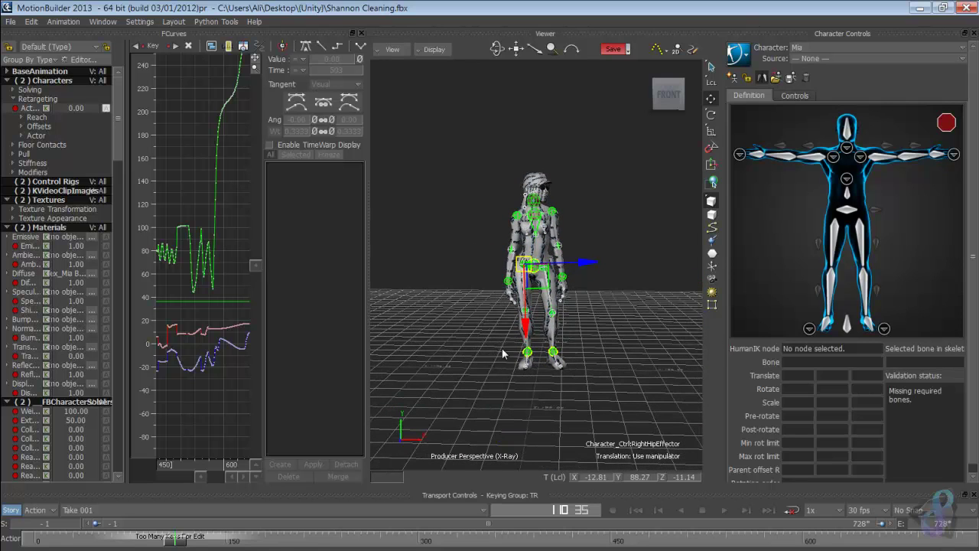
pyautogui.click(641, 510)
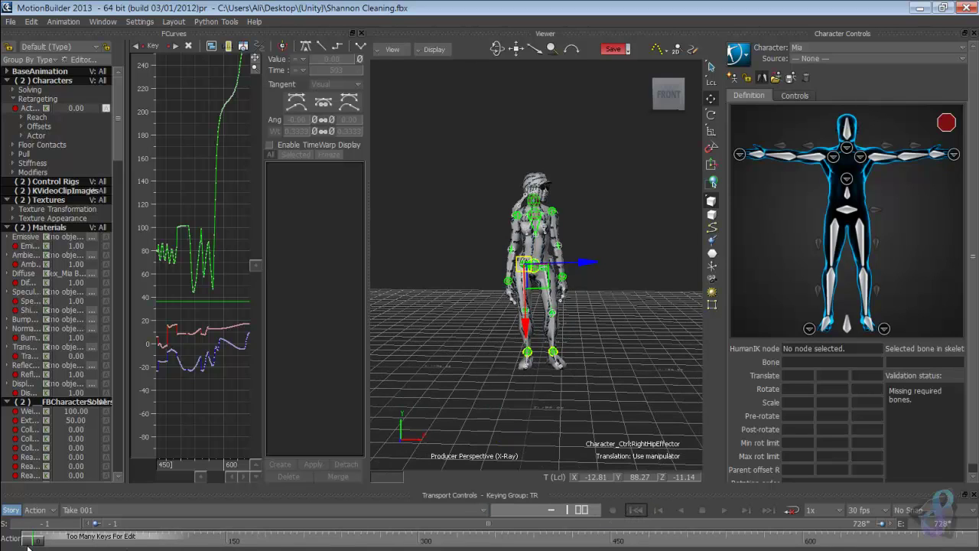
pyautogui.moveTo(34, 543)
pyautogui.mouseDown()
pyautogui.moveTo(926, 545)
pyautogui.moveTo(21, 546)
pyautogui.mouseUp()
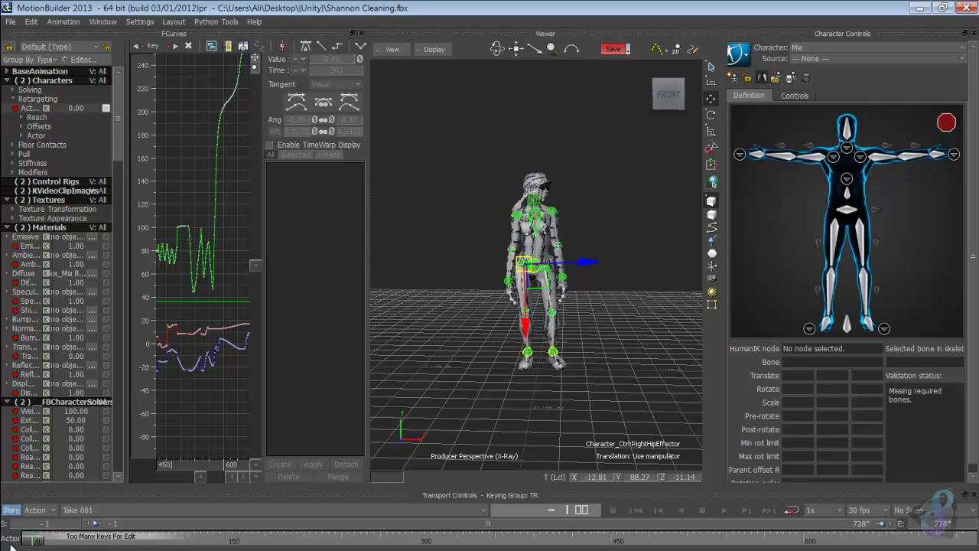
# Switch the current character from Mia to Character, checking the take's start with no character selected on the way
pyautogui.click(853, 48)
pyautogui.click(838, 67)
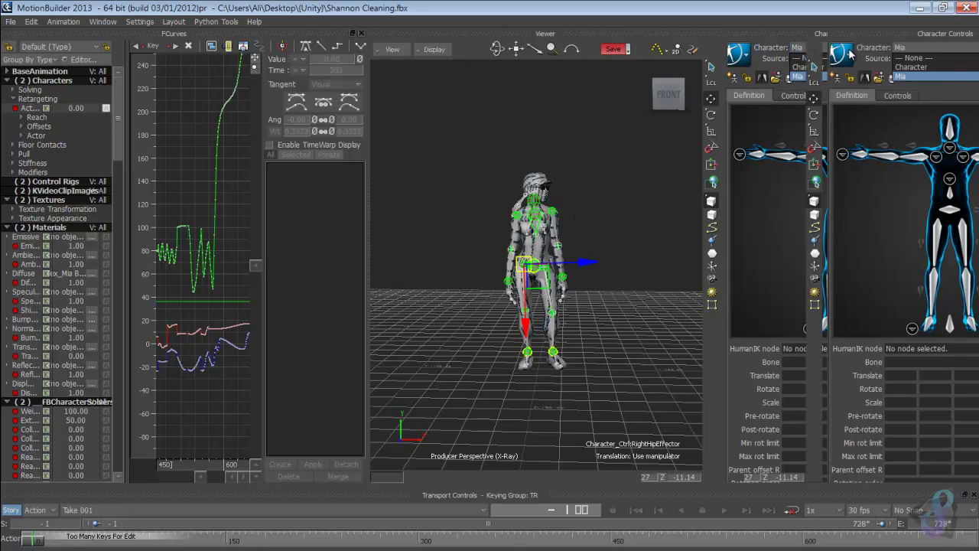
pyautogui.click(921, 49)
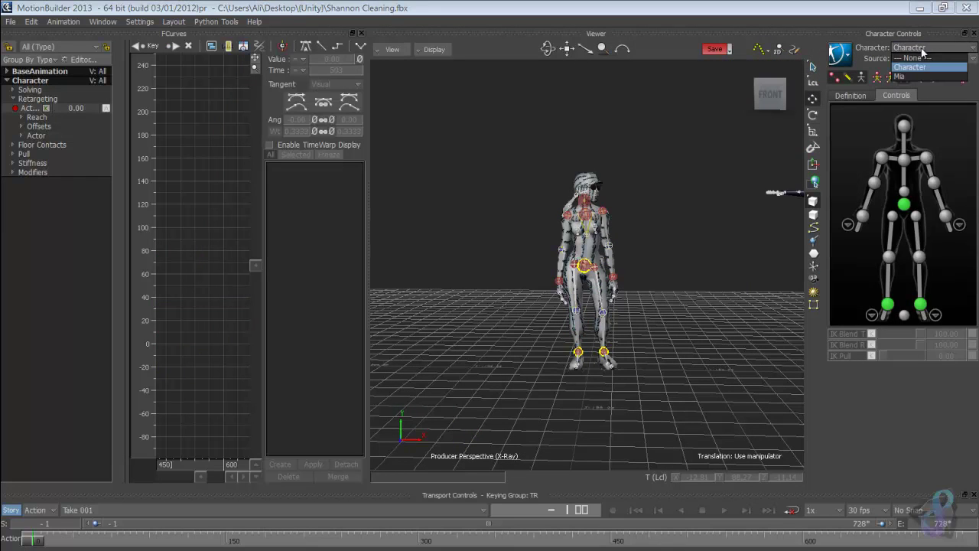
pyautogui.click(917, 59)
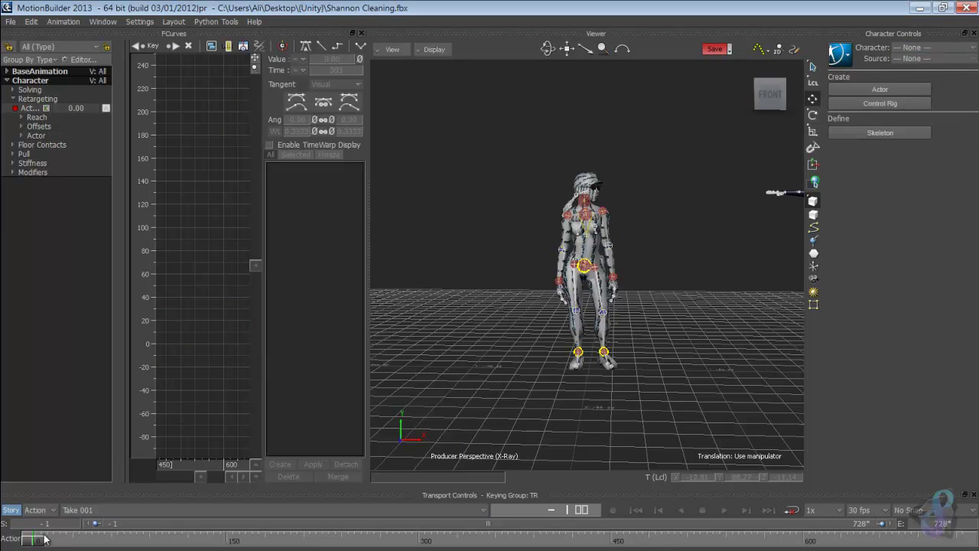
pyautogui.moveTo(39, 543); pyautogui.dragTo(32, 539)
pyautogui.click(926, 48)
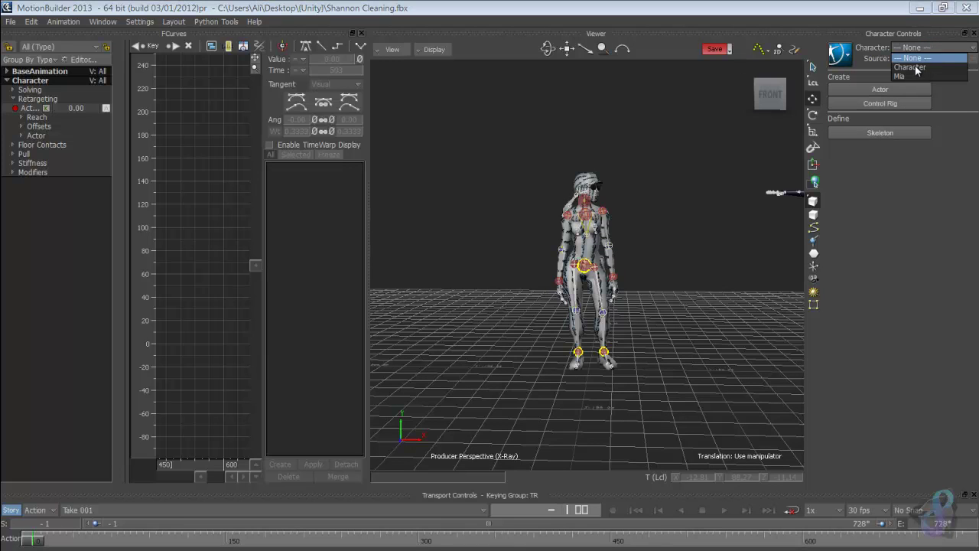
pyautogui.click(921, 70)
# Set Character's source to None, scrub the take's start, and set the source back to Control Rig
pyautogui.click(937, 58)
pyautogui.click(917, 81)
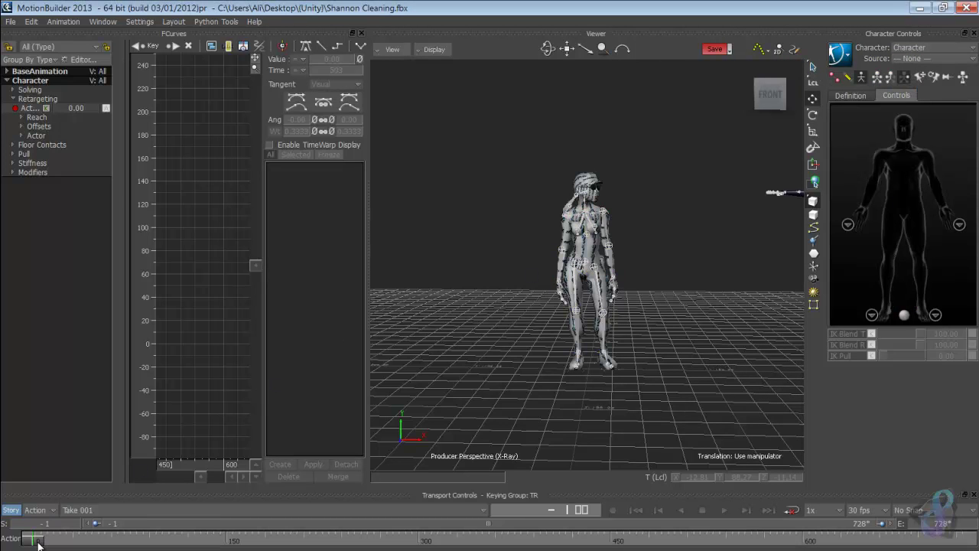
pyautogui.moveTo(38, 542)
pyautogui.mouseDown()
pyautogui.moveTo(29, 541)
pyautogui.moveTo(334, 546)
pyautogui.moveTo(35, 542)
pyautogui.mouseUp()
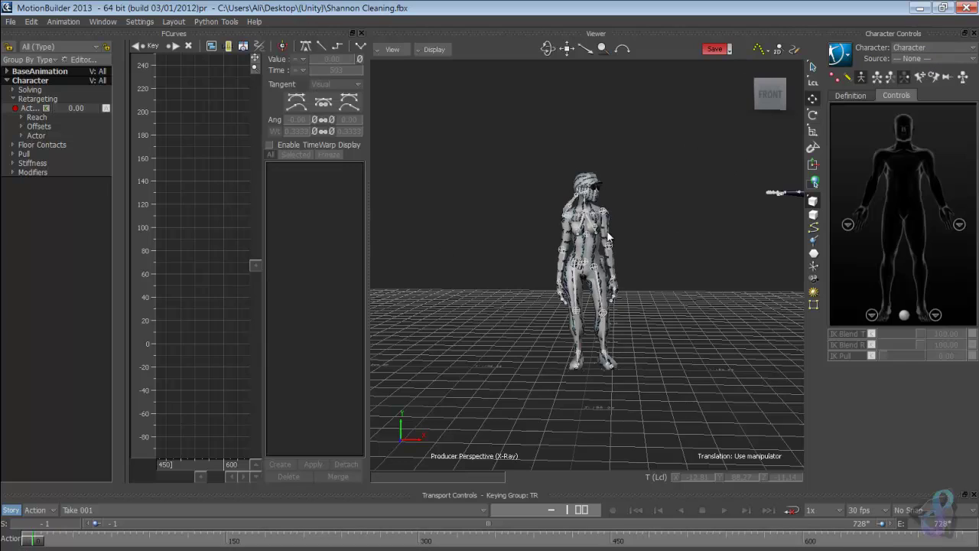
pyautogui.click(928, 56)
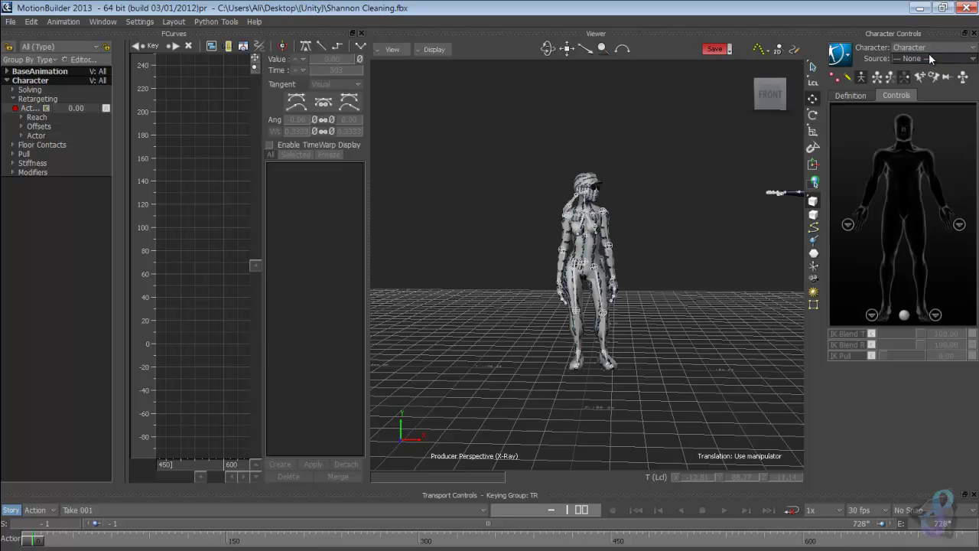
pyautogui.click(920, 86)
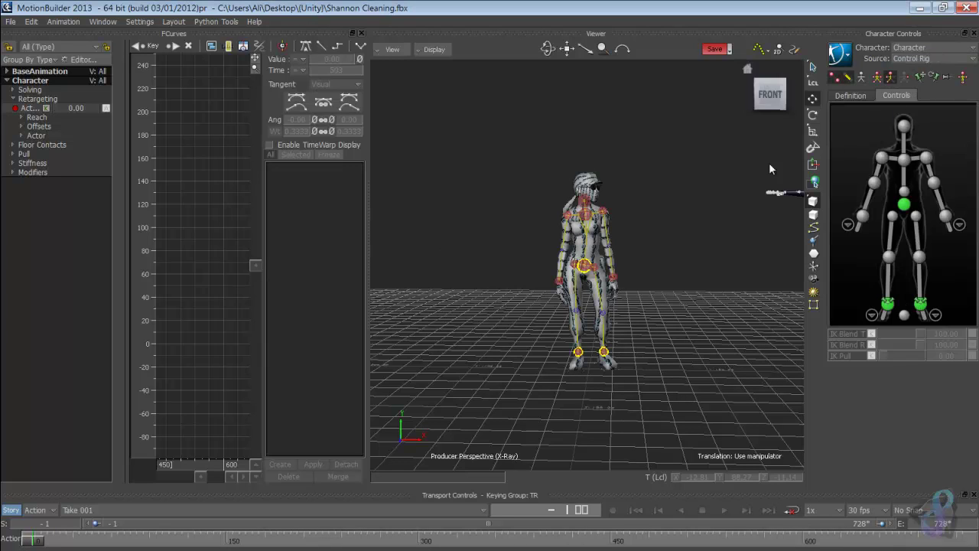
# Stretch the left arm out sideways by moving its wrist effector in global space to about X 67, Y 134
pyautogui.click(944, 217)
pyautogui.moveTo(626, 323); pyautogui.dragTo(636, 272)
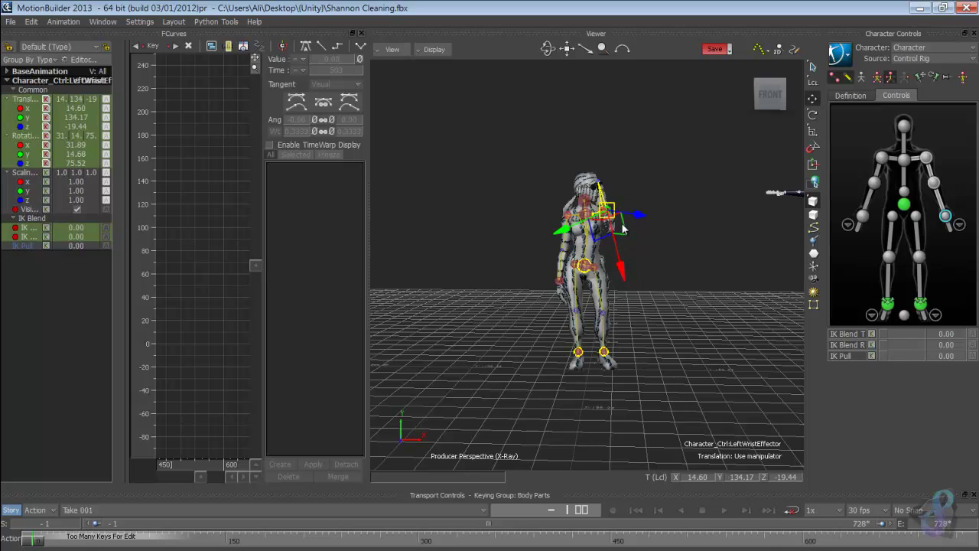
pyautogui.click(813, 81)
pyautogui.click(814, 84)
pyautogui.moveTo(666, 211); pyautogui.dragTo(729, 214)
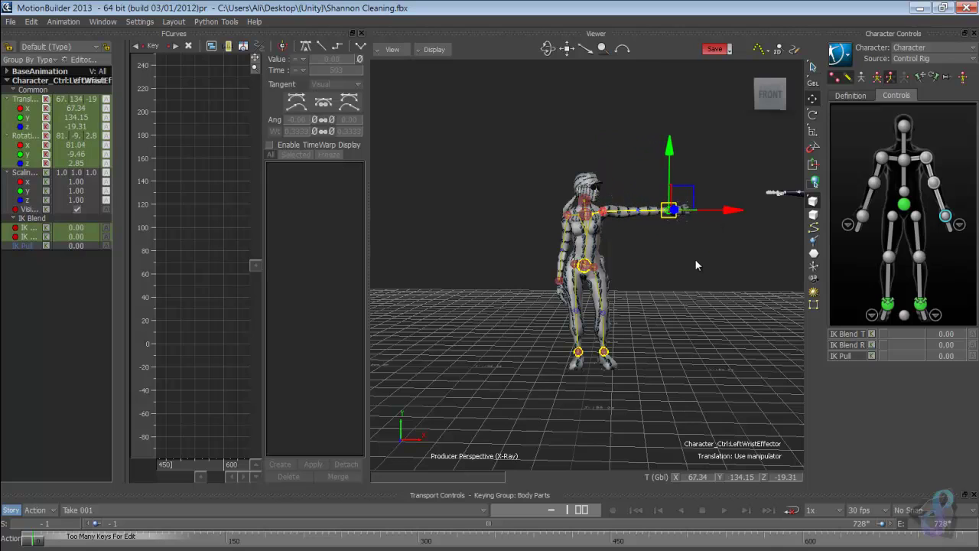
# Rotate the left wrist effector so the palm faces down, to about X 1.8, Y -1, Z -9.8 in global space
pyautogui.keyDown('ctrl'); pyautogui.keyDown('shift'); pyautogui.moveTo(696, 263); pyautogui.dragTo(638, 251); pyautogui.keyUp('shift'); pyautogui.keyUp('ctrl')
pyautogui.scroll(8, 710, 256)
pyautogui.keyDown('ctrl'); pyautogui.keyDown('shift'); pyautogui.moveTo(711, 241); pyautogui.dragTo(698, 263); pyautogui.keyUp('shift'); pyautogui.keyUp('ctrl')
pyautogui.press('r')
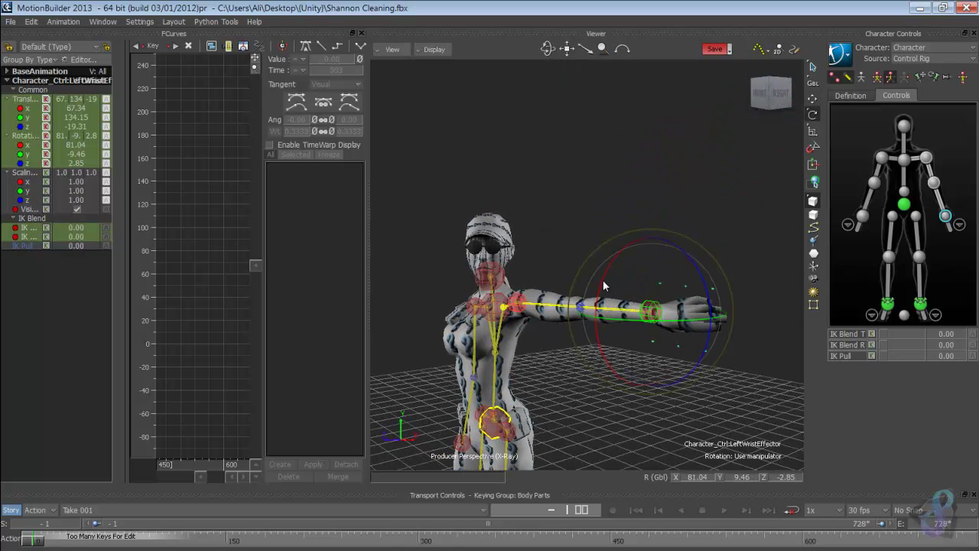
pyautogui.moveTo(601, 278); pyautogui.dragTo(667, 245)
pyautogui.keyDown('ctrl'); pyautogui.keyDown('shift'); pyautogui.moveTo(542, 315); pyautogui.dragTo(584, 329); pyautogui.keyUp('shift'); pyautogui.keyUp('ctrl')
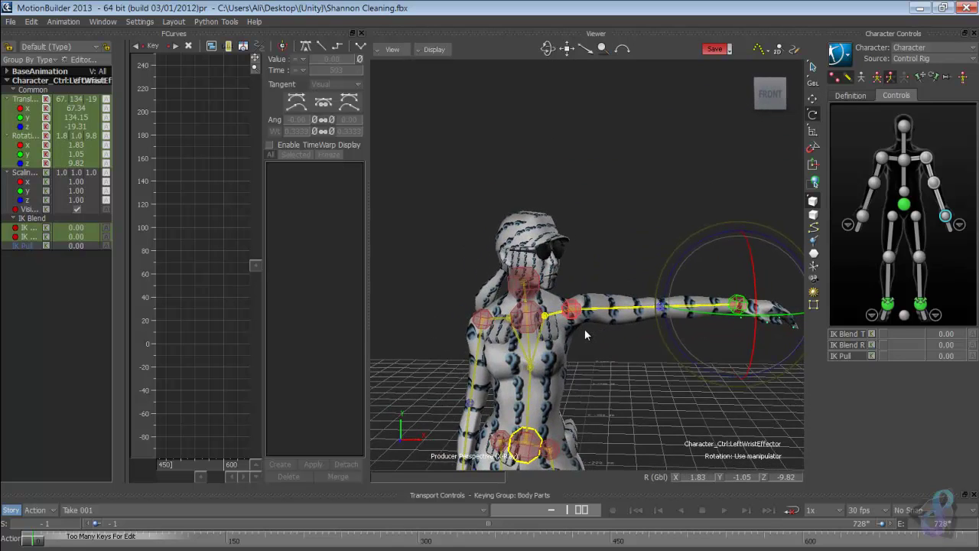
pyautogui.keyDown('shift'); pyautogui.moveTo(584, 296); pyautogui.dragTo(606, 250); pyautogui.keyUp('shift')
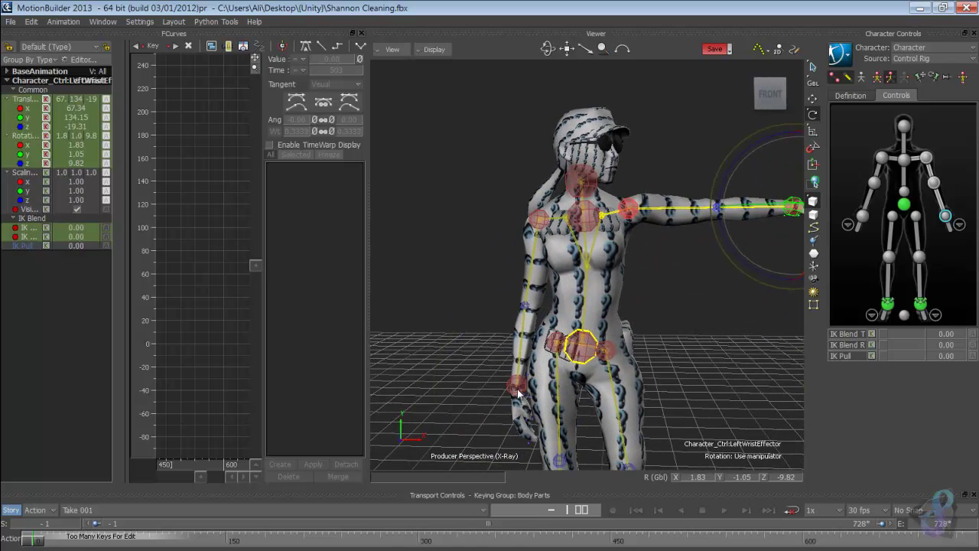
# Raise the right wrist effector and stretch the arm out sideways to about X -75, Y 131, Z -9
pyautogui.click(518, 389)
pyautogui.press('t')
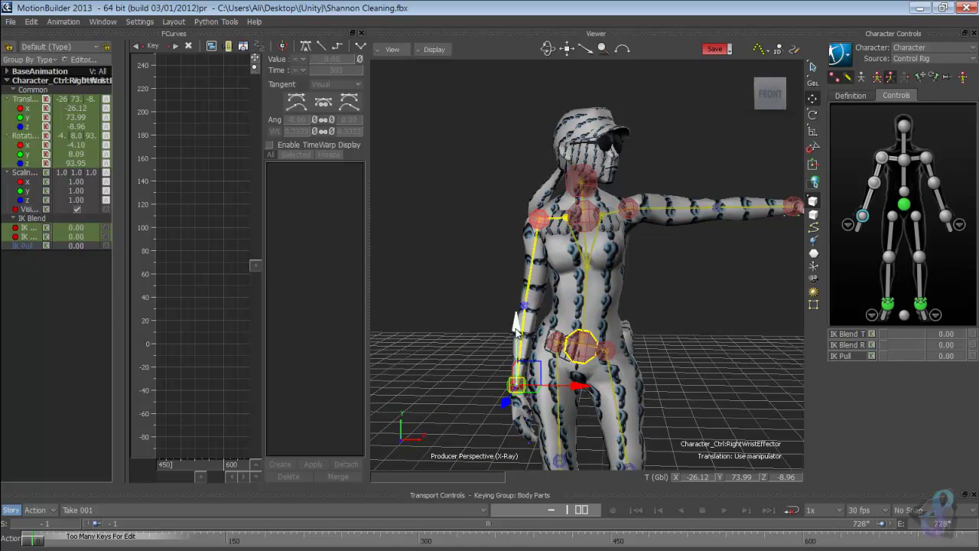
pyautogui.moveTo(517, 325); pyautogui.dragTo(522, 156)
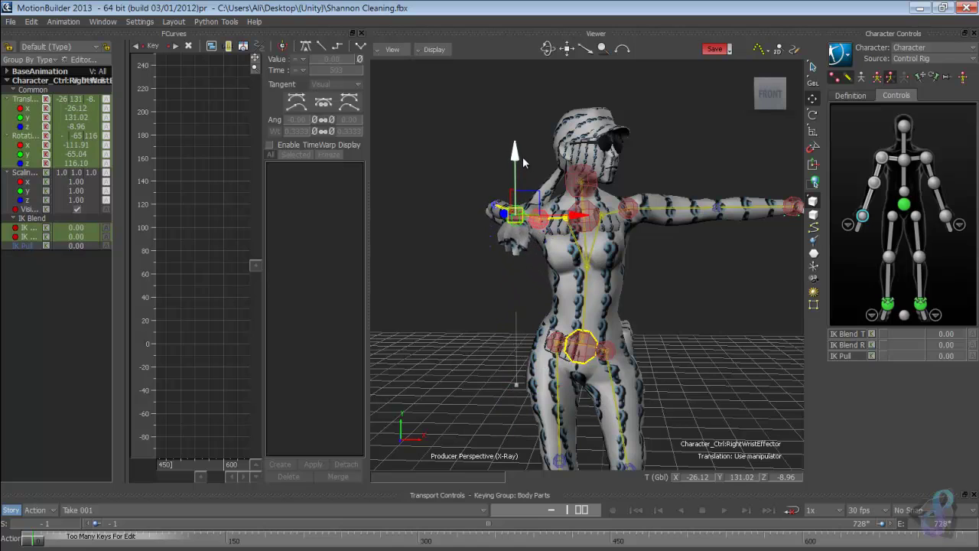
pyautogui.moveTo(577, 225); pyautogui.dragTo(429, 228)
pyautogui.keyDown('shift'); pyautogui.moveTo(492, 243); pyautogui.dragTo(530, 217); pyautogui.keyUp('shift')
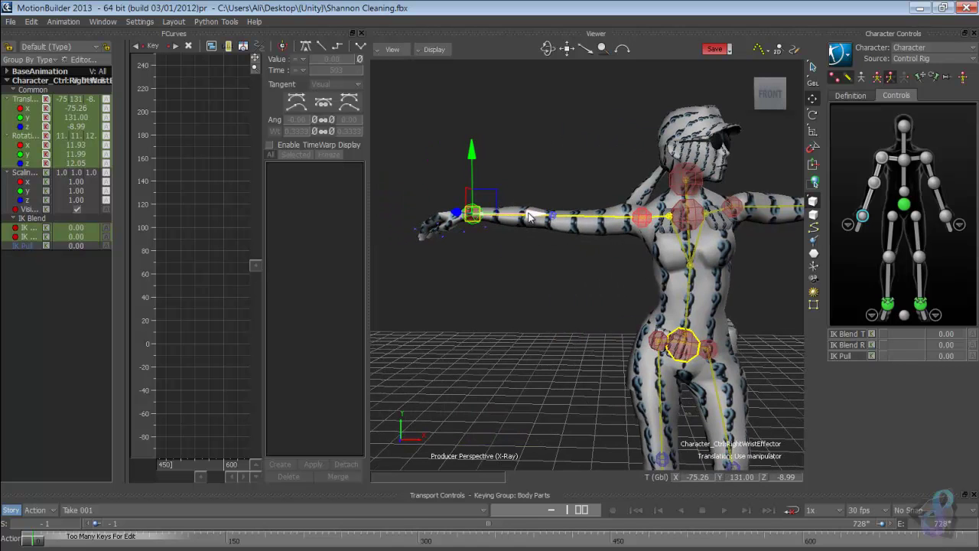
pyautogui.keyDown('shift'); pyautogui.moveTo(587, 255); pyautogui.dragTo(548, 253); pyautogui.keyUp('shift')
# Lower the left shoulder effector to about Y 131.6 and straighten the left arm with its wrist at about X 67.6, Y 131.6
pyautogui.click(598, 210)
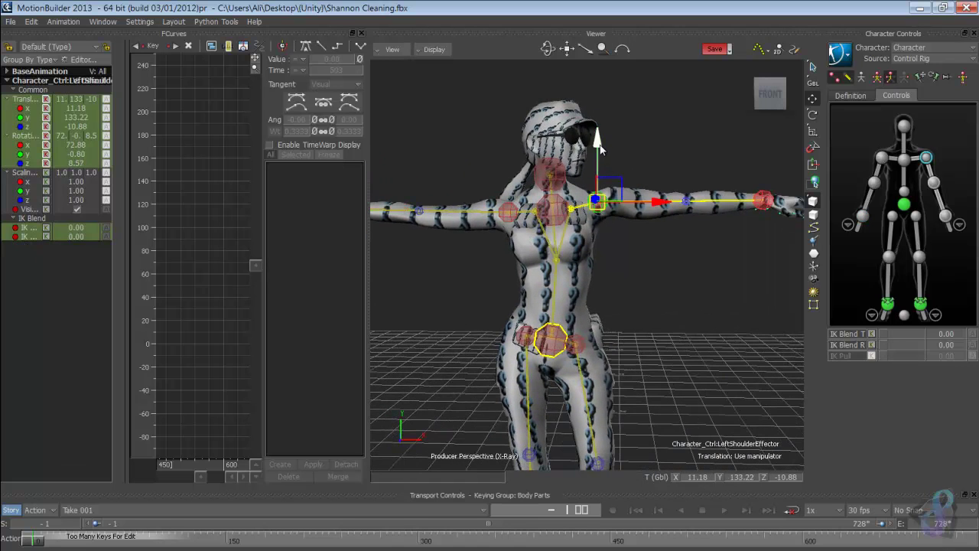
pyautogui.moveTo(598, 140); pyautogui.dragTo(598, 150)
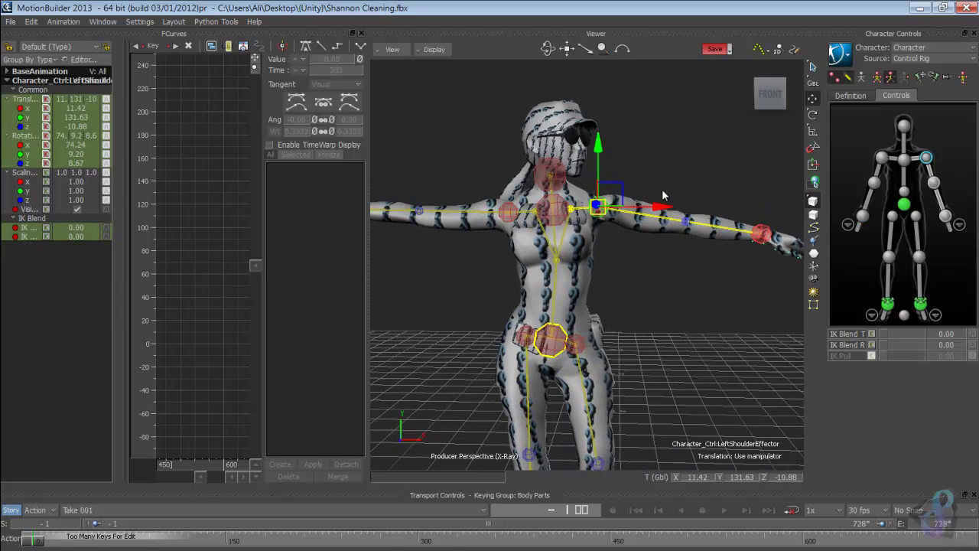
pyautogui.click(761, 232)
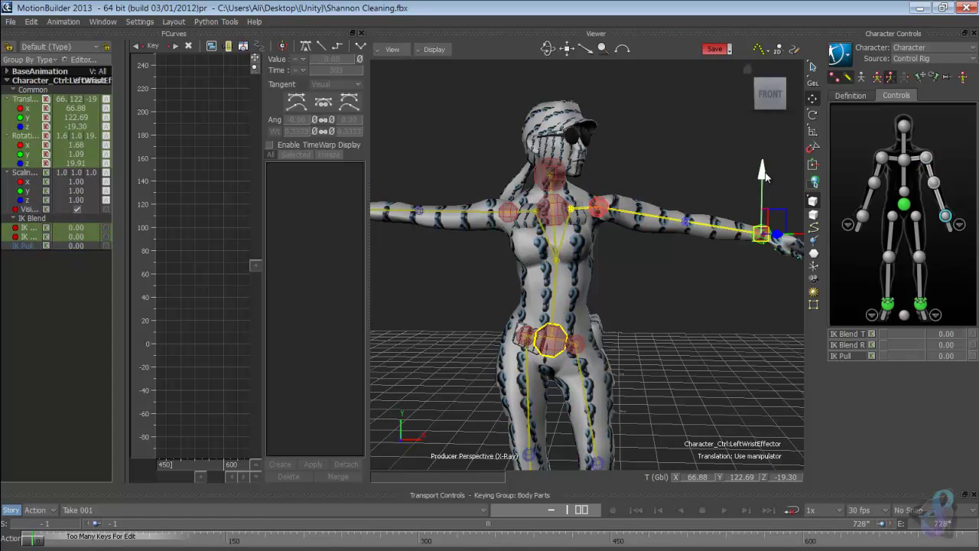
pyautogui.moveTo(764, 162); pyautogui.dragTo(764, 149)
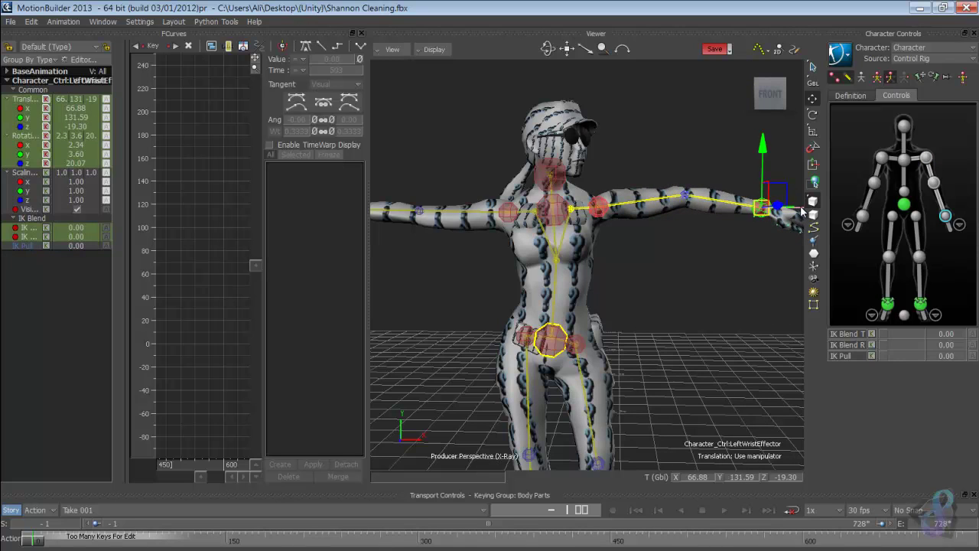
pyautogui.moveTo(800, 207); pyautogui.dragTo(806, 207)
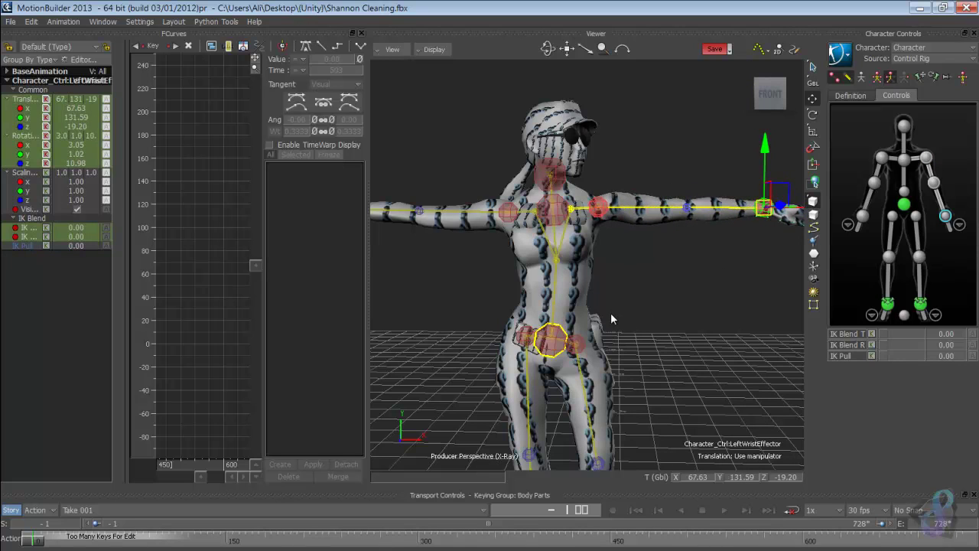
# Select the hips effector for rotation and scrub back to the take's start to drop the unkeyed T-pose
pyautogui.keyDown('ctrl'); pyautogui.moveTo(671, 303); pyautogui.dragTo(649, 243); pyautogui.keyUp('ctrl')
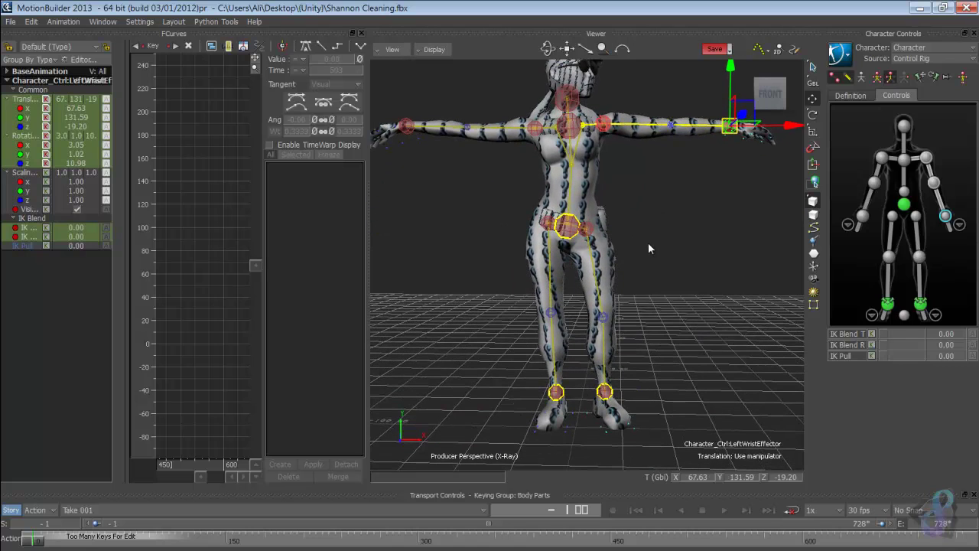
pyautogui.click(566, 228)
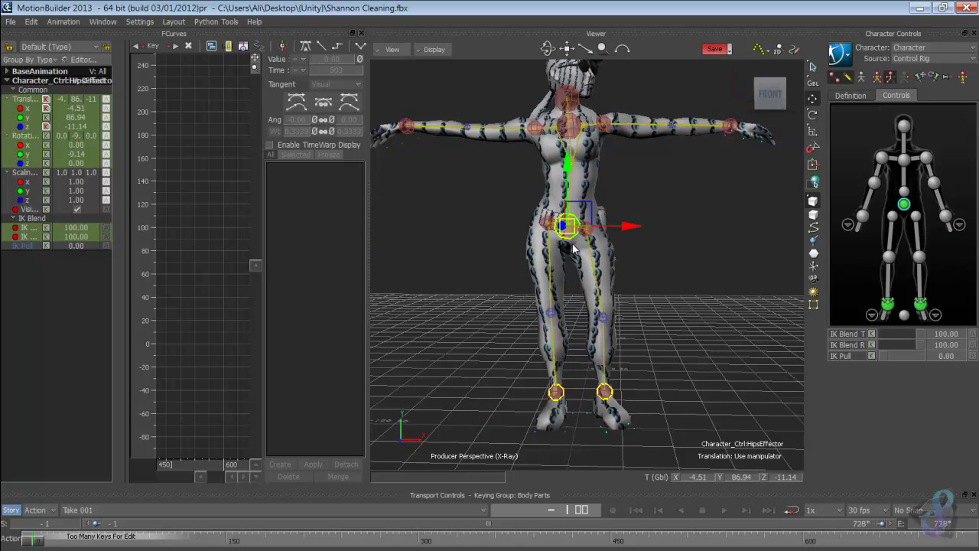
pyautogui.press('e')
pyautogui.moveTo(632, 189)
pyautogui.mouseDown()
pyautogui.moveTo(638, 201)
pyautogui.moveTo(622, 181)
pyautogui.moveTo(631, 187)
pyautogui.mouseUp()
pyautogui.moveTo(649, 235); pyautogui.dragTo(651, 239)
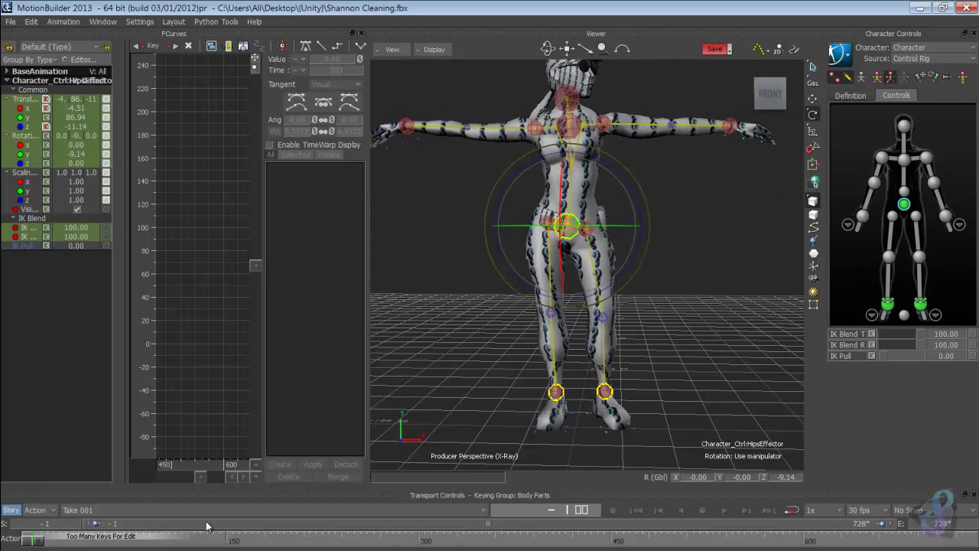
pyautogui.moveTo(39, 544); pyautogui.dragTo(6, 541)
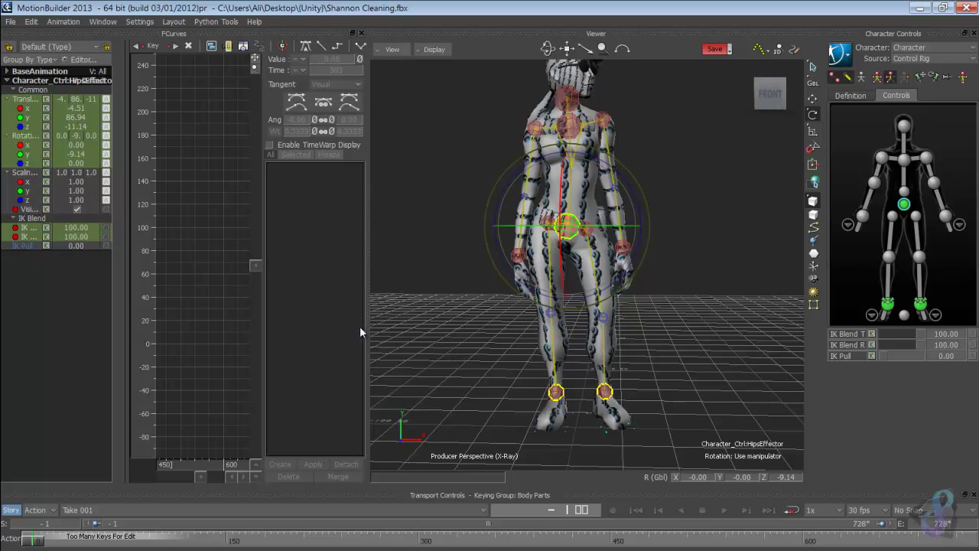
# Widen the FCurves area and open a Scene Browser window
pyautogui.moveTo(368, 318); pyautogui.dragTo(396, 314)
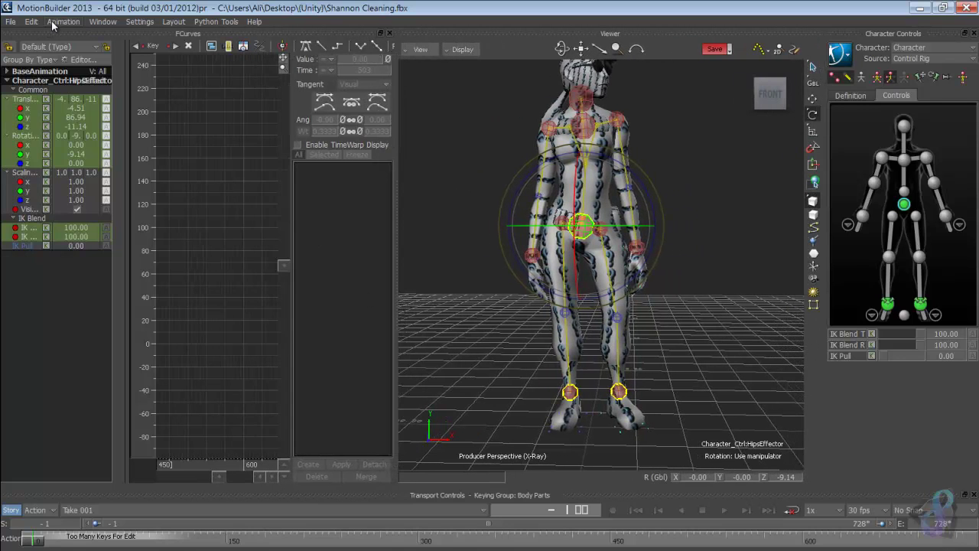
pyautogui.click(52, 23)
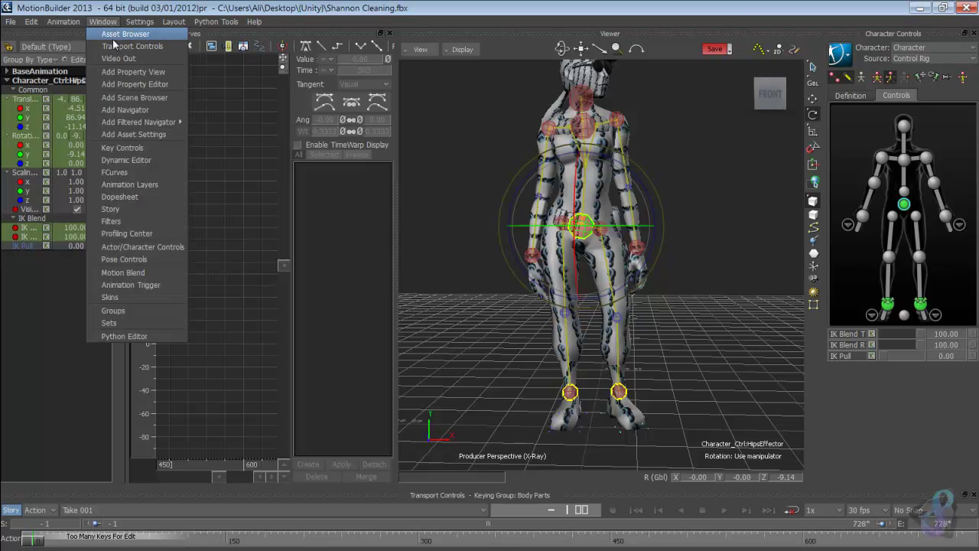
pyautogui.click(132, 98)
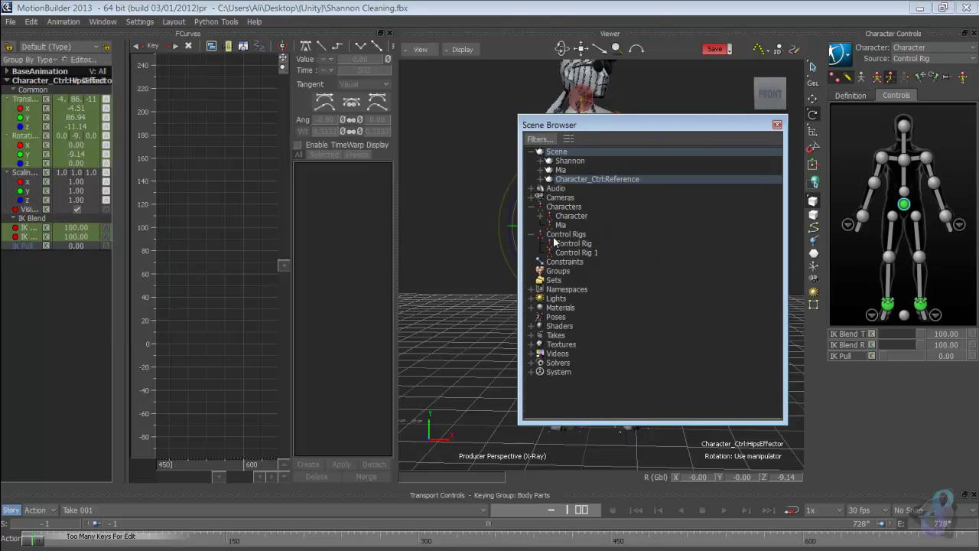
# Delete Mia's whole model branch, the Mia character and Control Rig 1 with all their textures and videos, and dock the Scene Browser
pyautogui.click(561, 170)
pyautogui.rightClick(561, 170)
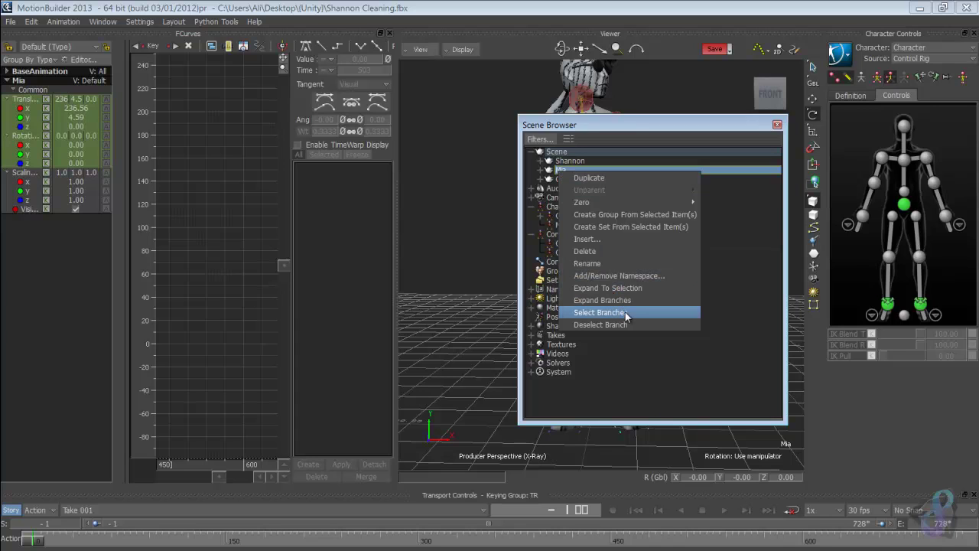
pyautogui.click(600, 312)
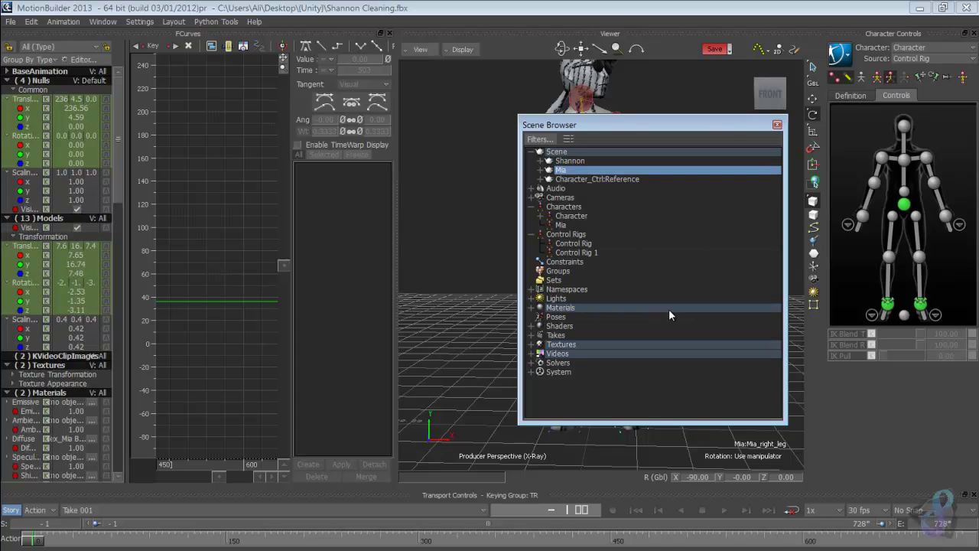
pyautogui.keyDown('ctrl'); pyautogui.click(589, 252); pyautogui.keyUp('ctrl')
pyautogui.keyDown('ctrl'); pyautogui.click(564, 225); pyautogui.keyUp('ctrl')
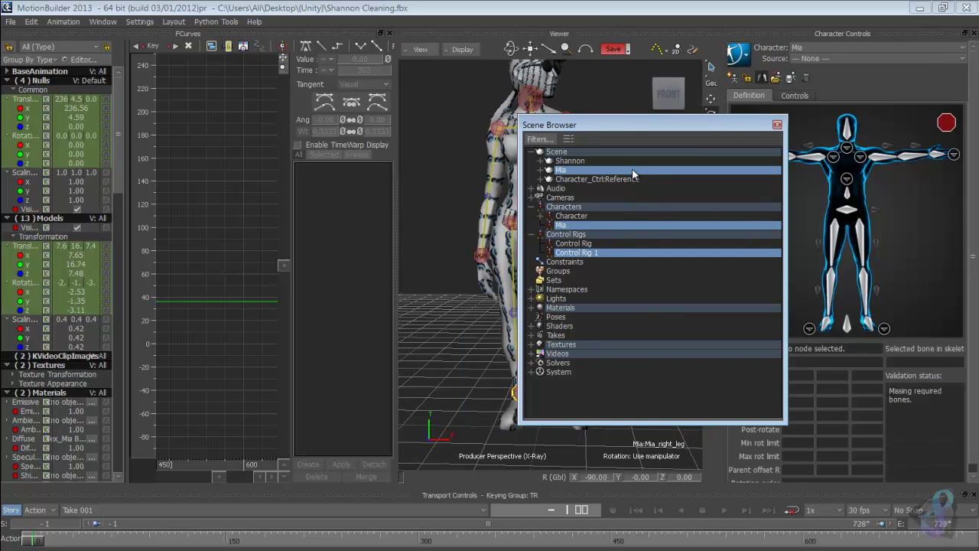
pyautogui.rightClick(631, 169)
pyautogui.click(660, 273)
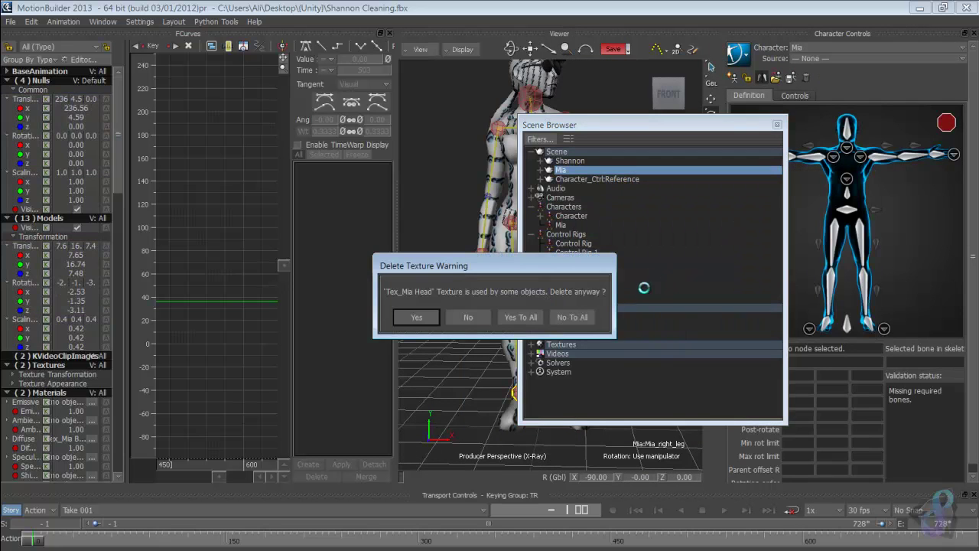
pyautogui.click(540, 316)
pyautogui.click(520, 317)
pyautogui.click(524, 317)
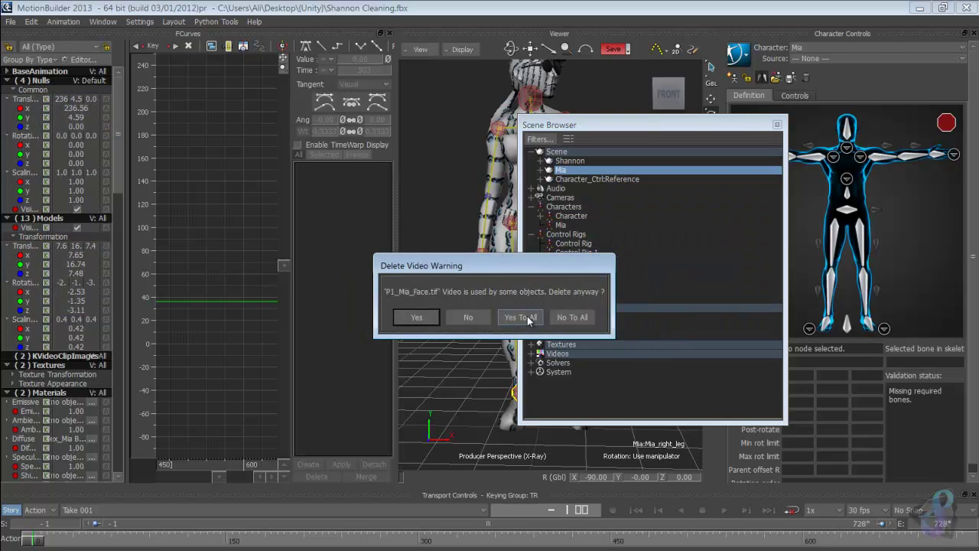
pyautogui.click(526, 318)
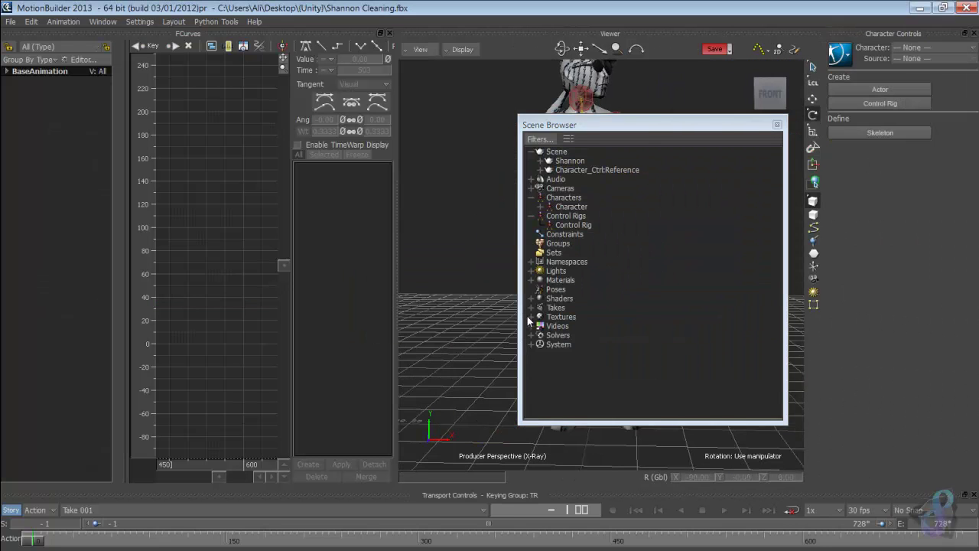
pyautogui.moveTo(639, 131); pyautogui.dragTo(392, 75)
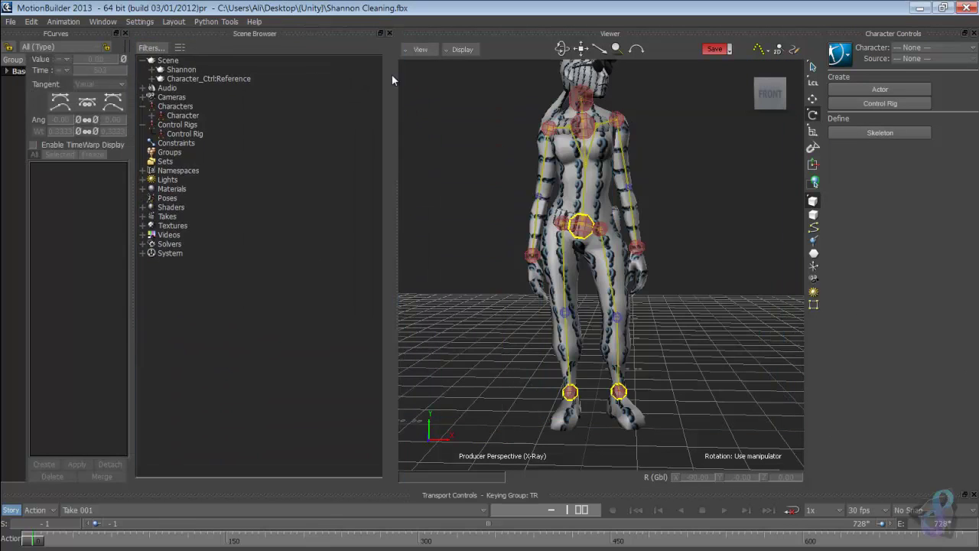
# Close the Scene Browser and make the remaining Character the current one in the Character Controls
pyautogui.click(388, 34)
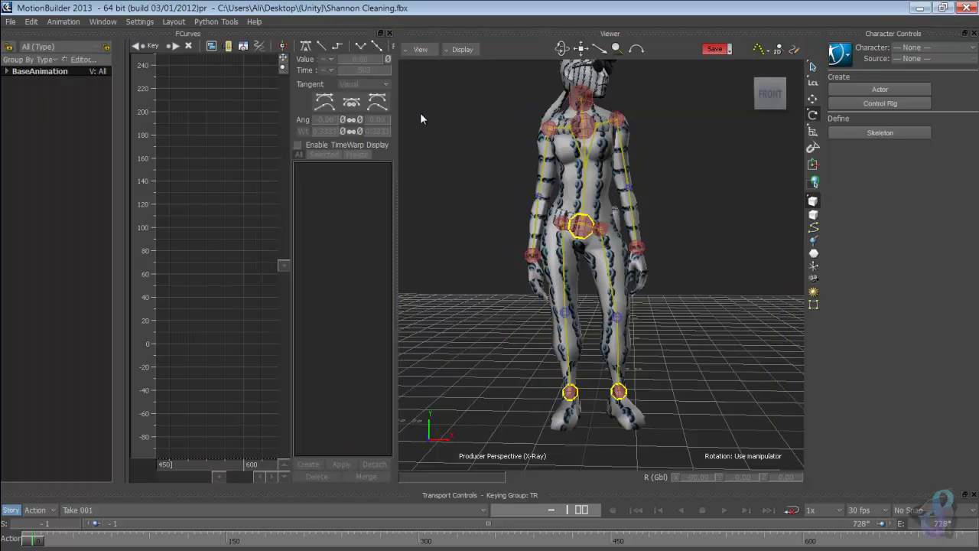
pyautogui.moveTo(636, 169)
pyautogui.keyDown('ctrl'); pyautogui.mouseDown()
pyautogui.moveTo(600, 168)
pyautogui.moveTo(632, 182)
pyautogui.mouseUp(); pyautogui.keyUp('ctrl')
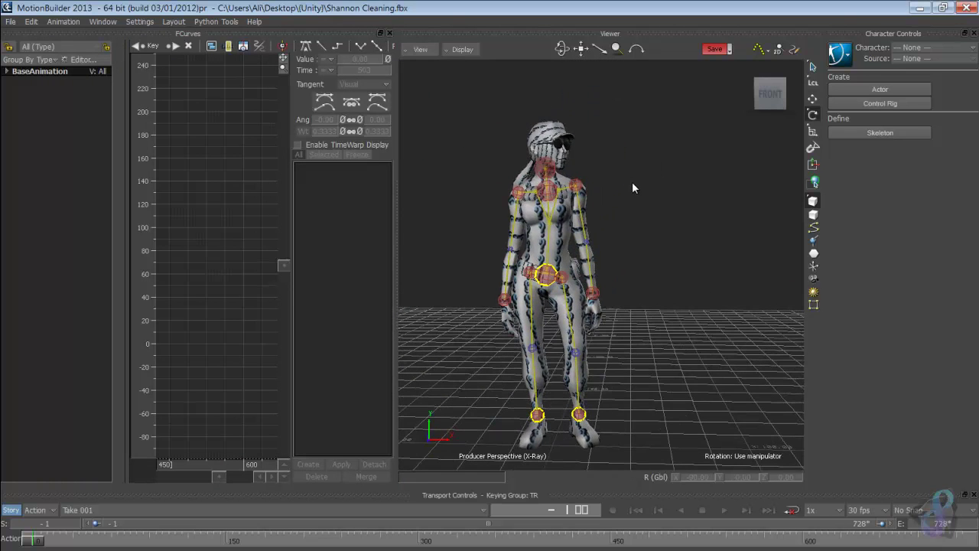
pyautogui.click(940, 44)
pyautogui.click(923, 61)
pyautogui.click(925, 59)
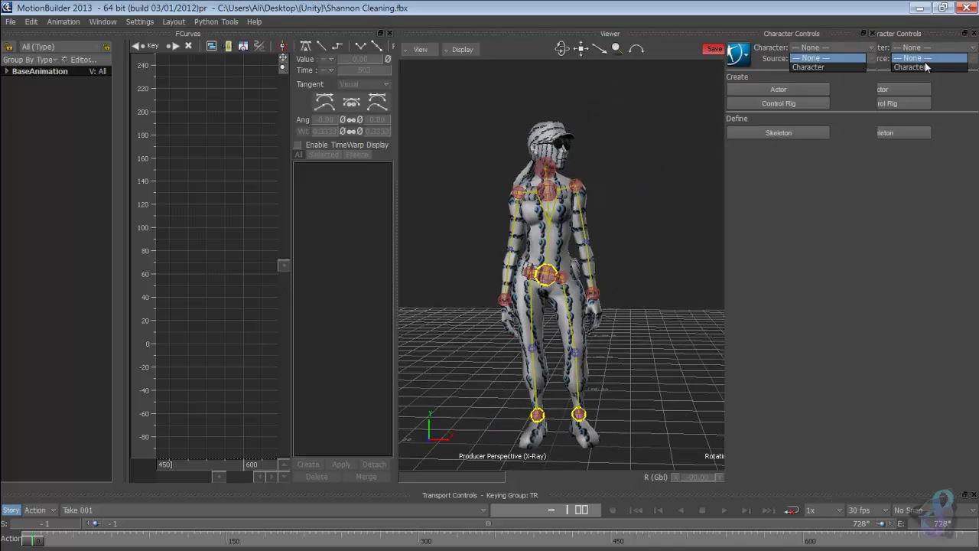
pyautogui.click(937, 58)
# Bake (plot) the control rig's animation onto the character's skeleton
pyautogui.click(841, 55)
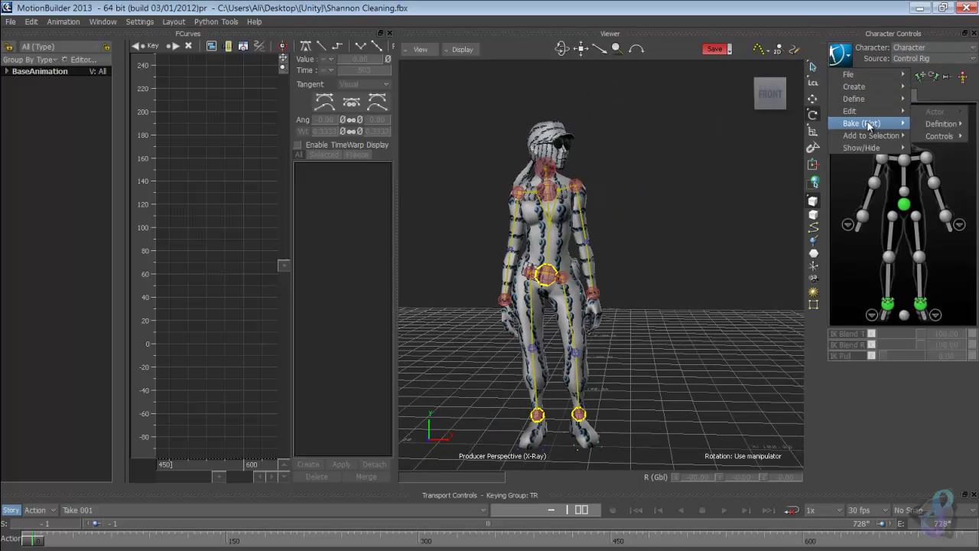
pyautogui.moveTo(861, 123)
pyautogui.click(775, 127)
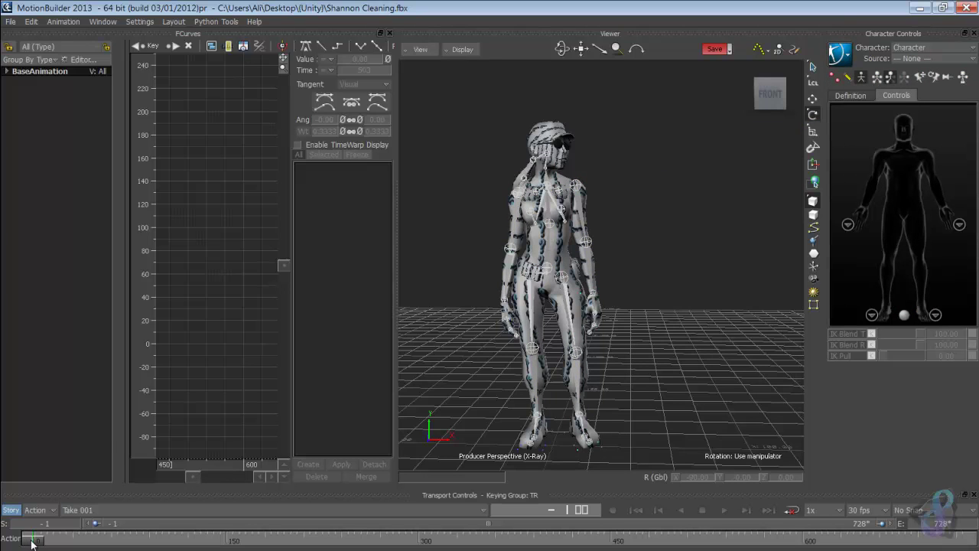
# Set the take's start frame to 0 and move the time indicator to the beginning of the timeline
pyautogui.moveTo(31, 540); pyautogui.dragTo(32, 540)
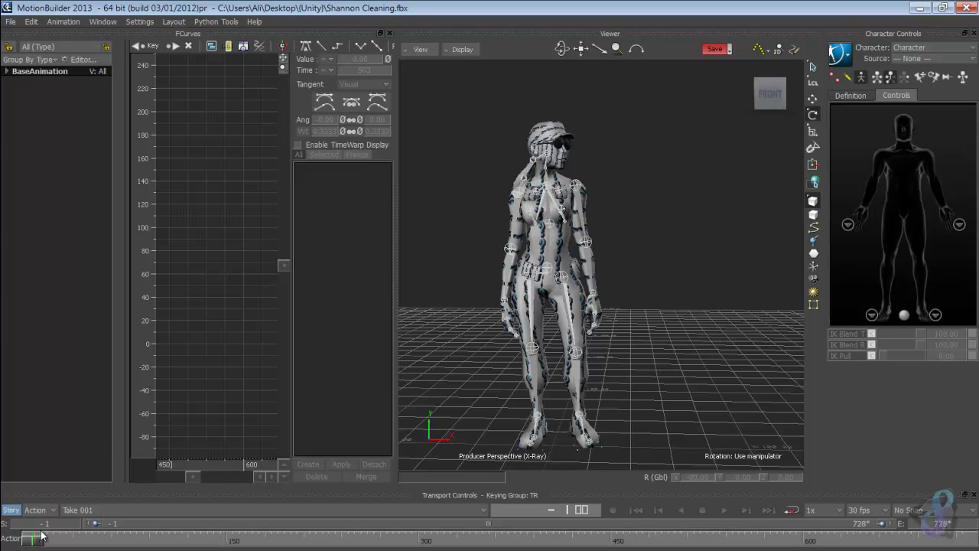
pyautogui.doubleClick(45, 526)
pyautogui.write('0')
pyautogui.press('Return')
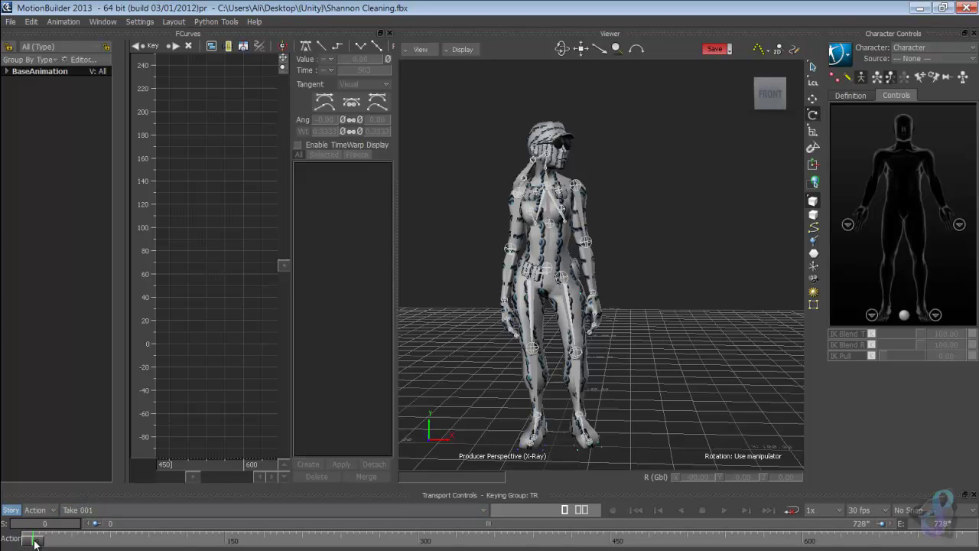
pyautogui.moveTo(33, 540); pyautogui.dragTo(2, 542)
# Close the FCurves window and add a Property Editor docked between the viewer and the transport controls
pyautogui.scroll(1, 583, 248)
pyautogui.keyDown('ctrl'); pyautogui.keyDown('shift'); pyautogui.moveTo(583, 249); pyautogui.dragTo(640, 231); pyautogui.keyUp('shift'); pyautogui.keyUp('ctrl')
pyautogui.scroll(2, 606, 243)
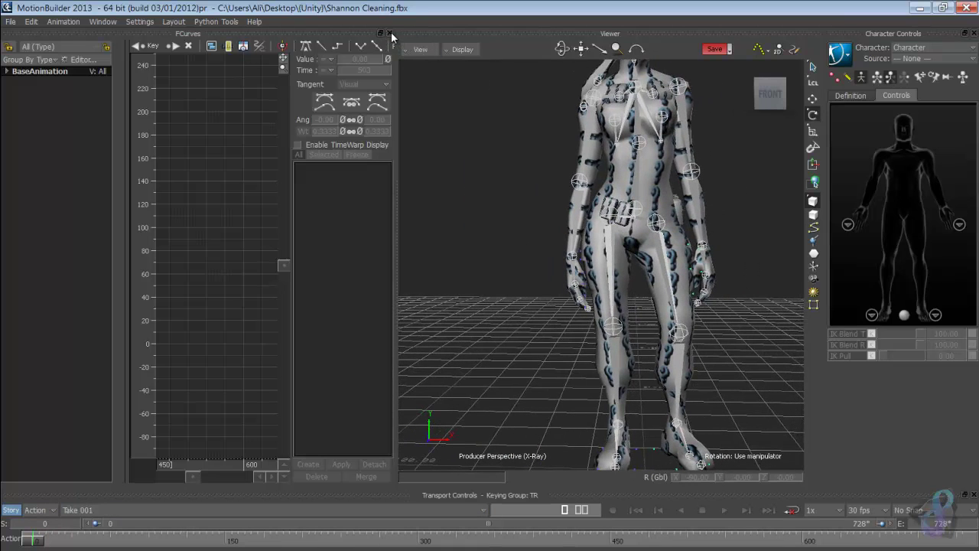
pyautogui.click(390, 34)
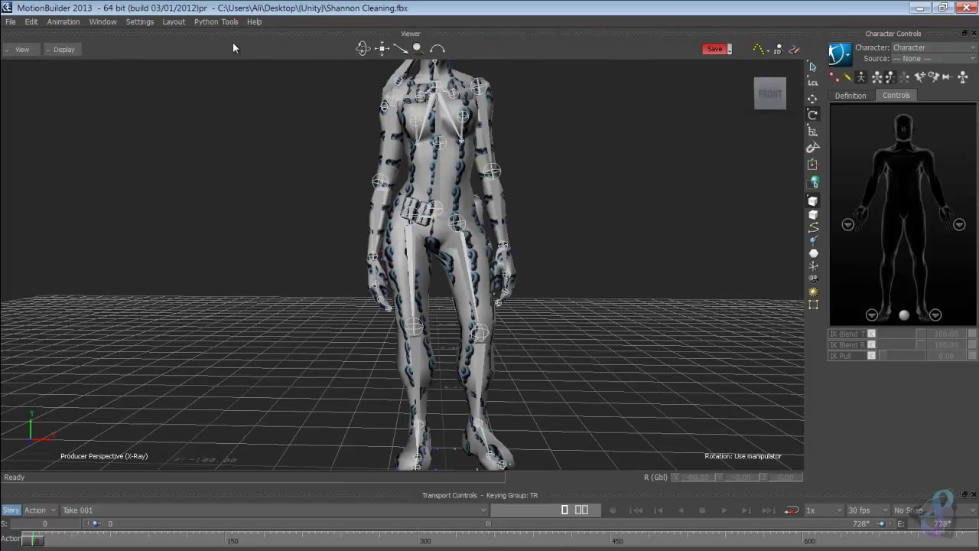
pyautogui.click(103, 21)
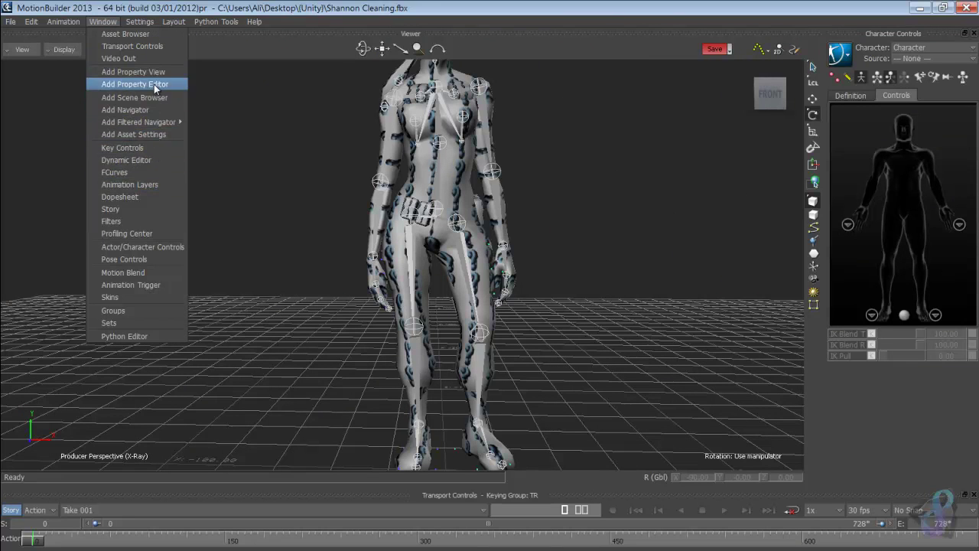
pyautogui.click(156, 84)
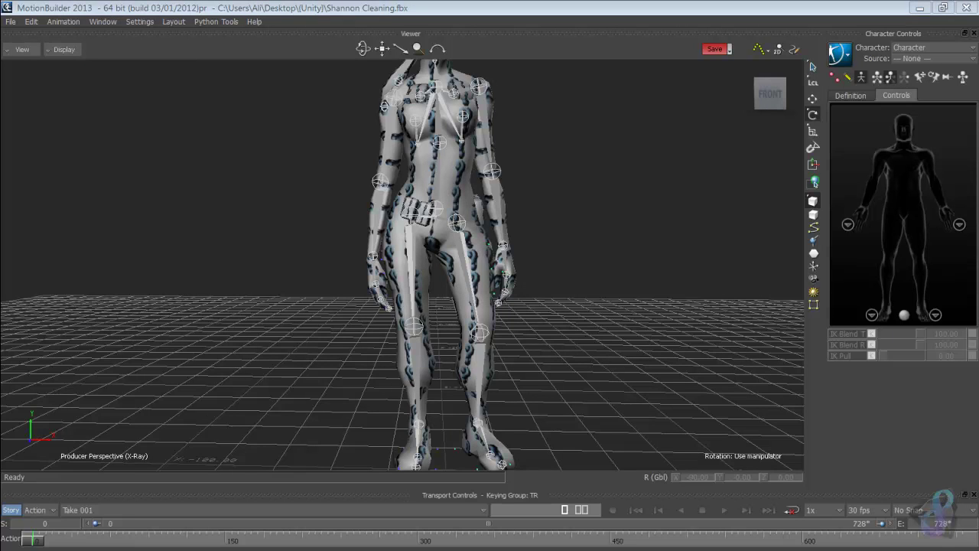
pyautogui.moveTo(0, 367); pyautogui.dragTo(652, 496)
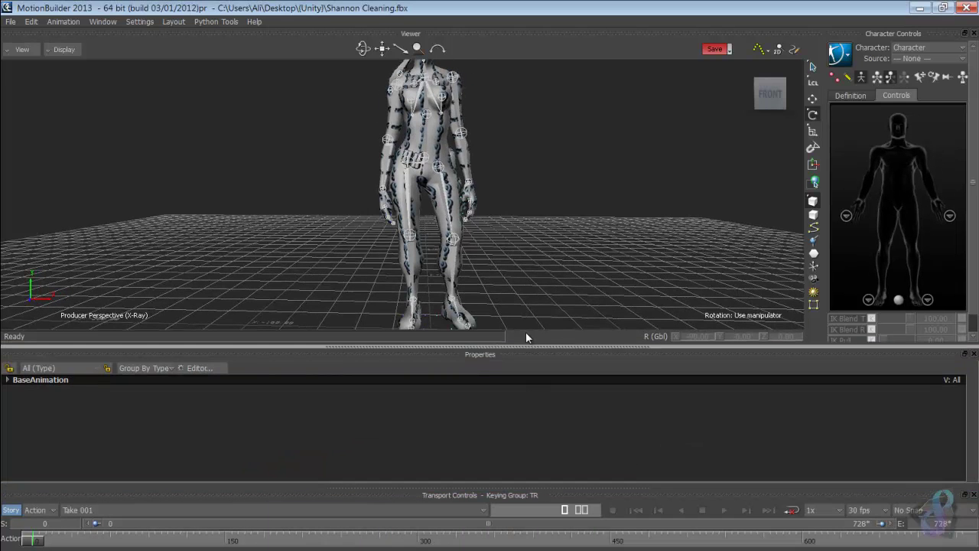
# Set the l_hip joint's local rotation to 0 on X, Y and Z
pyautogui.click(443, 194)
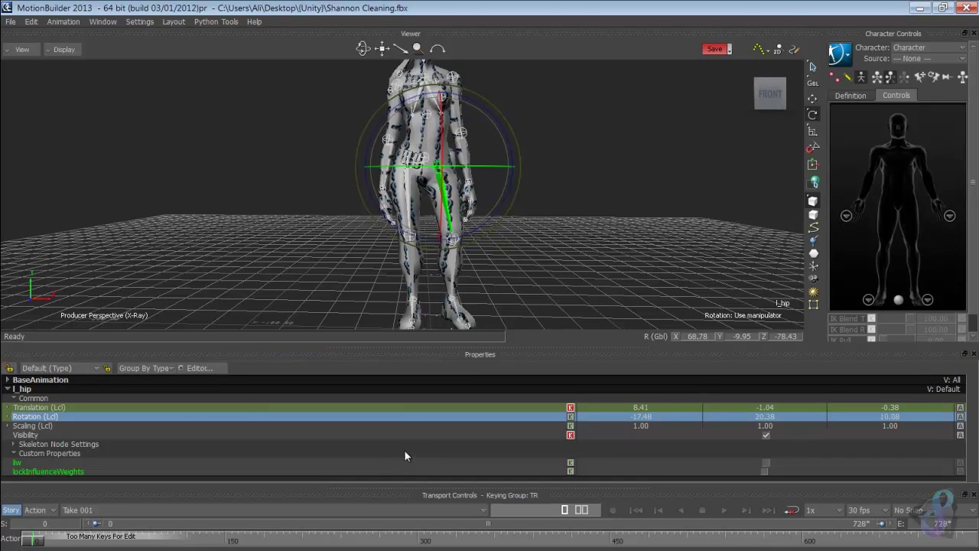
pyautogui.rightClick(48, 417)
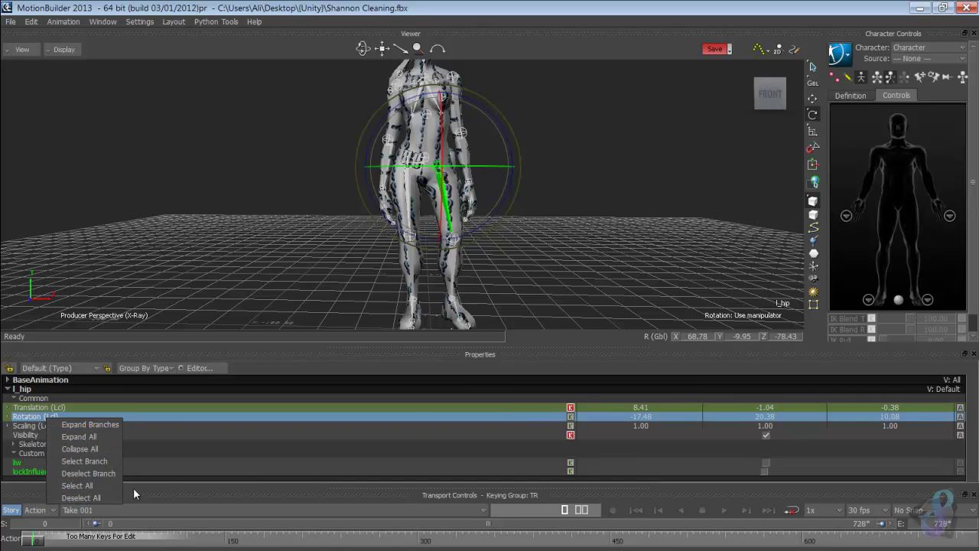
pyautogui.click(654, 417)
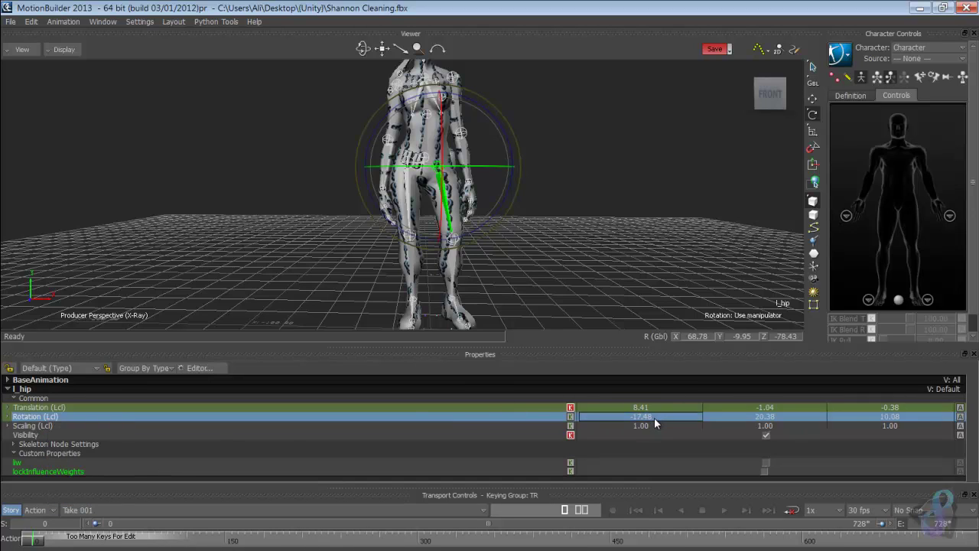
pyautogui.doubleClick(657, 416)
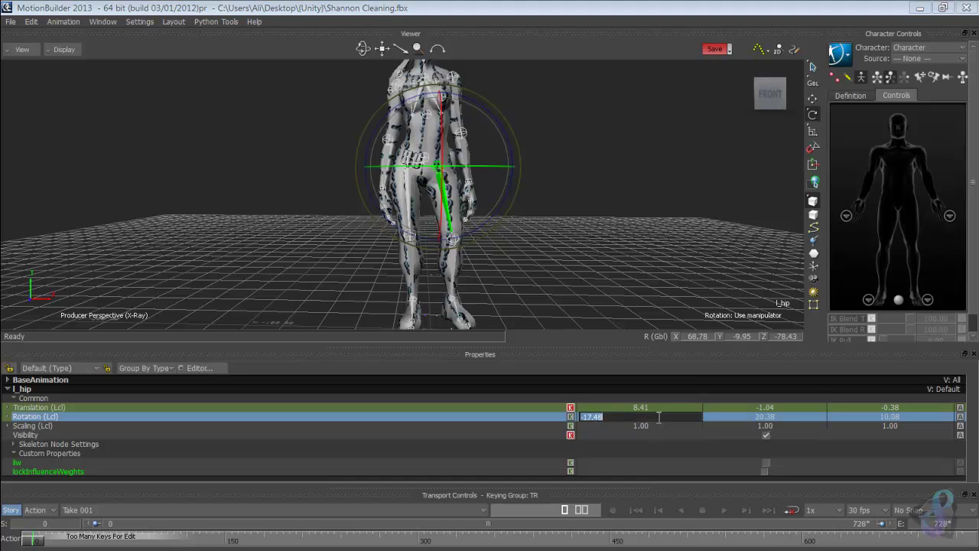
pyautogui.write('0')
pyautogui.press('Return')
pyautogui.doubleClick(765, 416)
pyautogui.write('0')
pyautogui.press('Return')
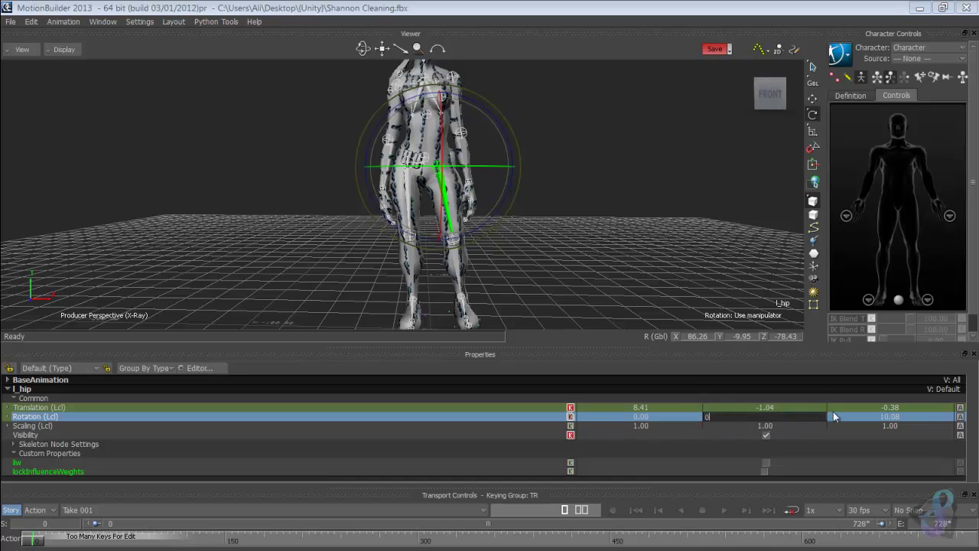
pyautogui.click(898, 418)
pyautogui.write('0')
pyautogui.press('Return')
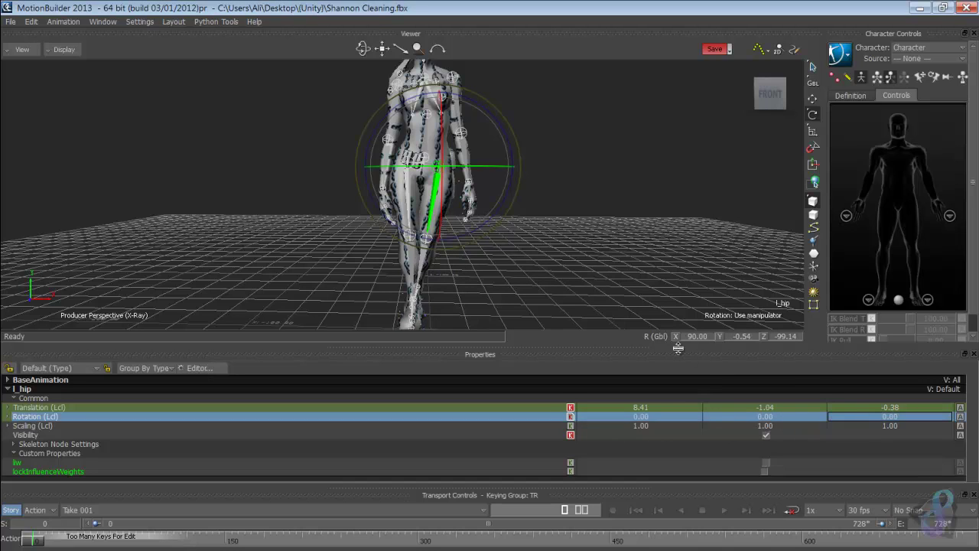
# Set the l_knee joint's local Z rotation to 0
pyautogui.click(426, 238)
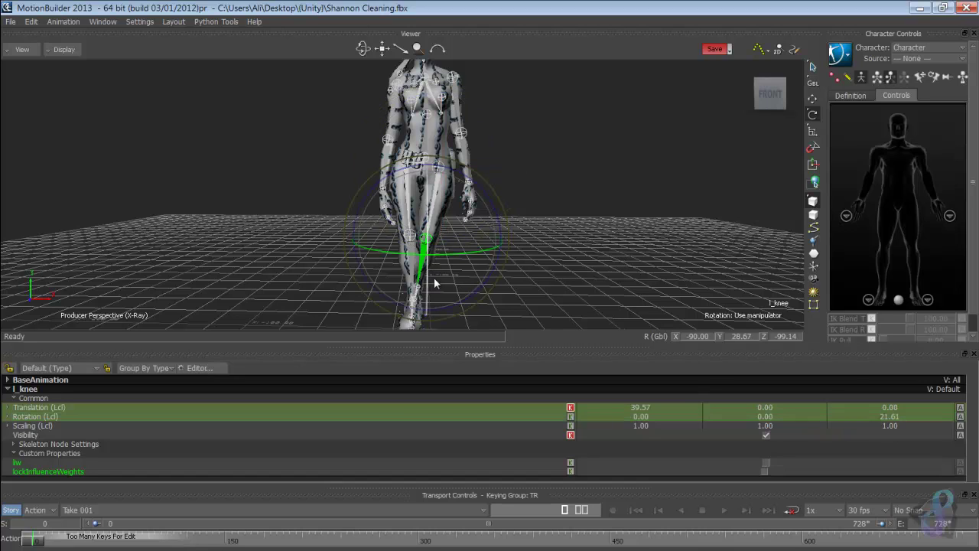
pyautogui.doubleClick(905, 416)
pyautogui.write('0')
pyautogui.press('Return')
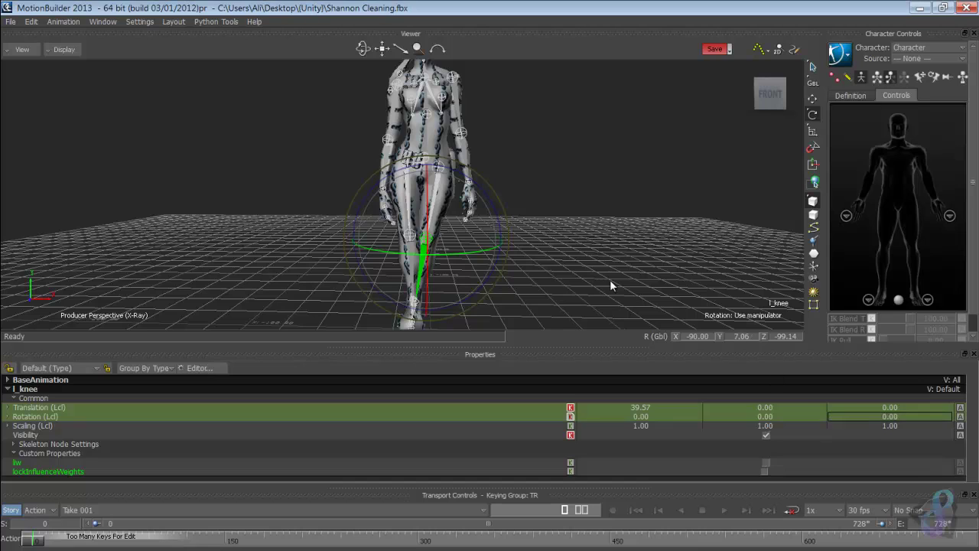
# Select the l_ankle joint below the knee and set its local rotation to 0 on X, Y and Z
pyautogui.press('Down')
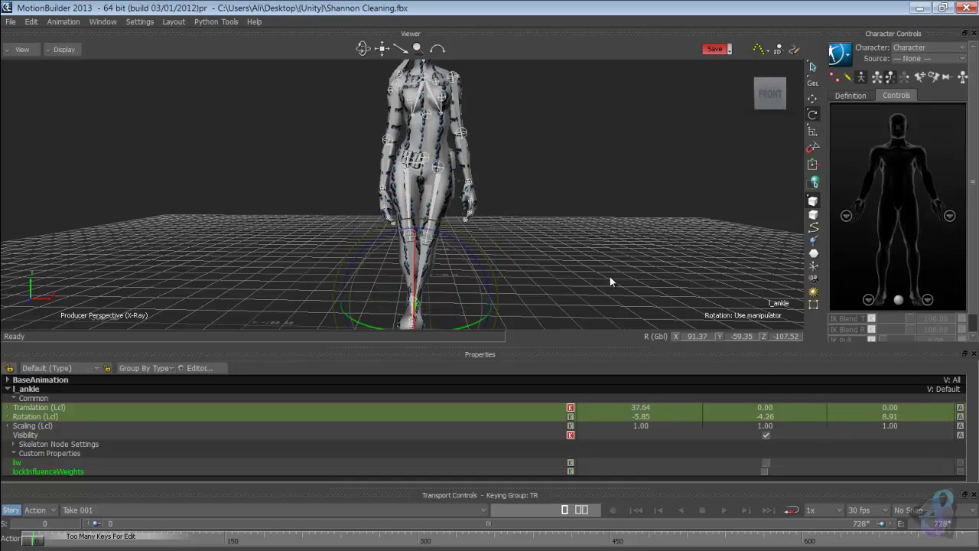
pyautogui.doubleClick(667, 416)
pyautogui.write('0')
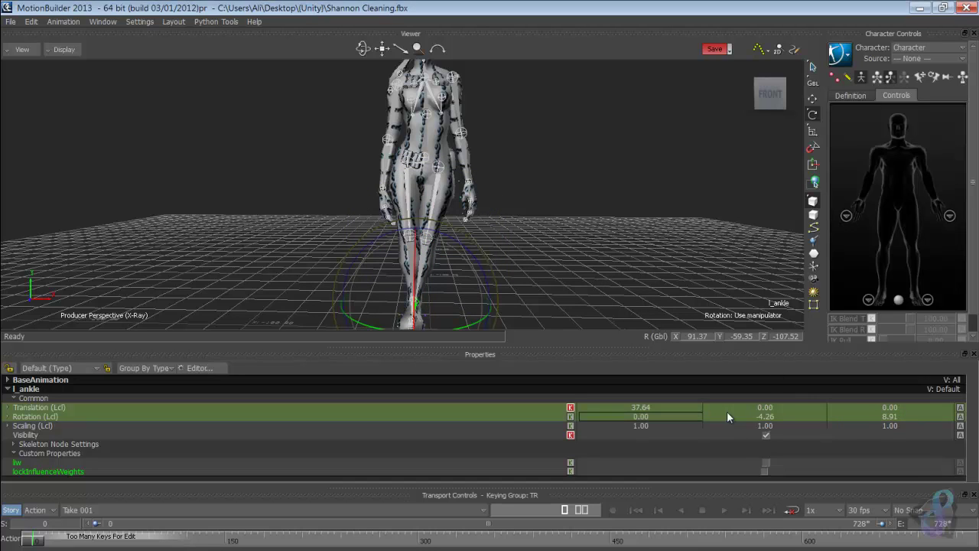
pyautogui.doubleClick(768, 417)
pyautogui.write('0')
pyautogui.press('Return')
pyautogui.doubleClick(875, 414)
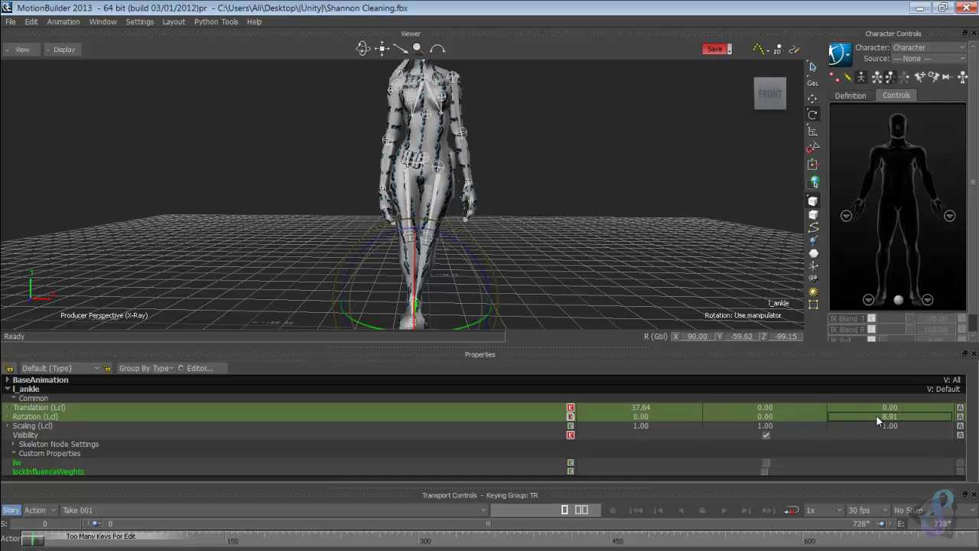
pyautogui.write('0')
pyautogui.press('Return')
# Select the root joint for translation and set its local Y and Z translation to 0
pyautogui.click(425, 159)
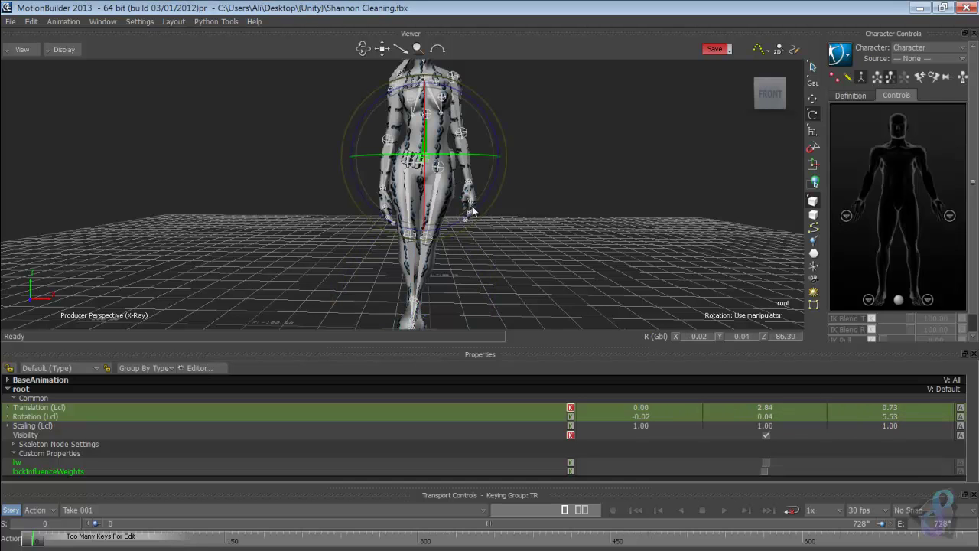
pyautogui.moveTo(490, 206)
pyautogui.keyDown('shift'); pyautogui.mouseDown()
pyautogui.moveTo(486, 178)
pyautogui.moveTo(493, 188)
pyautogui.mouseUp(); pyautogui.keyUp('shift')
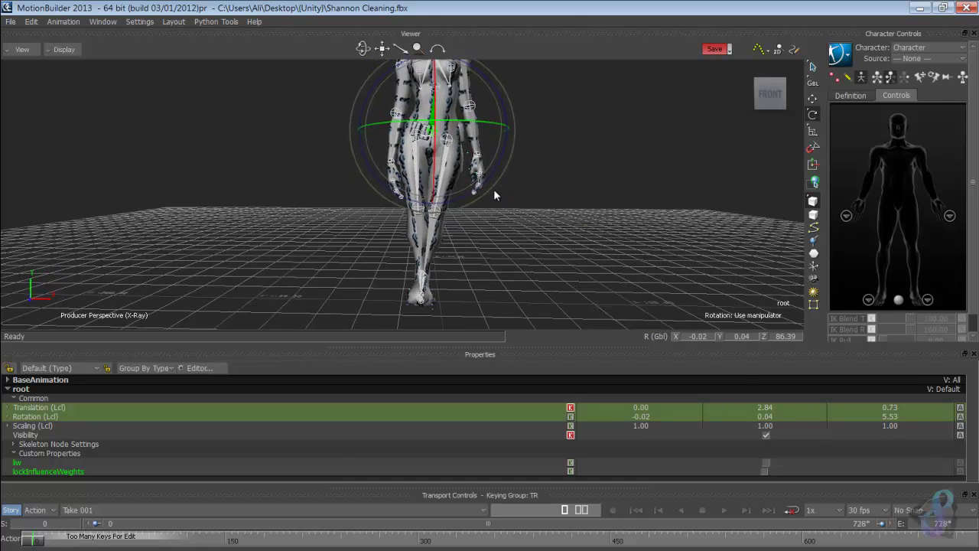
pyautogui.scroll(3, 494, 189)
pyautogui.press('t')
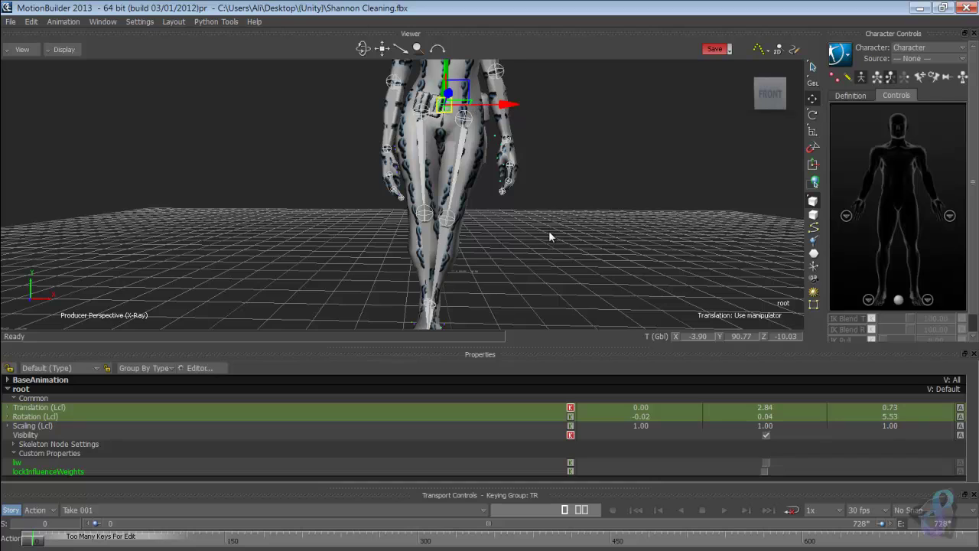
pyautogui.scroll(-2, 498, 241)
pyautogui.keyDown('ctrl'); pyautogui.moveTo(498, 237); pyautogui.dragTo(508, 257); pyautogui.keyUp('ctrl')
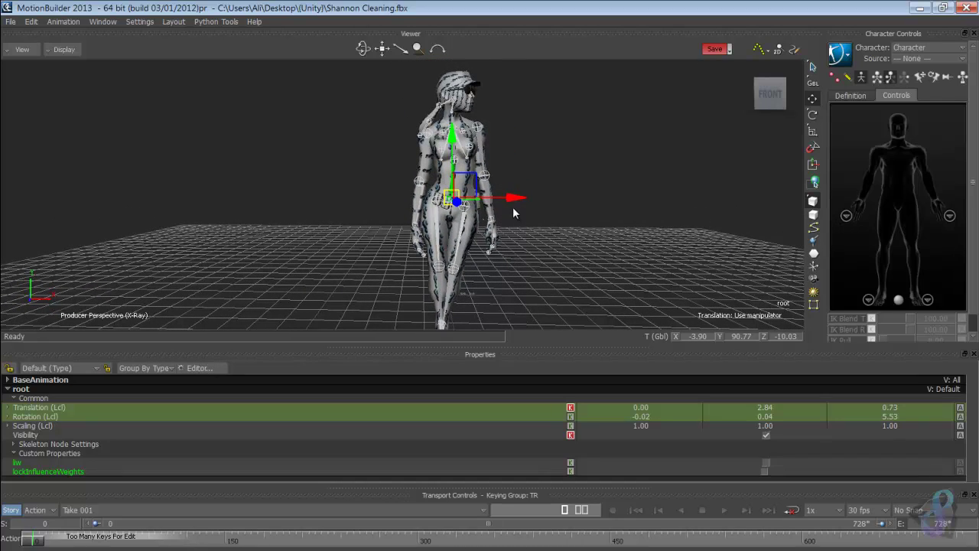
pyautogui.moveTo(514, 198)
pyautogui.keyDown('ctrl'); pyautogui.keyDown('shift'); pyautogui.mouseDown()
pyautogui.moveTo(503, 196)
pyautogui.moveTo(517, 202)
pyautogui.mouseUp(); pyautogui.keyUp('shift'); pyautogui.keyUp('ctrl')
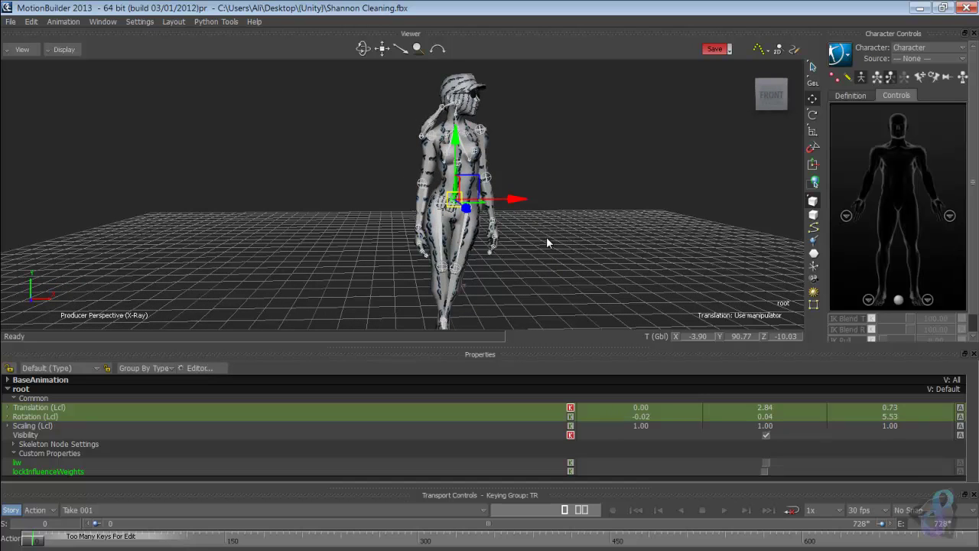
pyautogui.doubleClick(769, 409)
pyautogui.write('0')
pyautogui.press('Return')
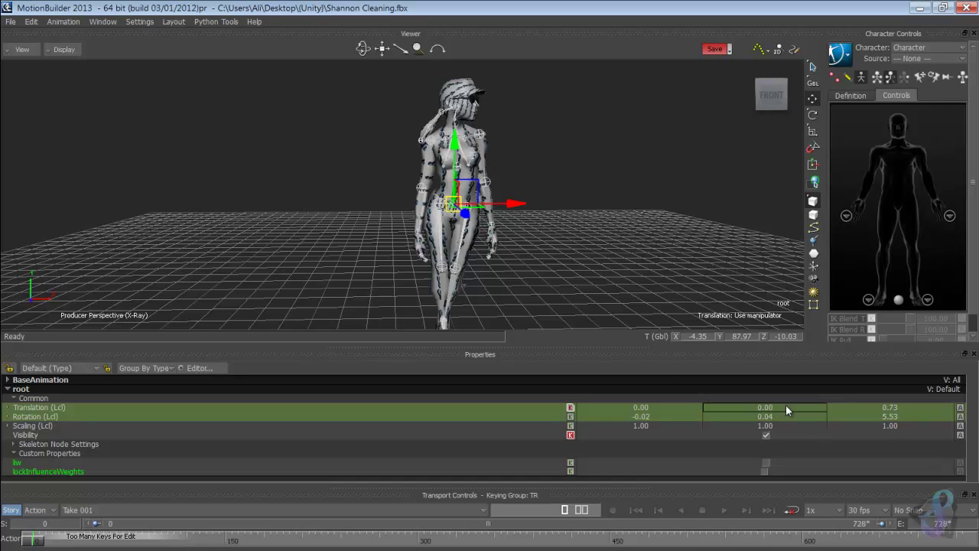
pyautogui.doubleClick(901, 409)
pyautogui.write('0')
pyautogui.press('Return')
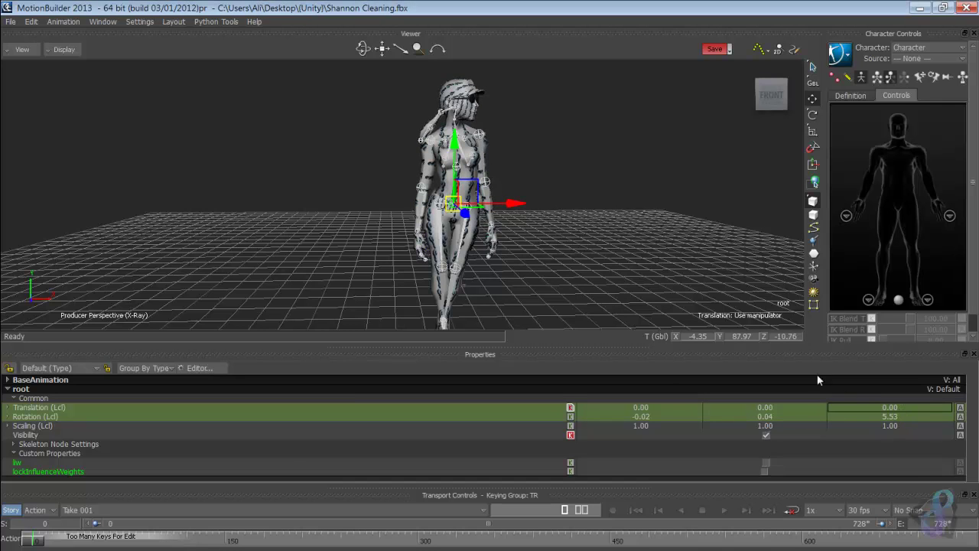
# Select the pelvis joint and set its local translation to X 0, Y 90, Z 0
pyautogui.keyDown('alt'); pyautogui.moveTo(616, 242); pyautogui.dragTo(507, 239); pyautogui.keyUp('alt')
pyautogui.keyDown('alt'); pyautogui.moveTo(507, 238); pyautogui.dragTo(585, 241, button='right'); pyautogui.keyUp('alt')
pyautogui.keyDown('alt'); pyautogui.moveTo(584, 241); pyautogui.dragTo(609, 237); pyautogui.keyUp('alt')
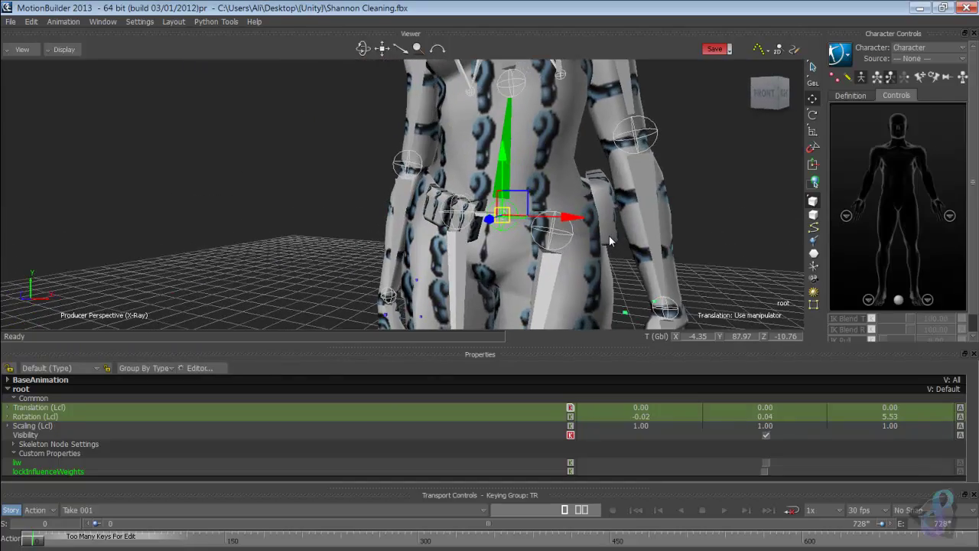
pyautogui.click(607, 241)
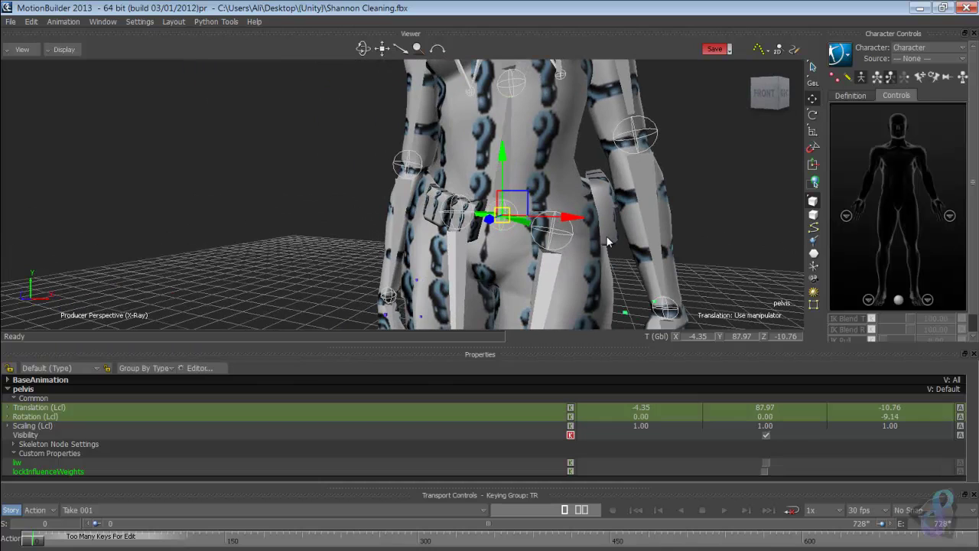
pyautogui.doubleClick(655, 405)
pyautogui.write('0')
pyautogui.press('Return')
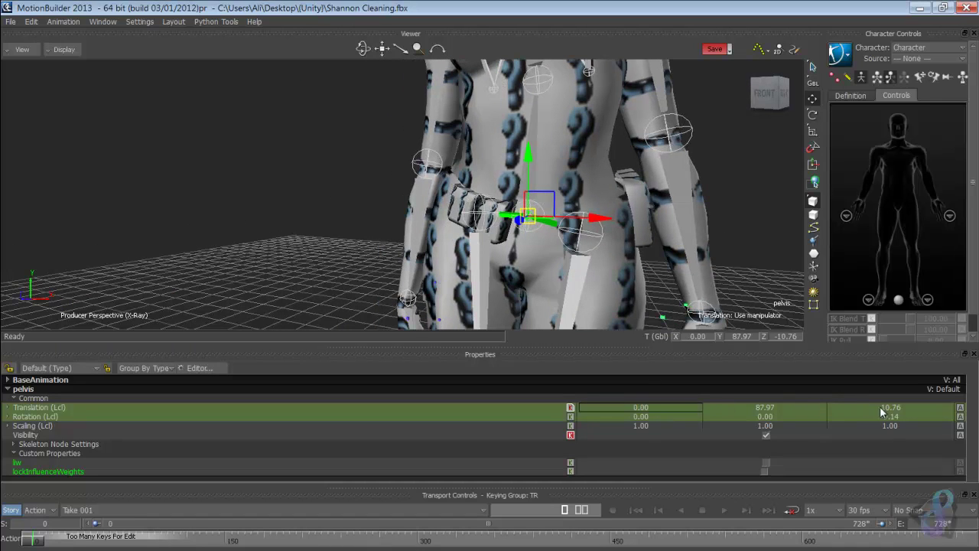
pyautogui.doubleClick(881, 408)
pyautogui.write('0')
pyautogui.press('Return')
pyautogui.doubleClick(786, 406)
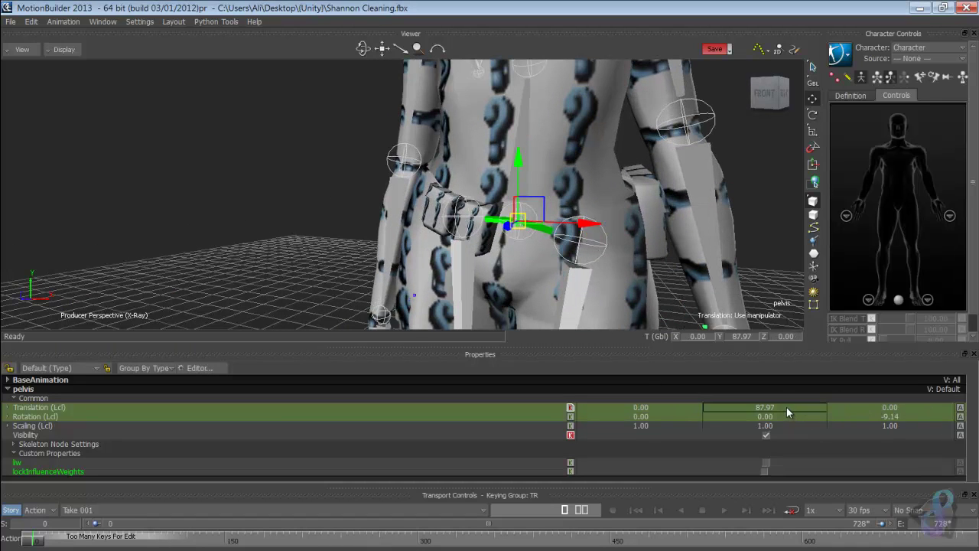
pyautogui.write('90')
pyautogui.press('Return')
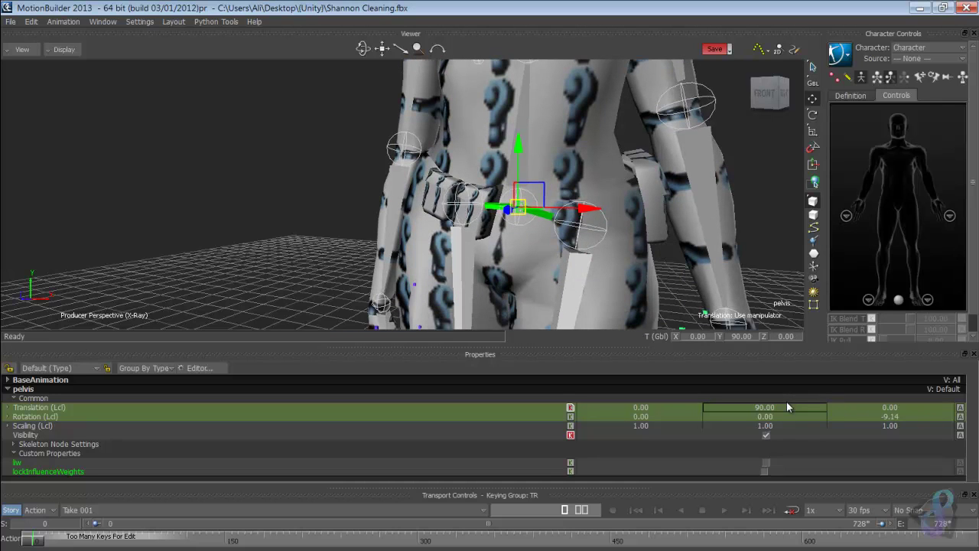
# Select the r_hip joint and set its local rotation to 0 on X, Y and Z
pyautogui.keyDown('ctrl'); pyautogui.moveTo(570, 254); pyautogui.dragTo(450, 255); pyautogui.keyUp('ctrl')
pyautogui.keyDown('shift'); pyautogui.moveTo(513, 274); pyautogui.dragTo(491, 233); pyautogui.keyUp('shift')
pyautogui.click(436, 177)
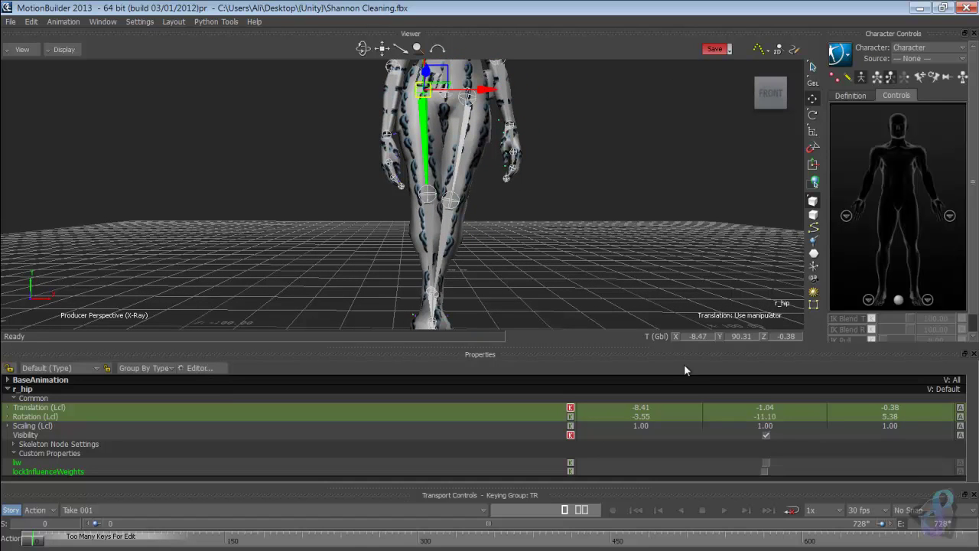
pyautogui.doubleClick(660, 407)
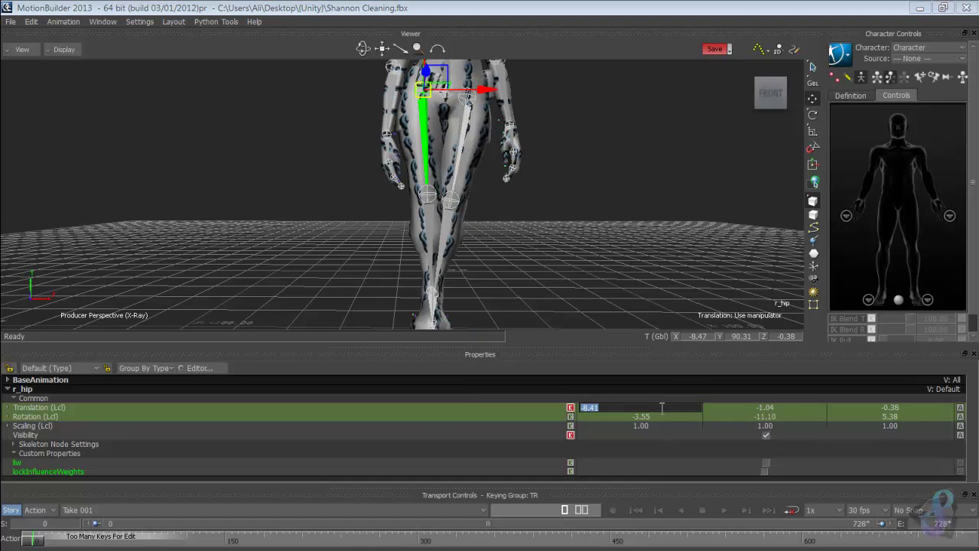
pyautogui.doubleClick(662, 416)
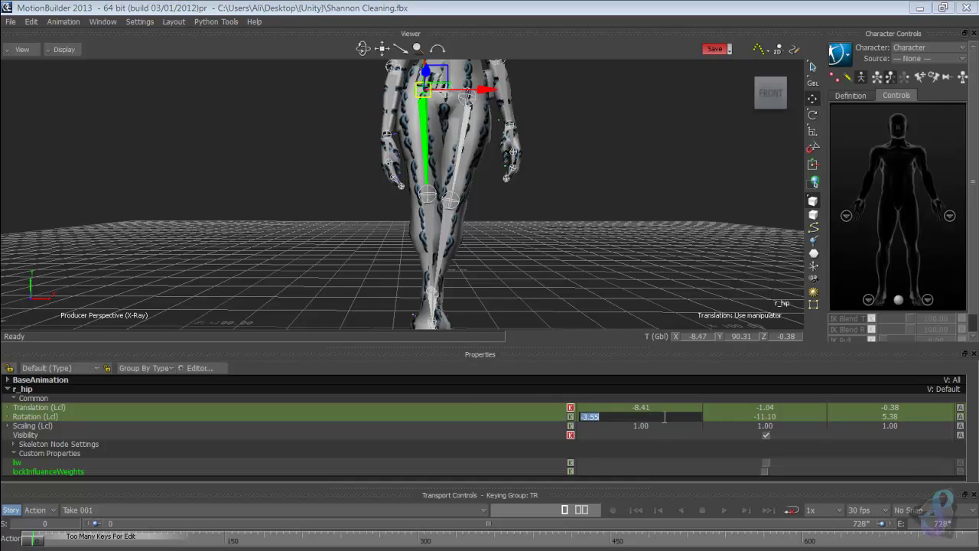
pyautogui.write('0')
pyautogui.press('Return')
pyautogui.doubleClick(774, 414)
pyautogui.write('00')
pyautogui.press('Return')
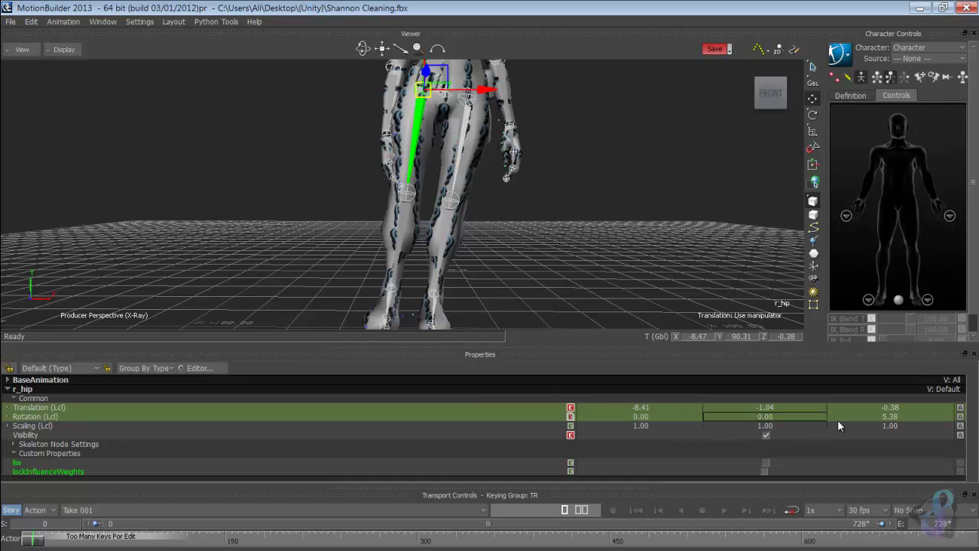
pyautogui.doubleClick(889, 416)
pyautogui.write('0')
pyautogui.press('Return')
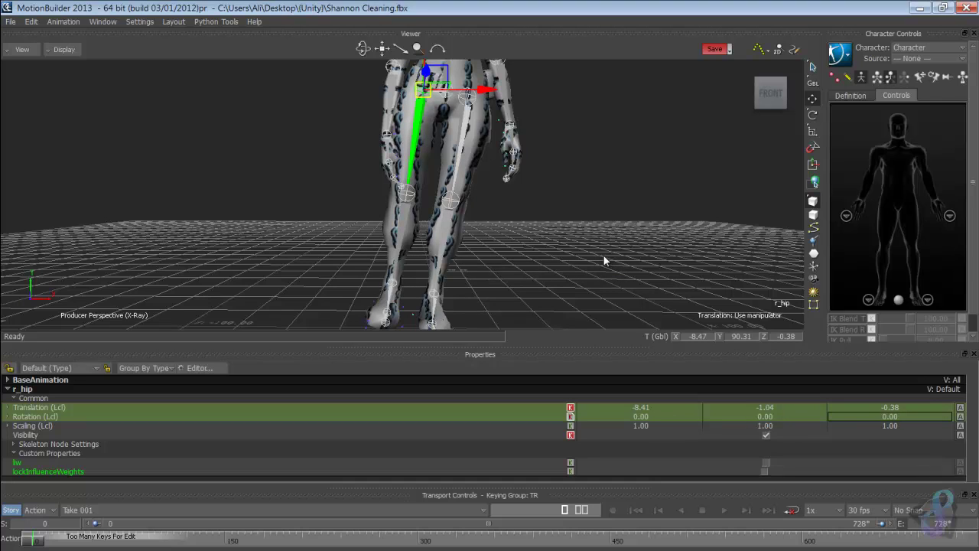
# Select the pelvis joint again through the skeleton hierarchy and set its local X translation to -10
pyautogui.press('pageup')
pyautogui.press('pageup')
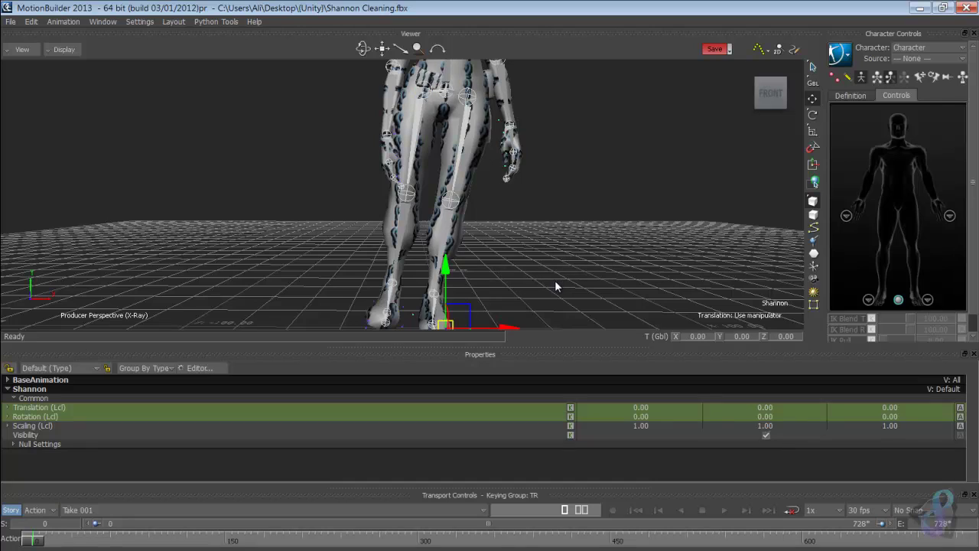
pyautogui.press('Down')
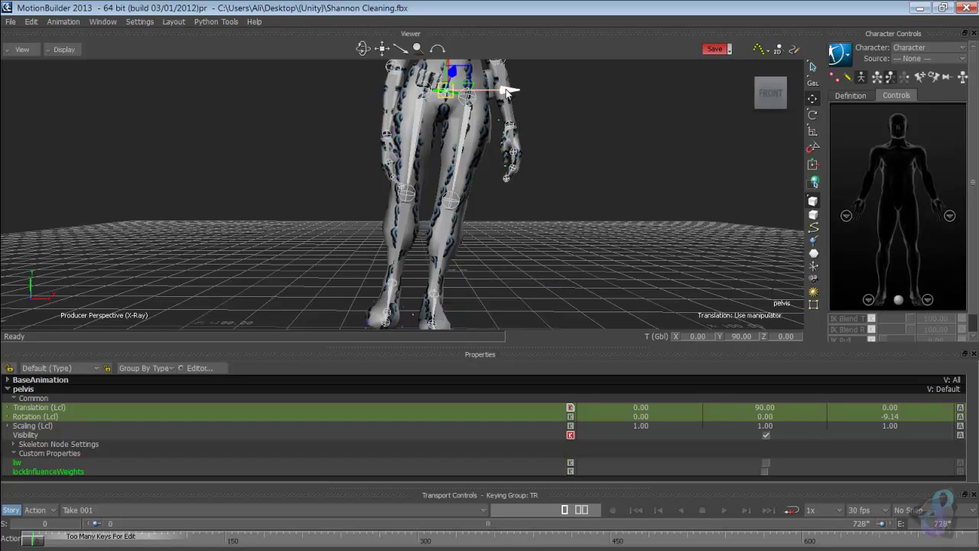
pyautogui.press('Down')
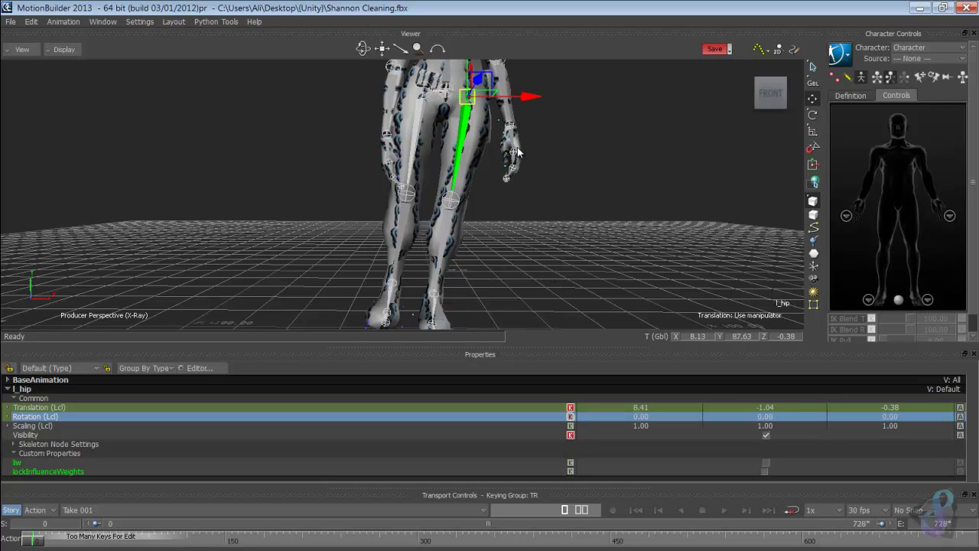
pyautogui.press('Up')
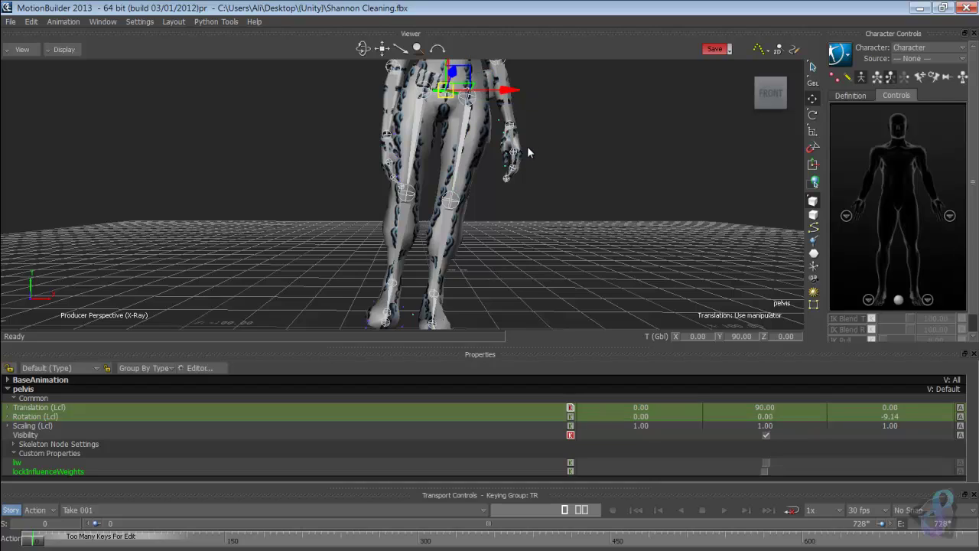
pyautogui.keyDown('ctrl'); pyautogui.keyDown('shift'); pyautogui.moveTo(535, 116); pyautogui.dragTo(555, 159); pyautogui.keyUp('shift'); pyautogui.keyUp('ctrl')
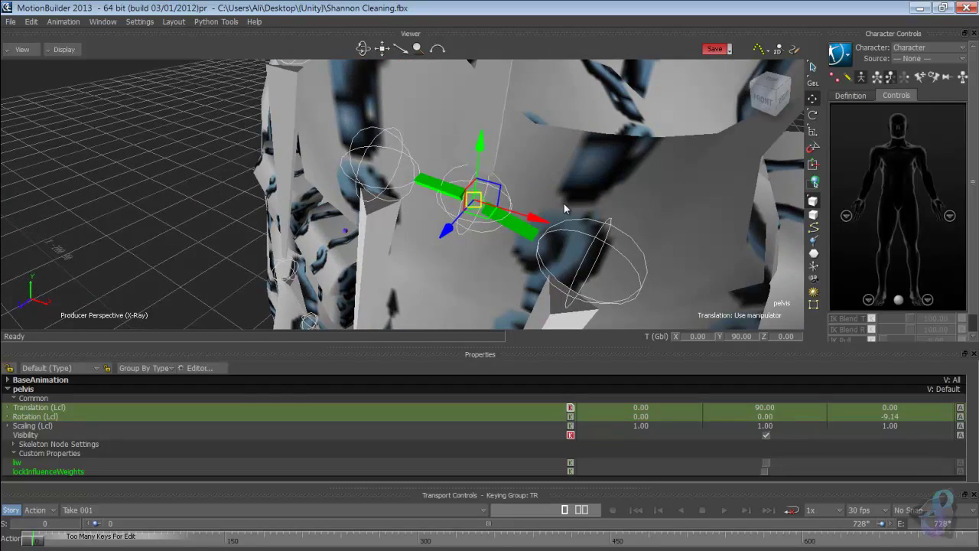
pyautogui.keyDown('ctrl'); pyautogui.moveTo(564, 202); pyautogui.dragTo(364, 158); pyautogui.keyUp('ctrl')
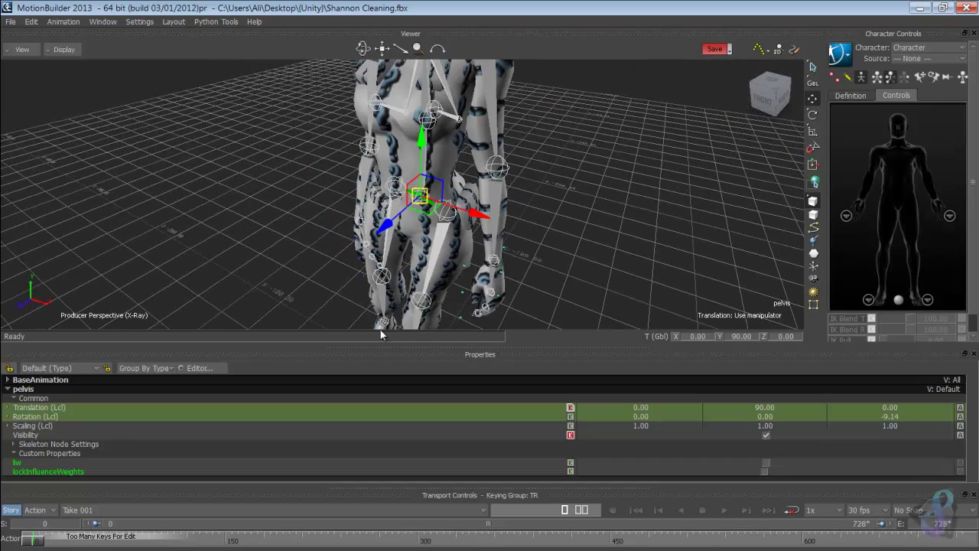
pyautogui.keyDown('ctrl'); pyautogui.keyDown('shift'); pyautogui.moveTo(448, 301); pyautogui.dragTo(482, 238); pyautogui.keyUp('shift'); pyautogui.keyUp('ctrl')
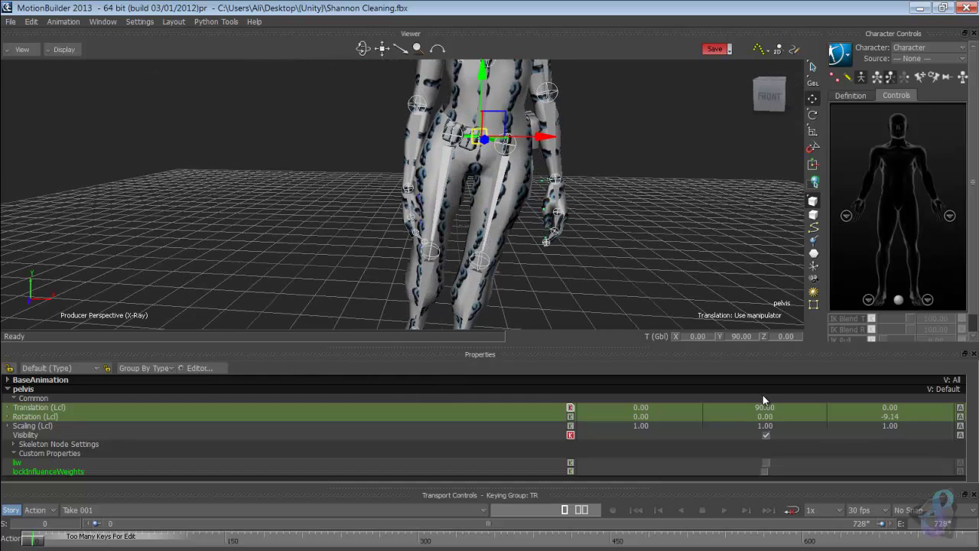
pyautogui.doubleClick(644, 407)
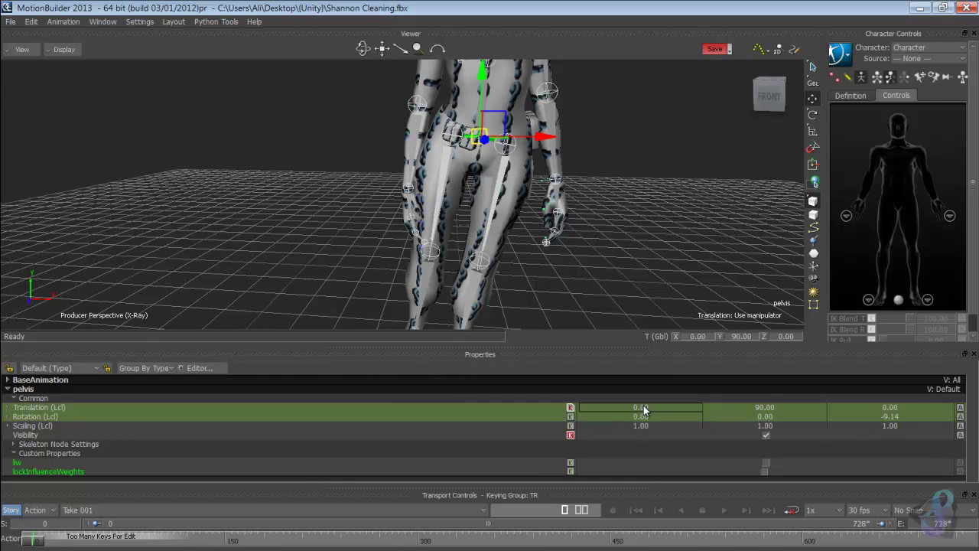
pyautogui.write('-10')
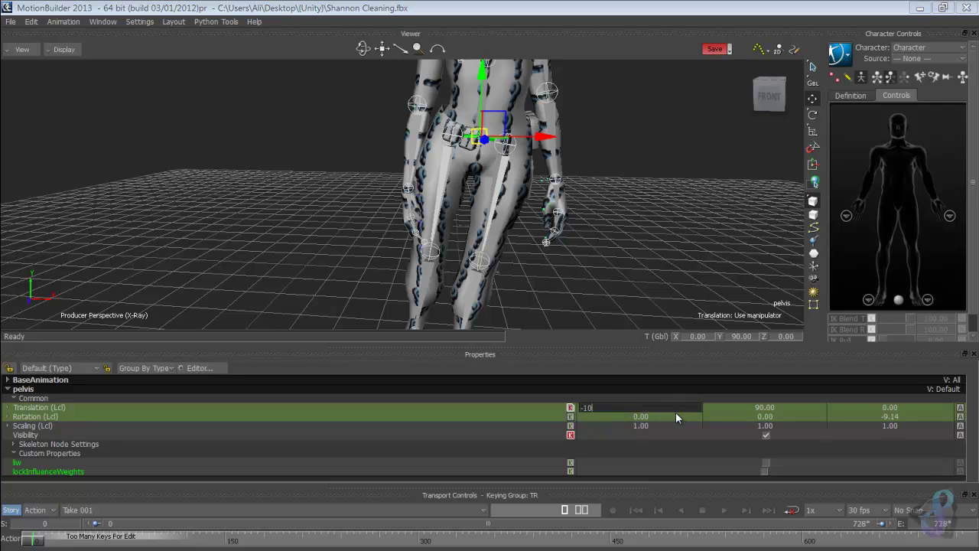
pyautogui.press('Return')
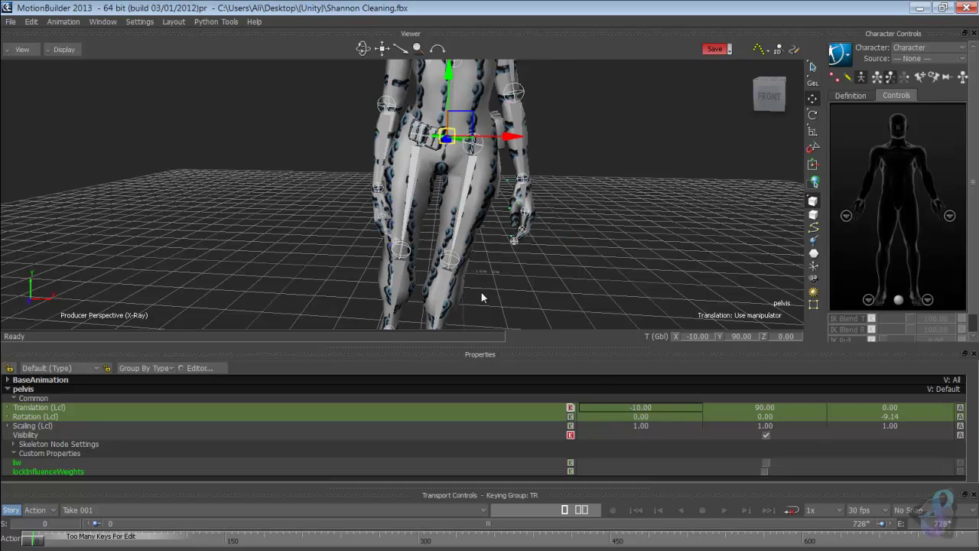
# Switch the viewer to the orthographic Producer Front view and frame the character's body in it
pyautogui.keyDown('ctrl'); pyautogui.moveTo(598, 261); pyautogui.dragTo(558, 234); pyautogui.keyUp('ctrl')
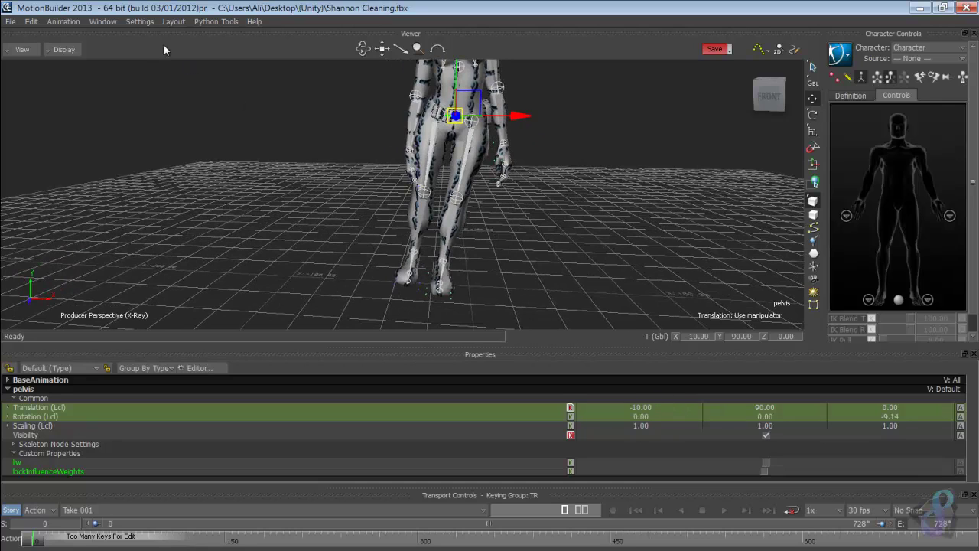
pyautogui.click(21, 49)
pyautogui.moveTo(67, 90)
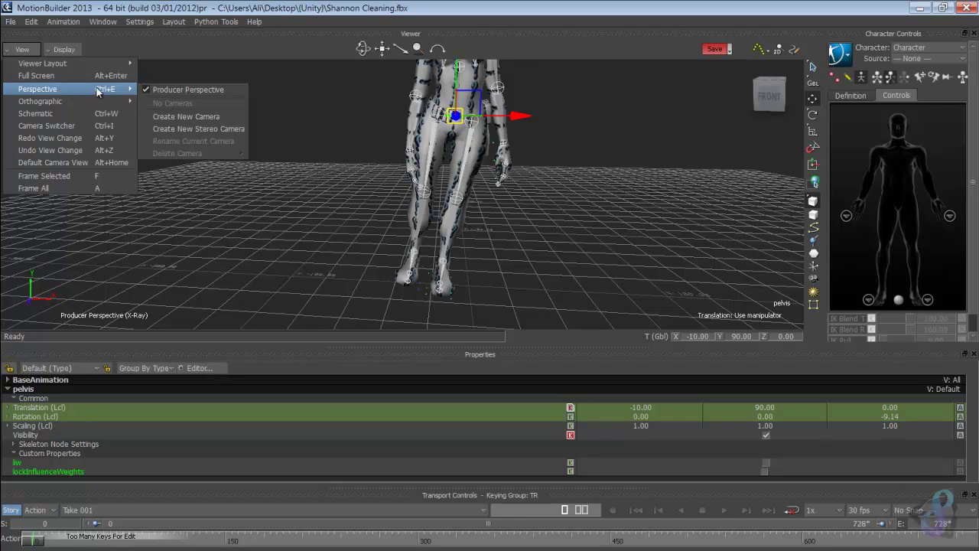
pyautogui.moveTo(130, 102)
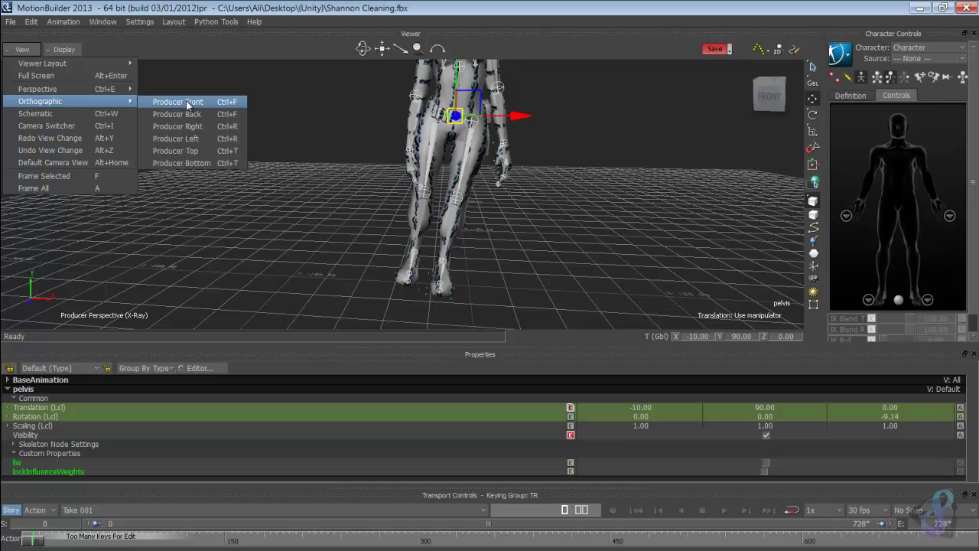
pyautogui.click(206, 101)
pyautogui.keyDown('shift'); pyautogui.moveTo(517, 175); pyautogui.dragTo(551, 2); pyautogui.keyUp('shift')
pyautogui.keyDown('ctrl'); pyautogui.moveTo(592, 128); pyautogui.dragTo(539, 125); pyautogui.keyUp('ctrl')
pyautogui.scroll(3, 541, 127)
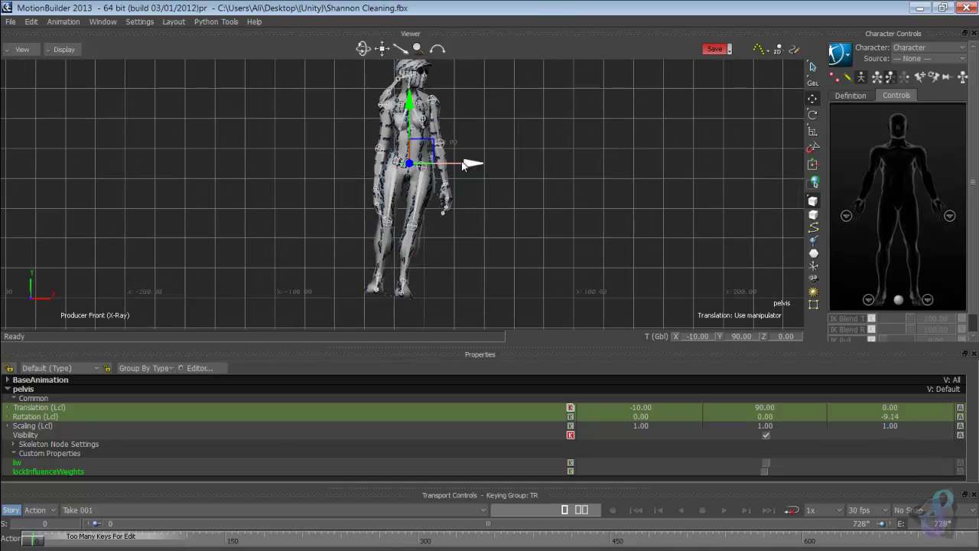
pyautogui.click(62, 49)
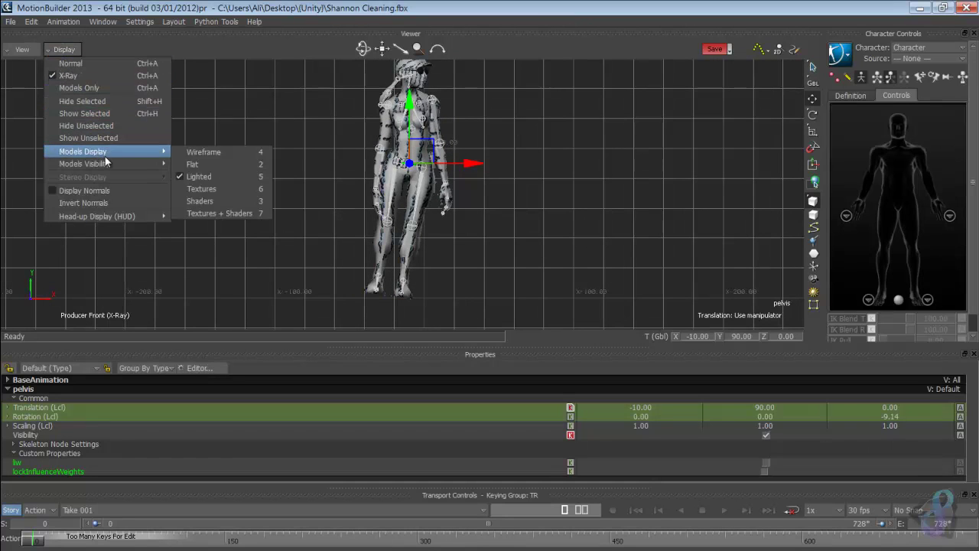
pyautogui.moveTo(106, 160)
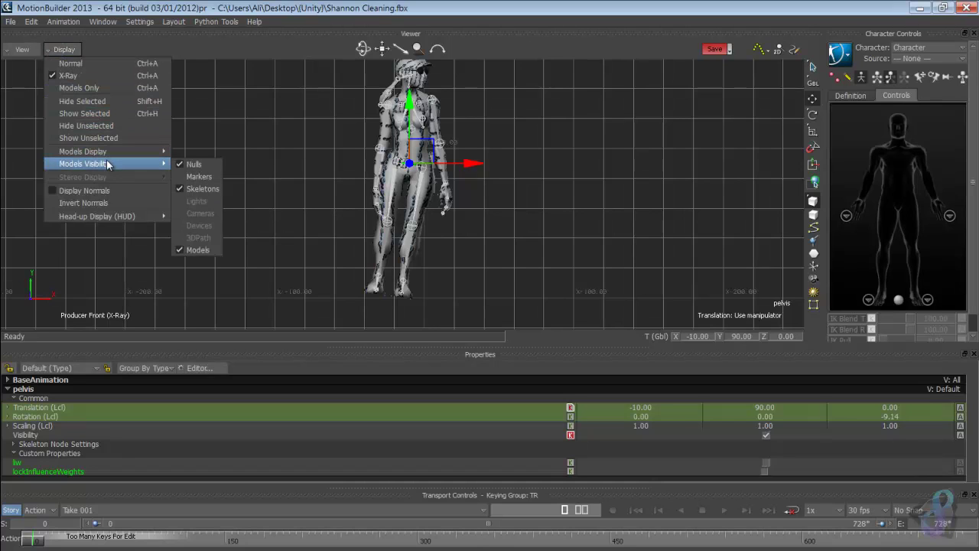
pyautogui.click(291, 52)
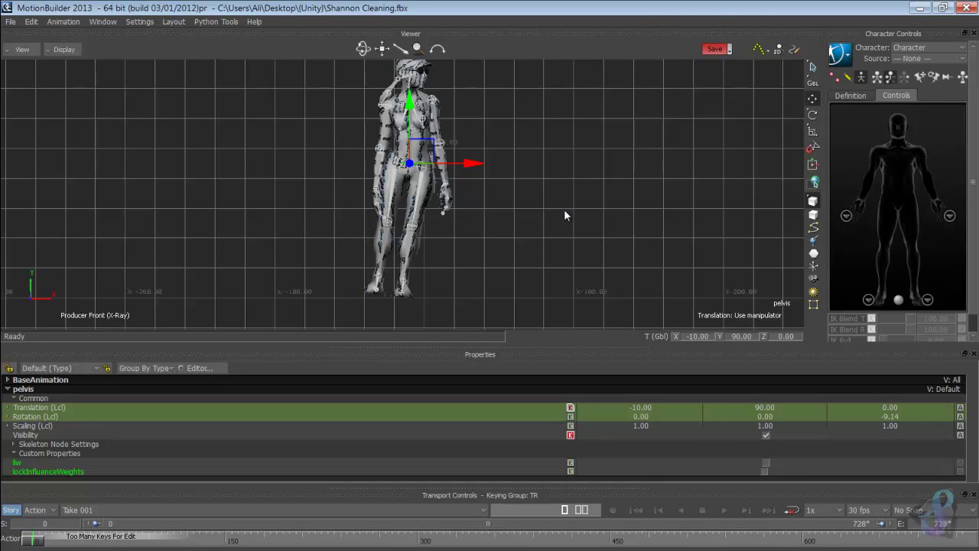
# Set the pelvis joint's local X translation to -20 and its local Z rotation to 0
pyautogui.doubleClick(673, 407)
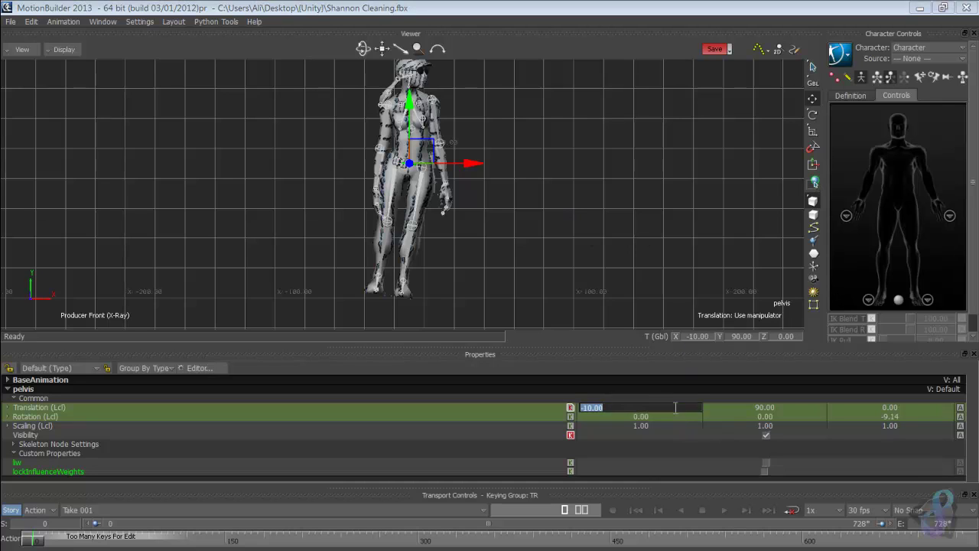
pyautogui.write('-20')
pyautogui.press('Return')
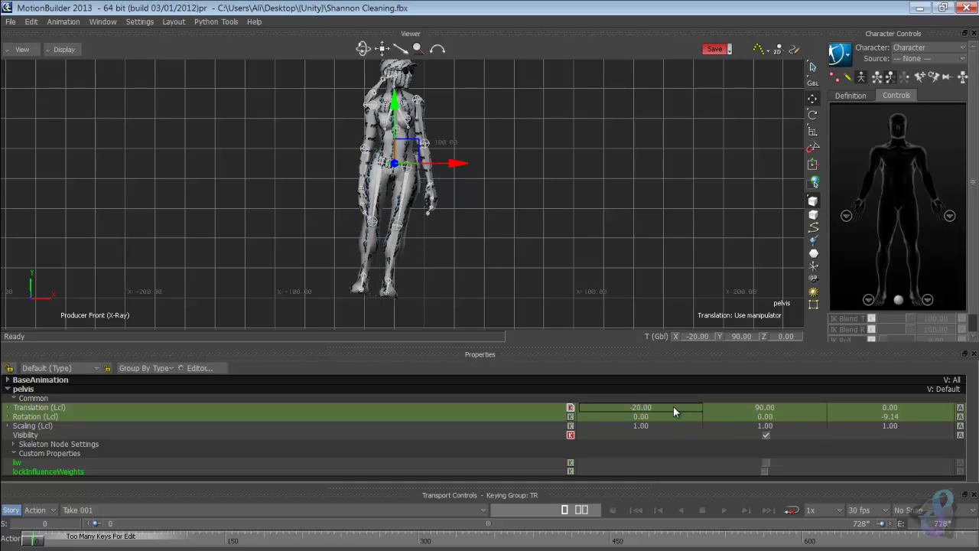
pyautogui.scroll(5, 520, 243)
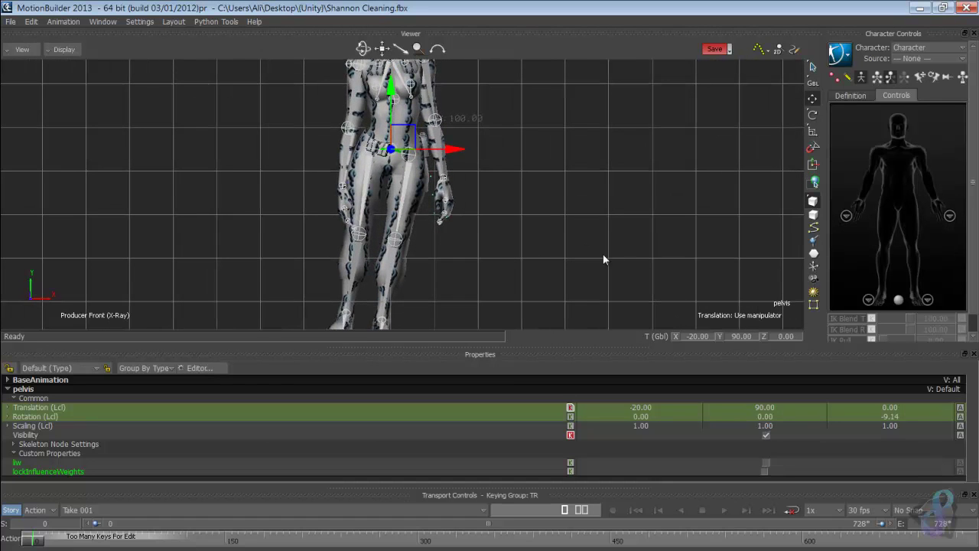
pyautogui.doubleClick(882, 413)
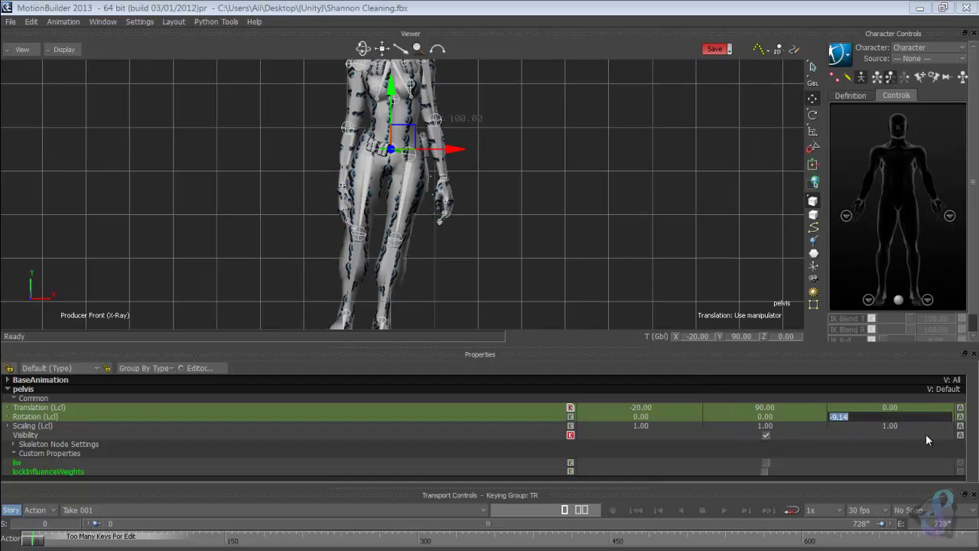
pyautogui.write('0')
pyautogui.press('Return')
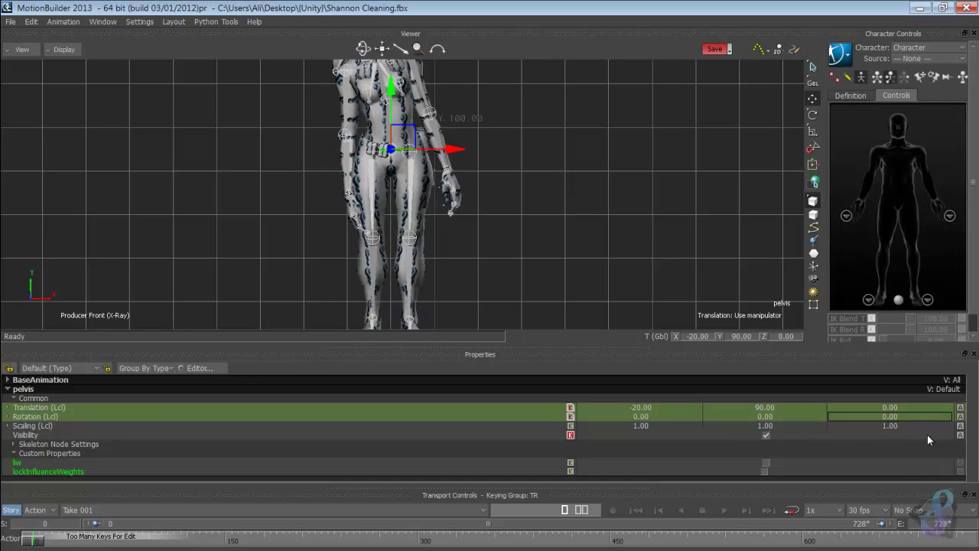
# Select both knee joints, r_knee and l_knee, together in the front view
pyautogui.keyDown('ctrl'); pyautogui.moveTo(724, 247); pyautogui.dragTo(678, 251); pyautogui.keyUp('ctrl')
pyautogui.scroll(3, 677, 253)
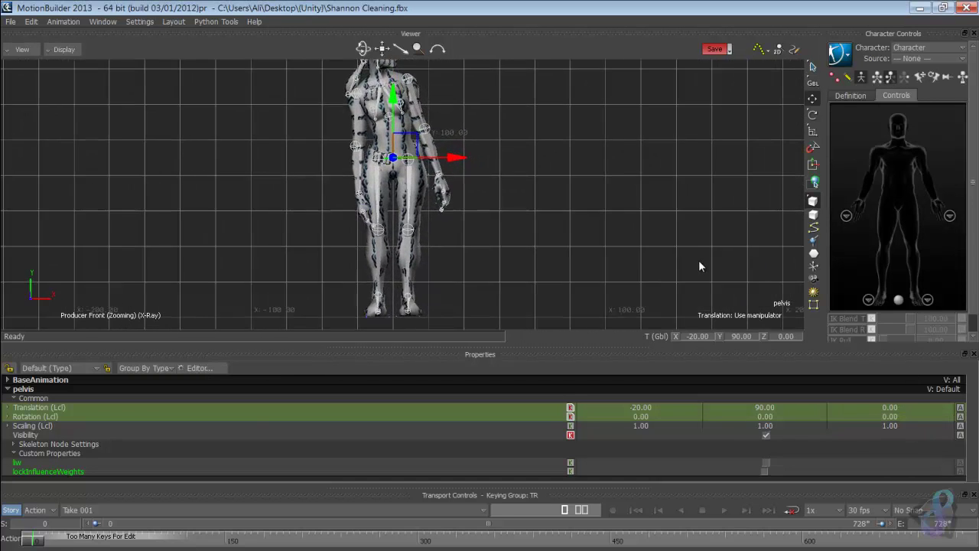
pyautogui.scroll(2, 609, 198)
pyautogui.keyDown('shift'); pyautogui.moveTo(604, 199); pyautogui.dragTo(612, 157); pyautogui.keyUp('shift')
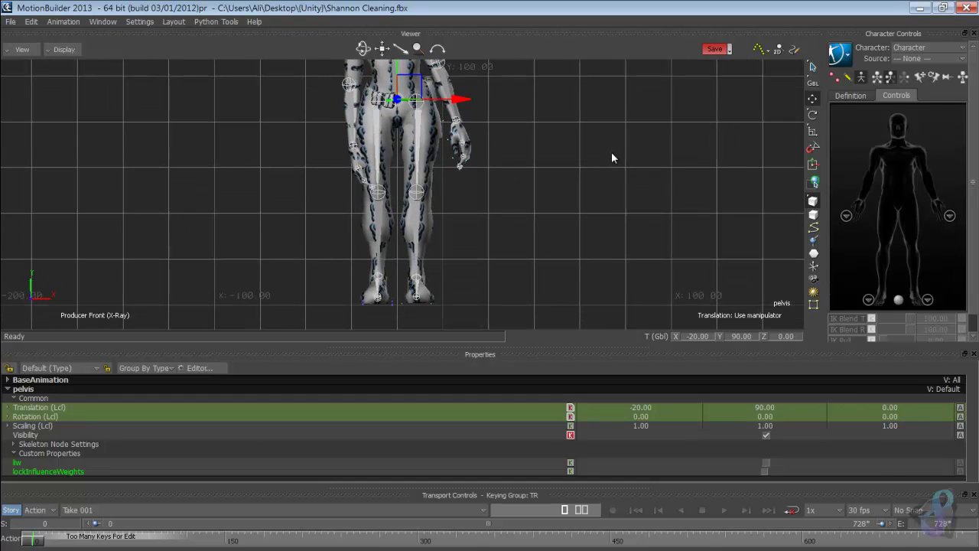
pyautogui.moveTo(447, 220); pyautogui.dragTo(449, 223)
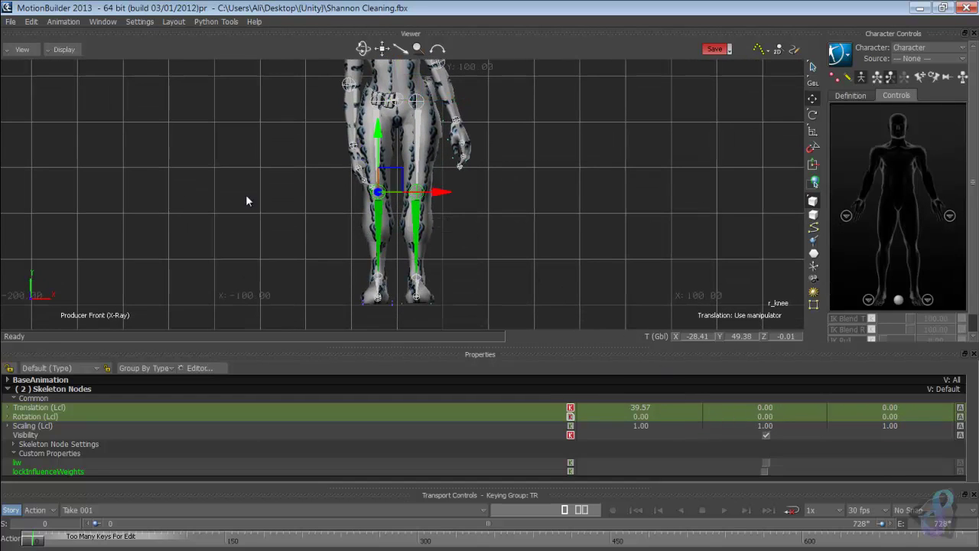
# Add a Scene Browser to the layout and dock it beside the viewer
pyautogui.click(106, 23)
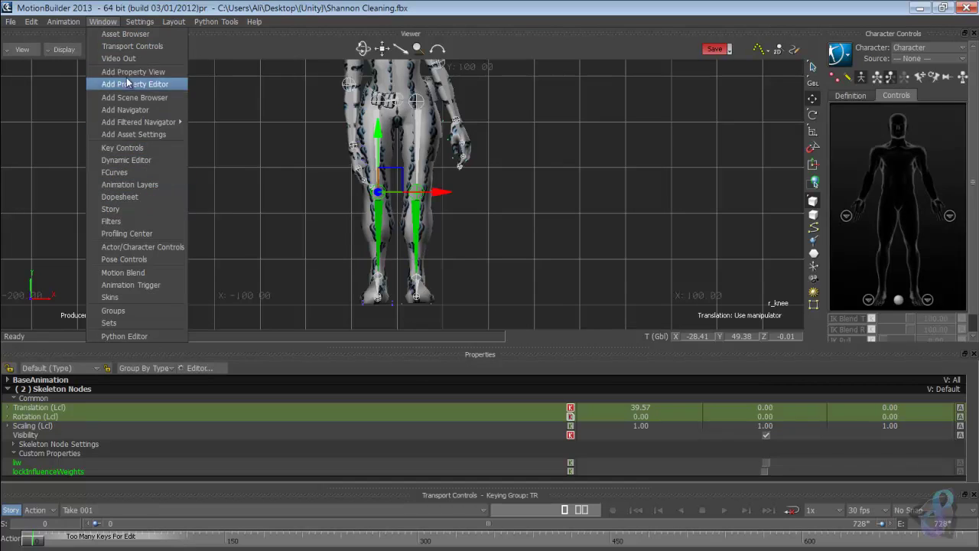
pyautogui.click(142, 107)
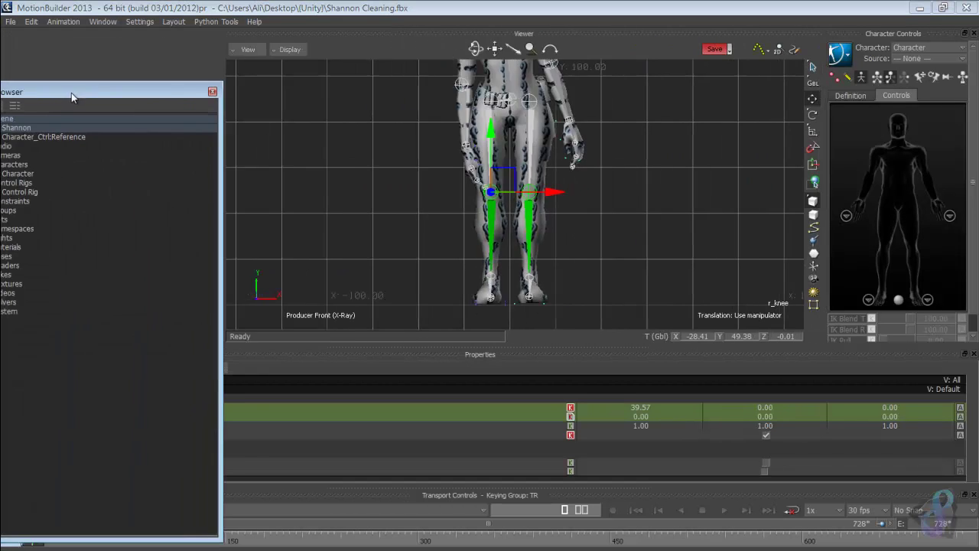
pyautogui.moveTo(95, 83); pyautogui.dragTo(15, 100)
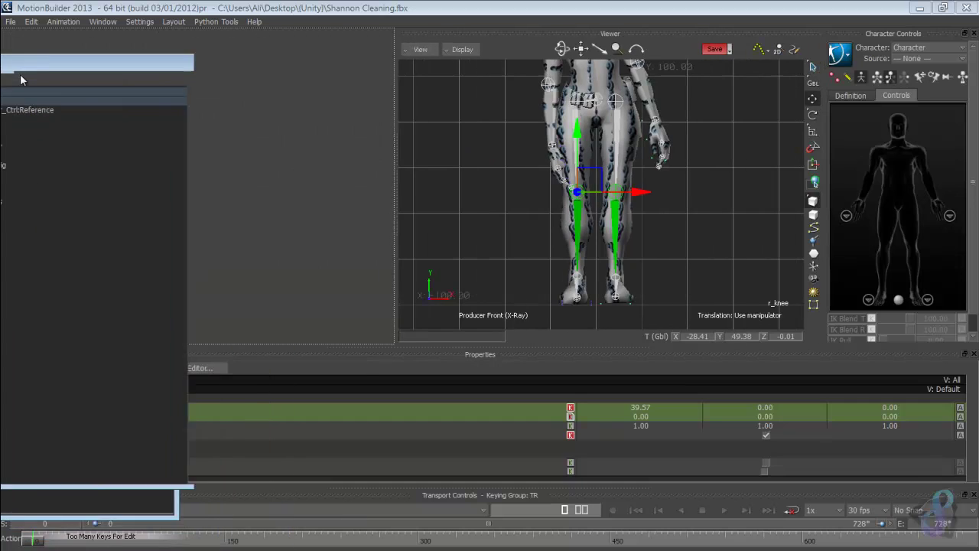
# Expand the Shannon hierarchy down to both knees and zero the rotation of l_knee and r_knee
pyautogui.click(18, 69)
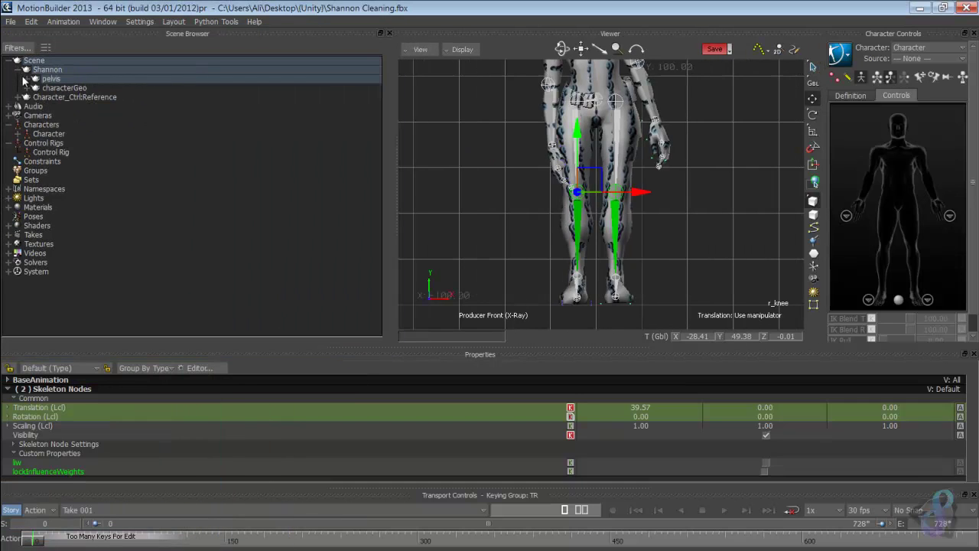
pyautogui.click(26, 79)
pyautogui.click(35, 88)
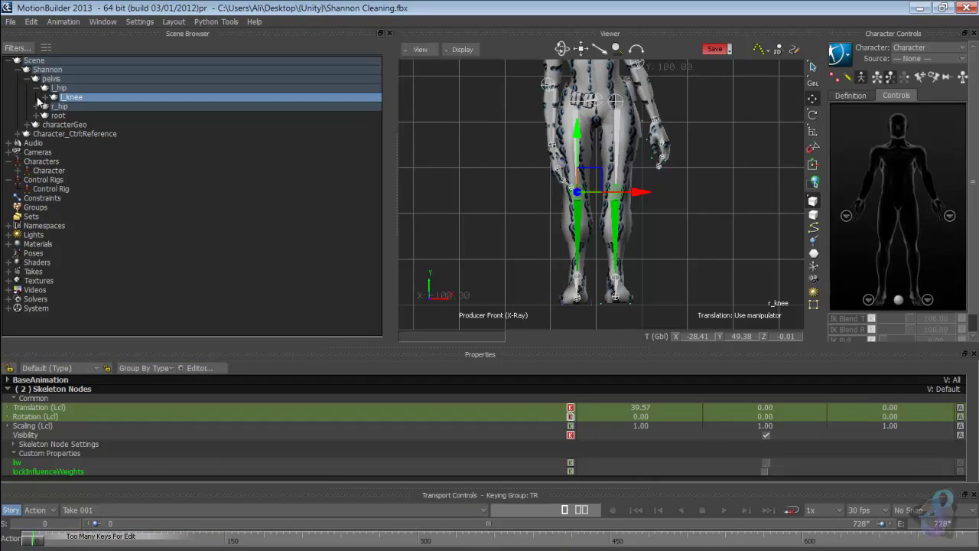
pyautogui.click(36, 106)
pyautogui.rightClick(80, 122)
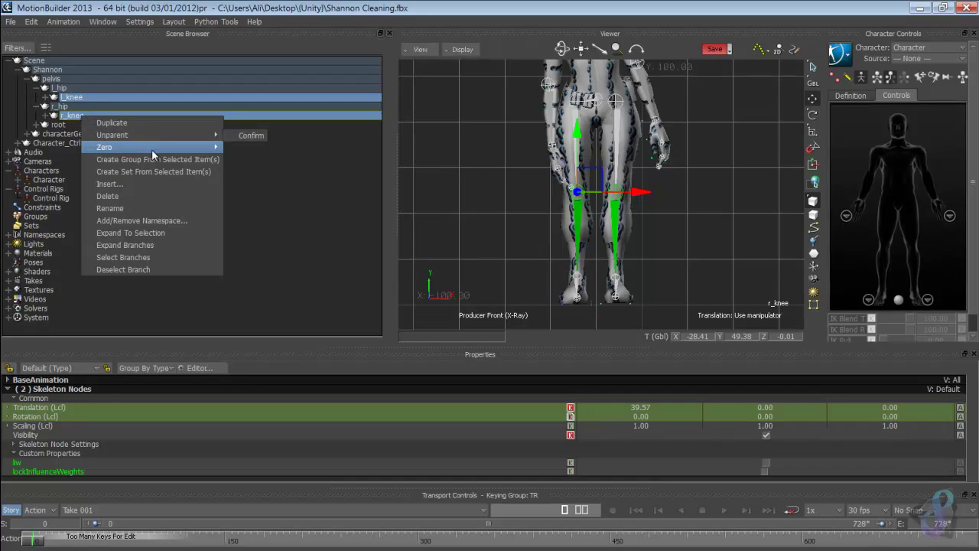
pyautogui.moveTo(175, 149)
pyautogui.click(286, 186)
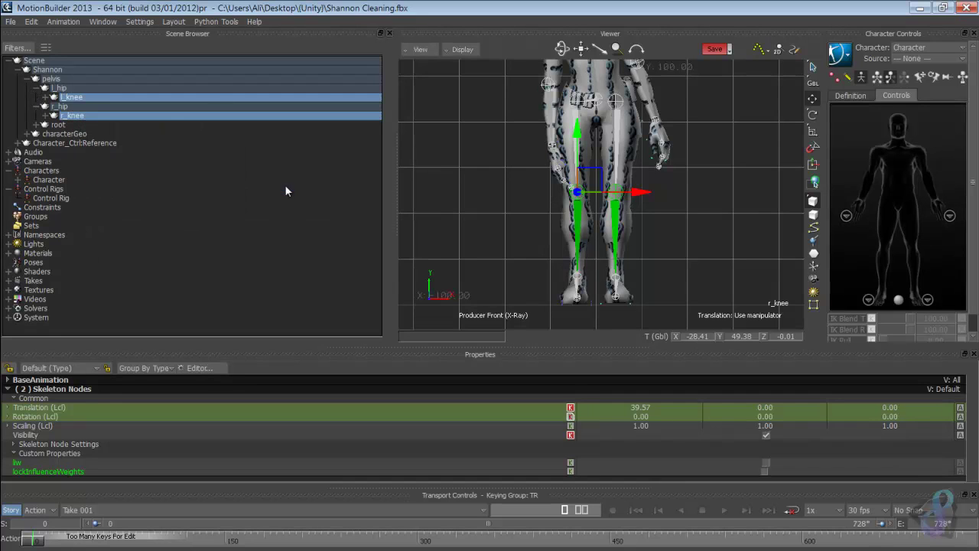
# Select l_hip and r_hip together in the Scene Browser and zero their rotation
pyautogui.click(88, 87)
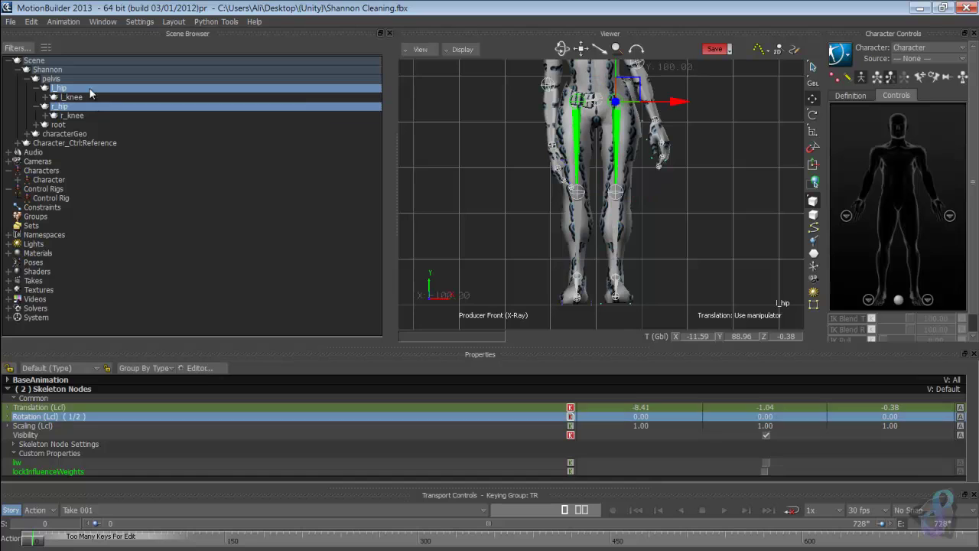
pyautogui.keyDown('ctrl'); pyautogui.click(111, 106); pyautogui.keyUp('ctrl')
pyautogui.rightClick(113, 106)
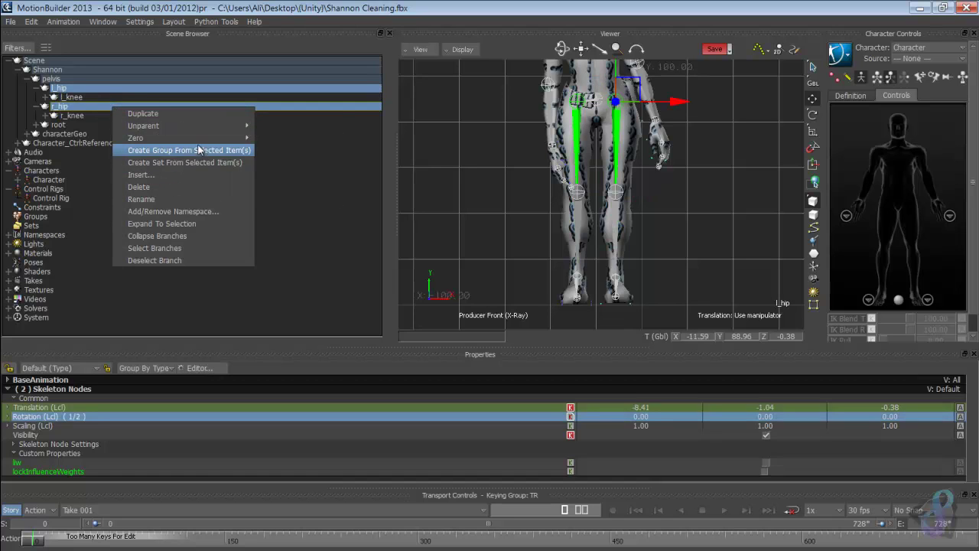
pyautogui.moveTo(229, 138)
pyautogui.click(289, 182)
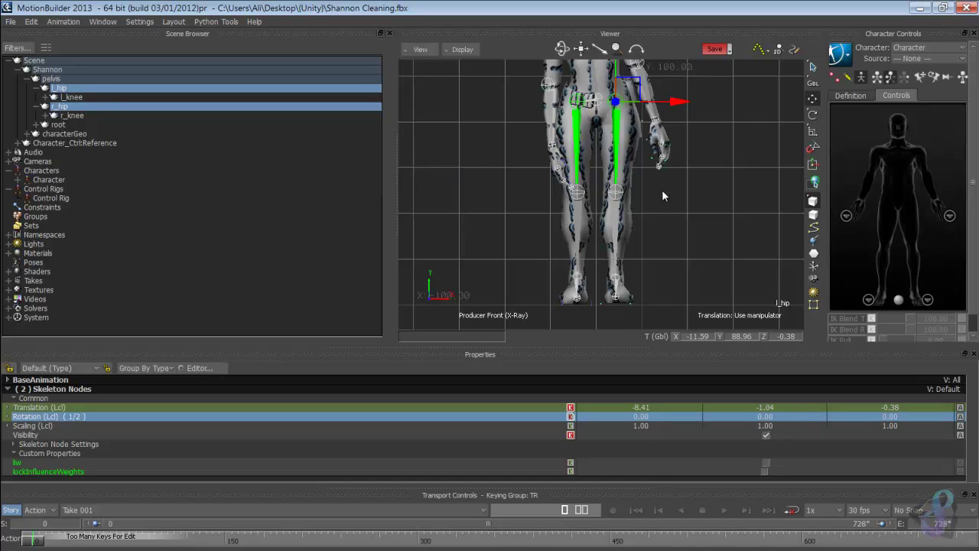
# Select r_ankle and l_ankle together and try to zero their rotation from the Scene Browser hierarchy
pyautogui.click(578, 287)
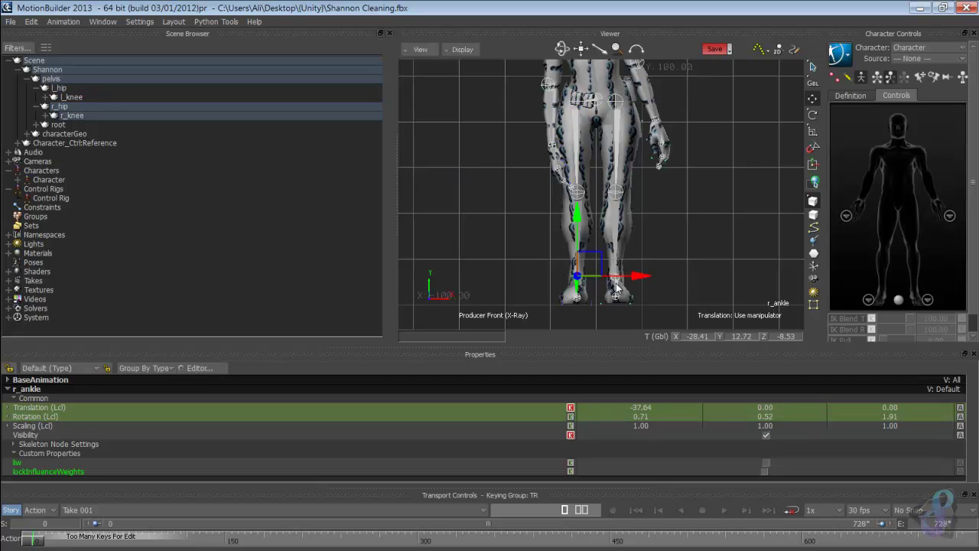
pyautogui.keyDown('ctrl'); pyautogui.click(615, 285); pyautogui.keyUp('ctrl')
pyautogui.click(45, 115)
pyautogui.click(45, 96)
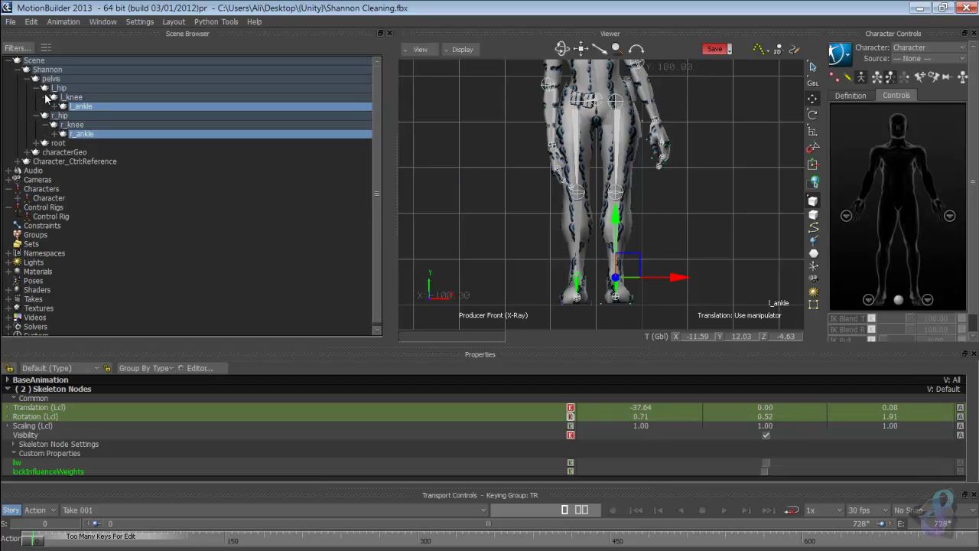
pyautogui.rightClick(82, 108)
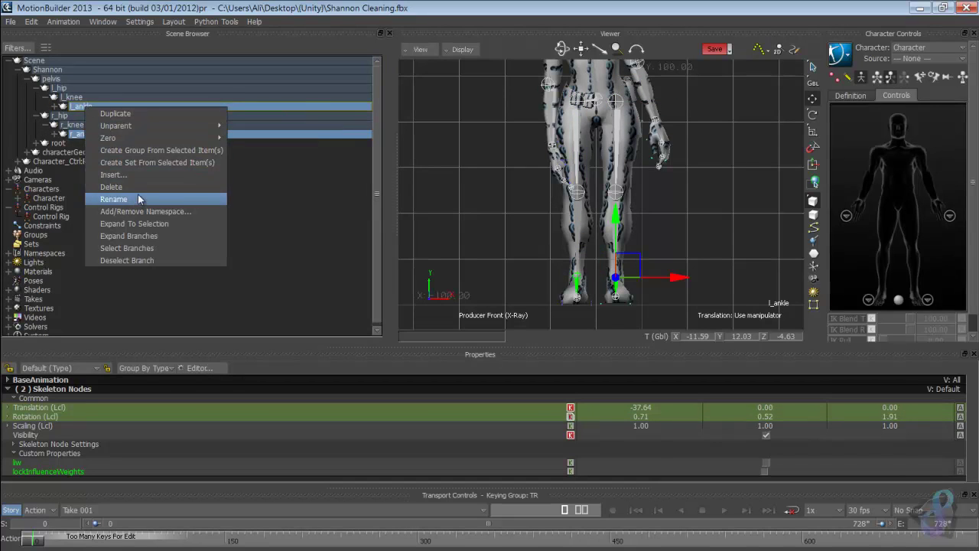
pyautogui.moveTo(159, 138)
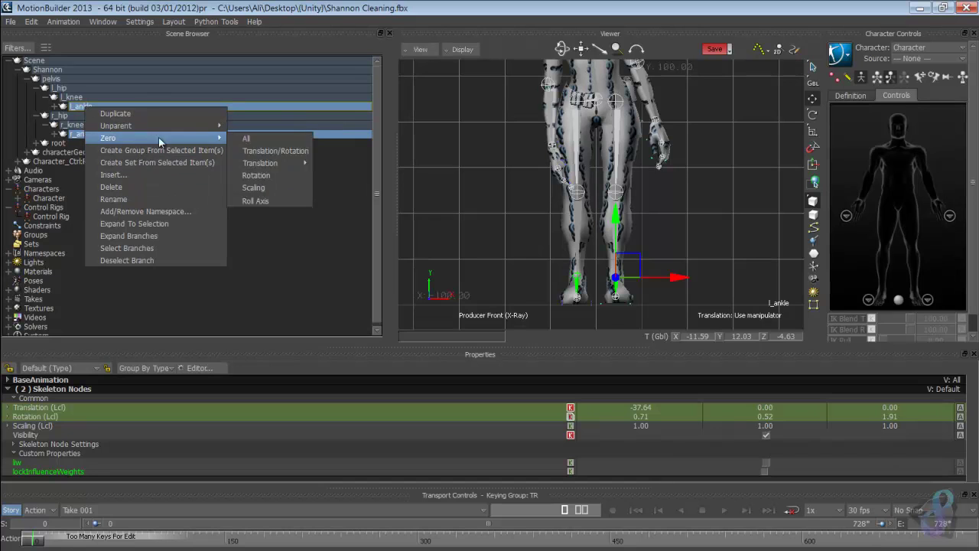
pyautogui.click(288, 180)
# Select the root joint at the base of the spine and set its local rotation to 0 on X, Y and Z
pyautogui.keyDown('shift'); pyautogui.moveTo(654, 165); pyautogui.dragTo(637, 265); pyautogui.keyUp('shift')
pyautogui.keyDown('ctrl'); pyautogui.moveTo(636, 265); pyautogui.dragTo(645, 209); pyautogui.keyUp('ctrl')
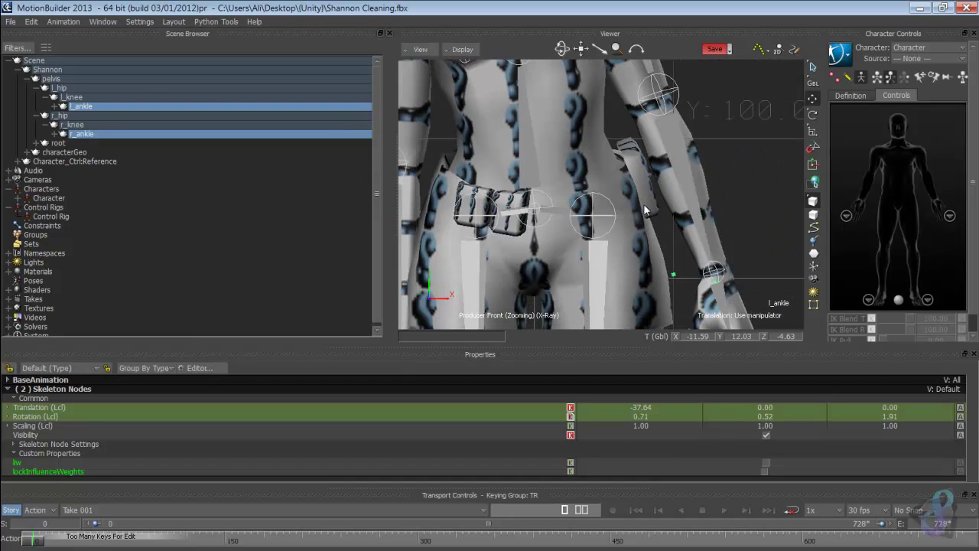
pyautogui.click(539, 201)
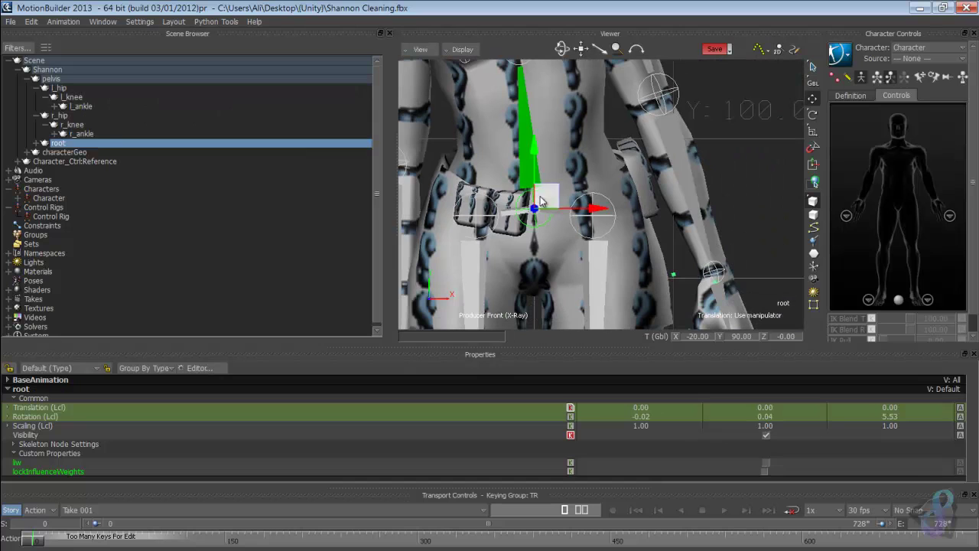
pyautogui.rightClick(68, 152)
pyautogui.moveTo(95, 176)
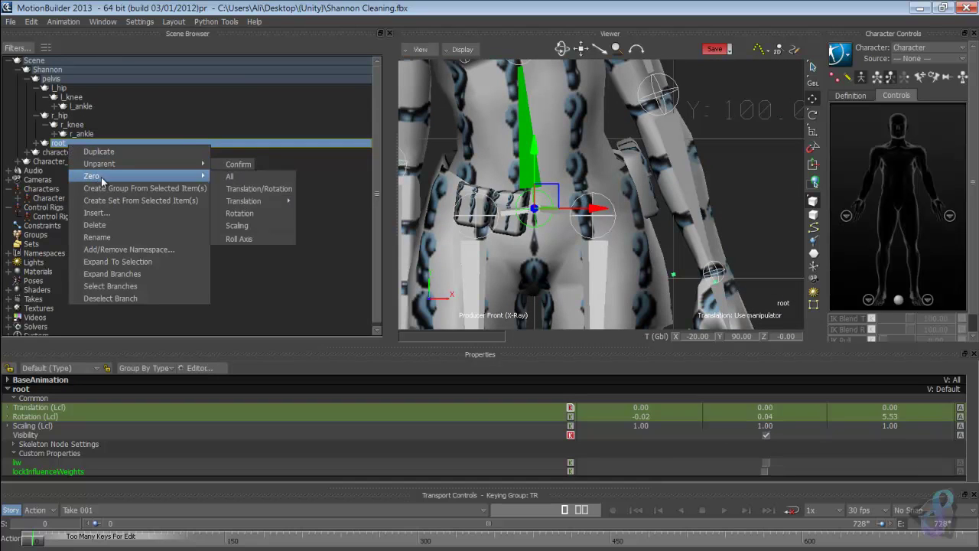
pyautogui.click(243, 213)
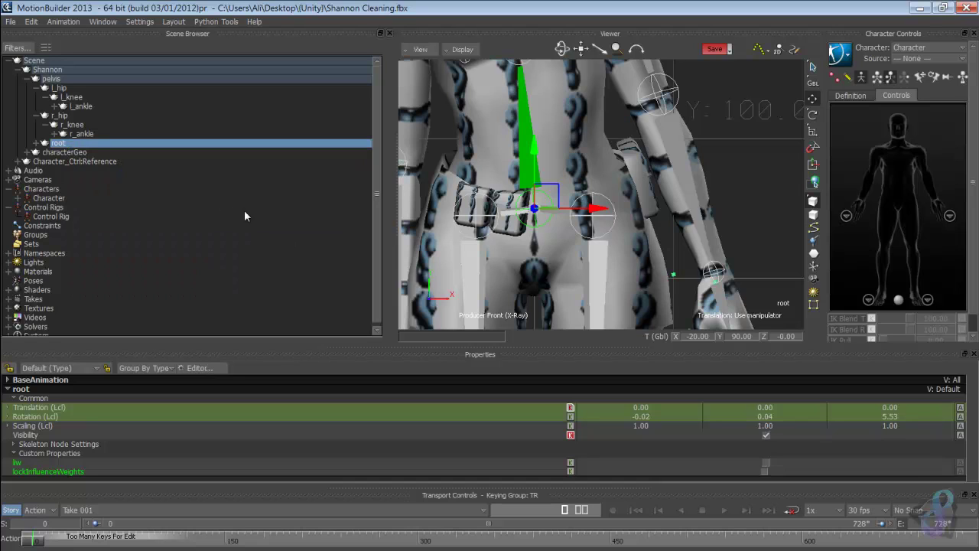
pyautogui.doubleClick(660, 418)
pyautogui.write('0')
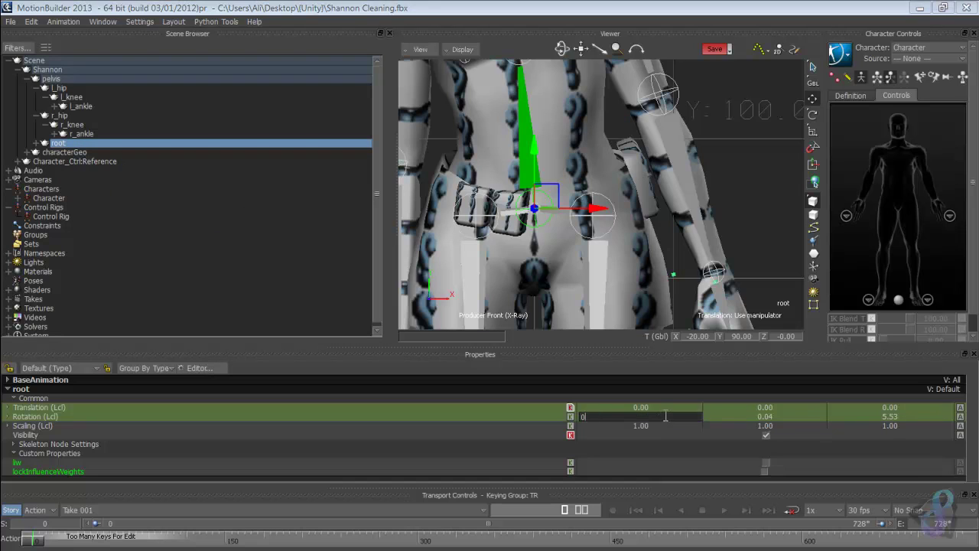
pyautogui.press('Return')
pyautogui.doubleClick(769, 418)
pyautogui.write('0')
pyautogui.press('Return')
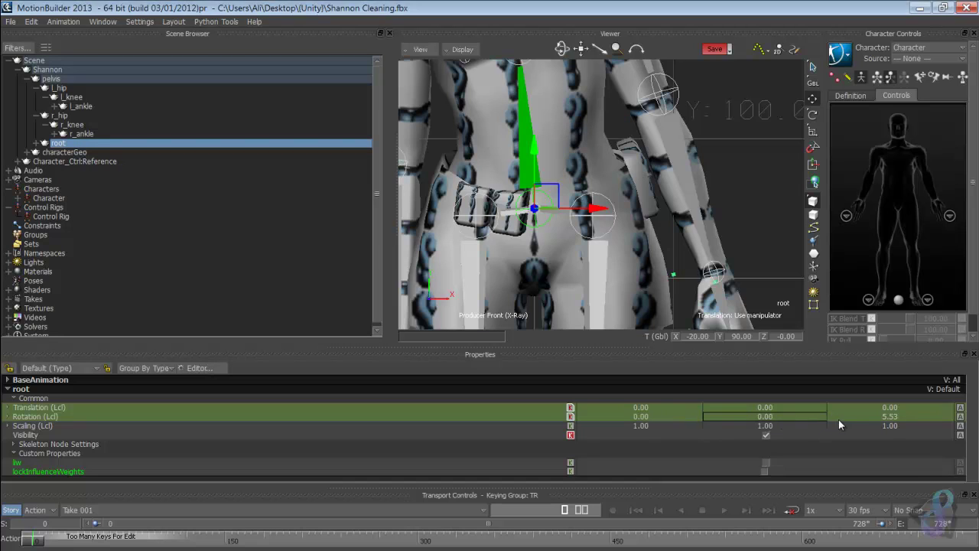
pyautogui.moveTo(887, 419); pyautogui.dragTo(896, 419)
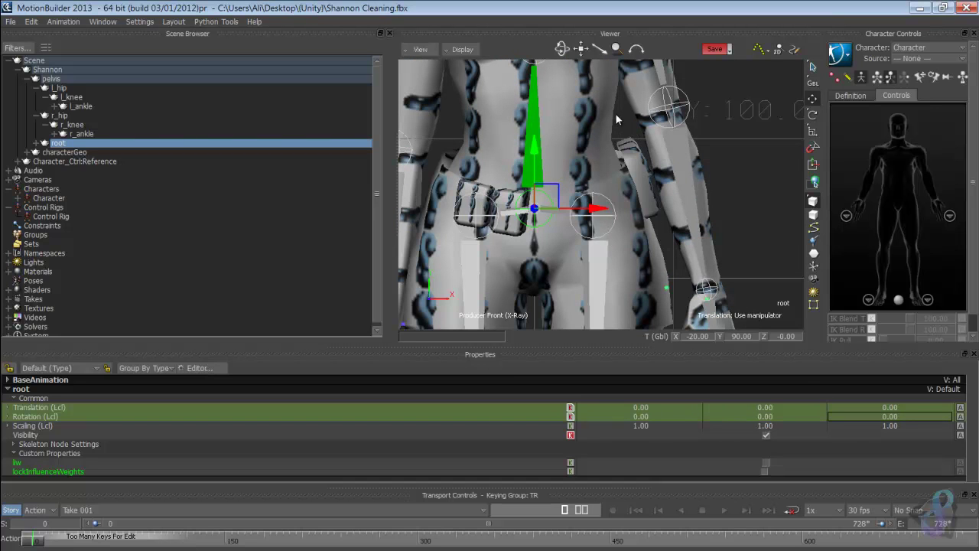
# Select the spineMid joint and set its local rotation to 0 on X, Y and Z
pyautogui.keyDown('shift'); pyautogui.moveTo(616, 119); pyautogui.dragTo(600, 201); pyautogui.keyUp('shift')
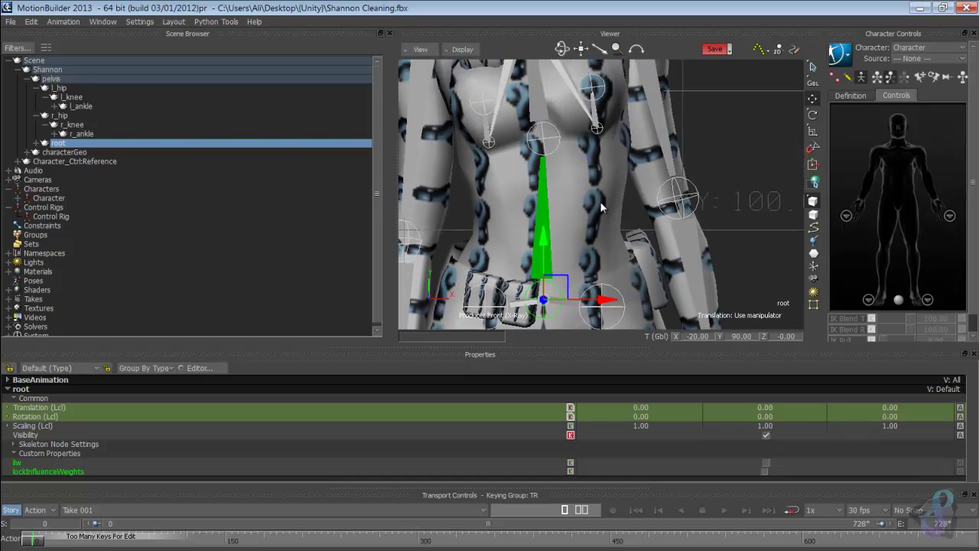
pyautogui.click(552, 139)
pyautogui.doubleClick(675, 417)
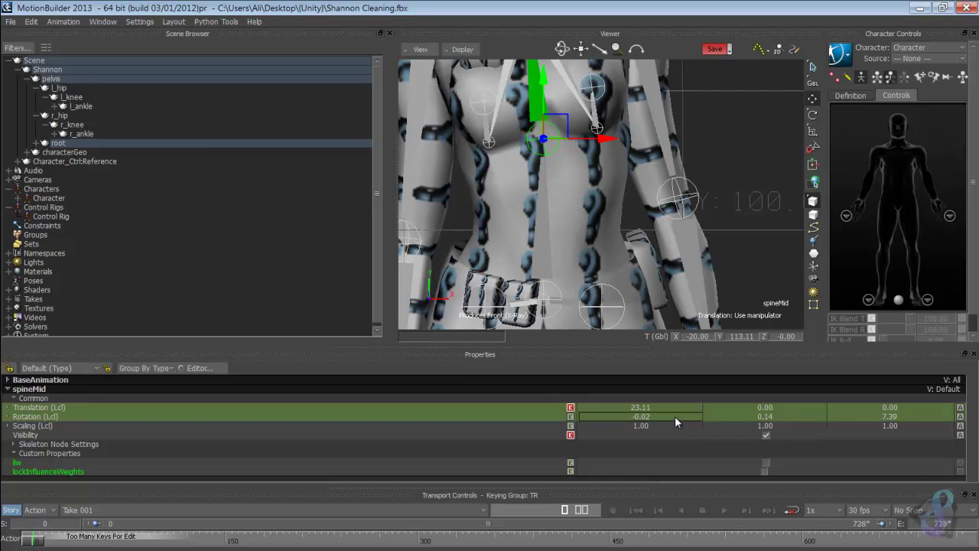
pyautogui.write('0')
pyautogui.press('Return')
pyautogui.doubleClick(765, 417)
pyautogui.write('0')
pyautogui.press('Return')
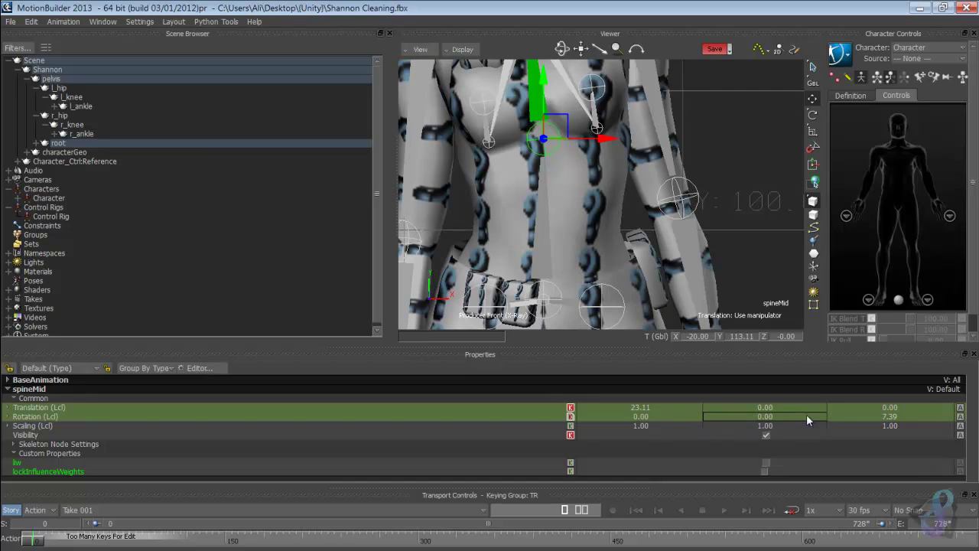
pyautogui.doubleClick(857, 416)
pyautogui.write('0')
pyautogui.press('Return')
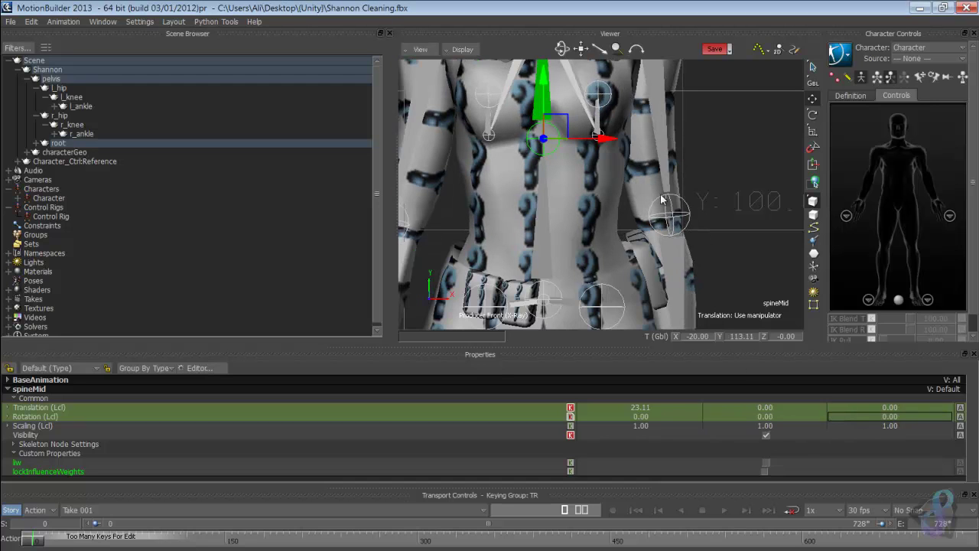
pyautogui.keyDown('alt'); pyautogui.moveTo(623, 159); pyautogui.dragTo(629, 312, button='middle'); pyautogui.keyUp('alt')
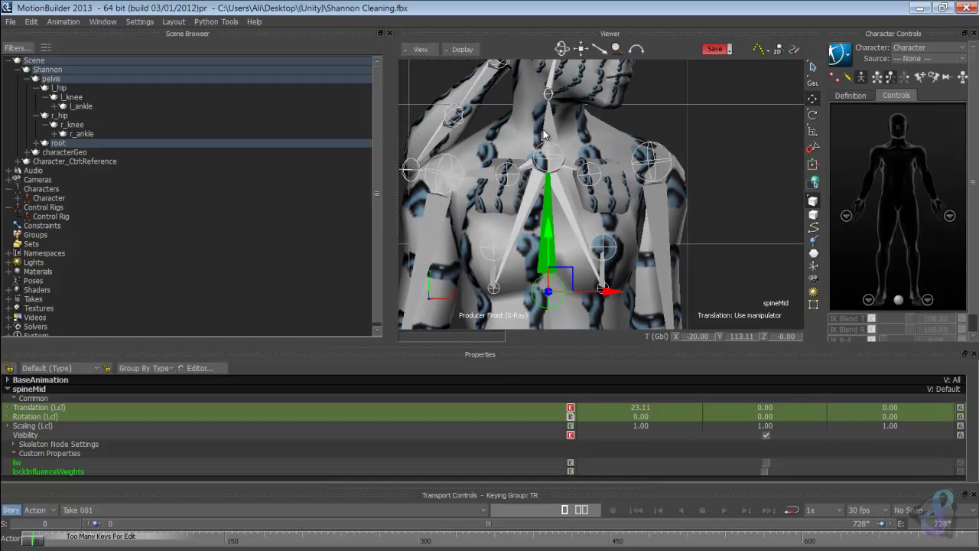
pyautogui.click(543, 135)
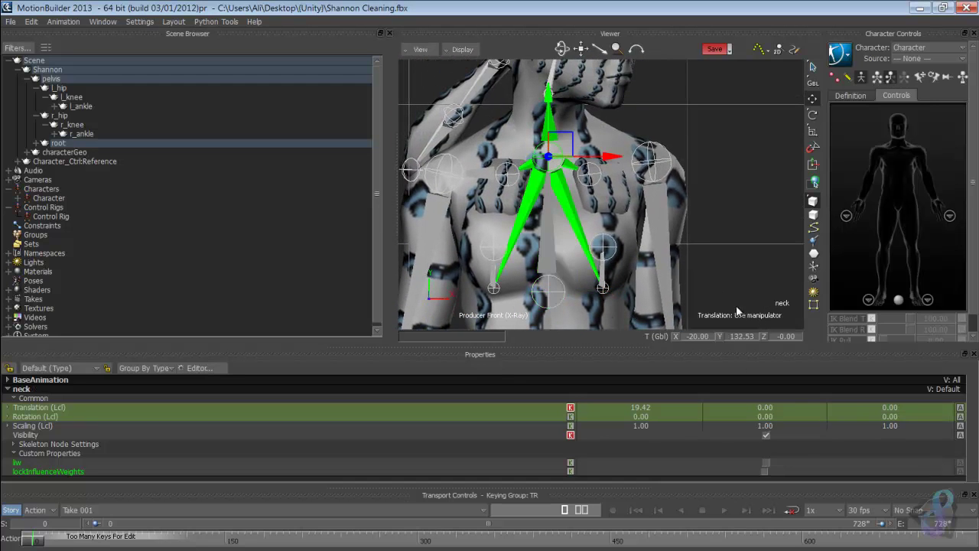
pyautogui.doubleClick(676, 408)
pyautogui.write('0')
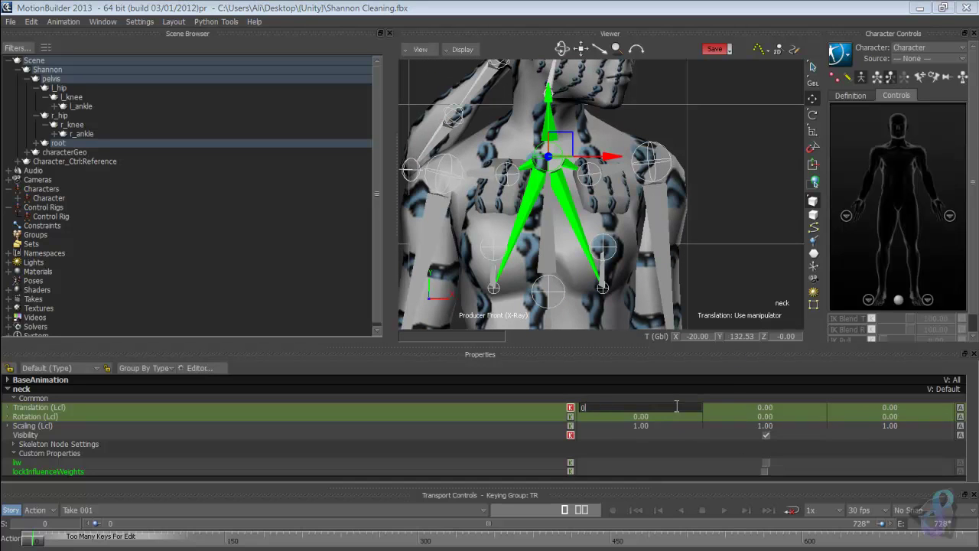
pyautogui.hotkey('ctrl', 'z')
# Select the l_clavicle joint and set its local rotation to 0 on X, Y and Z
pyautogui.click(604, 182)
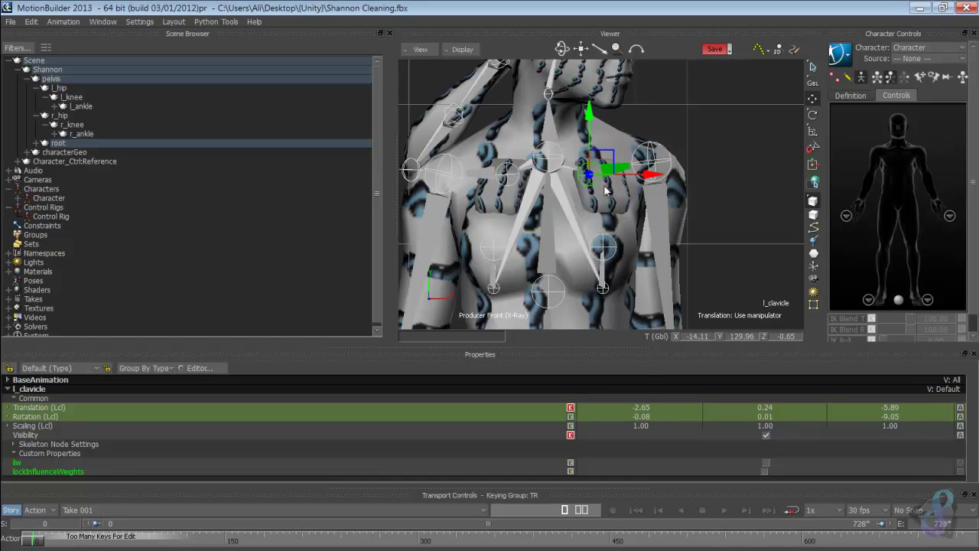
pyautogui.doubleClick(658, 416)
pyautogui.write('0')
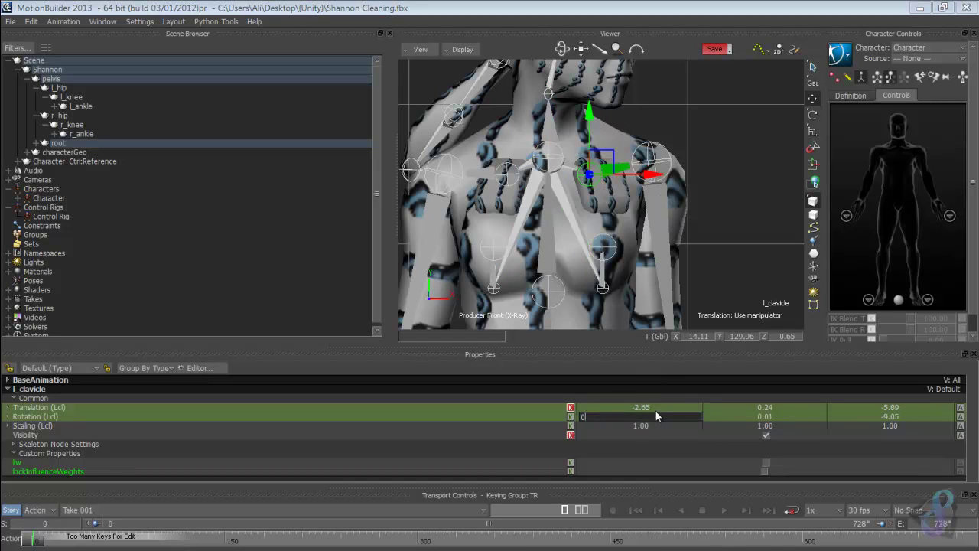
pyautogui.press('Return')
pyautogui.doubleClick(764, 416)
pyautogui.write('0')
pyautogui.press('Return')
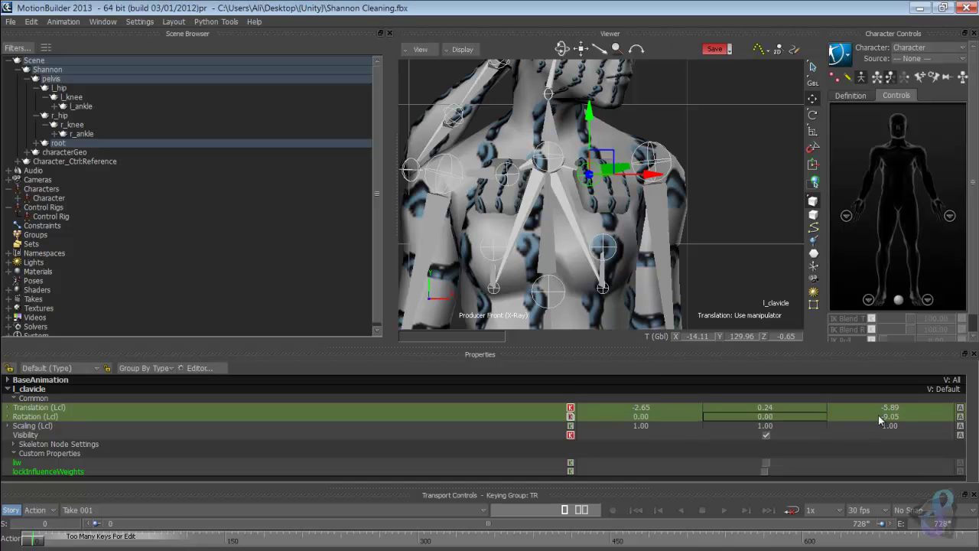
pyautogui.doubleClick(879, 416)
pyautogui.write('0')
pyautogui.press('Return')
# Select the l_shoulder joint and set its local rotation to 0 on X, Y and Z
pyautogui.click(672, 220)
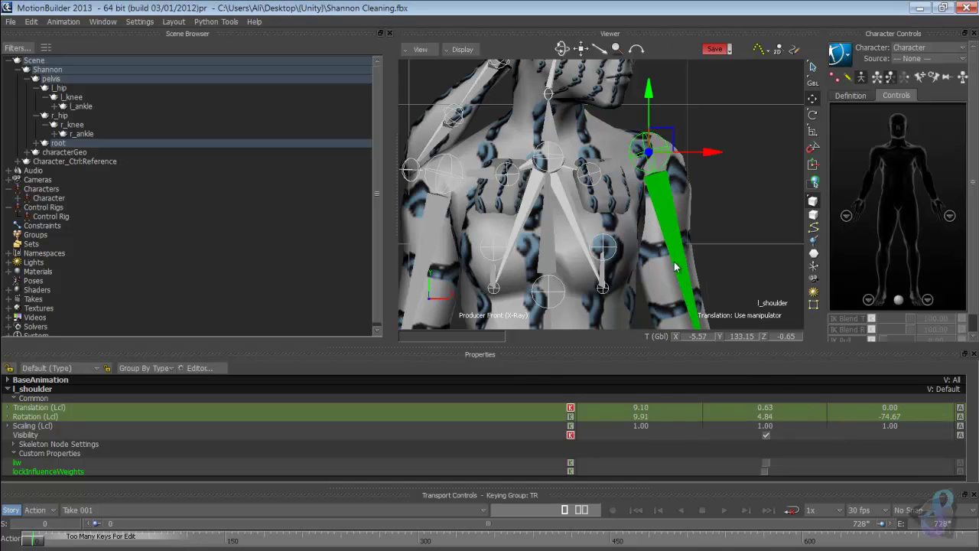
pyautogui.doubleClick(663, 412)
pyautogui.doubleClick(773, 416)
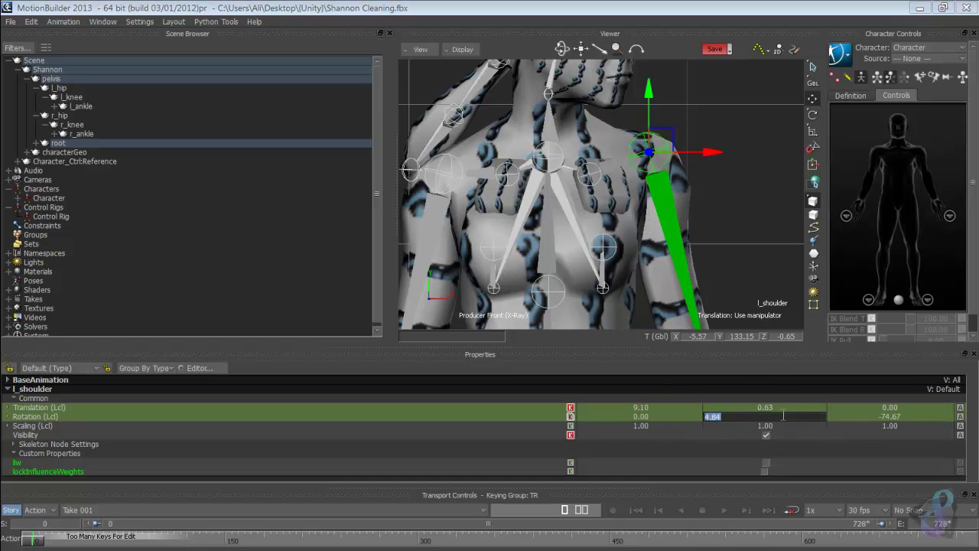
pyautogui.write('0')
pyautogui.press('Return')
pyautogui.doubleClick(893, 416)
pyautogui.write('00')
pyautogui.press('Return')
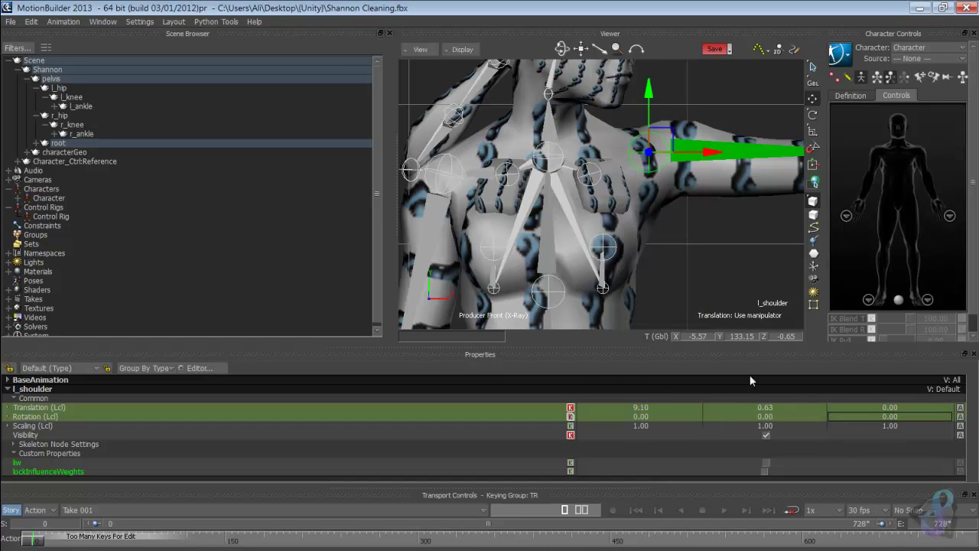
# Select the l_elbow joint and set its local rotation to 0 on X, Y and Z
pyautogui.moveTo(709, 251)
pyautogui.keyDown('ctrl'); pyautogui.mouseDown()
pyautogui.moveTo(572, 251)
pyautogui.moveTo(702, 257)
pyautogui.mouseUp(); pyautogui.keyUp('ctrl')
pyautogui.keyDown('shift'); pyautogui.moveTo(703, 258); pyautogui.dragTo(693, 257); pyautogui.keyUp('shift')
pyautogui.scroll(5, 692, 263)
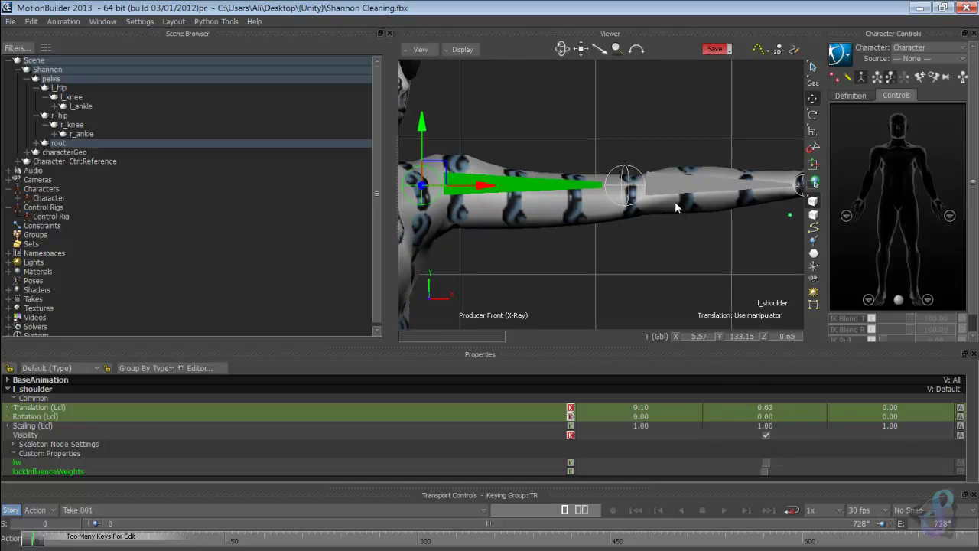
pyautogui.click(673, 179)
pyautogui.doubleClick(679, 416)
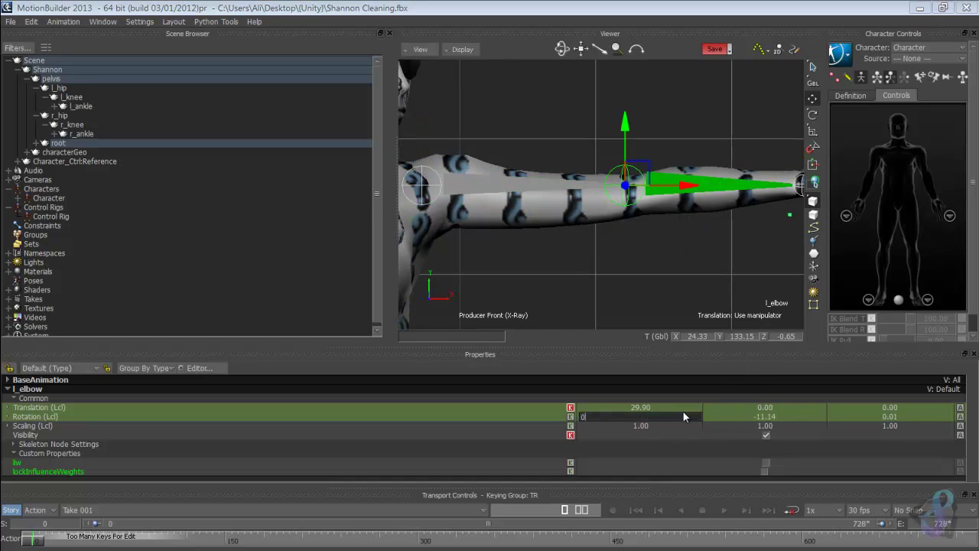
pyautogui.doubleClick(787, 413)
pyautogui.write('0')
pyautogui.press('Return')
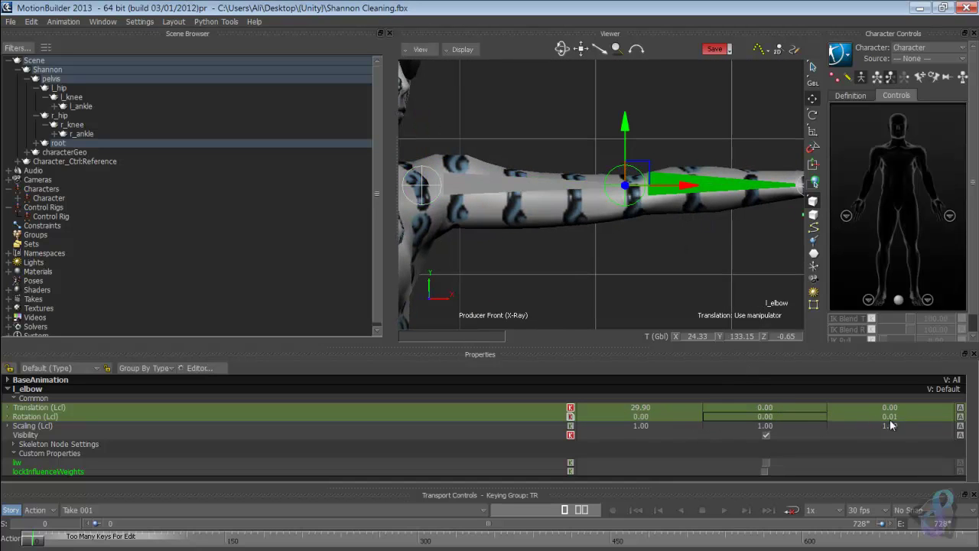
pyautogui.doubleClick(889, 418)
pyautogui.write('0')
pyautogui.press('Return')
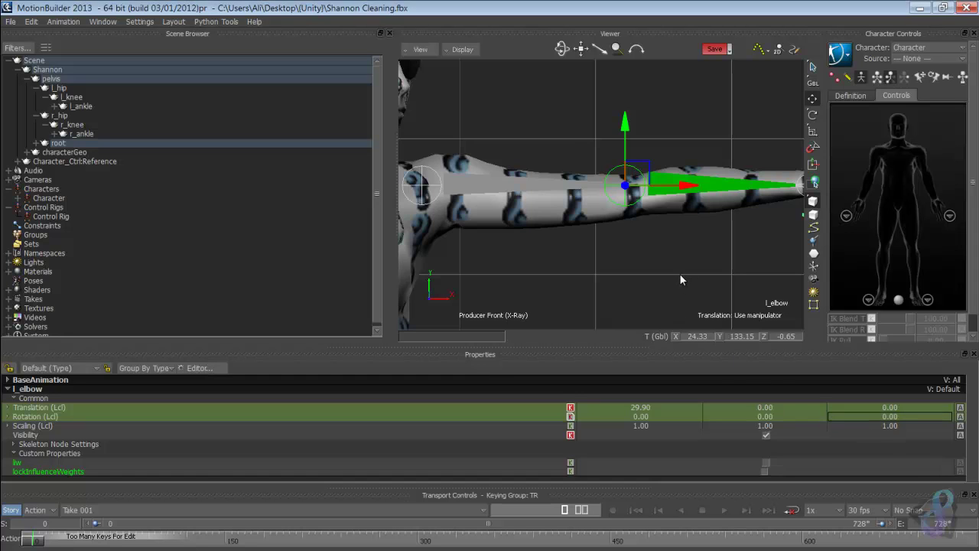
# Select the l_wrist joint and set its local rotation to 0 on X, Y and Z
pyautogui.keyDown('shift'); pyautogui.moveTo(679, 273); pyautogui.dragTo(561, 289); pyautogui.keyUp('shift')
pyautogui.click(692, 201)
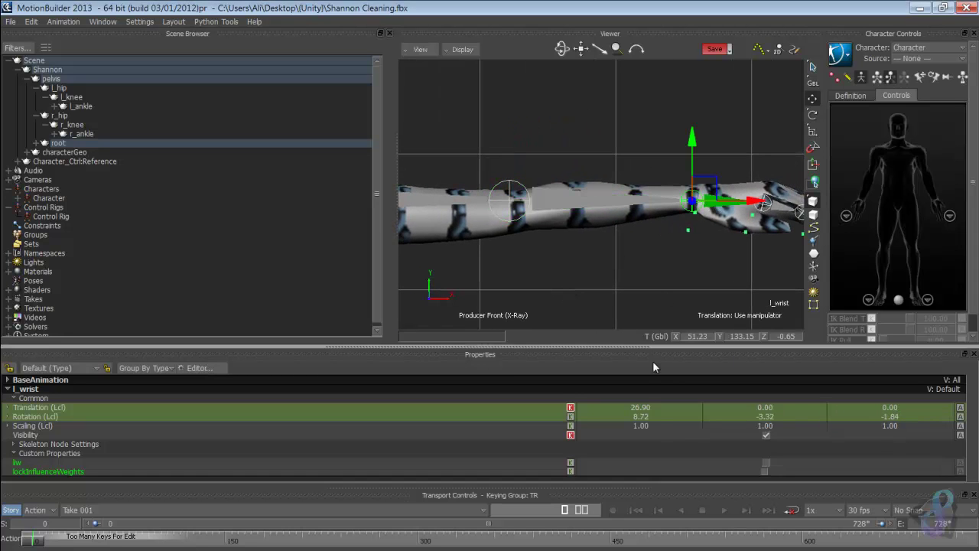
pyautogui.doubleClick(653, 416)
pyautogui.write('0')
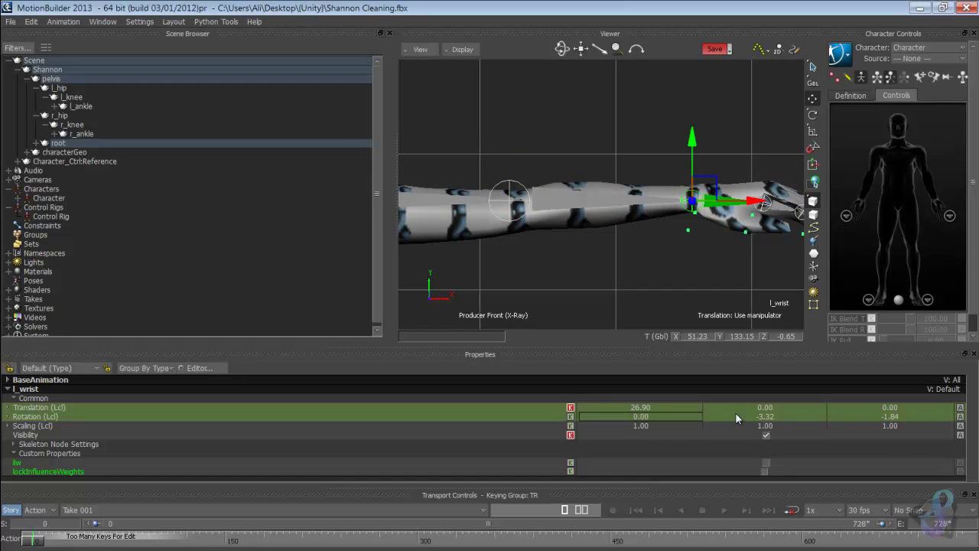
pyautogui.press('Return')
pyautogui.doubleClick(783, 412)
pyautogui.write('0')
pyautogui.press('Return')
pyautogui.doubleClick(882, 416)
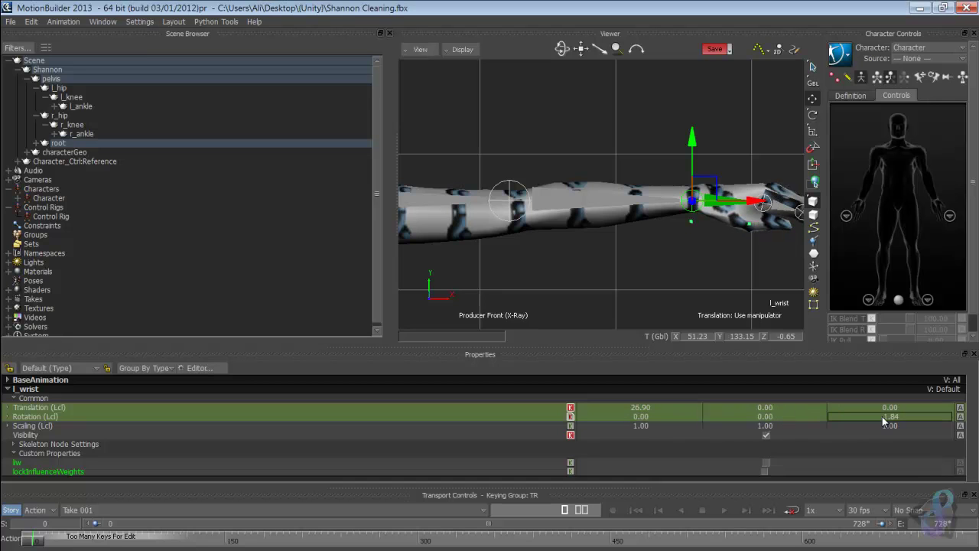
pyautogui.write('0')
pyautogui.press('Return')
# Select the right clavicle, shoulder, elbow and wrist joints together with joint1 and head, and set their local rotation to 0 on X, Y and Z
pyautogui.keyDown('shift'); pyautogui.moveTo(440, 266); pyautogui.dragTo(854, 187); pyautogui.keyUp('shift')
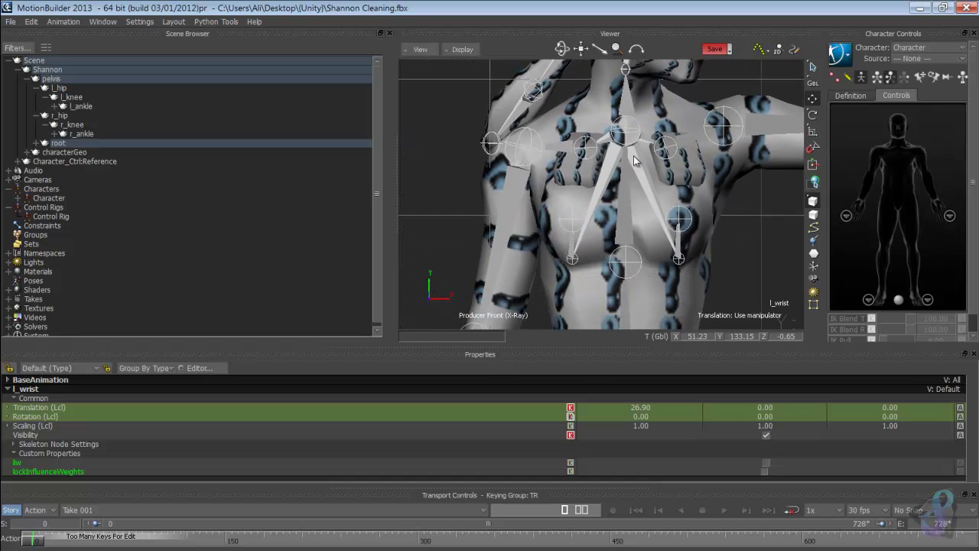
pyautogui.click(565, 147)
pyautogui.keyDown('shift'); pyautogui.click(513, 217); pyautogui.keyUp('shift')
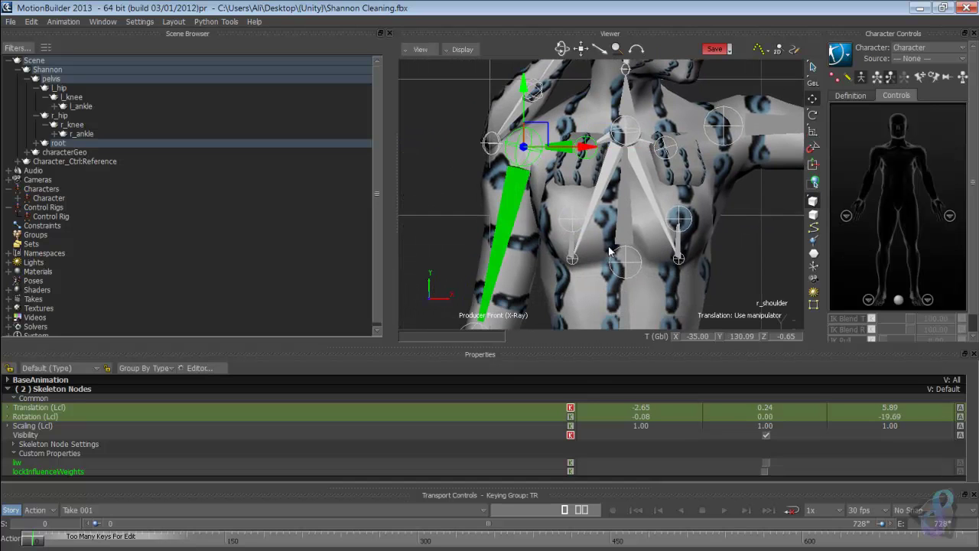
pyautogui.keyDown('shift'); pyautogui.moveTo(501, 317); pyautogui.dragTo(626, 85); pyautogui.keyUp('shift')
pyautogui.keyDown('shift'); pyautogui.click(532, 279); pyautogui.keyUp('shift')
pyautogui.keyDown('shift'); pyautogui.click(555, 282); pyautogui.keyUp('shift')
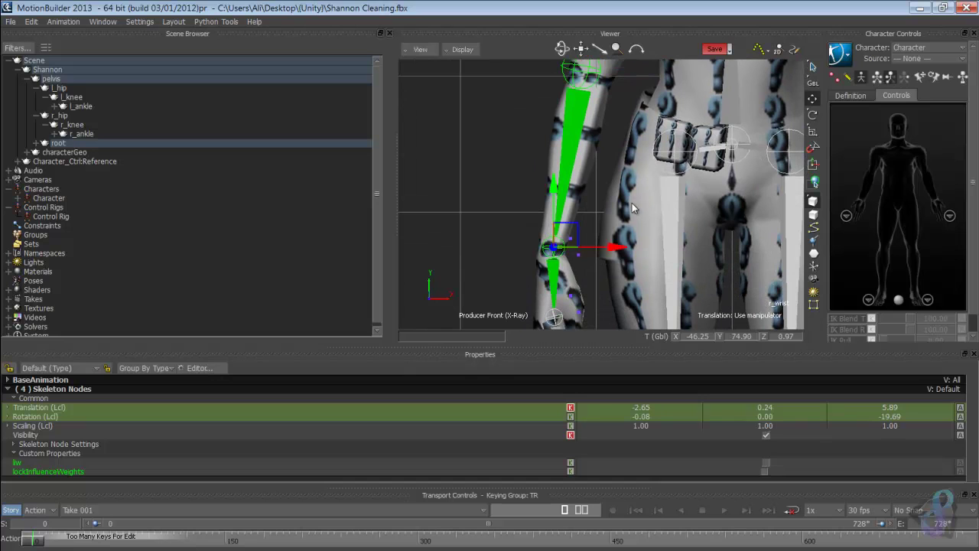
pyautogui.keyDown('shift'); pyautogui.moveTo(631, 204); pyautogui.dragTo(518, 444); pyautogui.keyUp('shift')
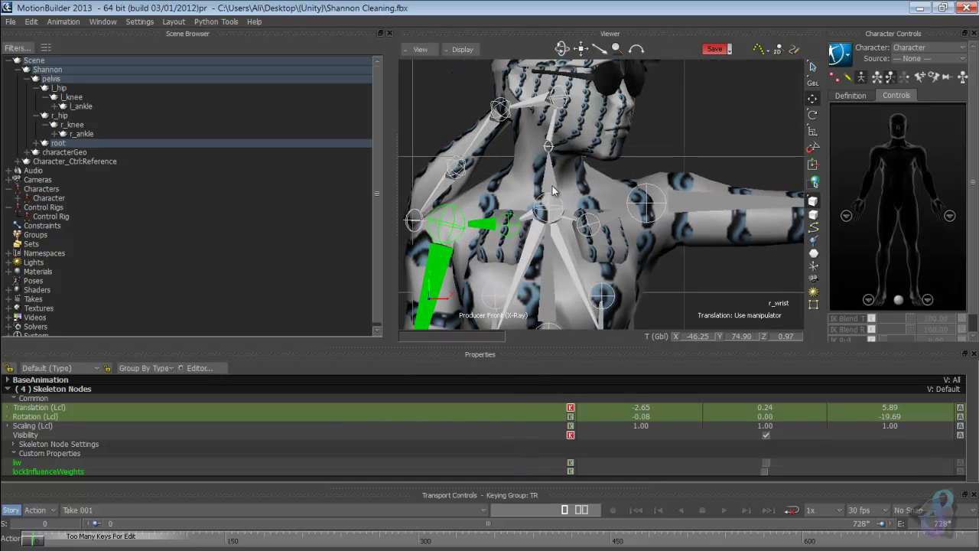
pyautogui.keyDown('shift'); pyautogui.click(552, 127); pyautogui.keyUp('shift')
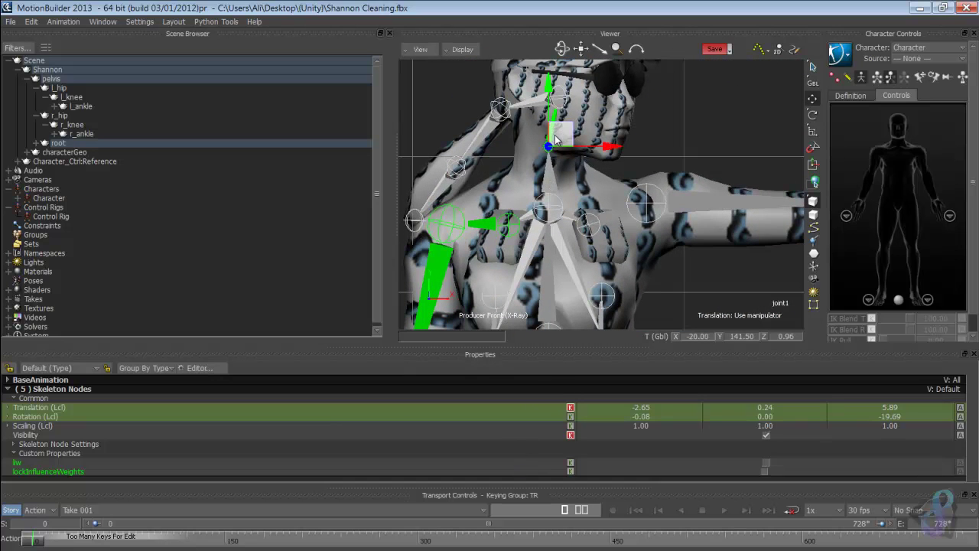
pyautogui.keyDown('shift'); pyautogui.click(559, 98); pyautogui.keyUp('shift')
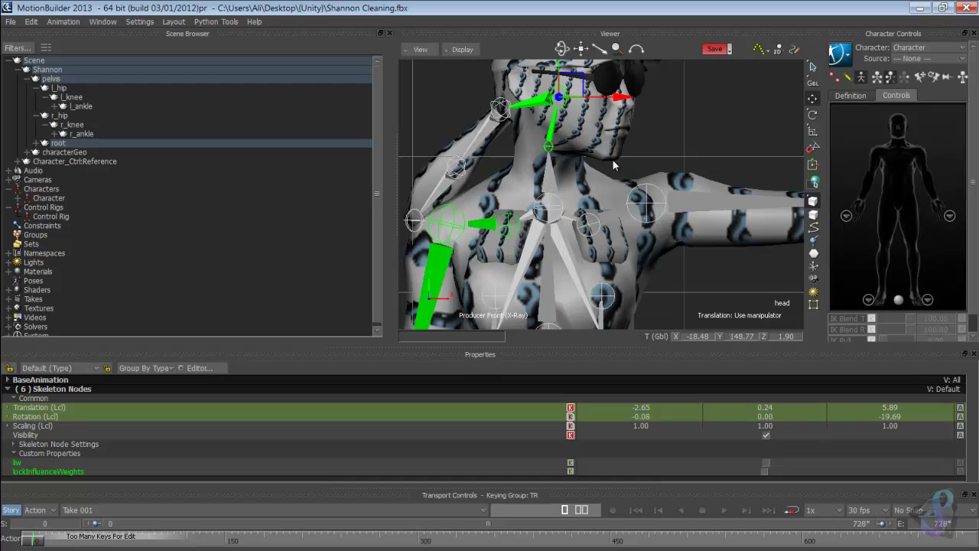
pyautogui.doubleClick(674, 416)
pyautogui.write('0')
pyautogui.press('Return')
pyautogui.click(753, 415)
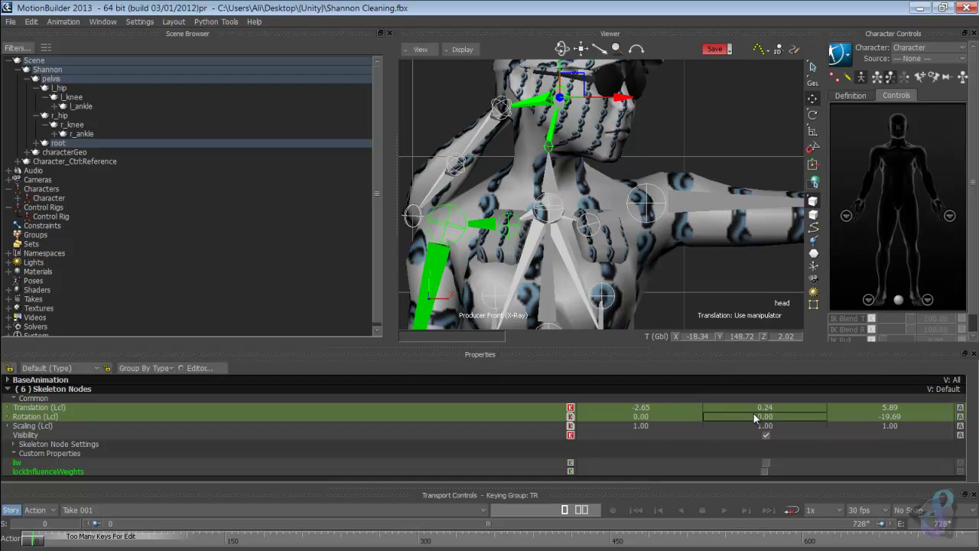
pyautogui.doubleClick(753, 415)
pyautogui.write('0')
pyautogui.press('Return')
pyautogui.doubleClick(896, 414)
pyautogui.write('0')
pyautogui.press('Return')
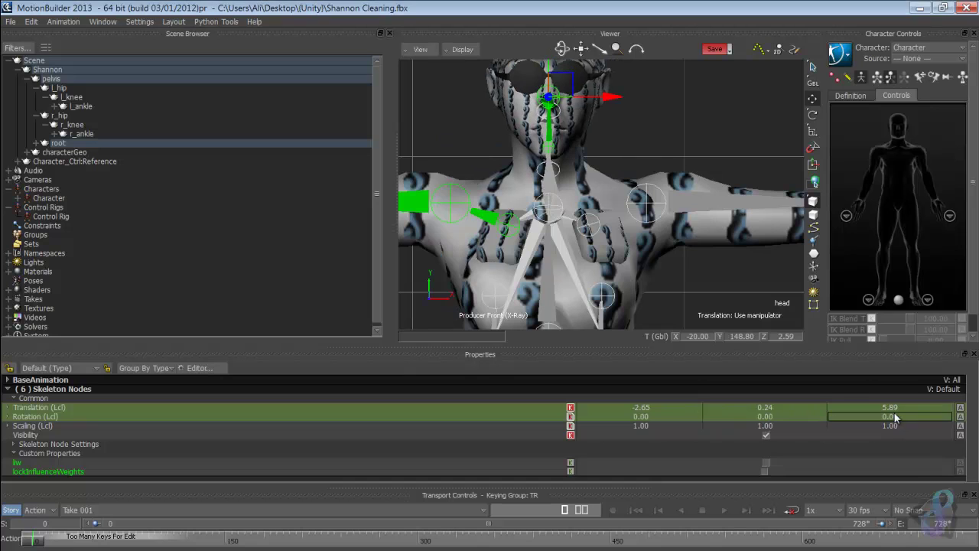
# Check the whole character's pose from the Producer Top view, then switch to the Producer Perspective view
pyautogui.keyDown('ctrl'); pyautogui.moveTo(695, 273); pyautogui.dragTo(628, 181); pyautogui.keyUp('ctrl')
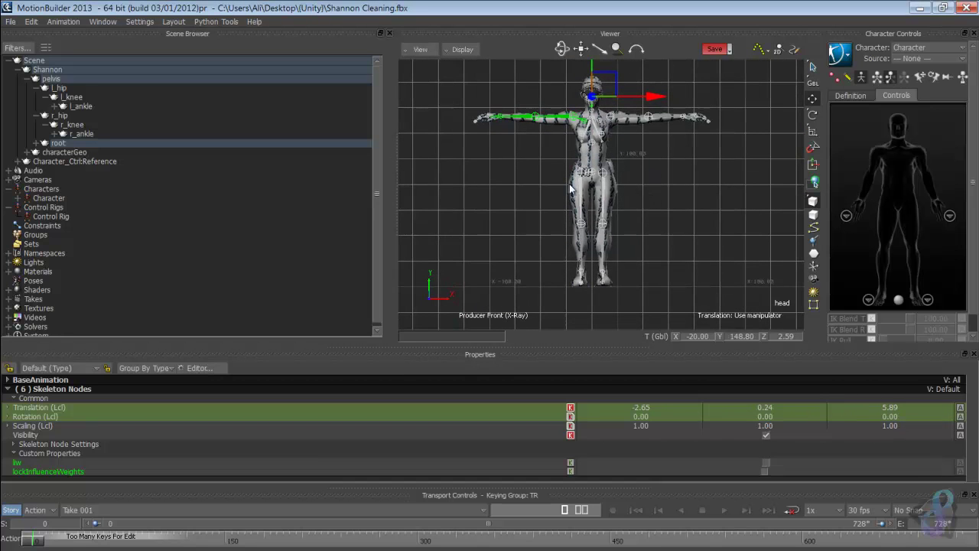
pyautogui.click(446, 48)
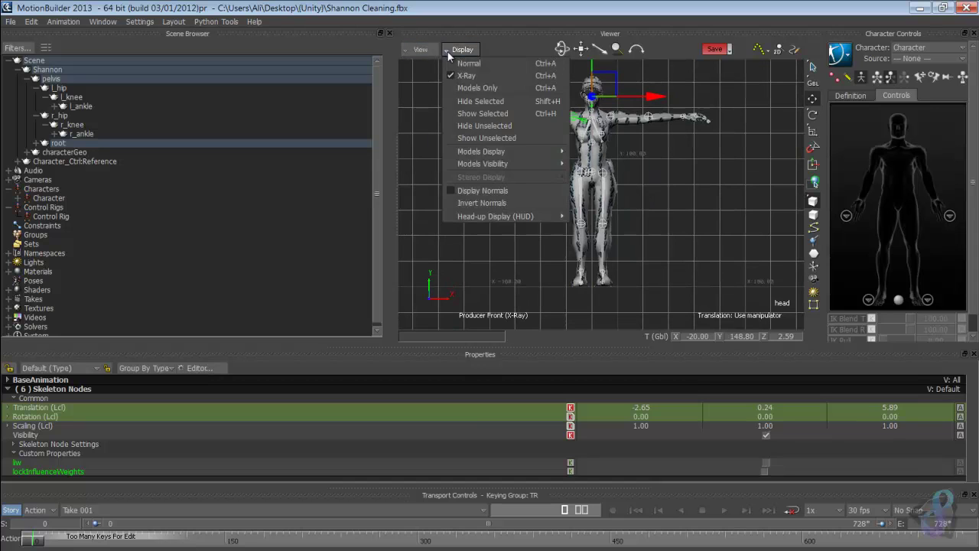
pyautogui.click(414, 49)
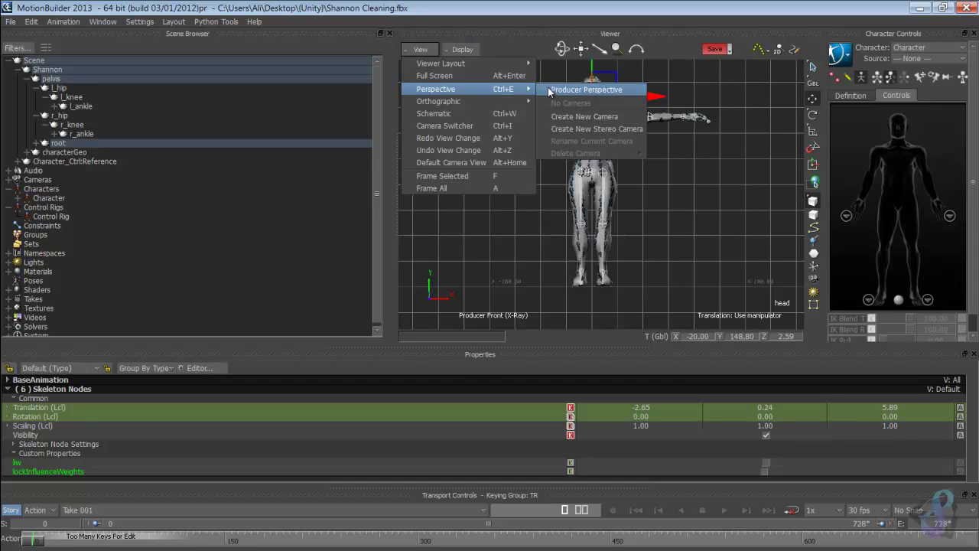
pyautogui.moveTo(508, 98)
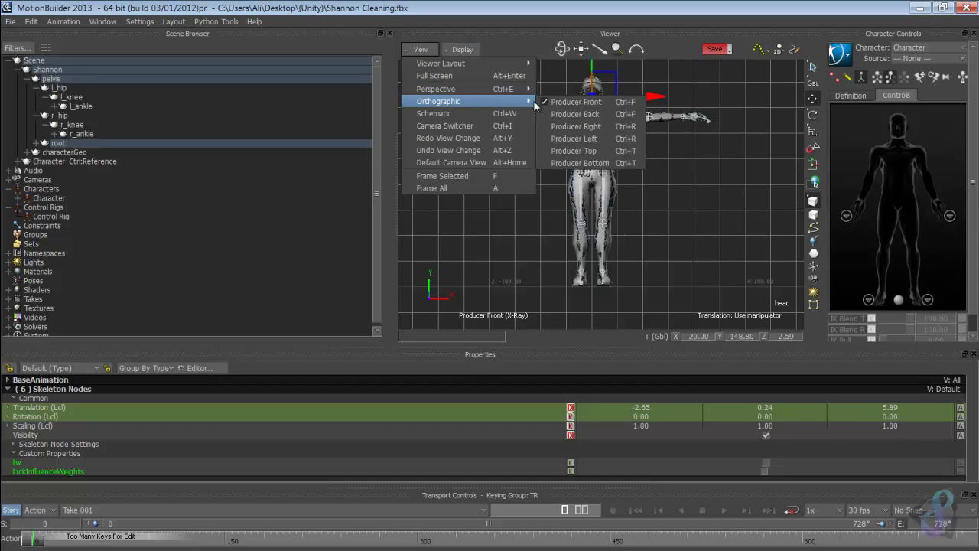
pyautogui.click(573, 151)
pyautogui.keyDown('ctrl'); pyautogui.moveTo(572, 180); pyautogui.dragTo(654, 182); pyautogui.keyUp('ctrl')
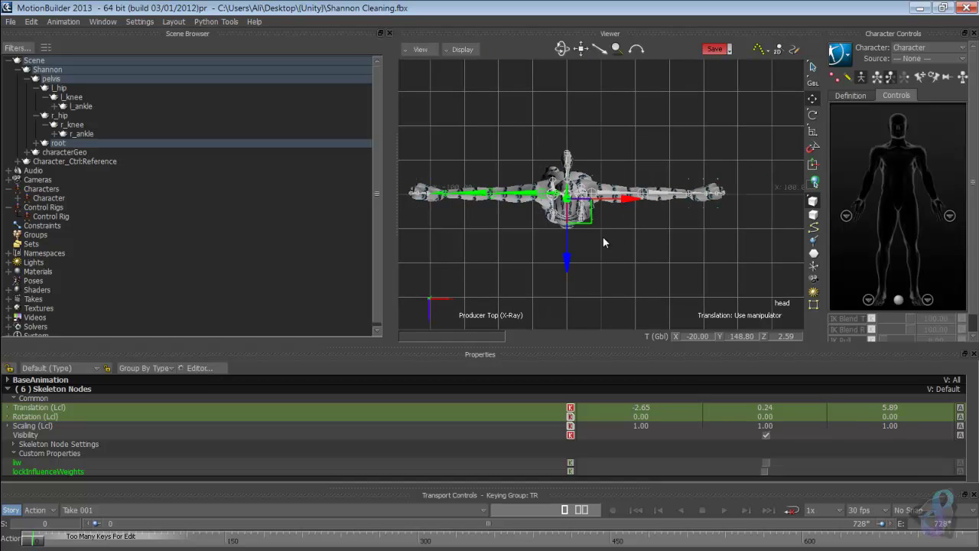
pyautogui.click(420, 49)
pyautogui.moveTo(458, 88)
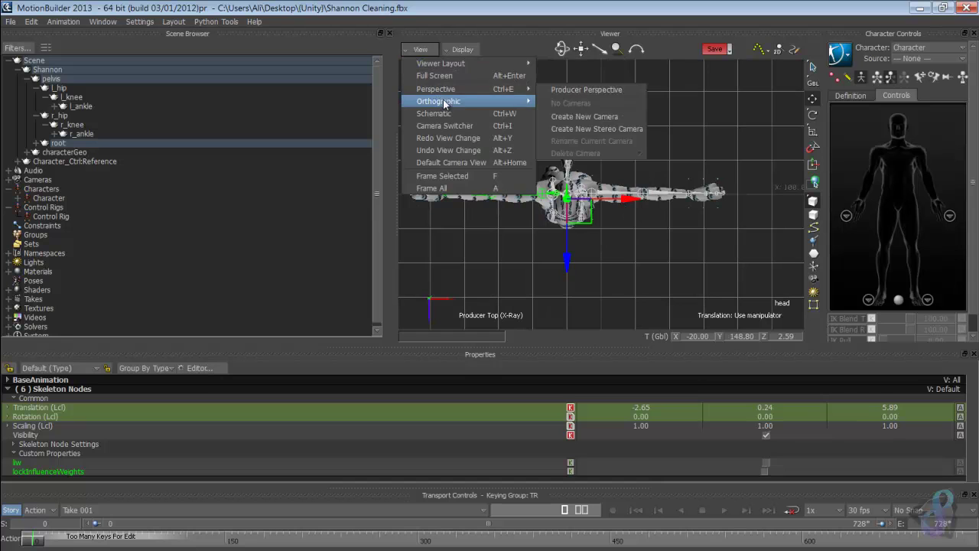
pyautogui.click(566, 91)
# Add the neck and the left shoulder, clavicle, elbow and wrist joints to the current selection
pyautogui.keyDown('ctrl'); pyautogui.keyDown('shift'); pyautogui.moveTo(660, 203); pyautogui.dragTo(652, 265); pyautogui.keyUp('shift'); pyautogui.keyUp('ctrl')
pyautogui.keyDown('ctrl'); pyautogui.moveTo(651, 265); pyautogui.dragTo(768, 240); pyautogui.keyUp('ctrl')
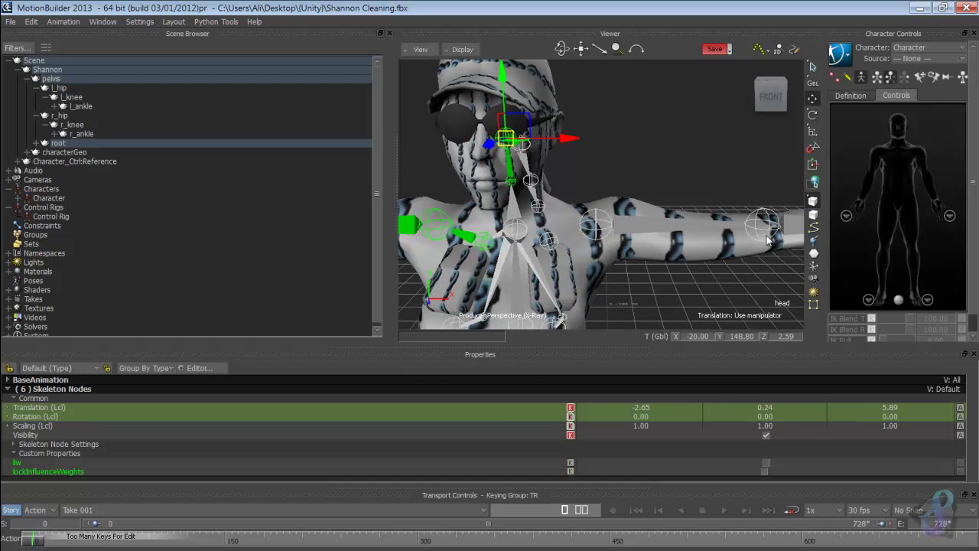
pyautogui.keyDown('shift'); pyautogui.click(513, 212); pyautogui.keyUp('shift')
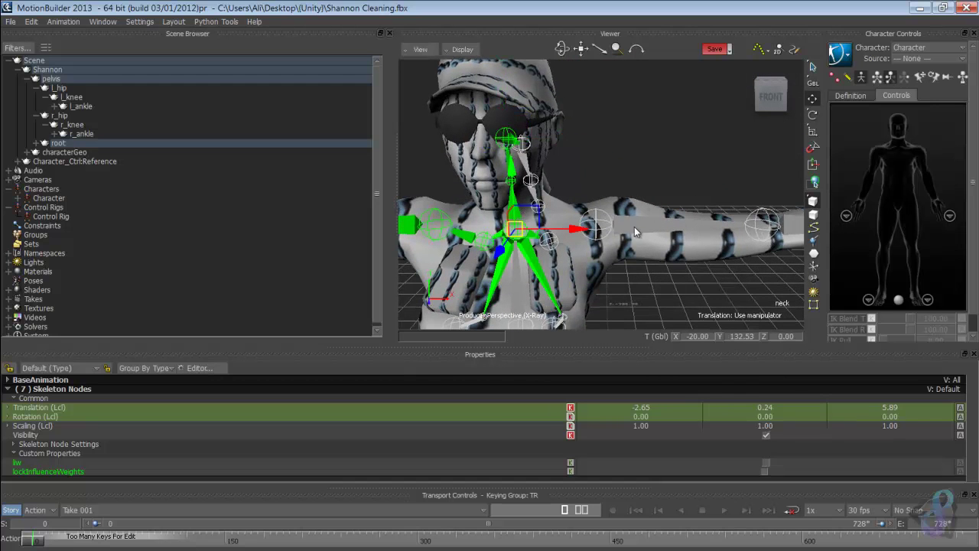
pyautogui.keyDown('shift'); pyautogui.click(653, 224); pyautogui.keyUp('shift')
pyautogui.keyDown('shift'); pyautogui.click(562, 234); pyautogui.keyUp('shift')
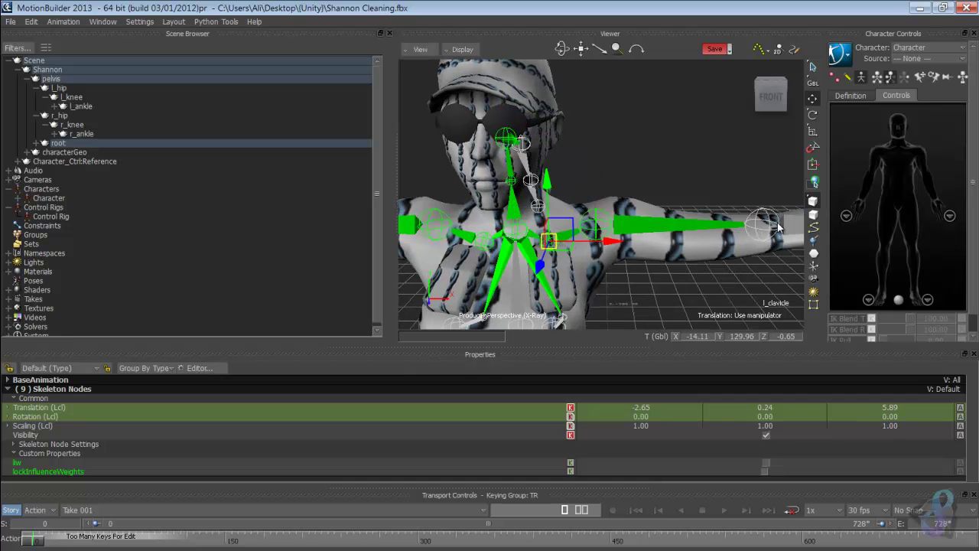
pyautogui.keyDown('shift'); pyautogui.click(774, 229); pyautogui.keyUp('shift')
pyautogui.keyDown('shift'); pyautogui.moveTo(720, 237); pyautogui.dragTo(628, 246); pyautogui.keyUp('shift')
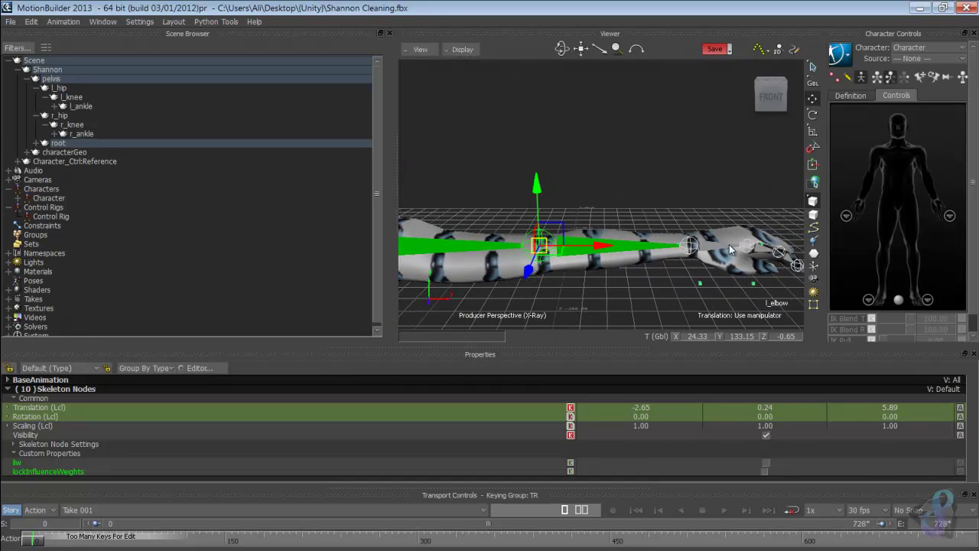
pyautogui.keyDown('shift'); pyautogui.click(691, 246); pyautogui.keyUp('shift')
# Add the spine joint, root, both hips and both knees to the current joint selection
pyautogui.keyDown('shift'); pyautogui.moveTo(544, 266); pyautogui.dragTo(663, 178); pyautogui.keyUp('shift')
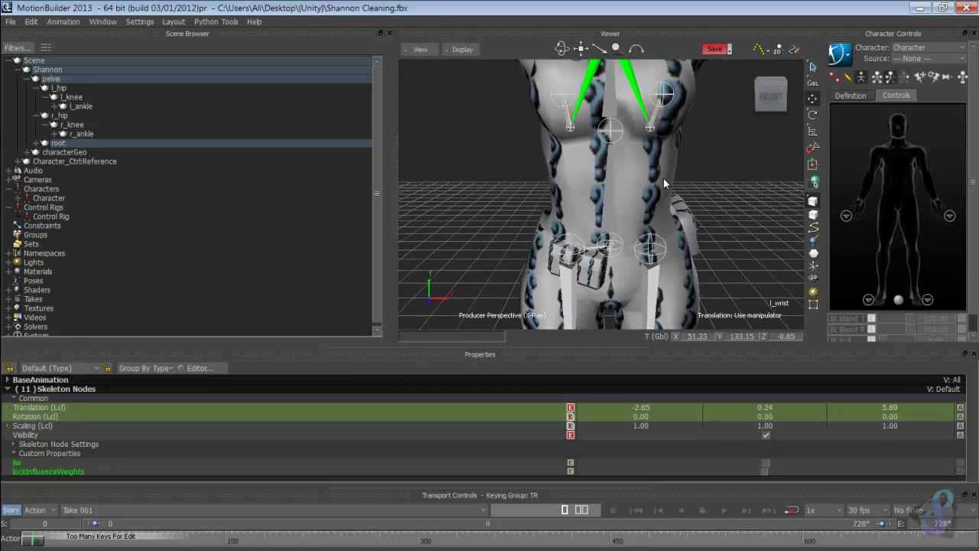
pyautogui.keyDown('shift'); pyautogui.click(609, 132); pyautogui.keyUp('shift')
pyautogui.keyDown('shift'); pyautogui.click(608, 194); pyautogui.keyUp('shift')
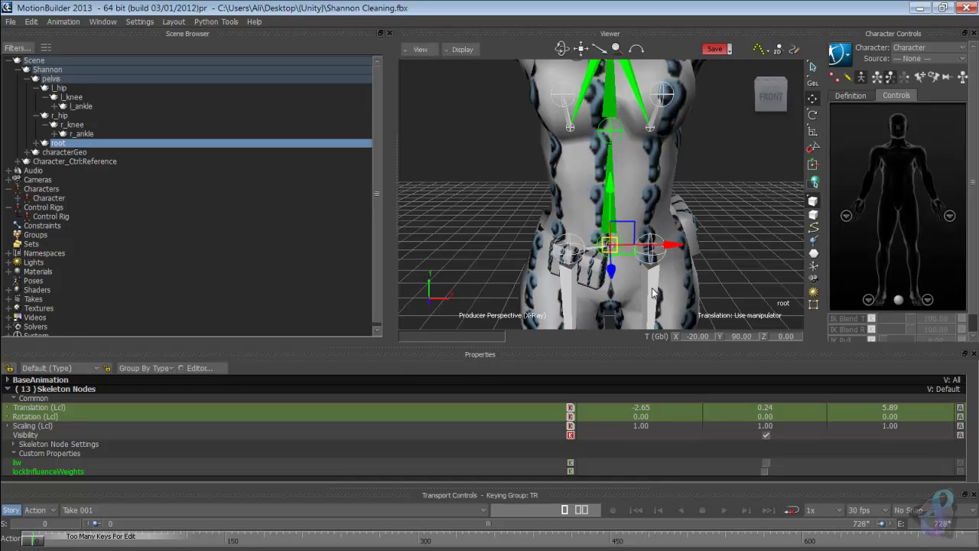
pyautogui.keyDown('shift'); pyautogui.click(652, 292); pyautogui.keyUp('shift')
pyautogui.keyDown('shift'); pyautogui.click(567, 301); pyautogui.keyUp('shift')
pyautogui.keyDown('shift'); pyautogui.moveTo(713, 240); pyautogui.dragTo(711, 75); pyautogui.keyUp('shift')
pyautogui.keyDown('shift'); pyautogui.click(629, 226); pyautogui.keyUp('shift')
pyautogui.keyDown('shift'); pyautogui.click(565, 228); pyautogui.keyUp('shift')
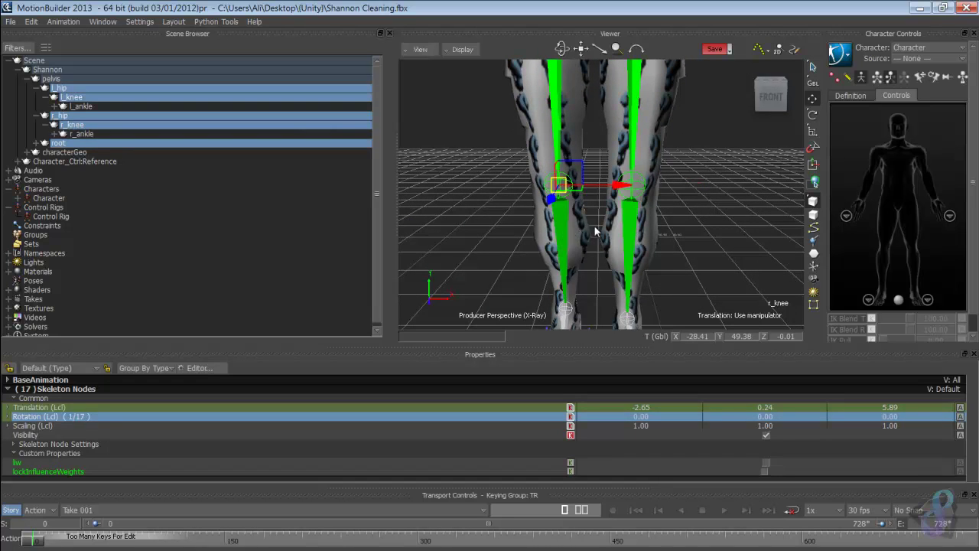
# Add both ankles and the pelvis to the joint selection
pyautogui.keyDown('shift'); pyautogui.moveTo(598, 232); pyautogui.dragTo(689, 162); pyautogui.keyUp('shift')
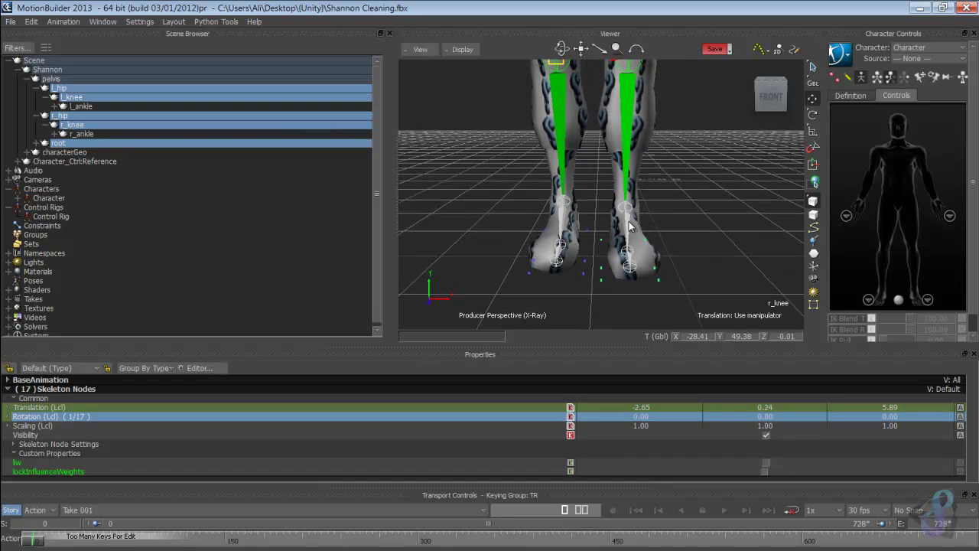
pyautogui.keyDown('shift'); pyautogui.click(628, 224); pyautogui.keyUp('shift')
pyautogui.keyDown('shift'); pyautogui.moveTo(677, 162); pyautogui.dragTo(683, 281); pyautogui.keyUp('shift')
pyautogui.keyDown('ctrl'); pyautogui.moveTo(607, 191); pyautogui.dragTo(468, 171); pyautogui.keyUp('ctrl')
pyautogui.scroll(3, 719, 200)
pyautogui.keyDown('shift'); pyautogui.click(661, 152); pyautogui.keyUp('shift')
pyautogui.scroll(-6, 677, 186)
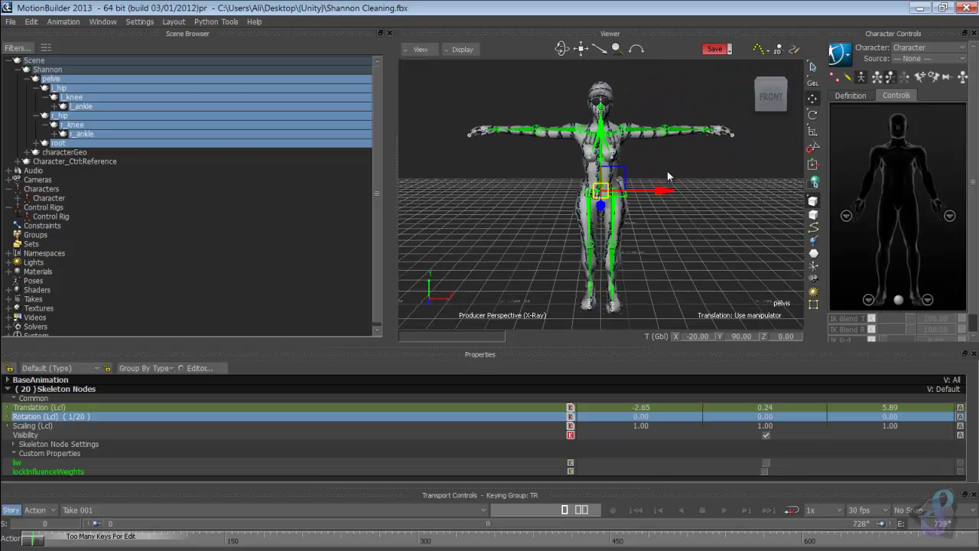
pyautogui.keyDown('ctrl'); pyautogui.keyDown('shift'); pyautogui.moveTo(670, 165); pyautogui.dragTo(671, 218); pyautogui.keyUp('shift'); pyautogui.keyUp('ctrl')
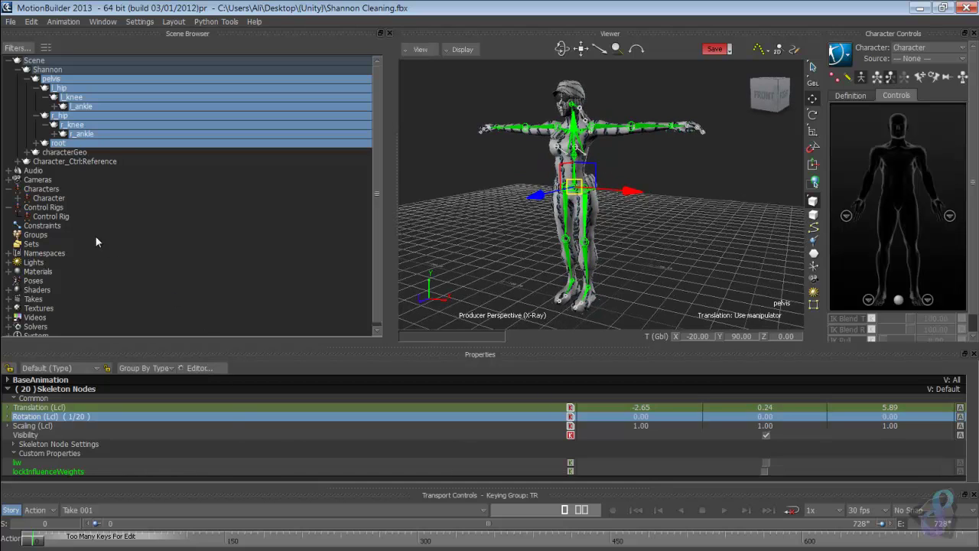
# Open the Key Controls window and dock it beneath the Scene Browser
pyautogui.click(54, 24)
pyautogui.moveTo(102, 21)
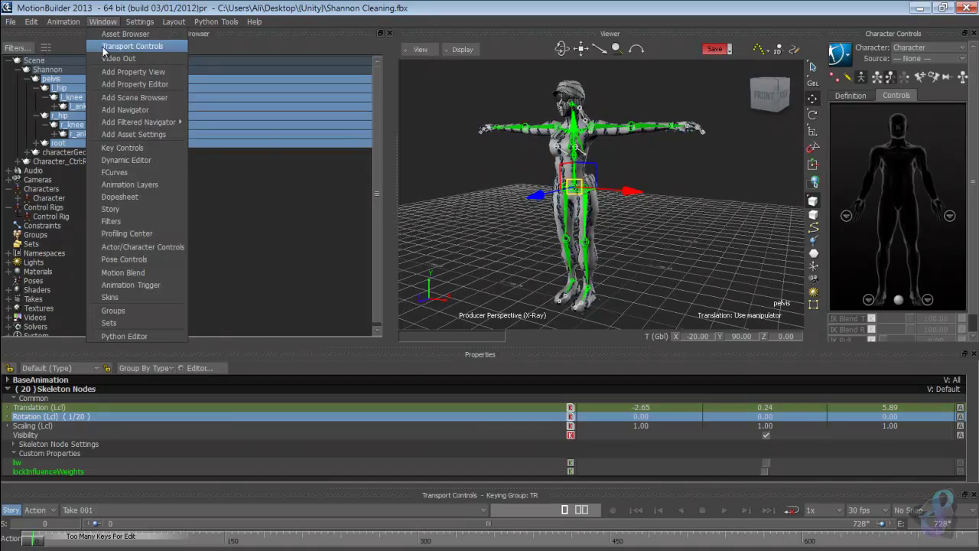
pyautogui.click(150, 149)
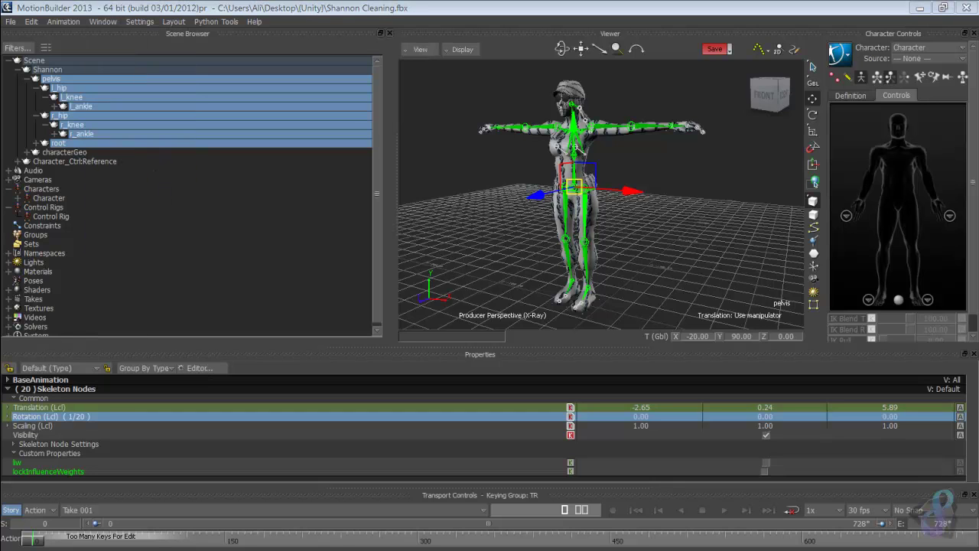
pyautogui.moveTo(1, 321); pyautogui.dragTo(85, 309)
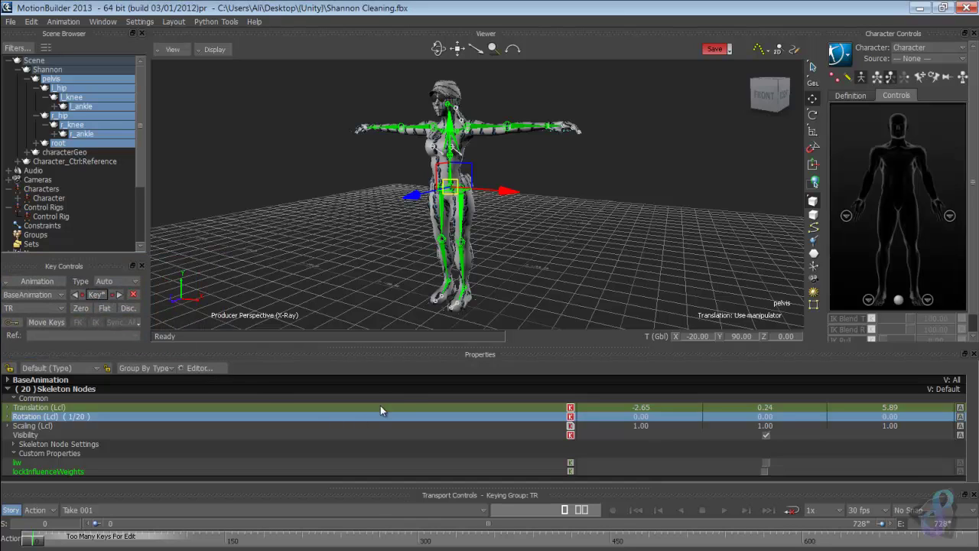
# Narrow the timeline range to frames 0 to 13, scrub through it to examine the pose change, and return to frame 0
pyautogui.moveTo(32, 542)
pyautogui.mouseDown()
pyautogui.moveTo(527, 542)
pyautogui.moveTo(33, 542)
pyautogui.mouseUp()
pyautogui.moveTo(466, 305)
pyautogui.keyDown('ctrl'); pyautogui.keyDown('shift'); pyautogui.mouseDown()
pyautogui.moveTo(505, 306)
pyautogui.moveTo(482, 302)
pyautogui.mouseUp(); pyautogui.keyUp('shift'); pyautogui.keyUp('ctrl')
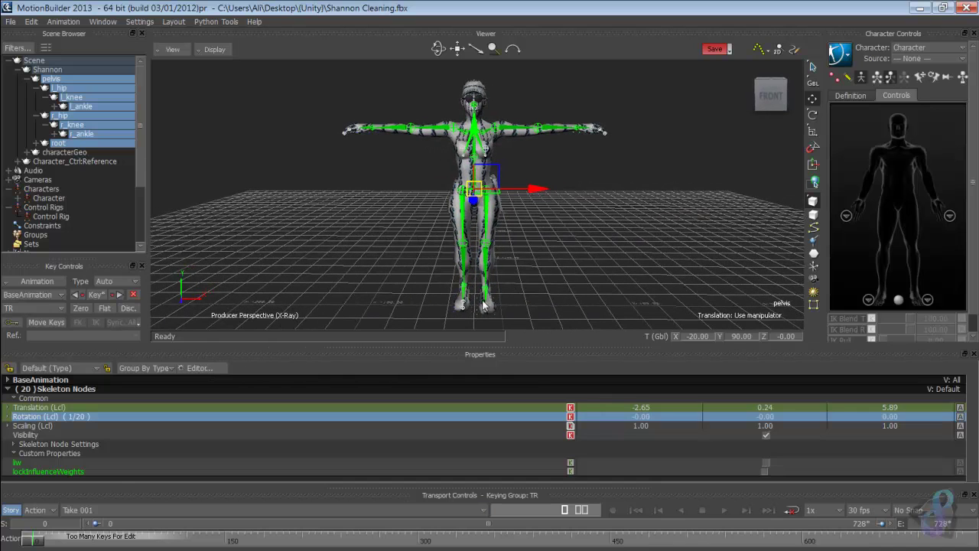
pyautogui.scroll(3, 413, 259)
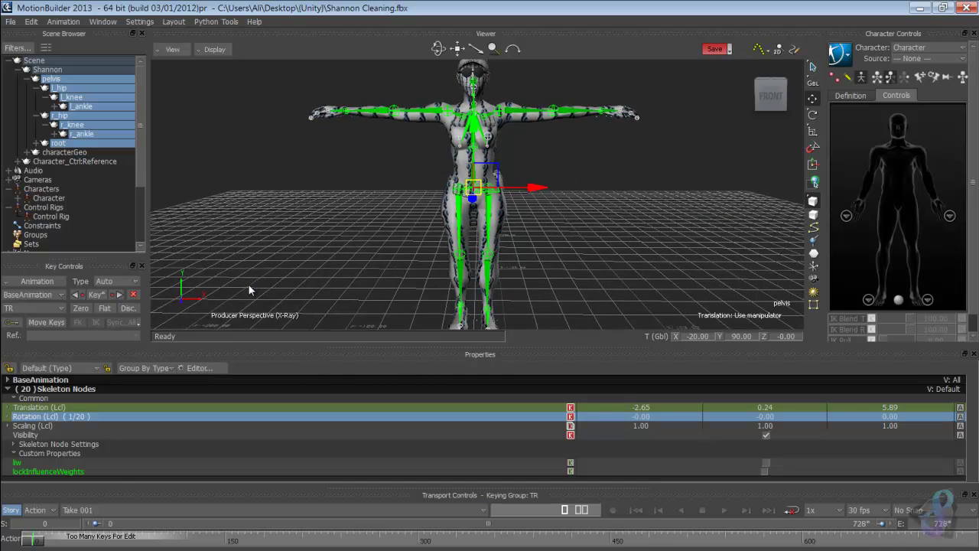
pyautogui.scroll(-2, 336, 266)
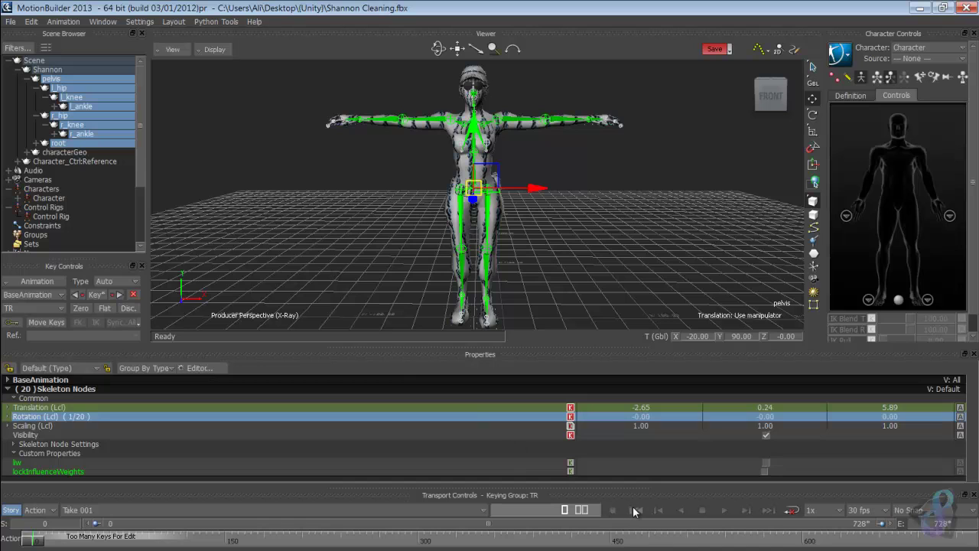
pyautogui.moveTo(38, 541)
pyautogui.mouseDown()
pyautogui.moveTo(623, 541)
pyautogui.moveTo(32, 542)
pyautogui.mouseUp()
pyautogui.moveTo(870, 526); pyautogui.dragTo(122, 533)
pyautogui.moveTo(35, 541); pyautogui.dragTo(104, 541)
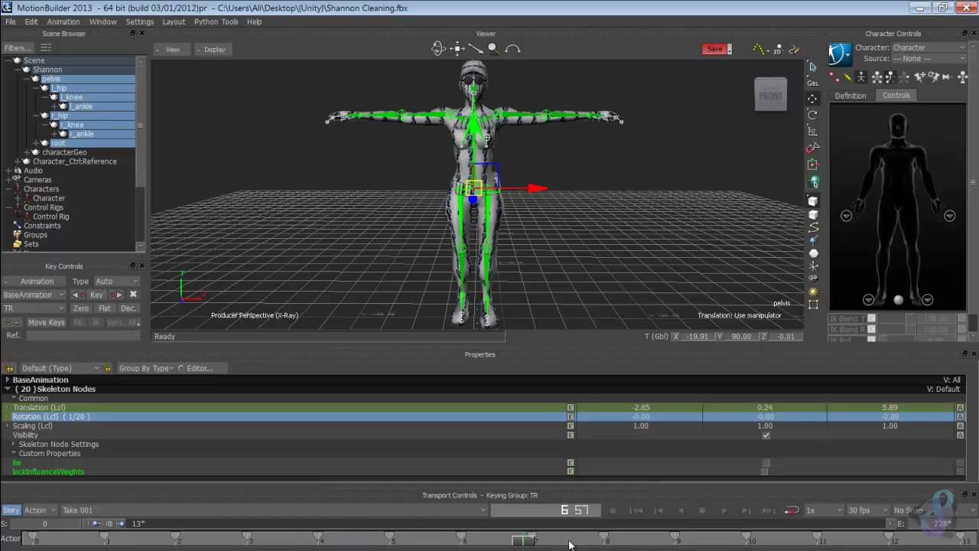
pyautogui.moveTo(568, 545); pyautogui.dragTo(271, 540)
pyautogui.moveTo(396, 540); pyautogui.dragTo(34, 541)
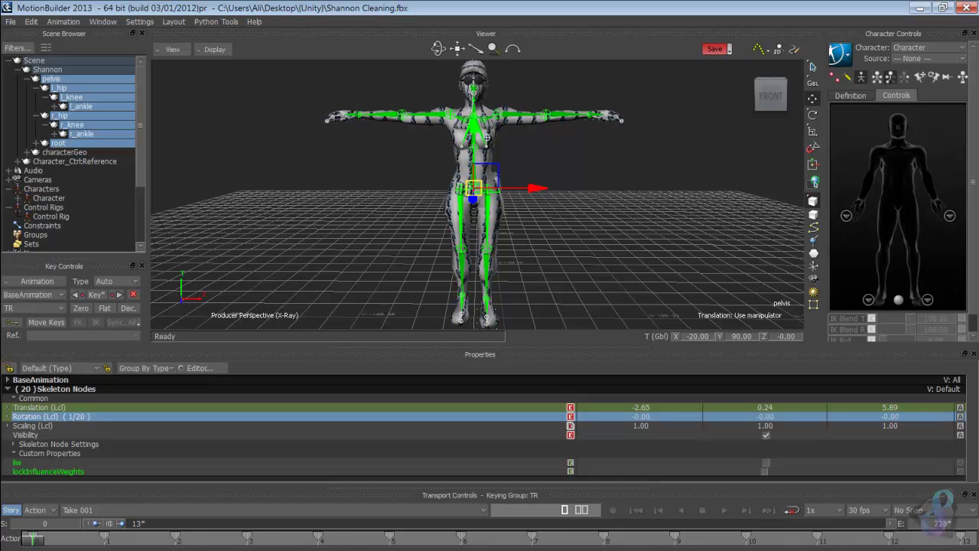
# Reopen Shannon Cleaning.fbx without saving the current changes, keeping the default open options with Take 001
pyautogui.click(227, 167)
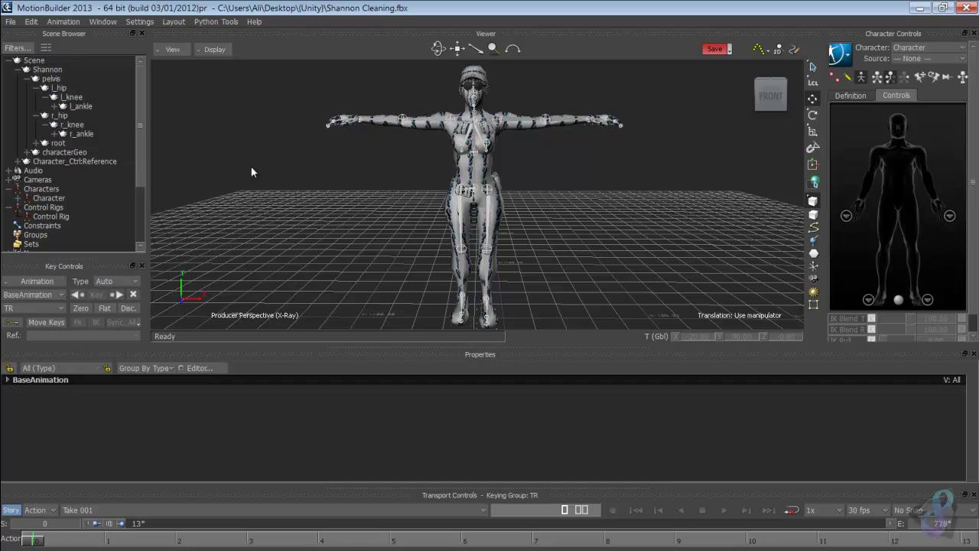
pyautogui.click(10, 23)
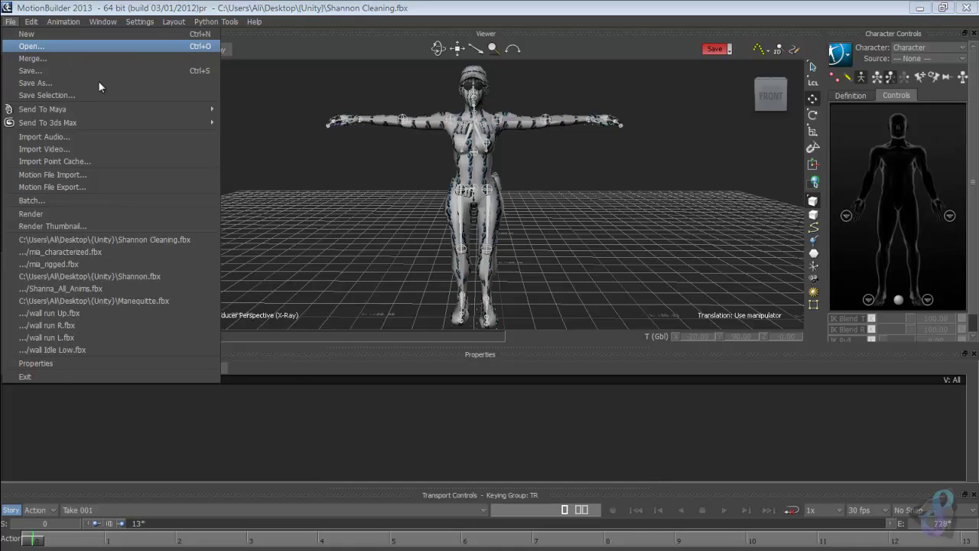
pyautogui.click(31, 46)
pyautogui.doubleClick(429, 319)
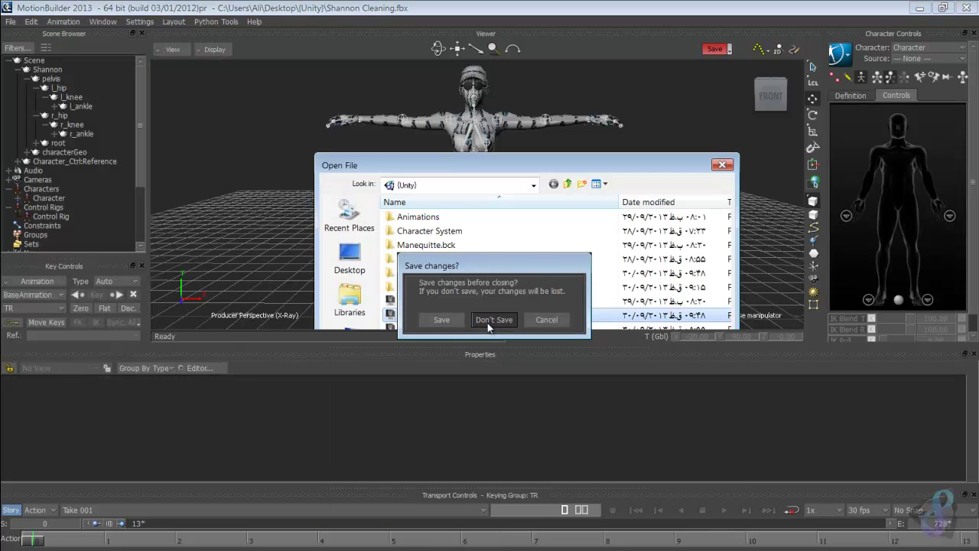
pyautogui.click(487, 323)
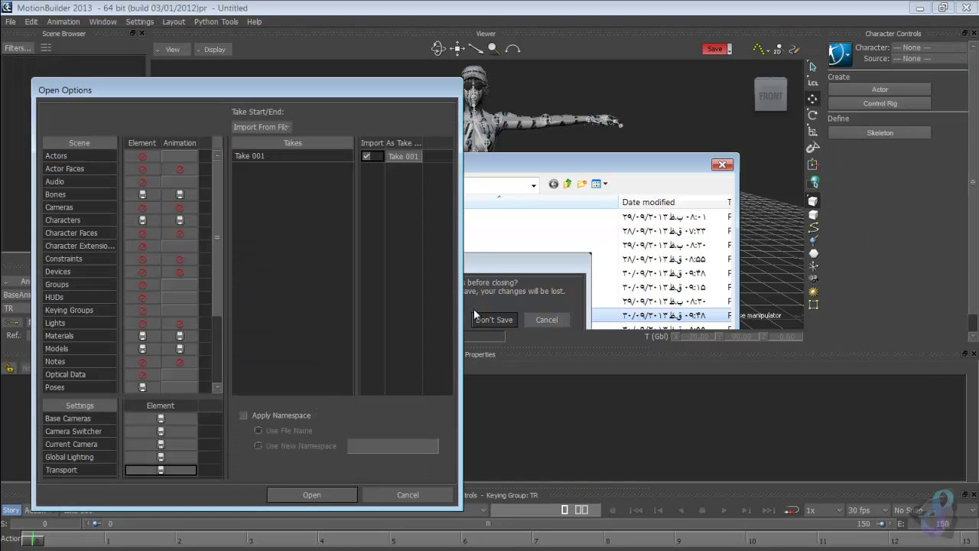
pyautogui.click(323, 495)
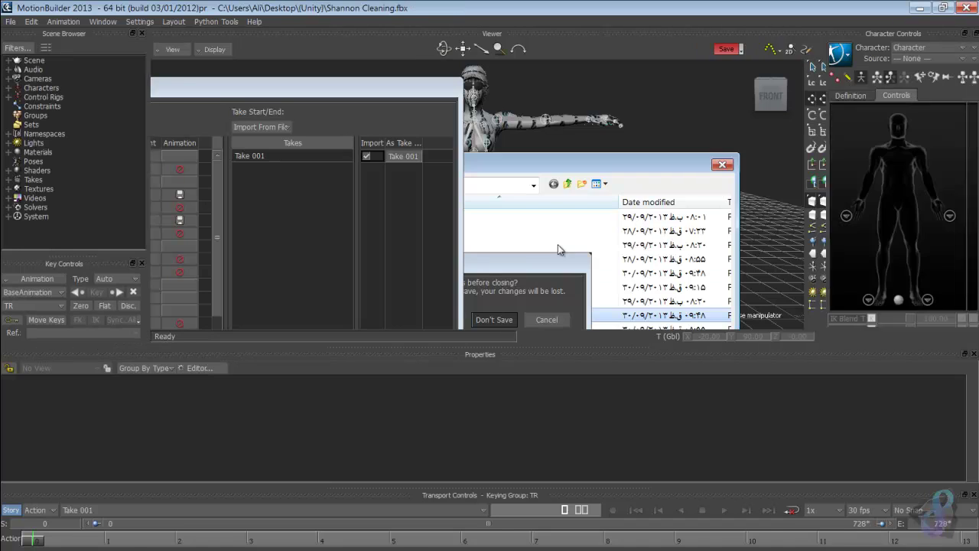
# Bake the character's animation from its skeleton to the Control Rig
pyautogui.keyDown('shift'); pyautogui.moveTo(368, 216); pyautogui.dragTo(537, 218); pyautogui.keyUp('shift')
pyautogui.keyDown('shift'); pyautogui.moveTo(432, 227); pyautogui.dragTo(481, 219); pyautogui.keyUp('shift')
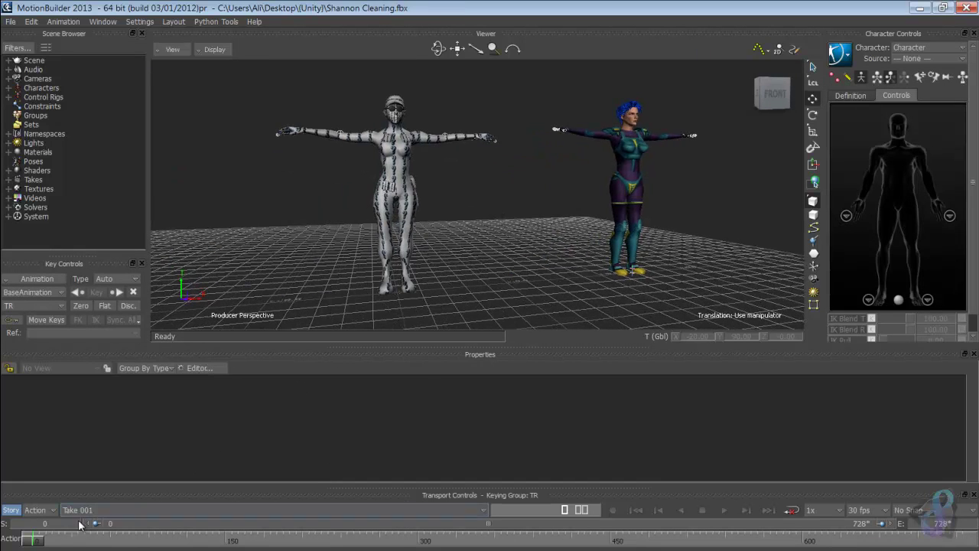
pyautogui.moveTo(35, 544); pyautogui.dragTo(9, 540)
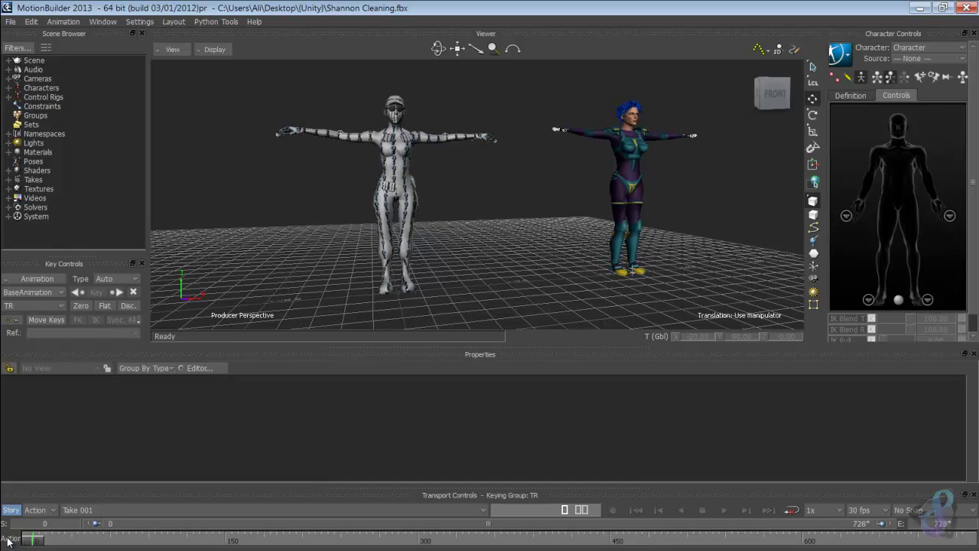
pyautogui.keyDown('ctrl'); pyautogui.keyDown('shift'); pyautogui.moveTo(526, 189); pyautogui.dragTo(524, 211); pyautogui.keyUp('shift'); pyautogui.keyUp('ctrl')
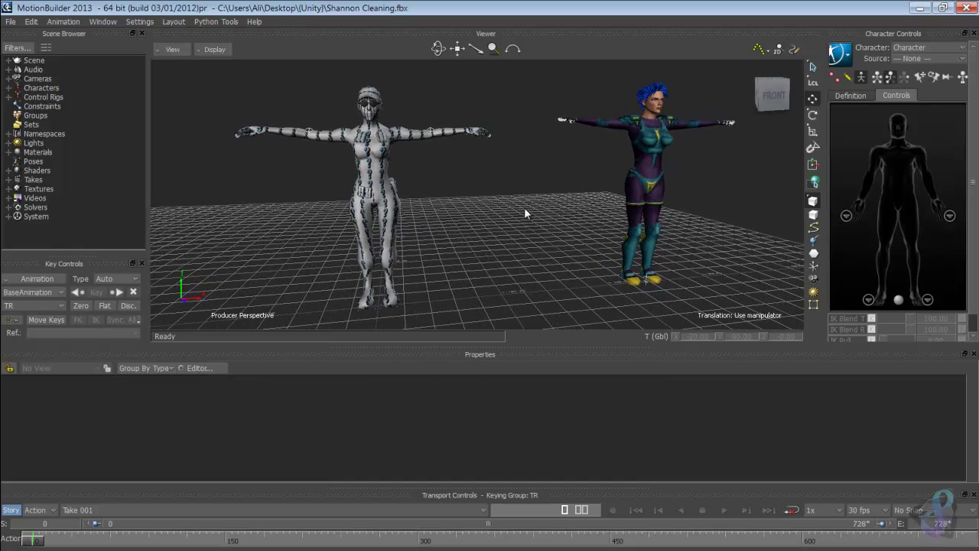
pyautogui.click(839, 53)
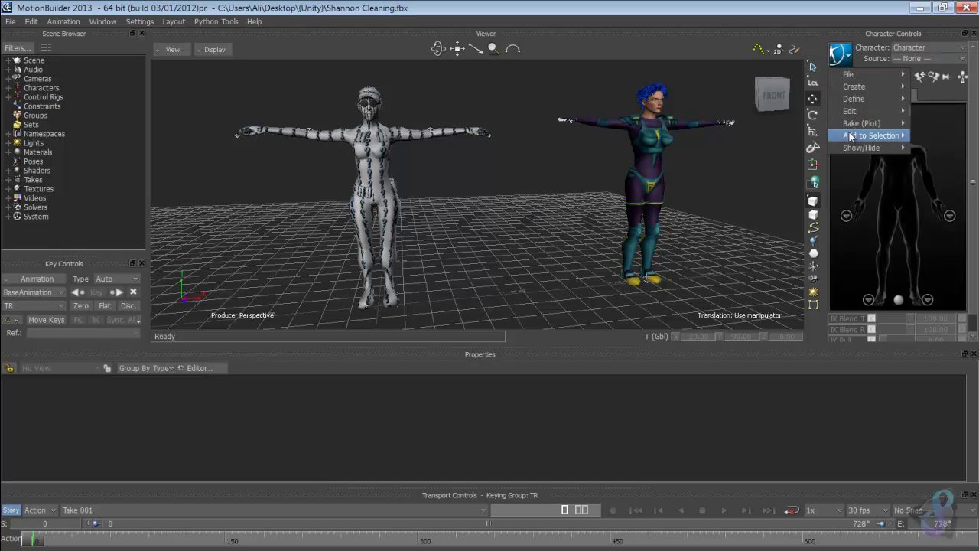
pyautogui.moveTo(862, 123)
pyautogui.click(775, 136)
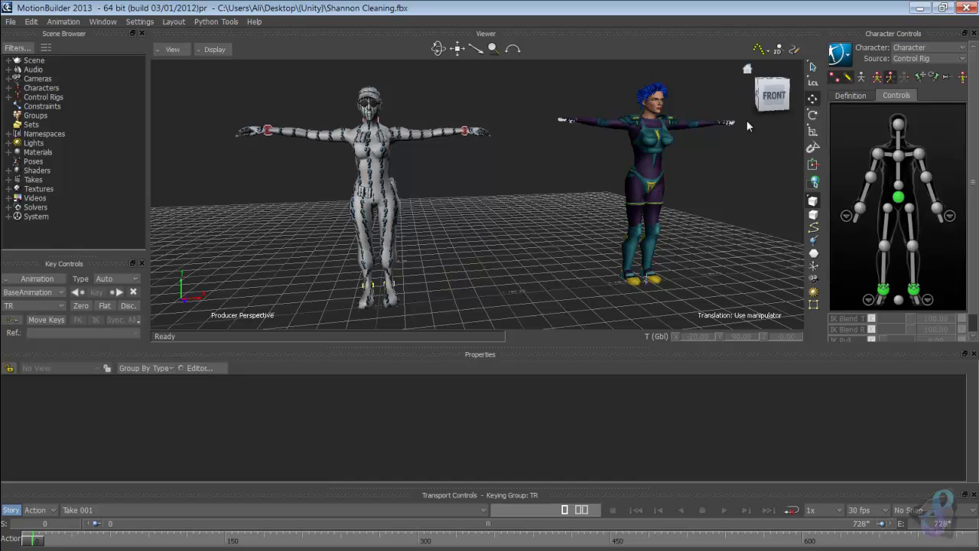
# Bake the Control Rig animation back to the character's skeleton
pyautogui.click(838, 54)
pyautogui.moveTo(856, 124)
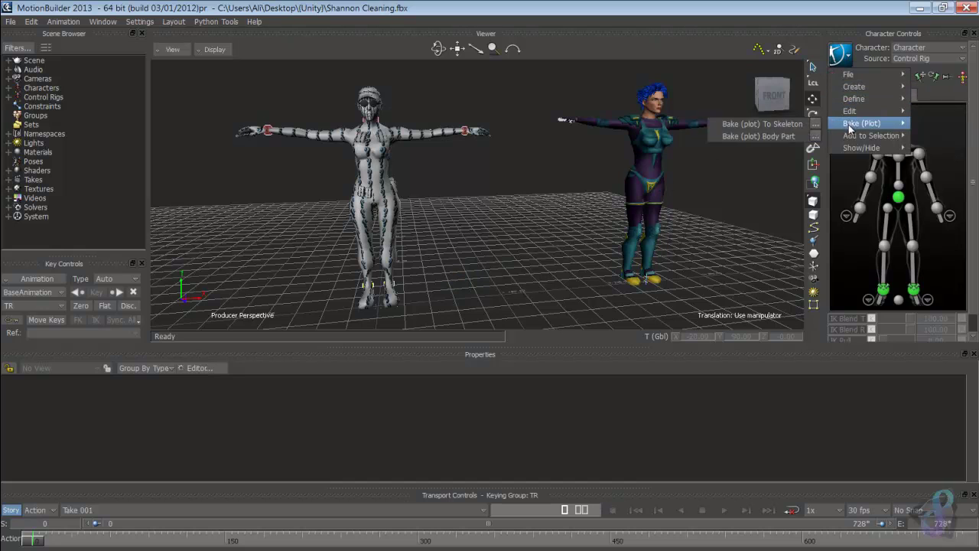
pyautogui.click(765, 123)
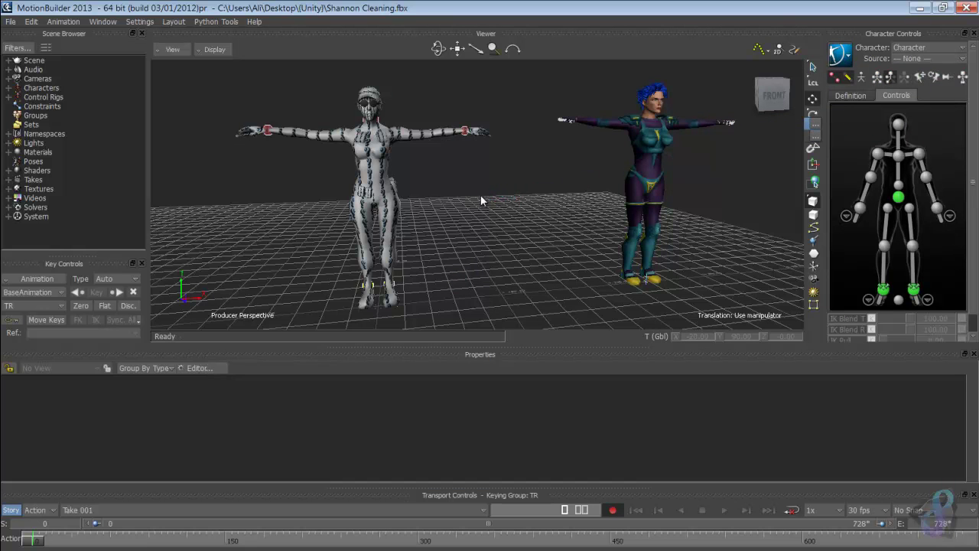
# Set the viewer's display mode to X-Ray with the grey character's legs in view
pyautogui.keyDown('ctrl'); pyautogui.moveTo(456, 196); pyautogui.dragTo(532, 199); pyautogui.keyUp('ctrl')
pyautogui.keyDown('shift'); pyautogui.moveTo(419, 201); pyautogui.dragTo(490, 162); pyautogui.keyUp('shift')
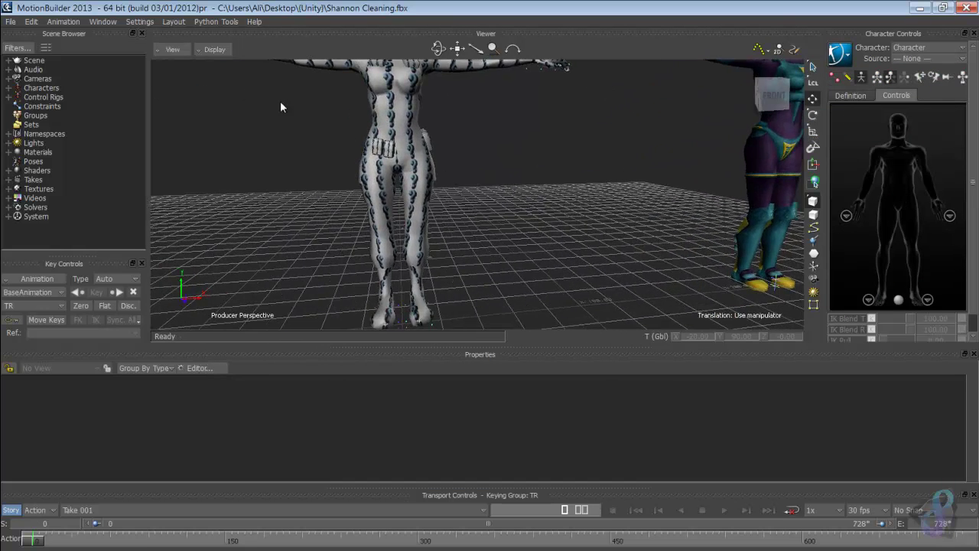
pyautogui.click(212, 55)
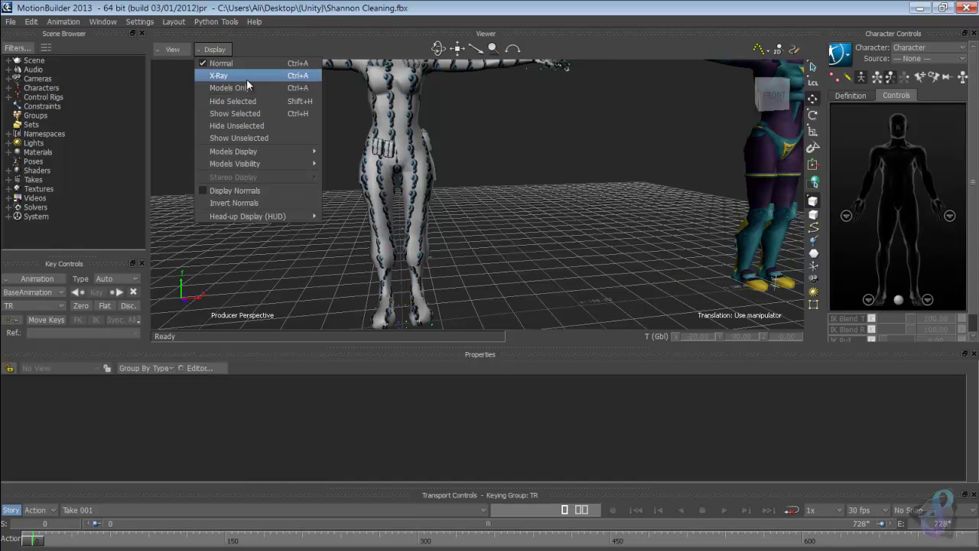
pyautogui.click(246, 79)
# Select the l_hip joint and open the FCurves window
pyautogui.click(413, 178)
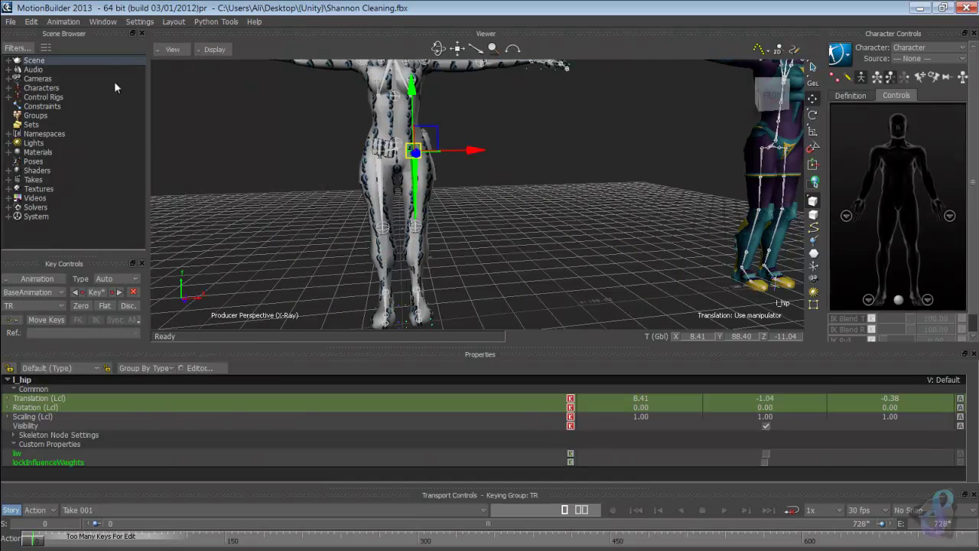
pyautogui.click(104, 22)
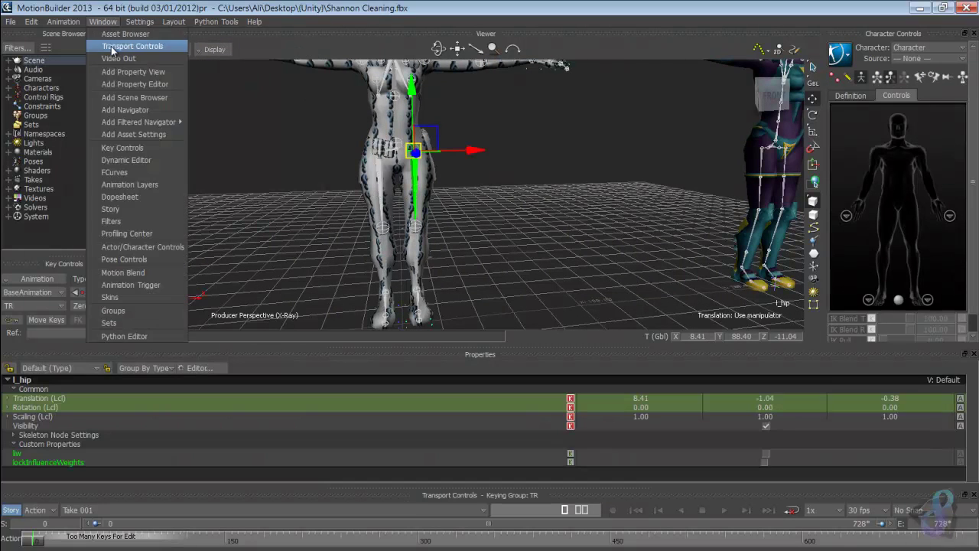
pyautogui.click(139, 170)
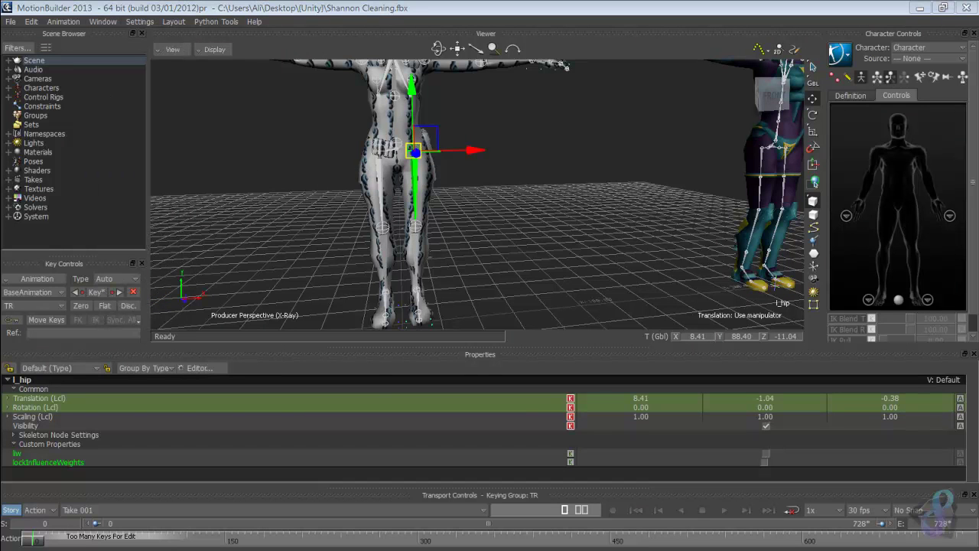
# Examine the l_hip joint's Y rotation curve in an enlarged FCurves window and close the window
pyautogui.moveTo(191, 109); pyautogui.dragTo(591, 51)
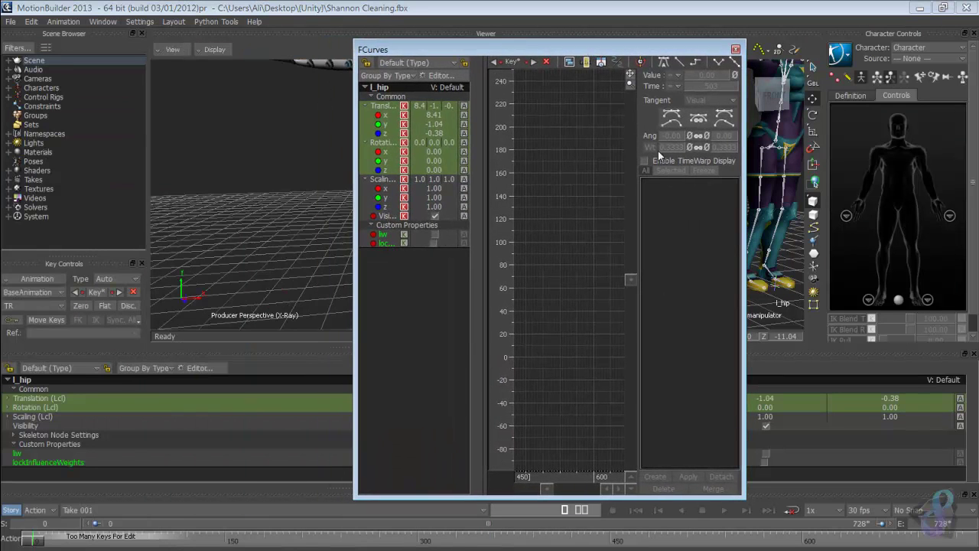
pyautogui.moveTo(742, 208); pyautogui.dragTo(974, 208)
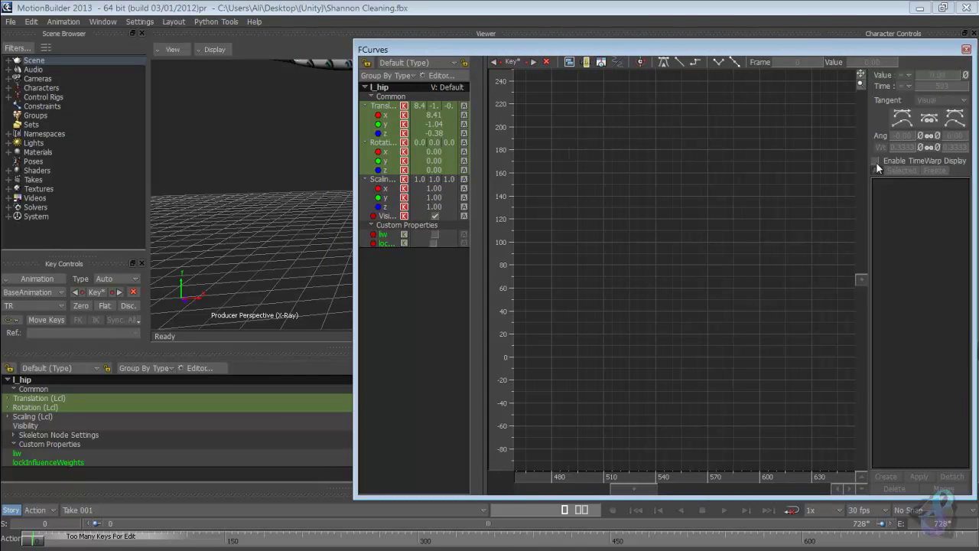
pyautogui.click(386, 160)
pyautogui.moveTo(550, 52); pyautogui.dragTo(424, 56)
pyautogui.moveTo(557, 123); pyautogui.dragTo(861, 124)
pyautogui.press('Delete')
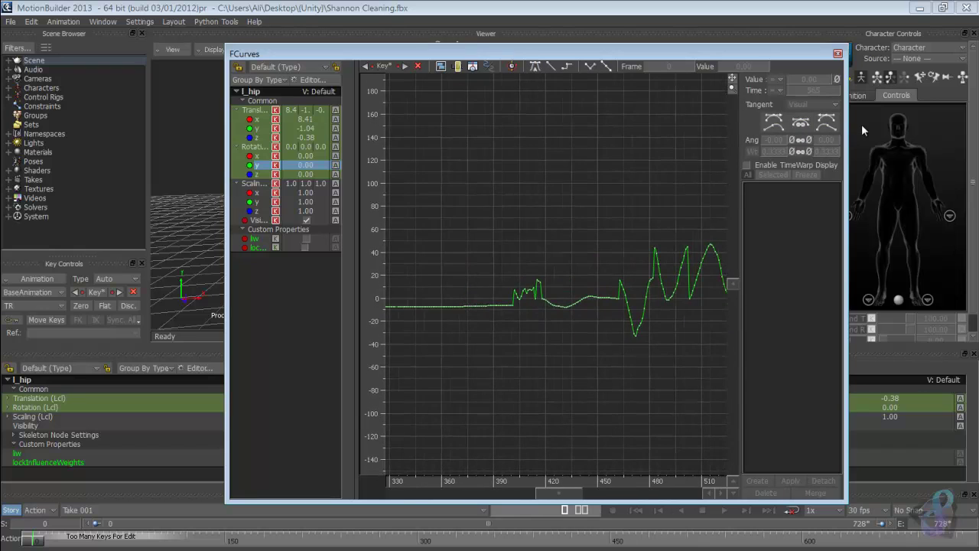
pyautogui.keyDown('shift'); pyautogui.moveTo(462, 203); pyautogui.dragTo(645, 205); pyautogui.keyUp('shift')
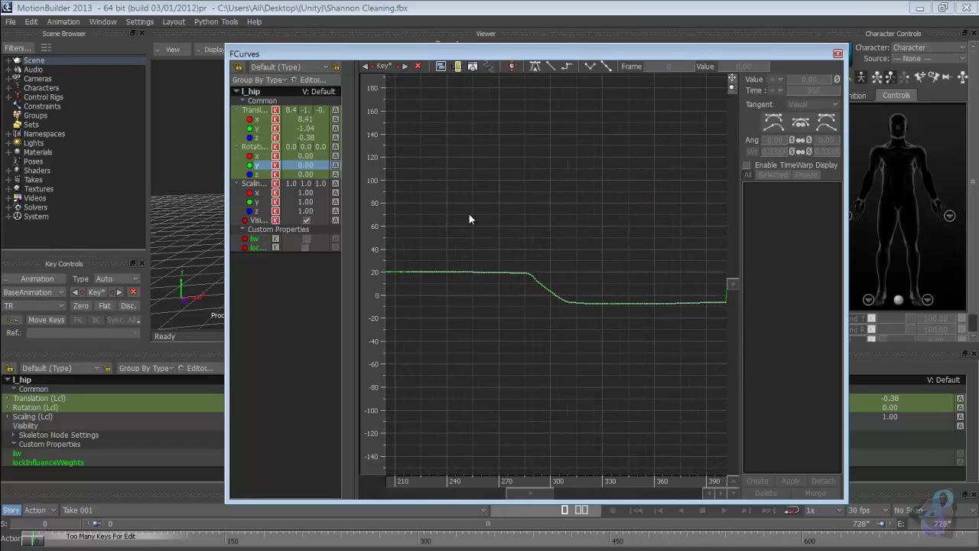
pyautogui.keyDown('shift'); pyautogui.moveTo(468, 213); pyautogui.dragTo(454, 236); pyautogui.keyUp('shift')
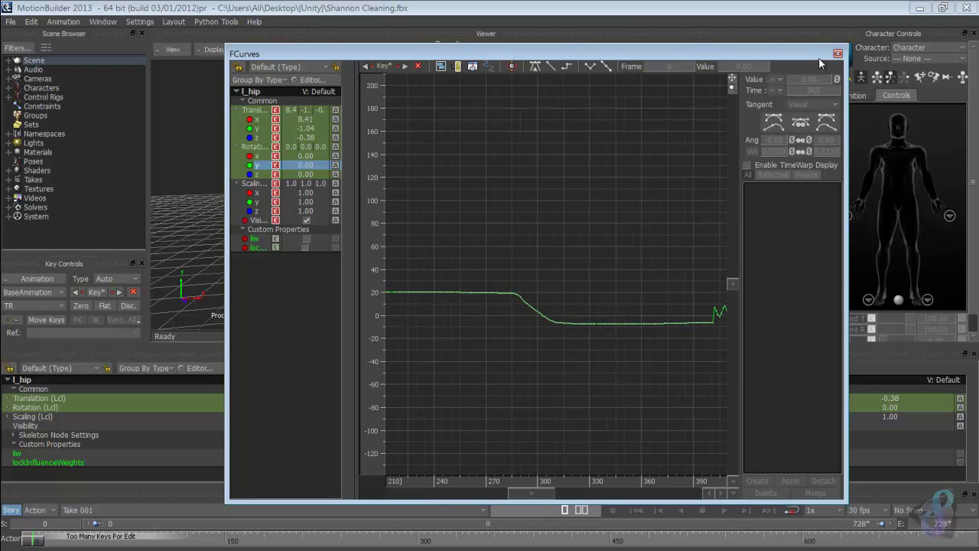
pyautogui.click(838, 54)
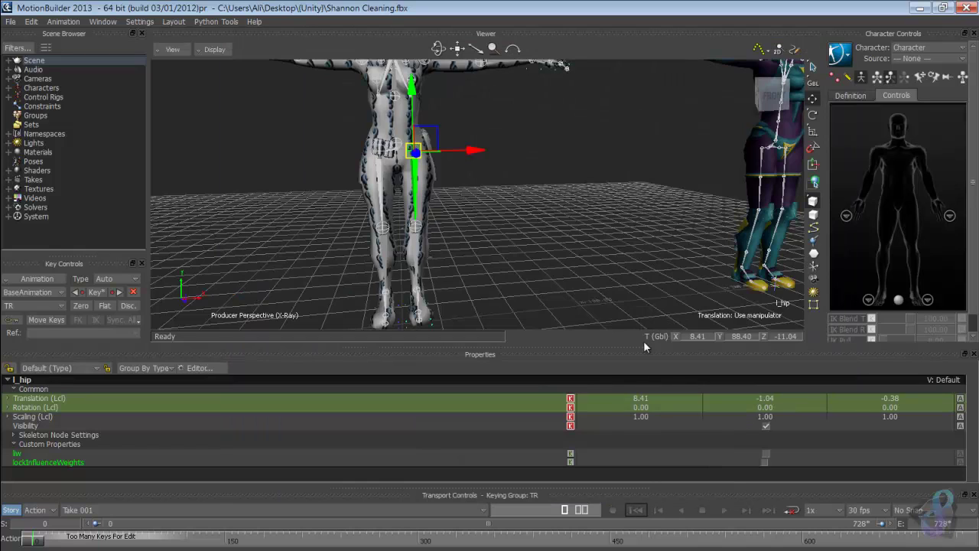
# Deselect the joint and play the take with both characters fully in view
pyautogui.keyDown('ctrl'); pyautogui.moveTo(628, 232); pyautogui.dragTo(306, 220); pyautogui.keyUp('ctrl')
pyautogui.keyDown('shift'); pyautogui.moveTo(646, 228); pyautogui.dragTo(577, 270); pyautogui.keyUp('shift')
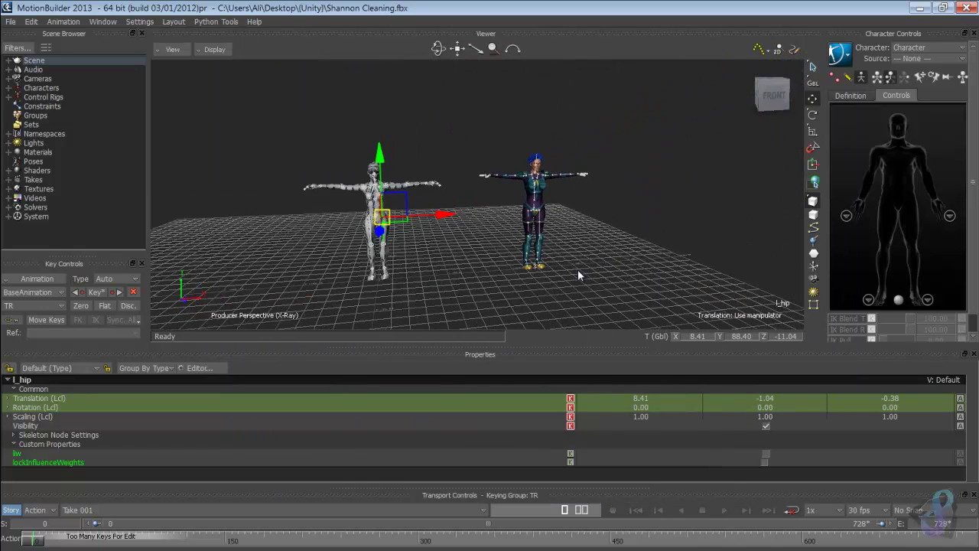
pyautogui.click(460, 100)
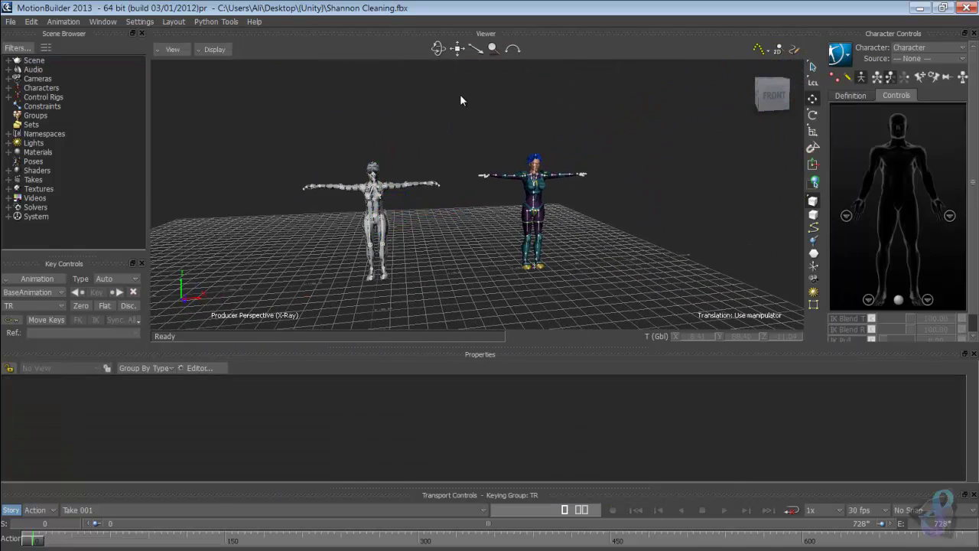
pyautogui.click(727, 510)
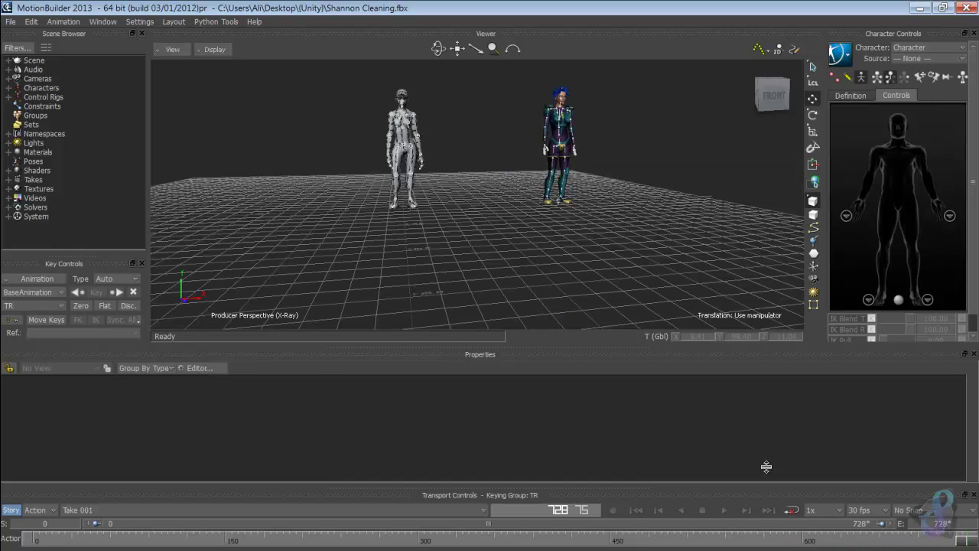
# Rewind the take and scrub to frame 418 with the grey character's head in a close side view
pyautogui.click(644, 507)
pyautogui.keyDown('ctrl'); pyautogui.keyDown('shift'); pyautogui.moveTo(396, 243); pyautogui.dragTo(517, 229); pyautogui.keyUp('shift'); pyautogui.keyUp('ctrl')
pyautogui.scroll(3, 491, 212)
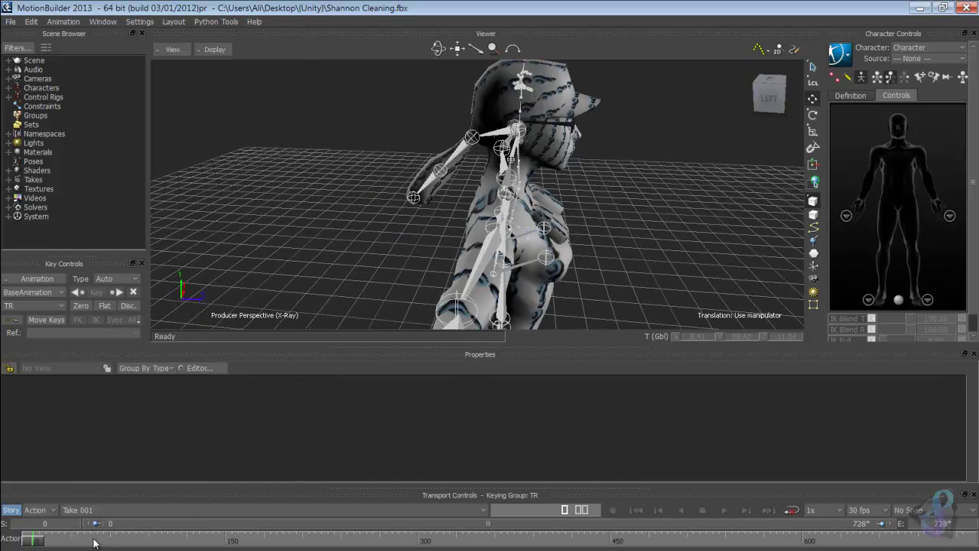
pyautogui.moveTo(36, 541); pyautogui.dragTo(570, 542)
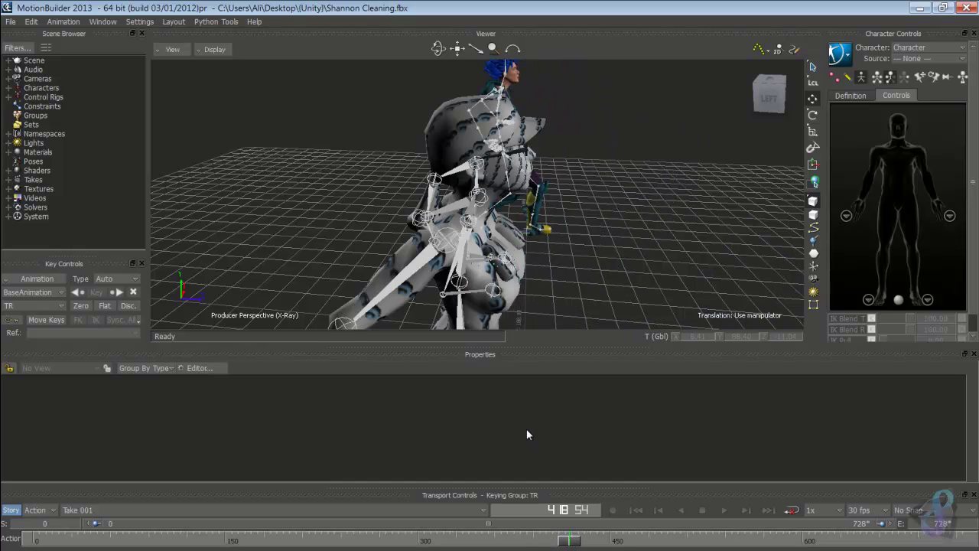
# Set the viewer's display mode to Normal and scrub the take to frame 437
pyautogui.keyDown('ctrl'); pyautogui.keyDown('shift'); pyautogui.moveTo(524, 288); pyautogui.dragTo(520, 279); pyautogui.keyUp('shift'); pyautogui.keyUp('ctrl')
pyautogui.click(218, 48)
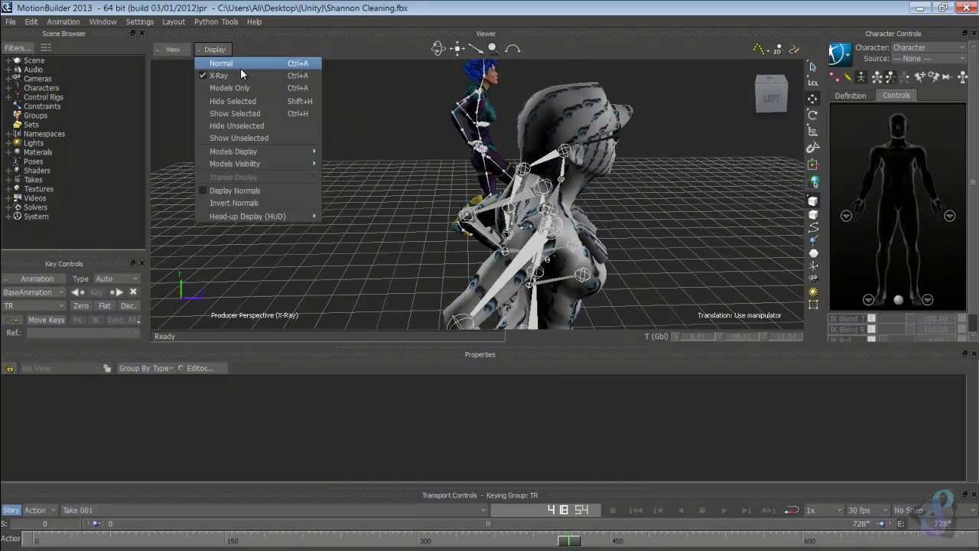
pyautogui.click(226, 73)
pyautogui.click(214, 51)
pyautogui.click(228, 64)
pyautogui.moveTo(564, 539); pyautogui.dragTo(594, 543)
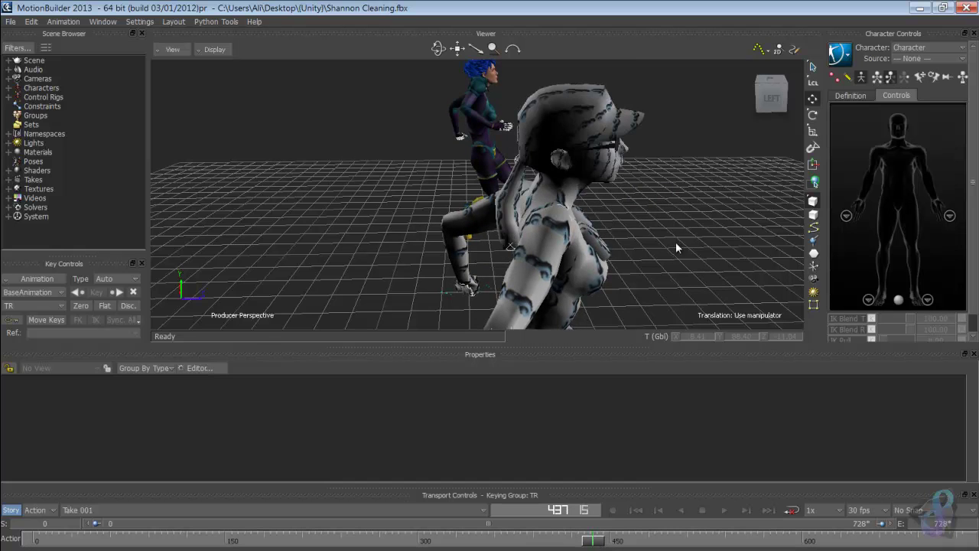
# Set the viewer's display mode to X-Ray with the grey character's upper body seen from the front
pyautogui.keyDown('ctrl'); pyautogui.keyDown('shift'); pyautogui.moveTo(675, 241); pyautogui.dragTo(556, 234); pyautogui.keyUp('shift'); pyautogui.keyUp('ctrl')
pyautogui.keyDown('shift'); pyautogui.moveTo(339, 154); pyautogui.dragTo(492, 173); pyautogui.keyUp('shift')
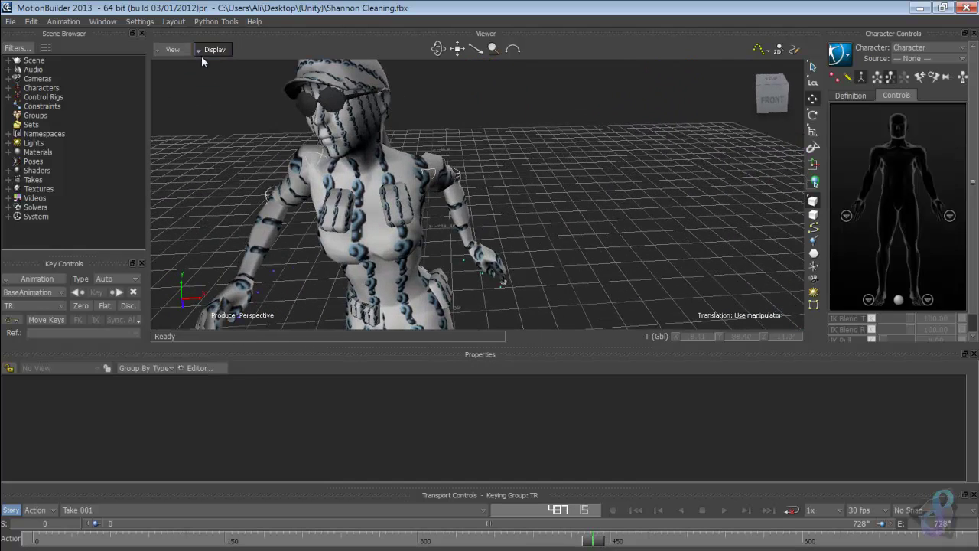
pyautogui.click(202, 55)
pyautogui.click(222, 76)
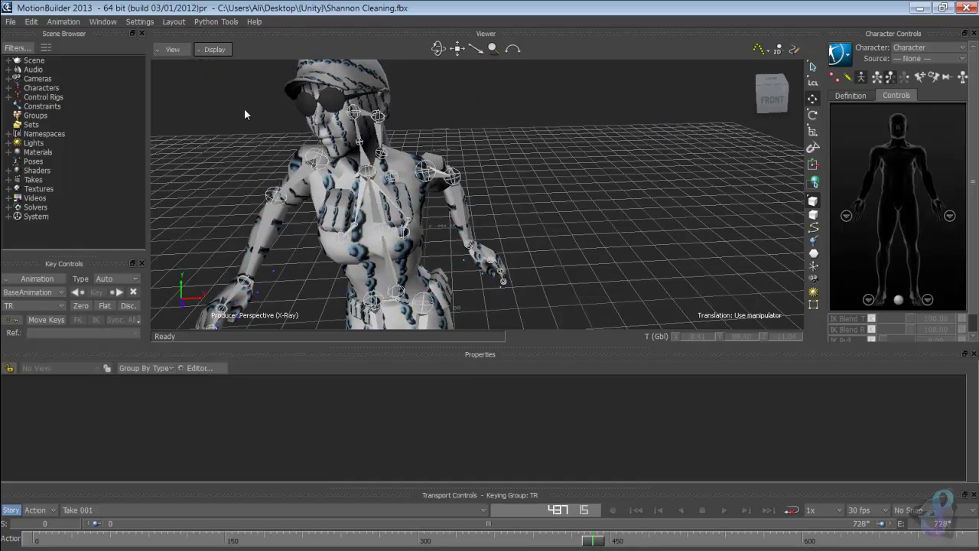
# Select joint1 at the grey character's neck and open its FCurves
pyautogui.click(360, 142)
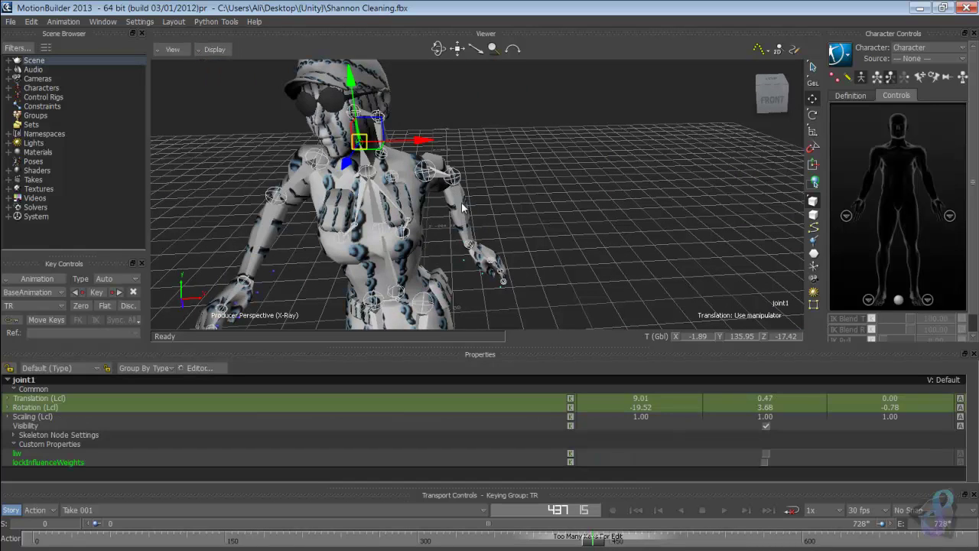
pyautogui.click(102, 22)
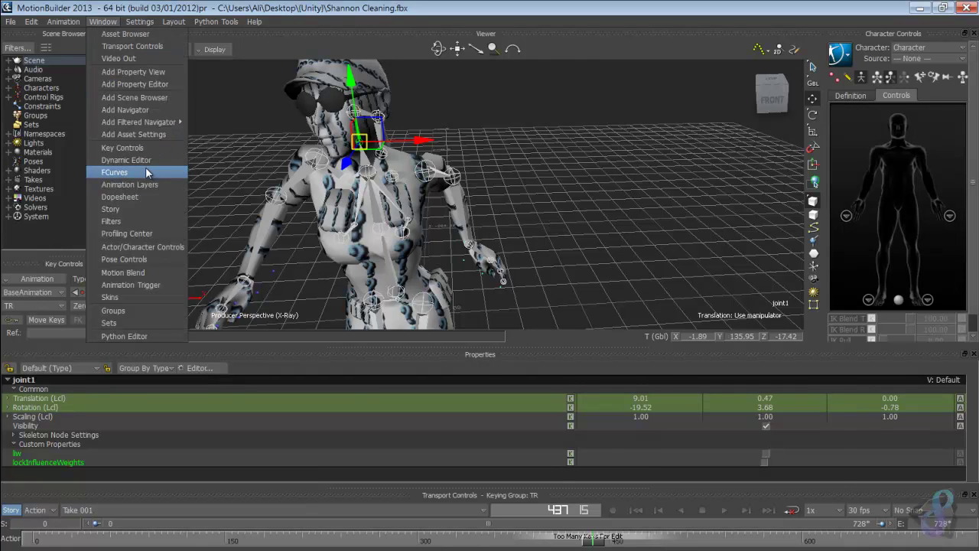
pyautogui.click(115, 172)
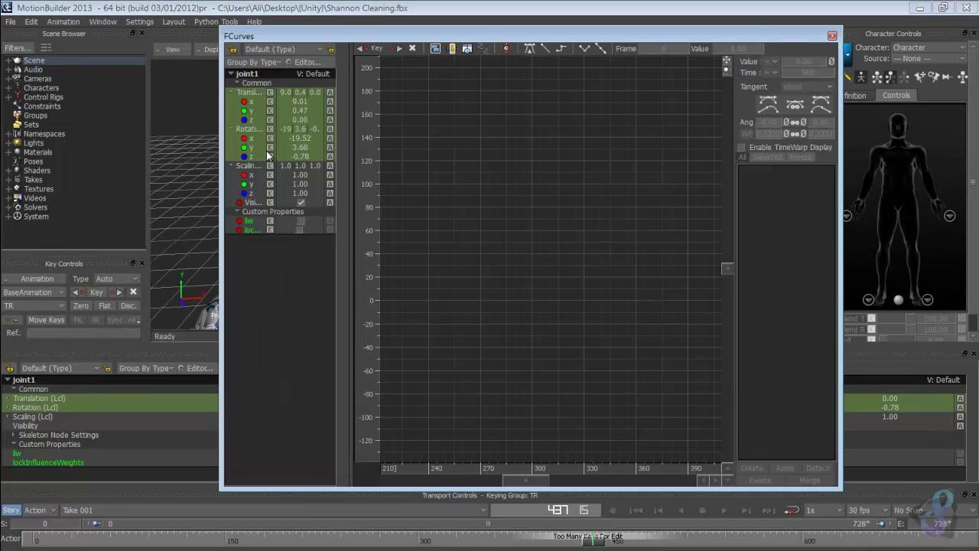
# Examine joint1's X, Y and Z rotation curves around frame 437, ending on the Y curve
pyautogui.click(252, 147)
pyautogui.keyDown('shift'); pyautogui.moveTo(594, 197); pyautogui.dragTo(337, 217); pyautogui.keyUp('shift')
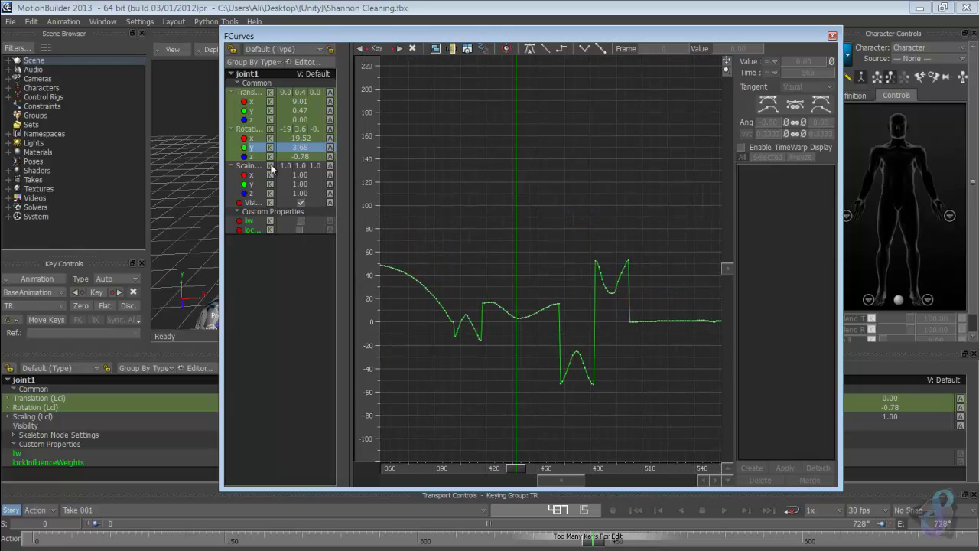
pyautogui.click(253, 139)
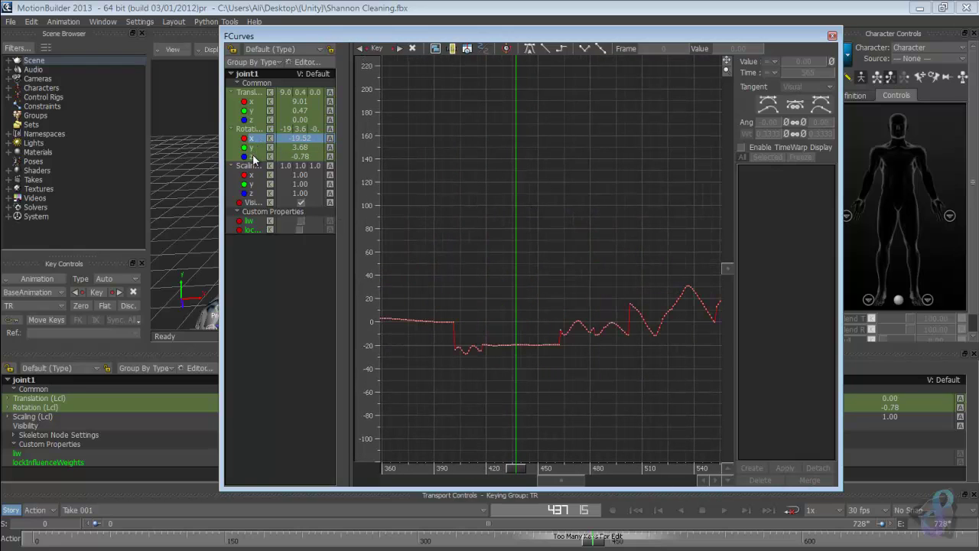
pyautogui.click(253, 157)
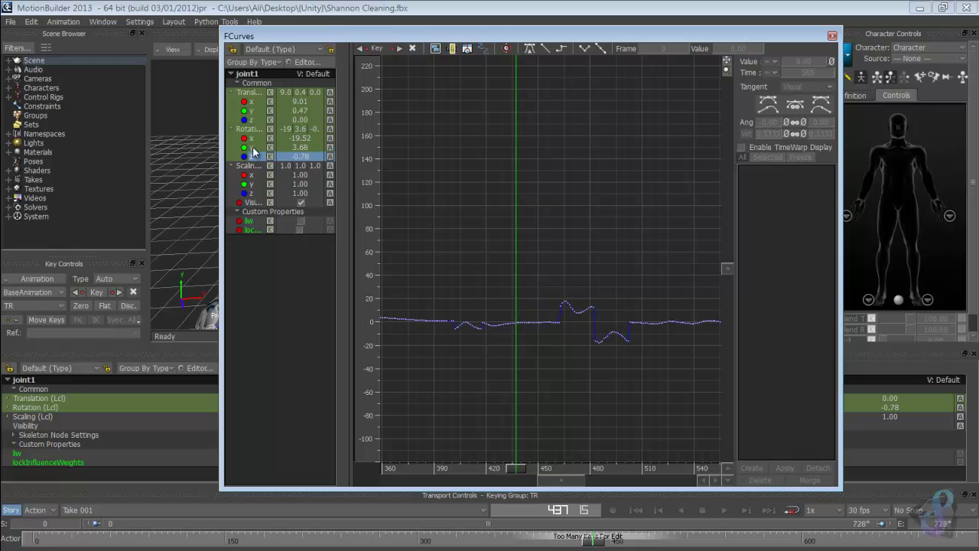
pyautogui.click(253, 148)
pyautogui.moveTo(597, 36); pyautogui.dragTo(445, 63)
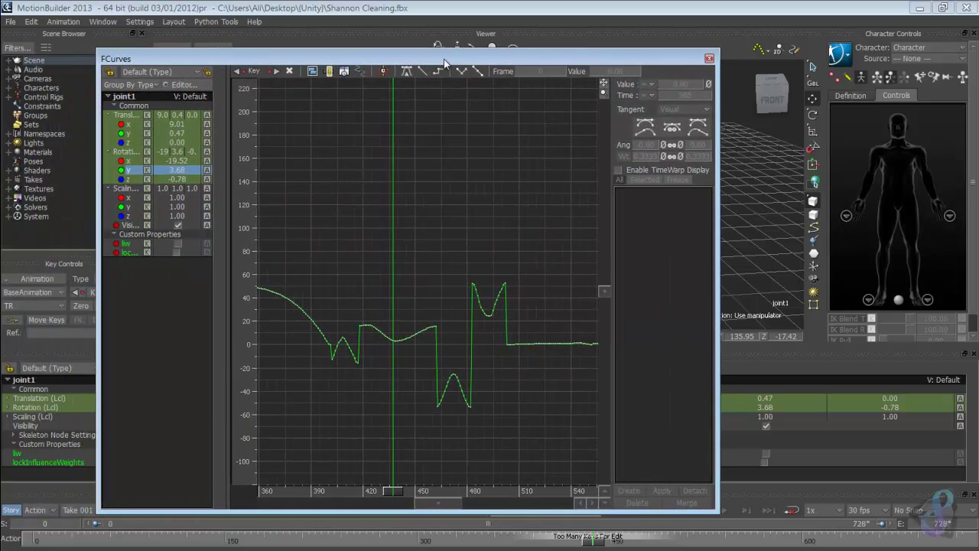
# Move the FCurves window out of the way, narrow the timeline range to frames 432–442 and go to frame 438
pyautogui.moveTo(602, 63); pyautogui.dragTo(597, 324)
pyautogui.moveTo(575, 137)
pyautogui.keyDown('ctrl'); pyautogui.mouseDown()
pyautogui.moveTo(604, 141)
pyautogui.moveTo(559, 147)
pyautogui.moveTo(576, 151)
pyautogui.moveTo(572, 141)
pyautogui.mouseUp(); pyautogui.keyUp('ctrl')
pyautogui.moveTo(572, 140); pyautogui.dragTo(575, 167, button='middle')
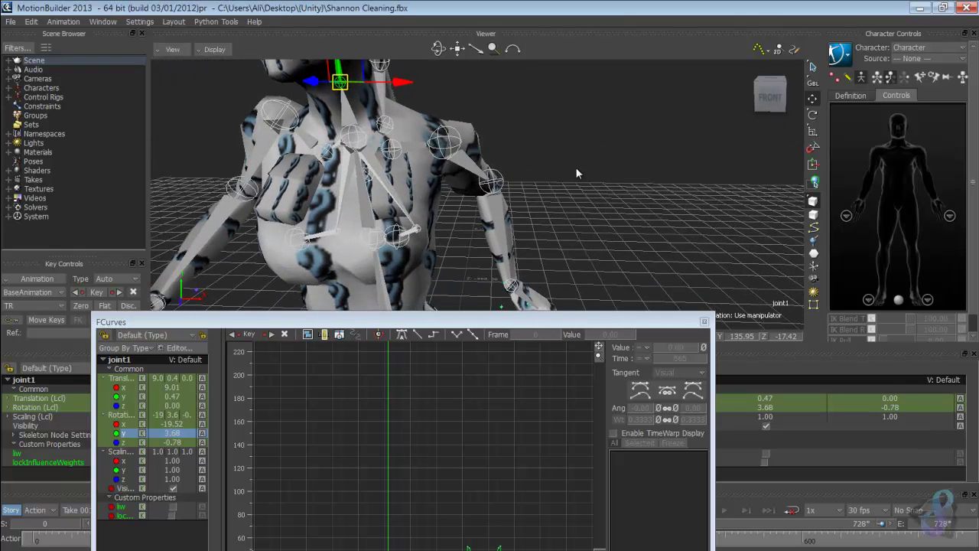
pyautogui.moveTo(542, 320); pyautogui.dragTo(0, 221)
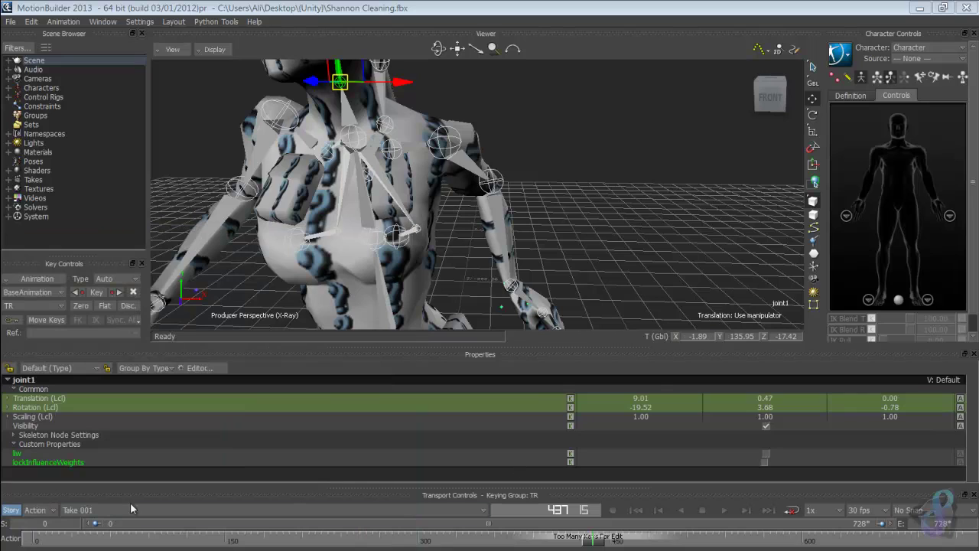
pyautogui.moveTo(96, 529); pyautogui.dragTo(167, 531)
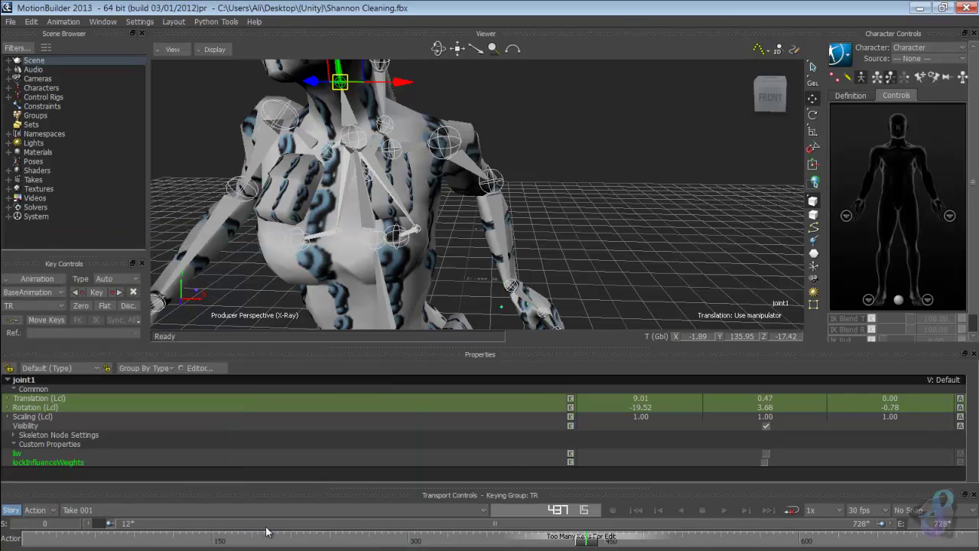
pyautogui.moveTo(374, 522); pyautogui.dragTo(513, 510)
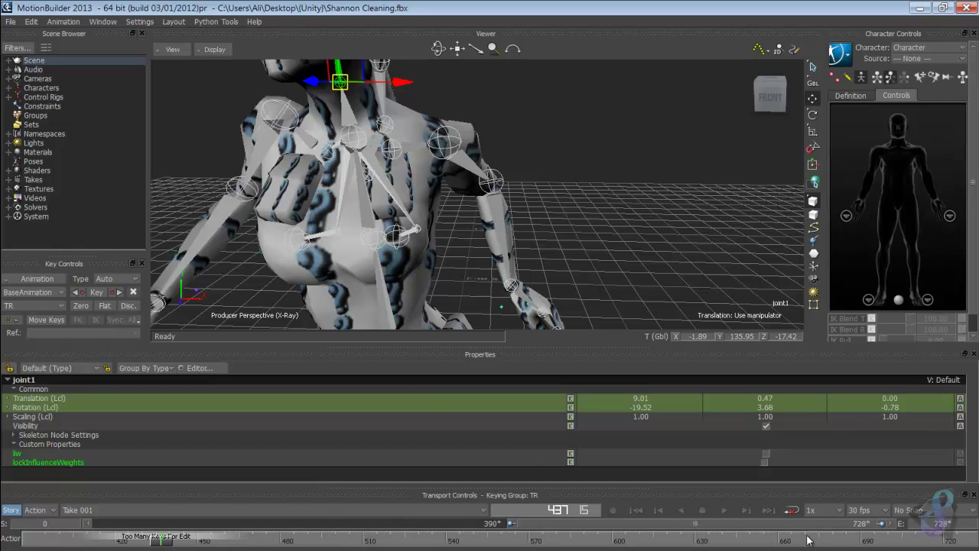
pyautogui.moveTo(884, 531); pyautogui.dragTo(816, 526)
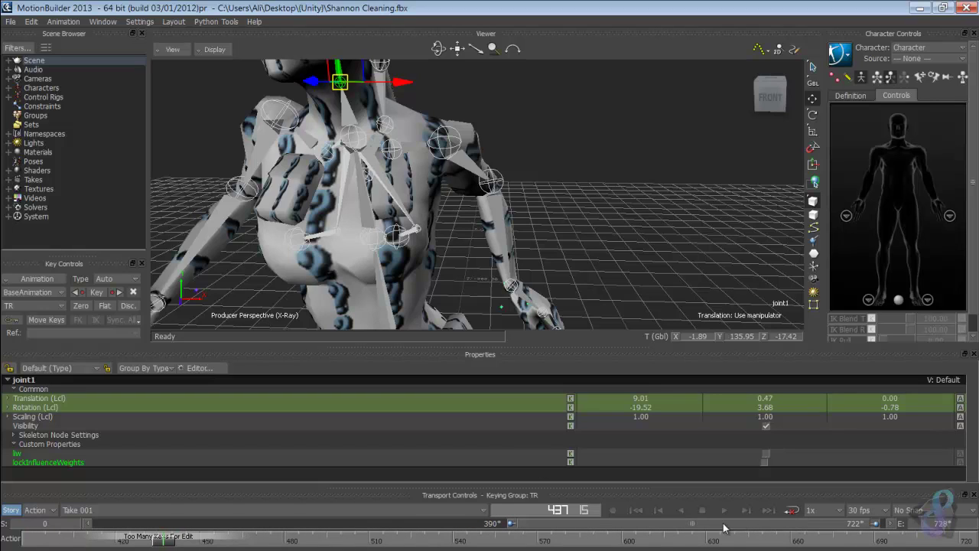
pyautogui.moveTo(604, 535); pyautogui.dragTo(578, 532)
pyautogui.moveTo(873, 542)
pyautogui.mouseDown()
pyautogui.moveTo(860, 542)
pyautogui.moveTo(888, 544)
pyautogui.mouseUp()
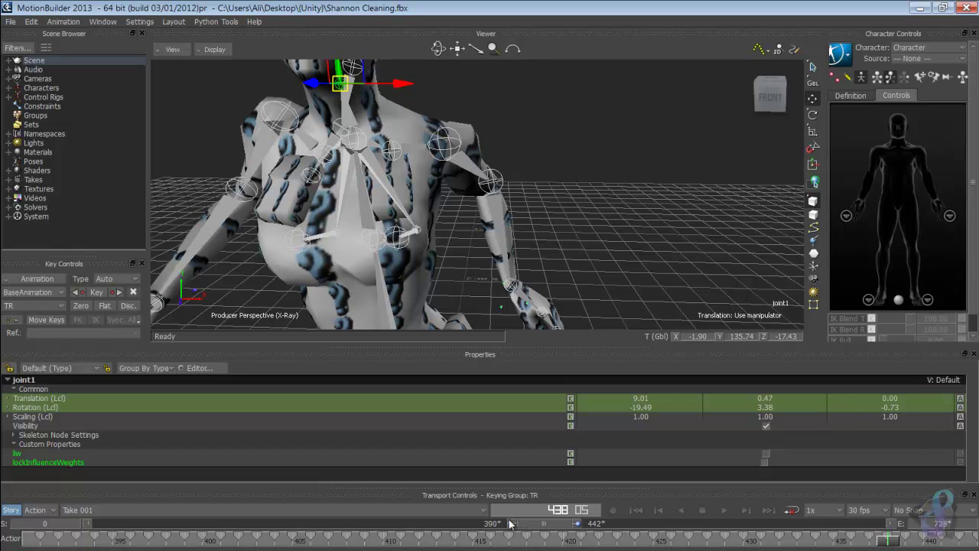
pyautogui.moveTo(509, 520); pyautogui.dragTo(554, 532)
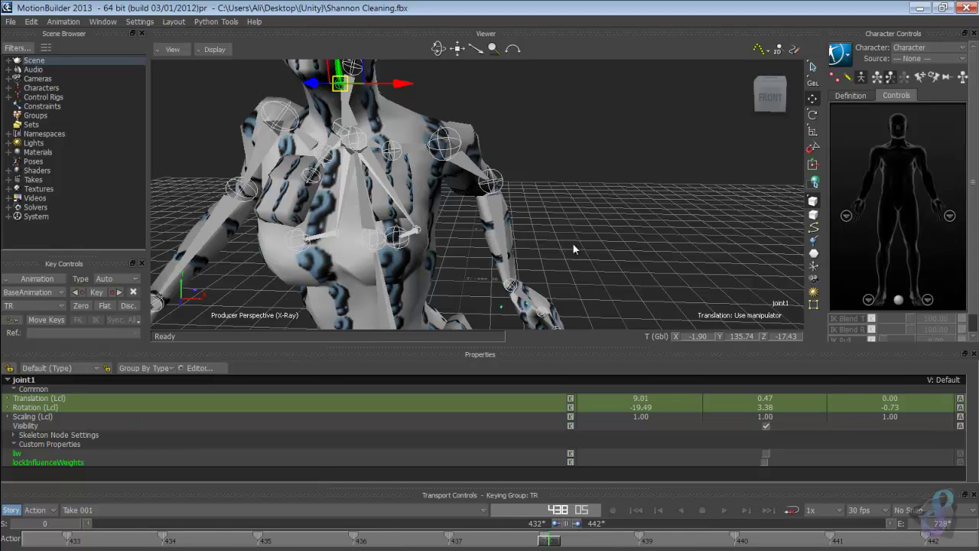
# Activate the Rotate tool on joint1 and switch its reference mode to Local
pyautogui.press('r')
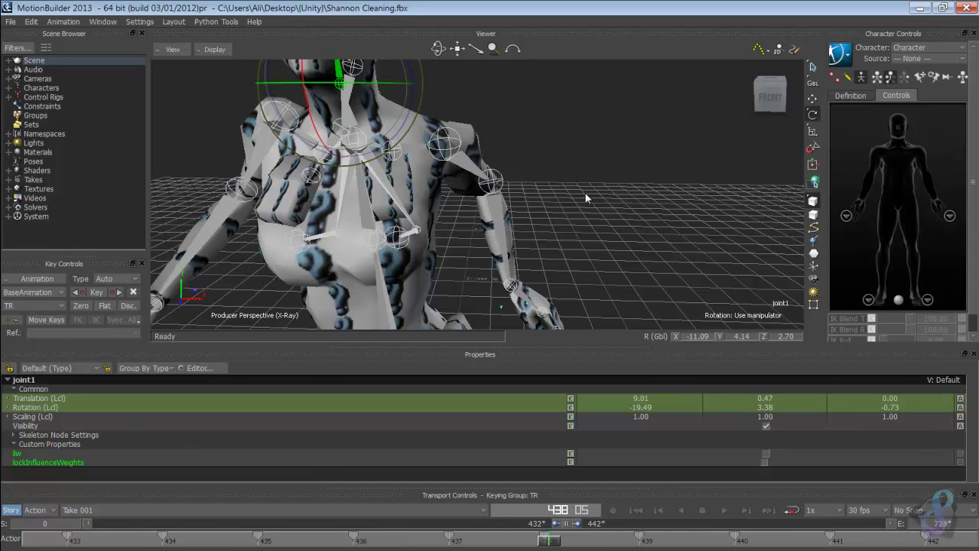
pyautogui.click(812, 82)
pyautogui.click(828, 92)
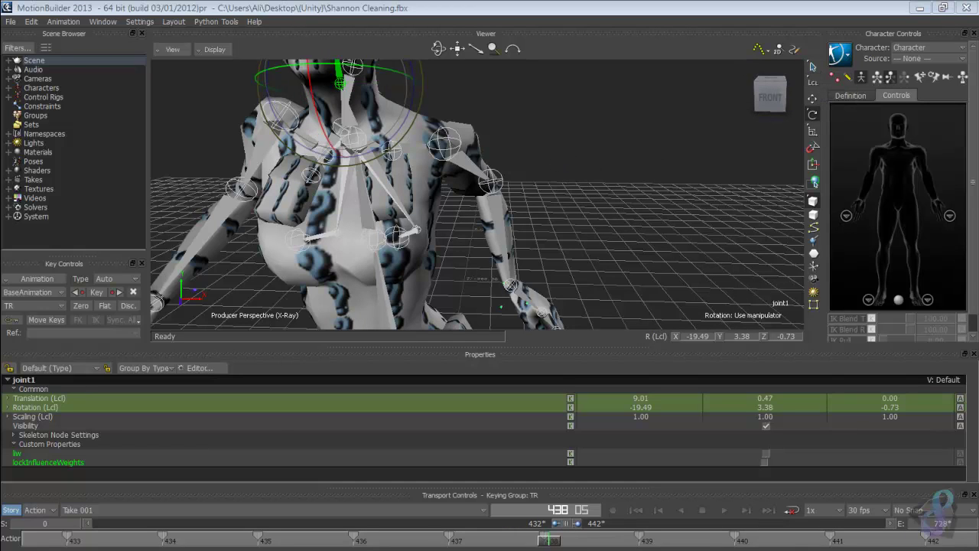
# Bring the FCurves window back and examine joint1's Y rotation curve closely between frames 390 and 465
pyautogui.moveTo(0, 117); pyautogui.dragTo(578, 112)
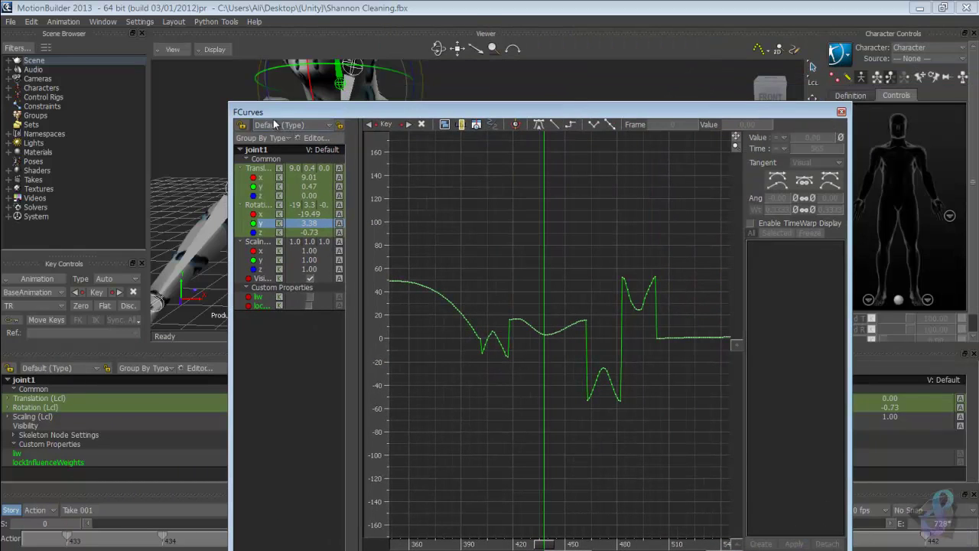
pyautogui.moveTo(294, 107); pyautogui.dragTo(323, 57)
pyautogui.keyDown('ctrl'); pyautogui.moveTo(572, 266); pyautogui.dragTo(589, 233); pyautogui.keyUp('ctrl')
pyautogui.keyDown('shift'); pyautogui.moveTo(588, 233); pyautogui.dragTo(417, 151); pyautogui.keyUp('shift')
pyautogui.keyDown('ctrl'); pyautogui.moveTo(526, 232); pyautogui.dragTo(560, 250); pyautogui.keyUp('ctrl')
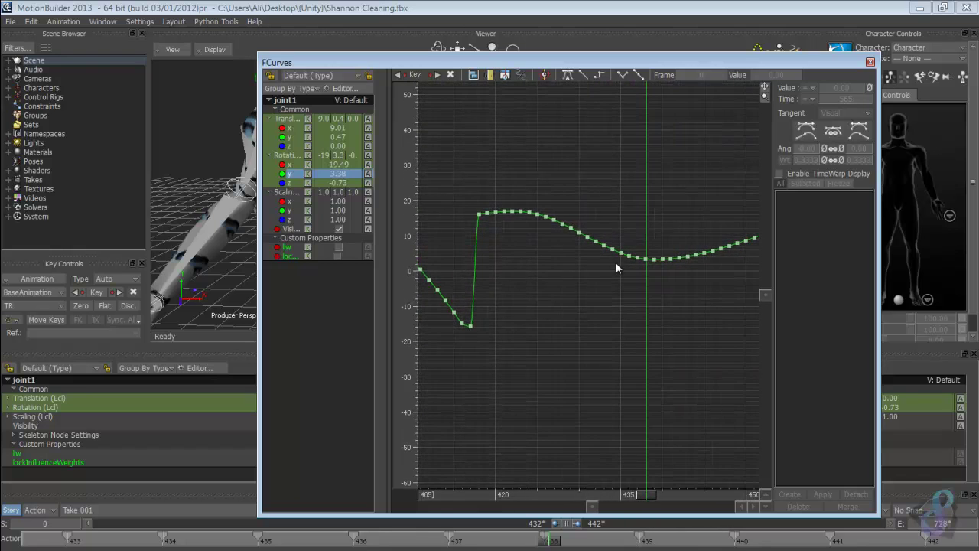
pyautogui.keyDown('shift'); pyautogui.moveTo(615, 262); pyautogui.dragTo(555, 230); pyautogui.keyUp('shift')
pyautogui.keyDown('ctrl'); pyautogui.moveTo(614, 267); pyautogui.dragTo(546, 228); pyautogui.keyUp('ctrl')
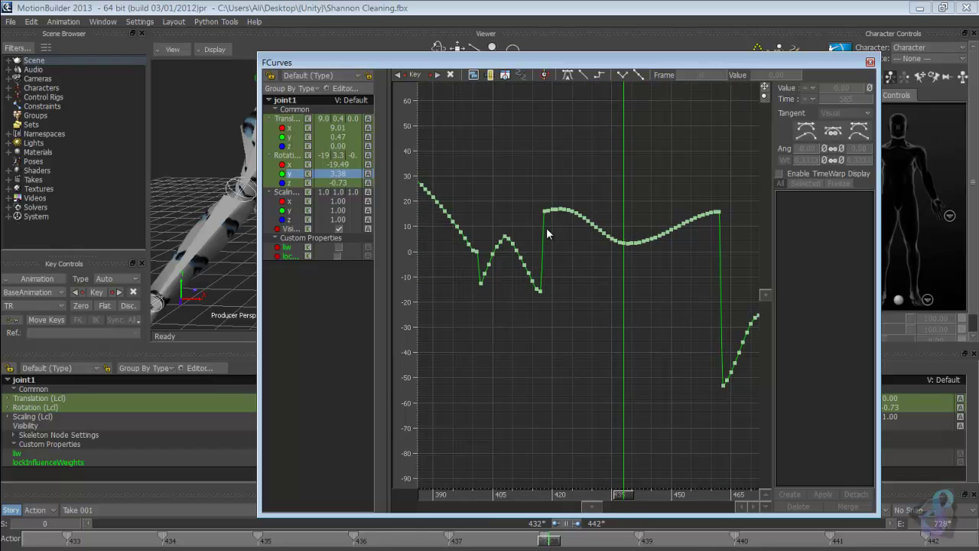
# Move the FCurves window out of the way, scrub the timeline back to frame 437 and leave the Rotate tool
pyautogui.moveTo(686, 239); pyautogui.dragTo(734, 248)
pyautogui.moveTo(654, 61); pyautogui.dragTo(0, 112)
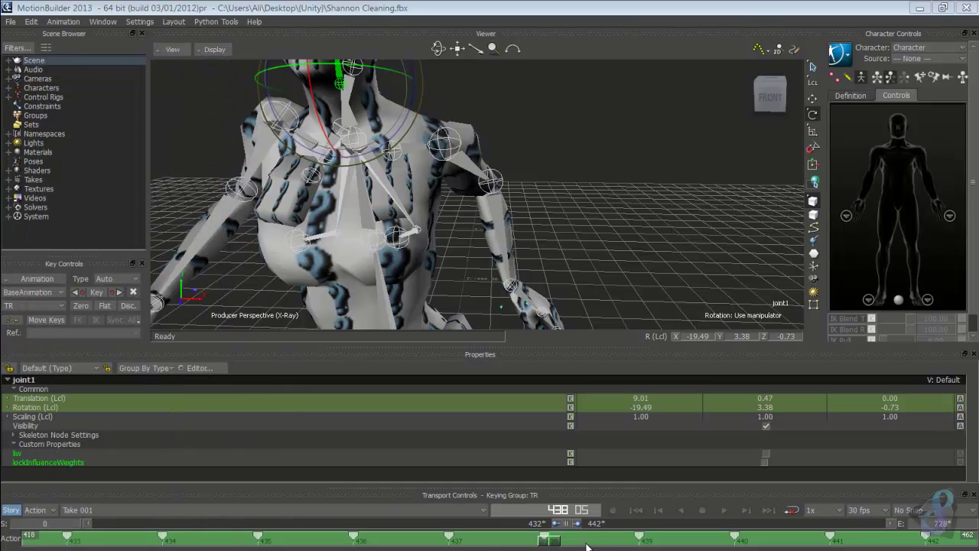
pyautogui.moveTo(552, 543); pyautogui.dragTo(465, 540)
pyautogui.press('q')
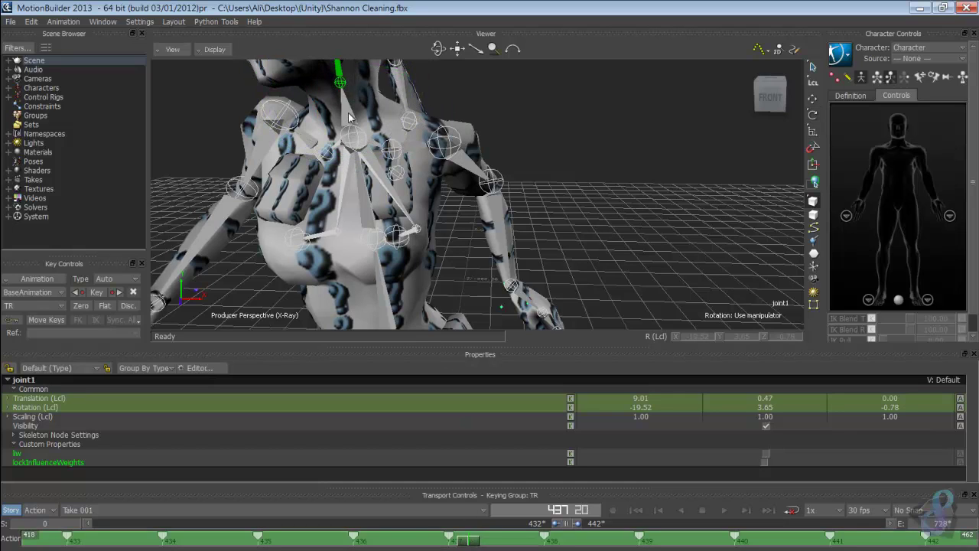
# Inspect the neck joint and joint1 in turn around frame 437, checking each one with the Rotate tool
pyautogui.click(348, 112)
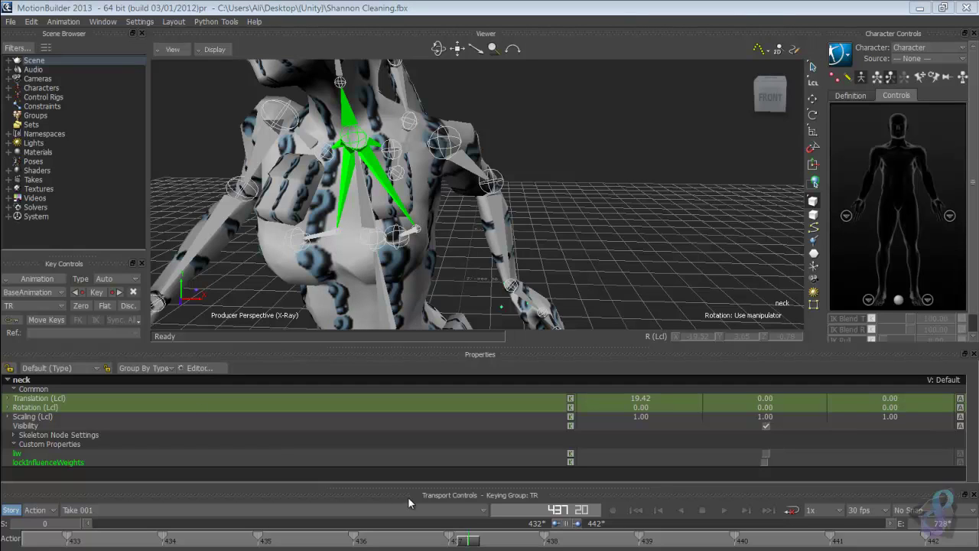
pyautogui.moveTo(469, 543); pyautogui.dragTo(453, 543)
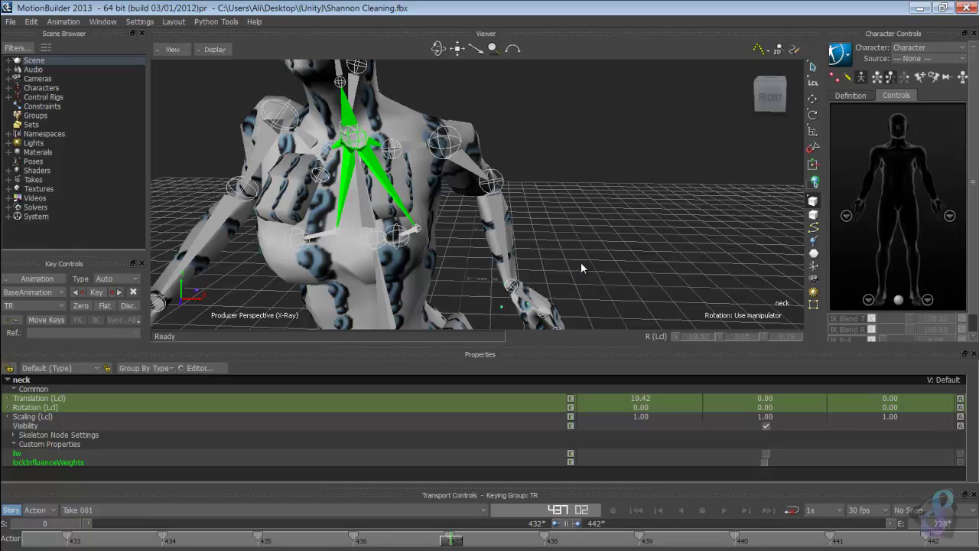
pyautogui.press('r')
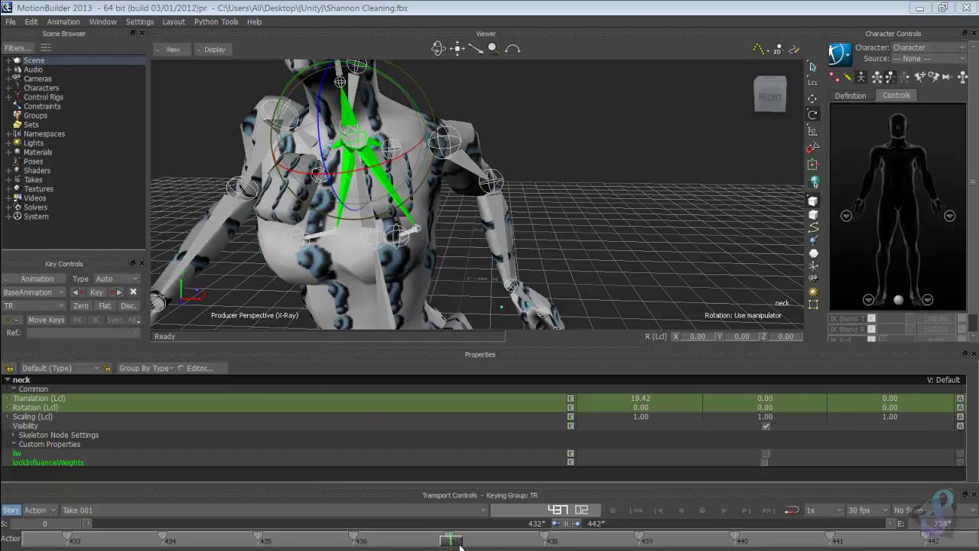
pyautogui.moveTo(460, 546)
pyautogui.mouseDown()
pyautogui.moveTo(448, 541)
pyautogui.moveTo(532, 544)
pyautogui.moveTo(453, 542)
pyautogui.mouseUp()
pyautogui.keyDown('shift'); pyautogui.moveTo(469, 285); pyautogui.dragTo(469, 301); pyautogui.keyUp('shift')
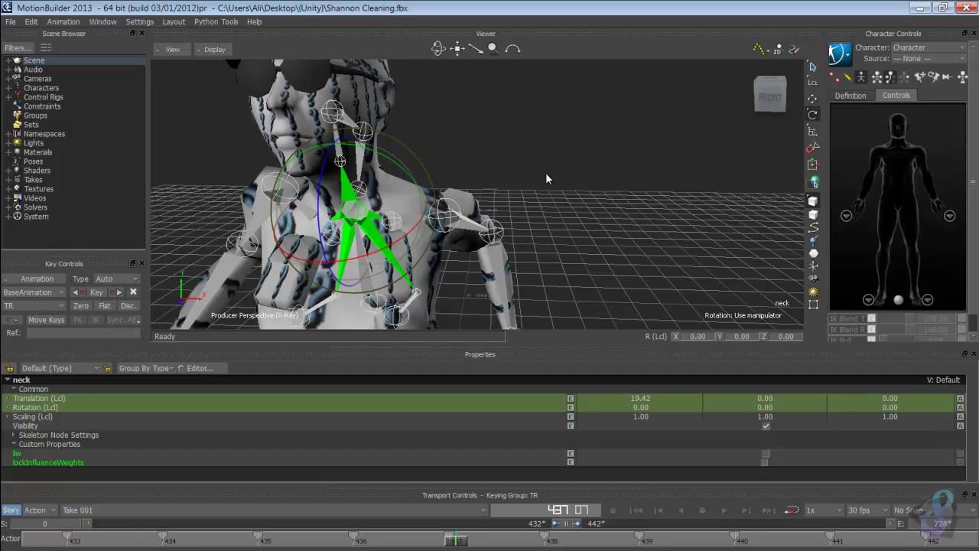
pyautogui.click(547, 161)
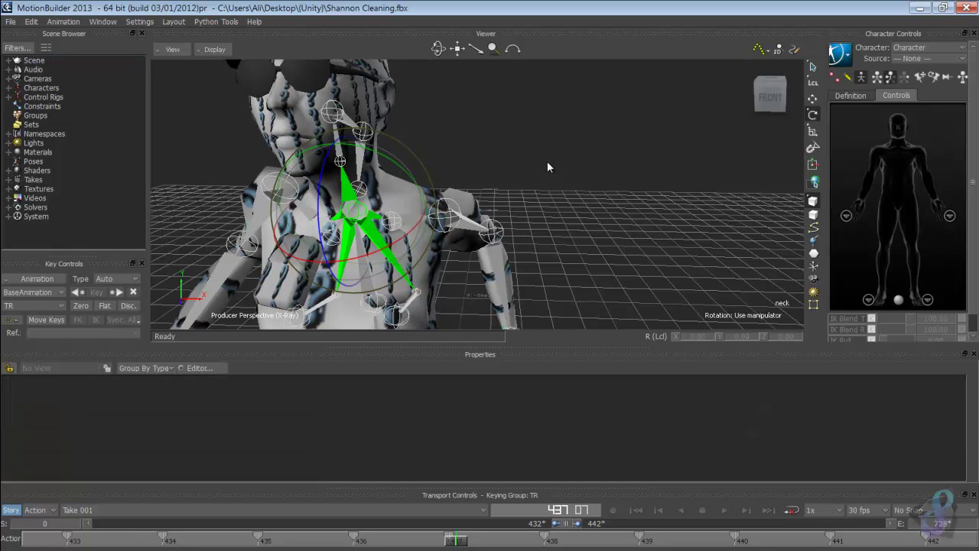
pyautogui.click(340, 163)
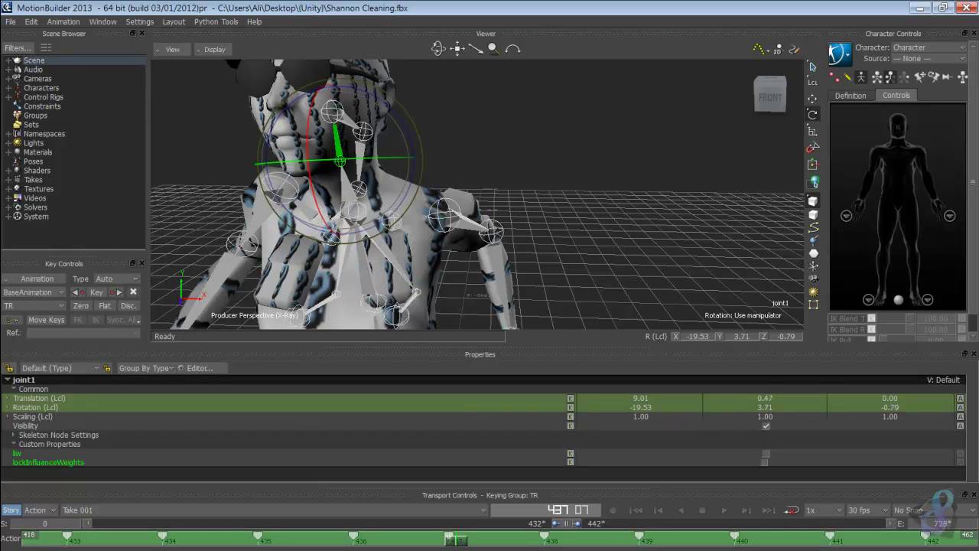
pyautogui.press('Escape')
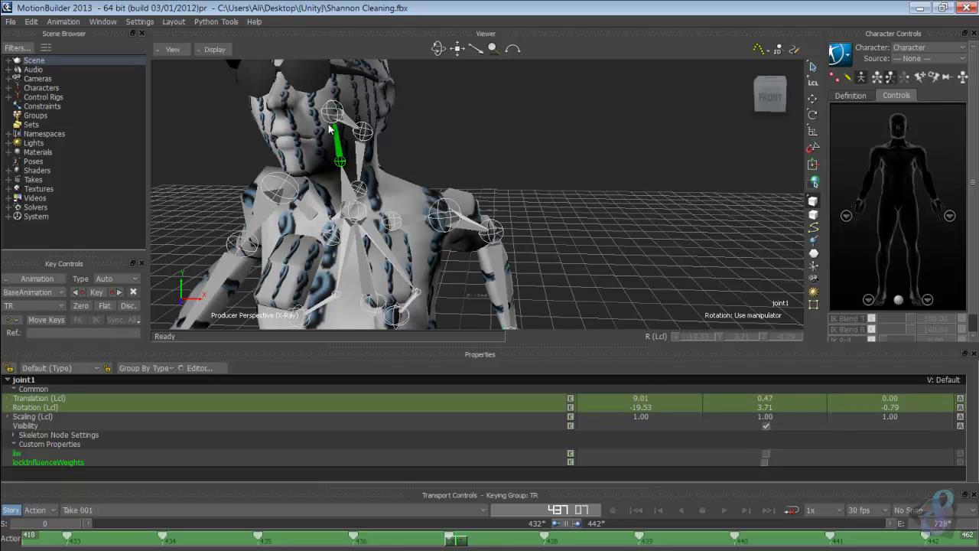
# Select the head joint and delete its faulty Y rotation keys between frames 418 and 462 in the FCurves window
pyautogui.click(331, 115)
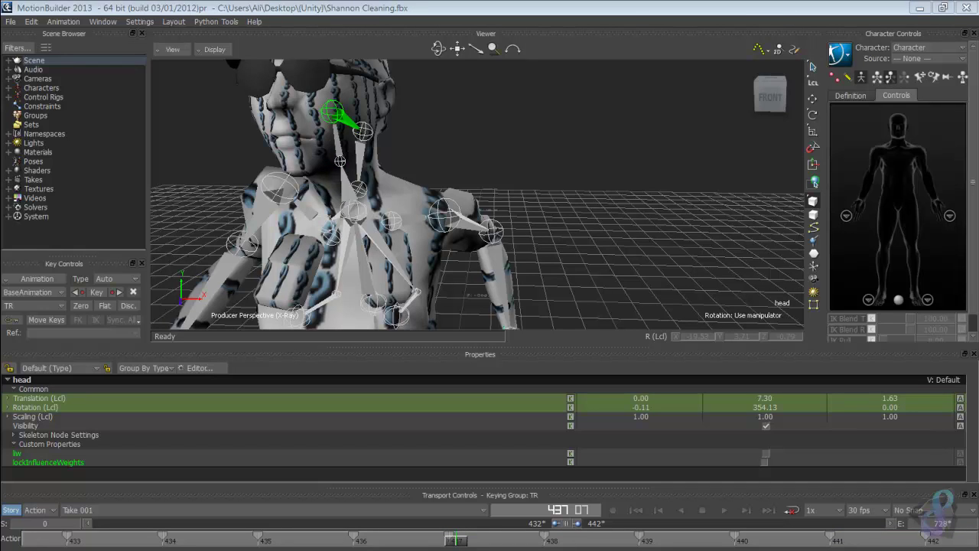
pyautogui.moveTo(0, 123); pyautogui.dragTo(559, 89)
pyautogui.moveTo(670, 91); pyautogui.dragTo(714, 63)
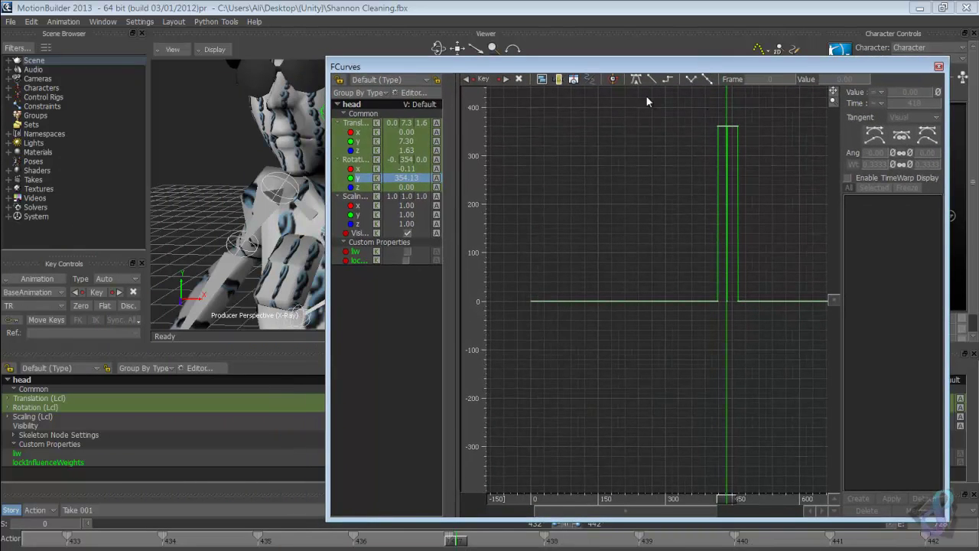
pyautogui.press('r')
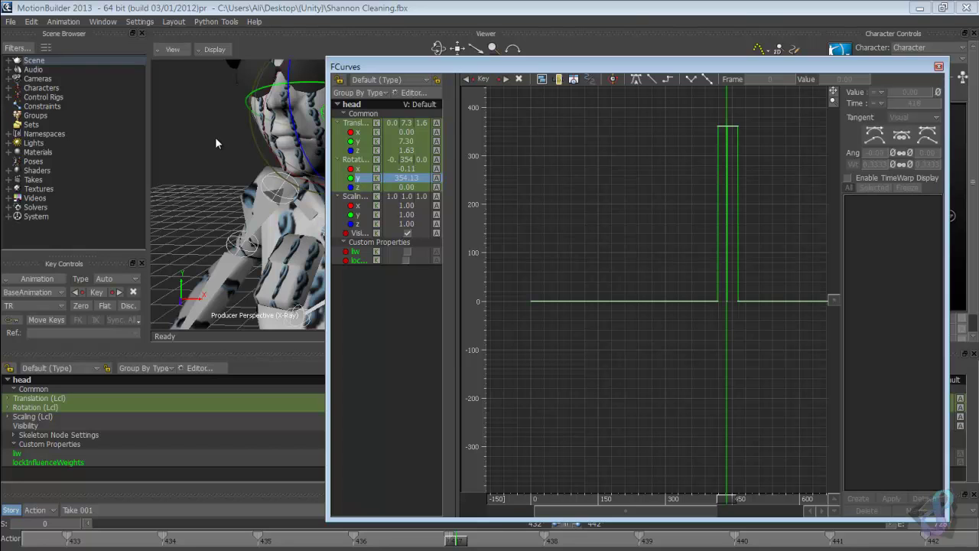
pyautogui.moveTo(748, 148); pyautogui.dragTo(750, 148)
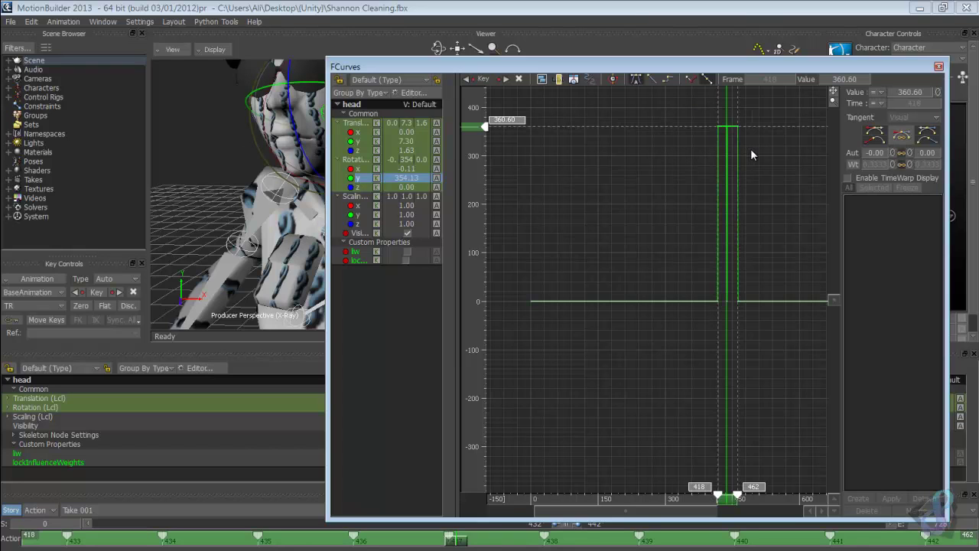
pyautogui.press('Delete')
# Check the head's motion between frames 436 and 438, review its Y rotation curve and close the FCurves window
pyautogui.moveTo(687, 68); pyautogui.dragTo(0, 82)
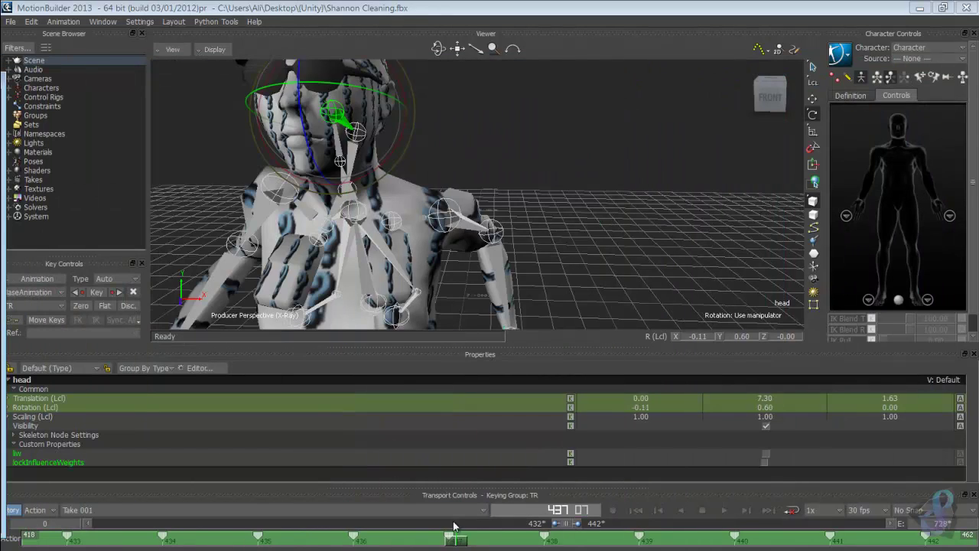
pyautogui.moveTo(456, 539)
pyautogui.mouseDown()
pyautogui.moveTo(406, 541)
pyautogui.moveTo(439, 541)
pyautogui.mouseUp()
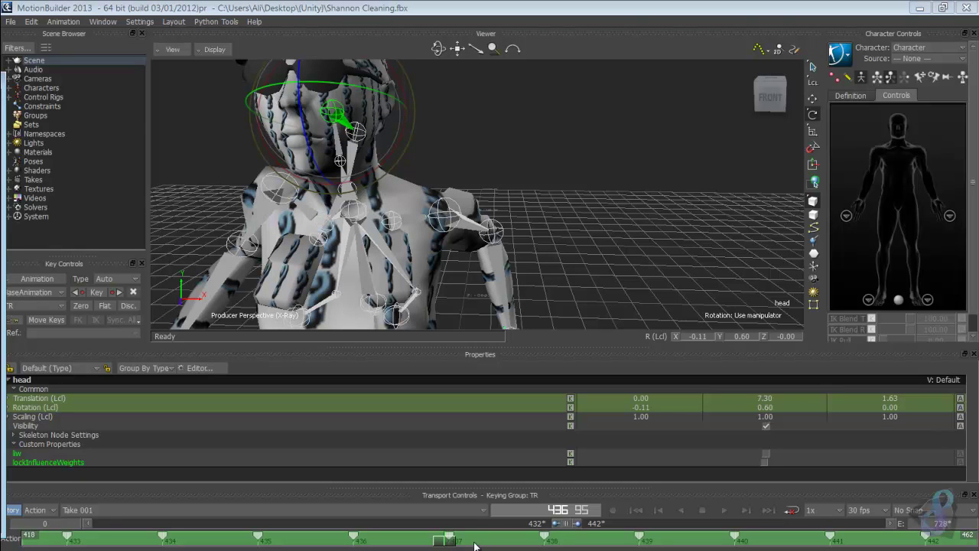
pyautogui.moveTo(448, 542)
pyautogui.mouseDown()
pyautogui.moveTo(749, 545)
pyautogui.moveTo(667, 533)
pyautogui.moveTo(563, 542)
pyautogui.mouseUp()
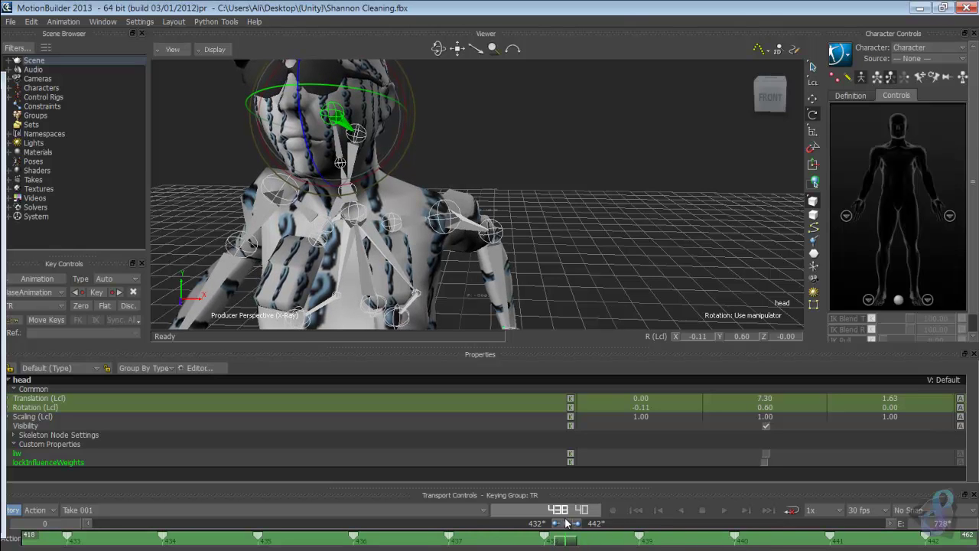
pyautogui.moveTo(0, 88); pyautogui.dragTo(482, 66)
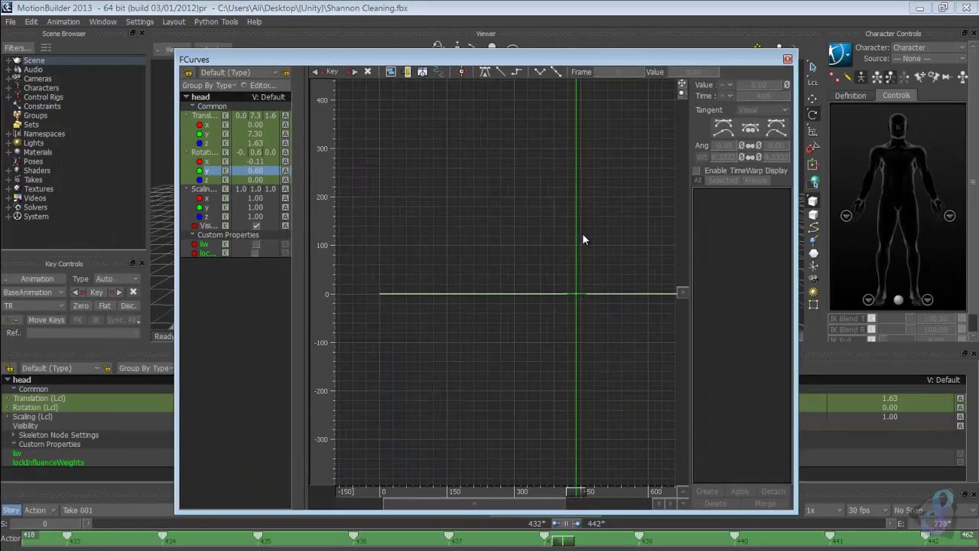
pyautogui.keyDown('shift'); pyautogui.moveTo(582, 232); pyautogui.dragTo(530, 202); pyautogui.keyUp('shift')
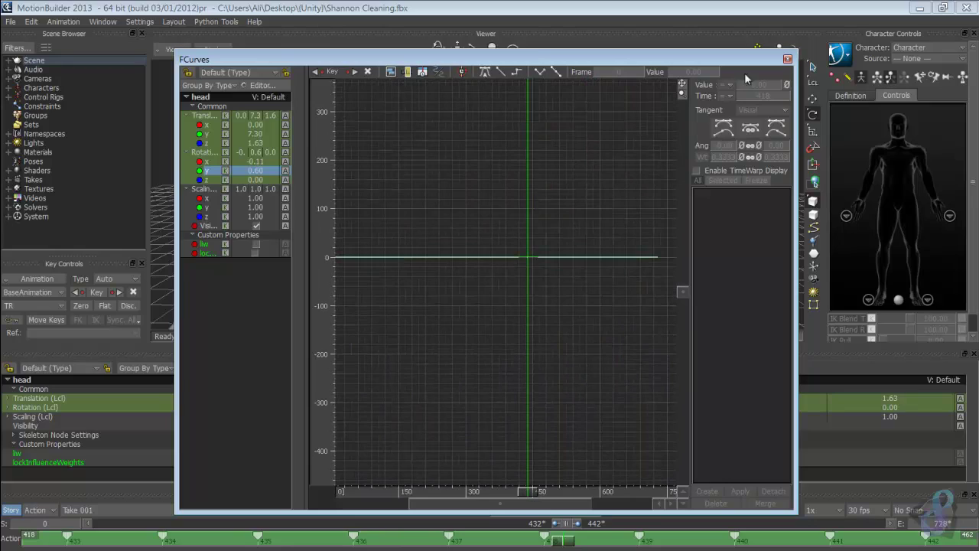
pyautogui.click(786, 61)
# Restore the timeline range to frames 0–728, return to the first frame and clear the selection
pyautogui.scroll(-5, 578, 205)
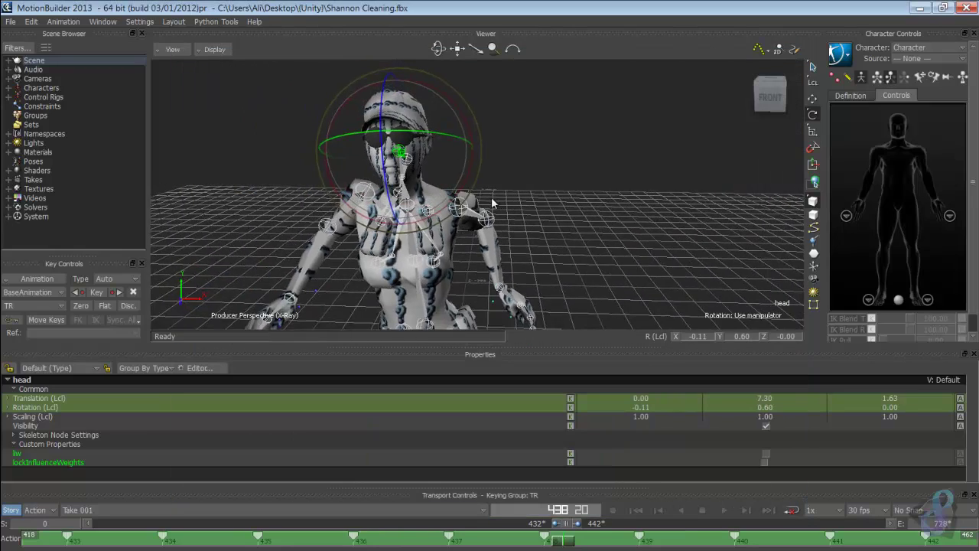
pyautogui.keyDown('ctrl'); pyautogui.keyDown('shift'); pyautogui.moveTo(463, 229); pyautogui.dragTo(593, 235); pyautogui.keyUp('shift'); pyautogui.keyUp('ctrl')
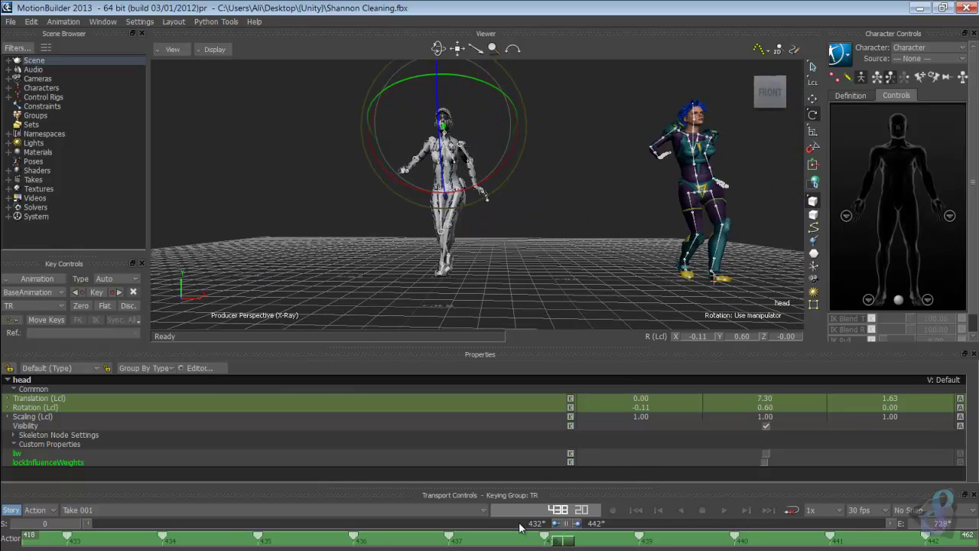
pyautogui.moveTo(555, 526); pyautogui.dragTo(93, 524)
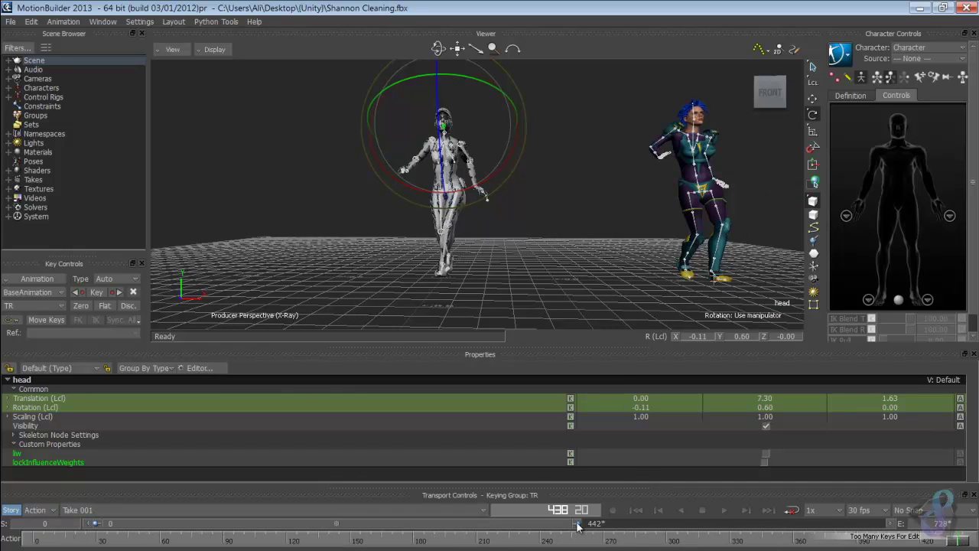
pyautogui.moveTo(576, 523); pyautogui.dragTo(891, 523)
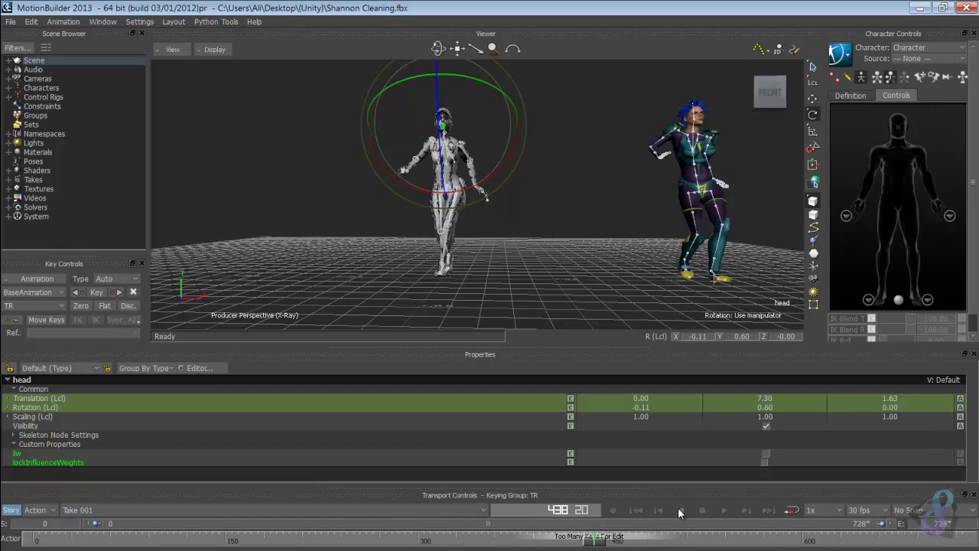
pyautogui.click(636, 509)
pyautogui.click(607, 249)
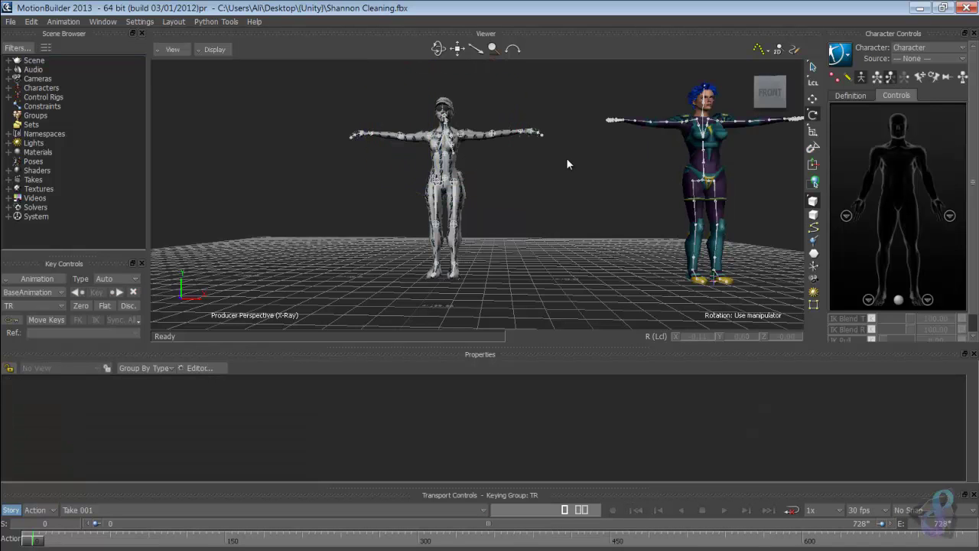
pyautogui.keyDown('ctrl'); pyautogui.keyDown('shift'); pyautogui.moveTo(566, 159); pyautogui.dragTo(590, 187); pyautogui.keyUp('shift'); pyautogui.keyUp('ctrl')
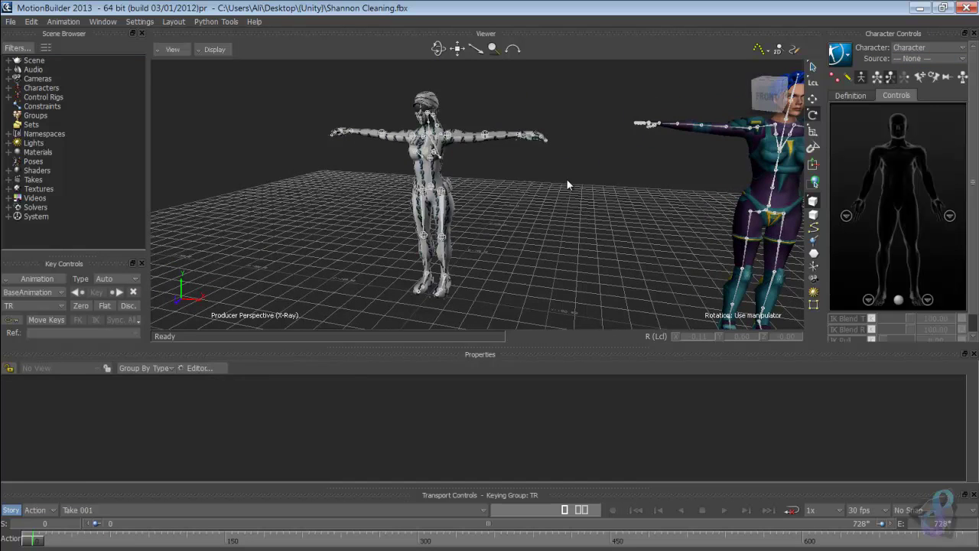
pyautogui.moveTo(566, 178); pyautogui.dragTo(452, 238)
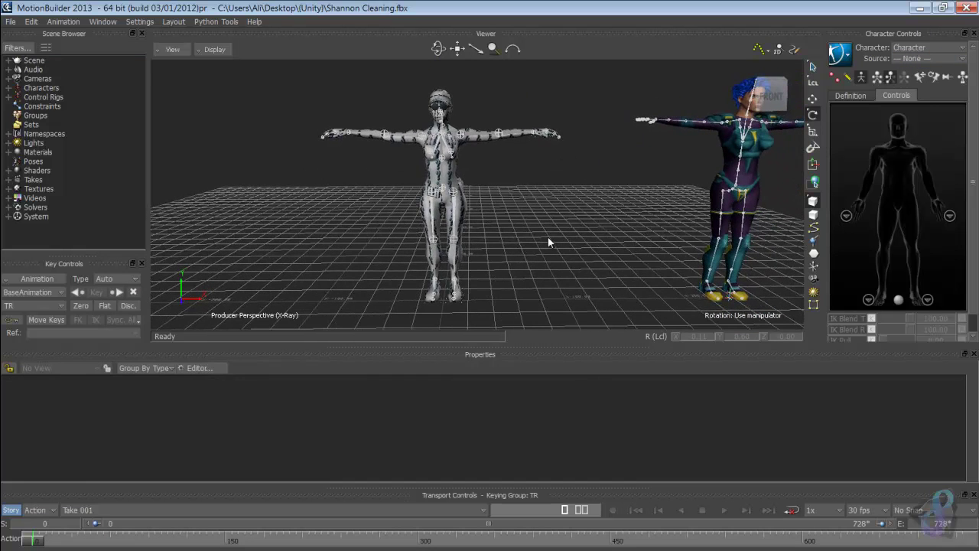
# Expand the scene hierarchy and select the Mia model together with all of its branches
pyautogui.click(8, 60)
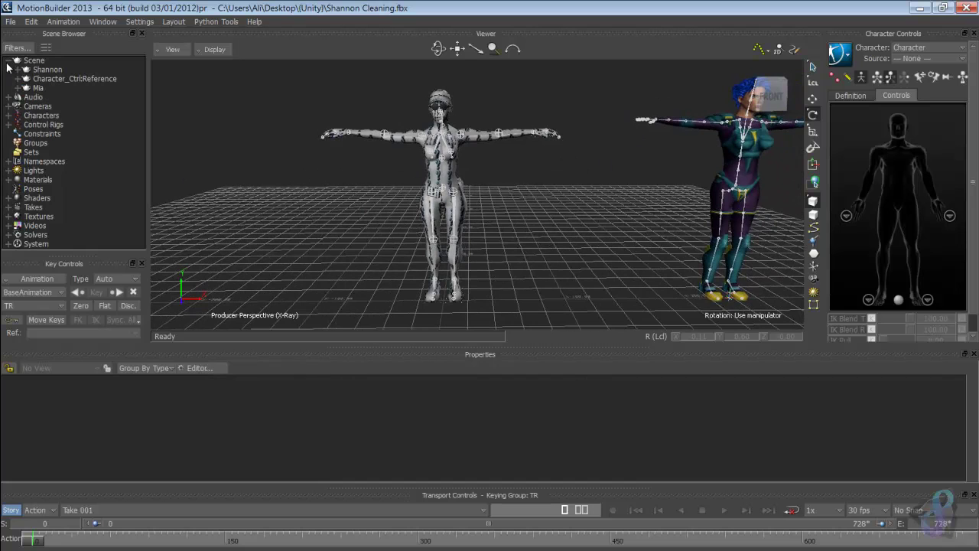
pyautogui.click(34, 88)
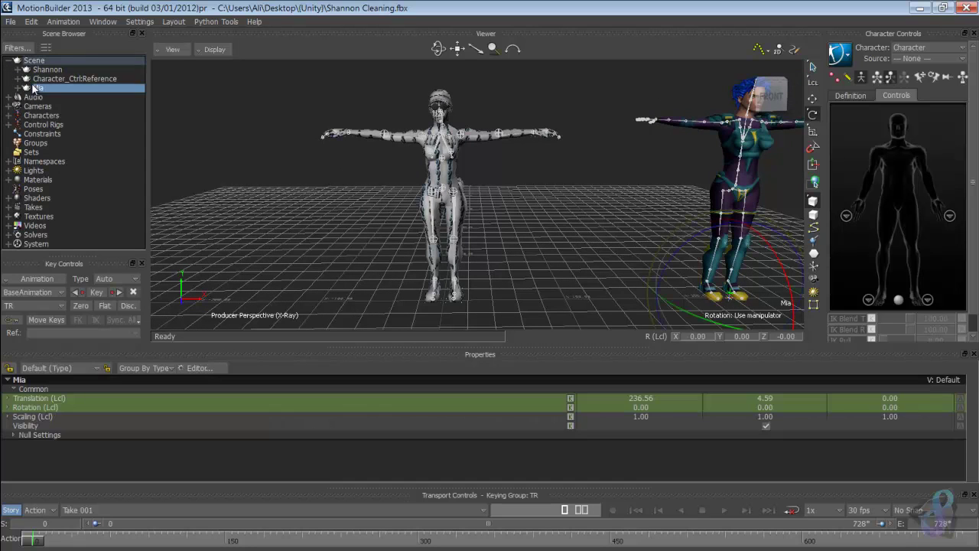
pyautogui.rightClick(35, 89)
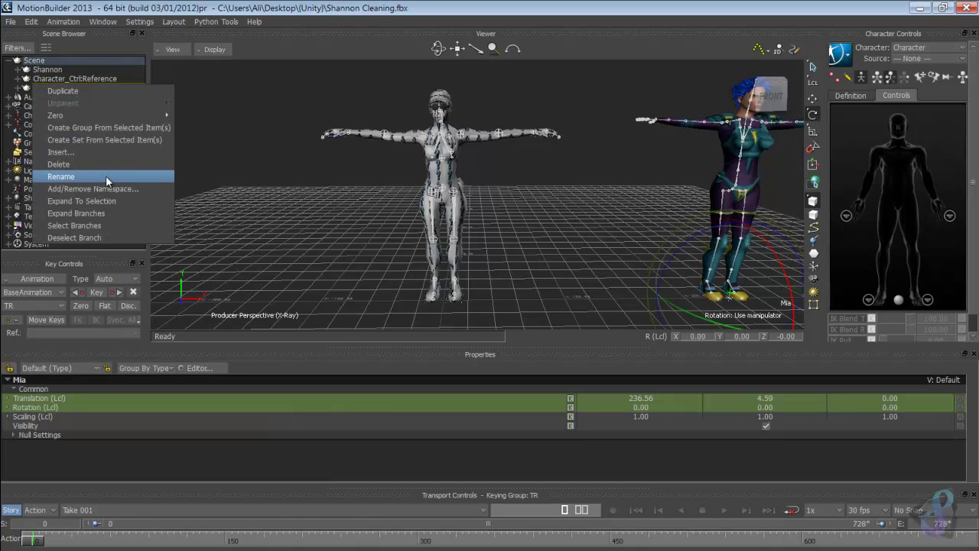
pyautogui.click(102, 226)
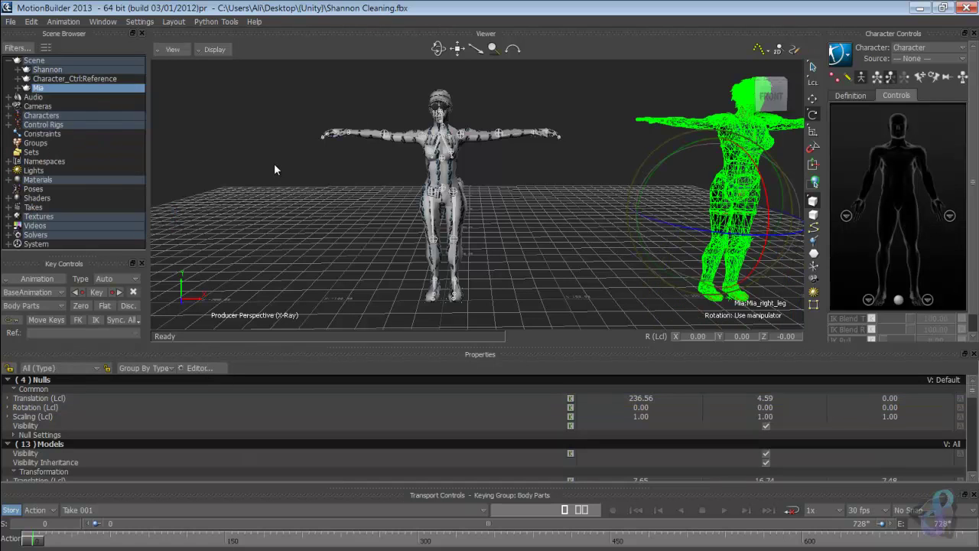
# Add Control Rig 1 to the selection and delete the selected Mia objects, characters and control rigs
pyautogui.click(9, 125)
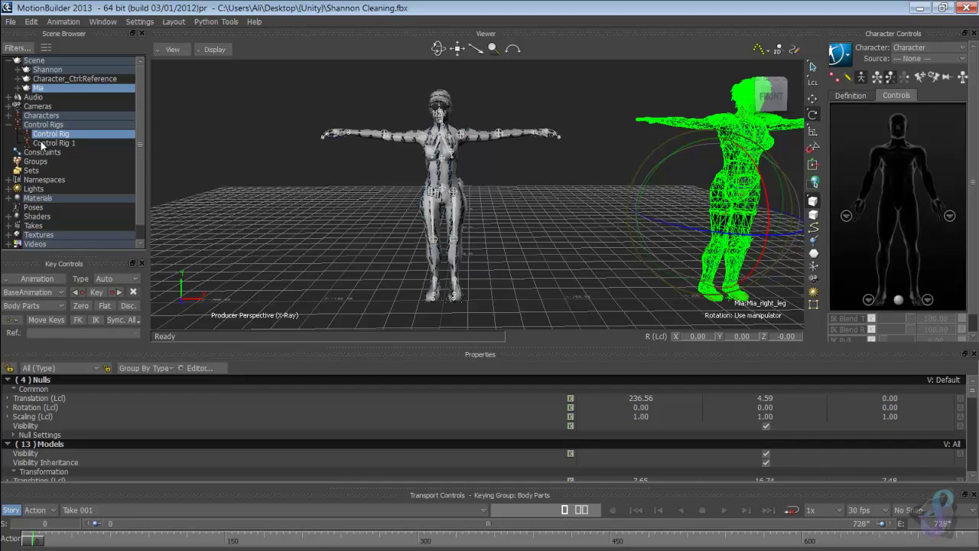
pyautogui.keyDown('shift'); pyautogui.click(42, 144); pyautogui.keyUp('shift')
pyautogui.click(11, 115)
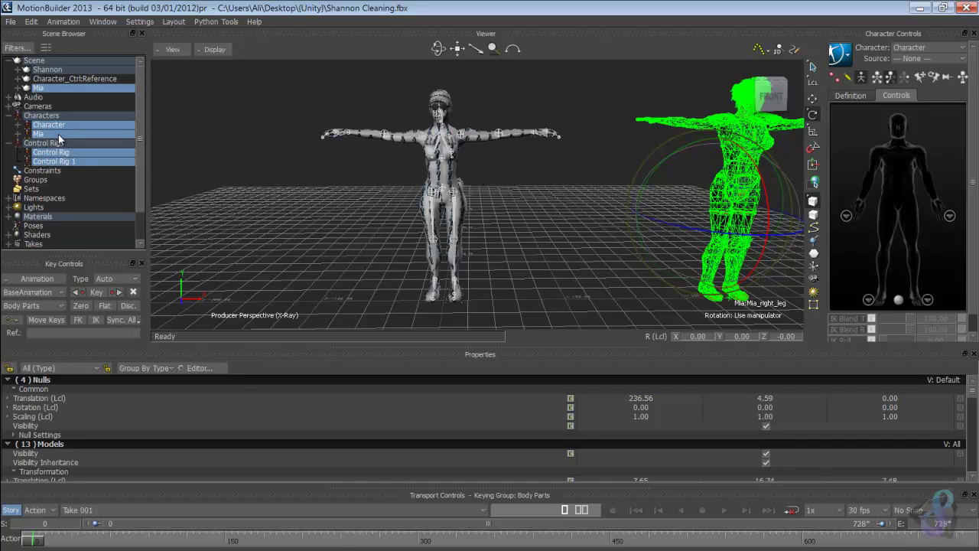
pyautogui.rightClick(61, 136)
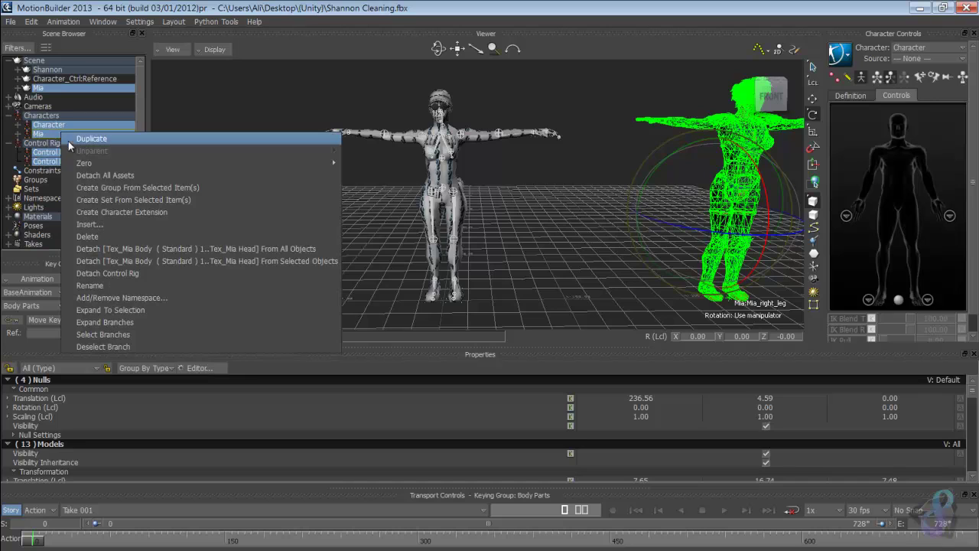
pyautogui.click(140, 242)
# Finish deleting the selected Mia objects, declining deletion of the in-use constraints and assets and keeping the Mia character
pyautogui.click(468, 321)
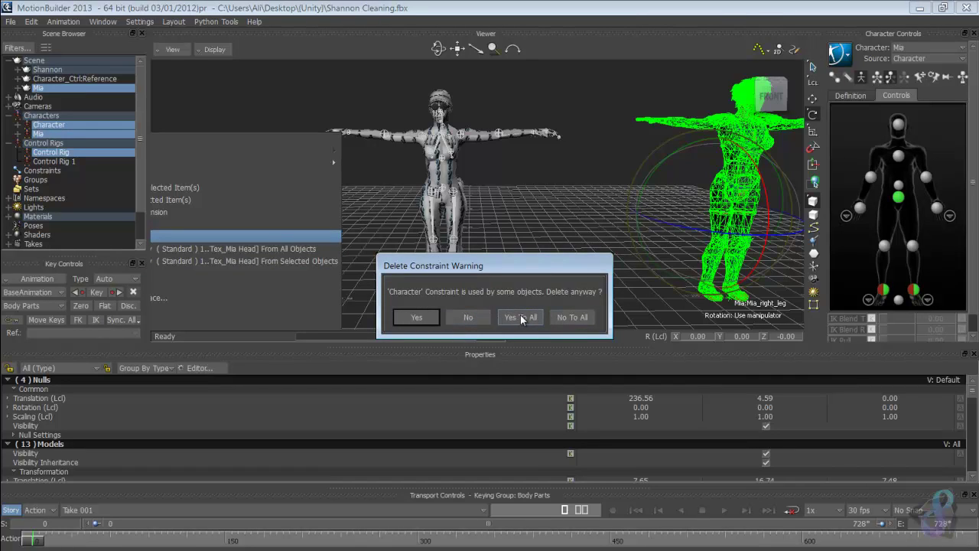
pyautogui.click(475, 315)
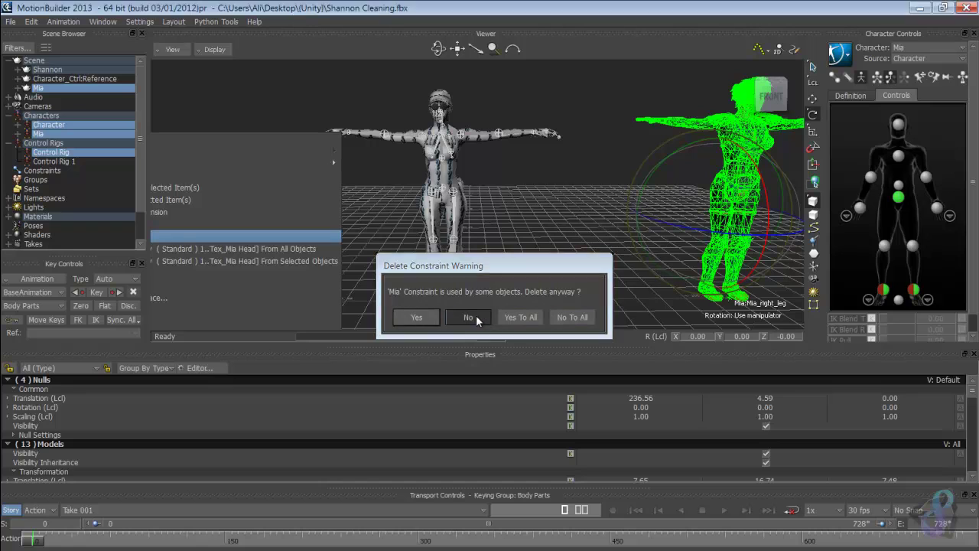
pyautogui.click(475, 315)
pyautogui.click(475, 318)
pyautogui.click(473, 317)
pyautogui.click(472, 316)
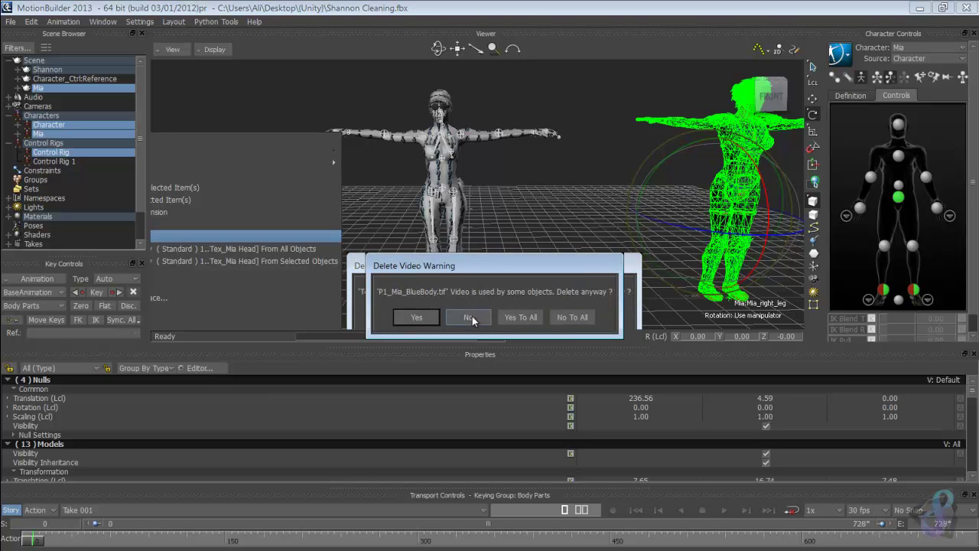
pyautogui.click(470, 317)
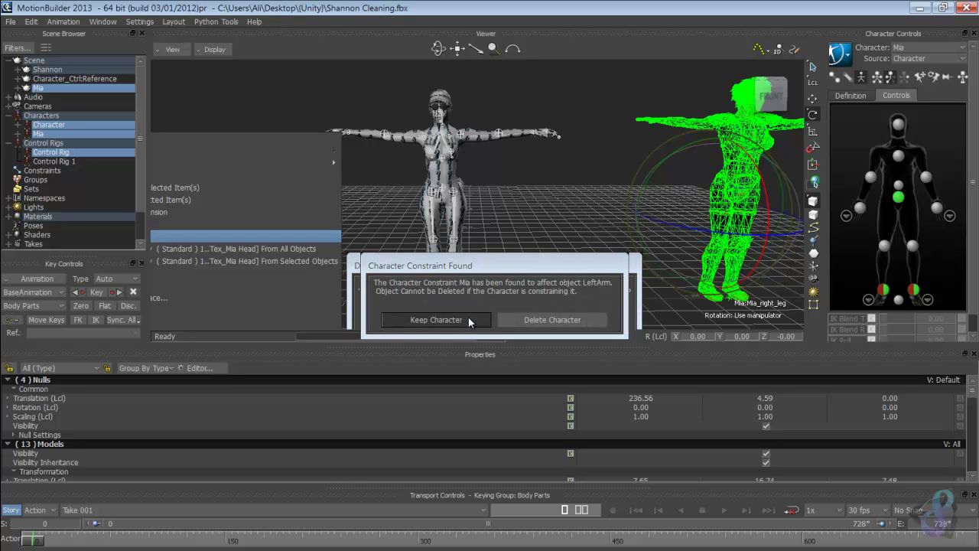
pyautogui.press('Return')
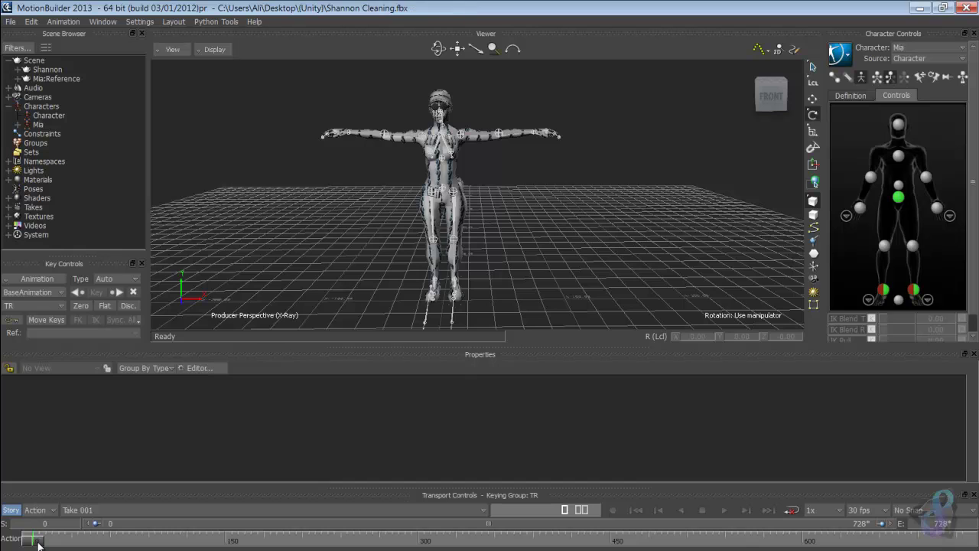
pyautogui.moveTo(38, 543)
pyautogui.mouseDown()
pyautogui.moveTo(63, 541)
pyautogui.moveTo(32, 542)
pyautogui.mouseUp()
# Delete the Mia character definition from the scene, confirming its removal even though objects use it
pyautogui.click(37, 125)
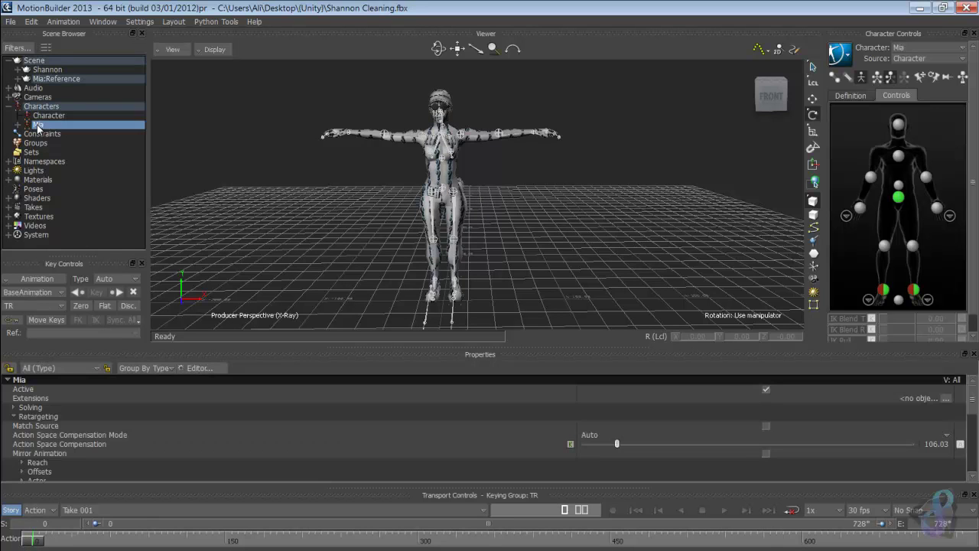
pyautogui.rightClick(37, 124)
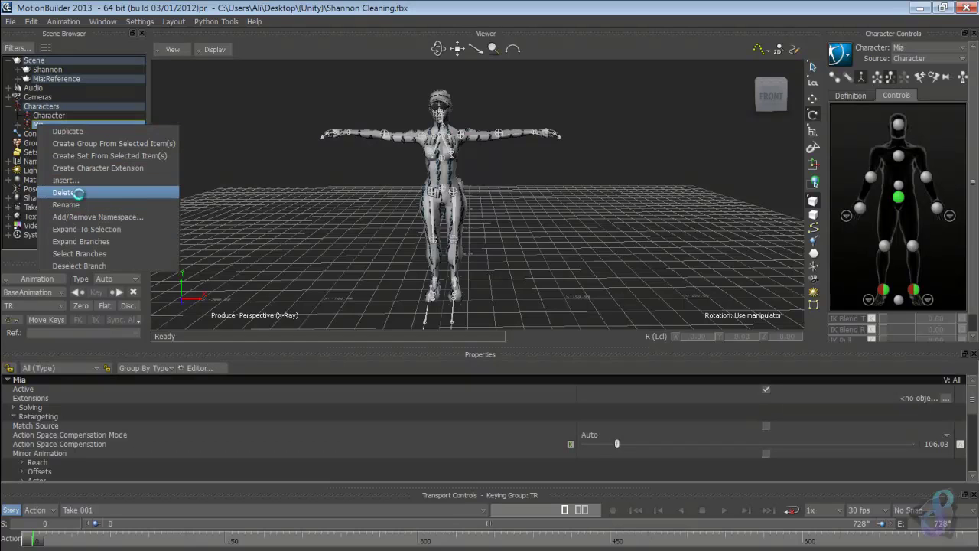
pyautogui.click(73, 193)
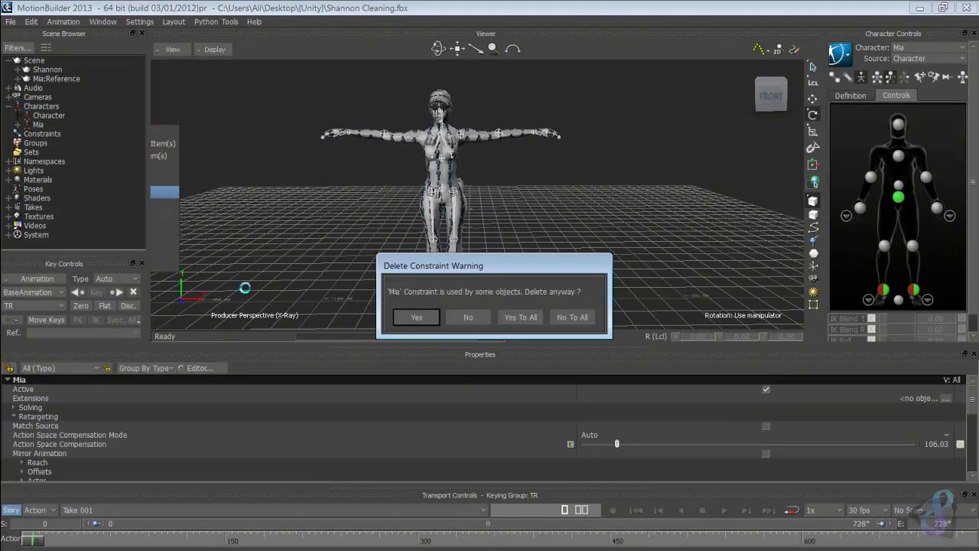
pyautogui.click(416, 316)
pyautogui.moveTo(37, 545)
pyautogui.mouseDown()
pyautogui.moveTo(77, 541)
pyautogui.moveTo(31, 542)
pyautogui.mouseUp()
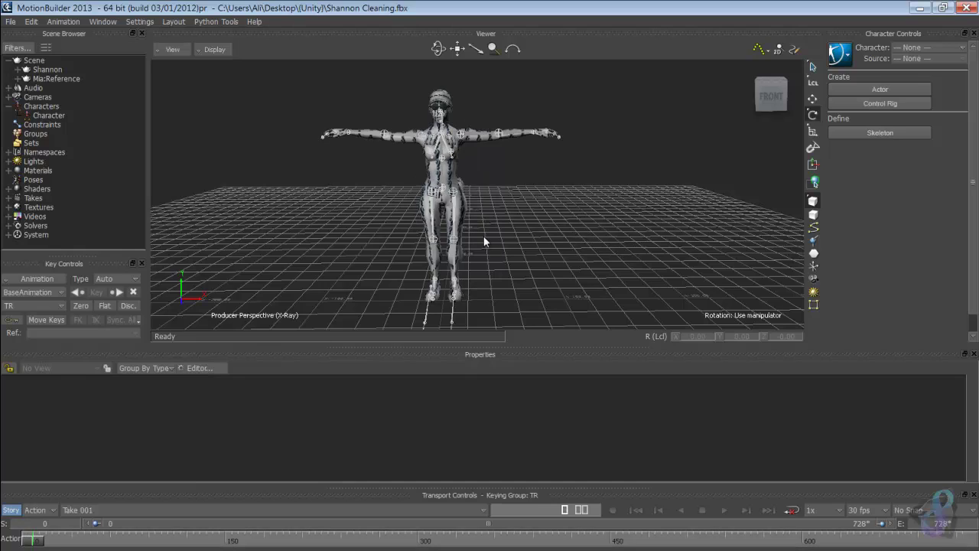
# Delete the remaining definition named Character from the scene's characters and confirm the removal
pyautogui.keyDown('ctrl'); pyautogui.keyDown('shift'); pyautogui.moveTo(587, 227); pyautogui.dragTo(562, 220); pyautogui.keyUp('shift'); pyautogui.keyUp('ctrl')
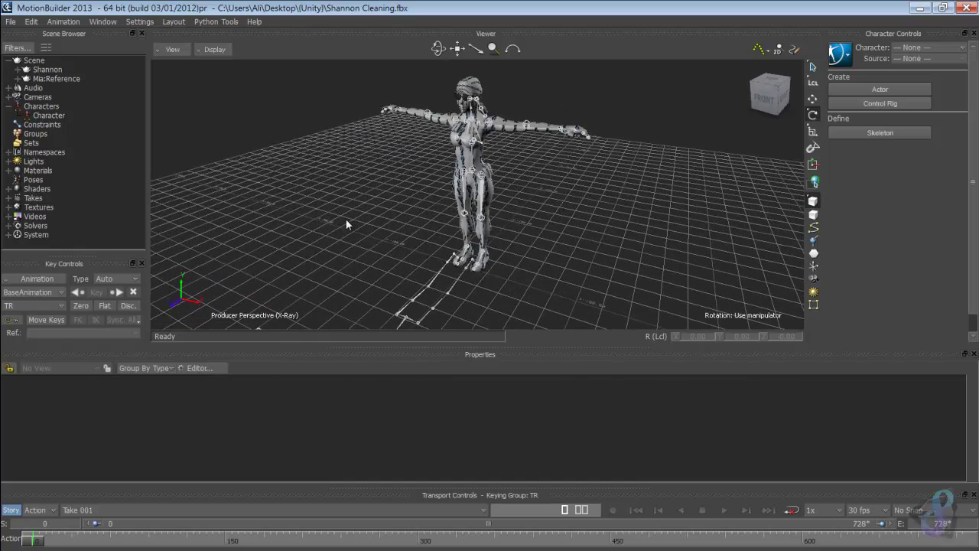
pyautogui.click(44, 116)
pyautogui.rightClick(44, 116)
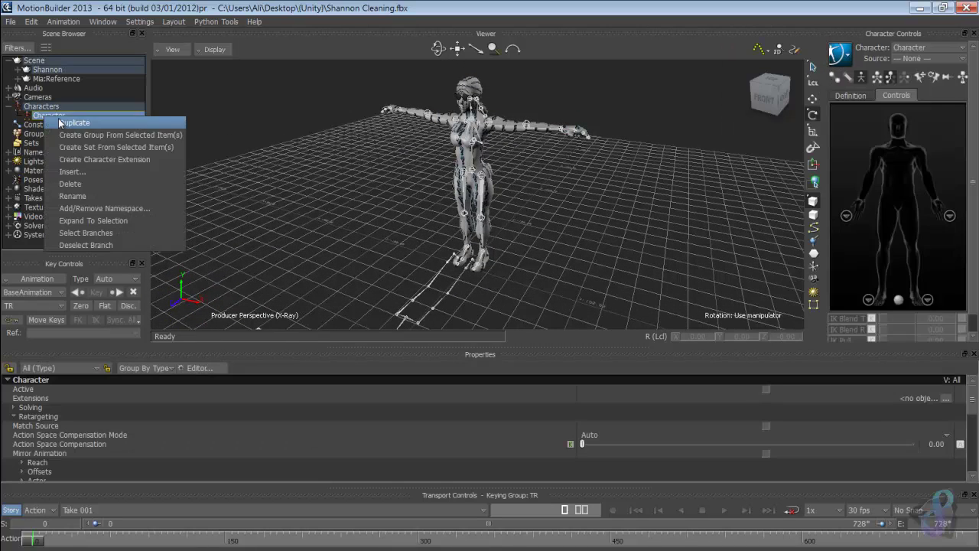
pyautogui.click(73, 184)
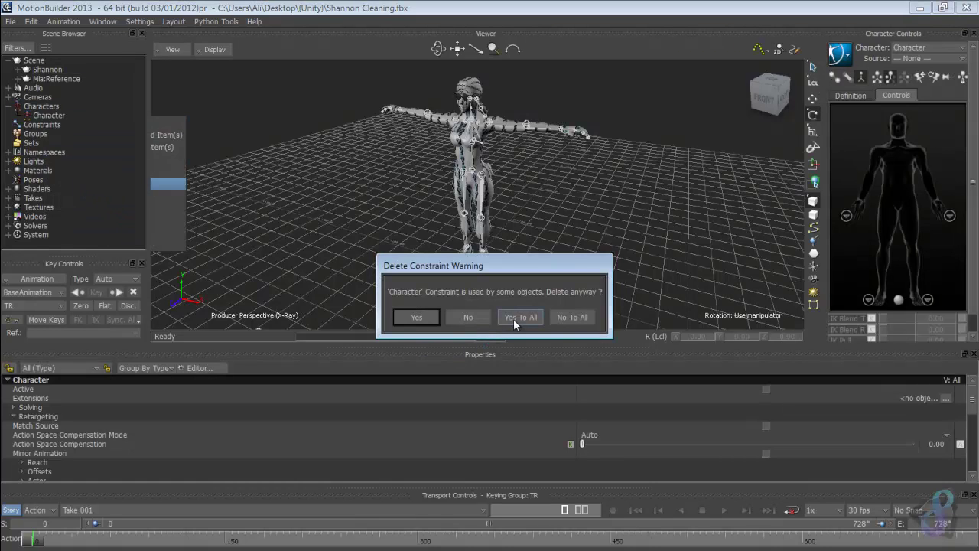
pyautogui.click(418, 322)
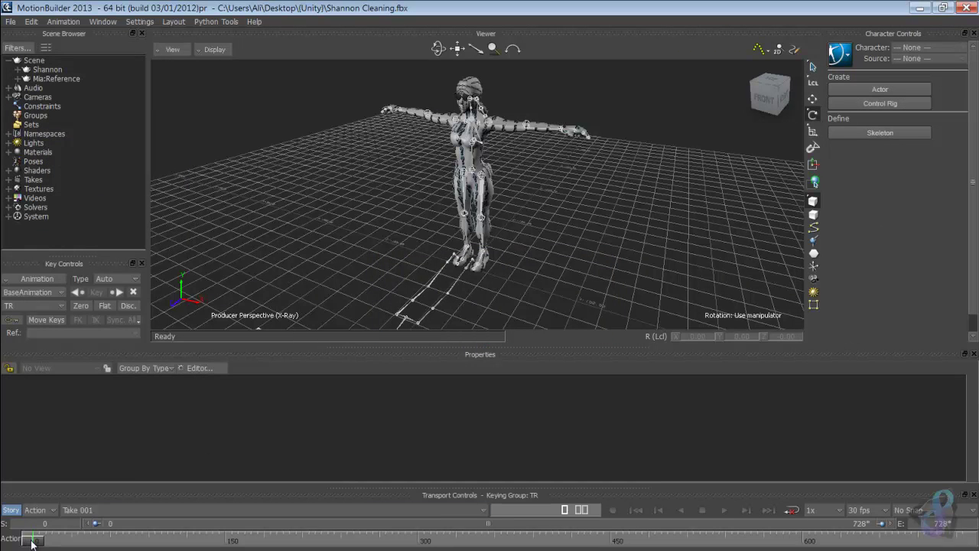
pyautogui.moveTo(32, 543)
pyautogui.mouseDown()
pyautogui.moveTo(108, 541)
pyautogui.moveTo(23, 538)
pyautogui.mouseUp()
# Select the Mia:Reference skeleton together with all of its branches and delete it from the scene
pyautogui.click(56, 78)
pyautogui.rightClick(57, 79)
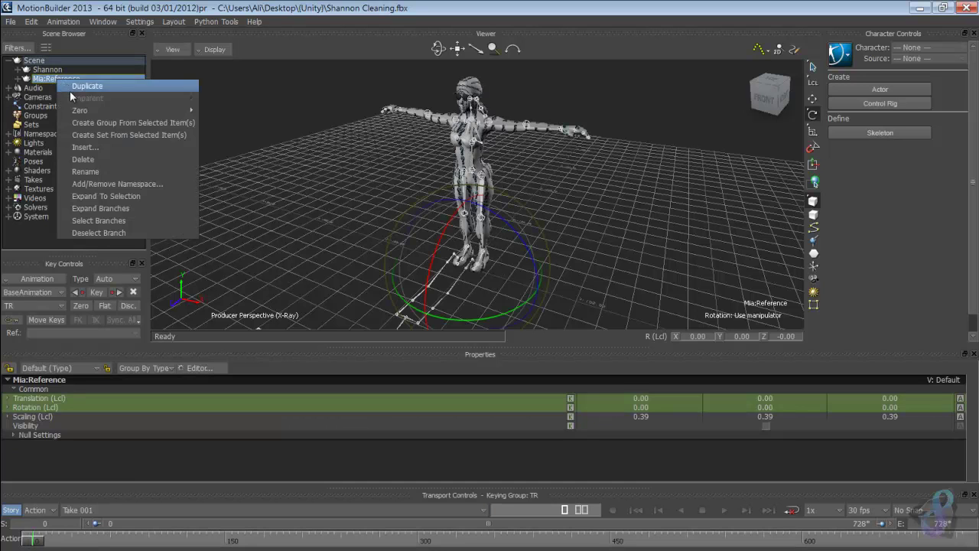
pyautogui.click(125, 219)
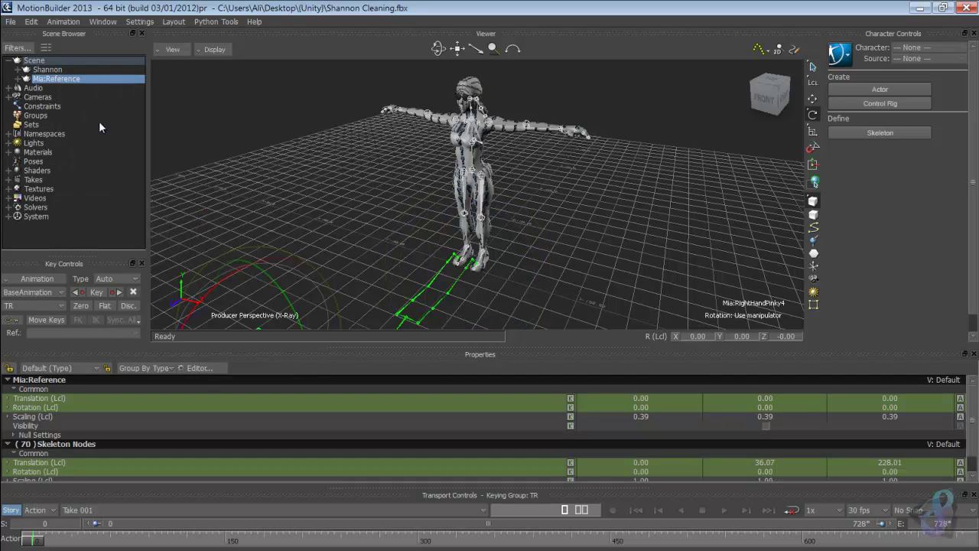
pyautogui.rightClick(88, 78)
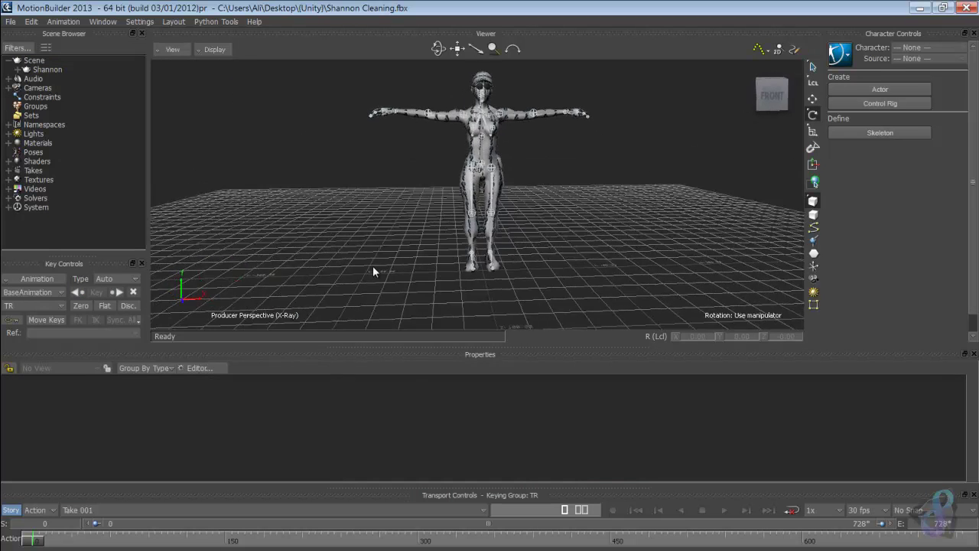
# Set the viewer's display mode to Normal
pyautogui.keyDown('ctrl'); pyautogui.keyDown('shift'); pyautogui.moveTo(374, 267); pyautogui.dragTo(319, 268); pyautogui.keyUp('shift'); pyautogui.keyUp('ctrl')
pyautogui.click(207, 51)
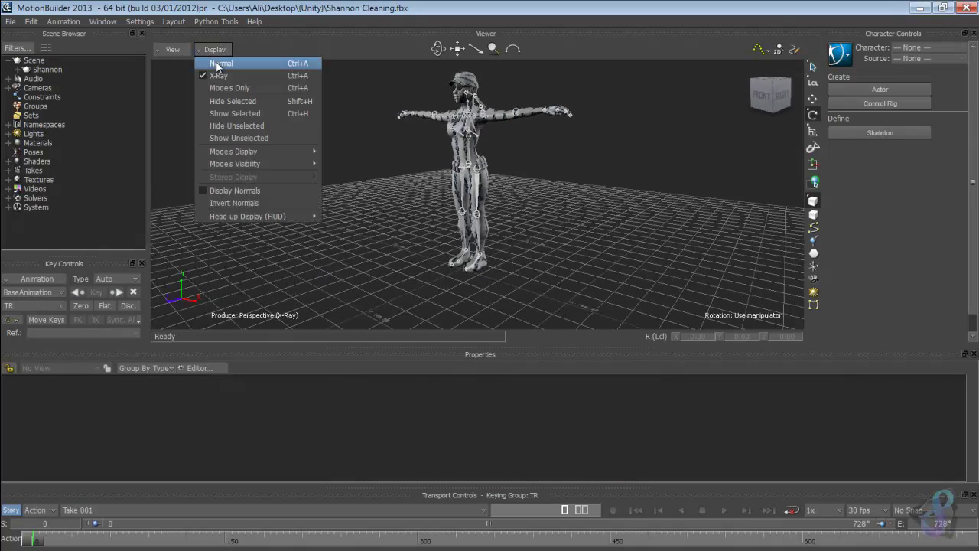
pyautogui.click(230, 61)
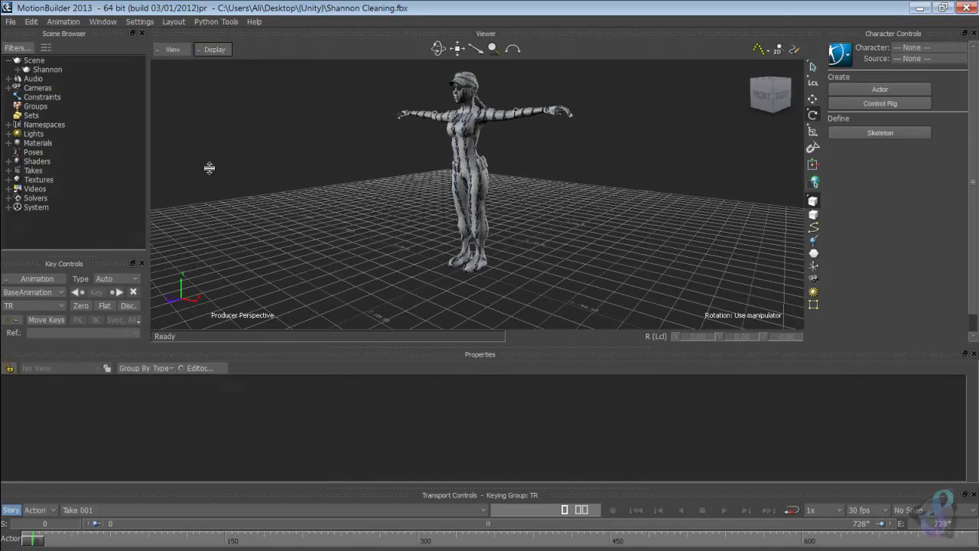
pyautogui.click(214, 49)
pyautogui.moveTo(279, 163)
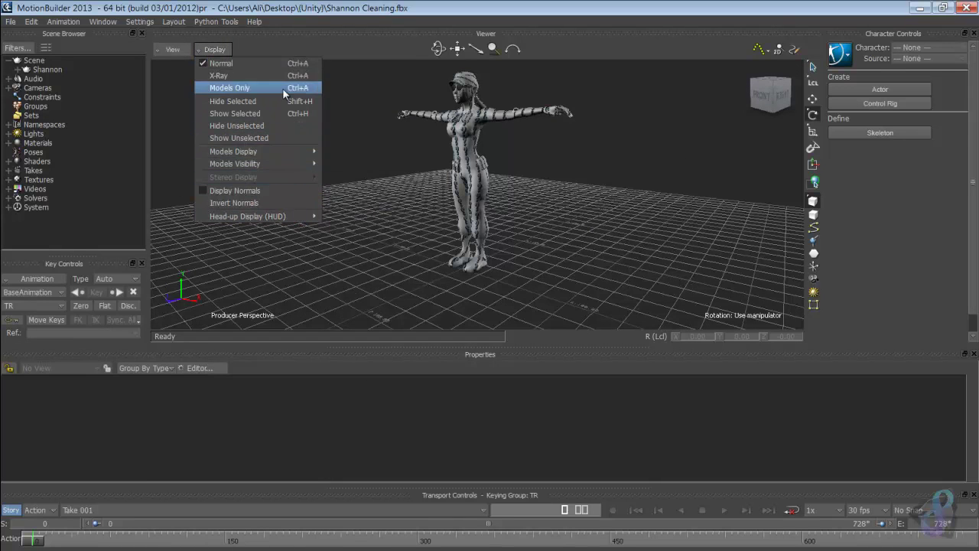
pyautogui.click(360, 175)
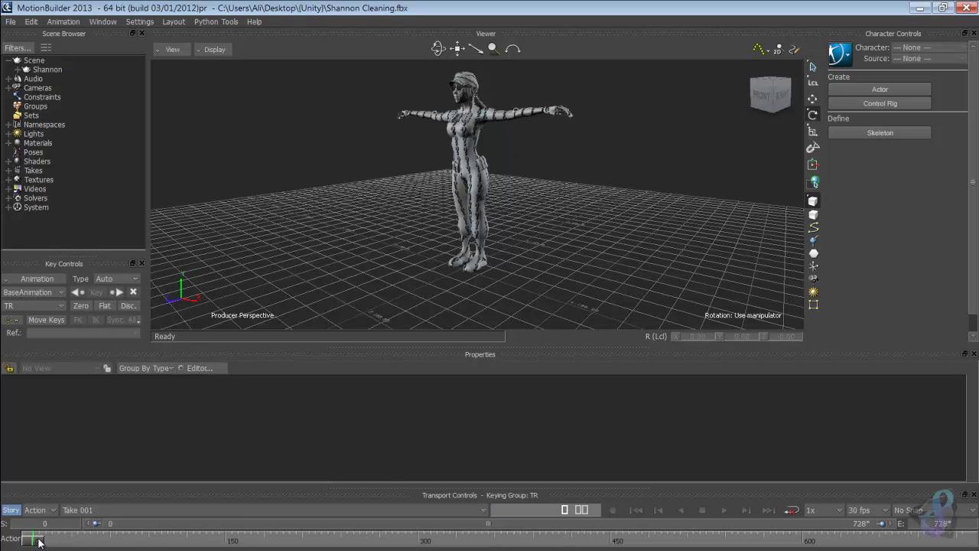
# Check the Shannon model's motion by scrubbing the take to about frame 621 and back to frame 0
pyautogui.moveTo(46, 539); pyautogui.dragTo(829, 541)
pyautogui.keyDown('shift'); pyautogui.moveTo(524, 169); pyautogui.dragTo(505, 319); pyautogui.keyUp('shift')
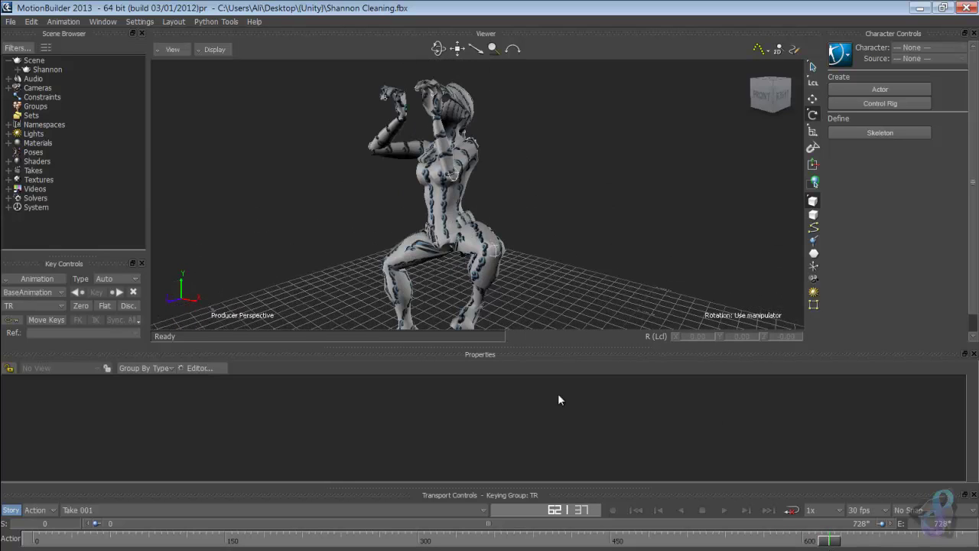
pyautogui.moveTo(832, 543); pyautogui.dragTo(32, 542)
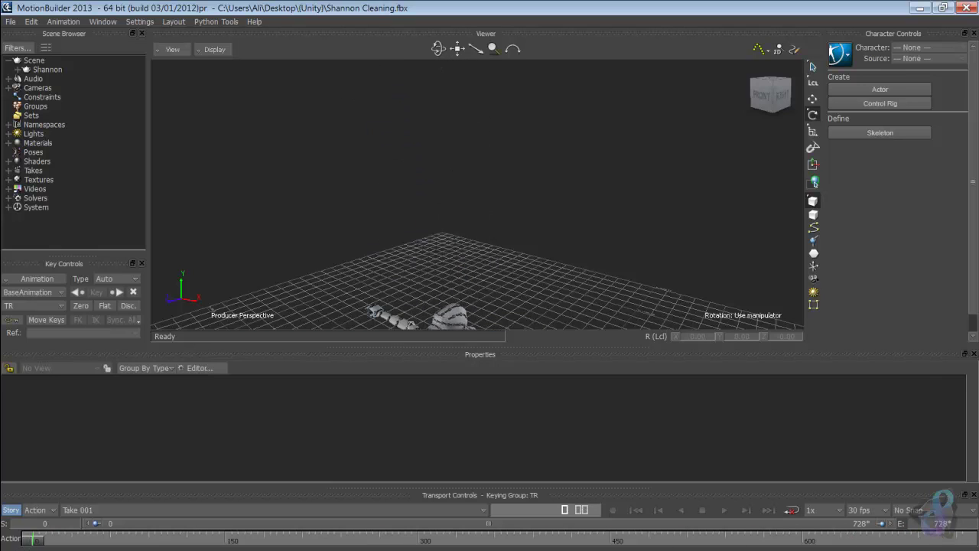
pyautogui.keyDown('ctrl'); pyautogui.moveTo(582, 154); pyautogui.dragTo(480, 245); pyautogui.keyUp('ctrl')
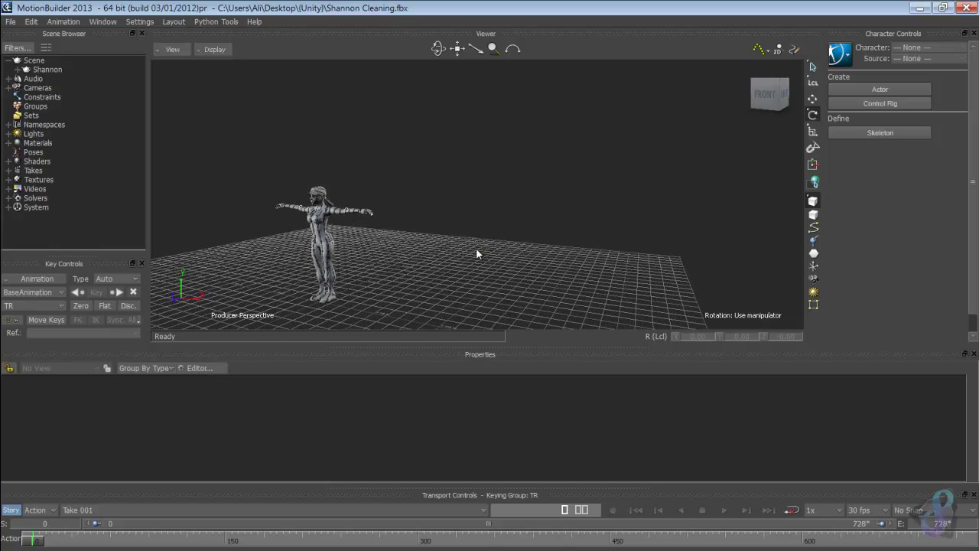